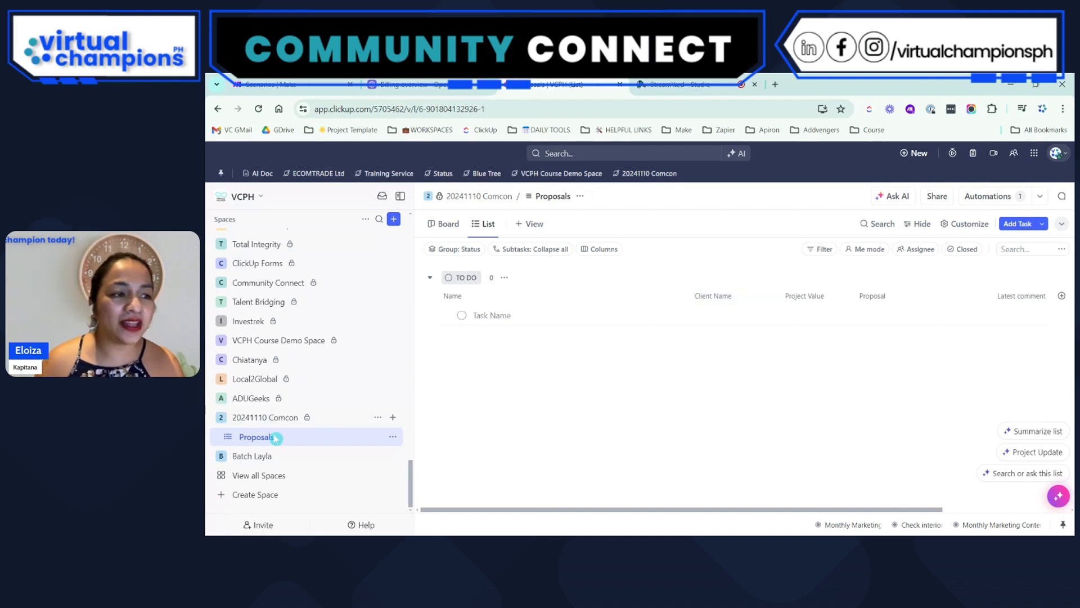
Share the 20241110 Comcon Space with the whole VCPH workspace in its sharing and permissions settings
{"action": "left_click", "coordinate": [378, 417]}
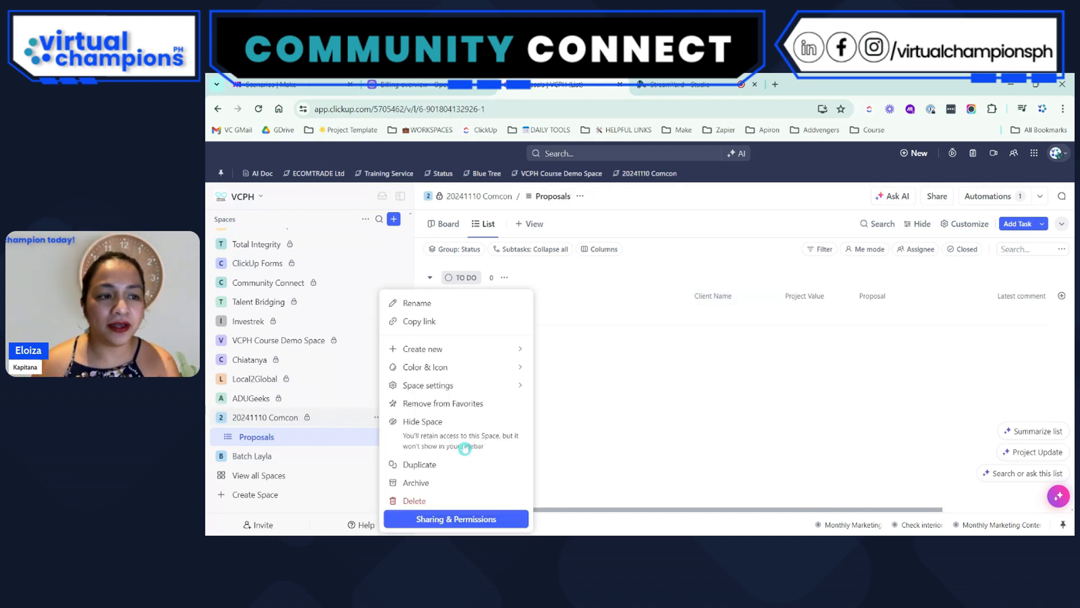
{"action": "left_click", "coordinate": [453, 525]}
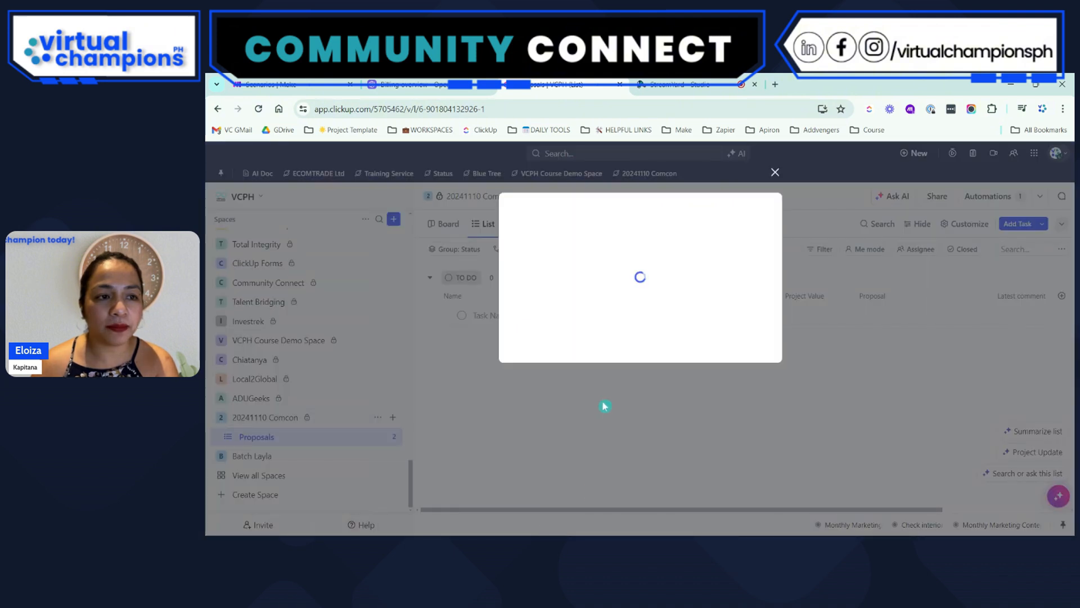
{"action": "left_click", "coordinate": [717, 406]}
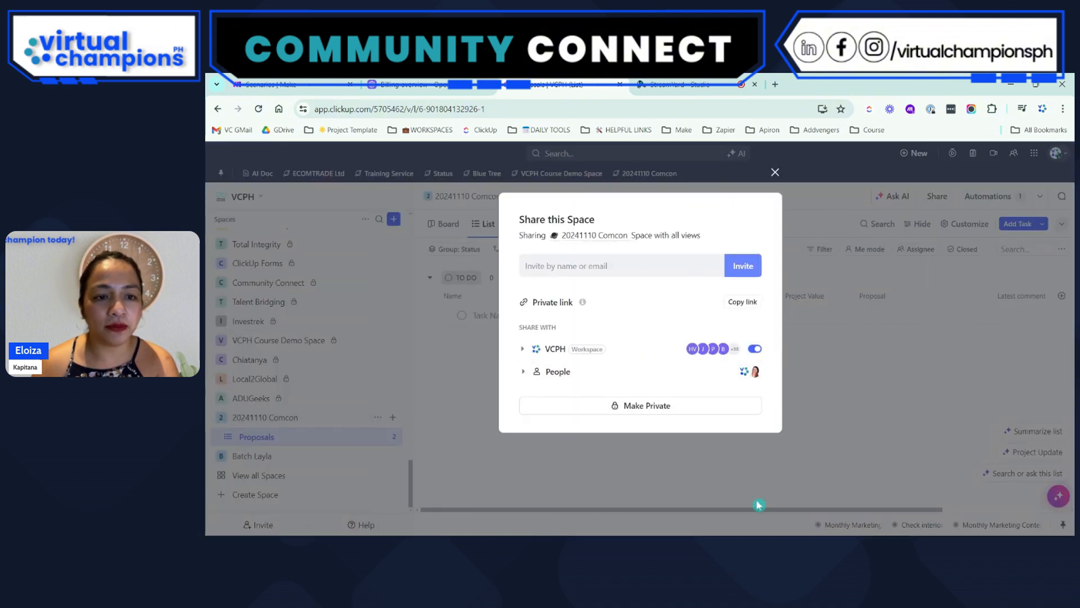
{"action": "left_click", "coordinate": [776, 172]}
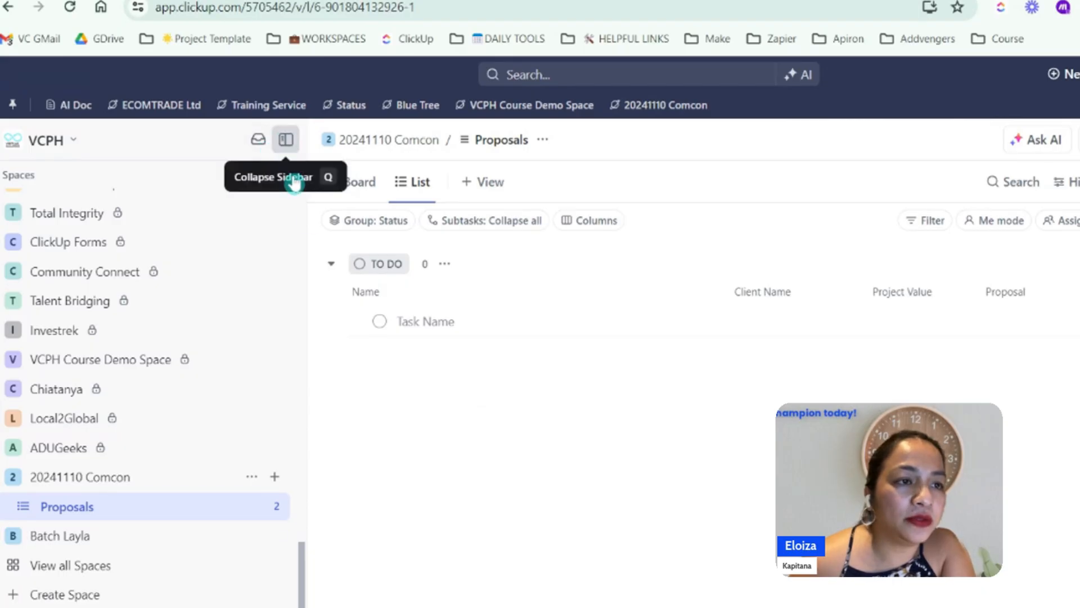
Collapse the Spaces sidebar to give the Proposals list more room
{"action": "left_click", "coordinate": [399, 197]}
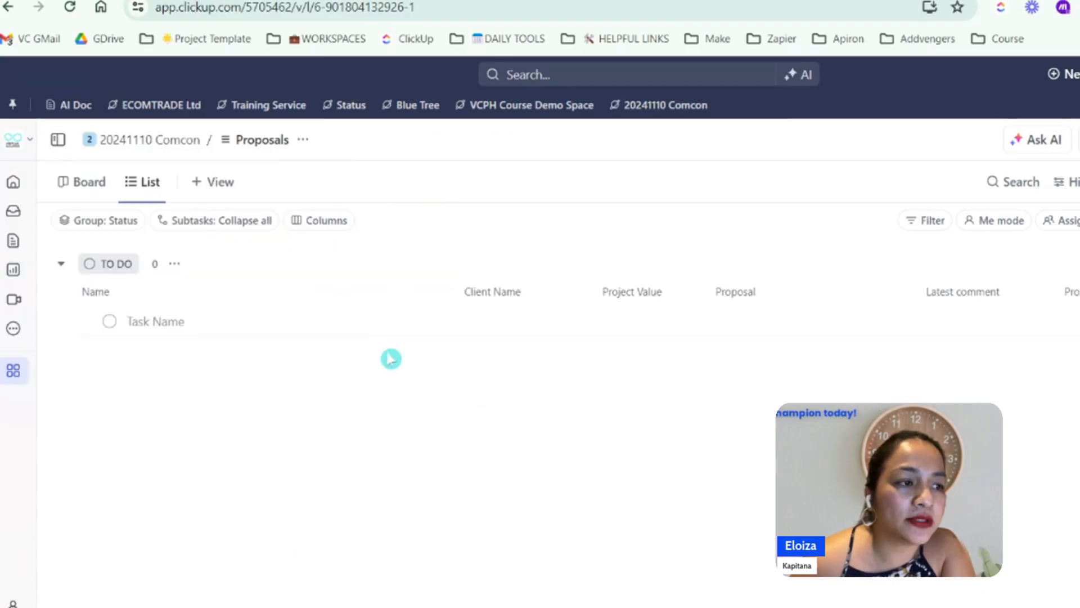
{"action": "left_click", "coordinate": [57, 139]}
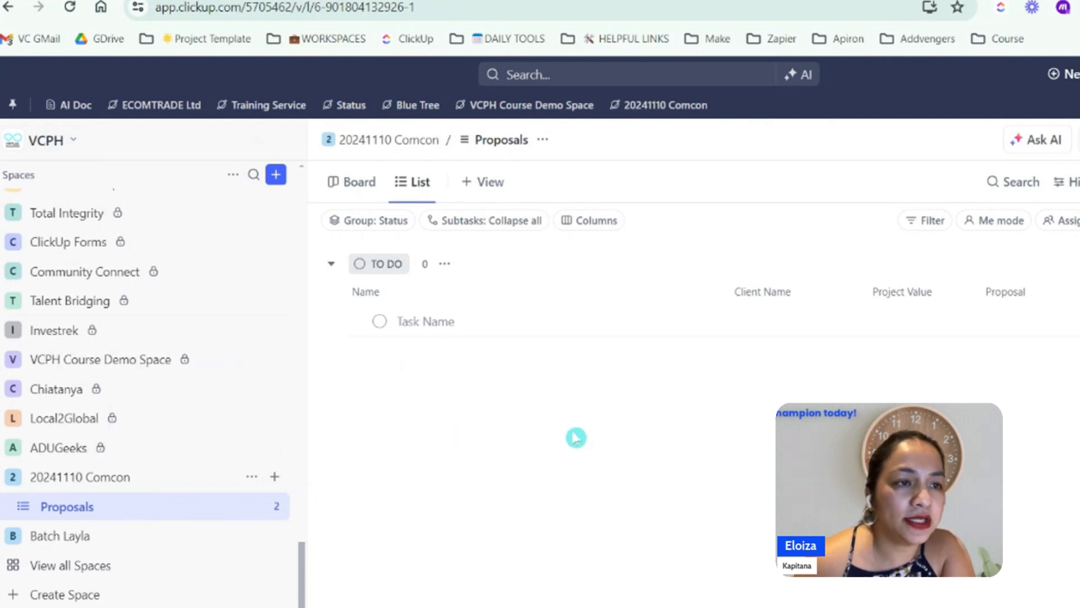
{"action": "left_click", "coordinate": [284, 139]}
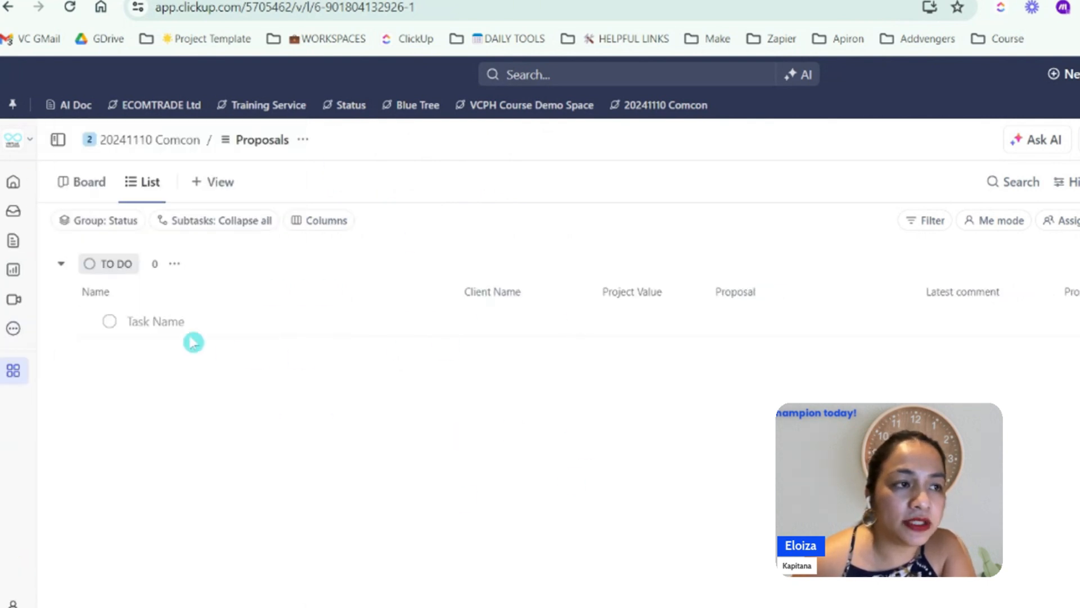
{"action": "left_click", "coordinate": [482, 326]}
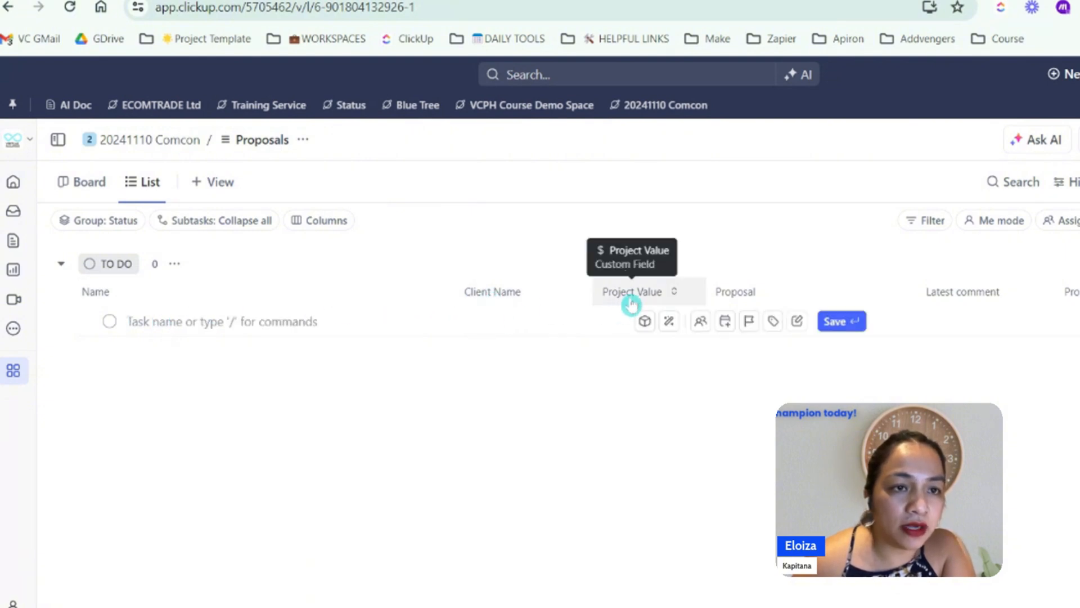
{"action": "left_click", "coordinate": [731, 346]}
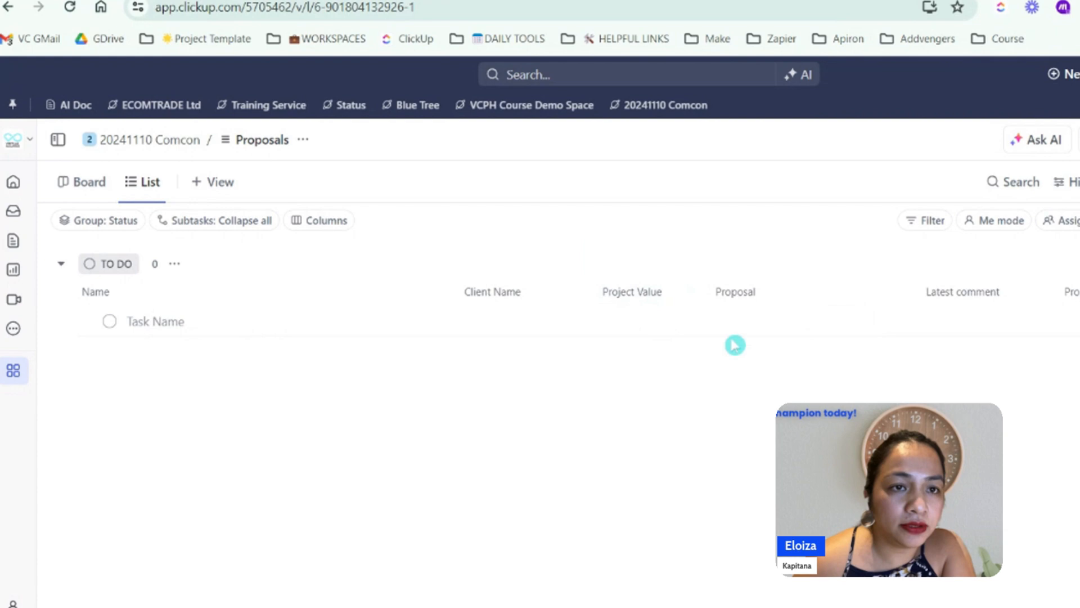
{"action": "left_click", "coordinate": [740, 296]}
{"action": "left_click", "coordinate": [183, 374]}
Add a task under To Do in the Proposals list, named with the client's company name
{"action": "left_click", "coordinate": [147, 320]}
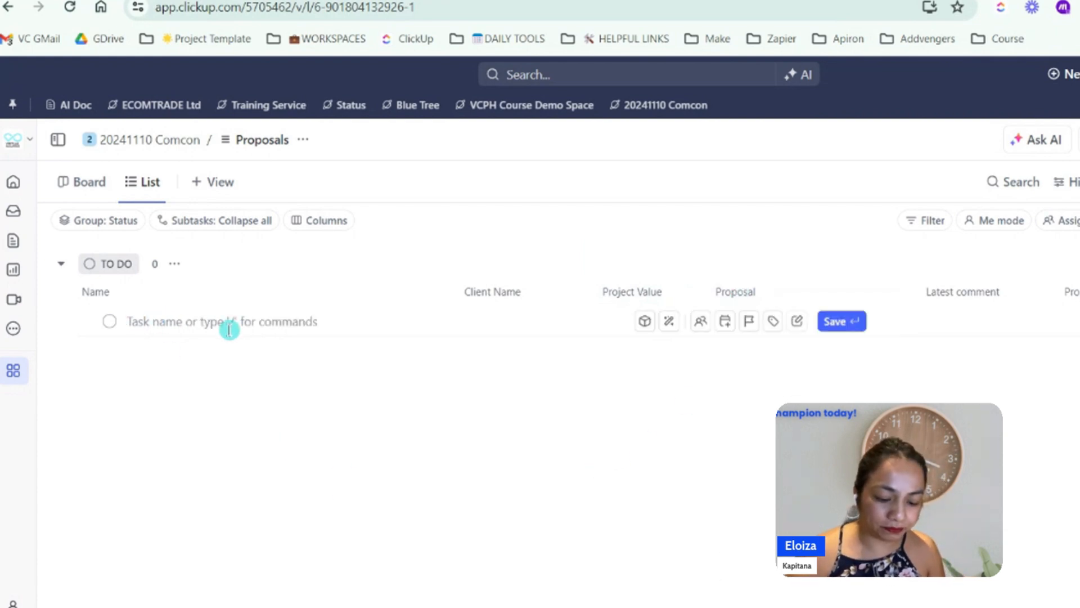
{"action": "type", "text": "lav"}
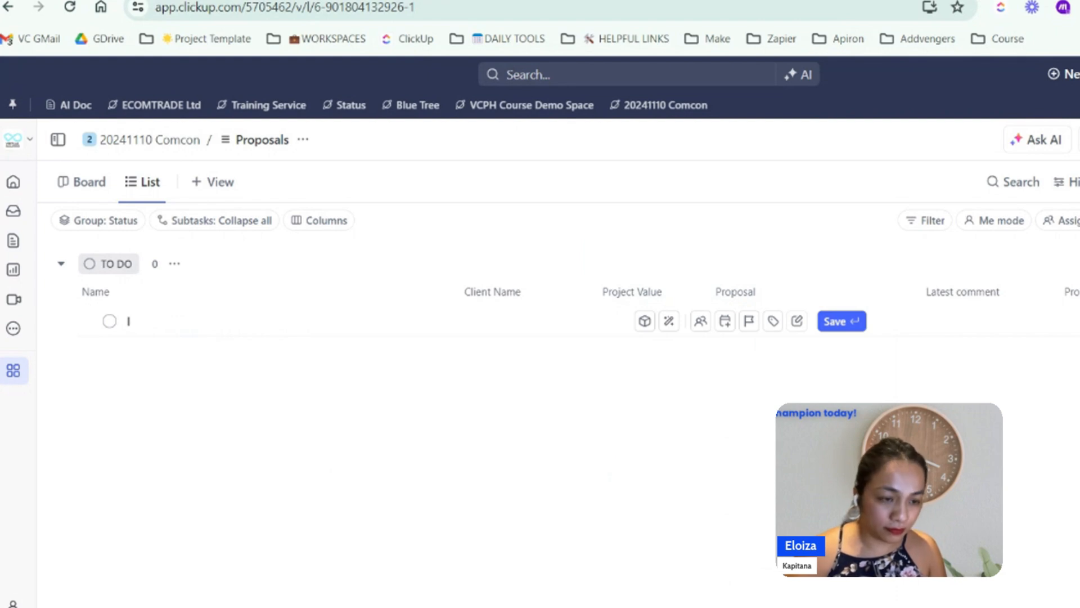
{"action": "type", "text": "van Gog"}
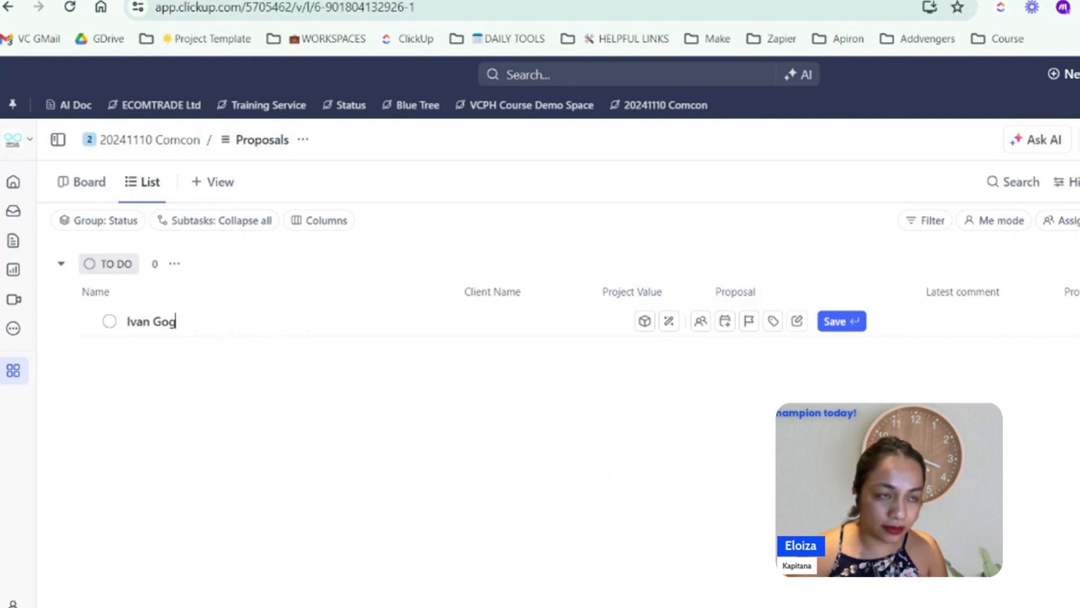
{"action": "type", "text": "h Pro"}
{"action": "key", "text": "Return"}
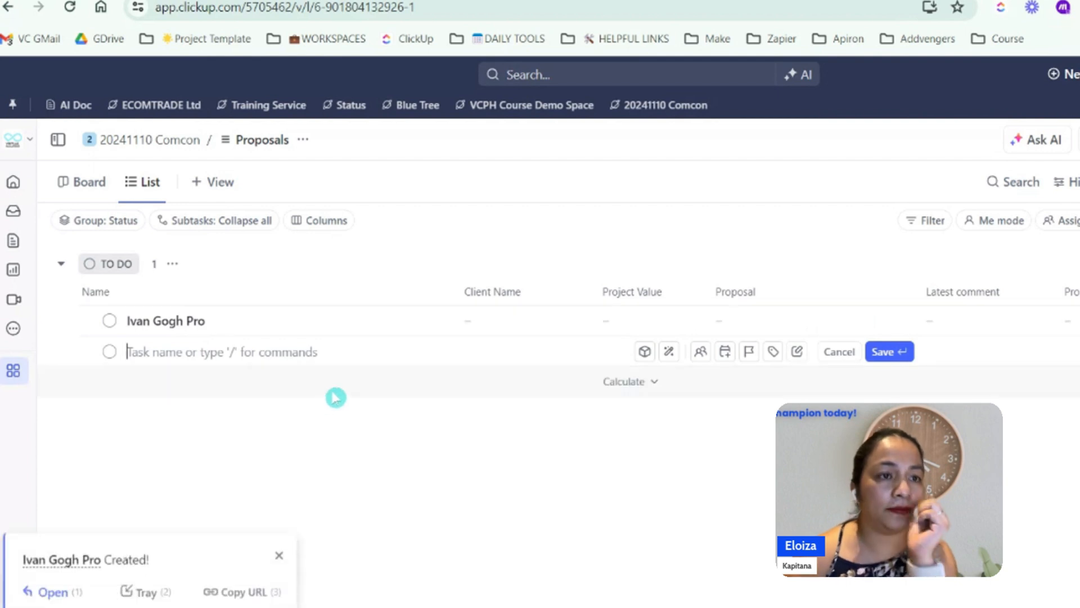
Fill in the new task's Client Name field with the client's full name and close the empty task entry
{"action": "left_click", "coordinate": [494, 325]}
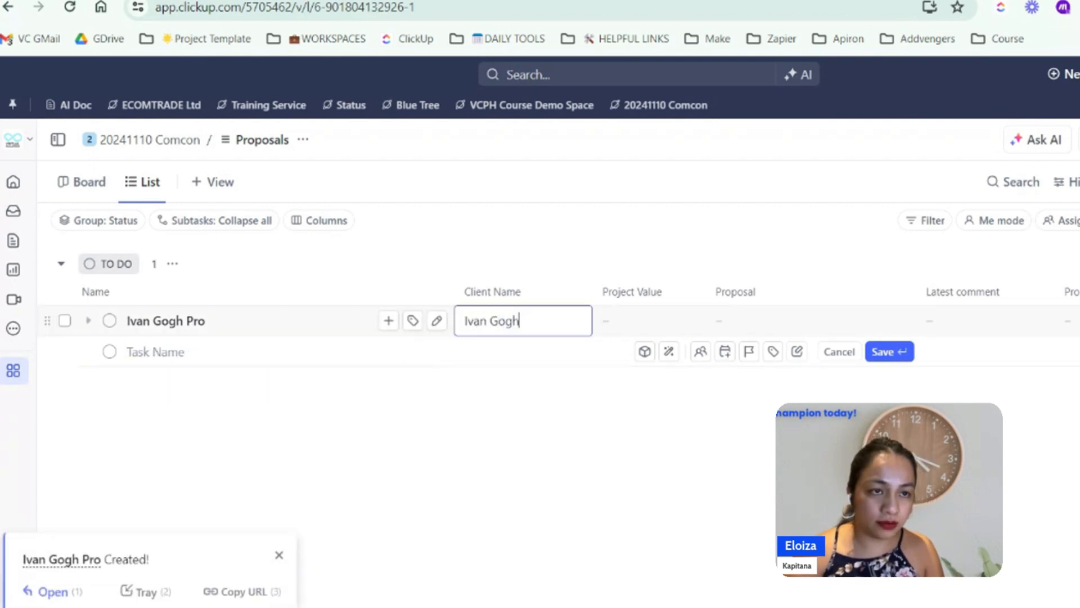
{"action": "key", "text": "Return"}
{"action": "left_click", "coordinate": [581, 446]}
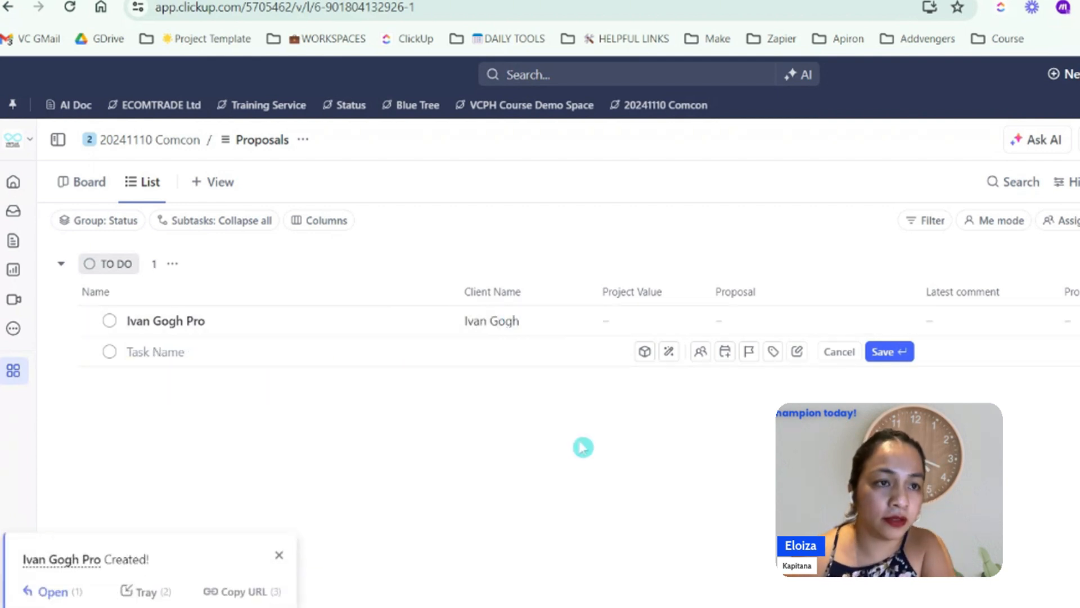
{"action": "left_click", "coordinate": [698, 317]}
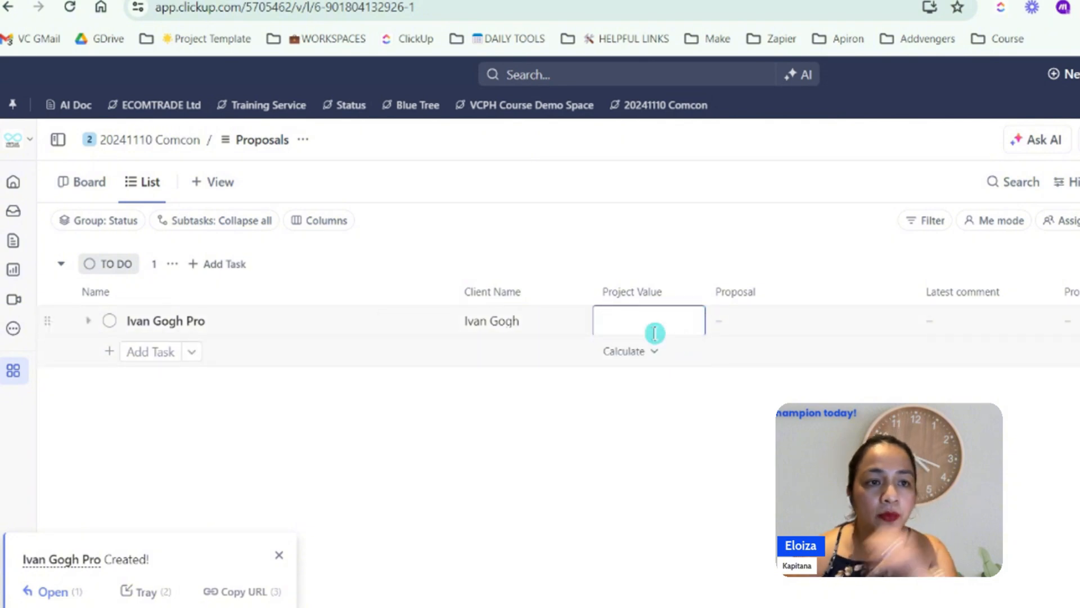
{"action": "left_click", "coordinate": [639, 294]}
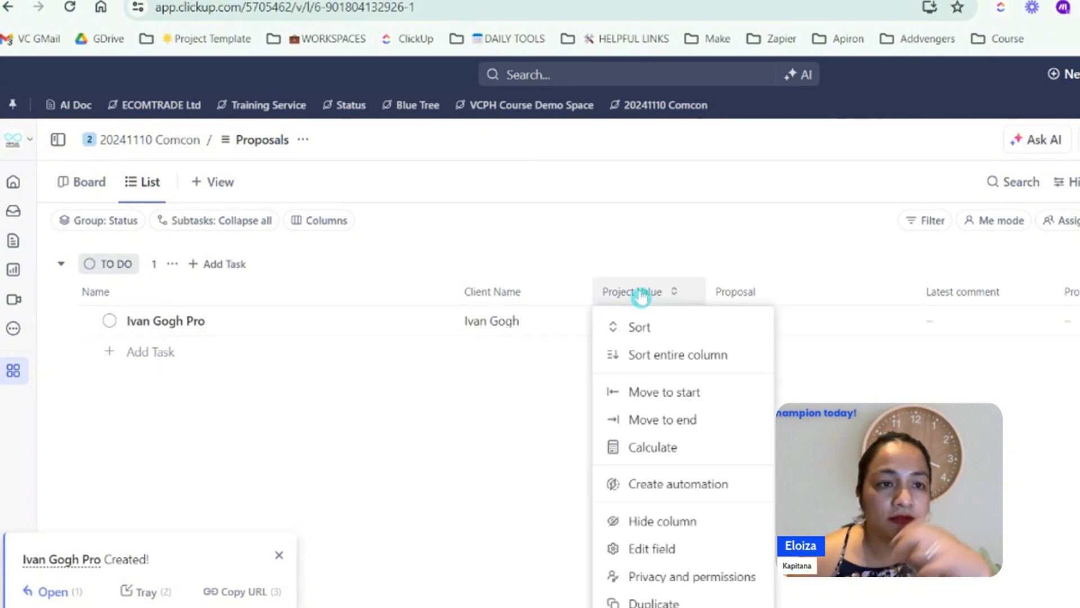
{"action": "left_click", "coordinate": [523, 533]}
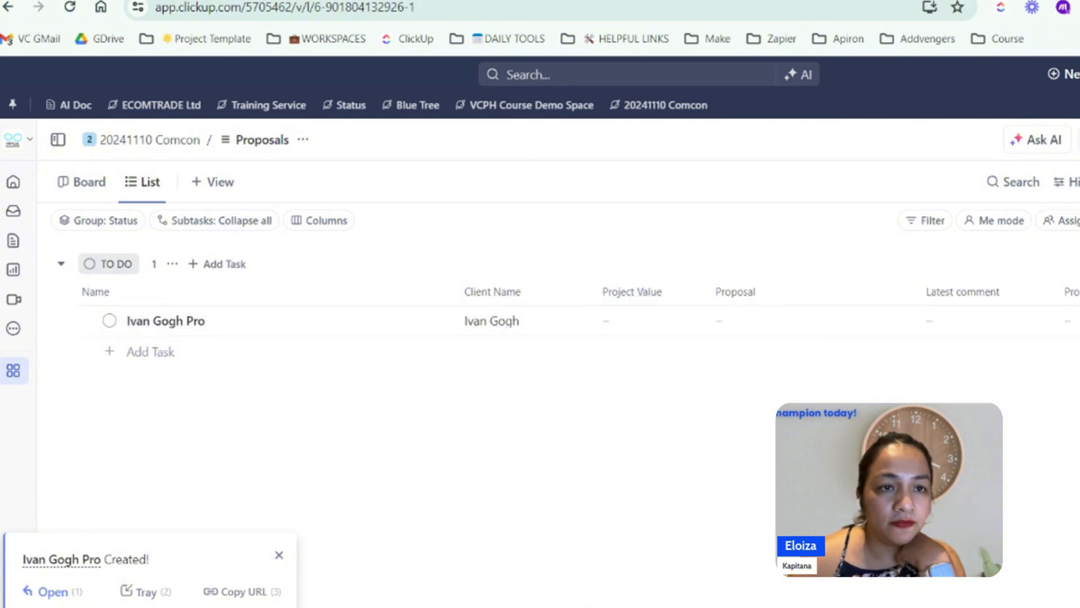
{"action": "left_click", "coordinate": [743, 290]}
{"action": "left_click", "coordinate": [612, 435]}
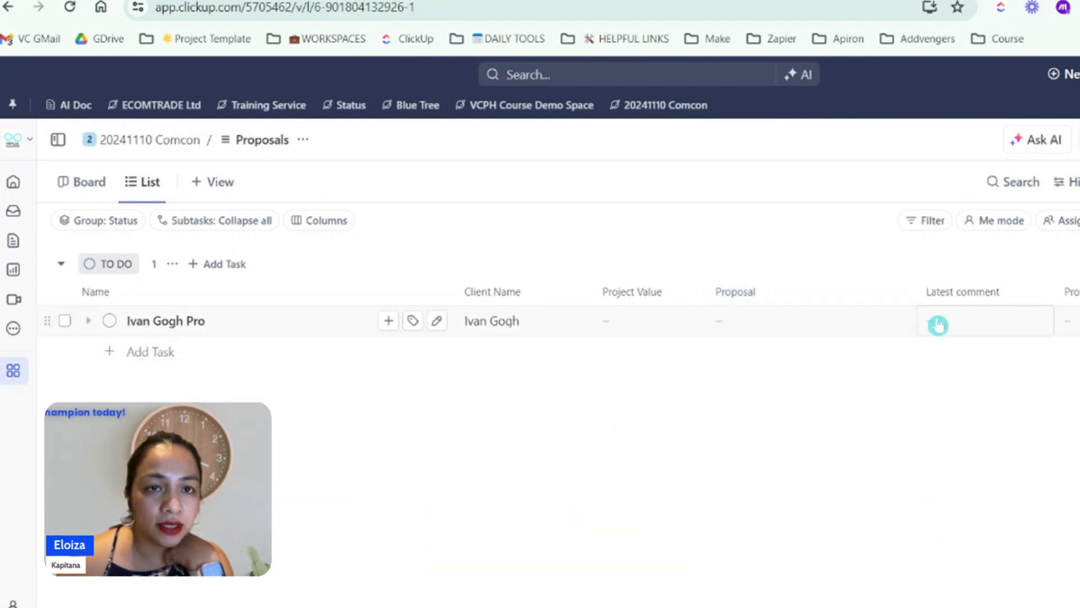
Move the Proposal Link column ahead of the Latest comment column in the Proposals list
{"action": "left_click_drag", "start_coordinate": [1072, 293], "coordinate": [967, 292]}
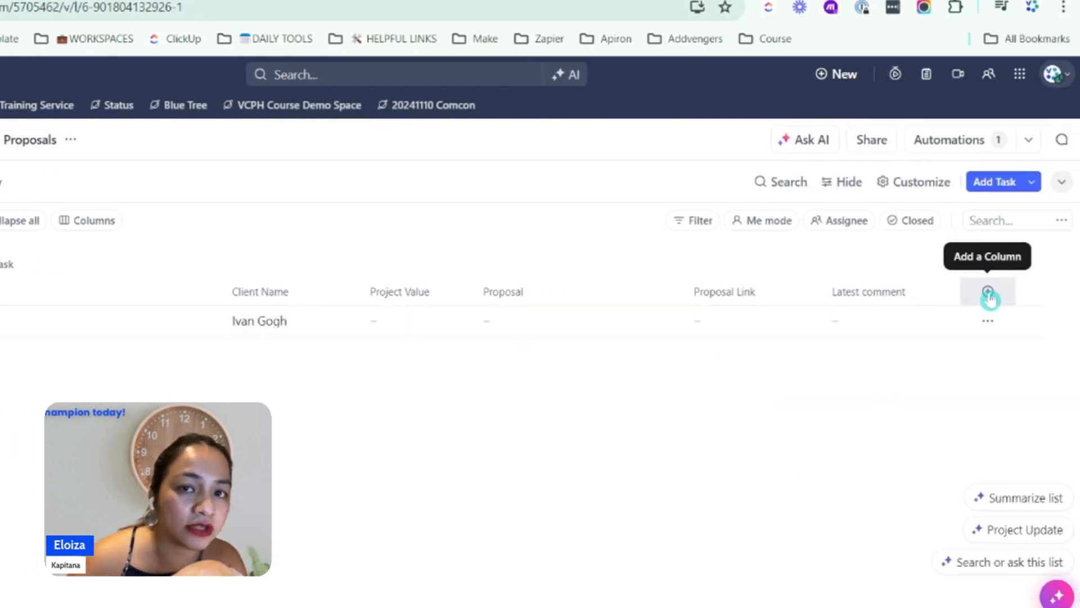
{"action": "left_click", "coordinate": [990, 297]}
{"action": "left_click", "coordinate": [610, 481]}
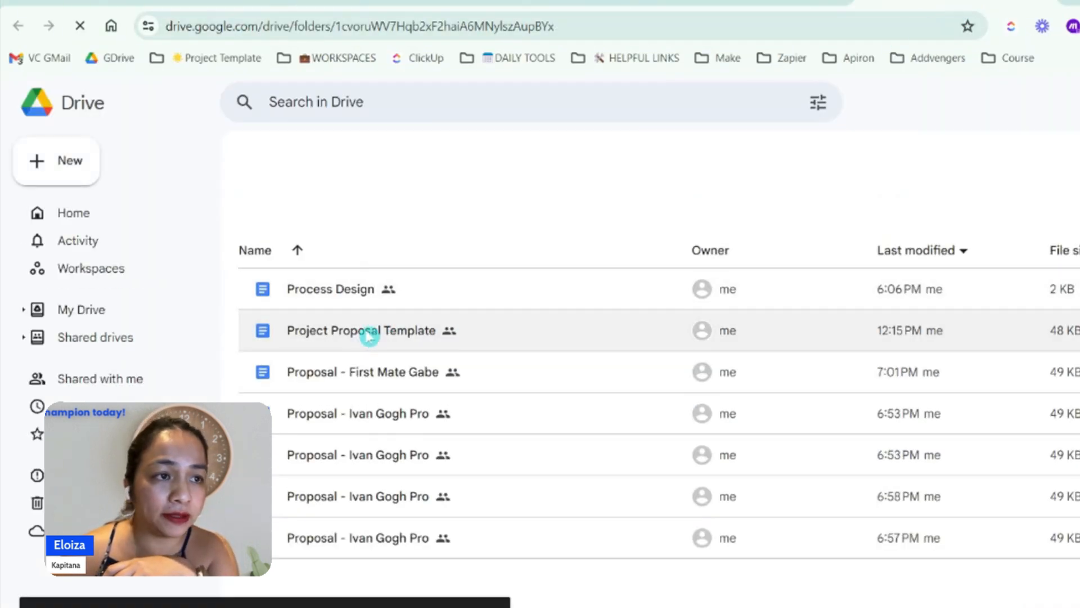
Open the Project Proposal Template document from the 20241110 Comcon folder in Google Drive
{"action": "left_click", "coordinate": [360, 336]}
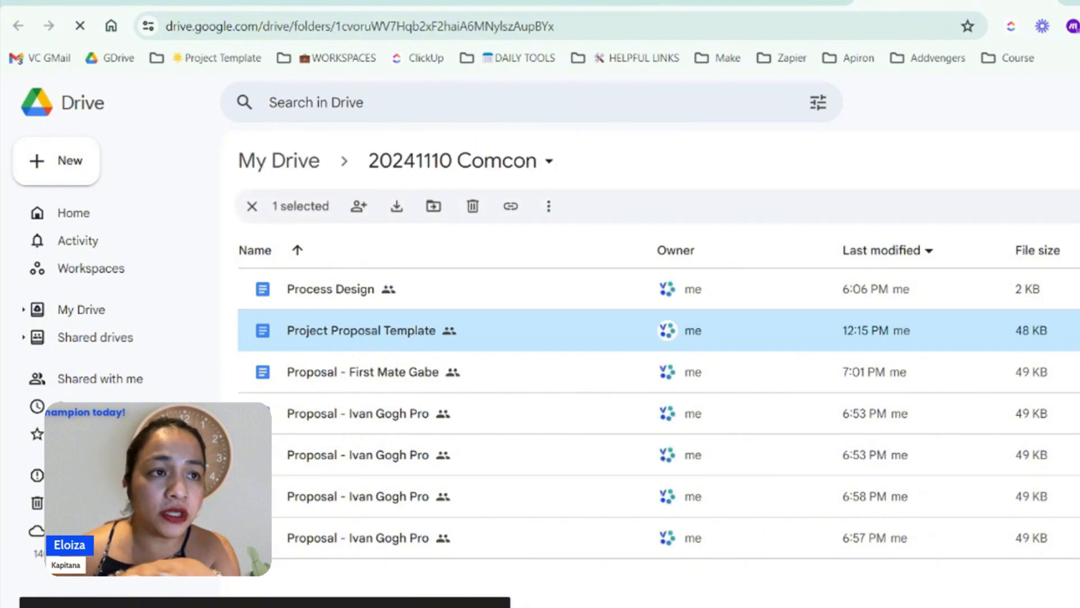
{"action": "double_click", "coordinate": [369, 335]}
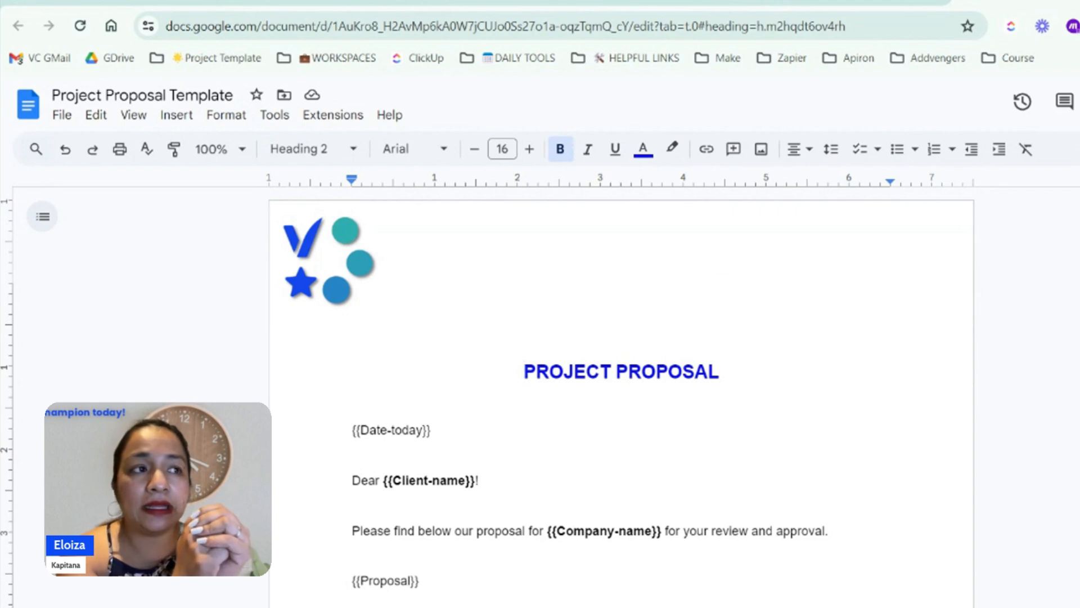
{"action": "left_click", "coordinate": [1004, 352]}
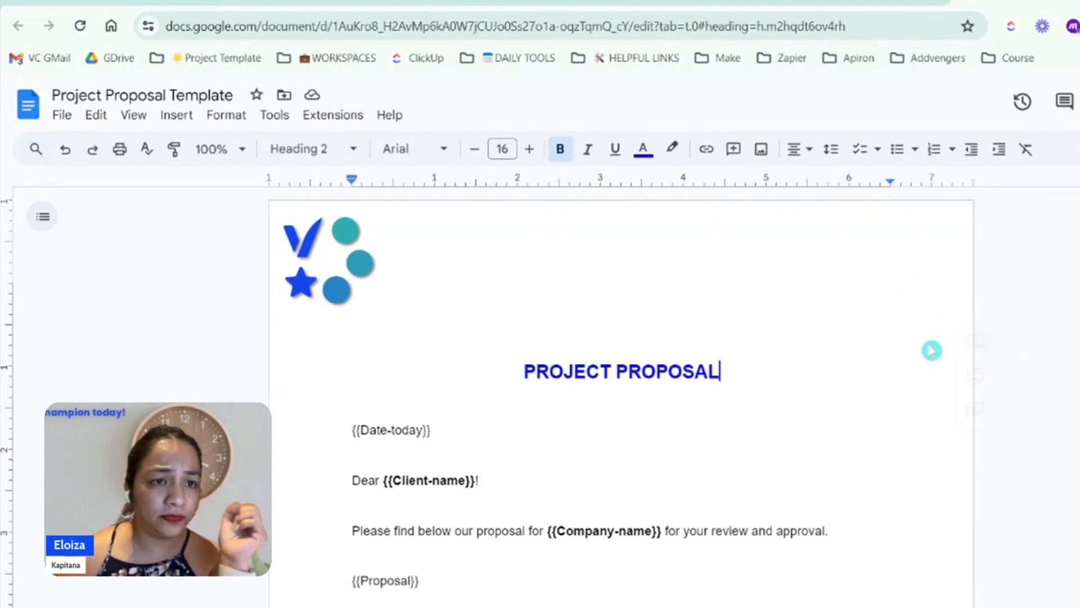
Examine the proposal template's logo header, the placeholders in its body, and the Proposal ID placeholder in its footer
{"action": "double_click", "coordinate": [425, 241]}
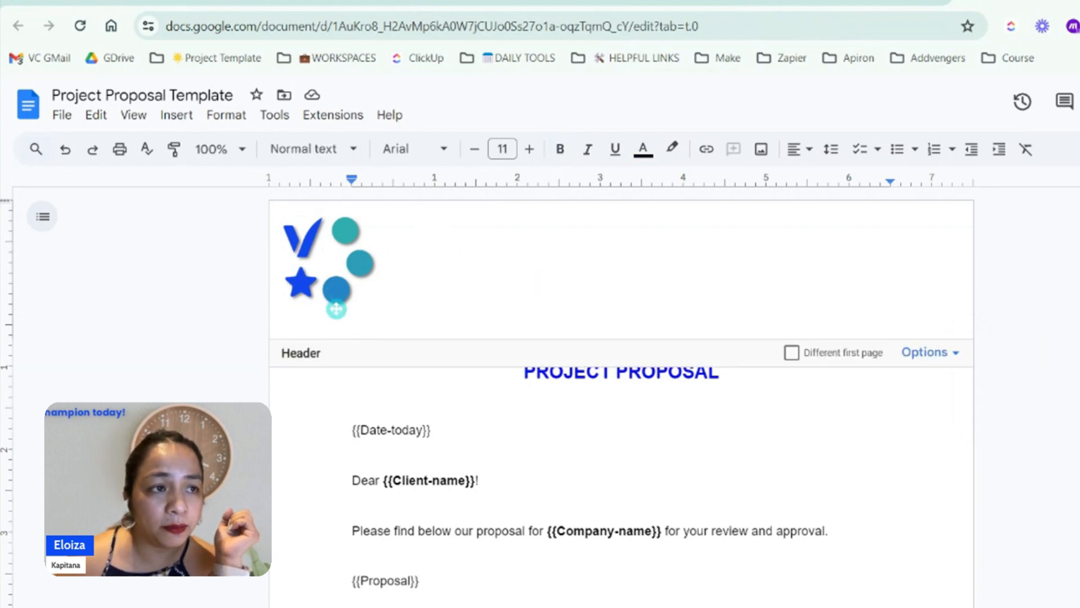
{"action": "left_click", "coordinate": [1035, 498]}
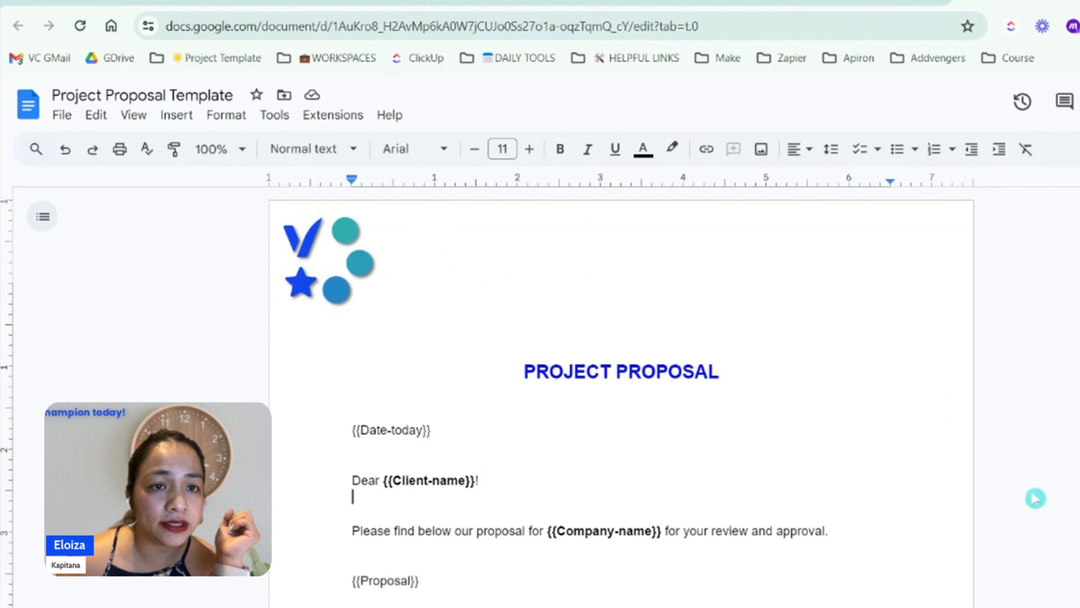
{"action": "scroll", "coordinate": [1046, 421], "scroll_direction": "down", "scroll_amount": 6}
{"action": "scroll", "coordinate": [1047, 423], "scroll_direction": "up", "scroll_amount": 5}
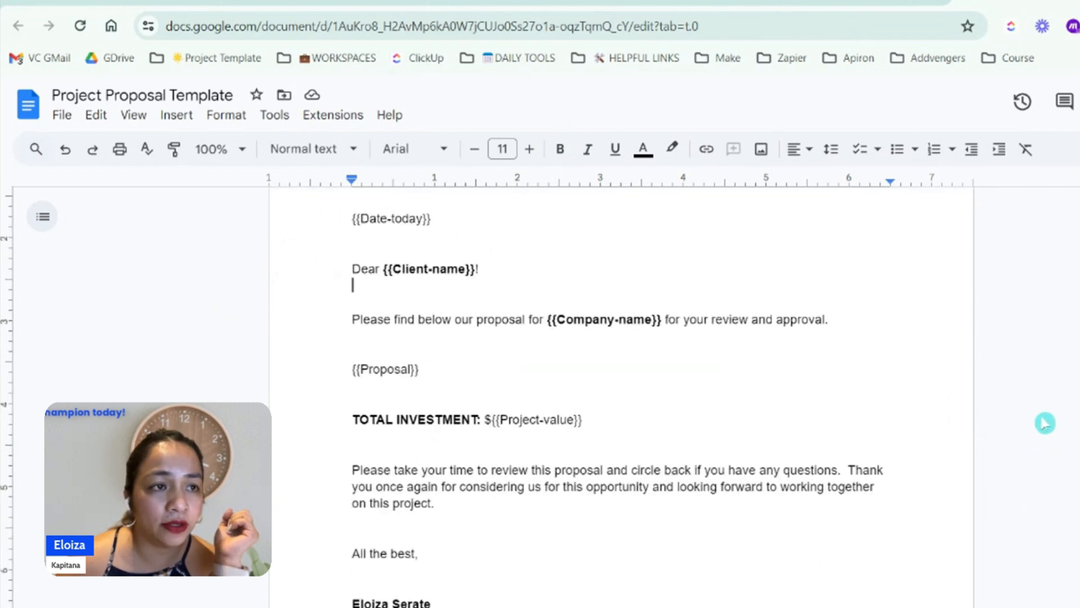
{"action": "scroll", "coordinate": [1045, 423], "scroll_direction": "up", "scroll_amount": 2}
{"action": "scroll", "coordinate": [1045, 423], "scroll_direction": "down", "scroll_amount": 5}
{"action": "right_click", "coordinate": [1046, 423]}
{"action": "left_click", "coordinate": [710, 583]}
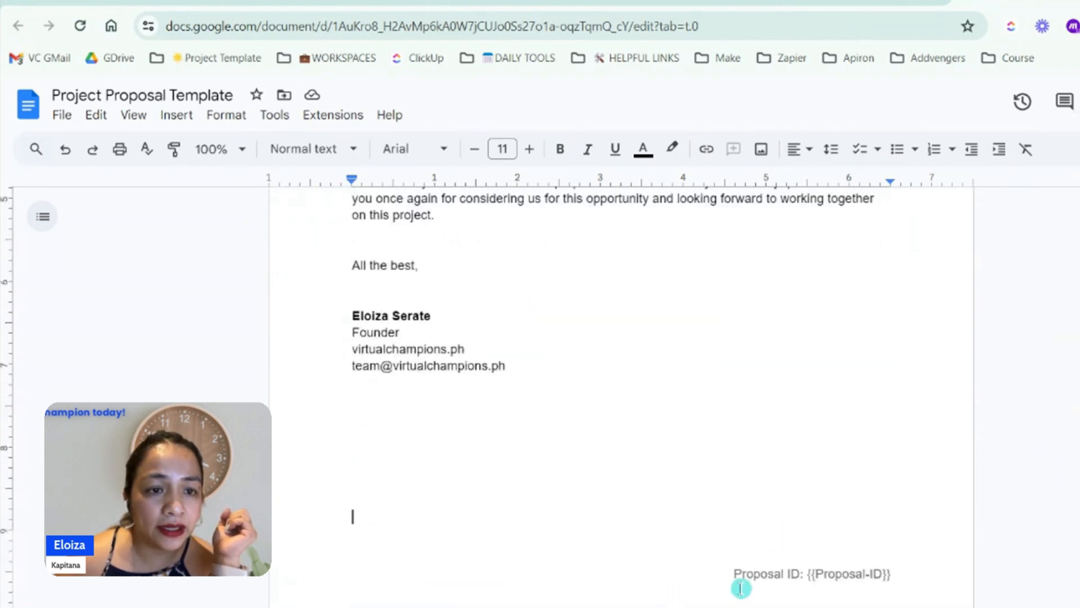
{"action": "double_click", "coordinate": [740, 588]}
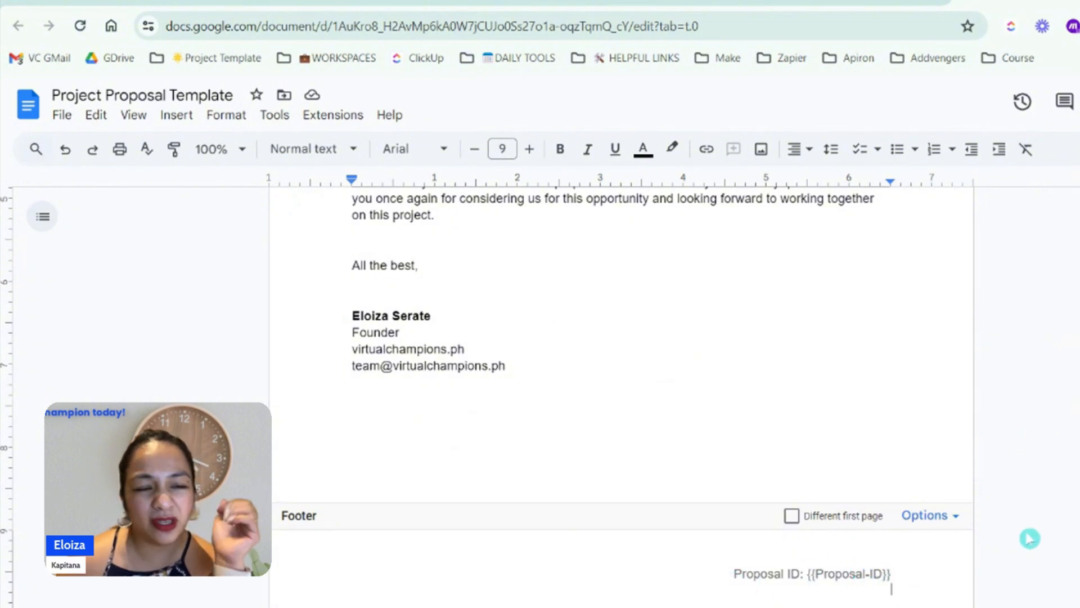
{"action": "left_click", "coordinate": [1075, 465]}
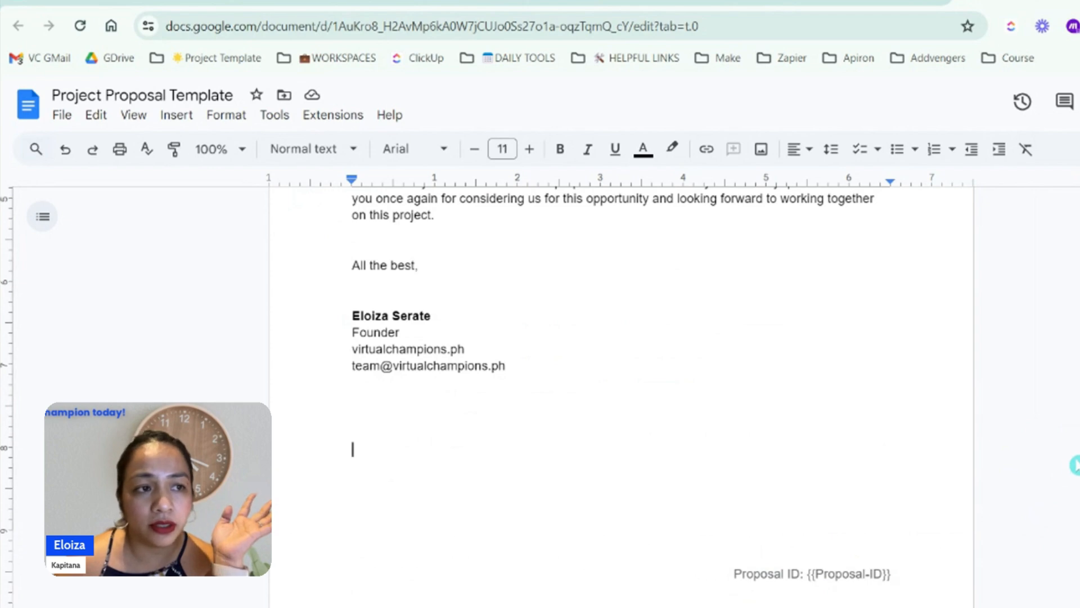
{"action": "scroll", "coordinate": [955, 444], "scroll_direction": "up", "scroll_amount": 10}
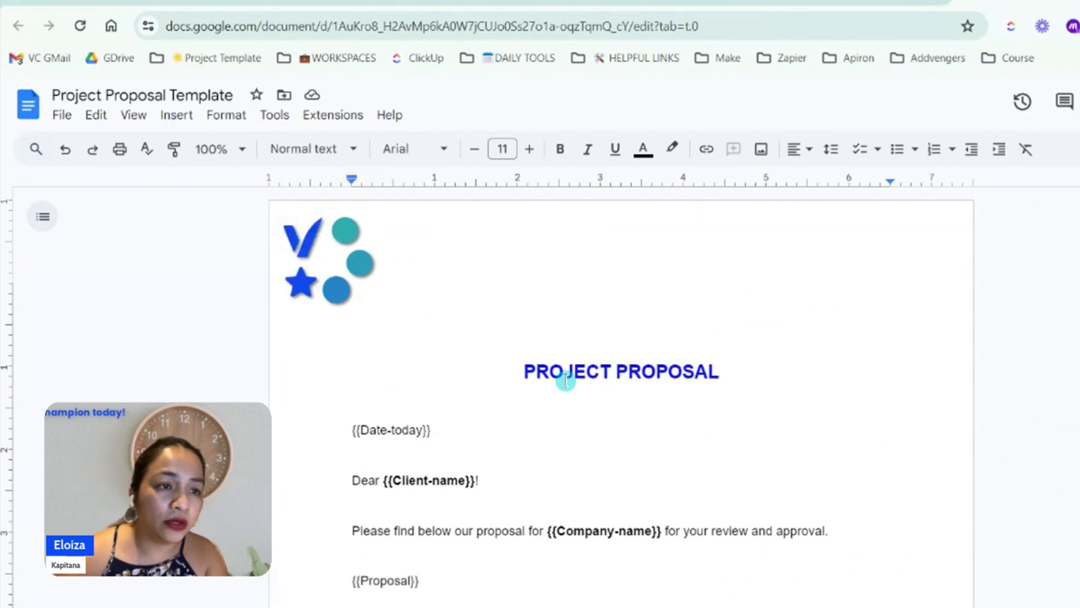
Examine the {{Date-today}} placeholder at a larger page size, placing the cursor just after its opening double braces
{"action": "left_click_drag", "start_coordinate": [432, 430], "coordinate": [346, 420]}
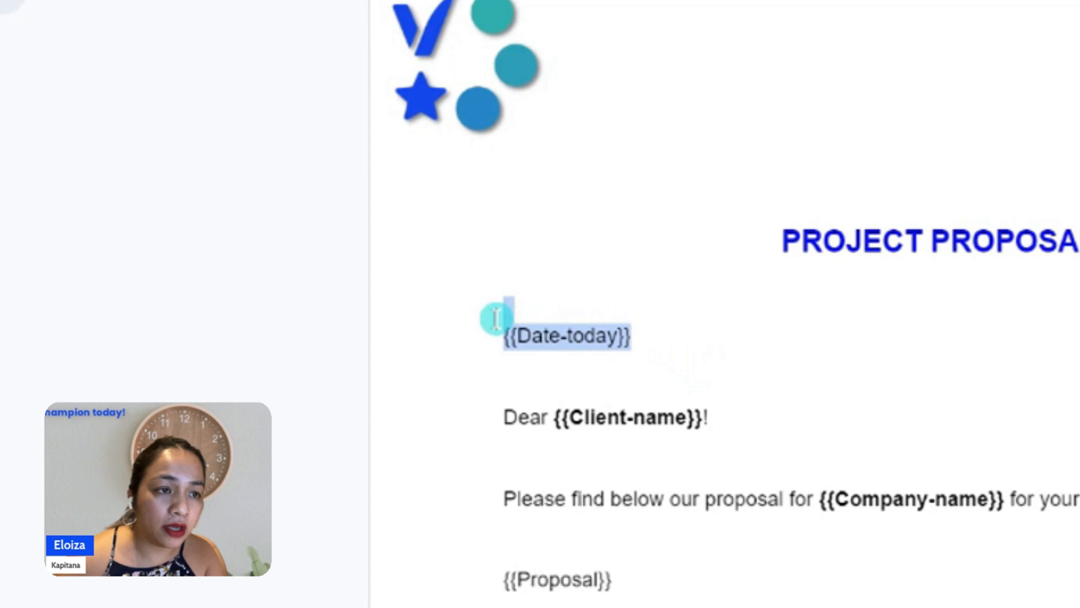
{"action": "left_click", "coordinate": [832, 336]}
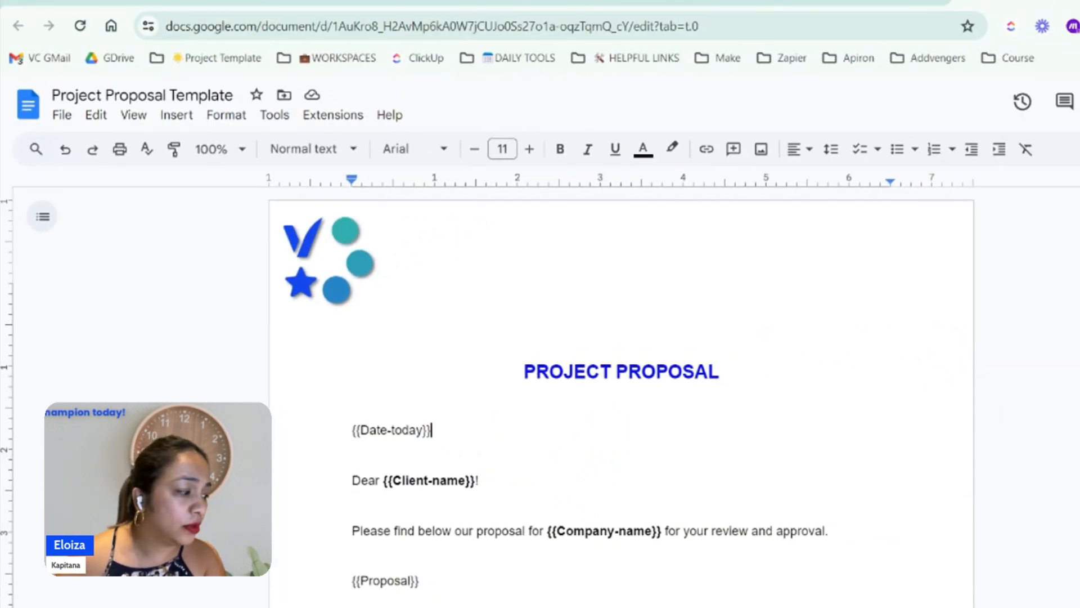
{"action": "left_click", "coordinate": [360, 431]}
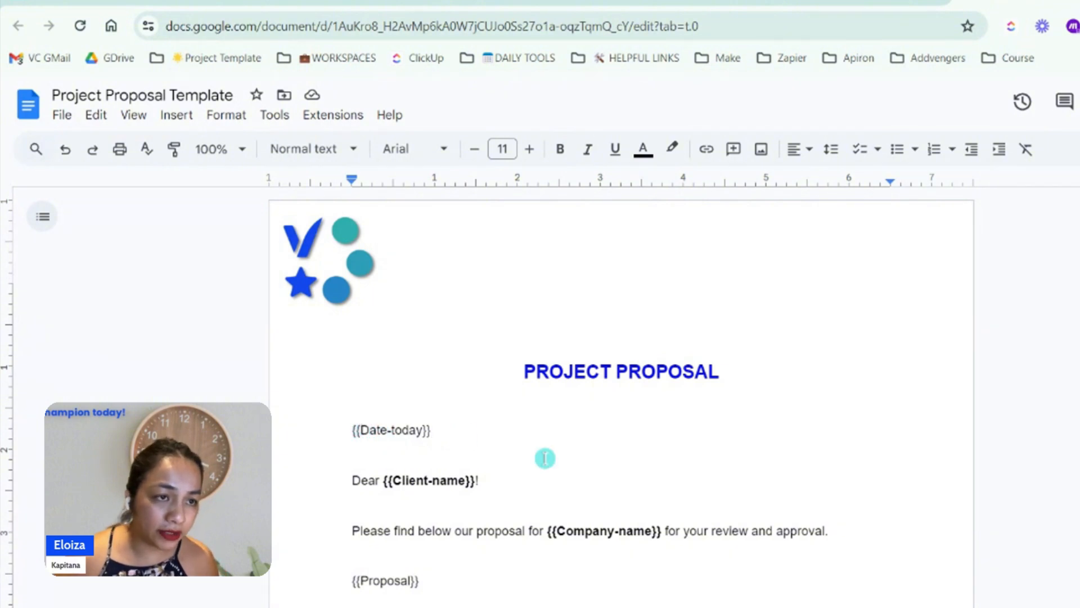
{"action": "key", "text": "Left"}
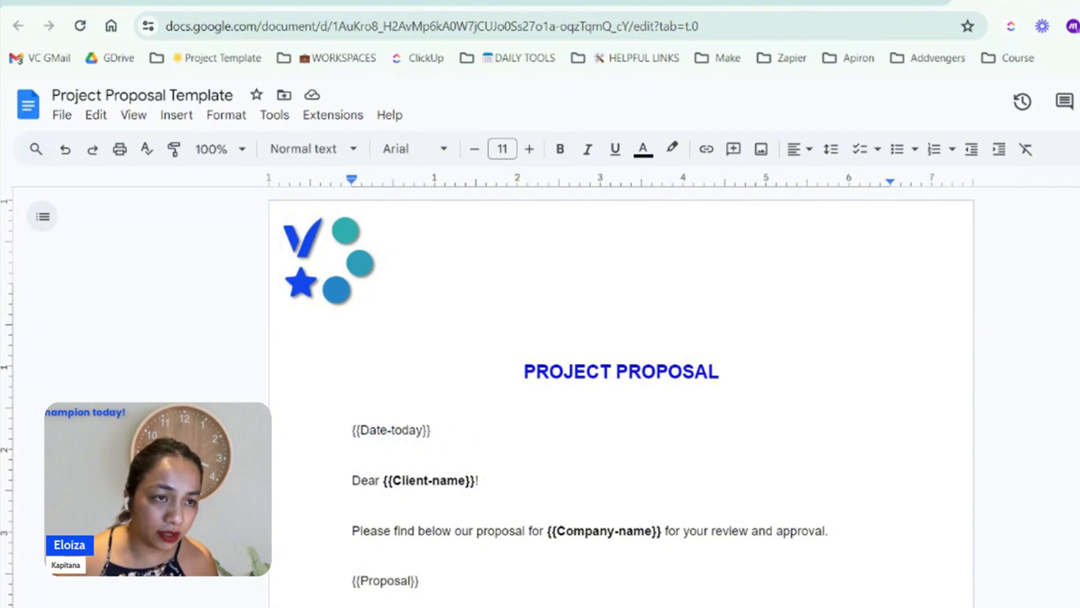
{"action": "key", "text": "ctrl+plus"}
{"action": "key", "text": "ctrl+plus"}
{"action": "left_click", "coordinate": [292, 519]}
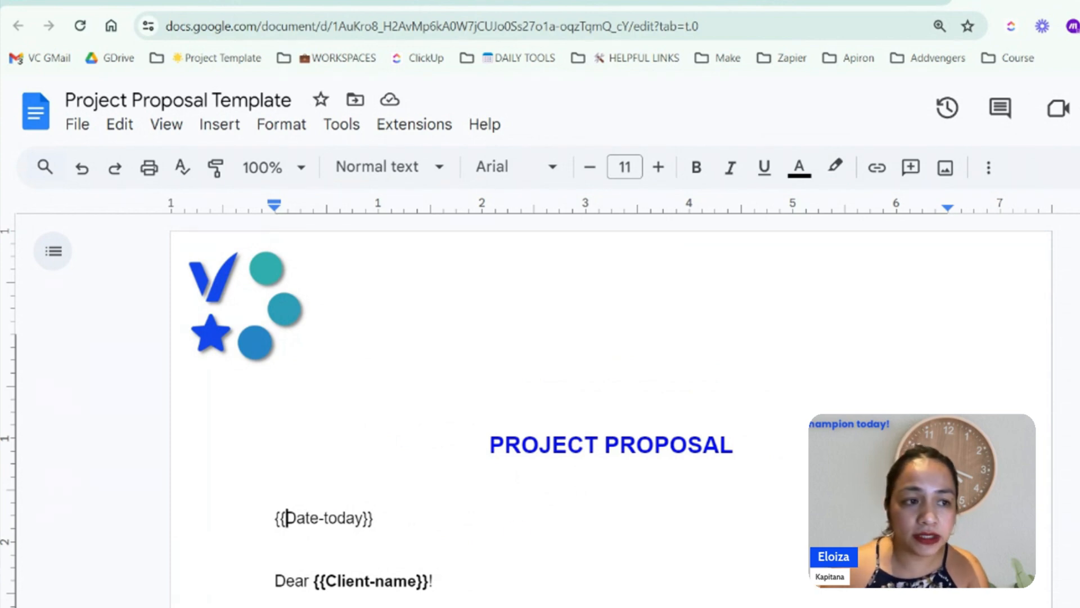
Examine how the {{Date-today}} placeholder is written, and the {{Client-name}}, {{Company-name}}, {{Proposal}} and {{Project-value}} placeholders in the proposal body
{"action": "left_click", "coordinate": [321, 518]}
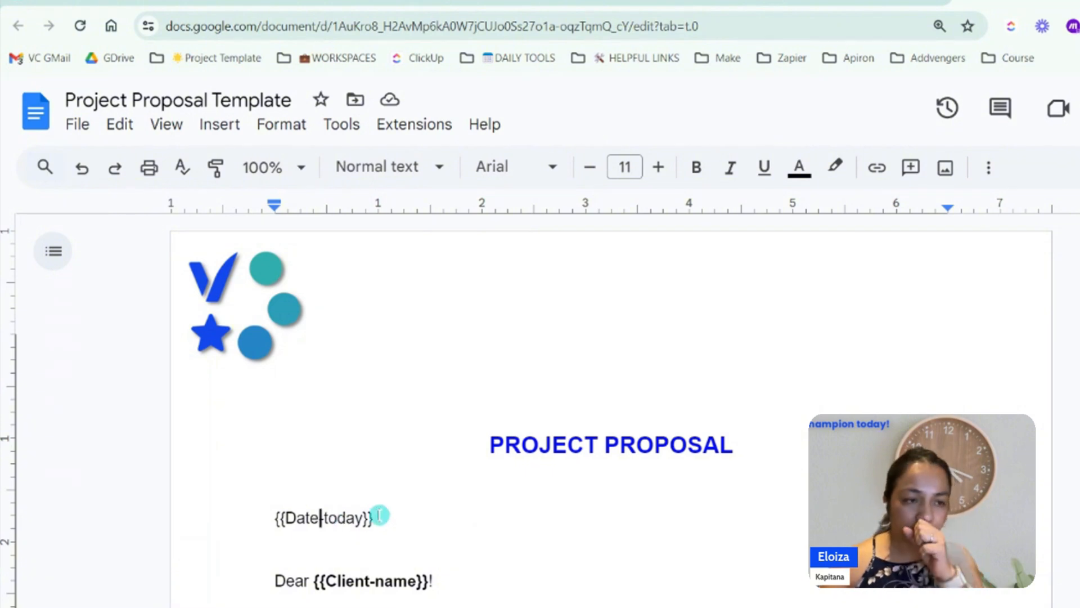
{"action": "left_click_drag", "start_coordinate": [369, 519], "coordinate": [363, 519]}
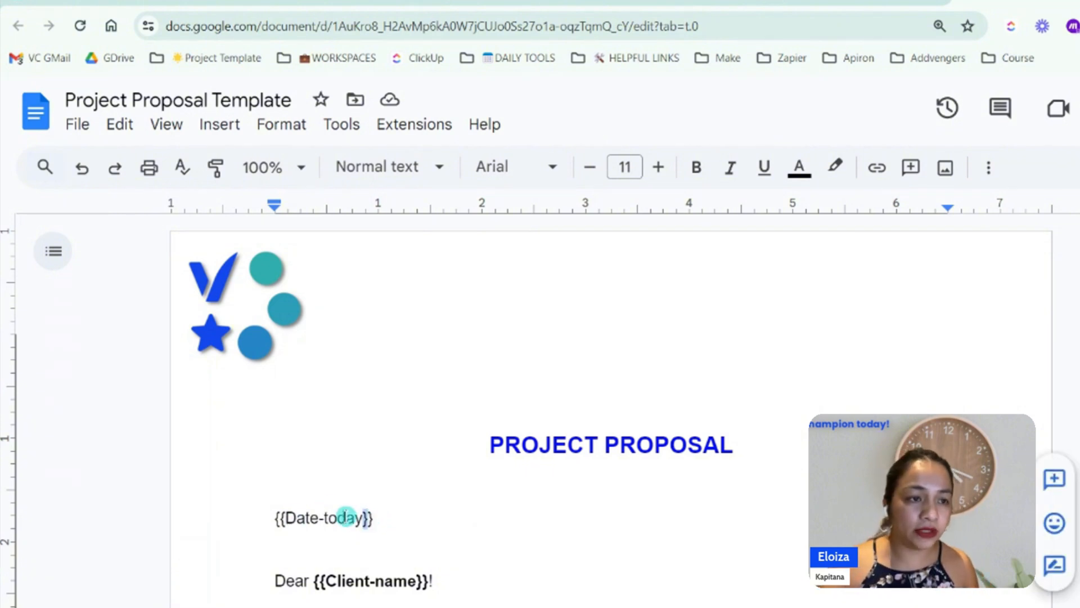
{"action": "left_click", "coordinate": [325, 519]}
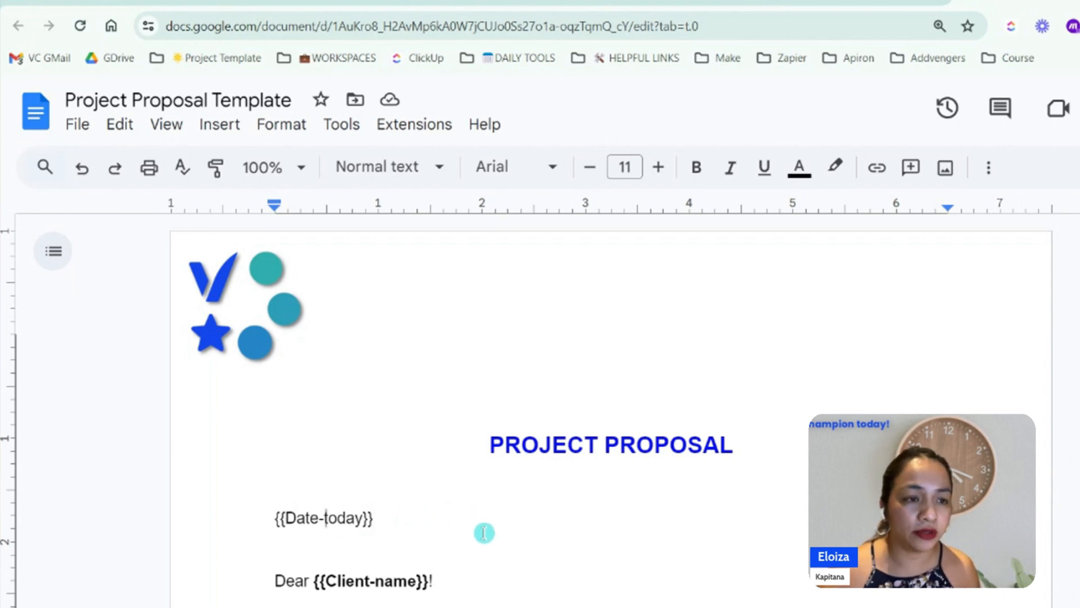
{"action": "scroll", "coordinate": [532, 522], "scroll_direction": "down", "scroll_amount": 5}
{"action": "left_click", "coordinate": [412, 291]}
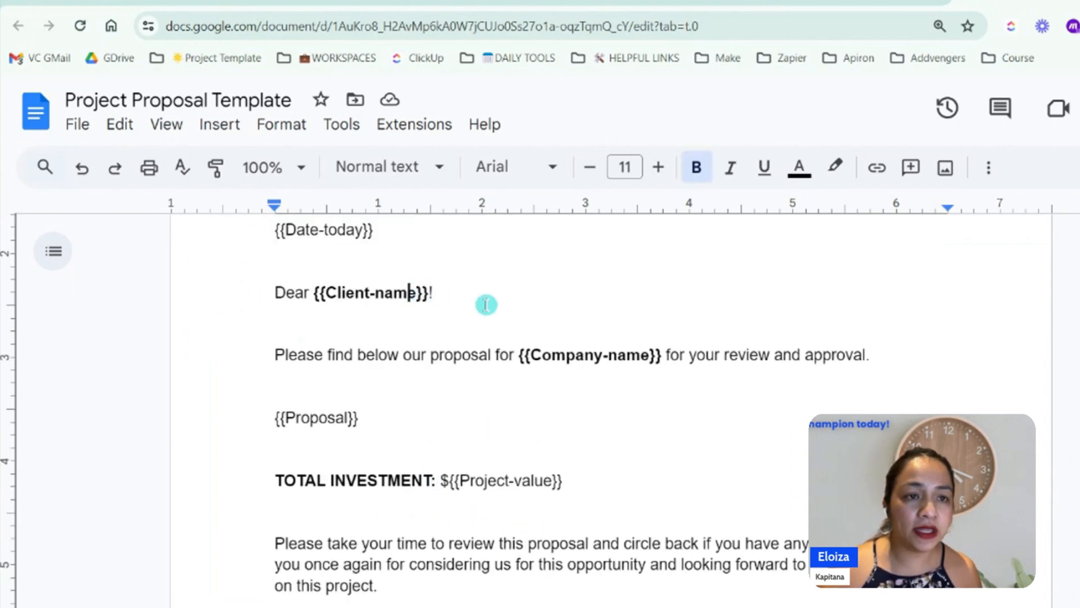
{"action": "left_click", "coordinate": [630, 355]}
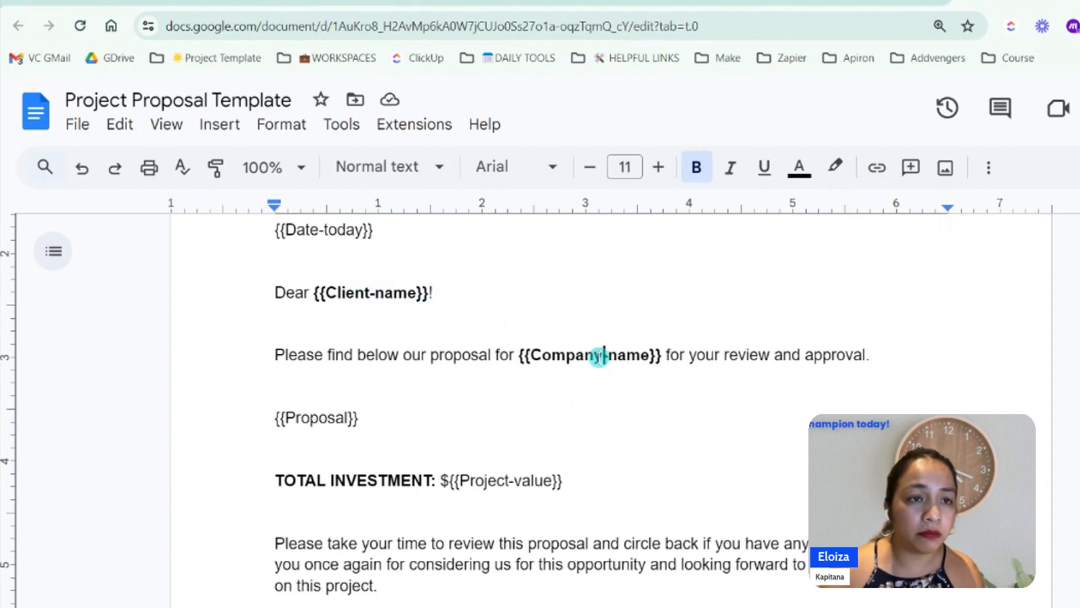
{"action": "left_click", "coordinate": [313, 419]}
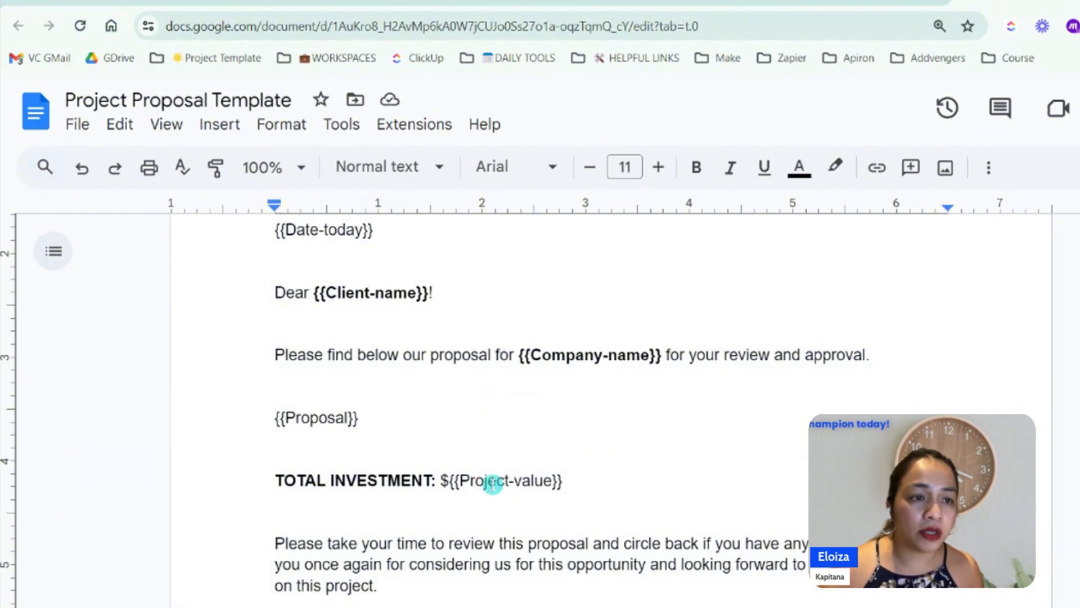
{"action": "scroll", "coordinate": [614, 455], "scroll_direction": "down", "scroll_amount": 5}
{"action": "scroll", "coordinate": [615, 453], "scroll_direction": "up", "scroll_amount": 5}
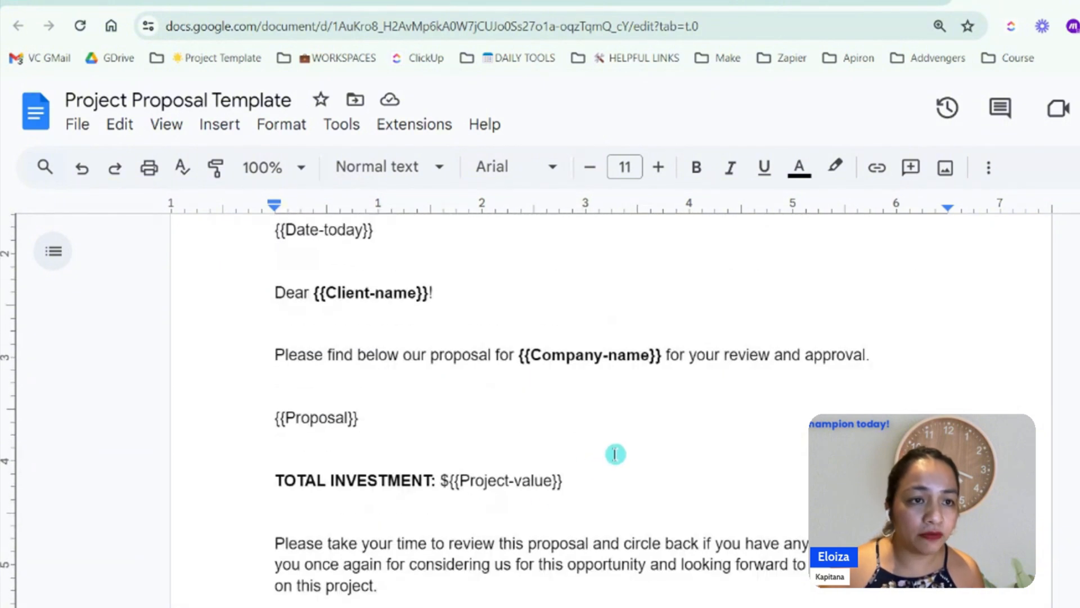
Examine the bold {{Company-name}} placeholder within its sentence, highlighting it, and review the template from the title down to the closing paragraph
{"action": "mouse_move", "coordinate": [663, 354]}
{"action": "left_mouse_down"}
{"action": "mouse_move", "coordinate": [526, 341]}
{"action": "mouse_move", "coordinate": [663, 355]}
{"action": "left_mouse_up"}
{"action": "left_click", "coordinate": [534, 399]}
{"action": "left_click", "coordinate": [683, 394]}
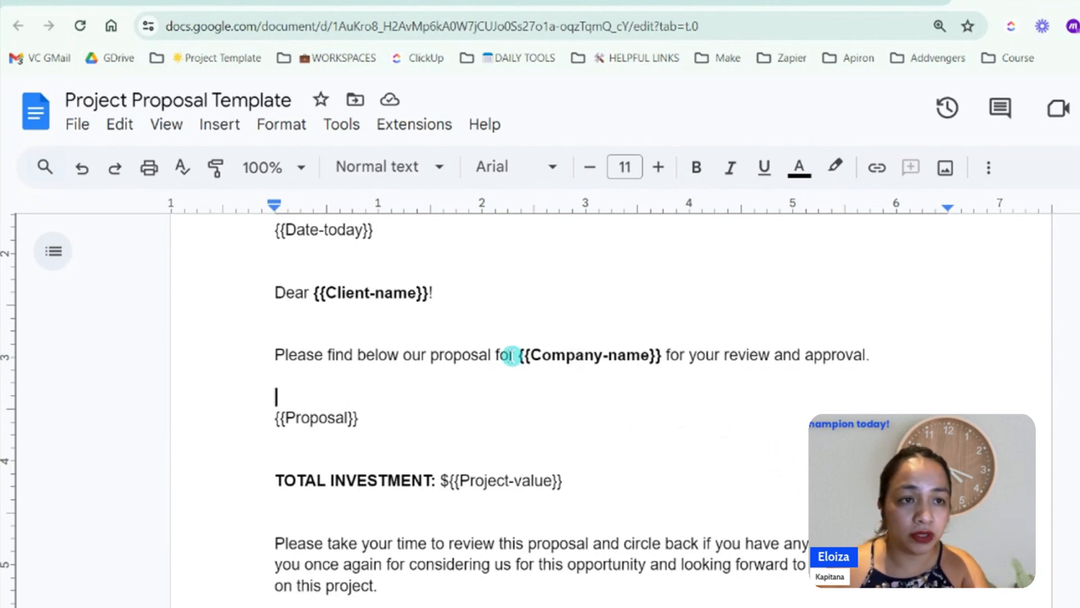
{"action": "left_click_drag", "start_coordinate": [515, 356], "coordinate": [663, 358]}
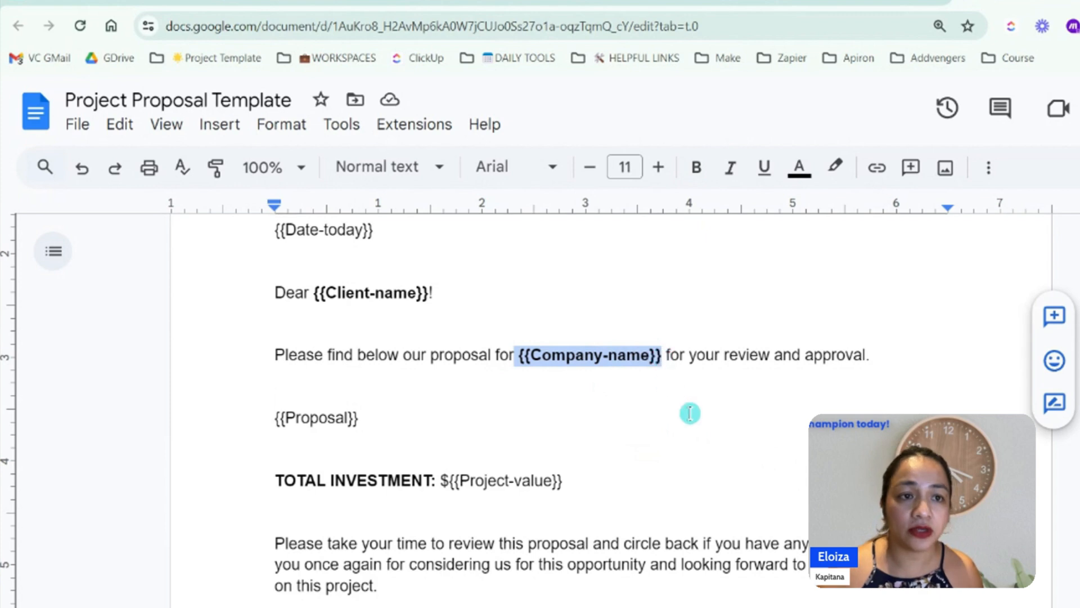
{"action": "left_click", "coordinate": [783, 445]}
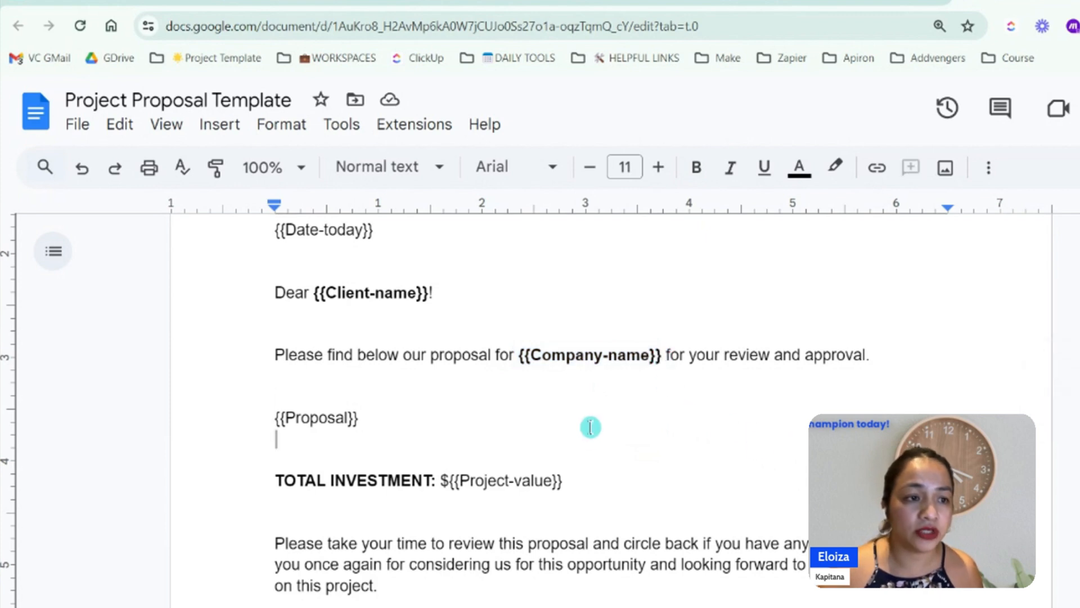
{"action": "scroll", "coordinate": [588, 428], "scroll_direction": "down", "scroll_amount": 5}
{"action": "scroll", "coordinate": [632, 436], "scroll_direction": "up", "scroll_amount": 10}
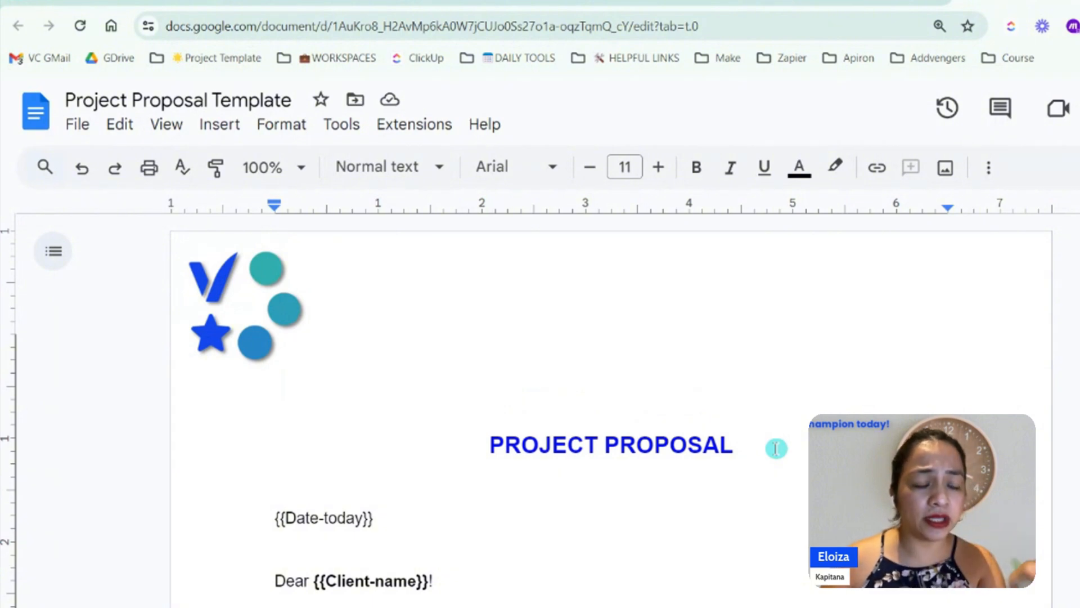
{"action": "scroll", "coordinate": [777, 448], "scroll_direction": "down", "scroll_amount": 5}
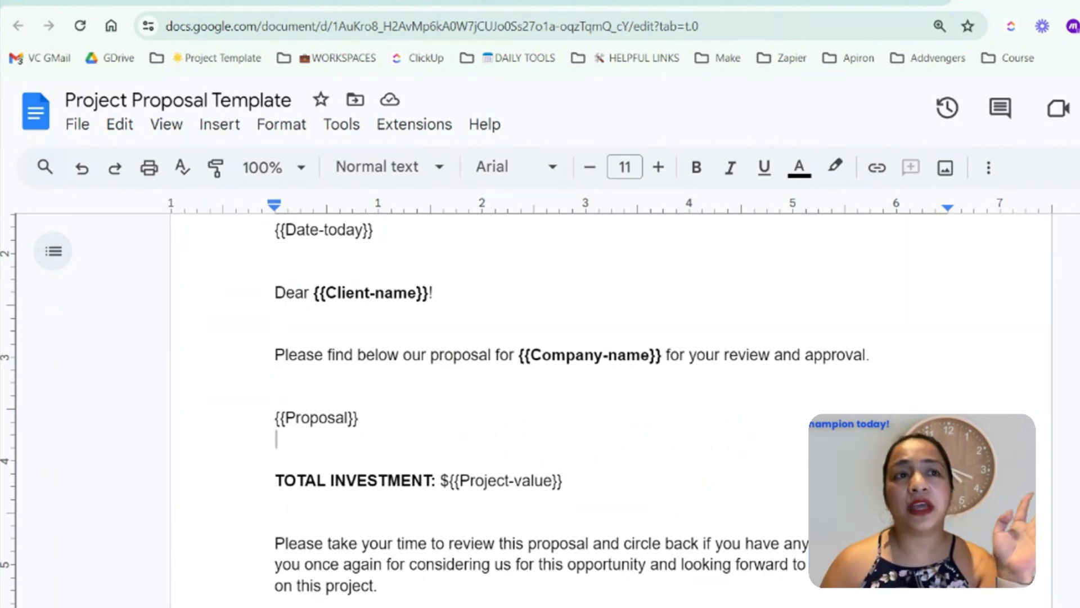
{"action": "scroll", "coordinate": [717, 422], "scroll_direction": "down", "scroll_amount": 5}
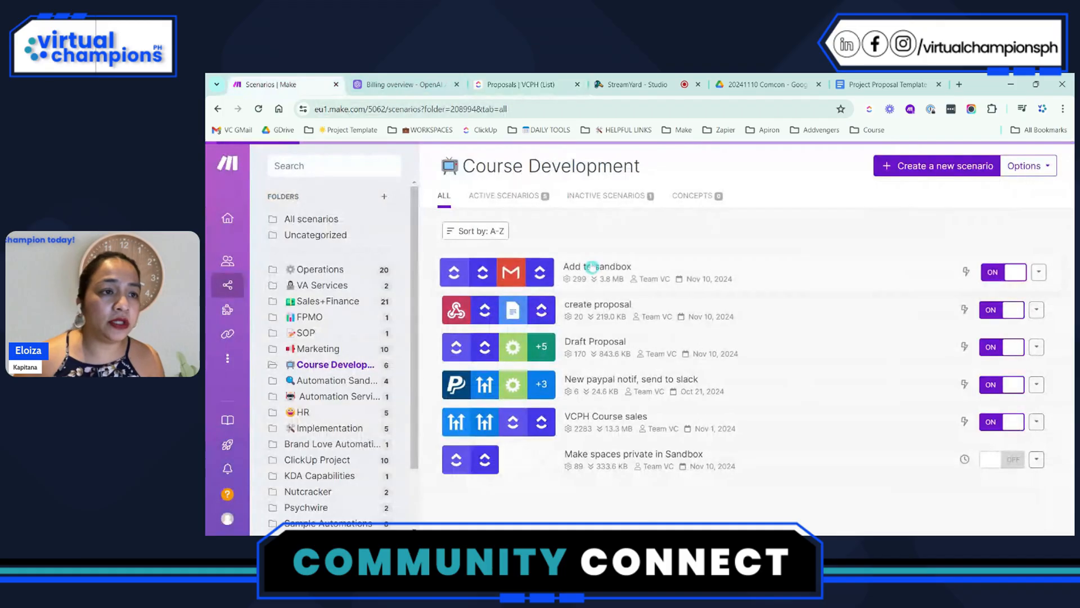
Create a new scenario in Make from the Virtual Champions PH organization dashboard and name it "Create a draft Proposal"
{"action": "left_click", "coordinate": [228, 225]}
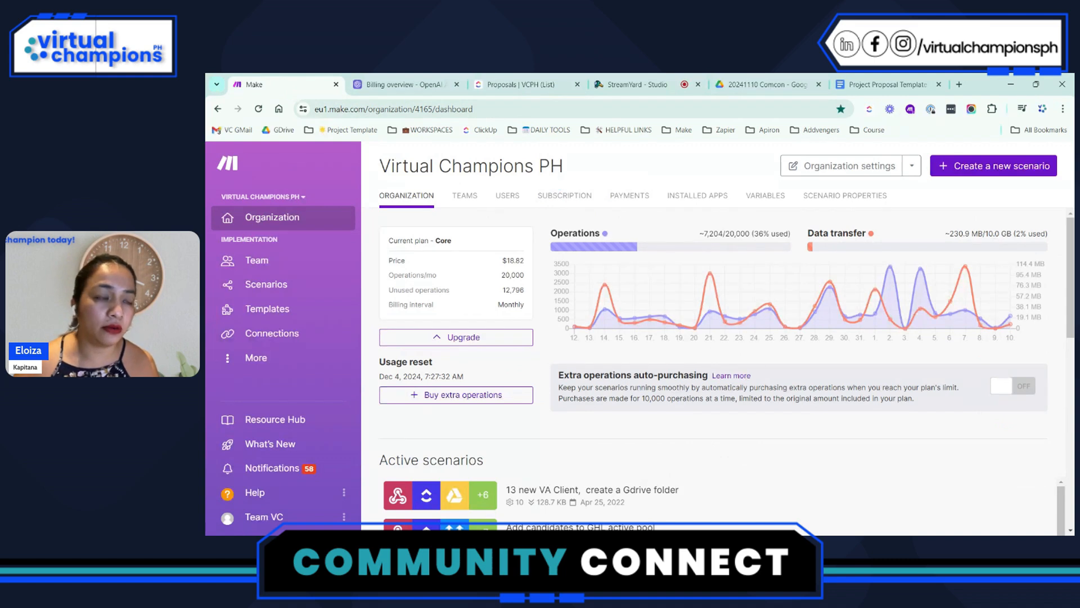
{"action": "left_click", "coordinate": [981, 172]}
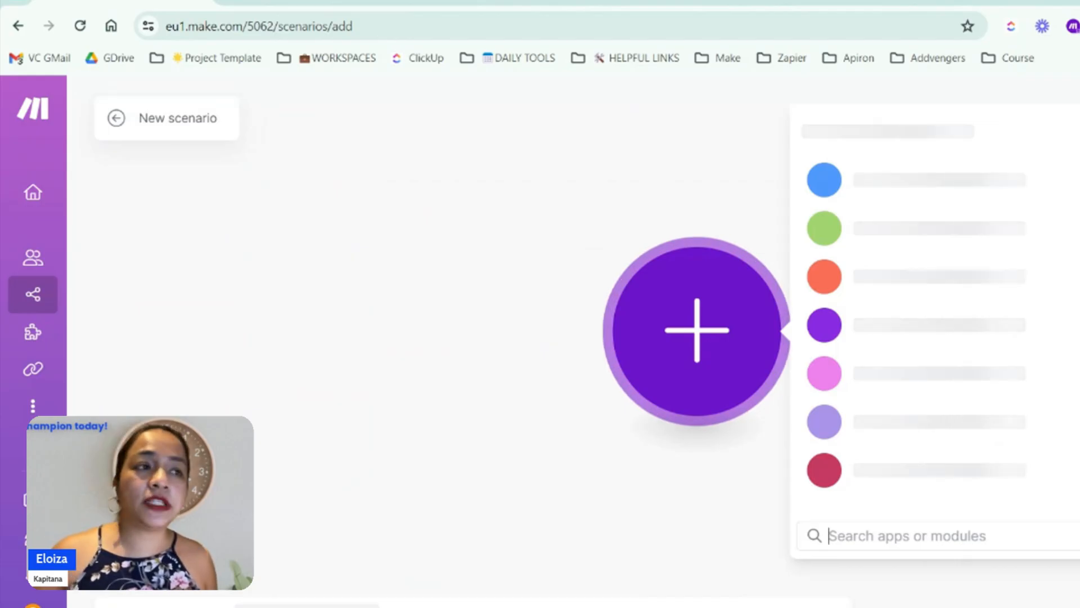
{"action": "left_click", "coordinate": [181, 117]}
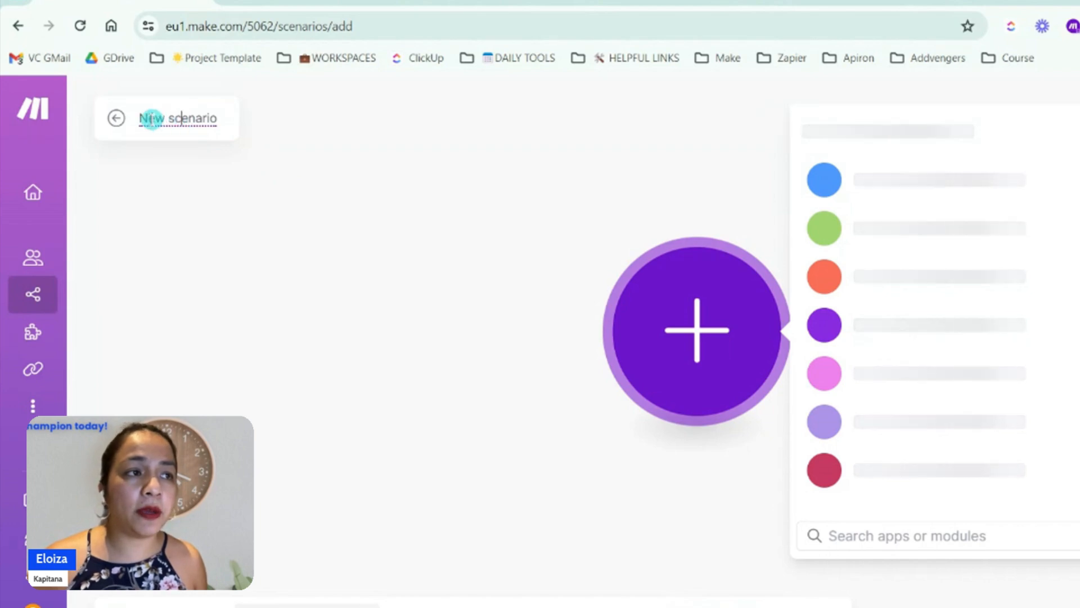
{"action": "left_click_drag", "start_coordinate": [139, 118], "coordinate": [224, 117]}
{"action": "type", "text": "Cr"}
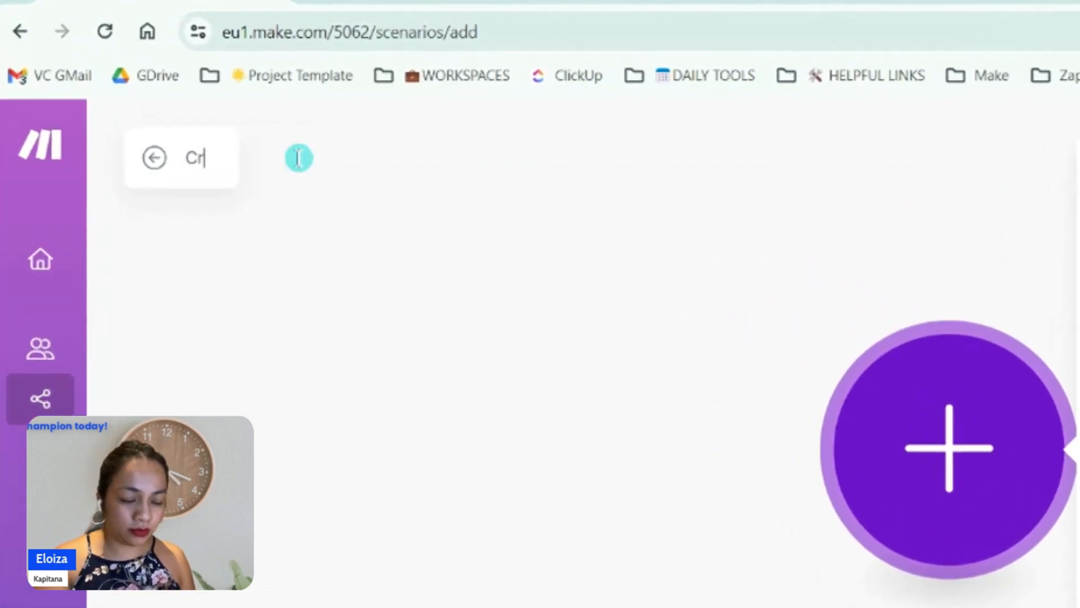
{"action": "type", "text": "etae"}
{"action": "key", "text": "BackSpace"}
{"action": "key", "text": "BackSpace"}
{"action": "key", "text": "BackSpace"}
{"action": "type", "text": "a"}
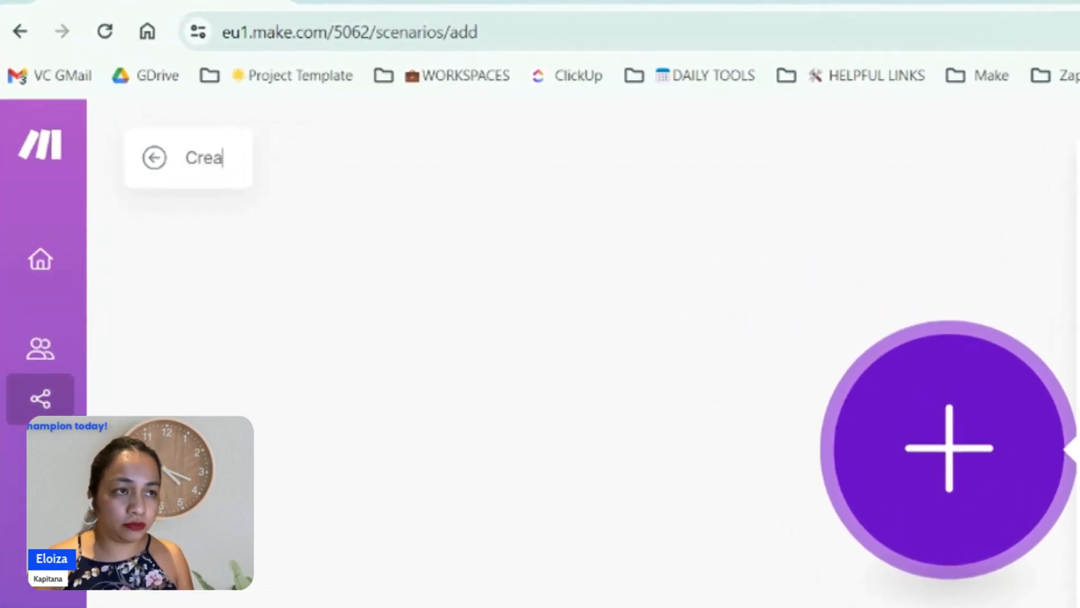
{"action": "type", "text": "te a draft "}
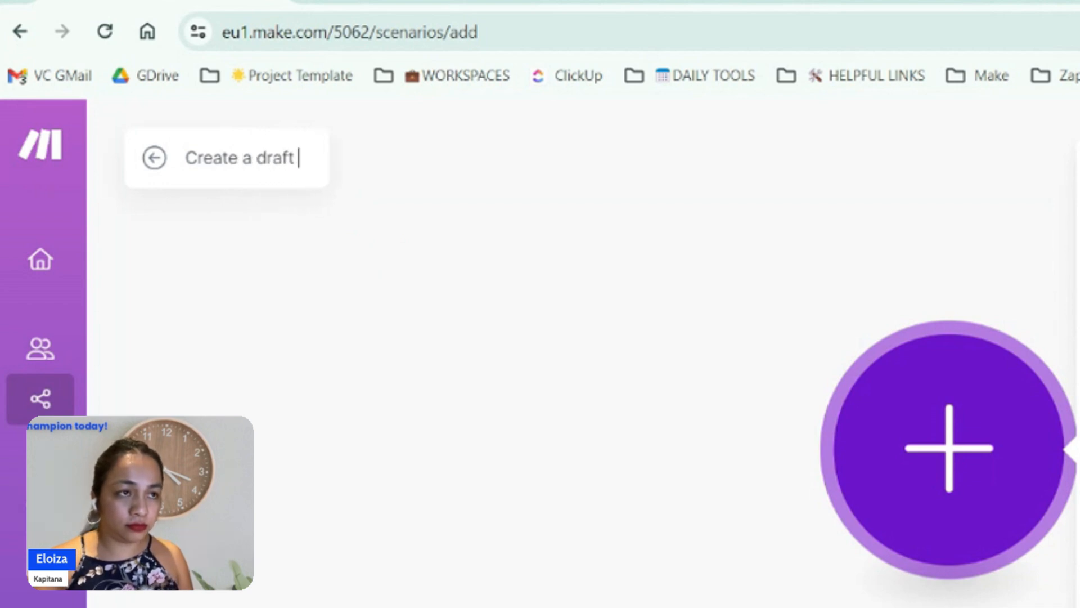
{"action": "type", "text": "Proposal"}
{"action": "key", "text": "Return"}
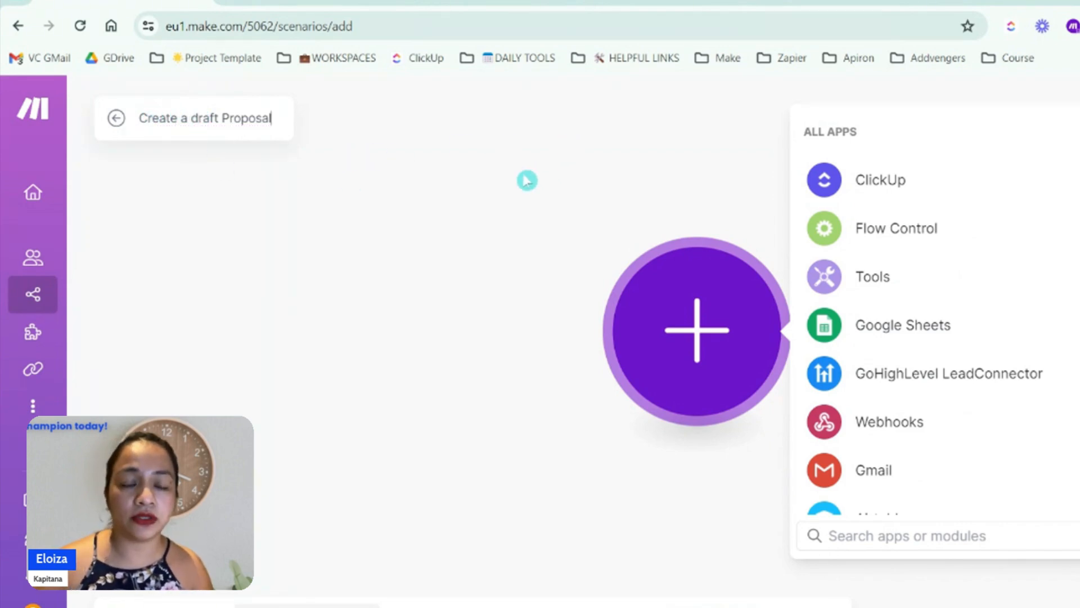
{"action": "left_click", "coordinate": [542, 179]}
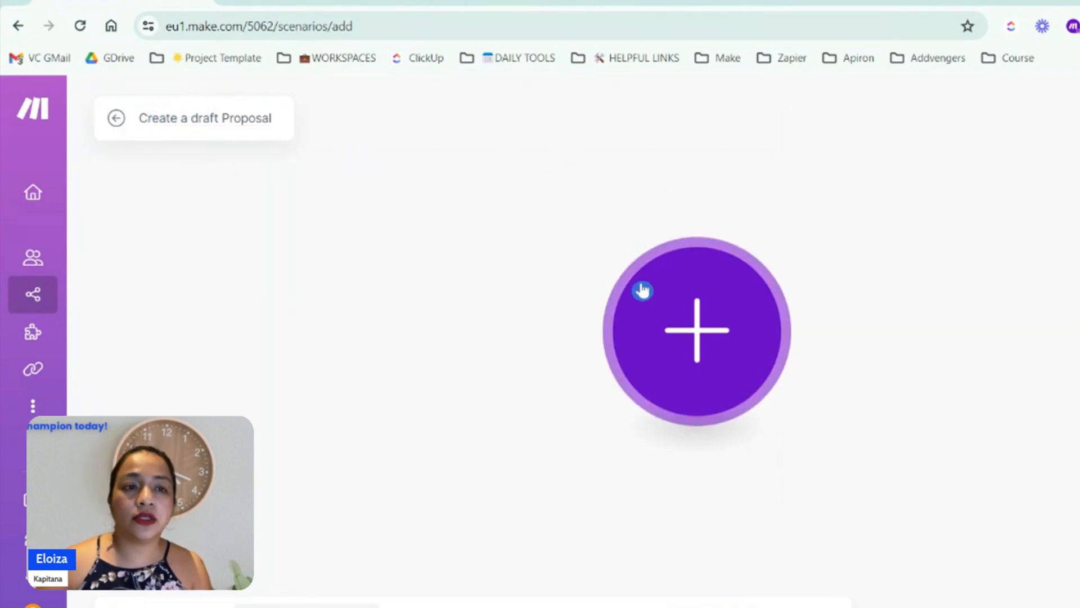
{"action": "left_click_drag", "start_coordinate": [929, 455], "coordinate": [716, 480]}
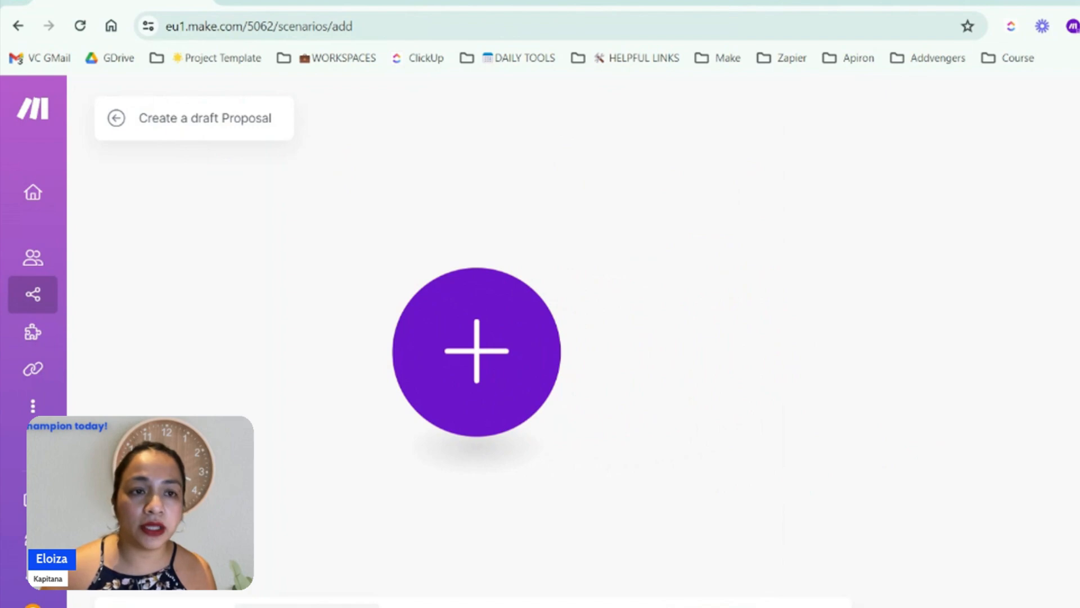
Switch to the ClickUp Proposals list and review the status options available for the To Do task
{"action": "left_click", "coordinate": [462, 1]}
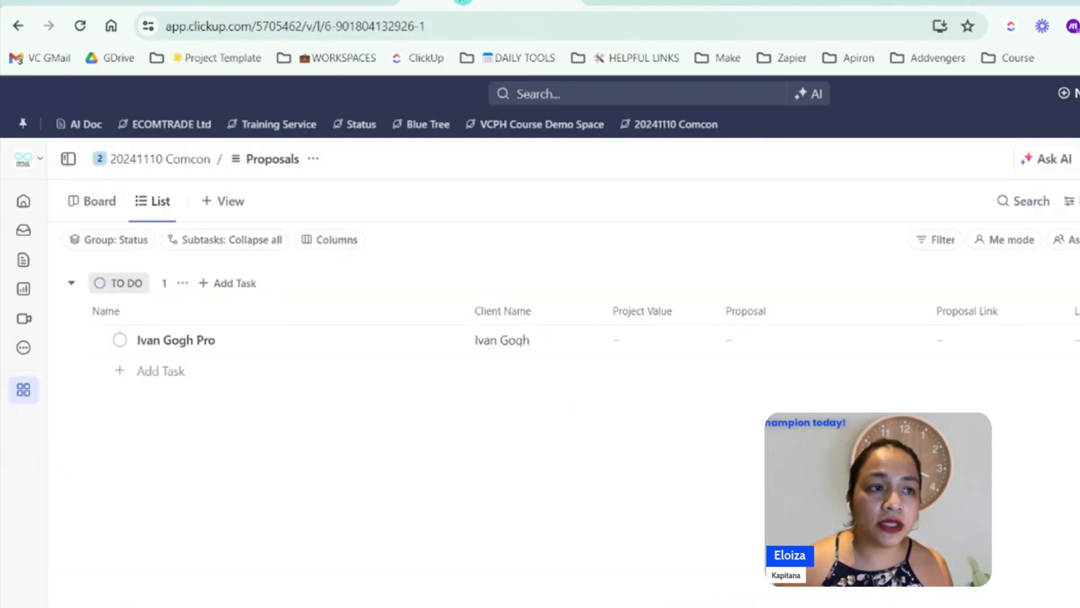
{"action": "left_click", "coordinate": [119, 340]}
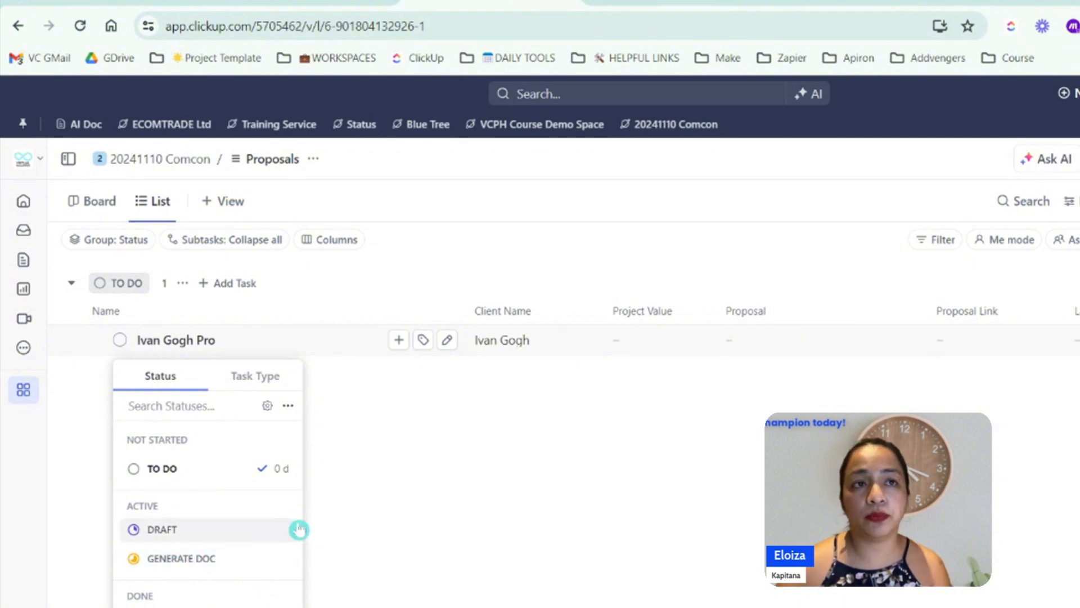
{"action": "left_click", "coordinate": [615, 523]}
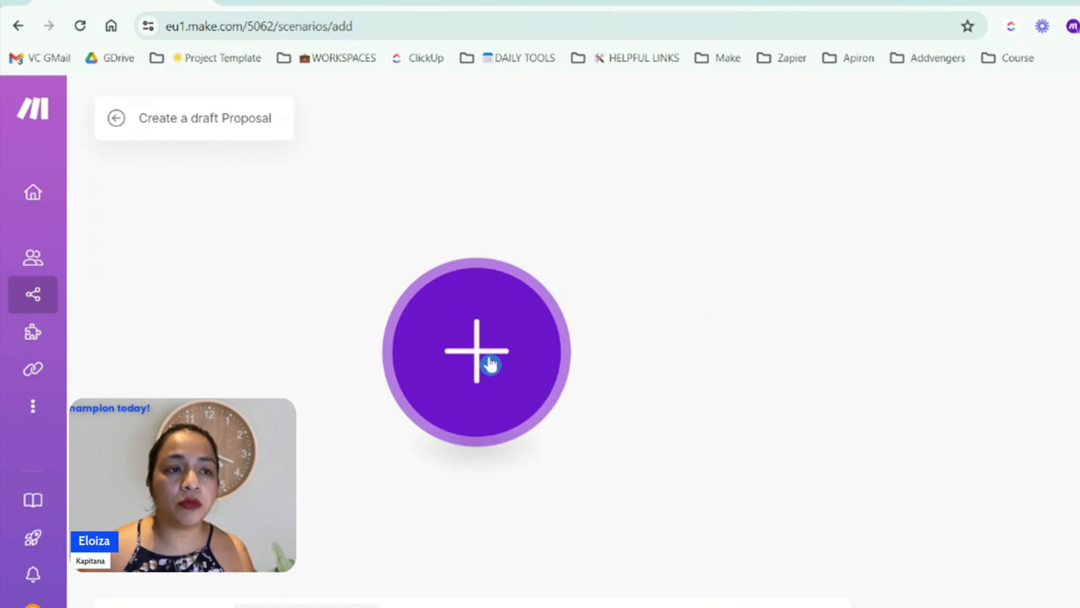
Add the instant ClickUp Watch Tasks trigger as the first module of the Make scenario, filtering the ClickUp modules by "watch"
{"action": "left_click", "coordinate": [487, 361]}
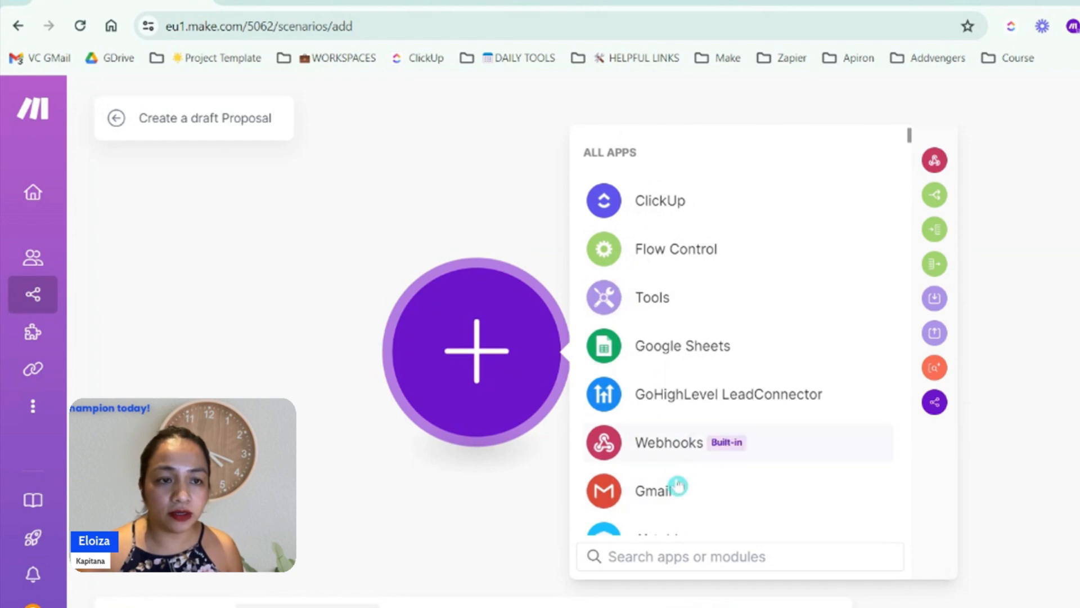
{"action": "type", "text": "clickiu"}
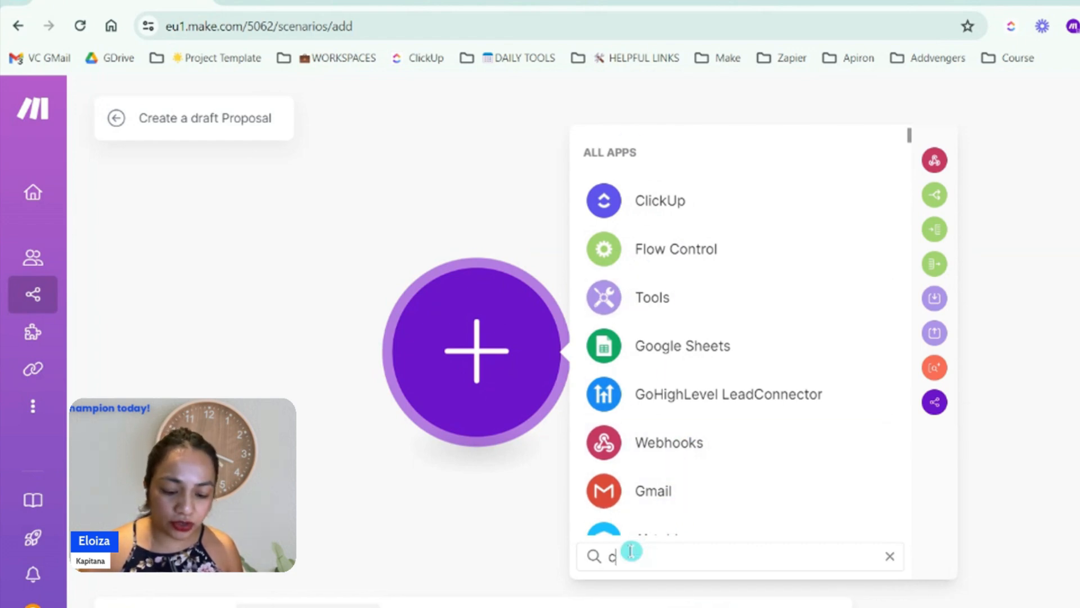
{"action": "type", "text": "up"}
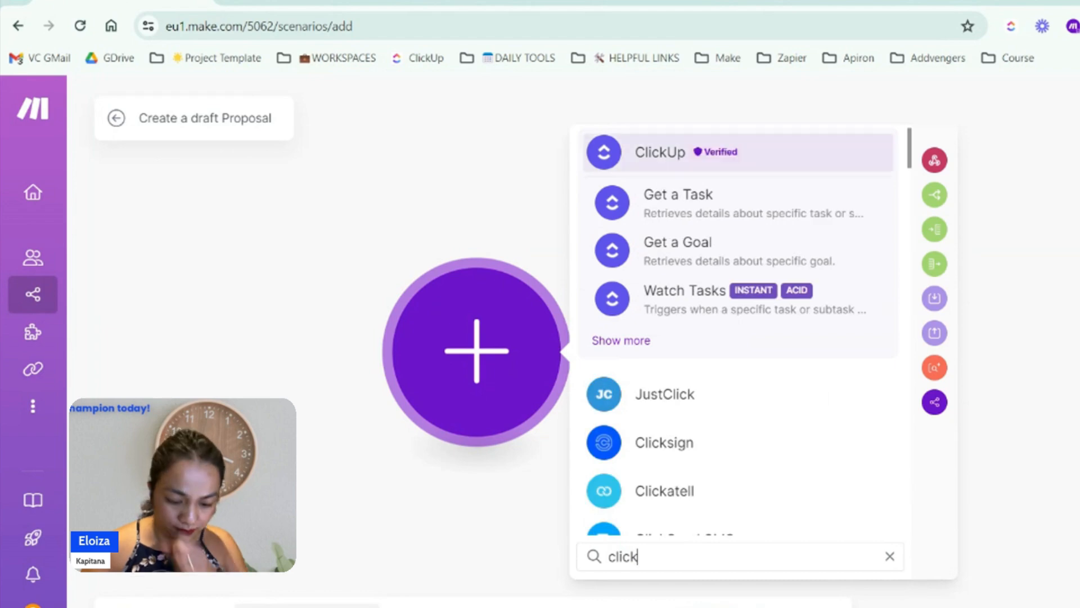
{"action": "left_click", "coordinate": [645, 150]}
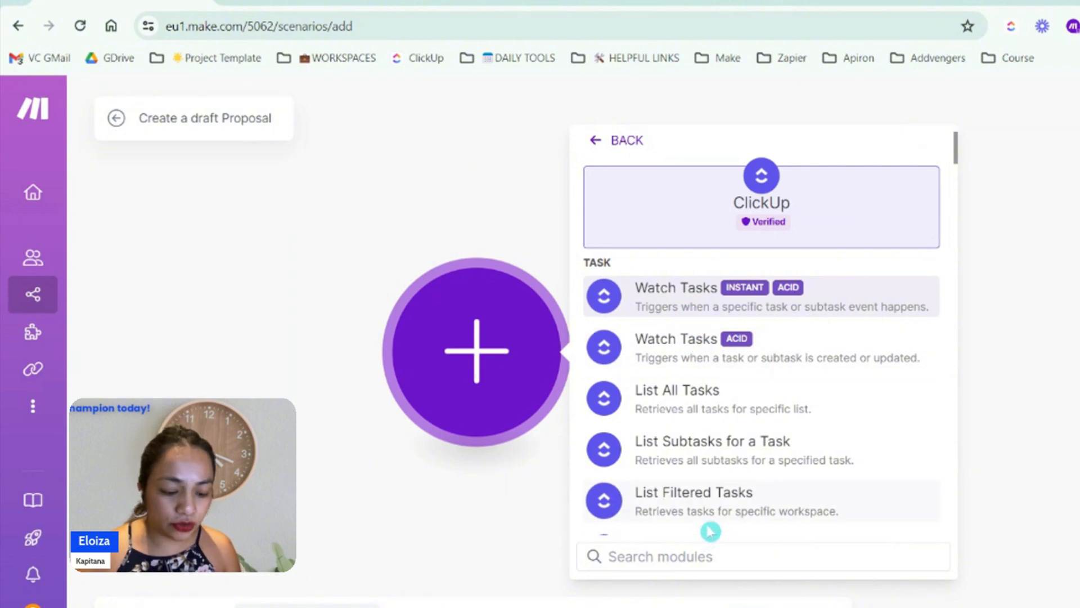
{"action": "type", "text": "watch"}
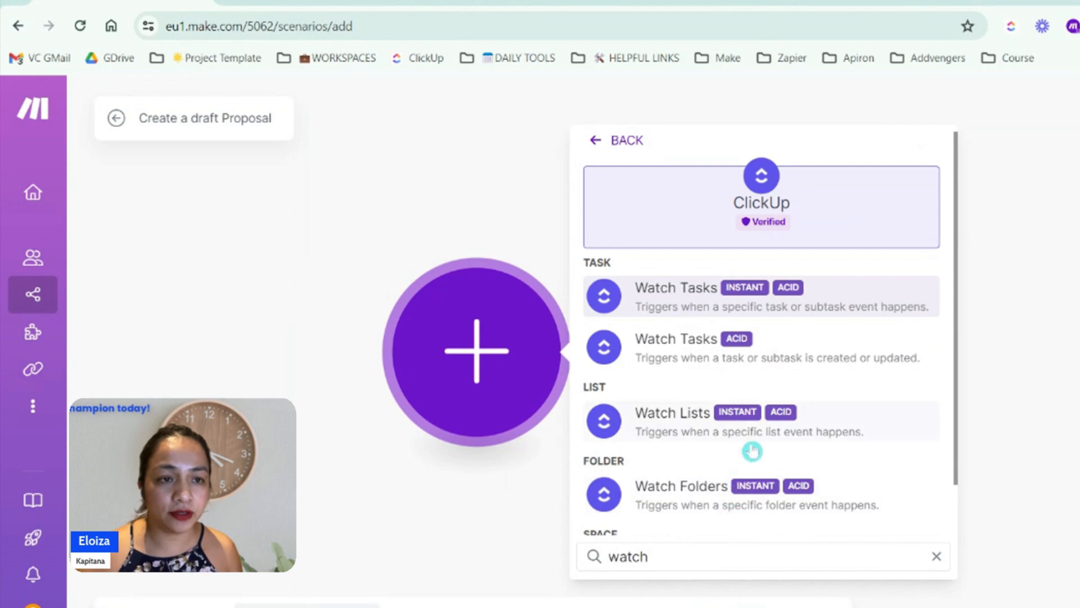
{"action": "scroll", "coordinate": [753, 449], "scroll_direction": "down", "scroll_amount": 1}
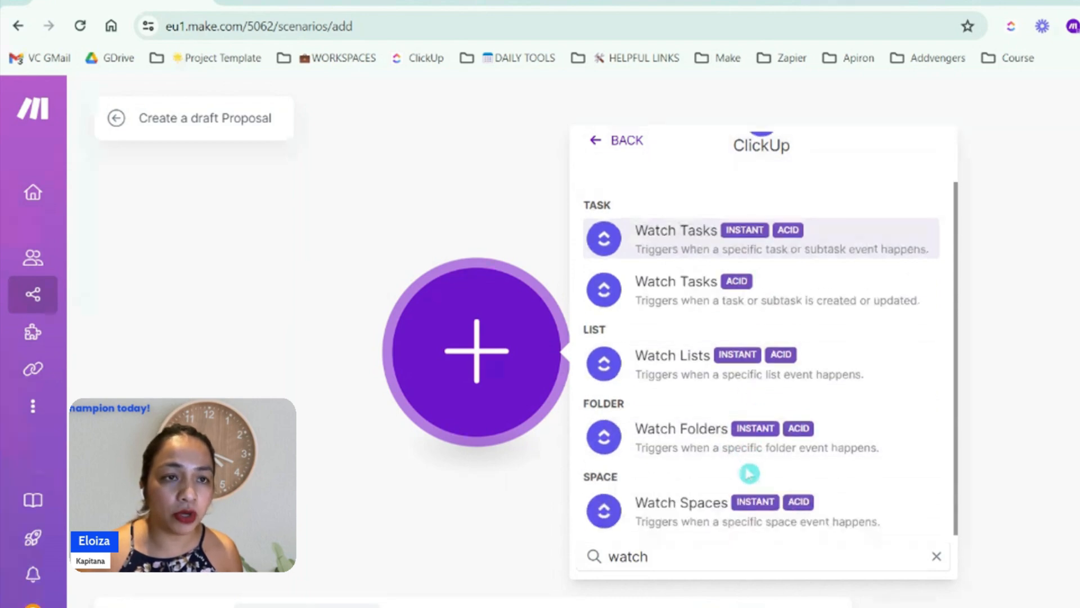
{"action": "scroll", "coordinate": [750, 466], "scroll_direction": "up", "scroll_amount": 1}
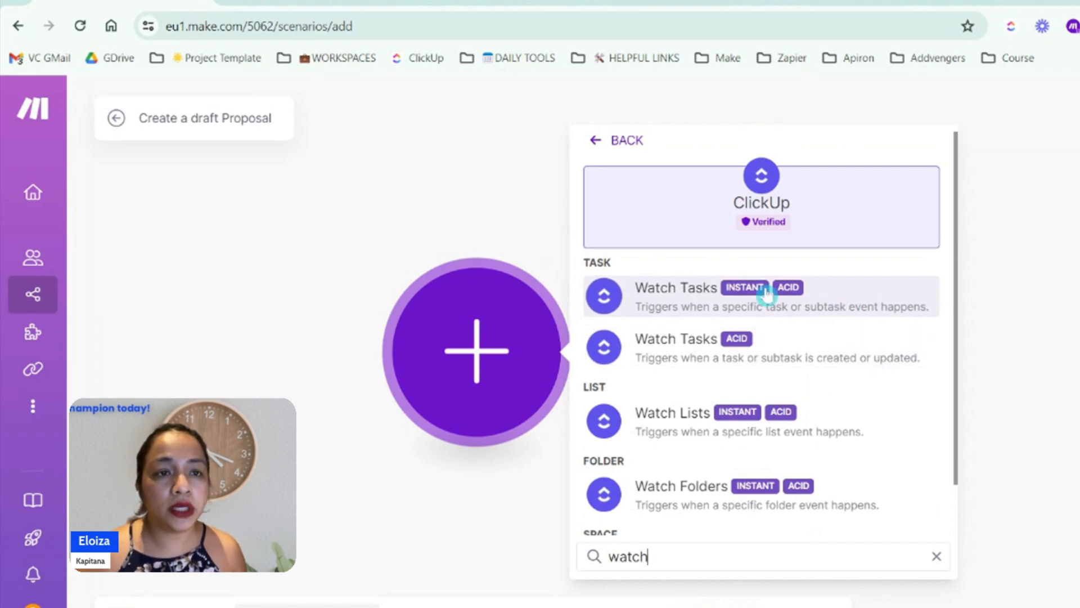
{"action": "left_click", "coordinate": [670, 301]}
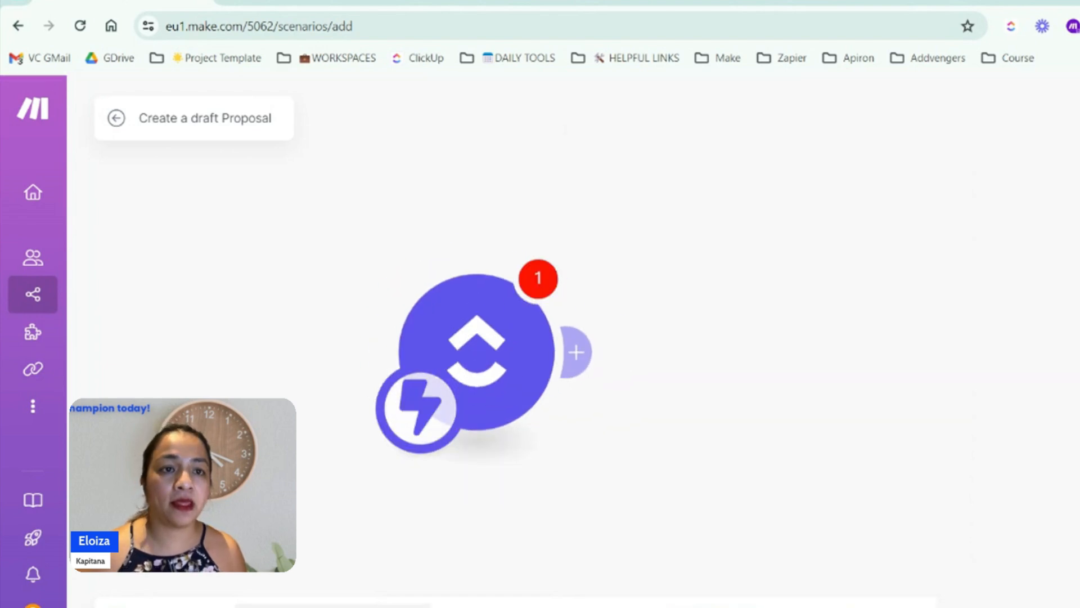
Start a new webhook for the ClickUp Watch Tasks module and create a ClickUp connection named "VCPH Sandbox" for it
{"action": "left_click", "coordinate": [638, 504]}
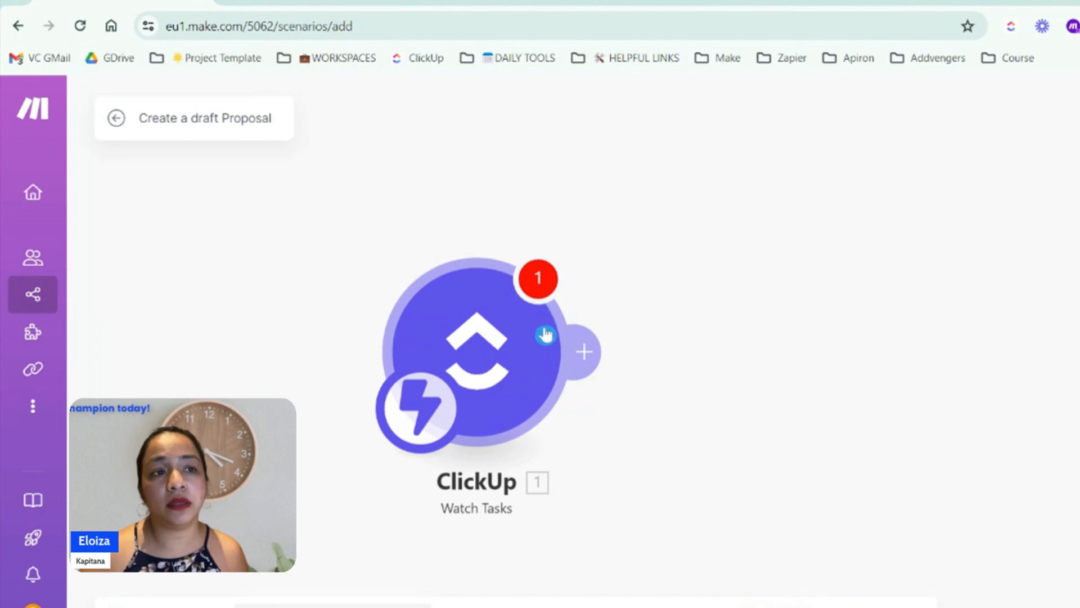
{"action": "left_click", "coordinate": [467, 355]}
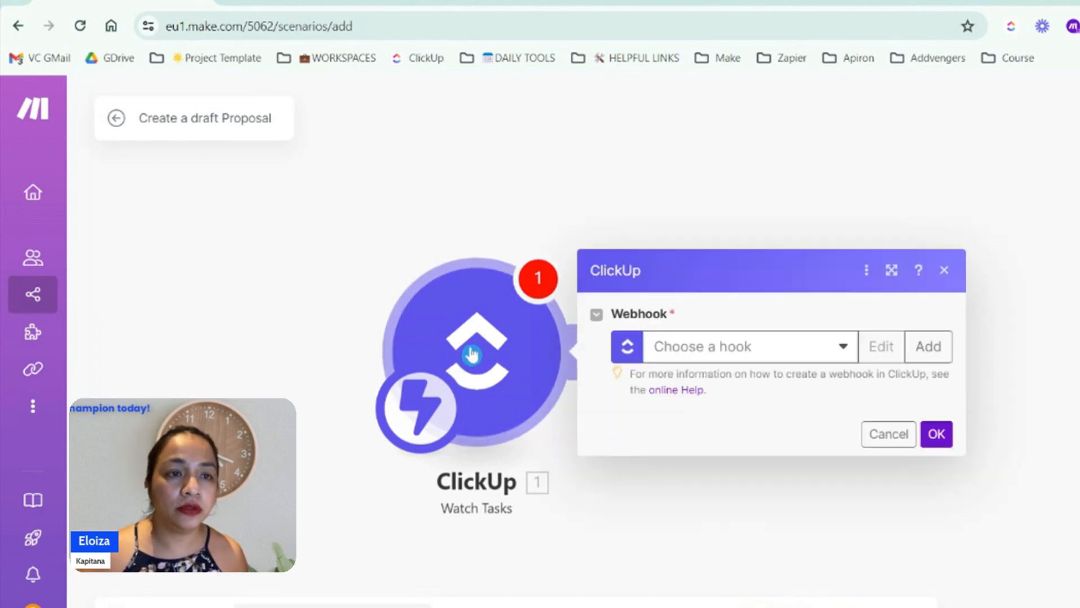
{"action": "left_click", "coordinate": [935, 354]}
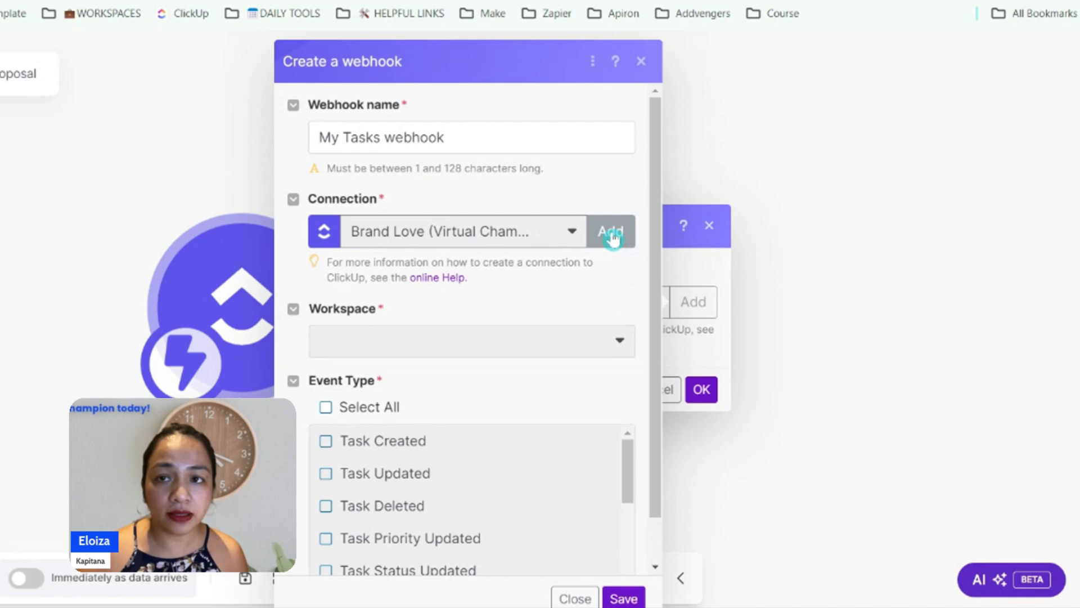
{"action": "left_click", "coordinate": [612, 234]}
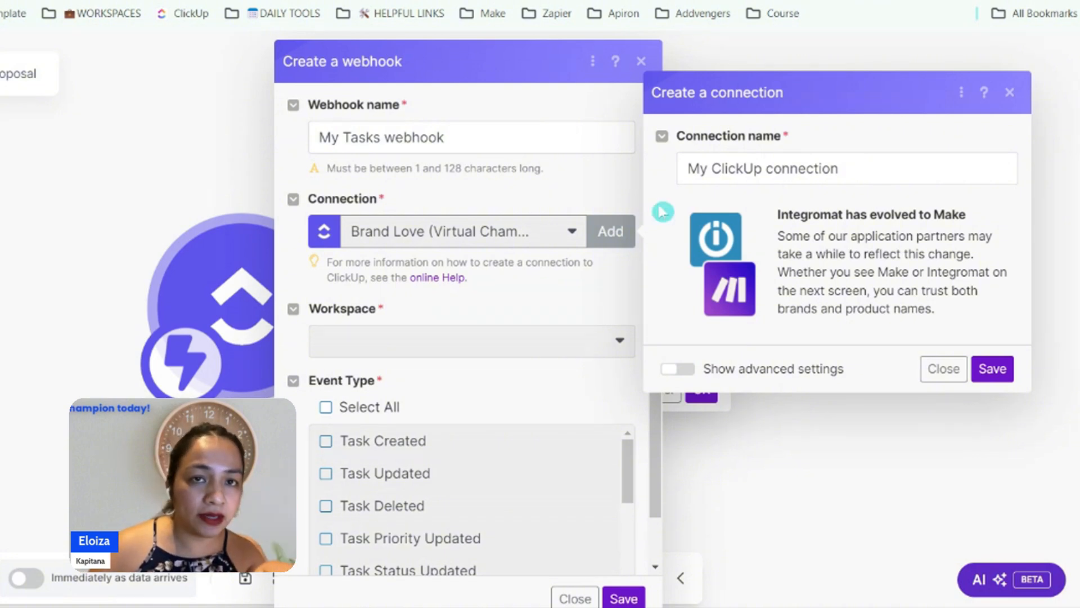
{"action": "left_click", "coordinate": [873, 167]}
{"action": "key", "text": "ctrl+a"}
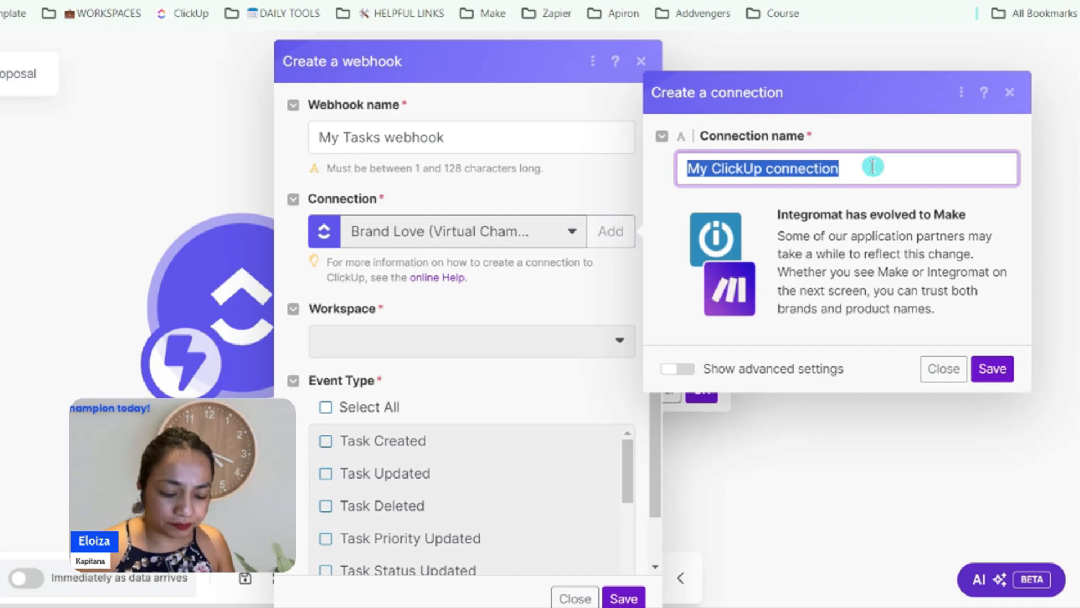
{"action": "type", "text": "VCPH San"}
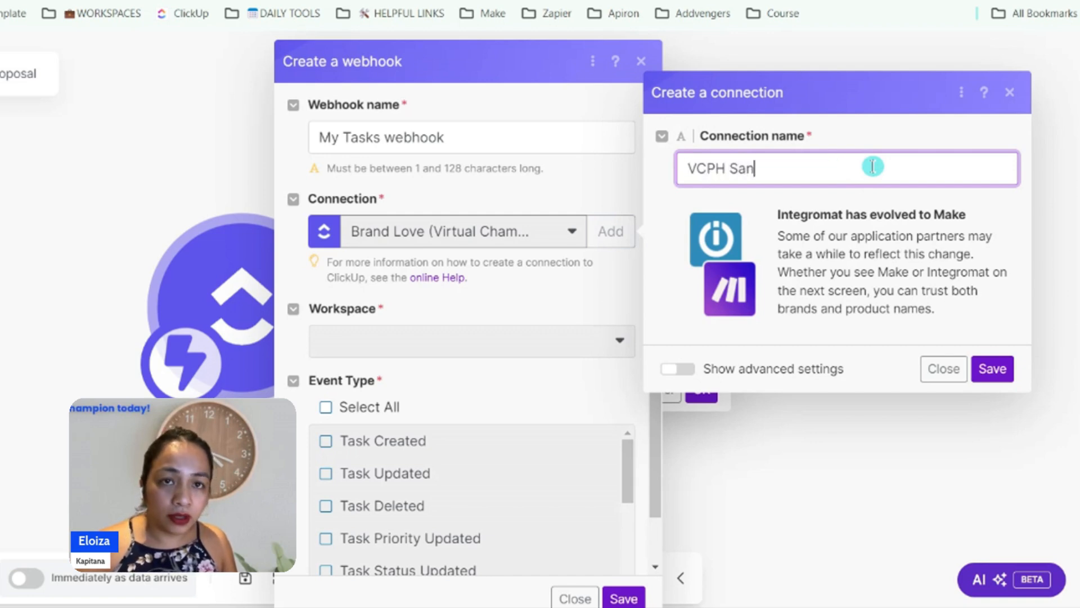
{"action": "type", "text": "dbox"}
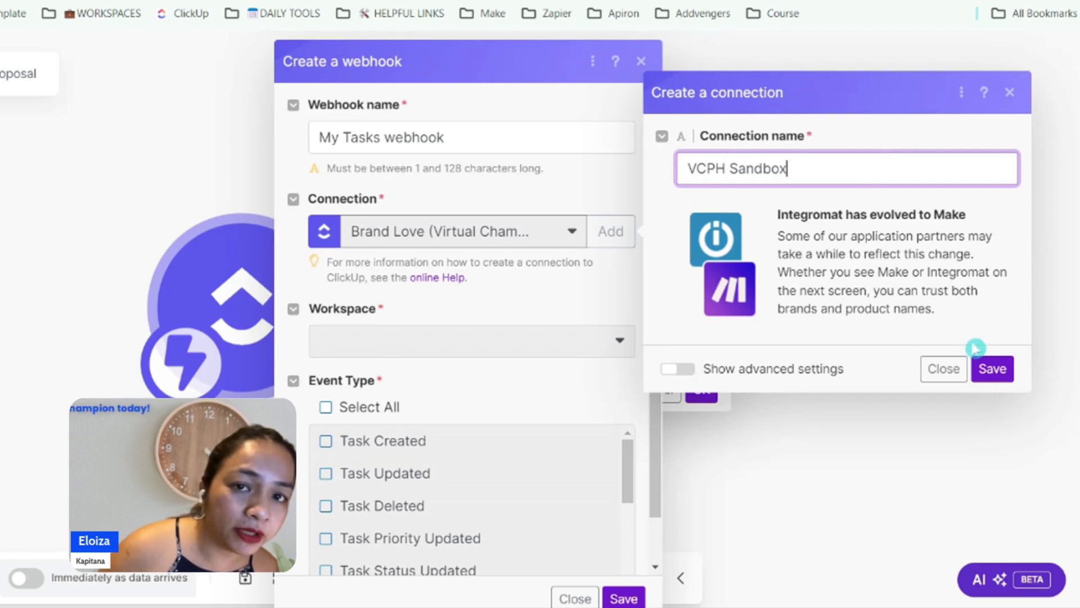
{"action": "left_click", "coordinate": [992, 369]}
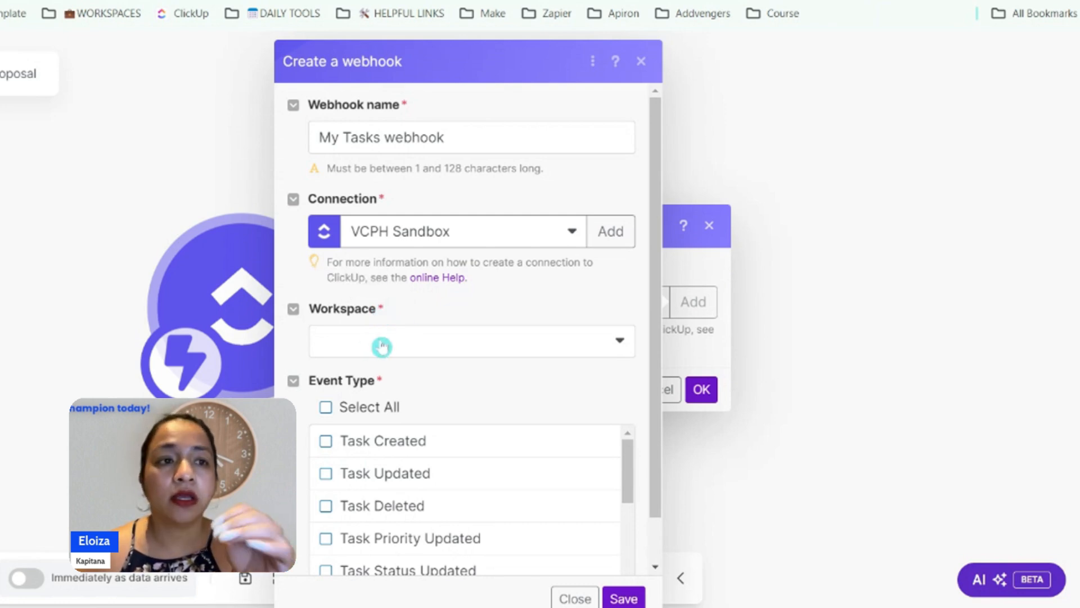
Set the webhook's workspace to VCPH and filter its tasks by List
{"action": "left_click", "coordinate": [435, 354]}
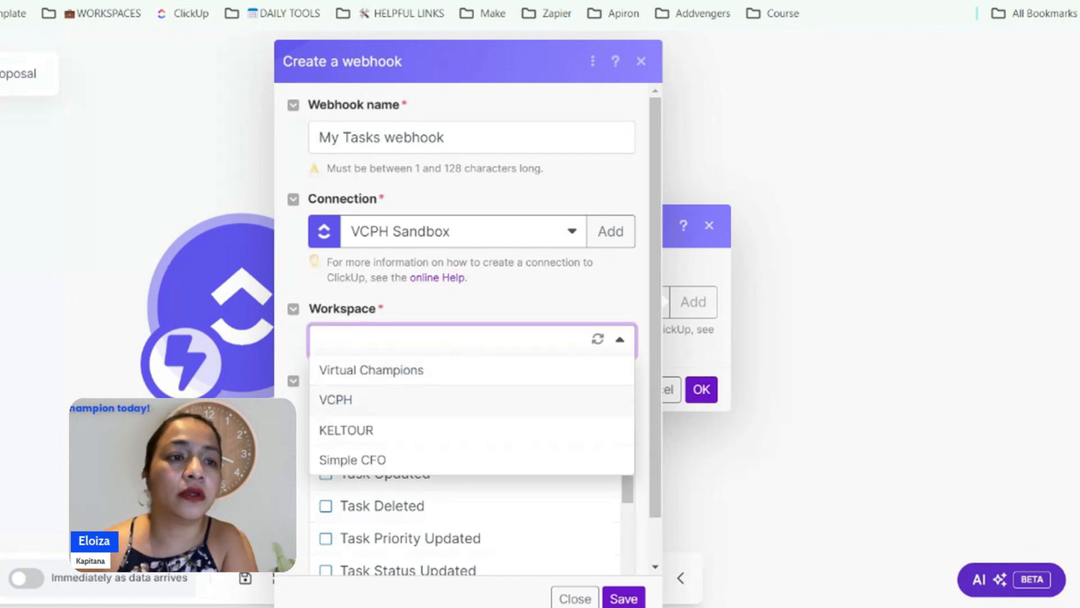
{"action": "left_click", "coordinate": [365, 405]}
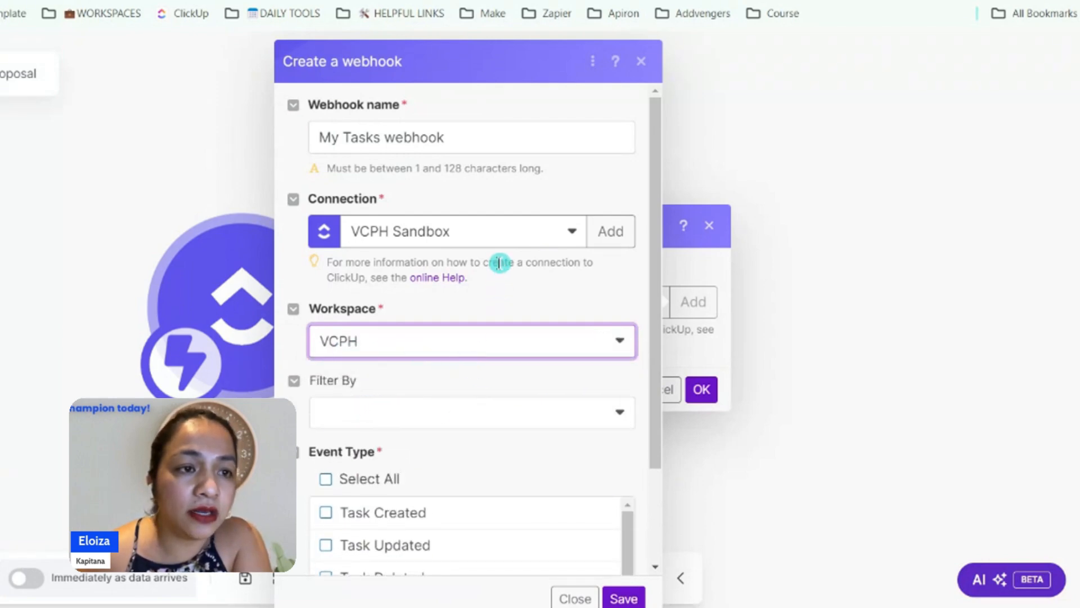
{"action": "scroll", "coordinate": [499, 262], "scroll_direction": "down", "scroll_amount": 2}
{"action": "left_click", "coordinate": [424, 303]}
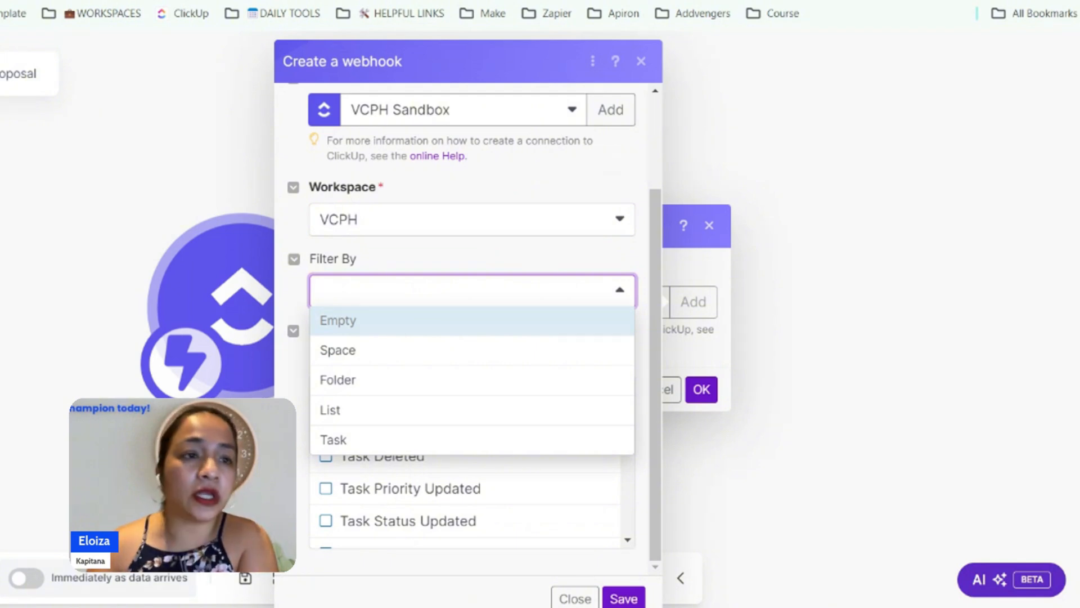
{"action": "left_click", "coordinate": [363, 353]}
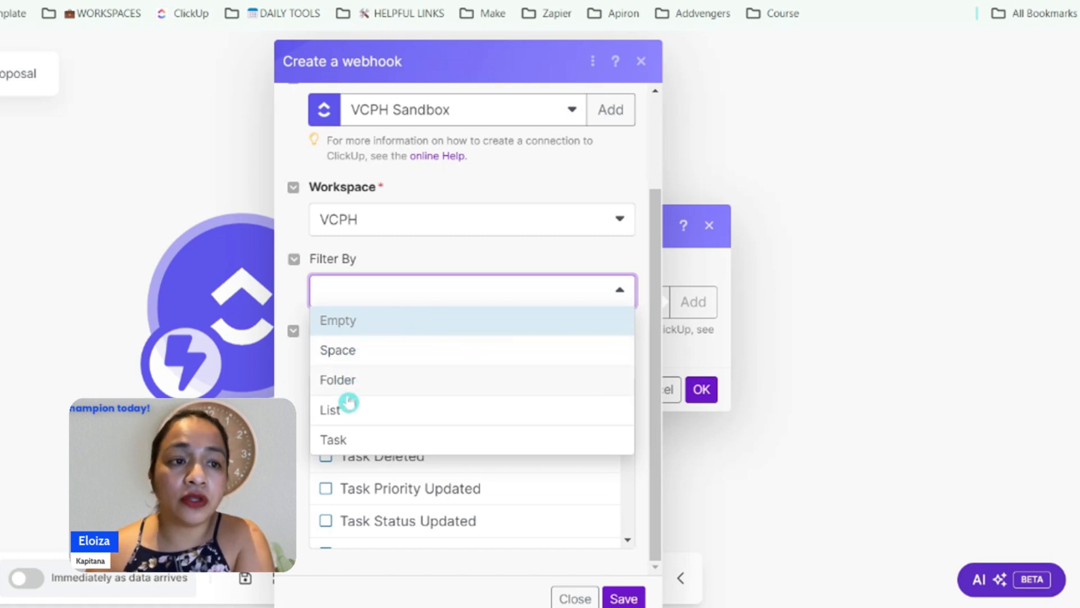
{"action": "left_click", "coordinate": [338, 420]}
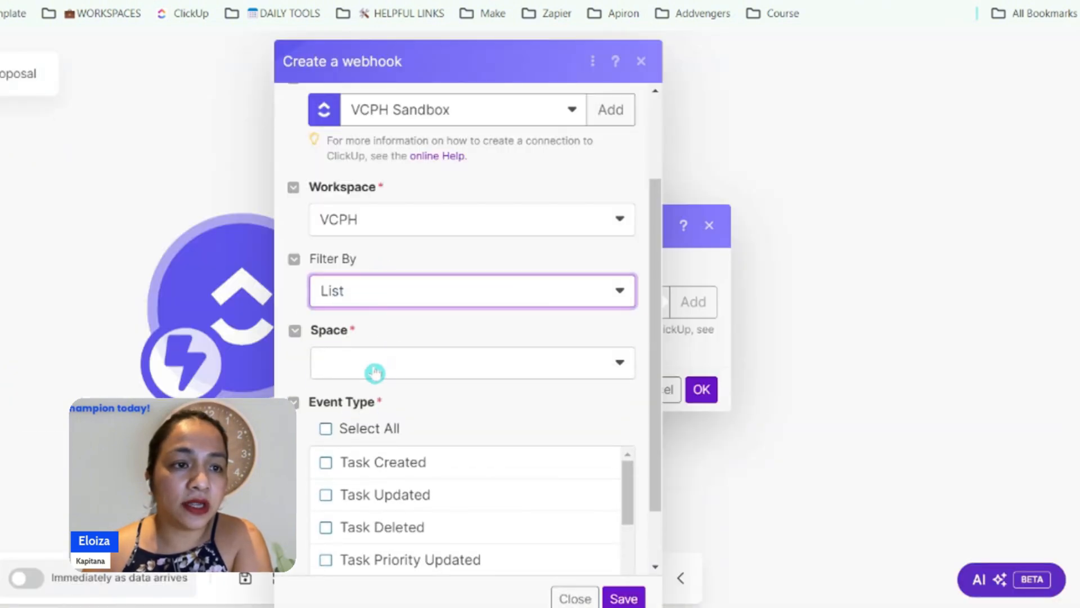
Point the webhook to the Proposals list among the folderless lists of the 20241110 Comcon space, searching the spaces for "com"
{"action": "left_click", "coordinate": [374, 370]}
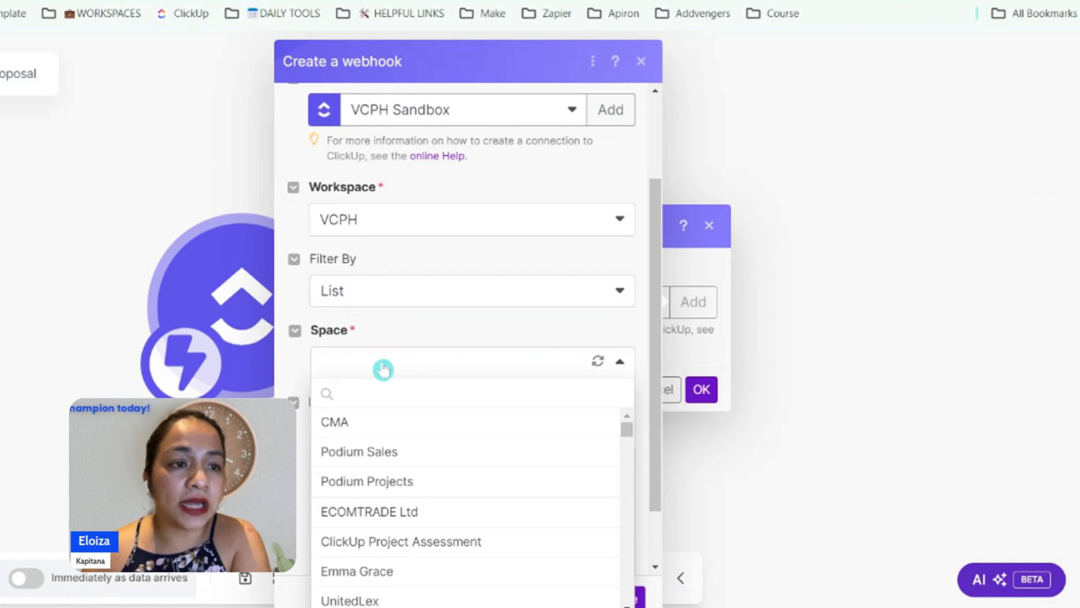
{"action": "type", "text": "com"}
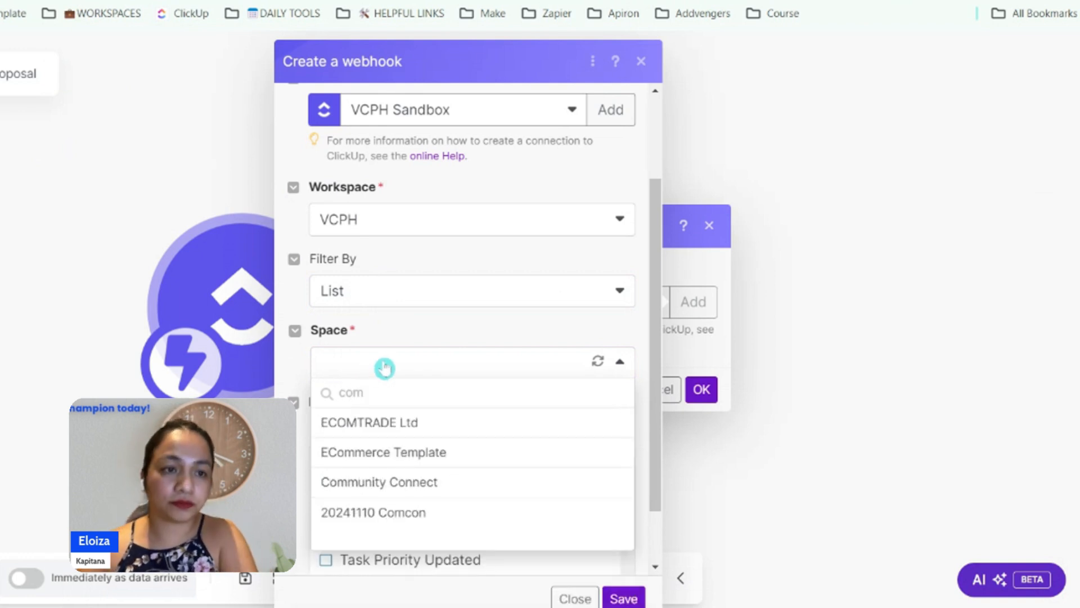
{"action": "left_click", "coordinate": [364, 513]}
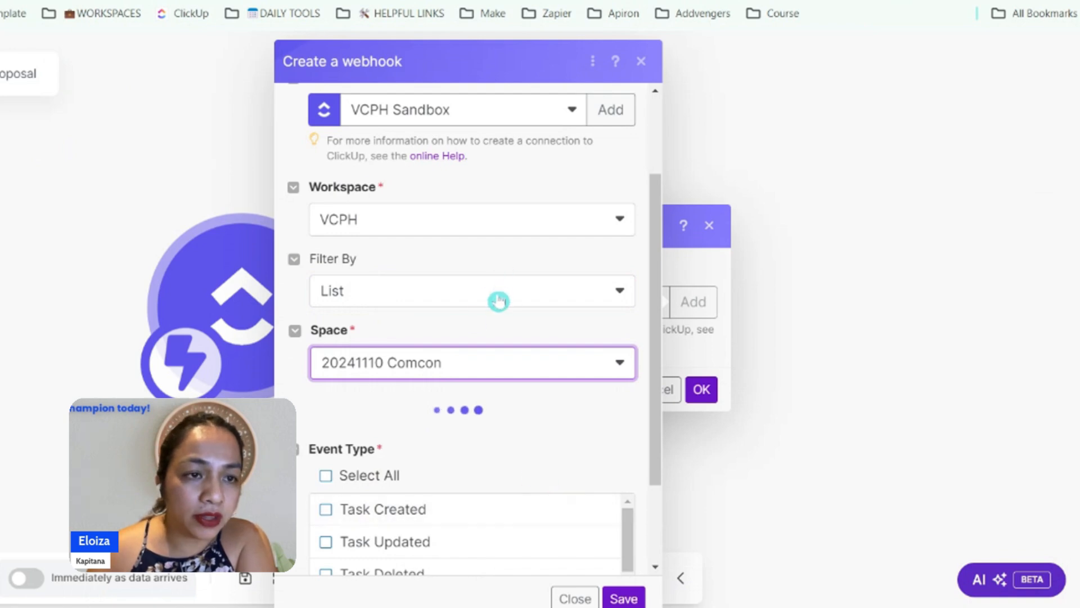
{"action": "scroll", "coordinate": [374, 293], "scroll_direction": "down", "scroll_amount": 3}
{"action": "left_click", "coordinate": [374, 293]}
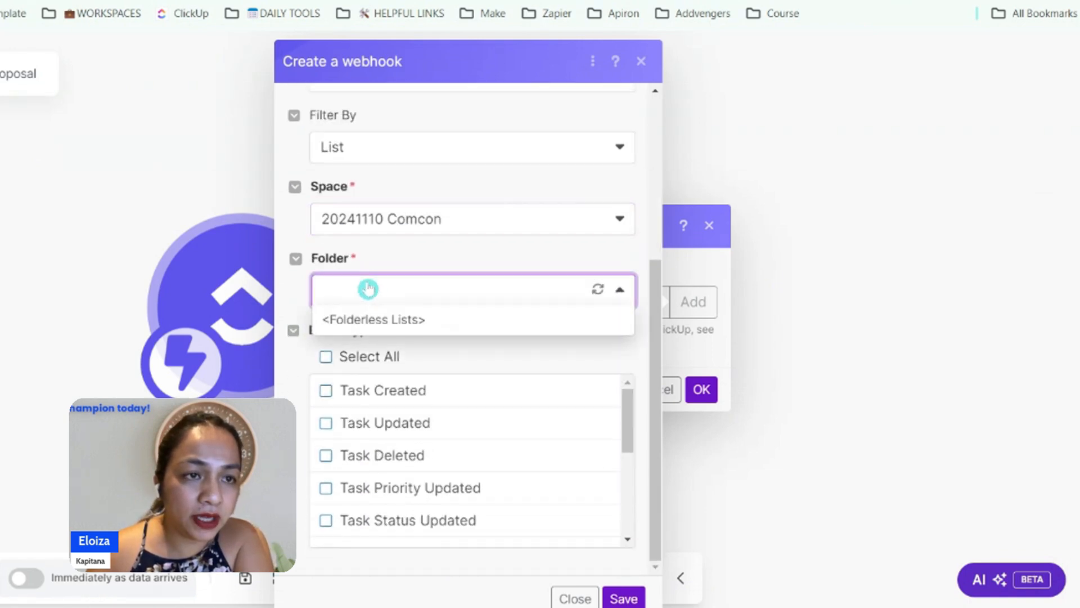
{"action": "left_click", "coordinate": [384, 322]}
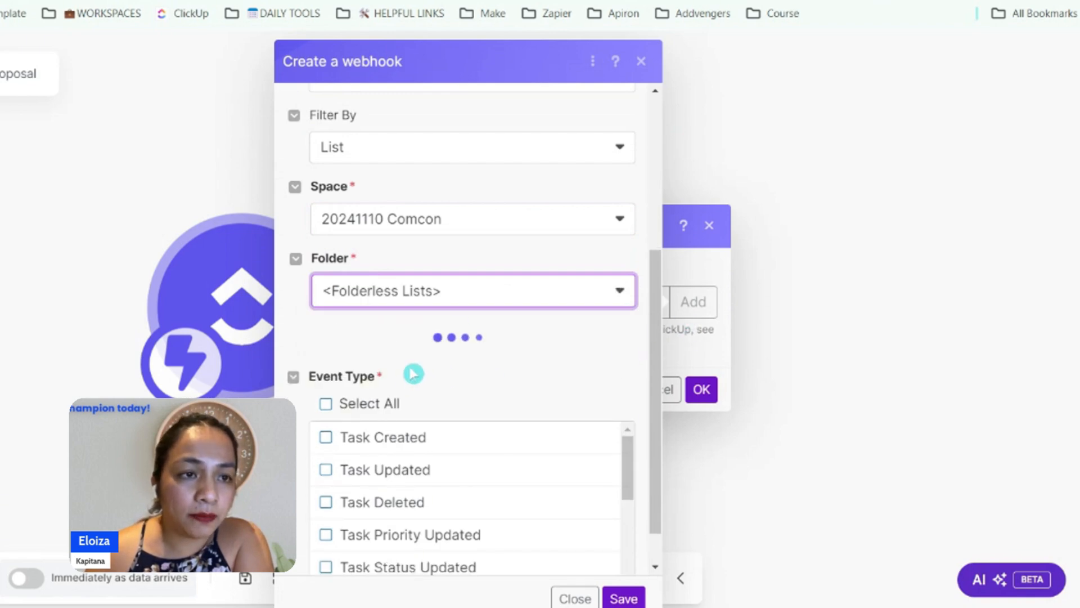
{"action": "left_click", "coordinate": [345, 367]}
{"action": "left_click", "coordinate": [384, 394]}
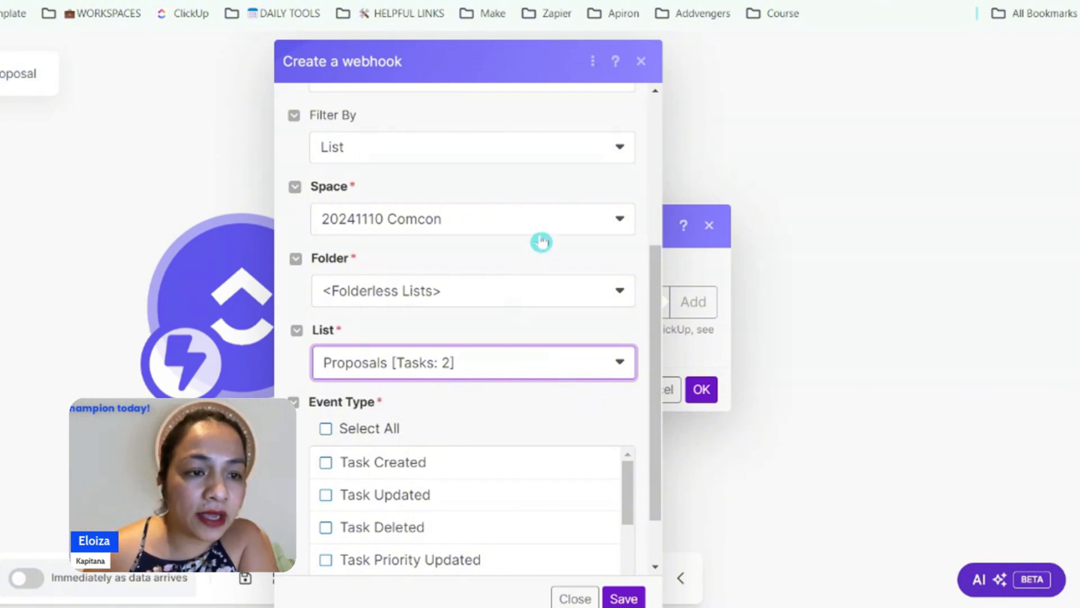
Enable only the Task Status Updated event type, save the webhook and confirm the Watch Tasks module settings
{"action": "scroll", "coordinate": [541, 242], "scroll_direction": "down", "scroll_amount": 2}
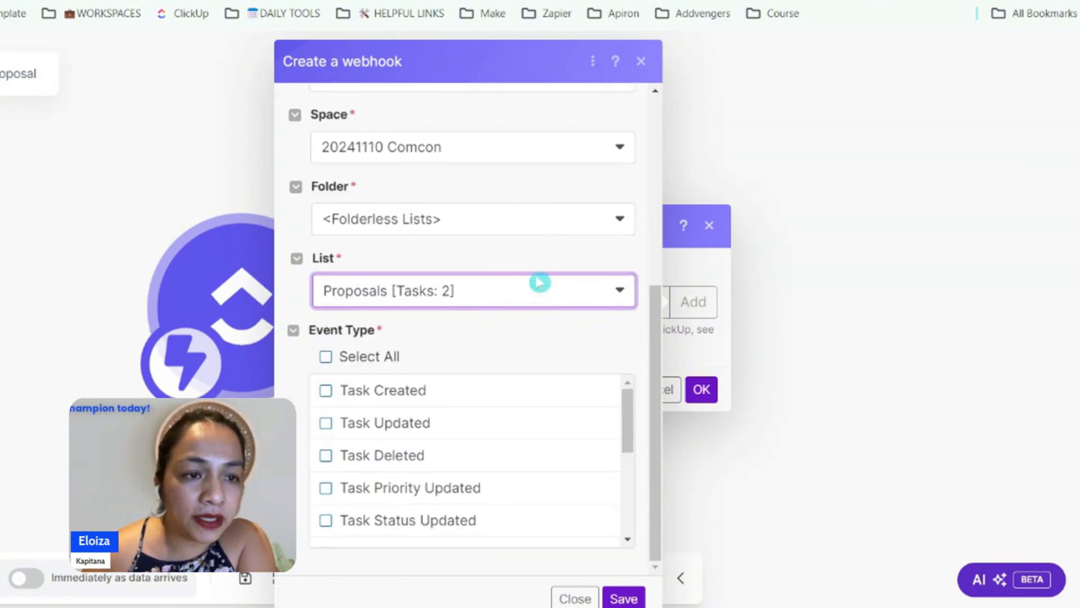
{"action": "left_click", "coordinate": [327, 521]}
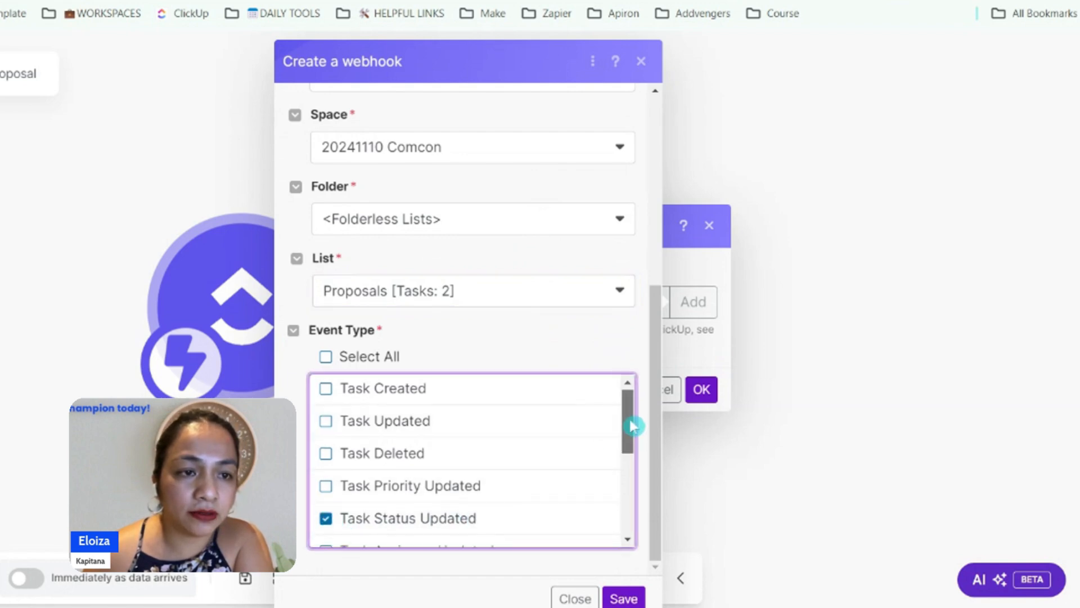
{"action": "mouse_move", "coordinate": [633, 426]}
{"action": "left_mouse_down"}
{"action": "mouse_move", "coordinate": [630, 523]}
{"action": "mouse_move", "coordinate": [624, 411]}
{"action": "left_mouse_up"}
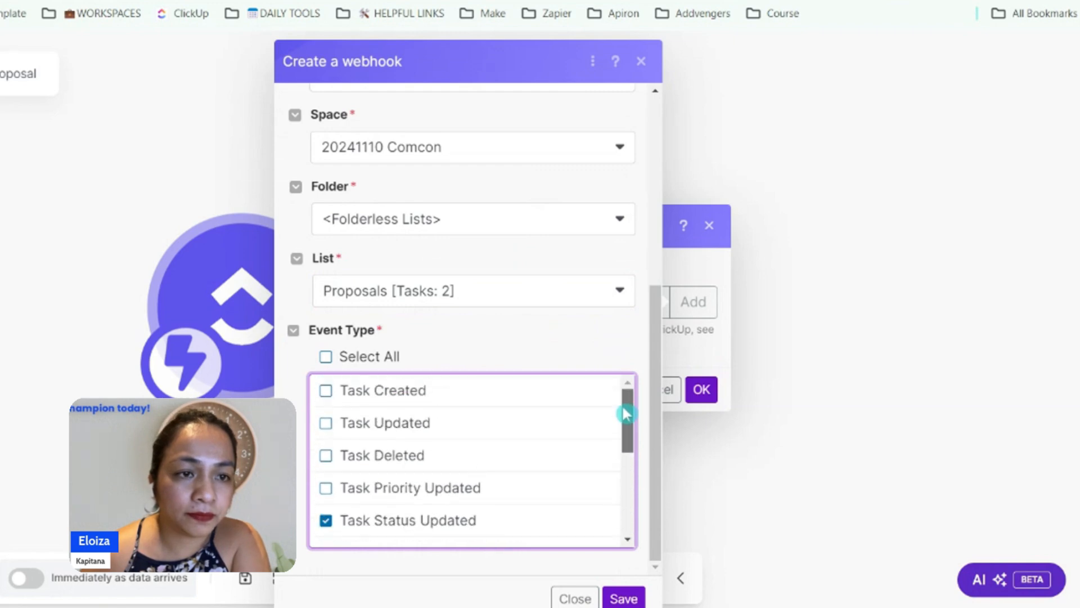
{"action": "left_click", "coordinate": [622, 596]}
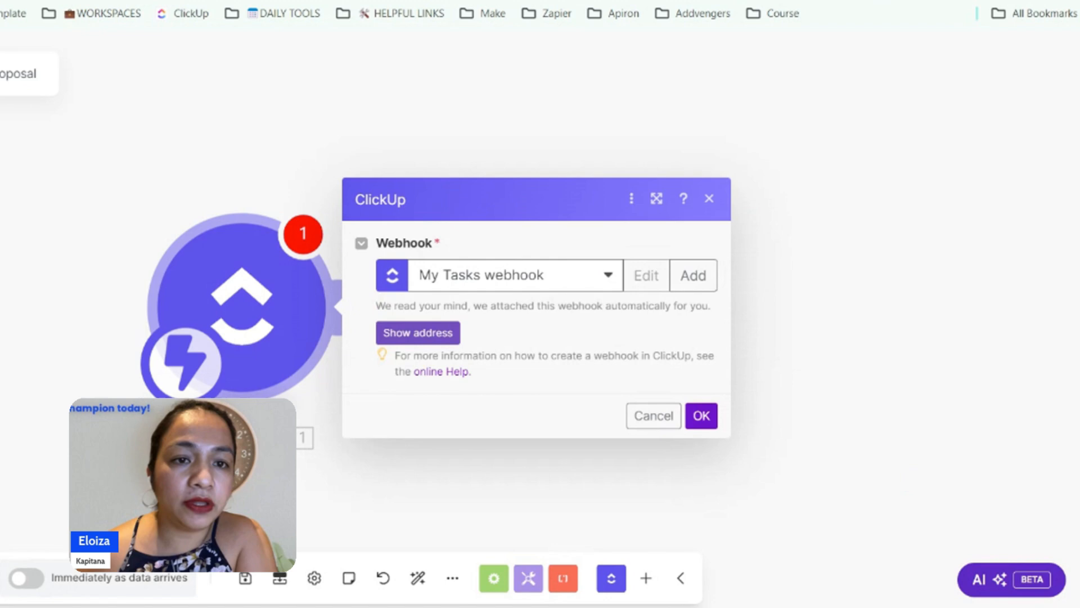
{"action": "left_click", "coordinate": [702, 415]}
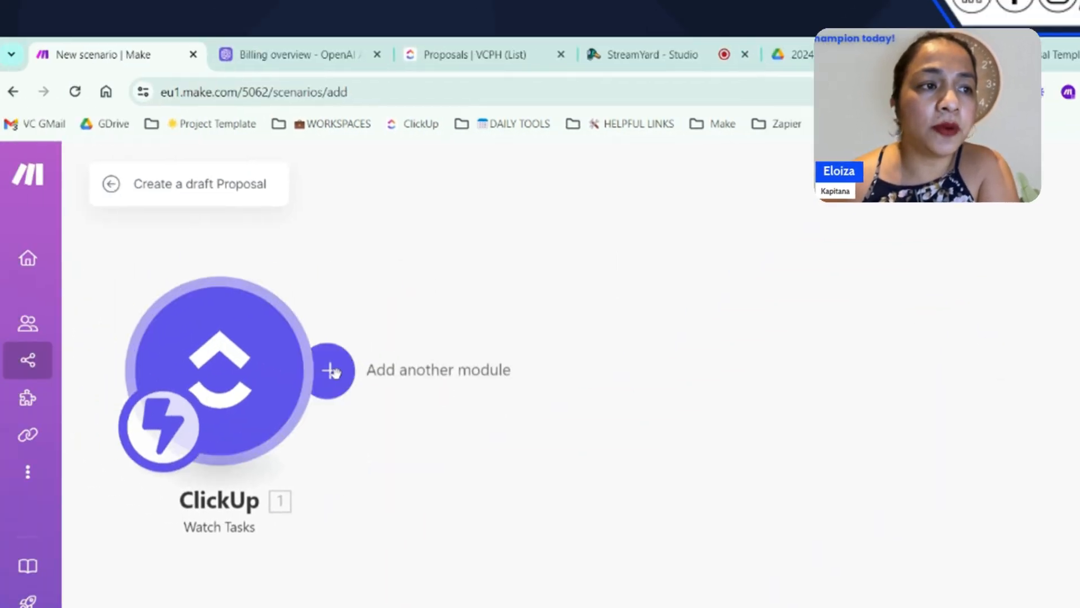
{"action": "left_click", "coordinate": [332, 372]}
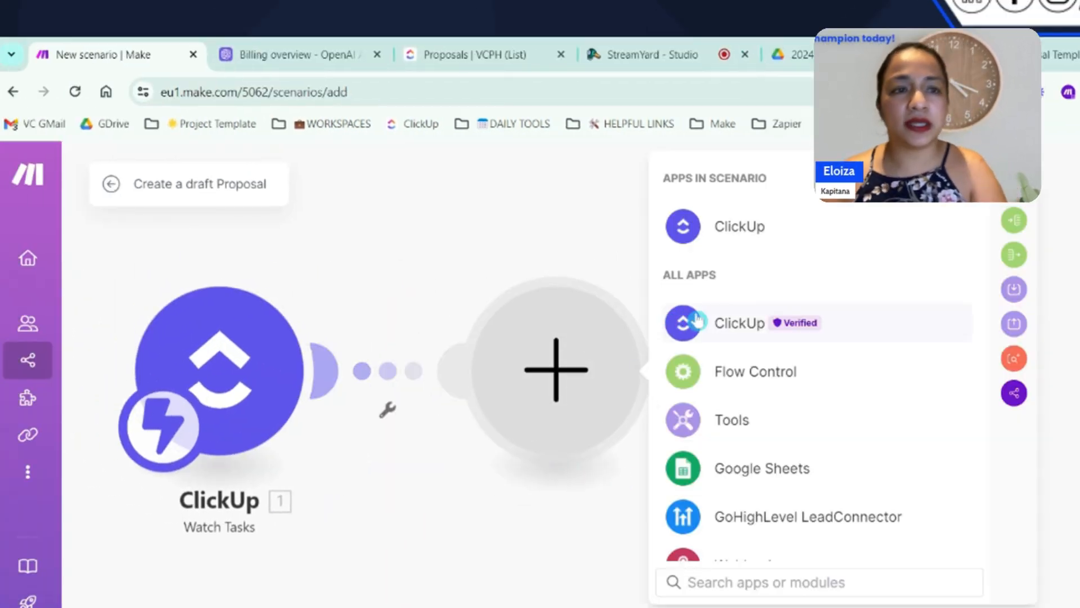
{"action": "left_click", "coordinate": [698, 319]}
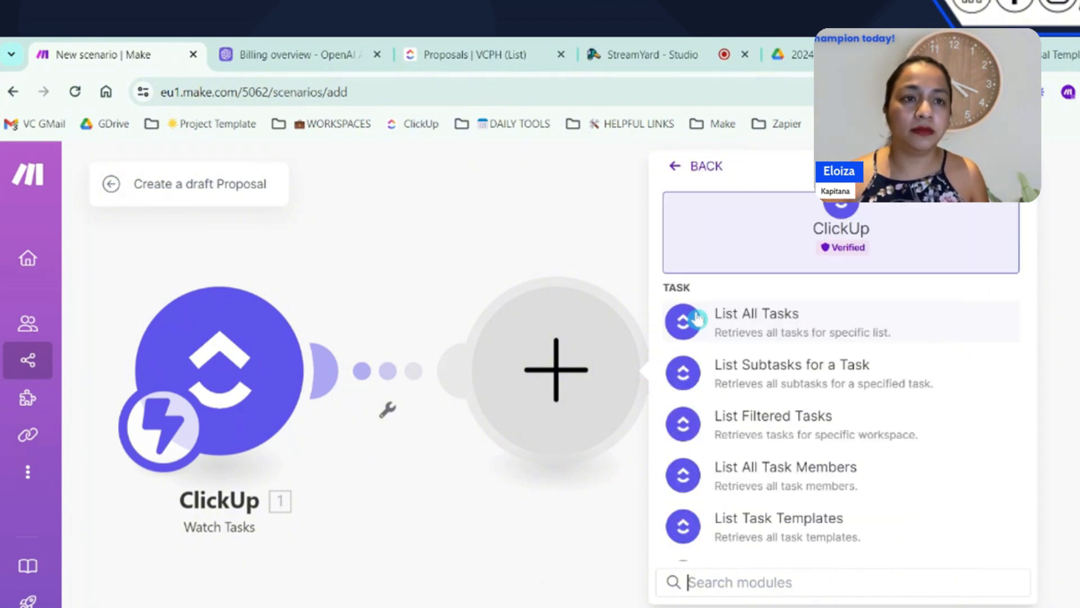
{"action": "left_click", "coordinate": [449, 565]}
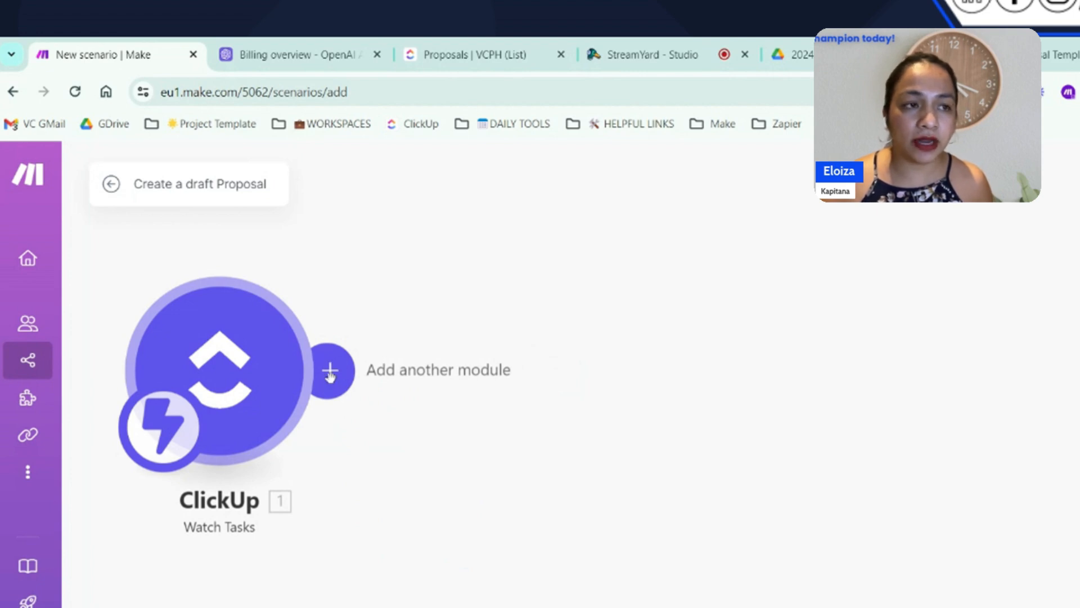
Add the ClickUp Get a Task module after Watch Tasks, filtering the ClickUp modules by "get a task"
{"action": "left_click", "coordinate": [330, 373]}
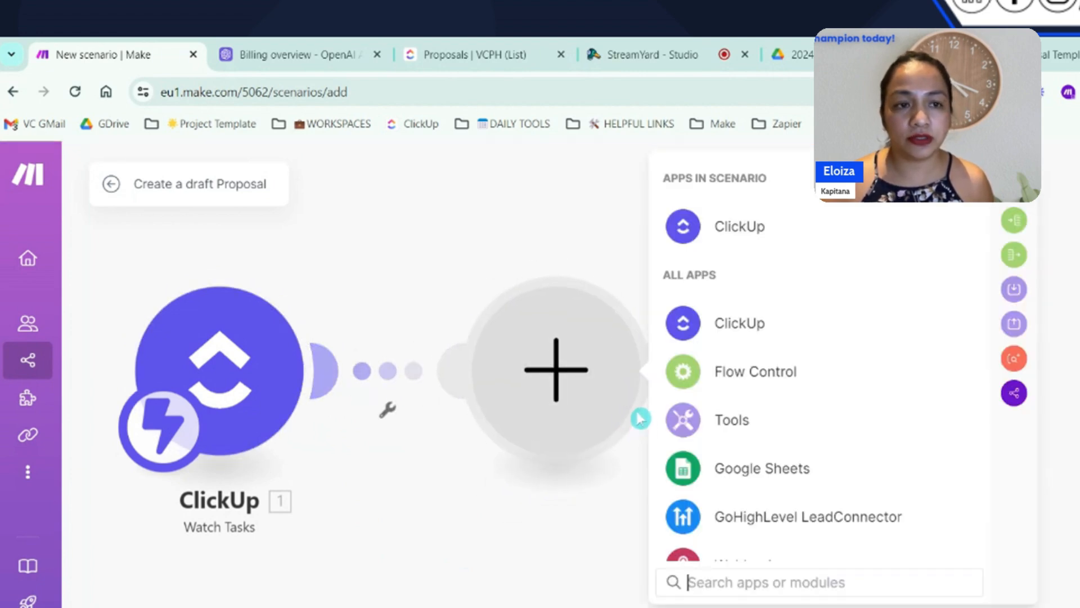
{"action": "left_click", "coordinate": [704, 229]}
{"action": "type", "text": "ge"}
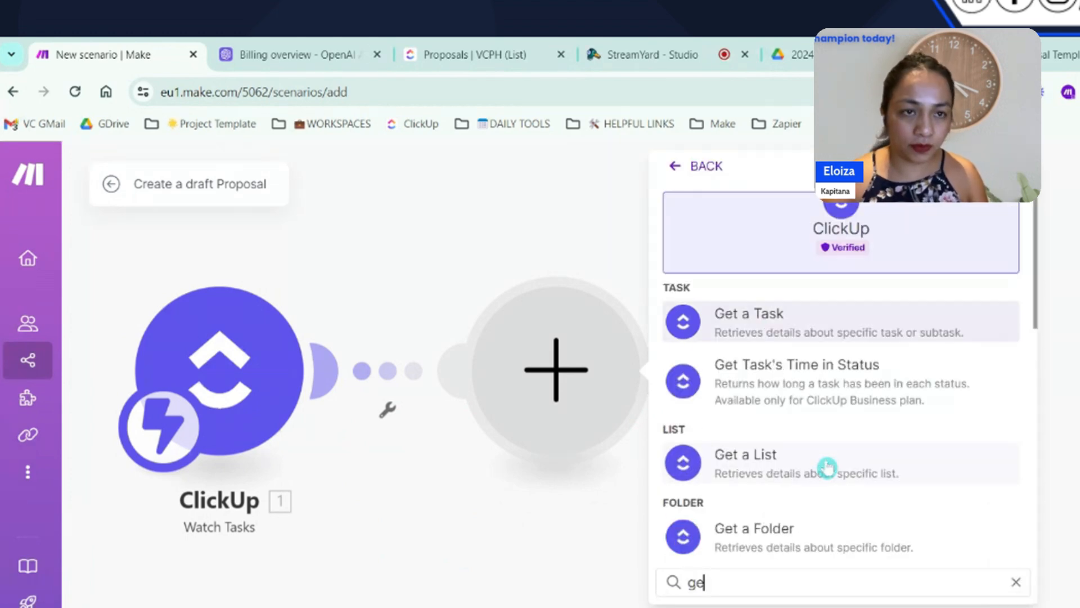
{"action": "type", "text": "t a task"}
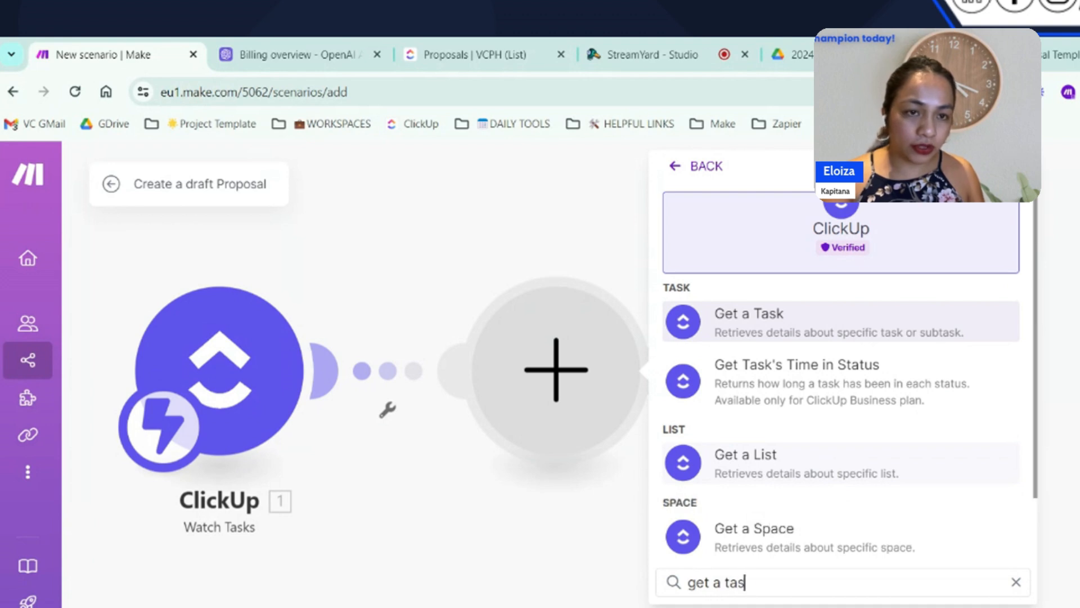
{"action": "left_click", "coordinate": [793, 326]}
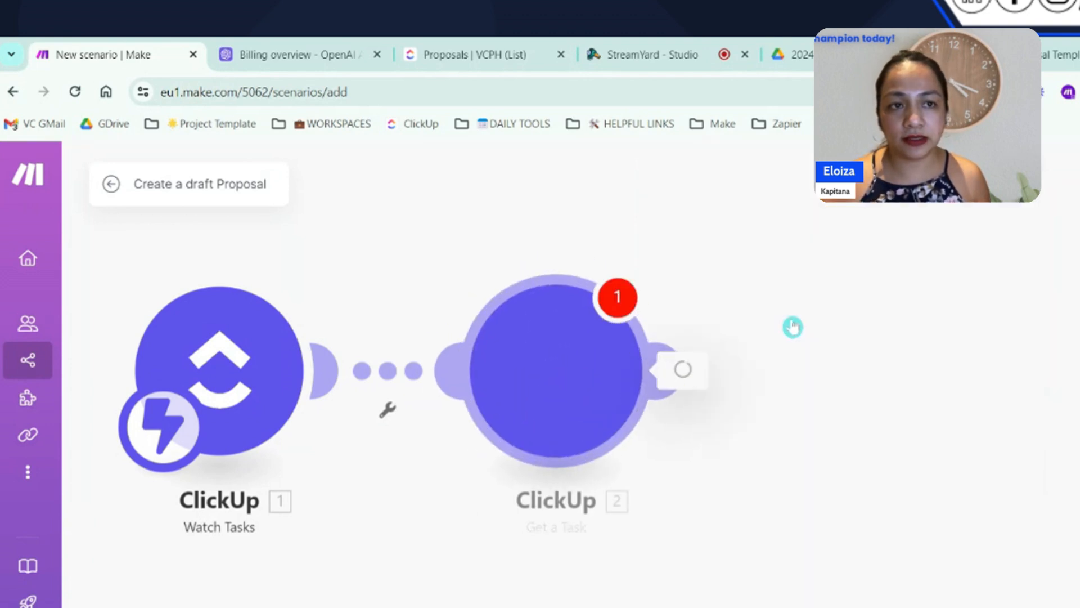
{"action": "left_click", "coordinate": [474, 574]}
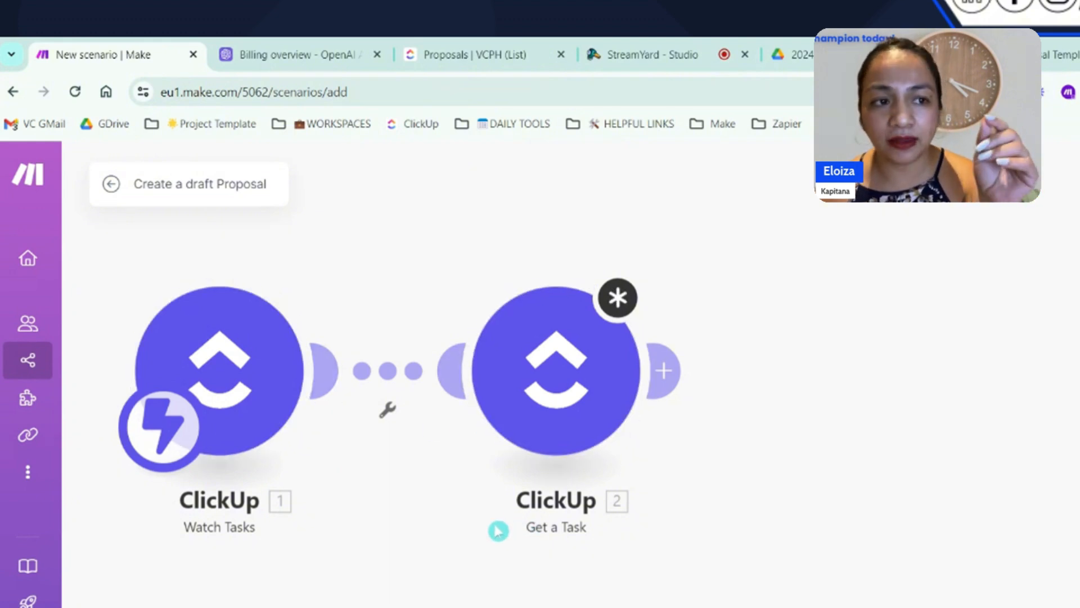
Map the Task ID from Watch Tasks into the Task ID of the Get a Task module
{"action": "left_click", "coordinate": [581, 382]}
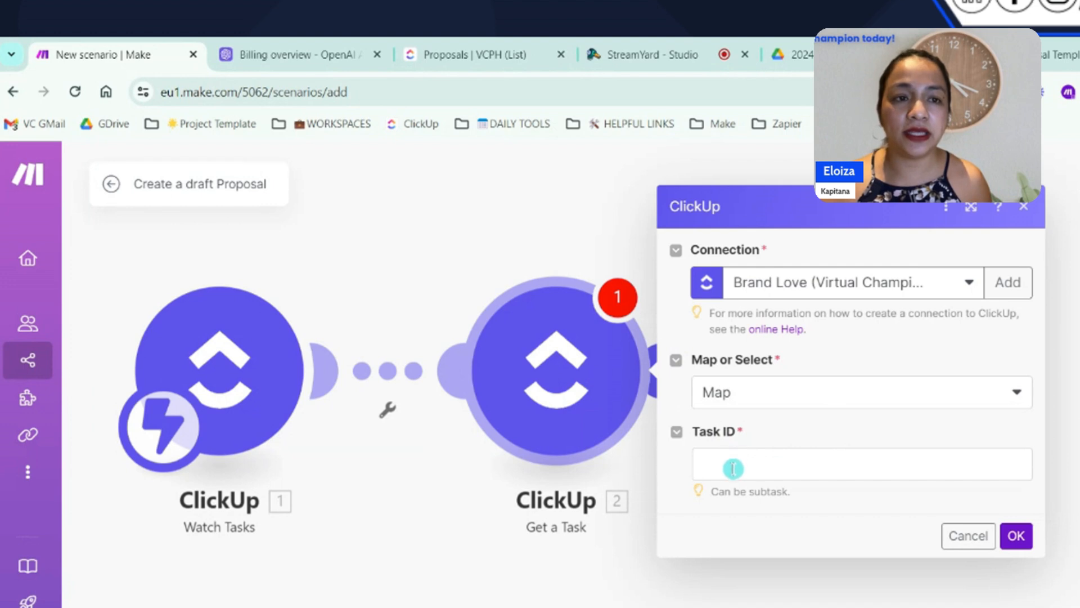
{"action": "left_click", "coordinate": [758, 467]}
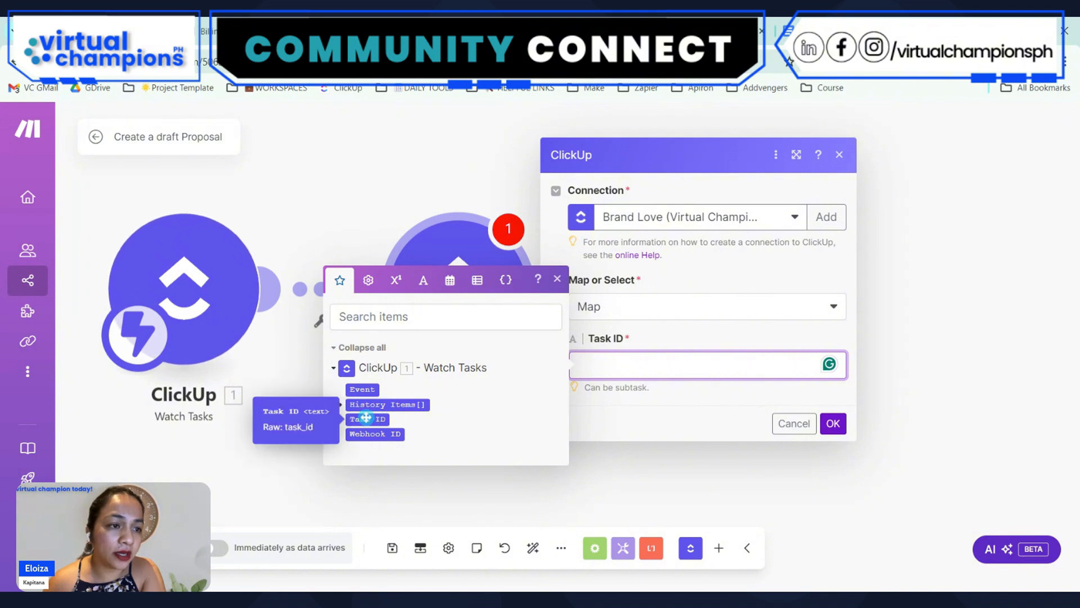
{"action": "left_click_drag", "start_coordinate": [365, 417], "coordinate": [698, 363]}
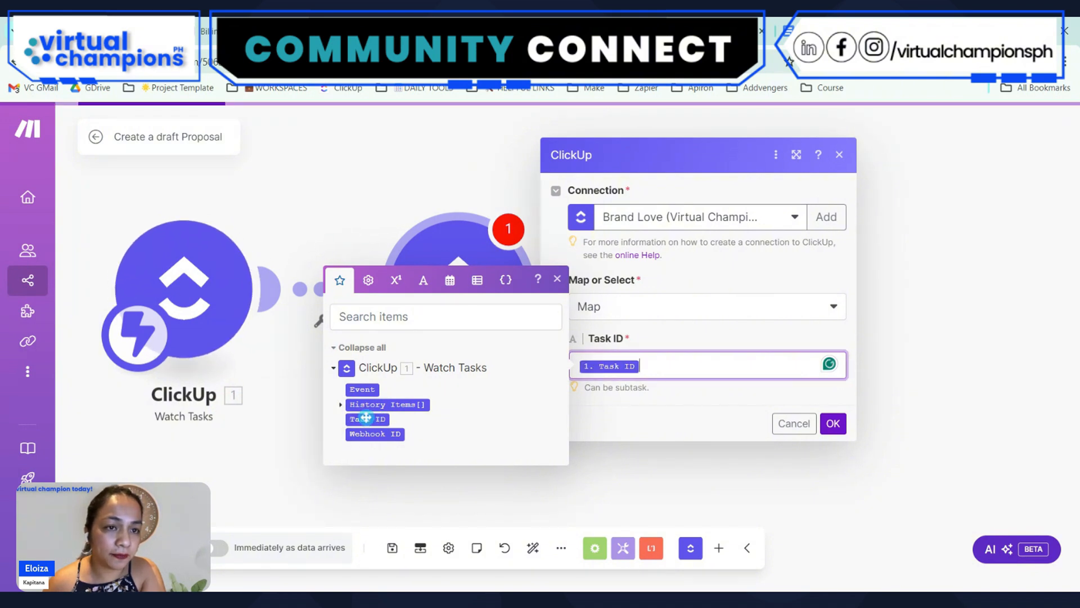
Confirm the Get a Task settings and add the OpenAI Create a Completion (Prompt) module after it, searching the apps for "open"
{"action": "left_click", "coordinate": [699, 352]}
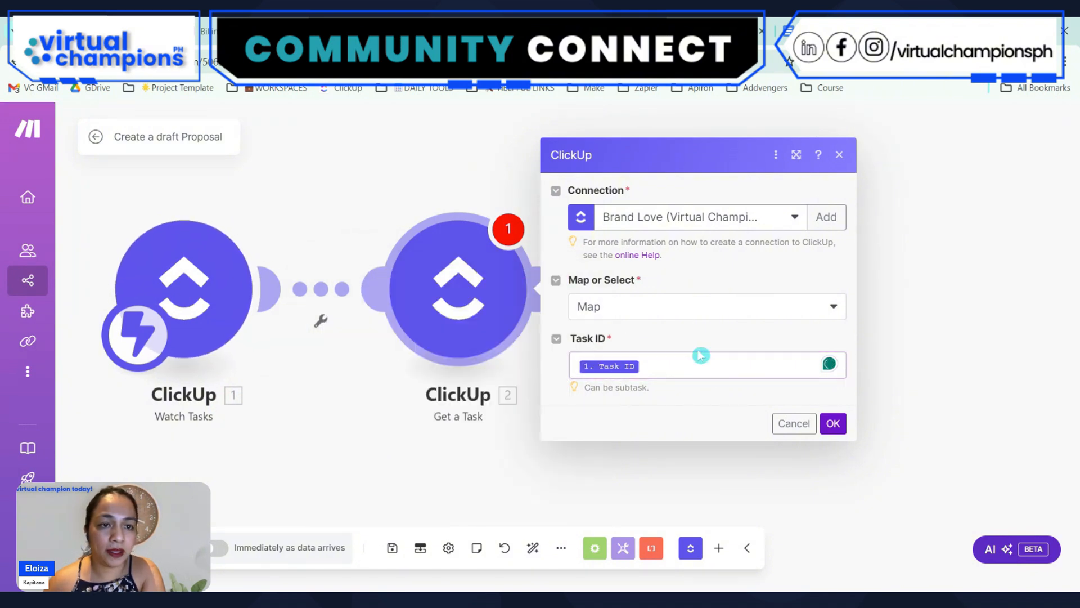
{"action": "left_click", "coordinate": [833, 424]}
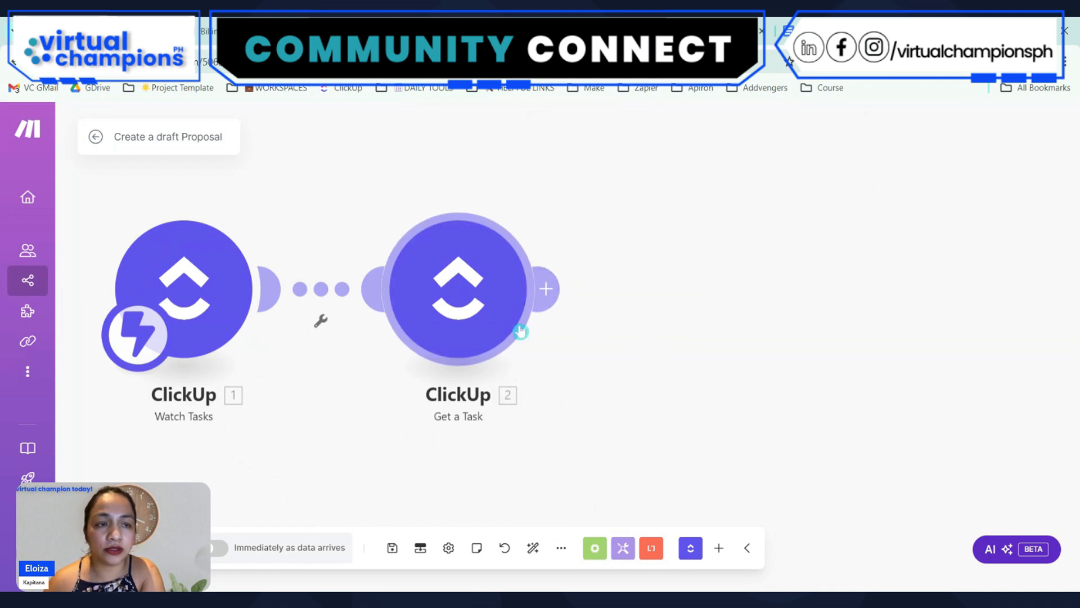
{"action": "left_click_drag", "start_coordinate": [607, 391], "coordinate": [600, 392]}
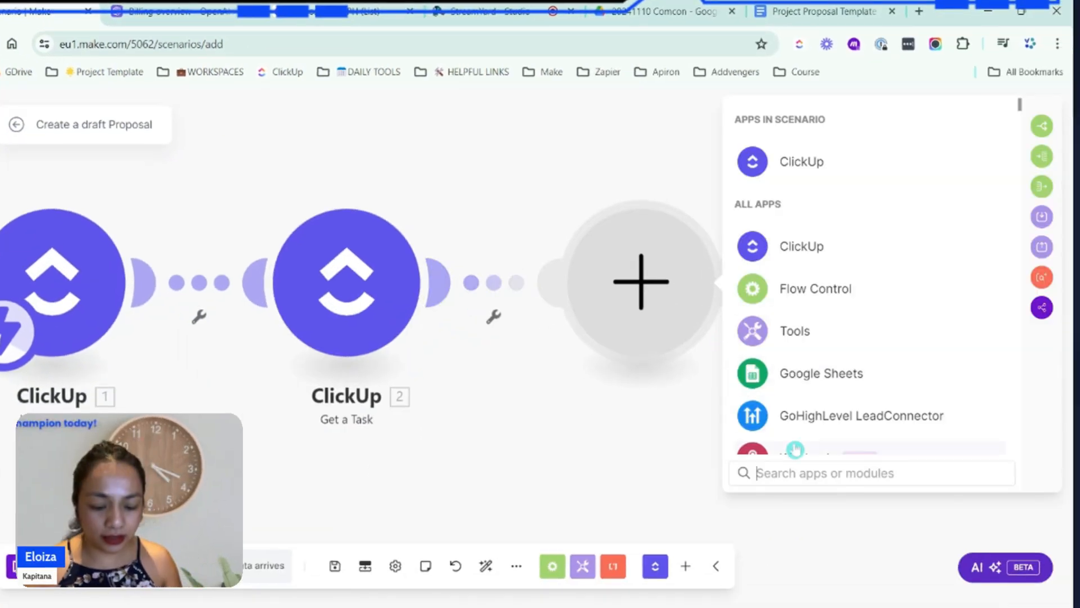
{"action": "type", "text": "open"}
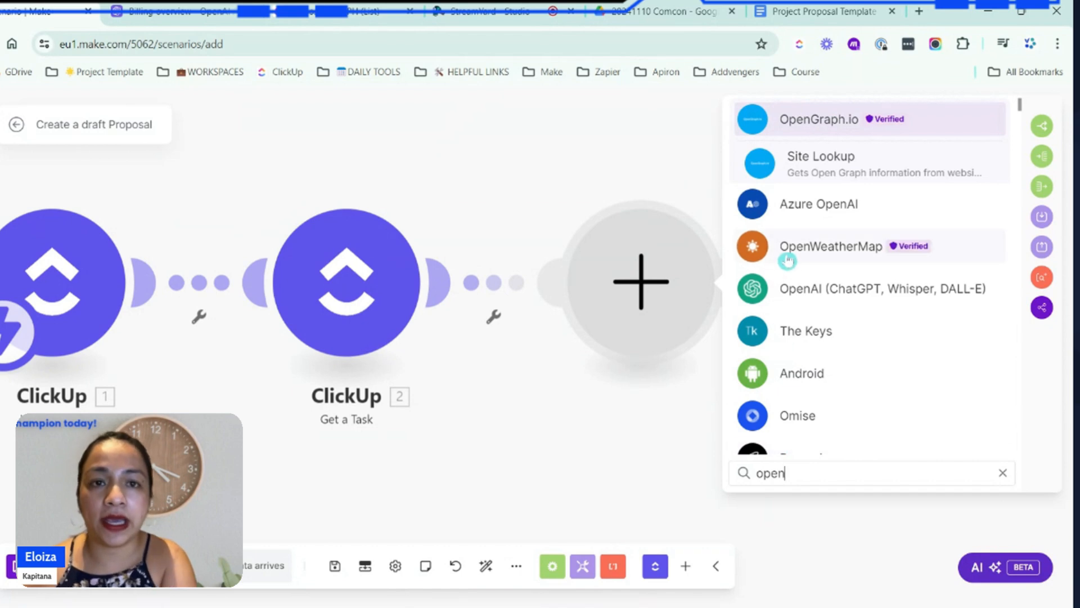
{"action": "left_click", "coordinate": [837, 295]}
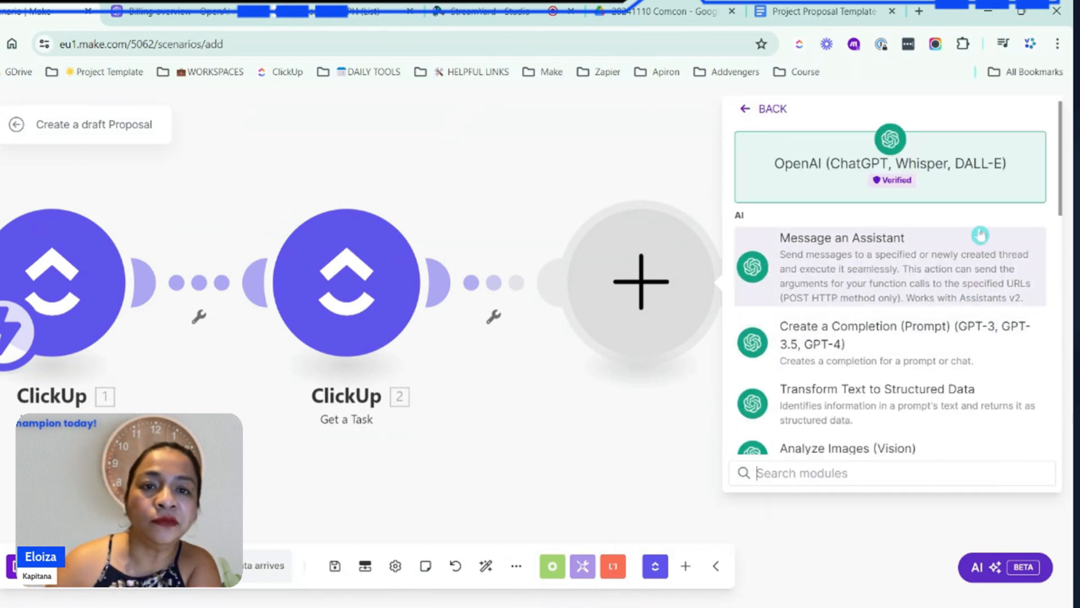
{"action": "left_click", "coordinate": [888, 345]}
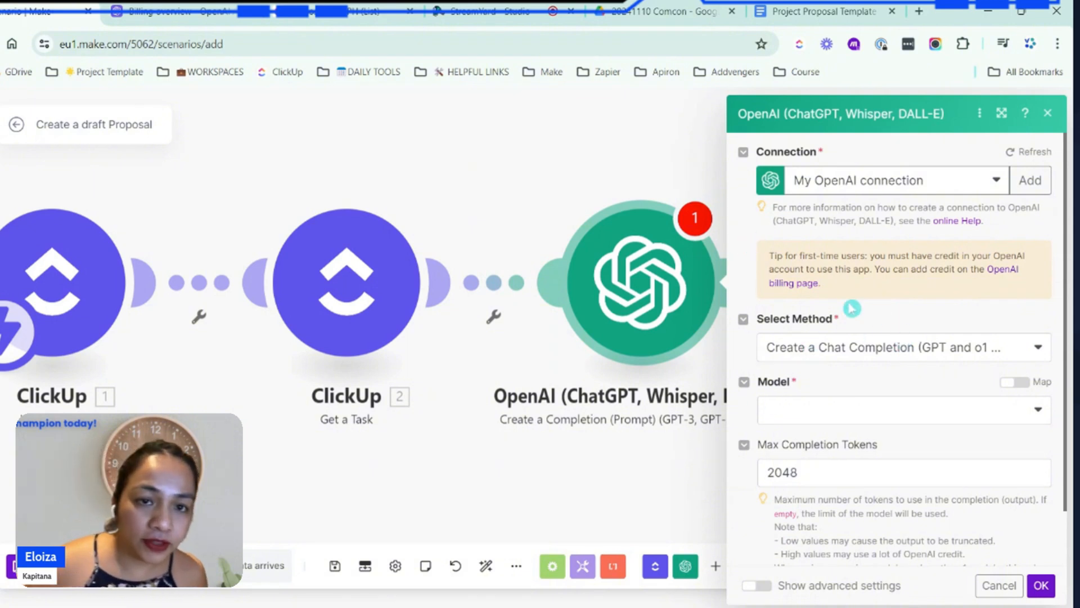
Set the OpenAI model to chatgpt-4o-latest (system) and add a first message with the User role
{"action": "left_click", "coordinate": [795, 417]}
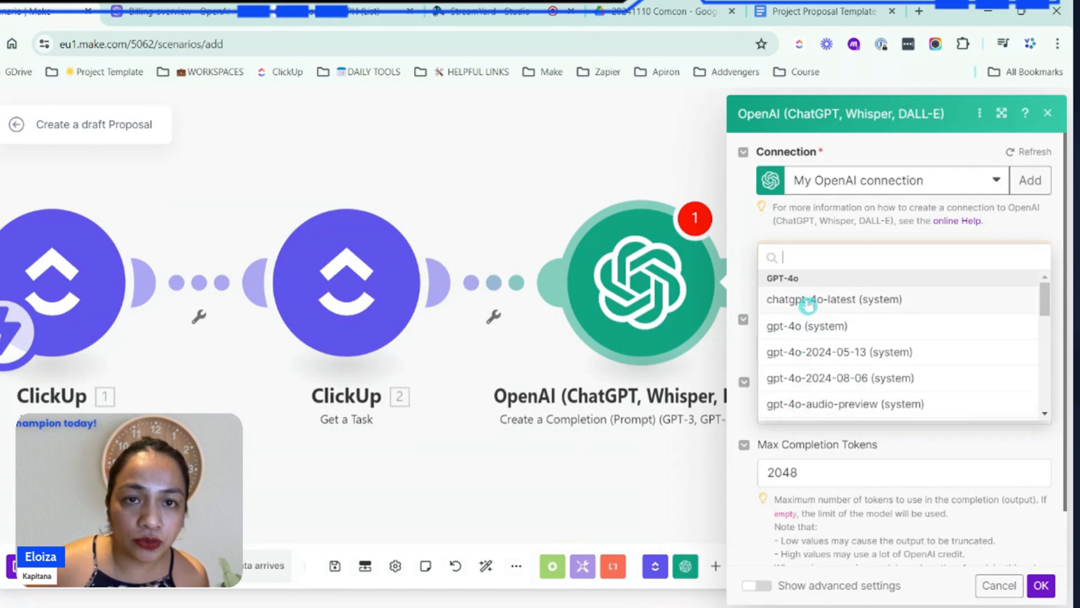
{"action": "left_click", "coordinate": [808, 304]}
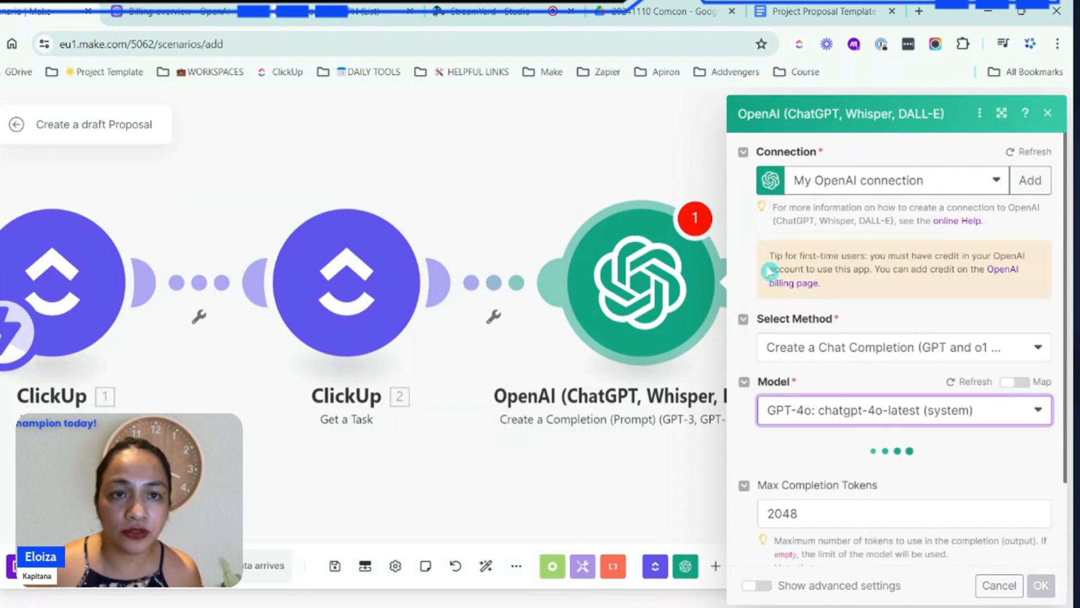
{"action": "key", "text": "ctrl+minus"}
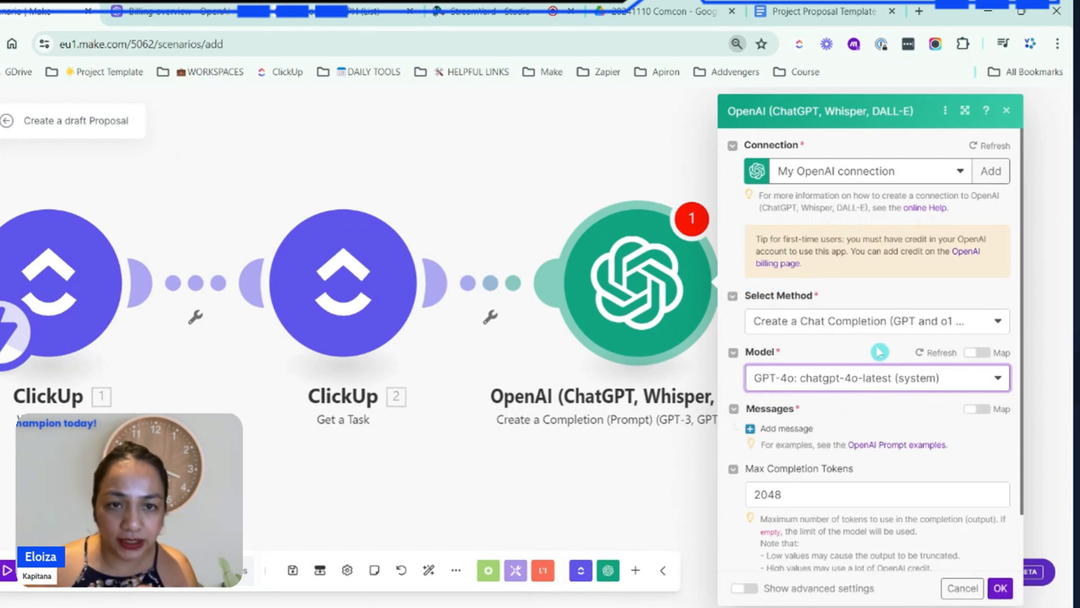
{"action": "left_click", "coordinate": [760, 431]}
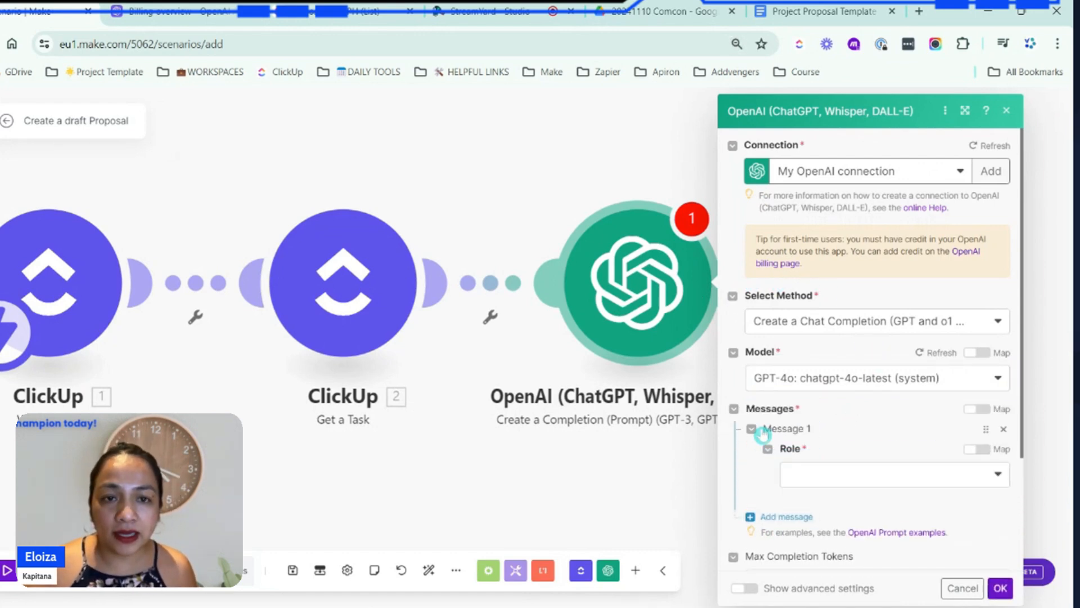
{"action": "left_click", "coordinate": [818, 484]}
{"action": "left_click", "coordinate": [827, 492]}
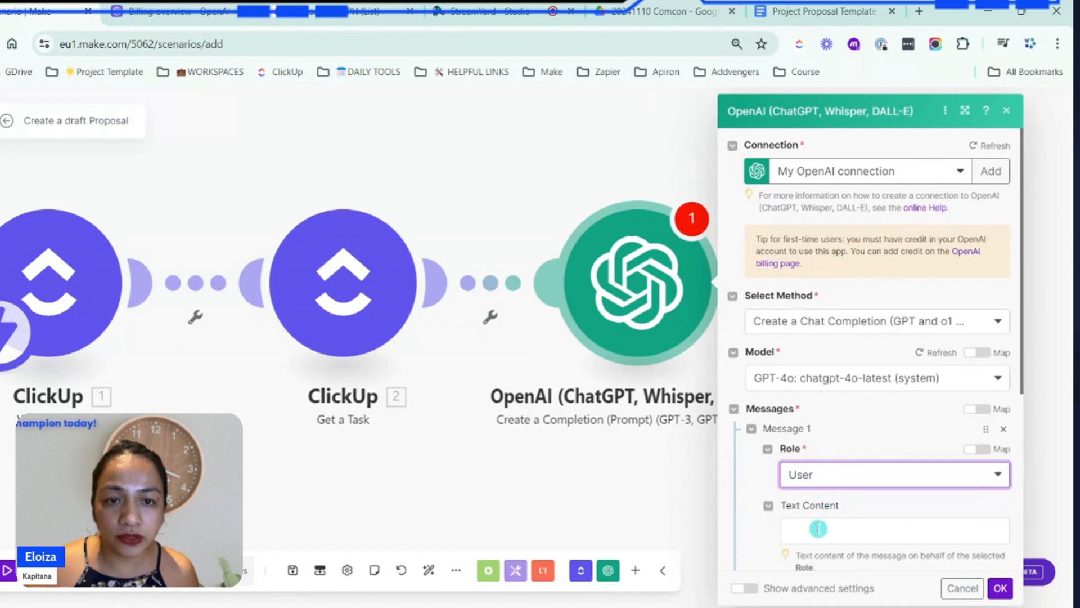
{"action": "left_click", "coordinate": [818, 528]}
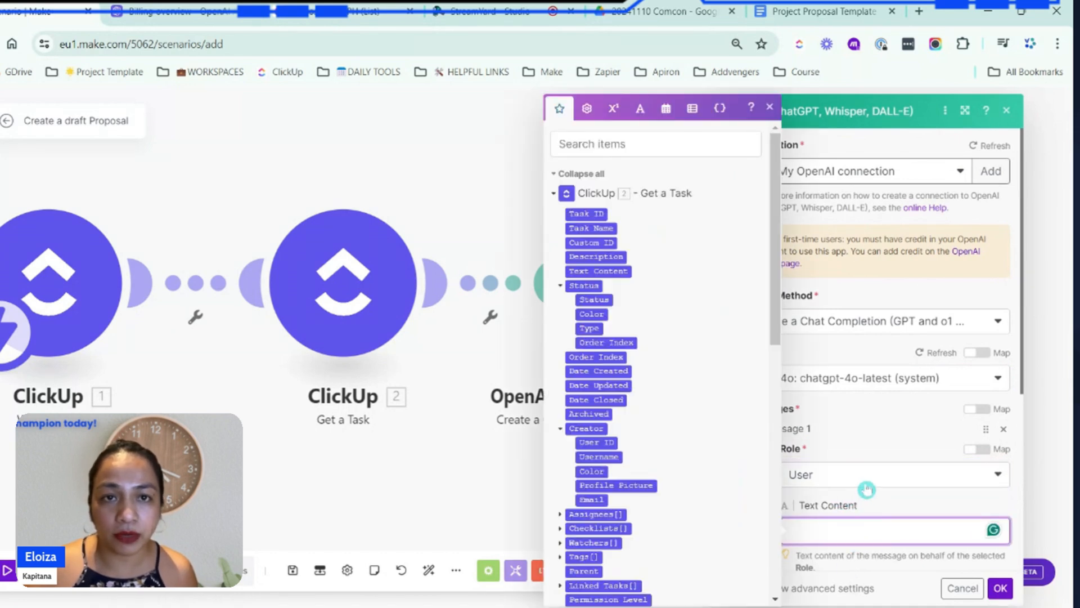
{"action": "left_click", "coordinate": [839, 197]}
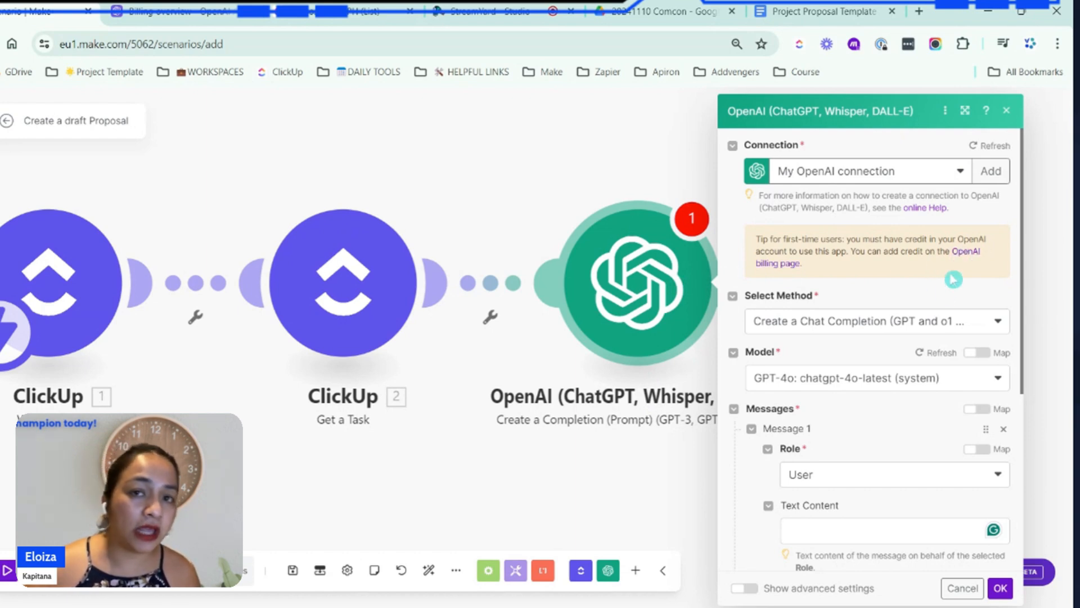
Switch to the OpenAI platform's billing page, check the credit balance and billing history, and return to the Make scenario
{"action": "left_click", "coordinate": [964, 256]}
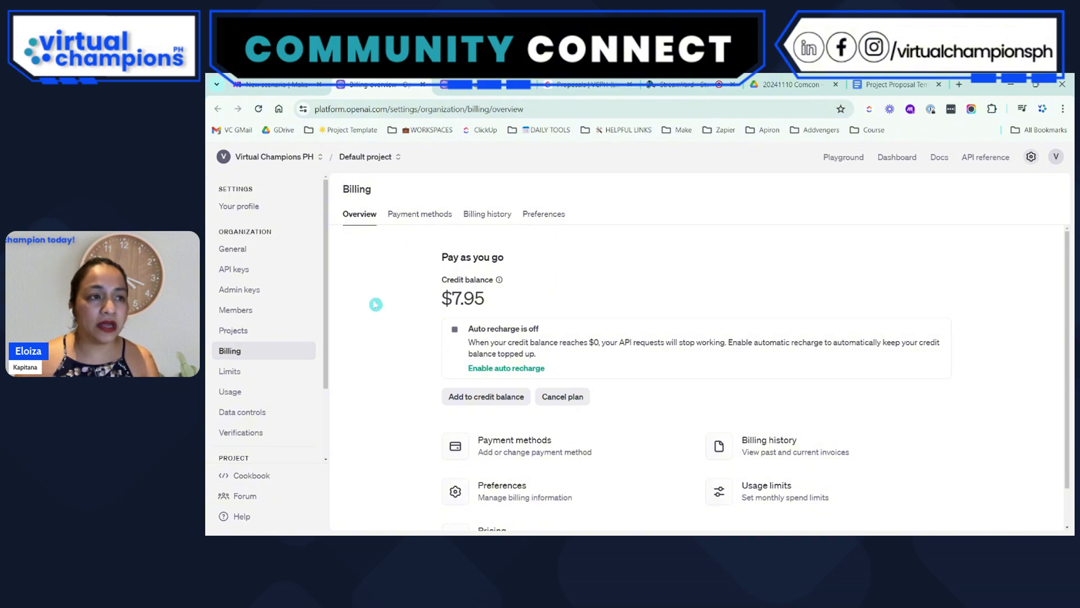
{"action": "left_click", "coordinate": [279, 85]}
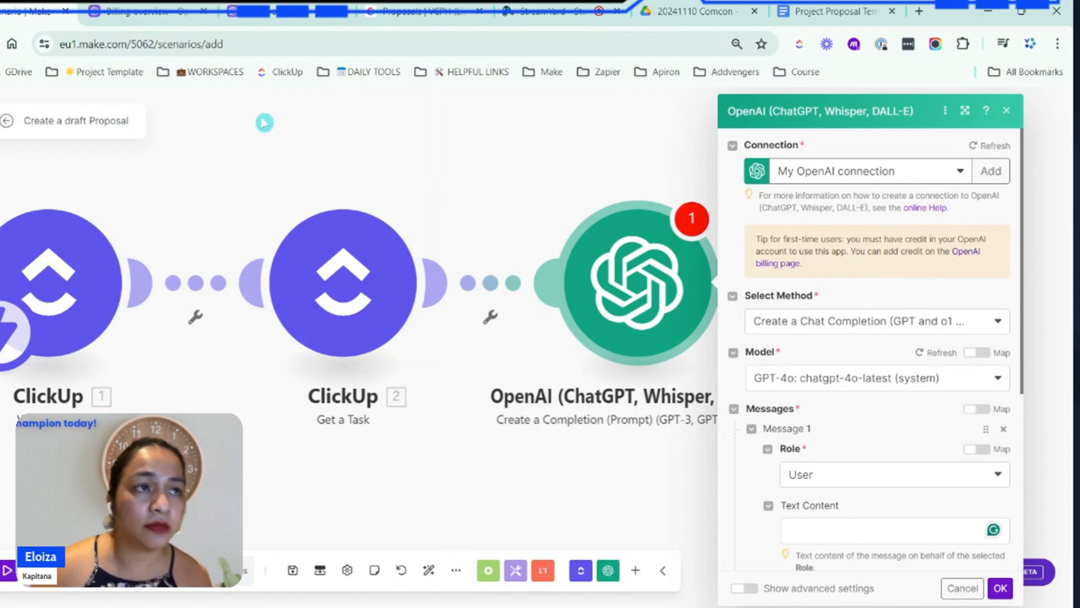
{"action": "left_click", "coordinate": [170, 8]}
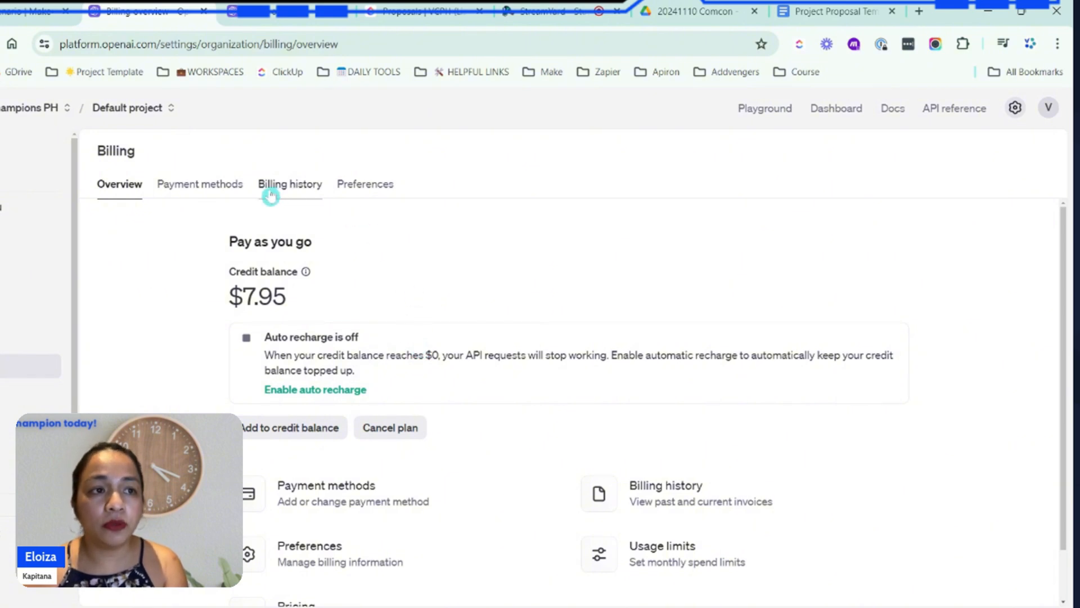
{"action": "left_click", "coordinate": [298, 195]}
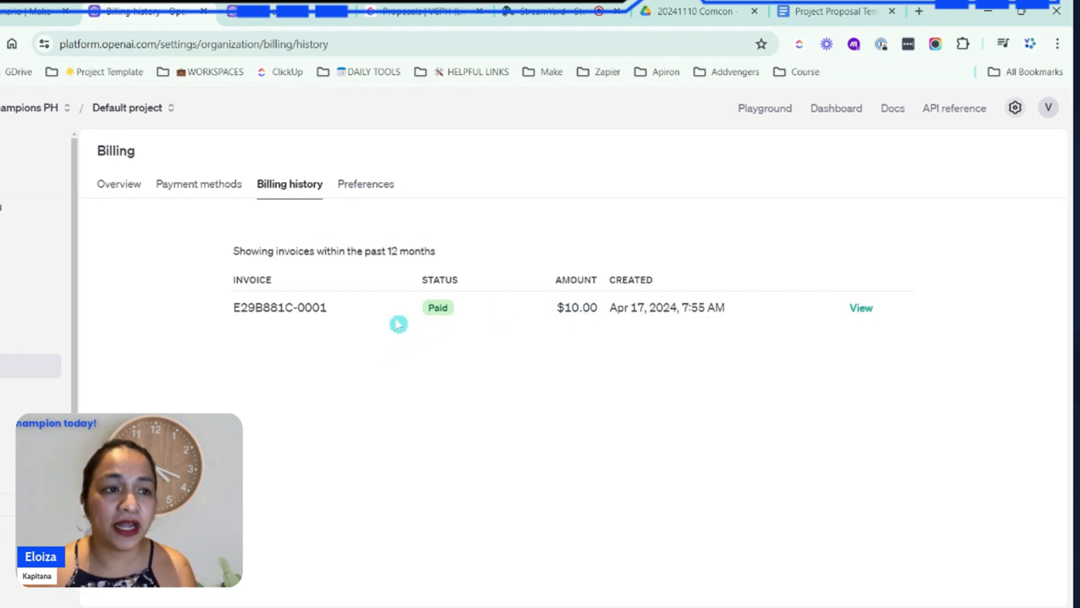
{"action": "left_click", "coordinate": [115, 181]}
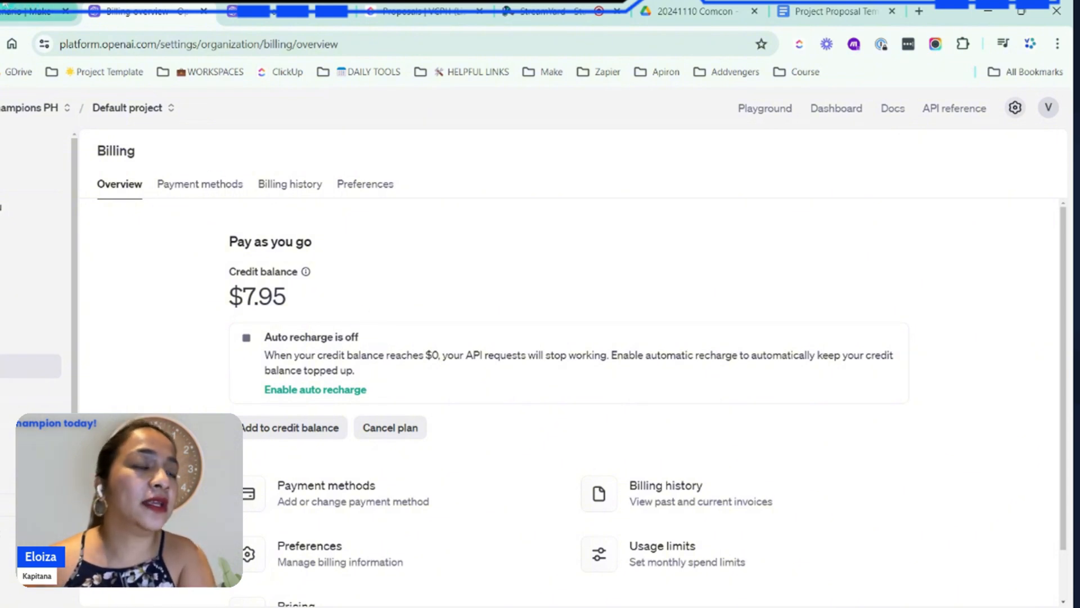
{"action": "left_click", "coordinate": [34, 12]}
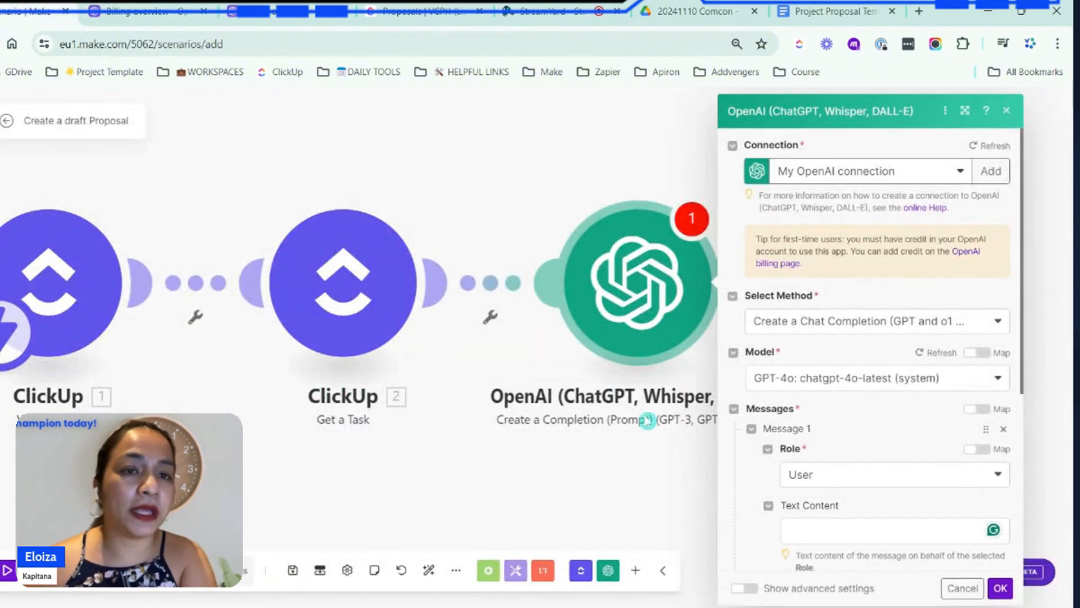
{"action": "left_click", "coordinate": [872, 527]}
{"action": "scroll", "coordinate": [914, 353], "scroll_direction": "down", "scroll_amount": 4}
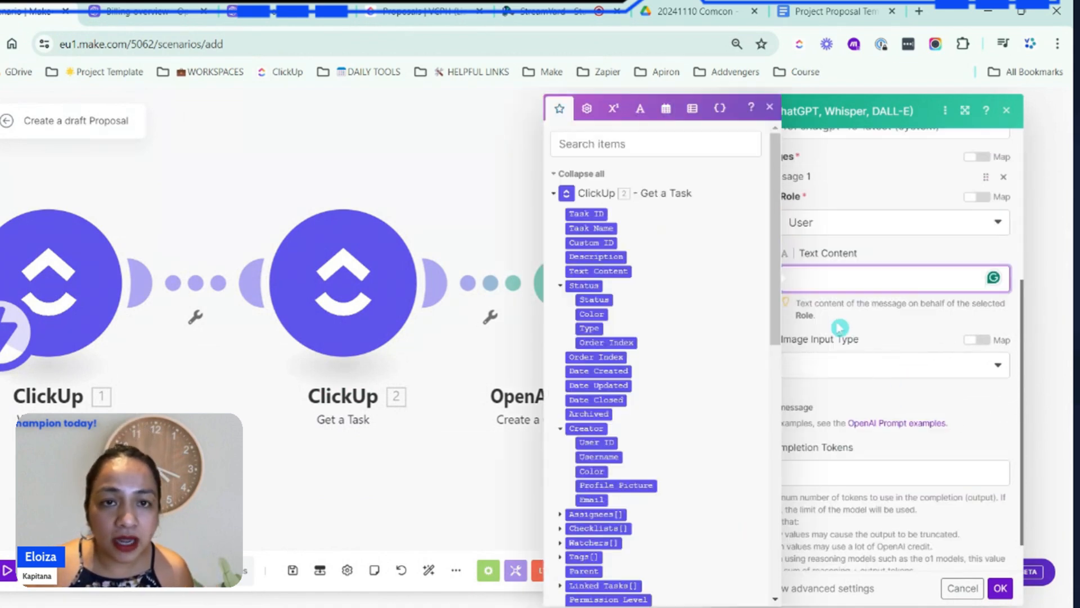
{"action": "scroll", "coordinate": [926, 338], "scroll_direction": "up", "scroll_amount": 4}
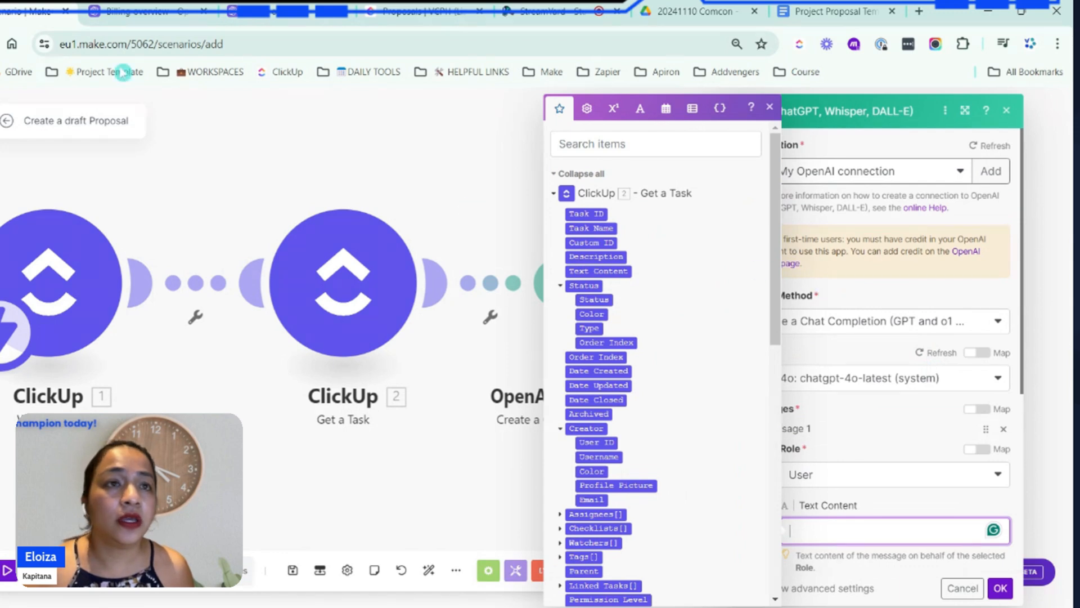
Look into the create proposal scenario in the Course Development folder and open the existing Draft Proposal scenario
{"action": "left_click", "coordinate": [205, 11]}
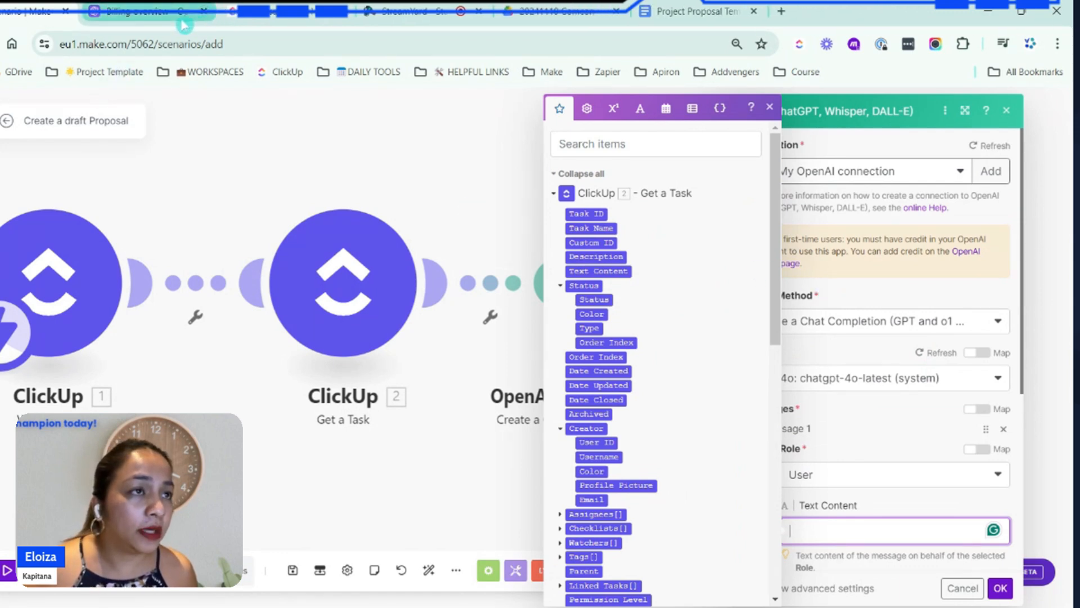
{"action": "left_click", "coordinate": [2, 256]}
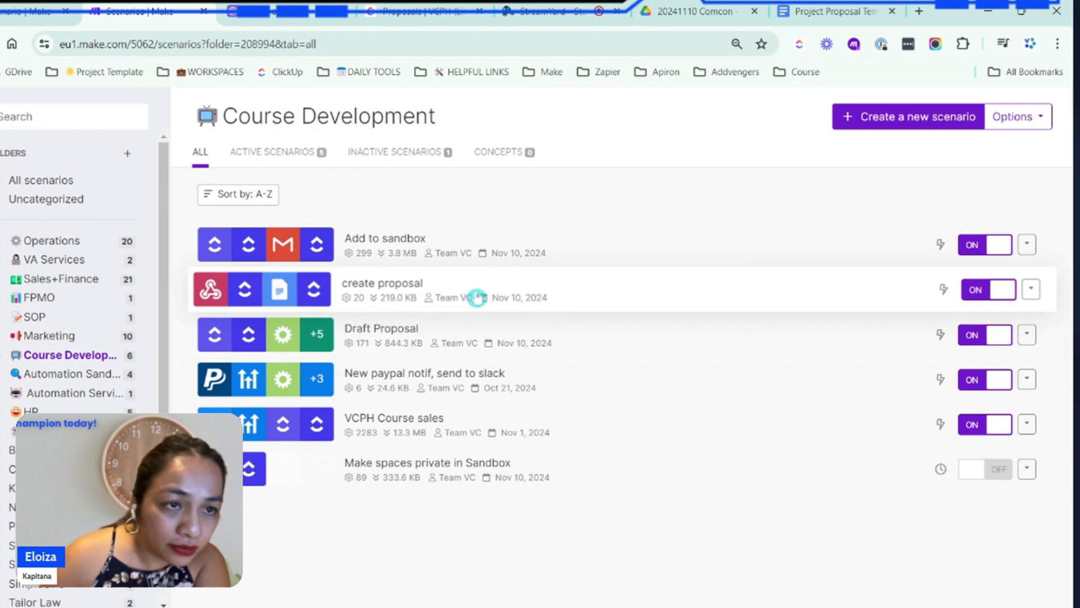
{"action": "left_click", "coordinate": [477, 296]}
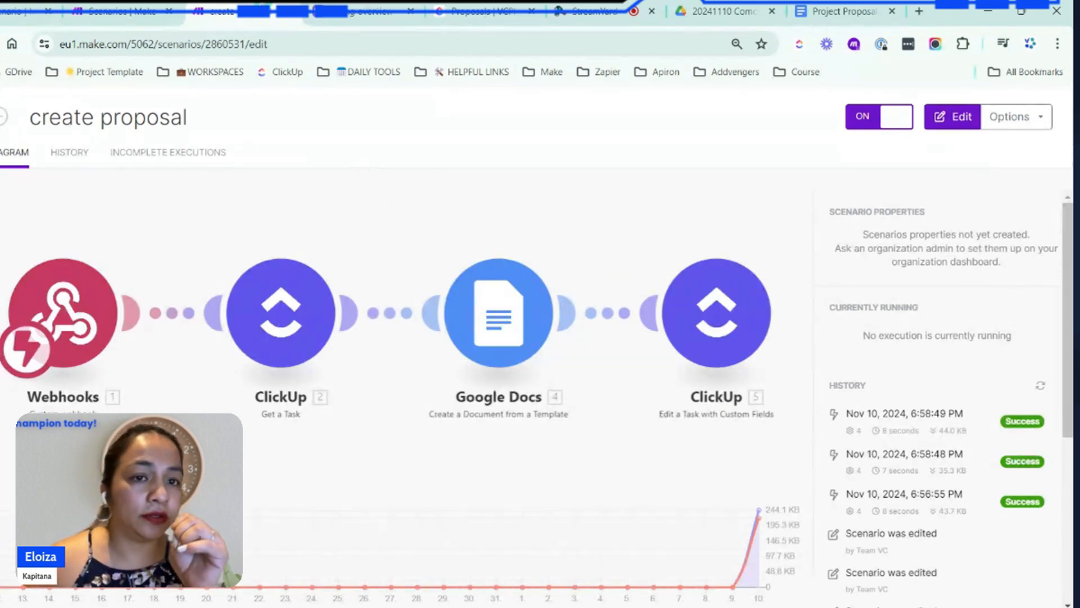
{"action": "left_click", "coordinate": [119, 10]}
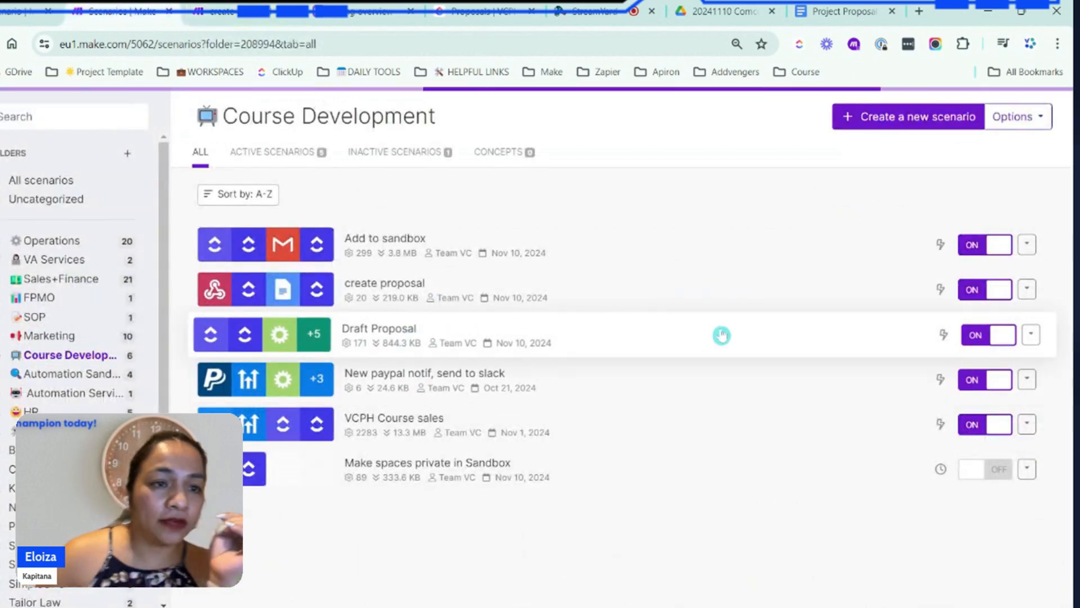
{"action": "left_click", "coordinate": [722, 335]}
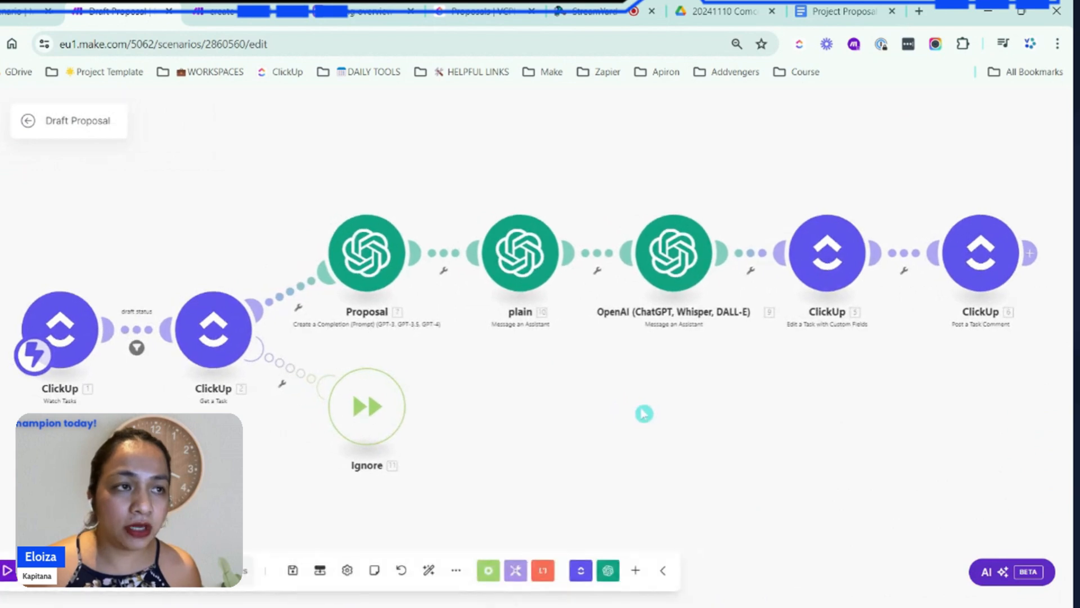
Examine the User message prompt in the Proposal OpenAI module, including its context, objective, mapped project brief, proposal structure and formatting instructions
{"action": "left_click", "coordinate": [367, 262]}
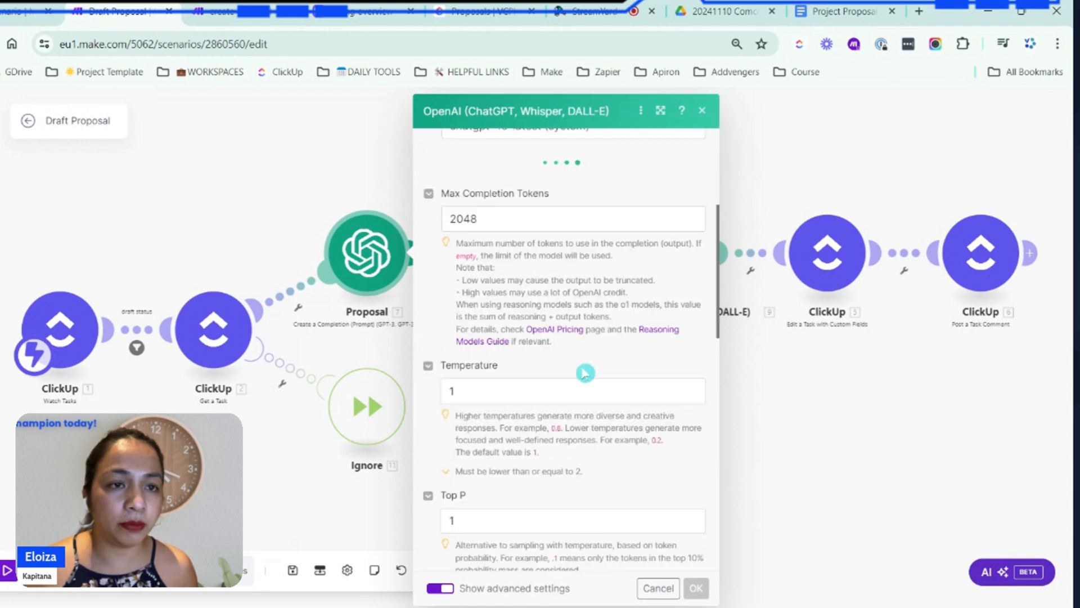
{"action": "scroll", "coordinate": [629, 392], "scroll_direction": "down", "scroll_amount": 5}
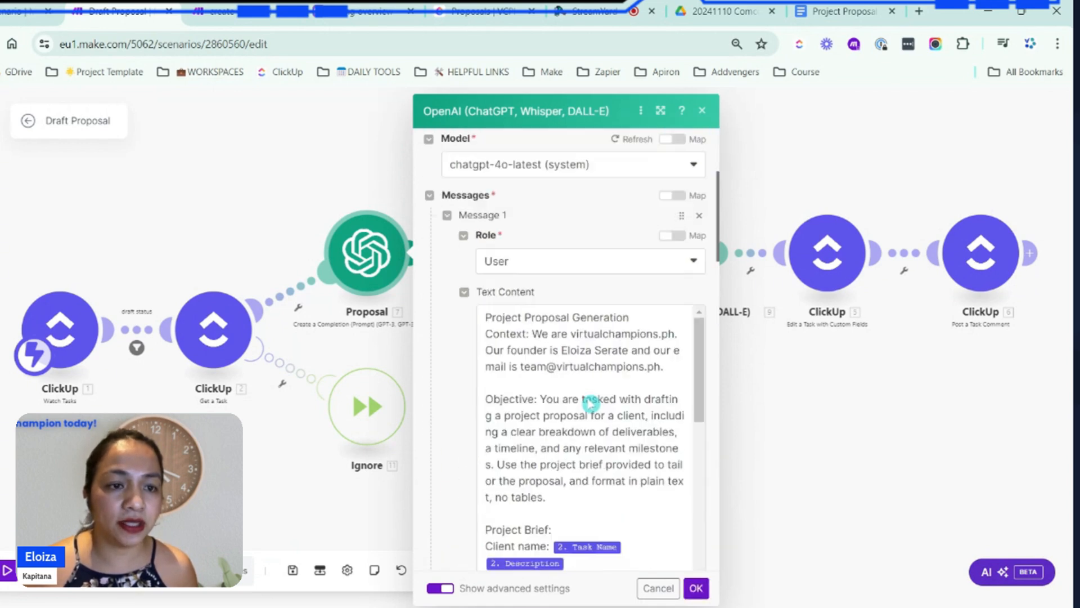
{"action": "left_click", "coordinate": [596, 354]}
{"action": "key", "text": "ctrl+a"}
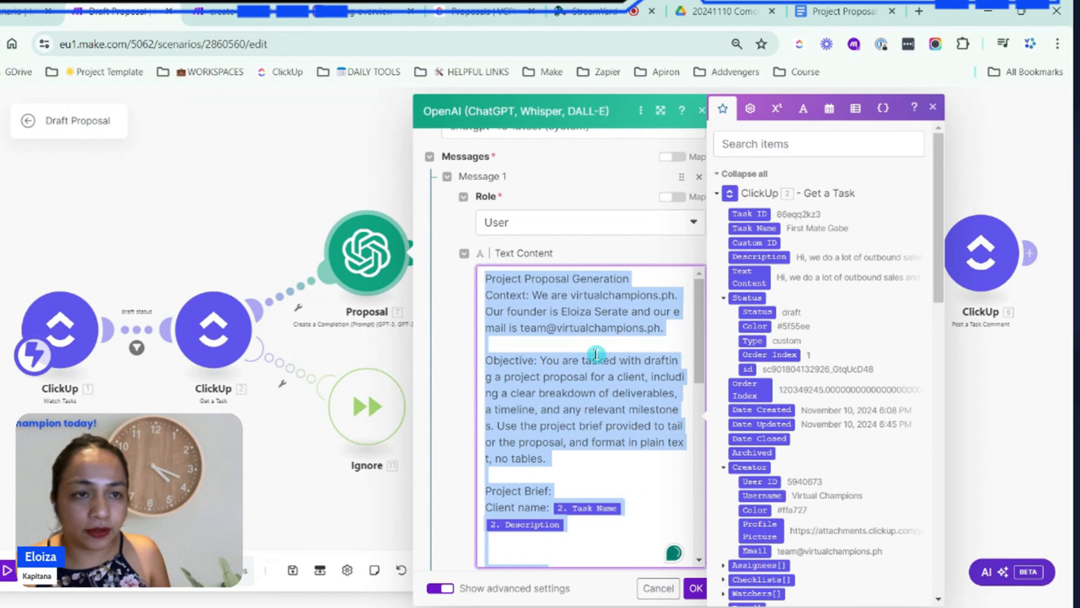
{"action": "left_click", "coordinate": [666, 442]}
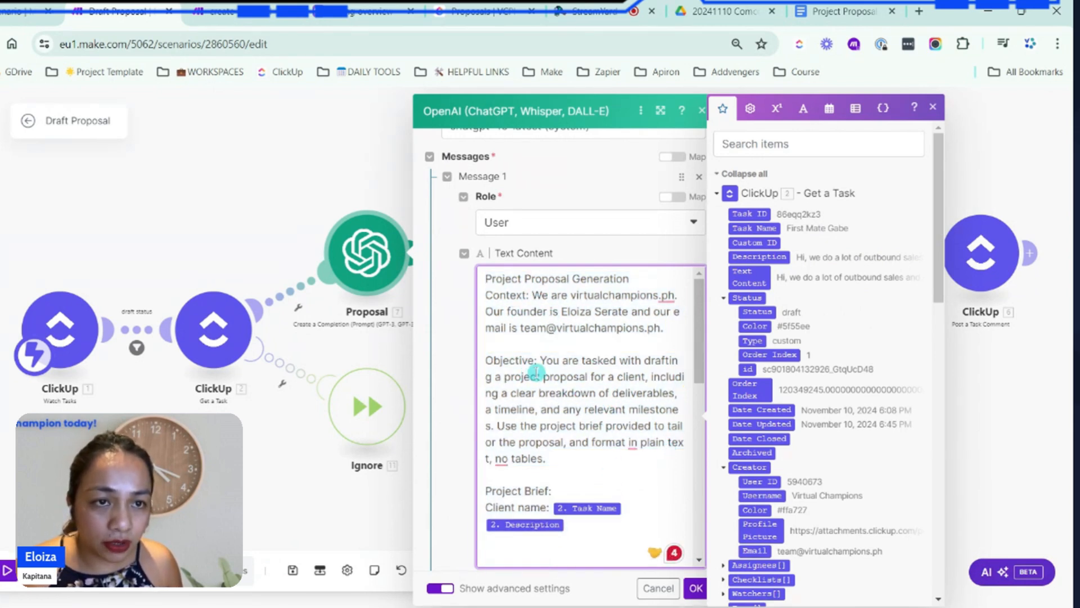
{"action": "scroll", "coordinate": [536, 371], "scroll_direction": "down", "scroll_amount": 5}
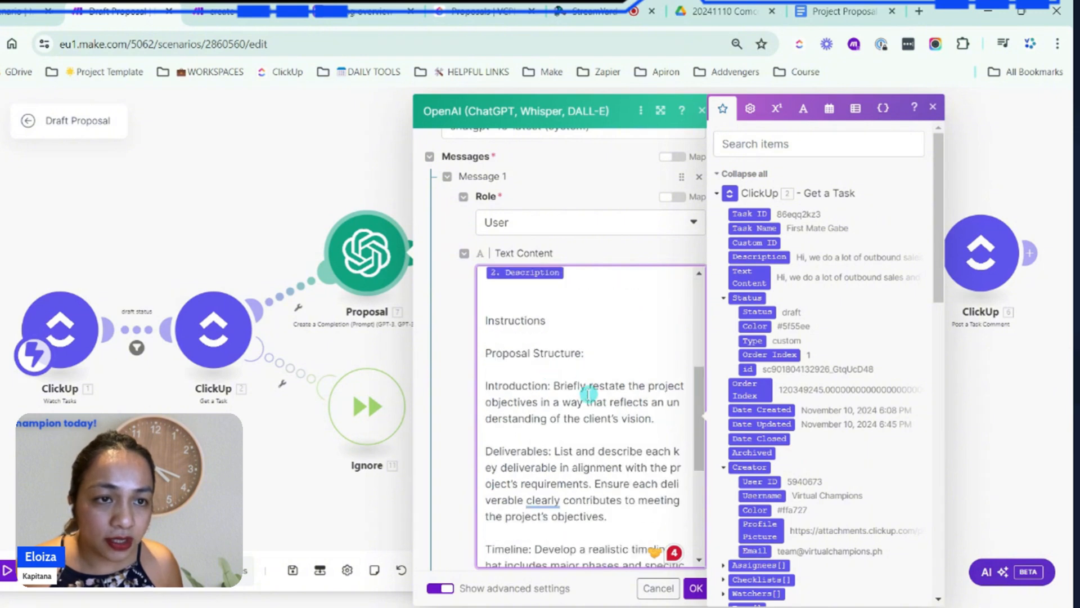
{"action": "scroll", "coordinate": [569, 393], "scroll_direction": "down", "scroll_amount": 1}
{"action": "scroll", "coordinate": [572, 400], "scroll_direction": "down", "scroll_amount": 8}
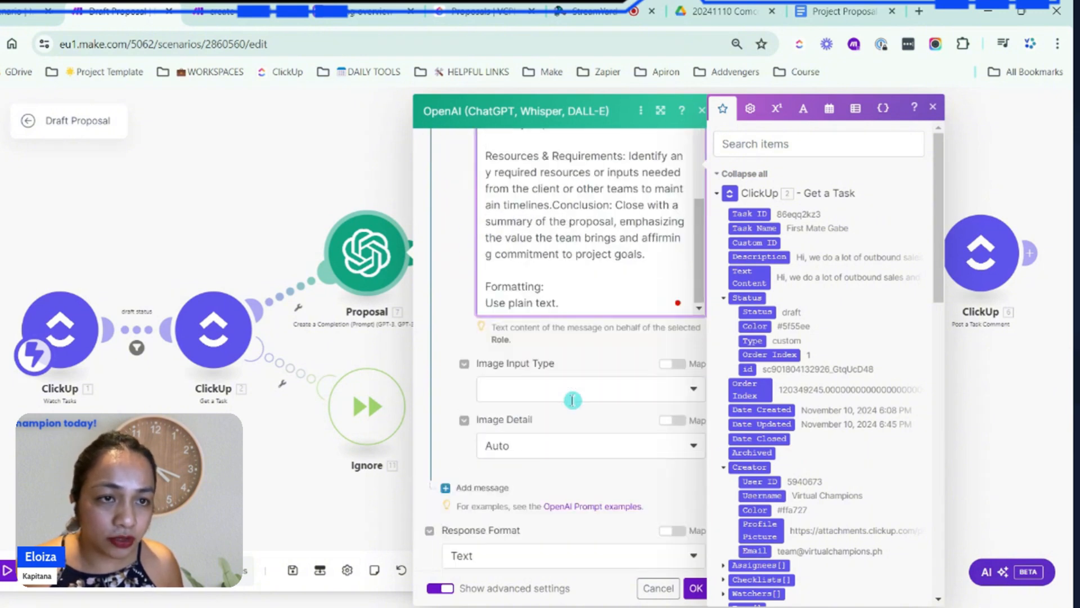
{"action": "scroll", "coordinate": [584, 311], "scroll_direction": "up", "scroll_amount": 10}
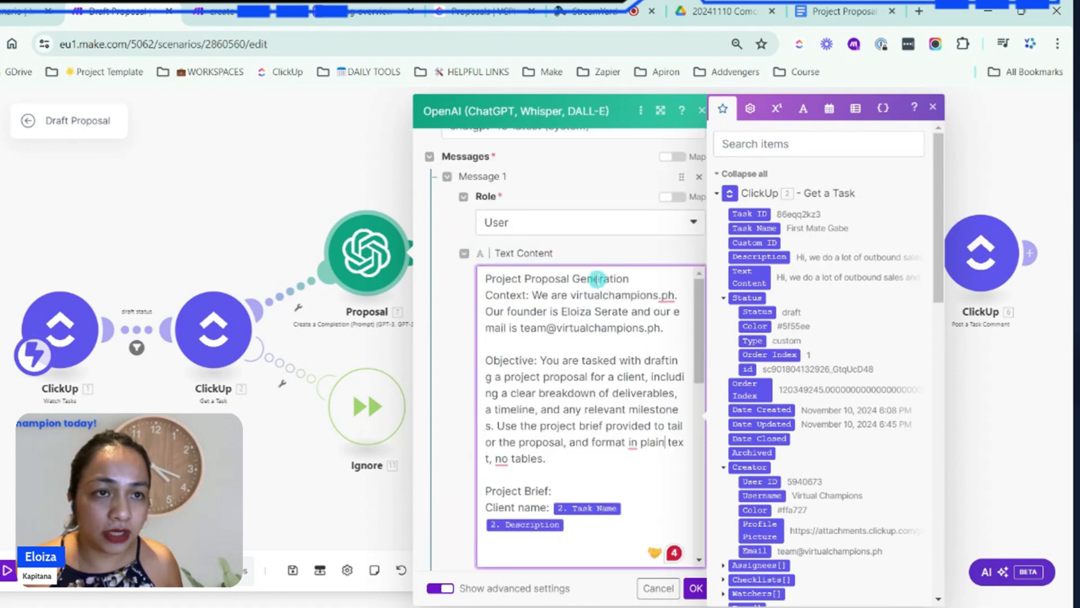
{"action": "key", "text": "ctrl+a"}
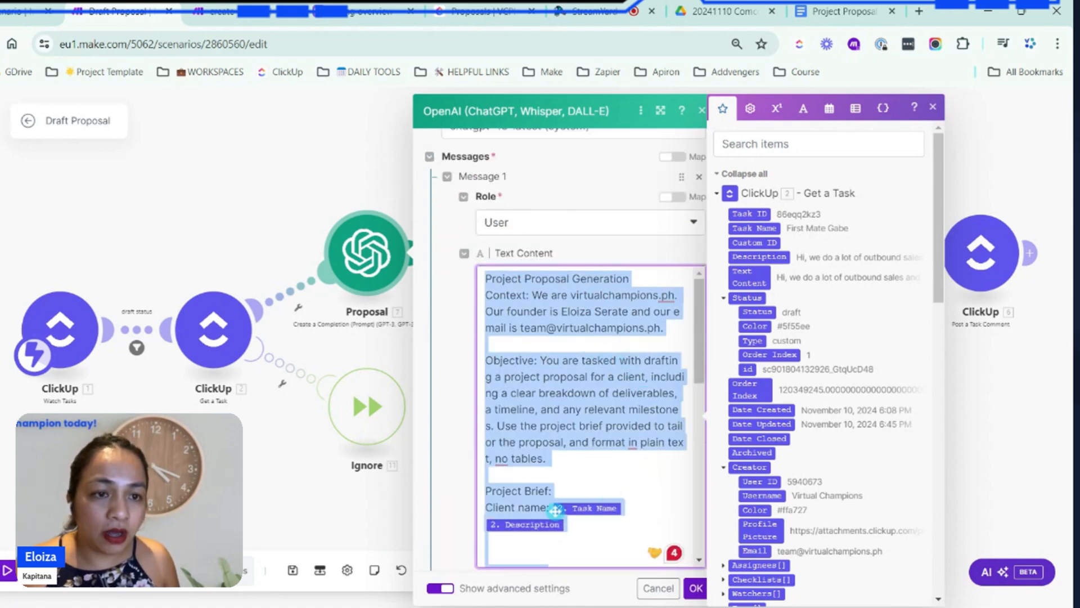
{"action": "left_click", "coordinate": [652, 509]}
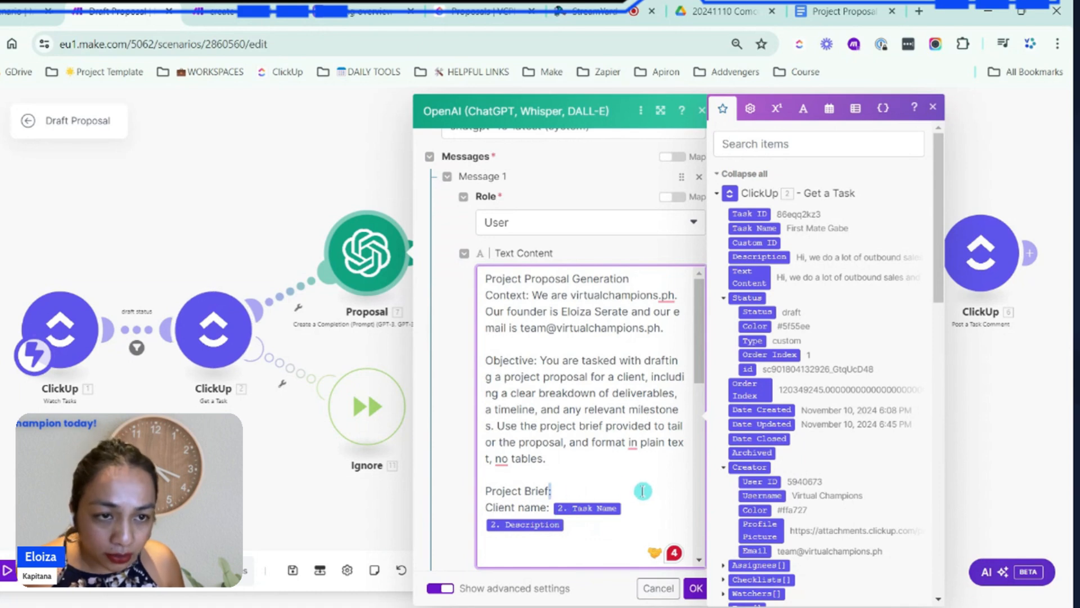
Move the Project Brief heading between the client name and mapped description in the Draft Proposal prompt, and copy the whole prompt
{"action": "key", "text": "ctrl+shift+Left"}
{"action": "key", "text": "ctrl+shift+Left"}
{"action": "key", "text": "ctrl+c"}
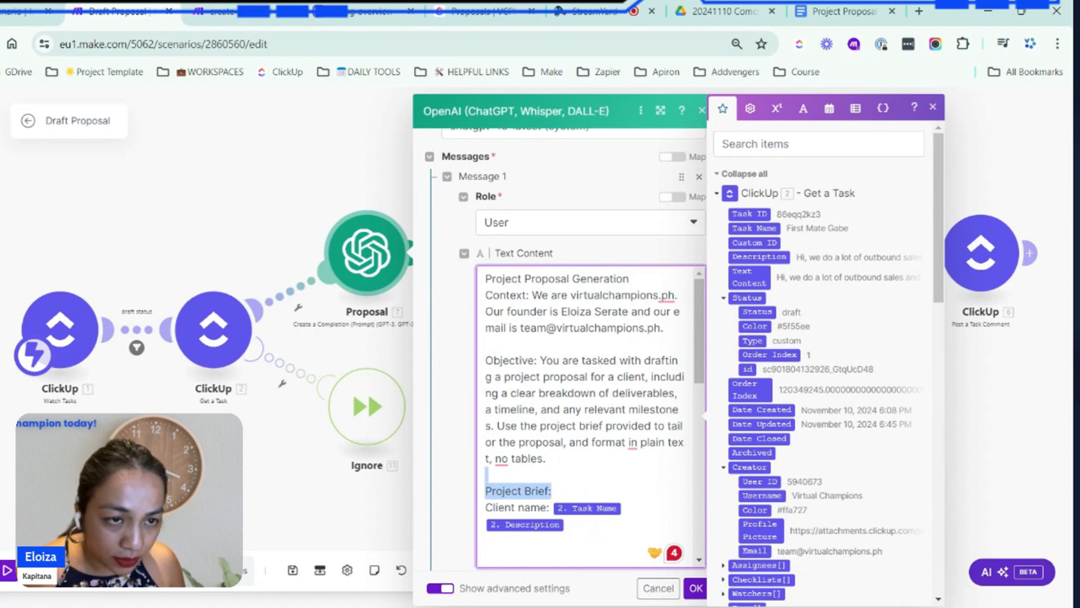
{"action": "key", "text": "BackSpace"}
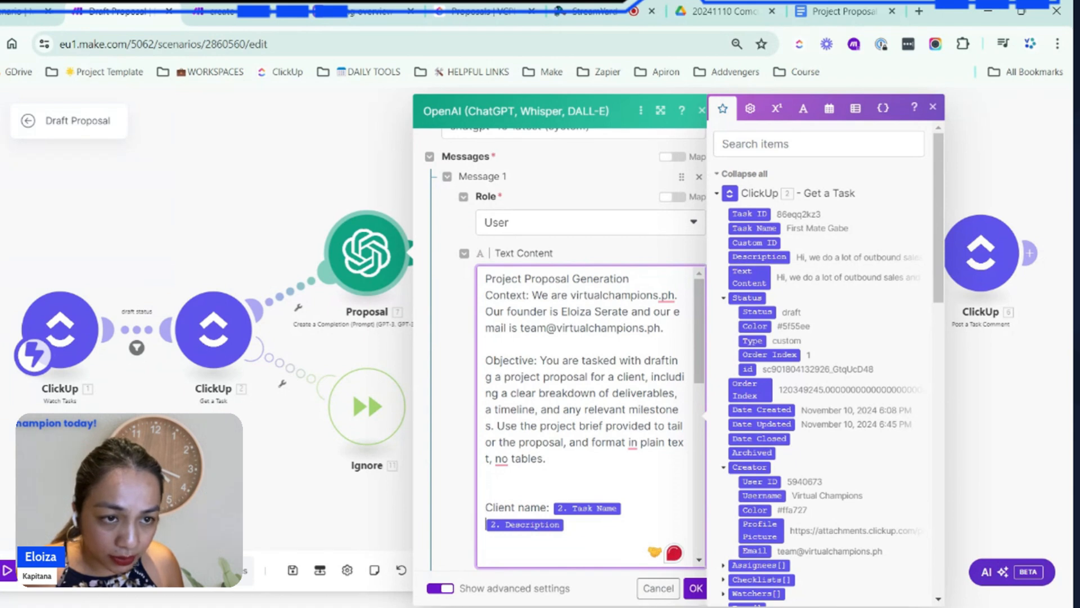
{"action": "key", "text": "Return"}
{"action": "key", "text": "ctrl+v"}
{"action": "key", "text": "ctrl+a"}
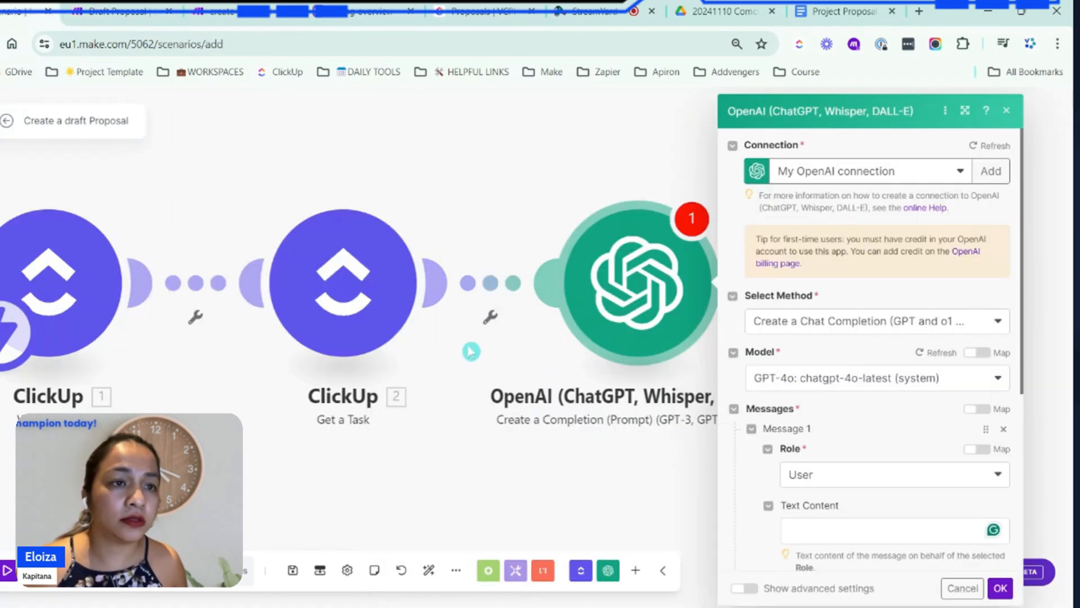
Paste the copied proposal prompt into the User message's text content in the new scenario's OpenAI module
{"action": "left_click", "coordinate": [700, 278]}
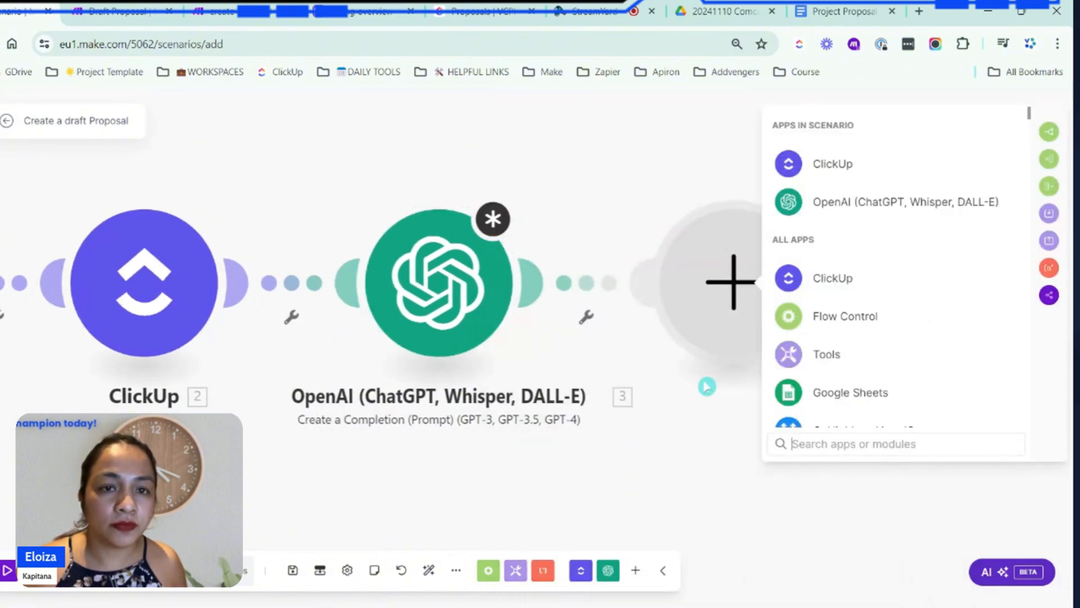
{"action": "left_click", "coordinate": [456, 298]}
{"action": "key", "text": "ctrl+v"}
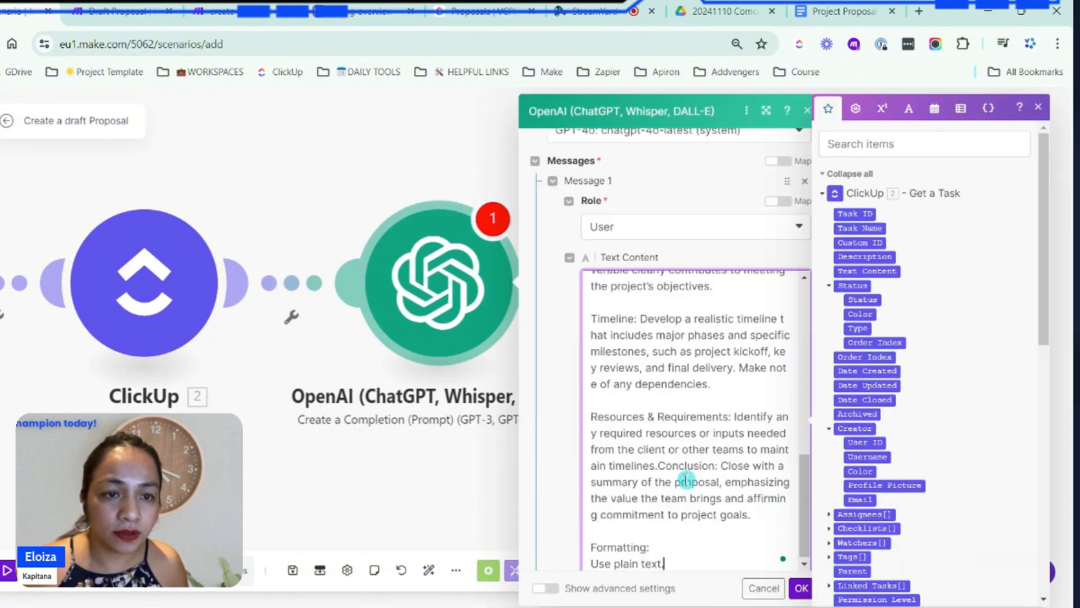
{"action": "scroll", "coordinate": [692, 487], "scroll_direction": "down", "scroll_amount": 4}
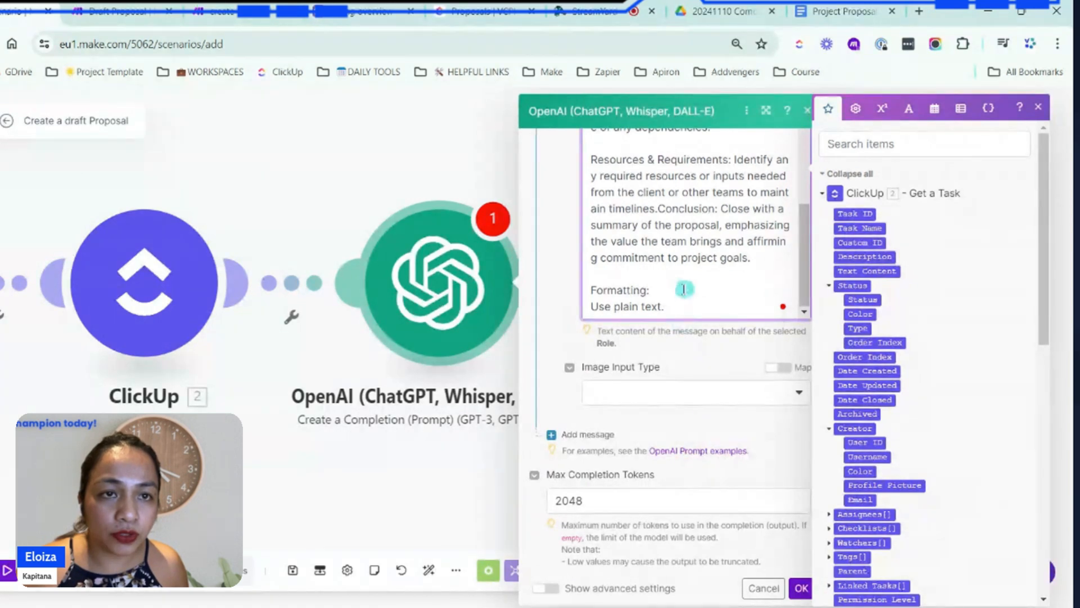
Remove the mapped Task Name and Description values from the pasted prompt and put a blank line between Client name and Project Brief
{"action": "scroll", "coordinate": [703, 264], "scroll_direction": "up", "scroll_amount": 10}
{"action": "left_click", "coordinate": [752, 252]}
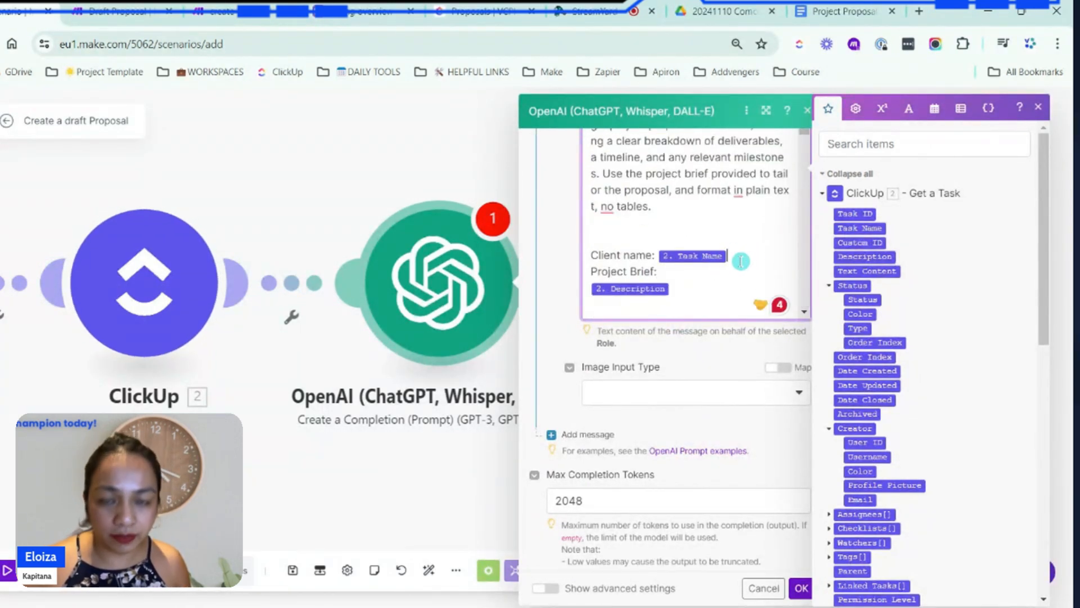
{"action": "key", "text": "BackSpace"}
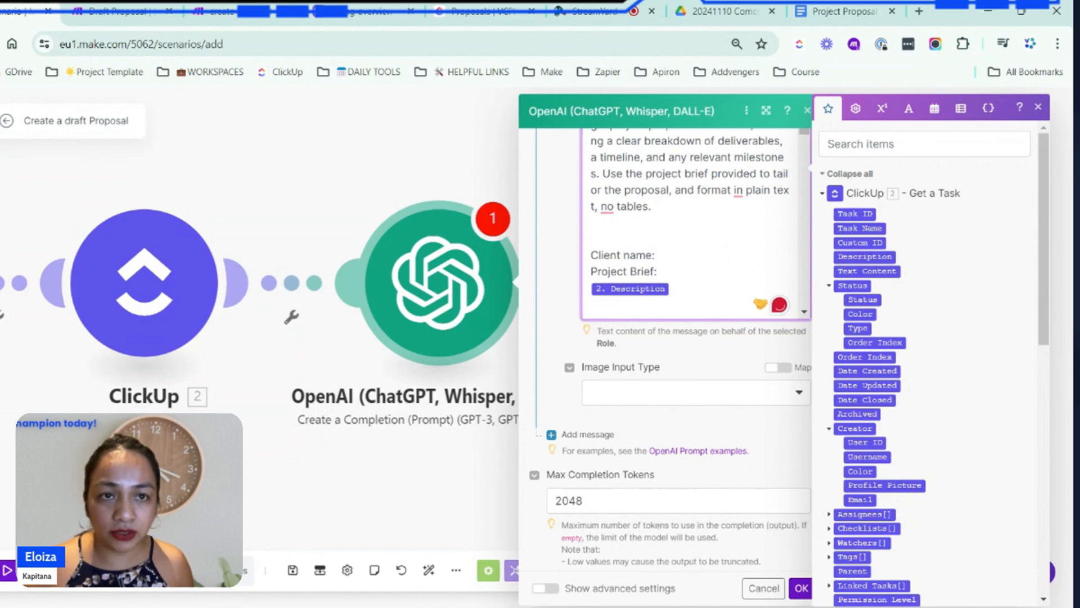
{"action": "left_click", "coordinate": [696, 291]}
{"action": "key", "text": "BackSpace"}
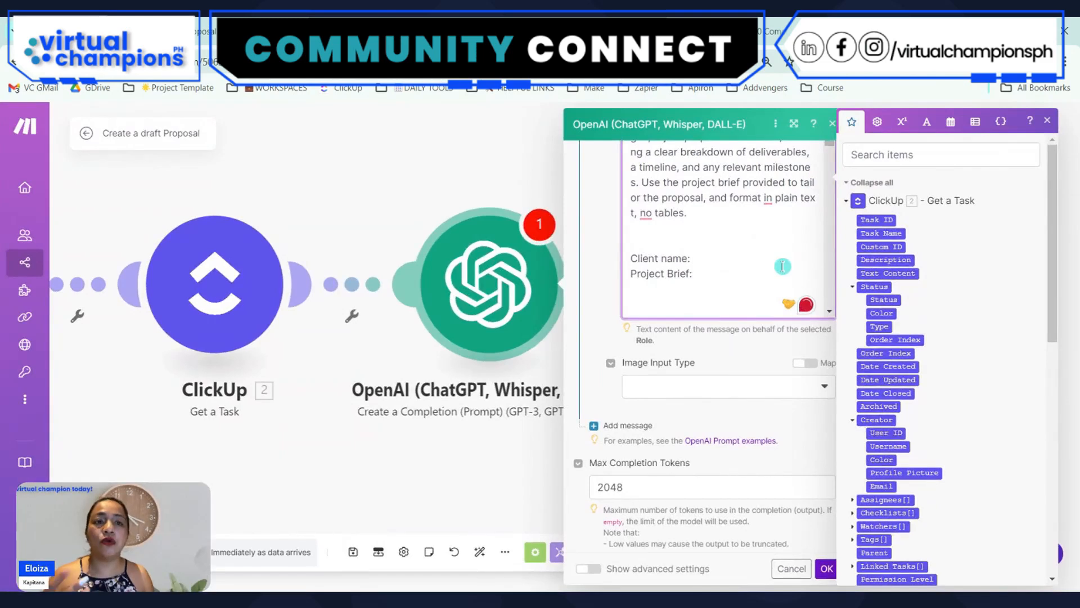
{"action": "key", "text": "Return"}
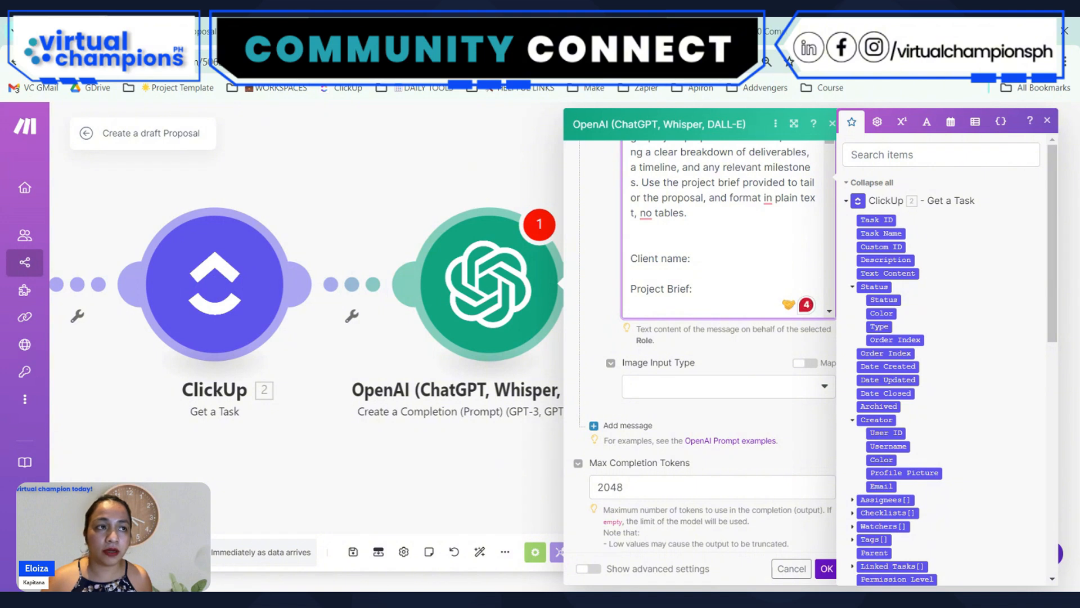
Switch to the ClickUp Proposals list, paste the client's project brief into the To Do task's description, and close the task
{"action": "key", "text": "ctrl+Tab"}
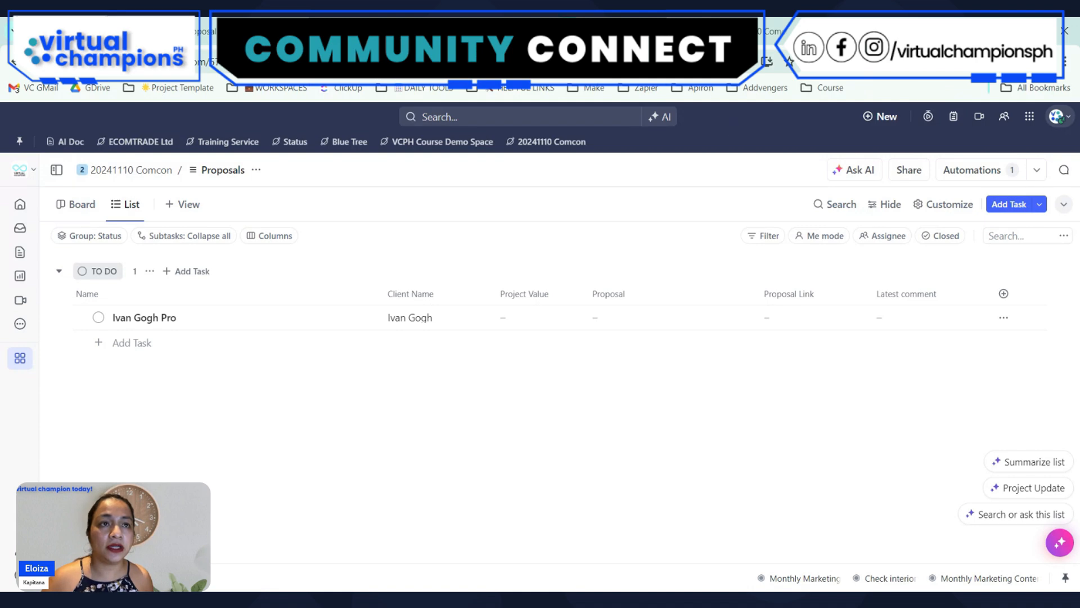
{"action": "left_click", "coordinate": [133, 328]}
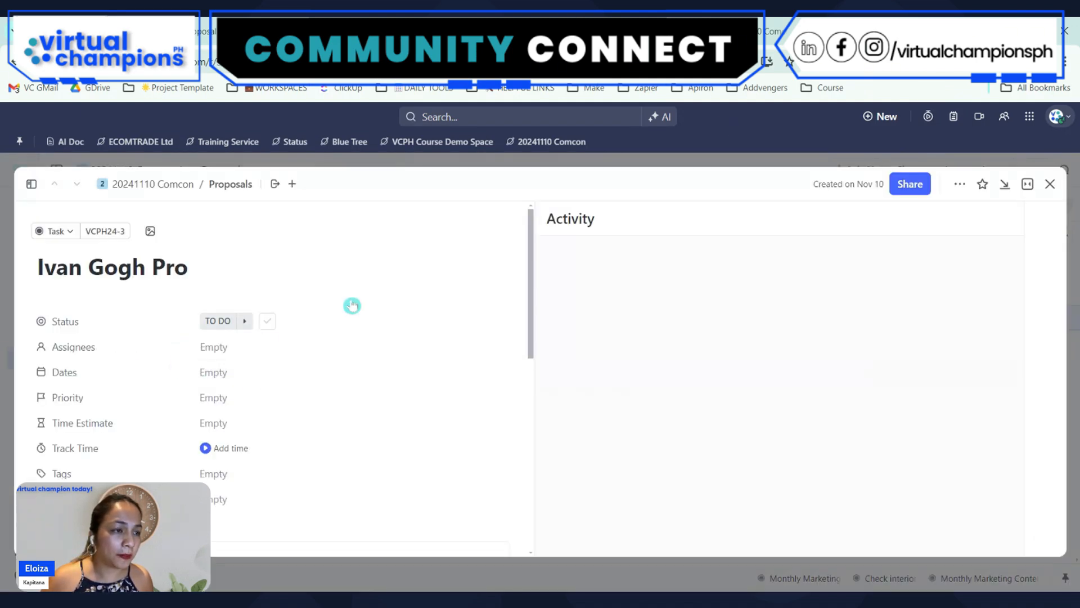
{"action": "scroll", "coordinate": [353, 304], "scroll_direction": "down", "scroll_amount": 4}
{"action": "left_click", "coordinate": [93, 331]}
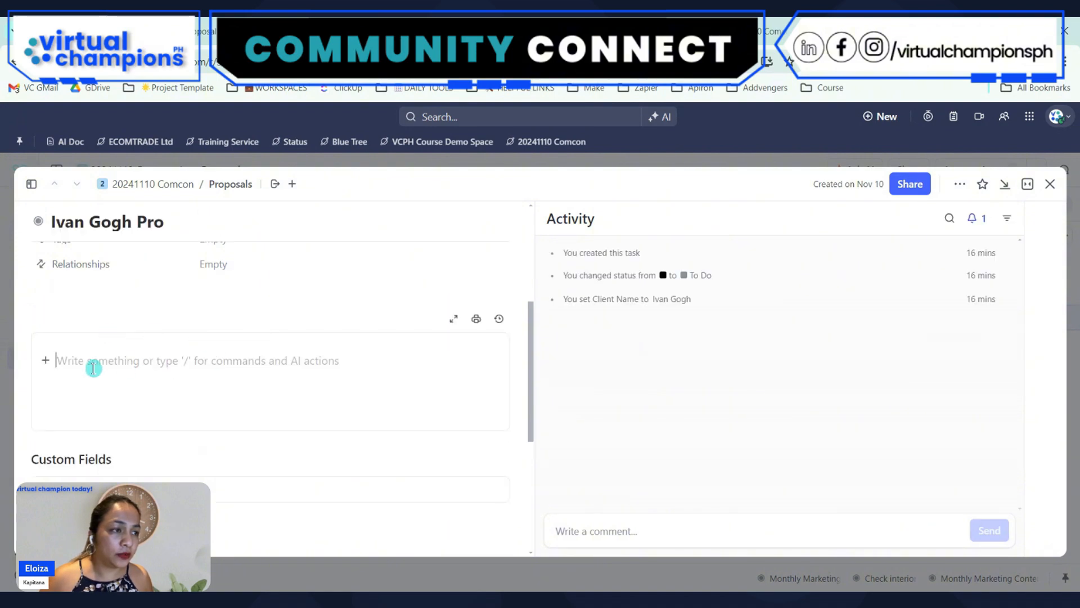
{"action": "key", "text": "ctrl+v"}
{"action": "scroll", "coordinate": [315, 403], "scroll_direction": "down", "scroll_amount": 10}
{"action": "scroll", "coordinate": [316, 403], "scroll_direction": "up", "scroll_amount": 5}
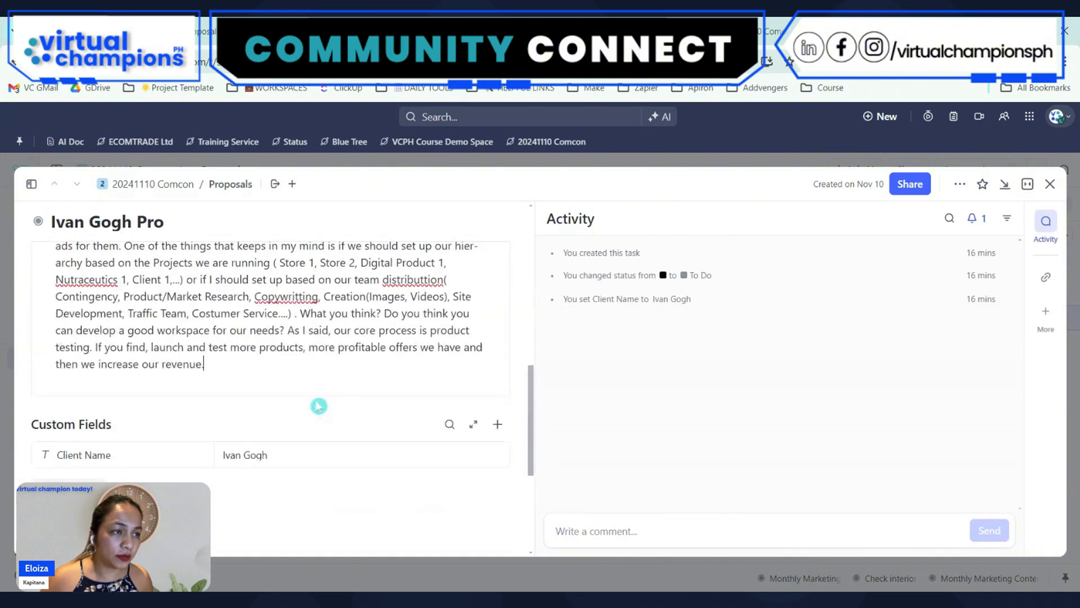
{"action": "left_click", "coordinate": [1050, 183]}
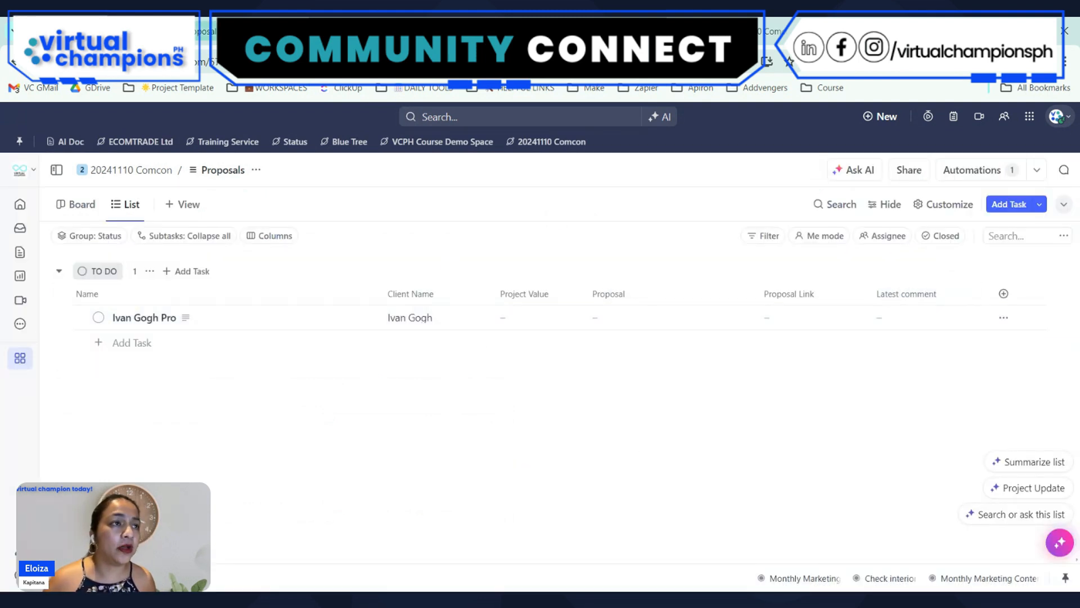
Return to the Make scenario and search the prompt's mappable items for a client field, clearing the search at the end
{"action": "left_click", "coordinate": [270, 32]}
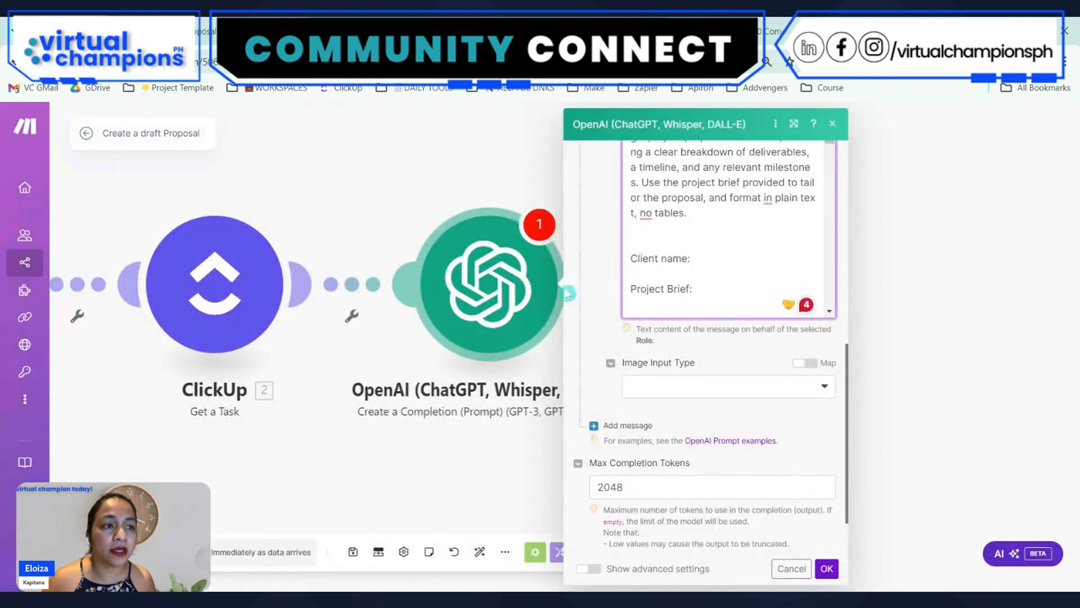
{"action": "left_click", "coordinate": [669, 273]}
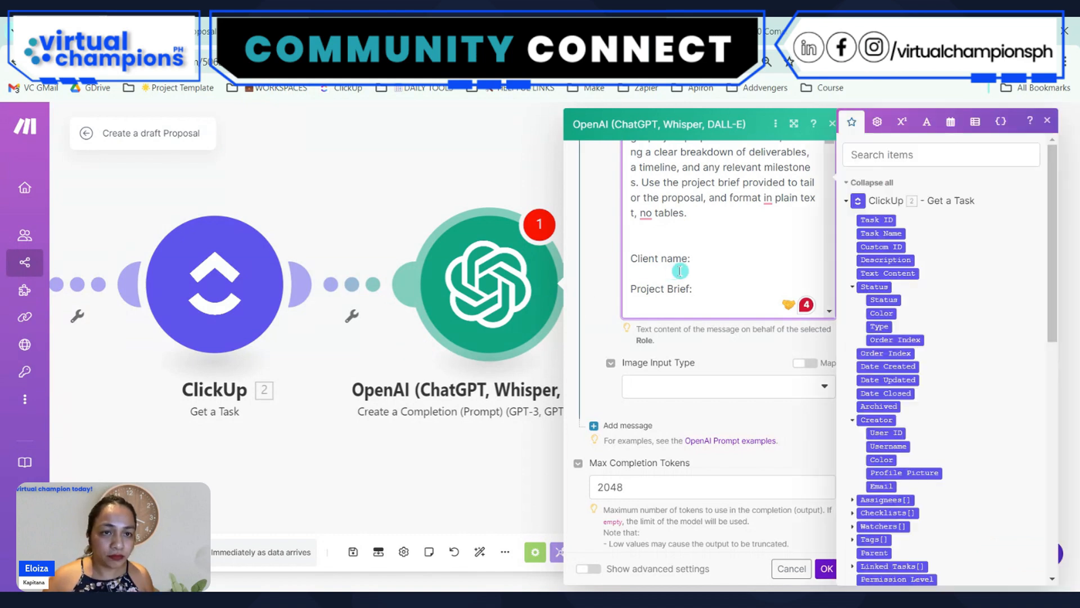
{"action": "scroll", "coordinate": [936, 345], "scroll_direction": "down", "scroll_amount": 5}
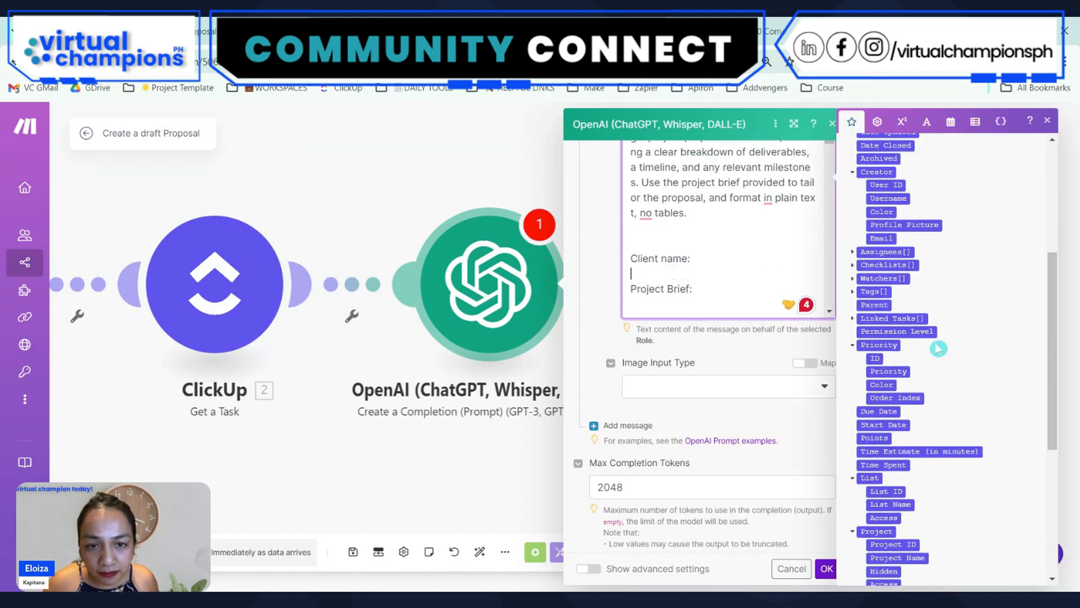
{"action": "scroll", "coordinate": [935, 345], "scroll_direction": "up", "scroll_amount": 5}
{"action": "left_click", "coordinate": [880, 155]}
{"action": "type", "text": "client"}
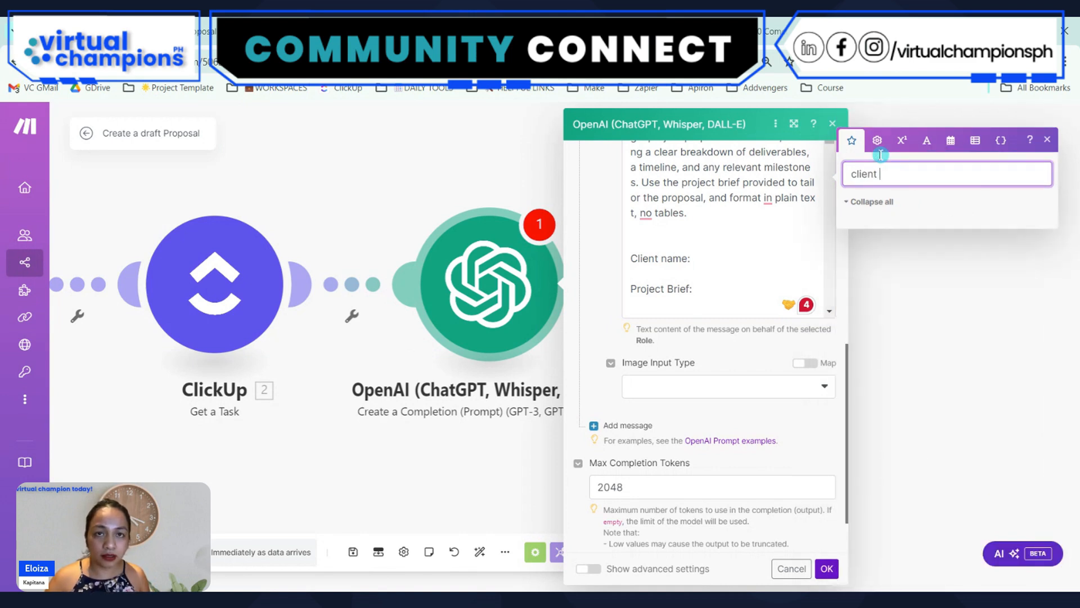
{"action": "key", "text": "ctrl+a"}
{"action": "key", "text": "BackSpace"}
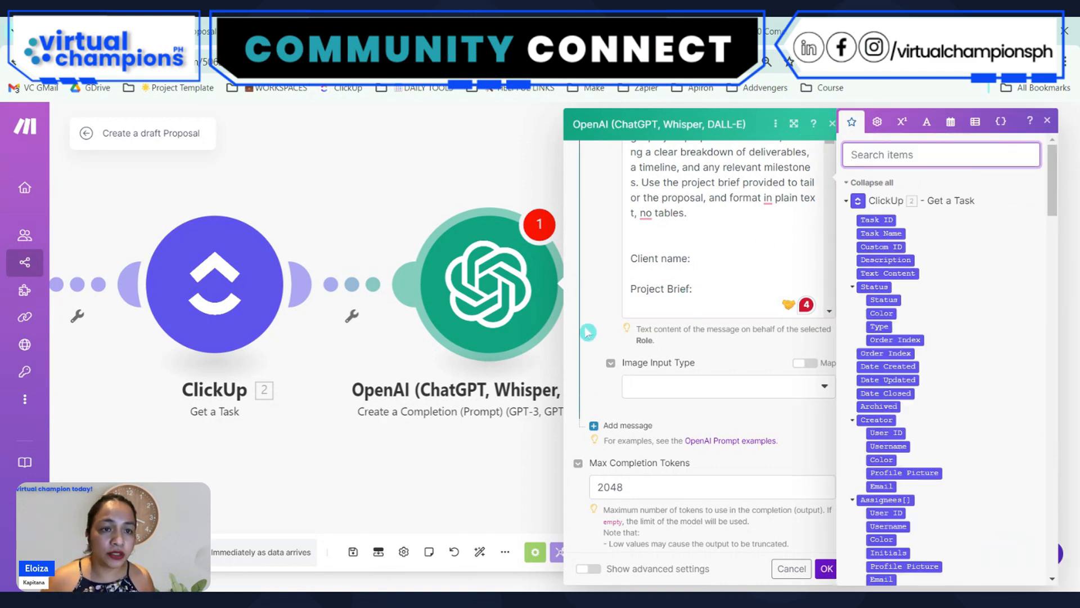
Map the Description from ClickUp Get a Task beneath the Project Brief heading in the prompt
{"action": "left_click", "coordinate": [656, 304]}
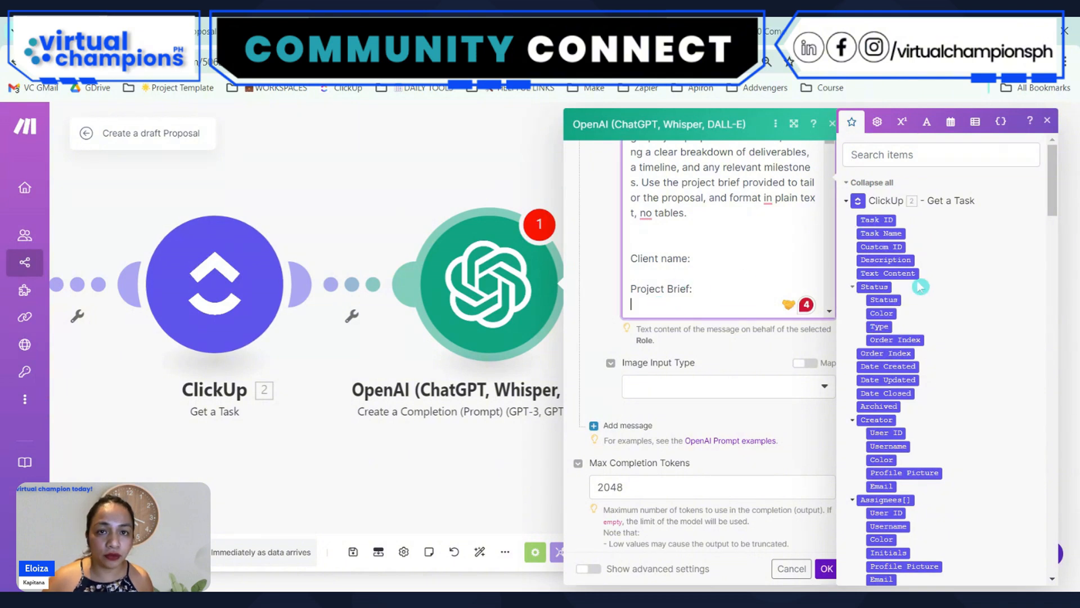
{"action": "left_click", "coordinate": [897, 155]}
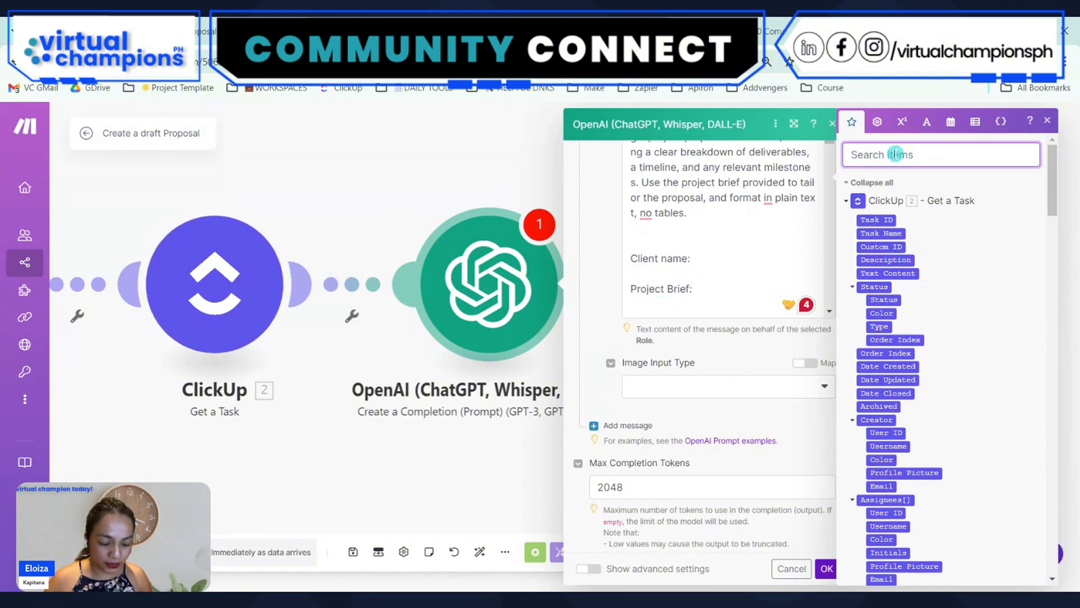
{"action": "type", "text": "des"}
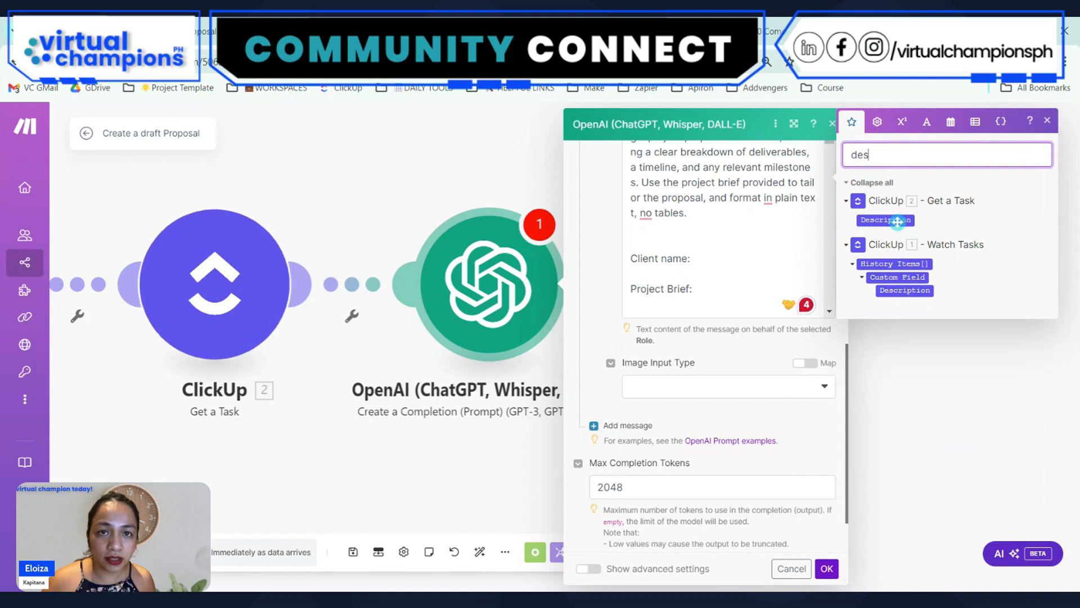
{"action": "left_click", "coordinate": [681, 306]}
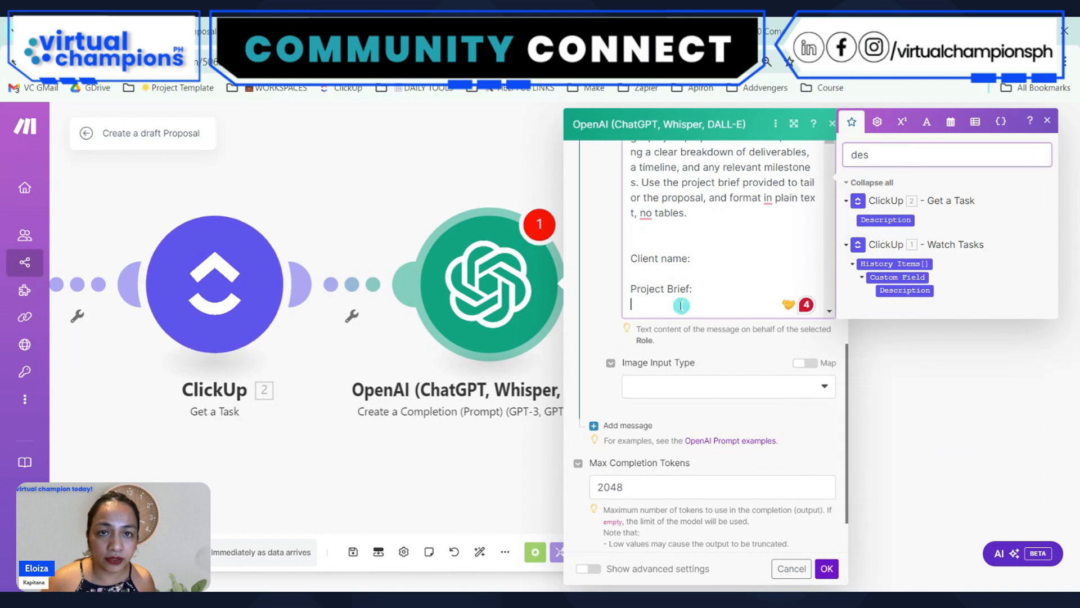
{"action": "left_click", "coordinate": [886, 220]}
Search the mappable items for "client name" for the prompt's Client name line, and accept the OpenAI module settings
{"action": "left_click", "coordinate": [754, 263]}
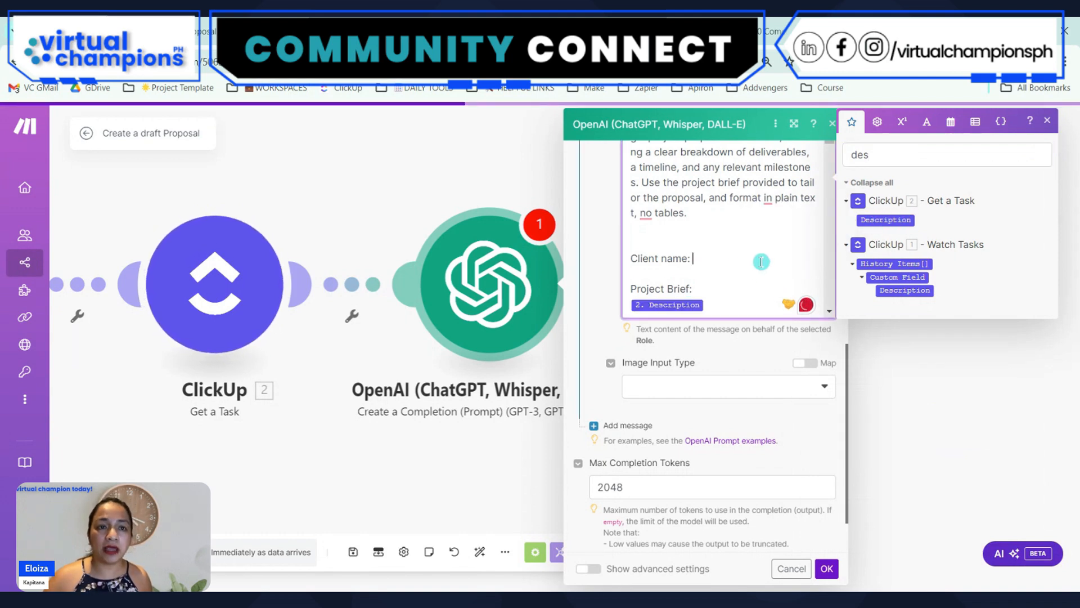
{"action": "left_click", "coordinate": [875, 153]}
{"action": "double_click", "coordinate": [863, 155]}
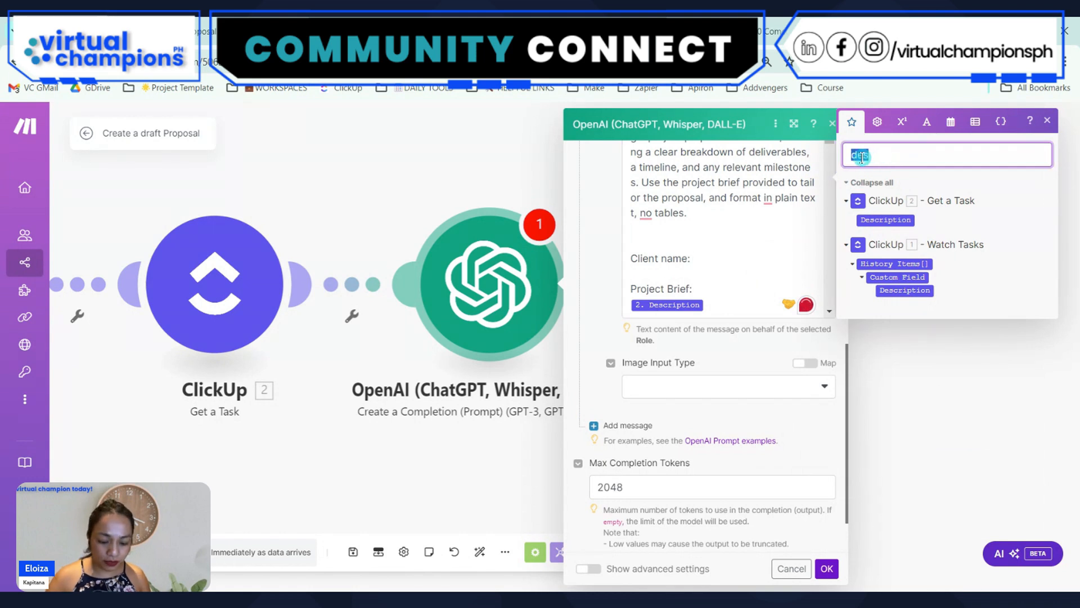
{"action": "type", "text": "client name"}
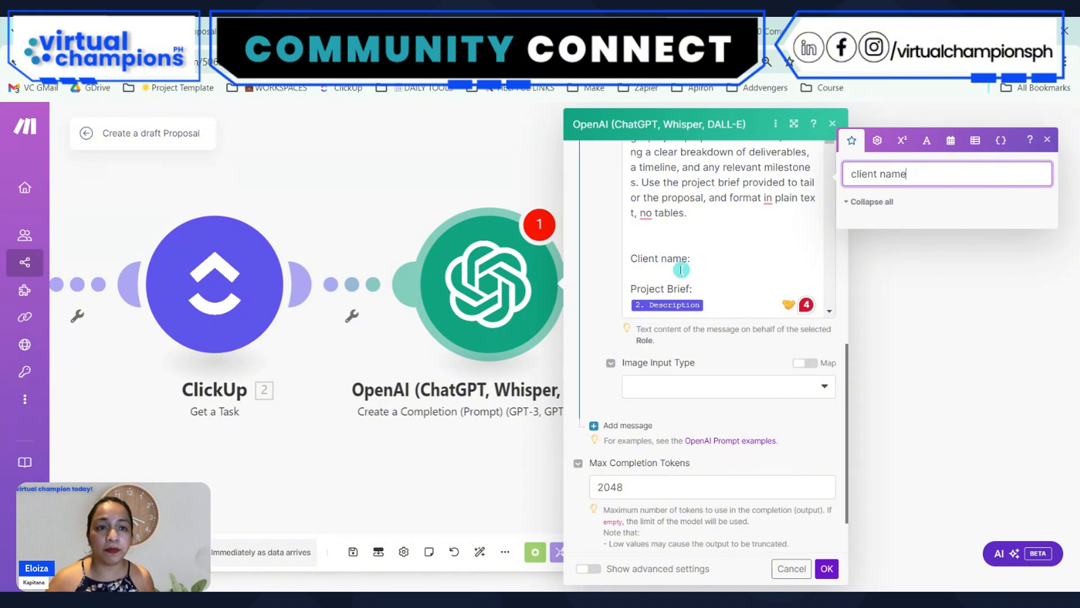
{"action": "left_click", "coordinate": [827, 568]}
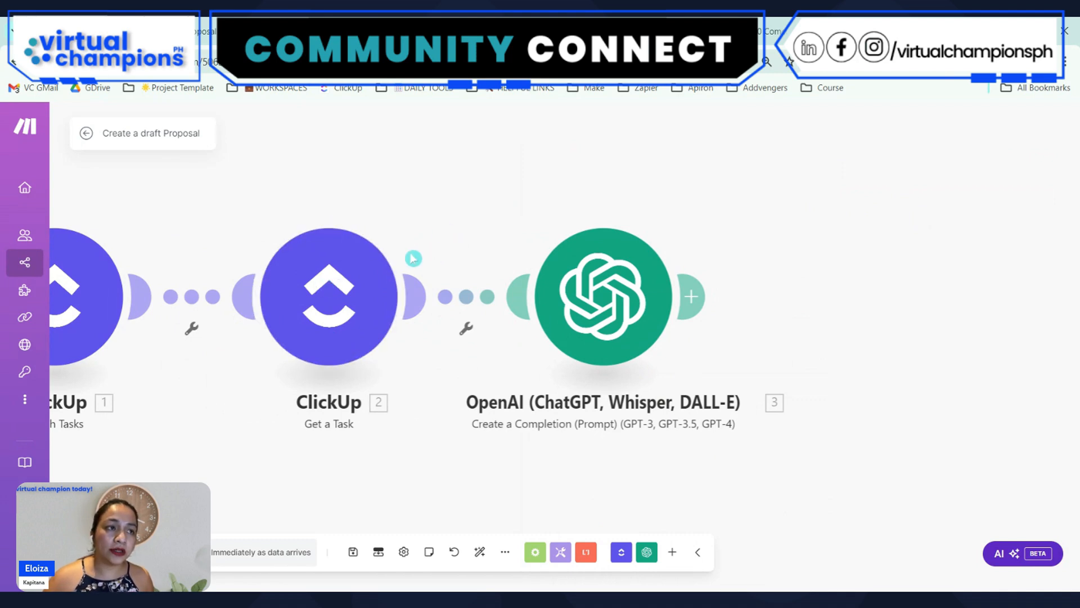
Save the scenario and start a run of only the ClickUp Get a Task module, up to its Task ID entry
{"action": "right_click", "coordinate": [331, 260]}
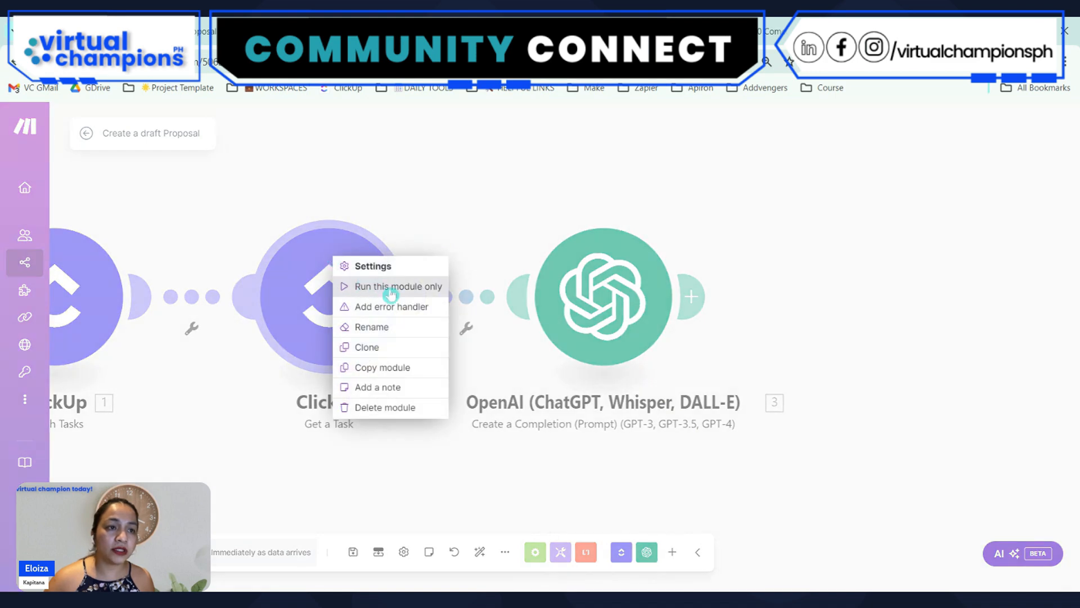
{"action": "left_click", "coordinate": [365, 222]}
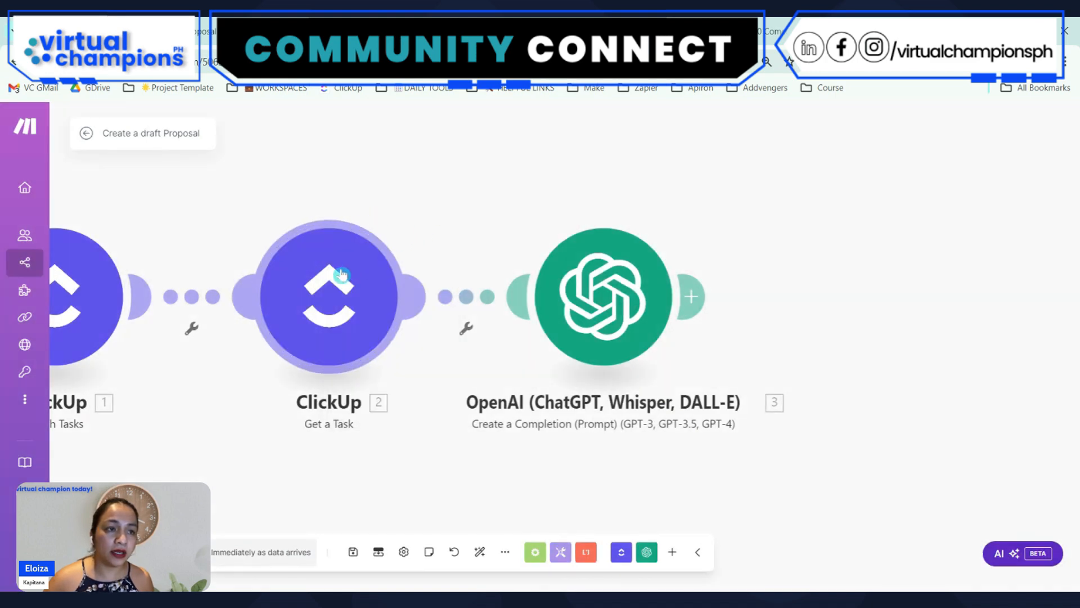
{"action": "right_click", "coordinate": [341, 275]}
{"action": "left_click", "coordinate": [531, 330]}
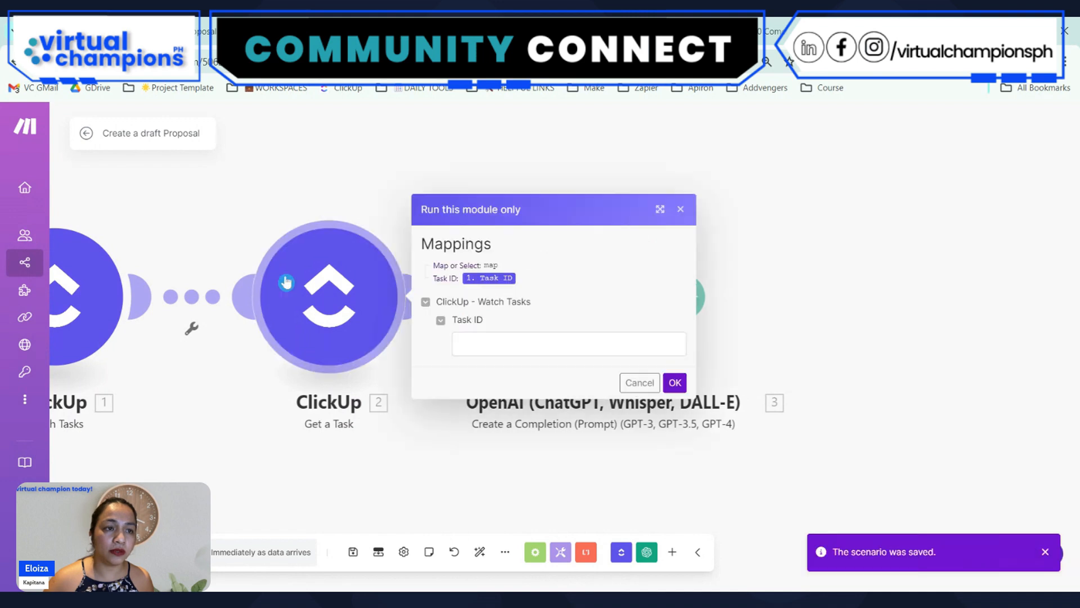
{"action": "left_click", "coordinate": [491, 343]}
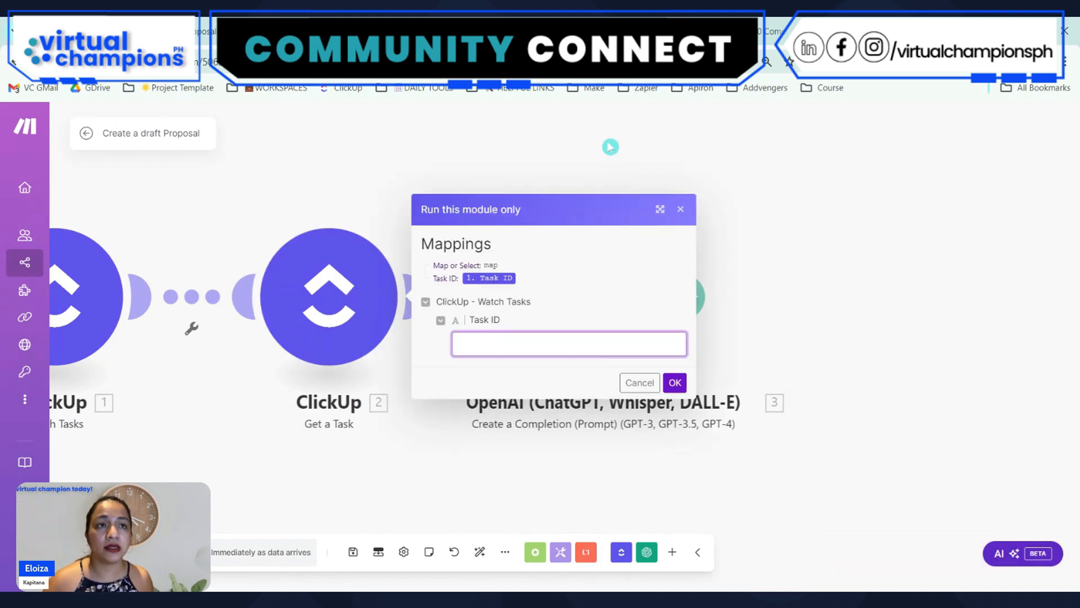
Switch to ClickUp, open the only to-do task in the Proposals list, and copy its task ID
{"action": "left_click", "coordinate": [630, 32]}
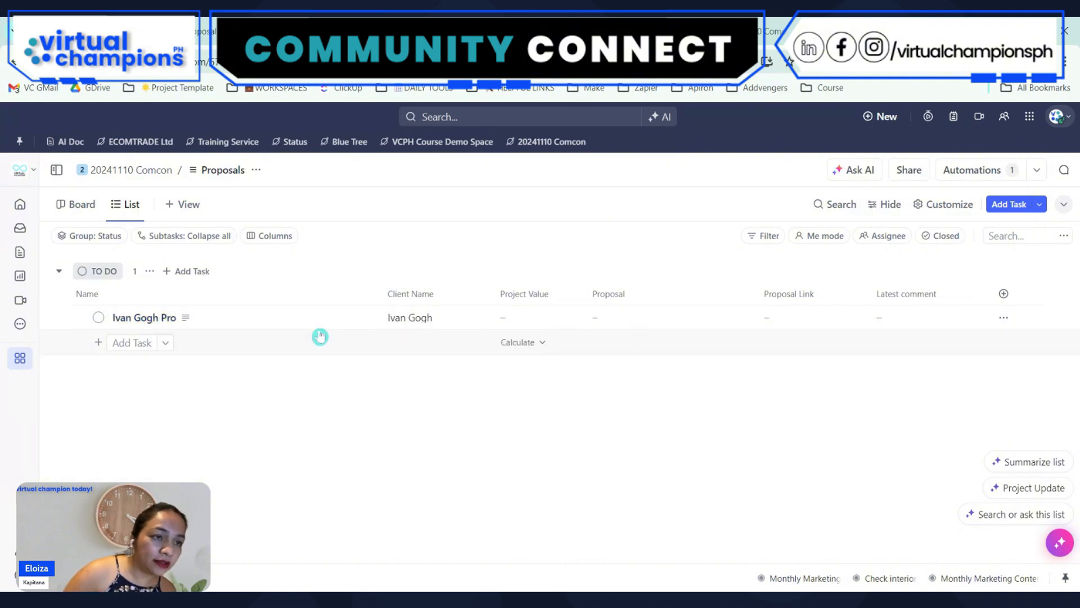
{"action": "left_click", "coordinate": [140, 319]}
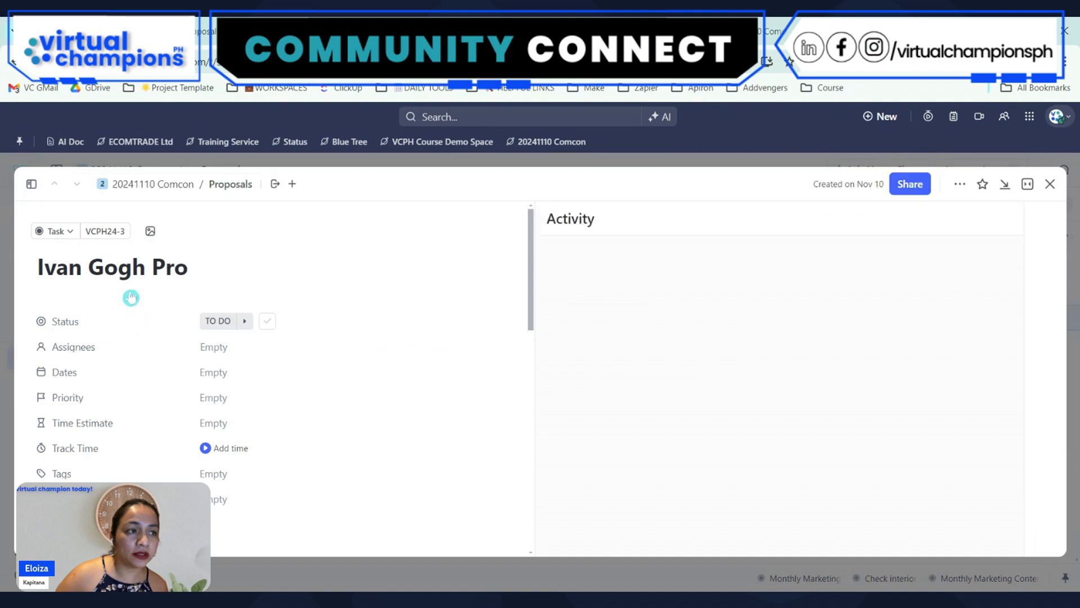
{"action": "left_click", "coordinate": [66, 234]}
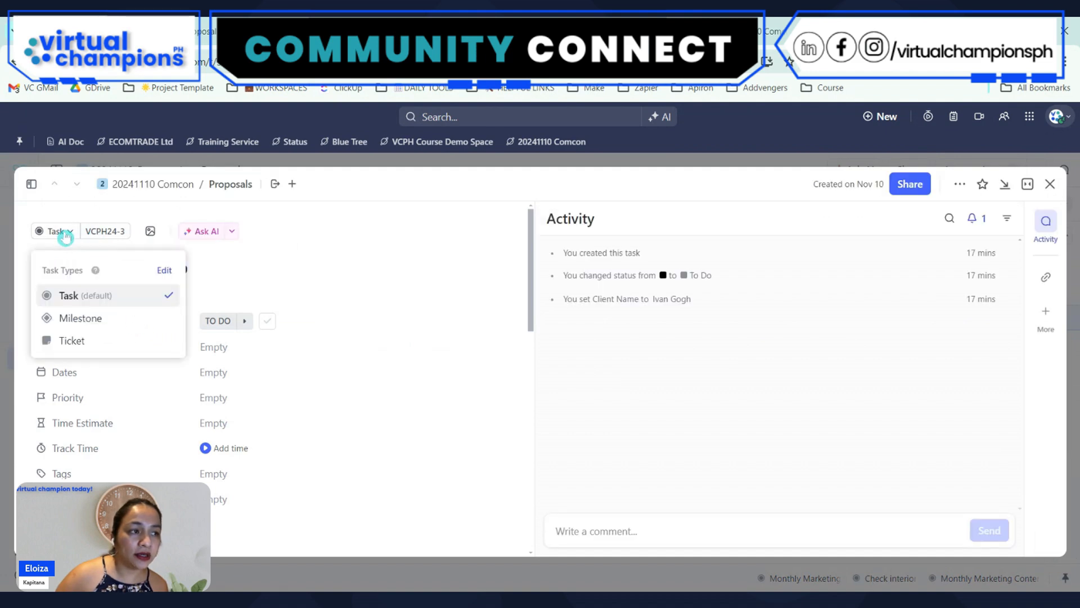
{"action": "left_click", "coordinate": [67, 237]}
{"action": "left_click", "coordinate": [107, 231]}
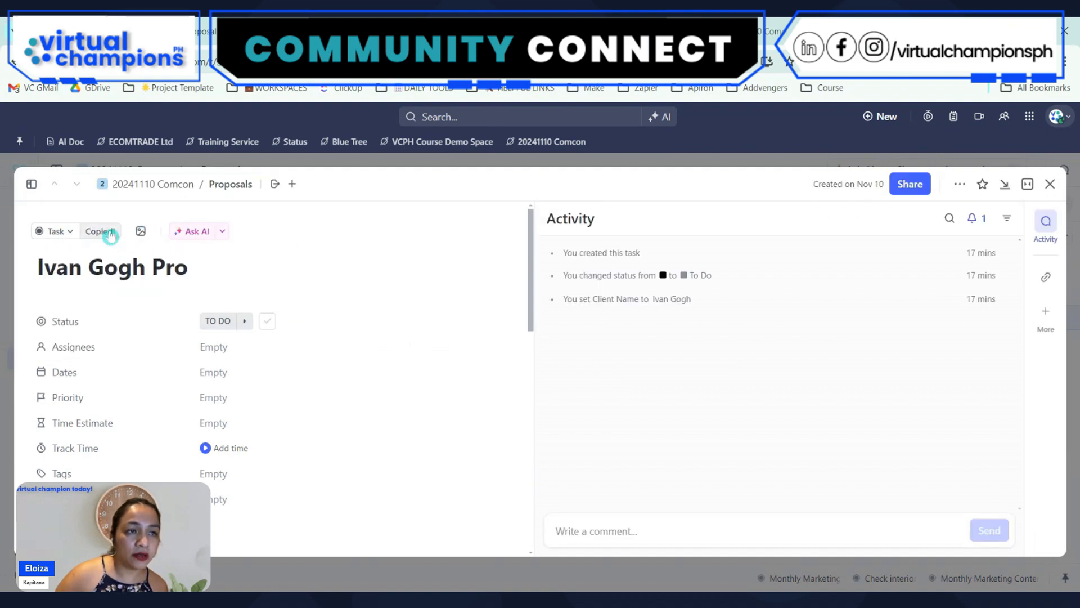
{"action": "left_click", "coordinate": [959, 189]}
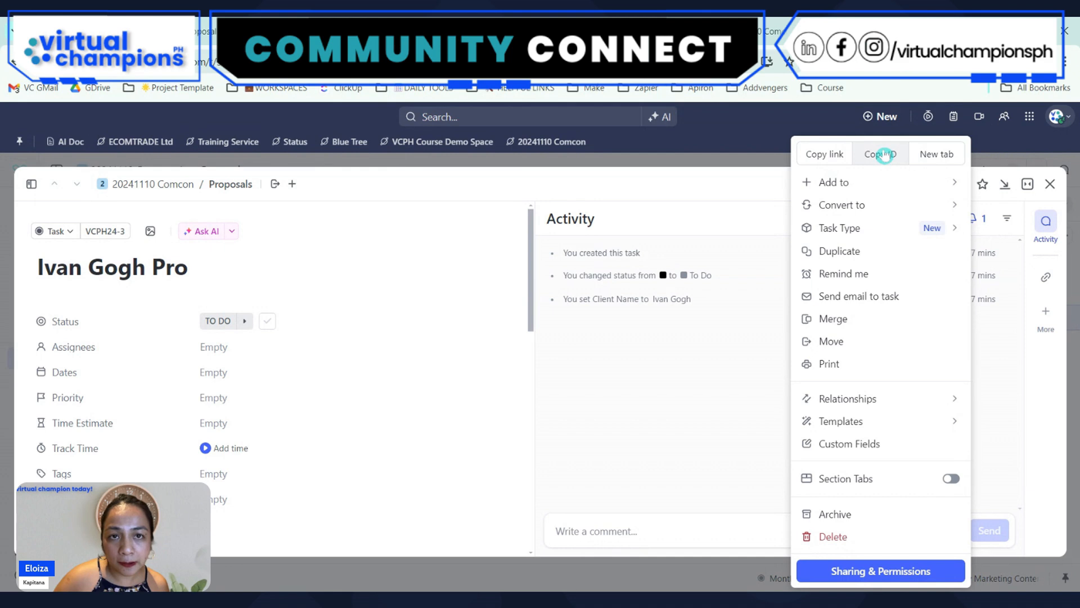
{"action": "left_click", "coordinate": [884, 155]}
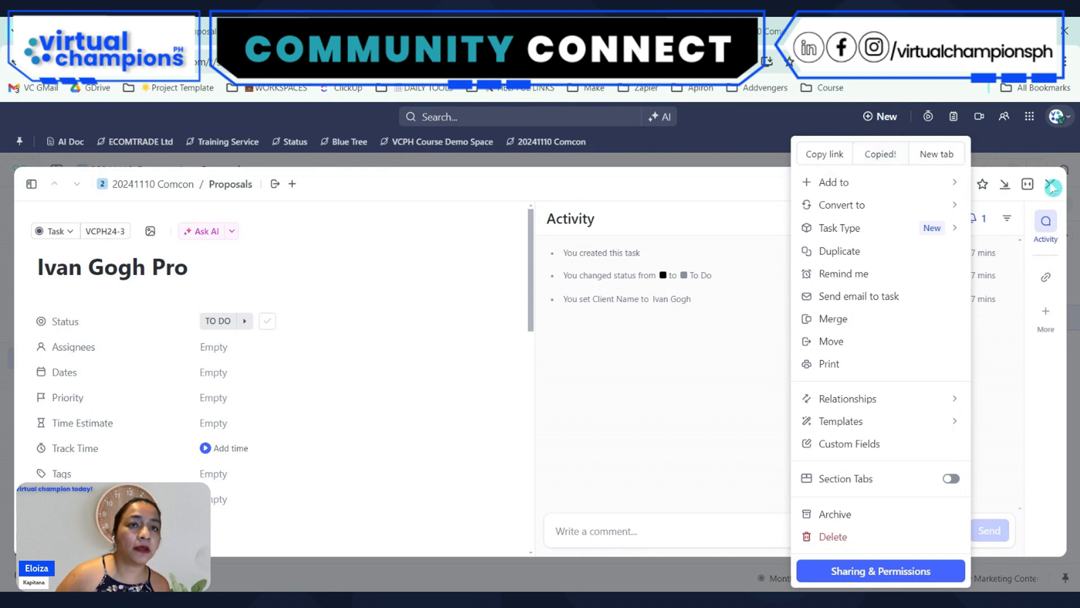
Return to Make and run the ClickUp Get a Task module with the copied ID as its Task ID
{"action": "key", "text": "alt+Tab"}
{"action": "left_click", "coordinate": [518, 340]}
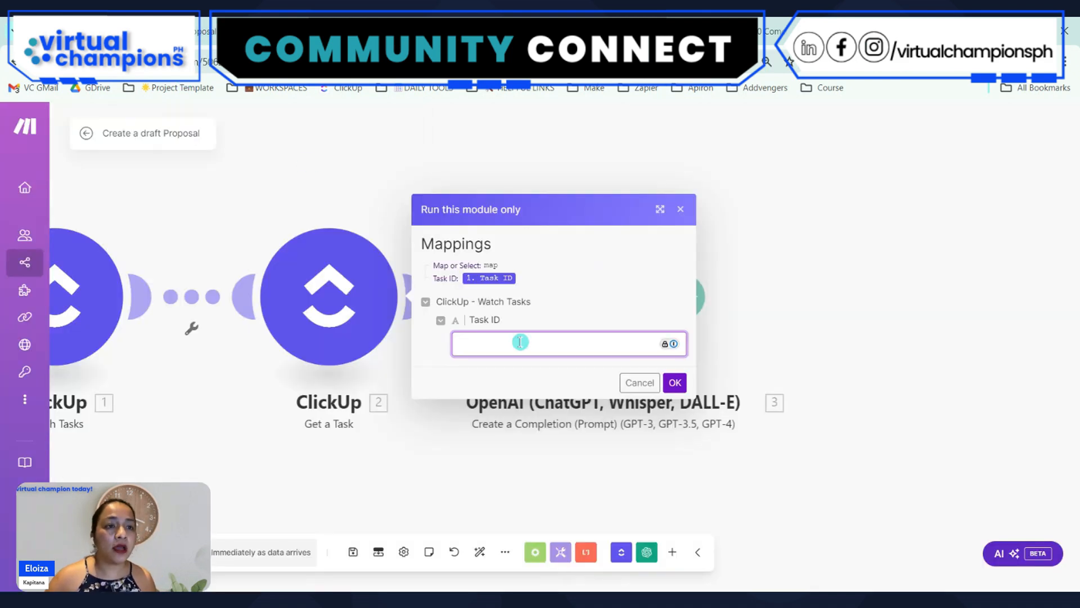
{"action": "key", "text": "ctrl+v"}
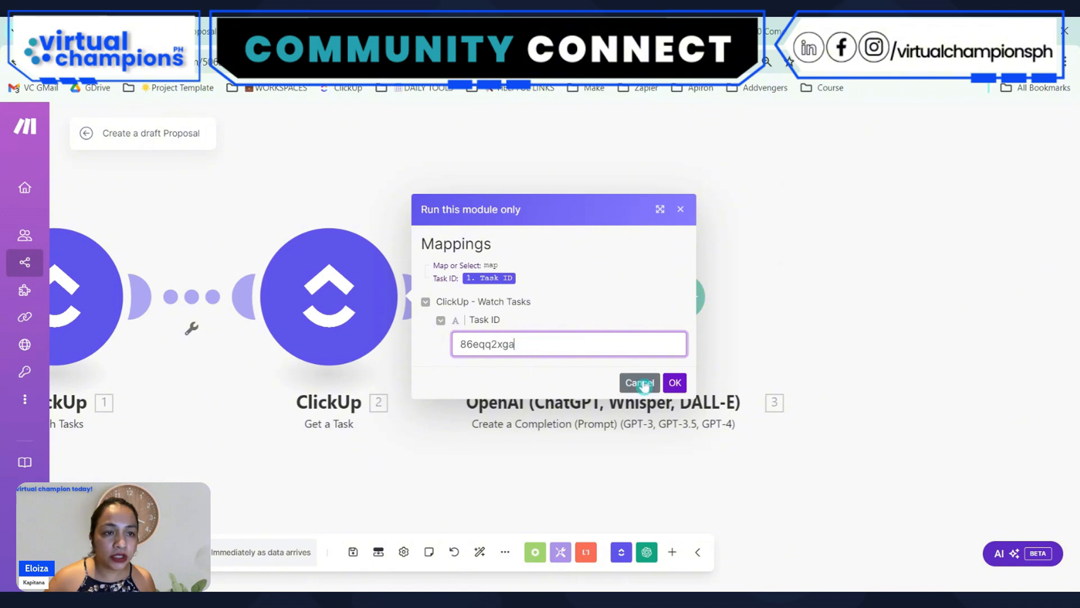
{"action": "left_click", "coordinate": [675, 384]}
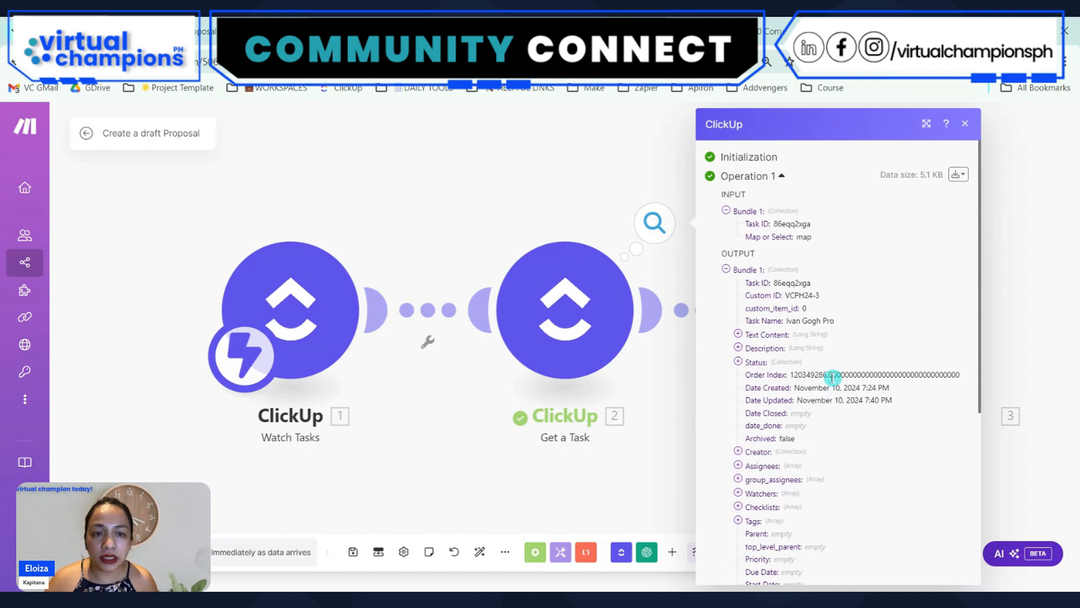
Examine the raw output bundle of the Get a Task run for the task's custom fields, and close the output
{"action": "left_click", "coordinate": [963, 177]}
{"action": "left_click", "coordinate": [914, 219]}
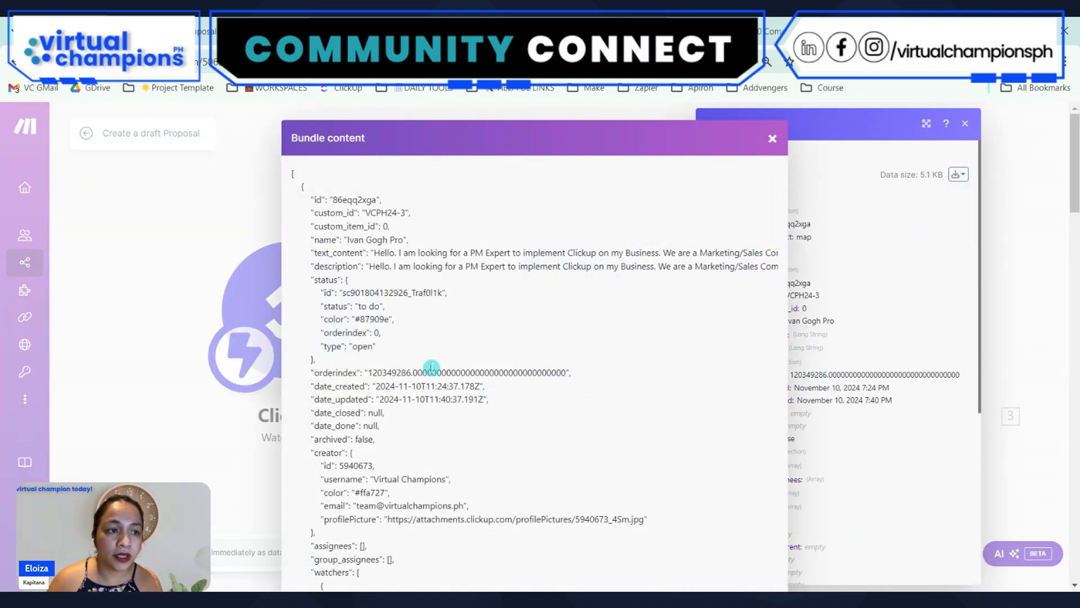
{"action": "scroll", "coordinate": [495, 324], "scroll_direction": "down", "scroll_amount": 15}
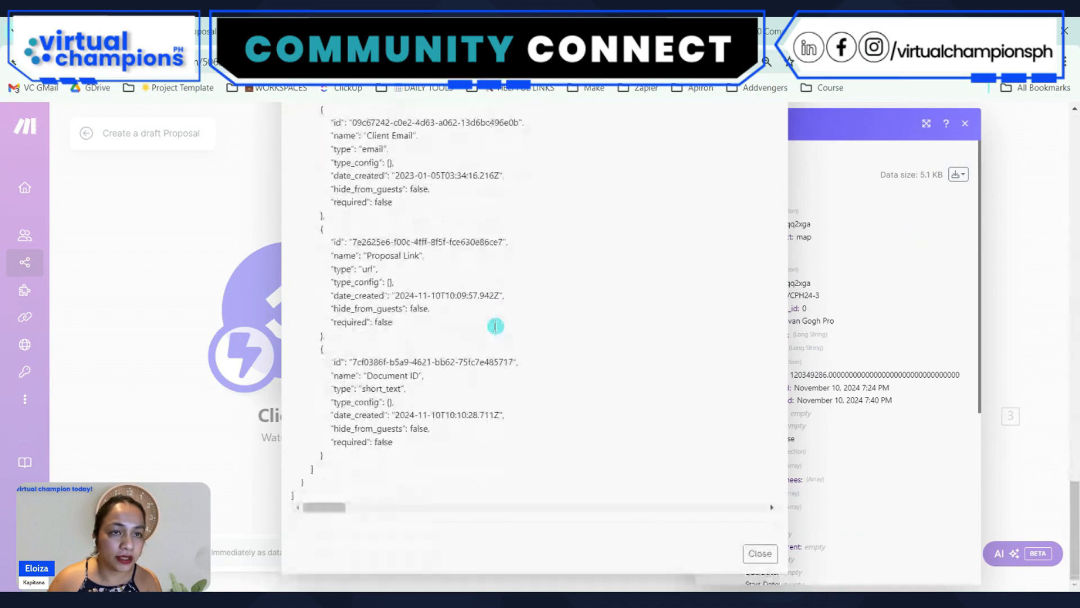
{"action": "scroll", "coordinate": [495, 326], "scroll_direction": "up", "scroll_amount": 15}
{"action": "left_click", "coordinate": [1046, 241]}
{"action": "left_click", "coordinate": [1001, 283]}
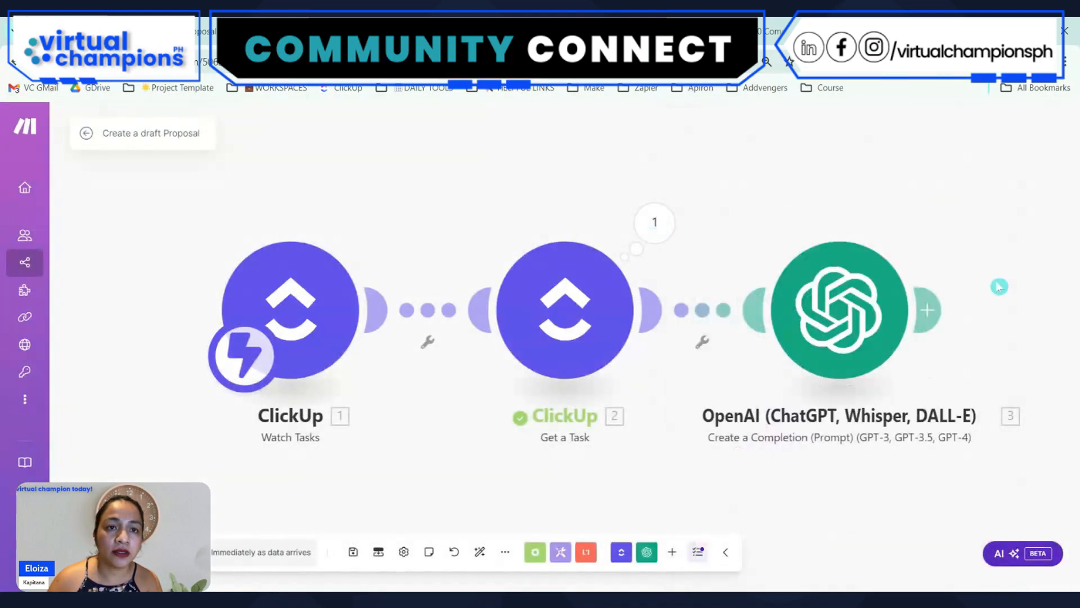
Search the mappable items for "client" and map the Client Name custom field beneath the Client name line in the OpenAI prompt
{"action": "left_click_drag", "start_coordinate": [926, 198], "coordinate": [696, 196]}
{"action": "left_click", "coordinate": [589, 327]}
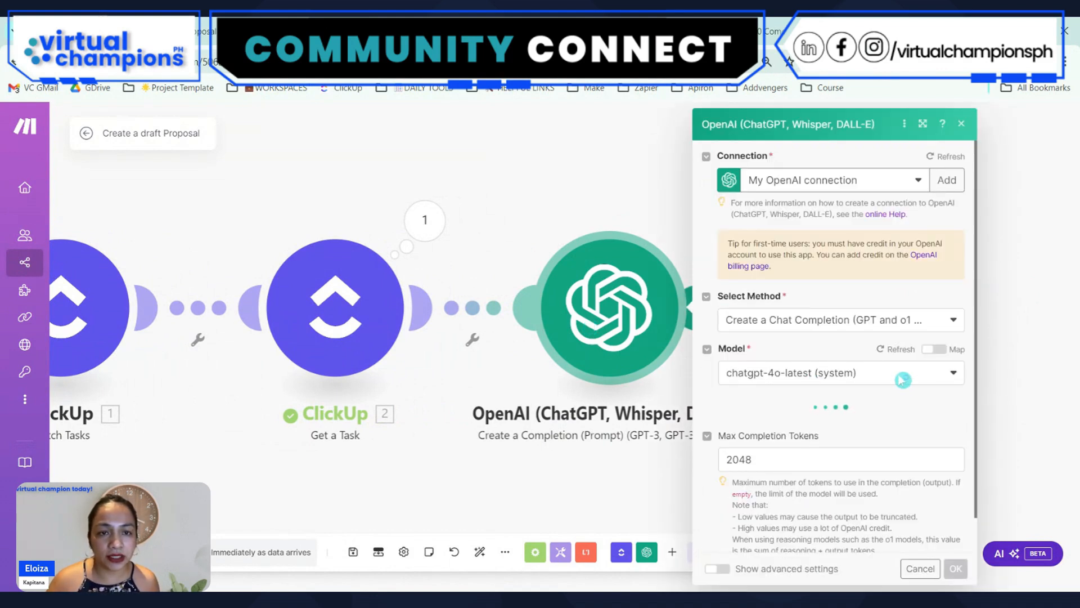
{"action": "scroll", "coordinate": [859, 437], "scroll_direction": "down", "scroll_amount": 4}
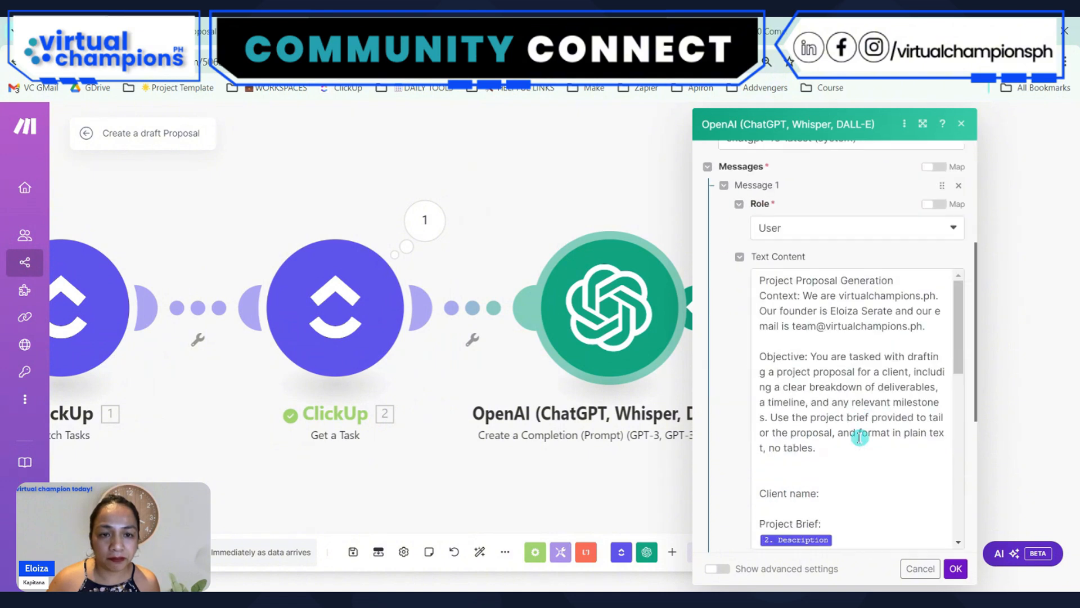
{"action": "left_click", "coordinate": [808, 509]}
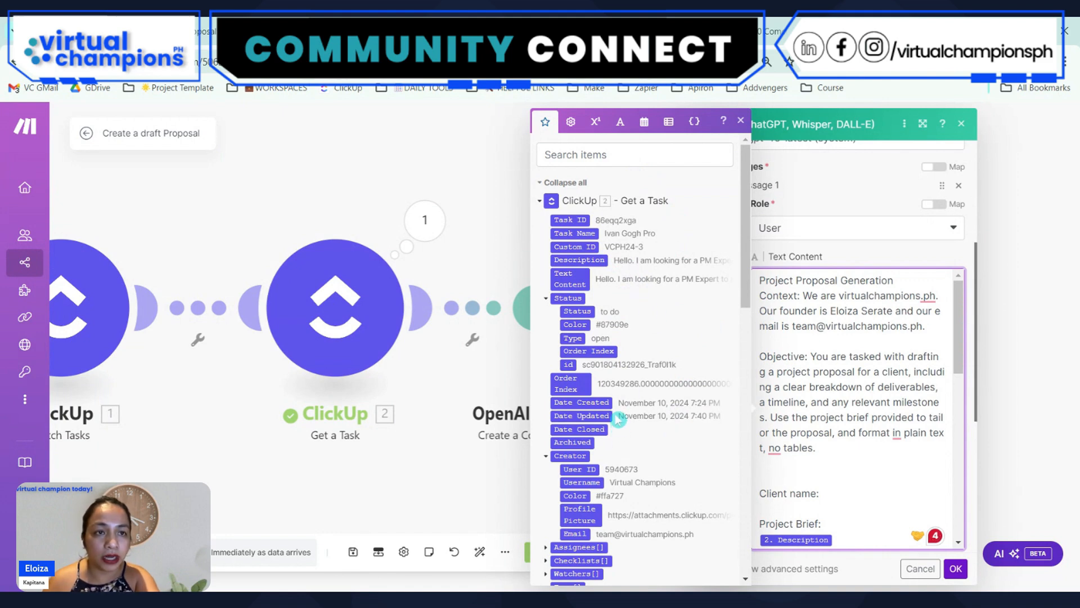
{"action": "left_click", "coordinate": [589, 159]}
{"action": "type", "text": "client"}
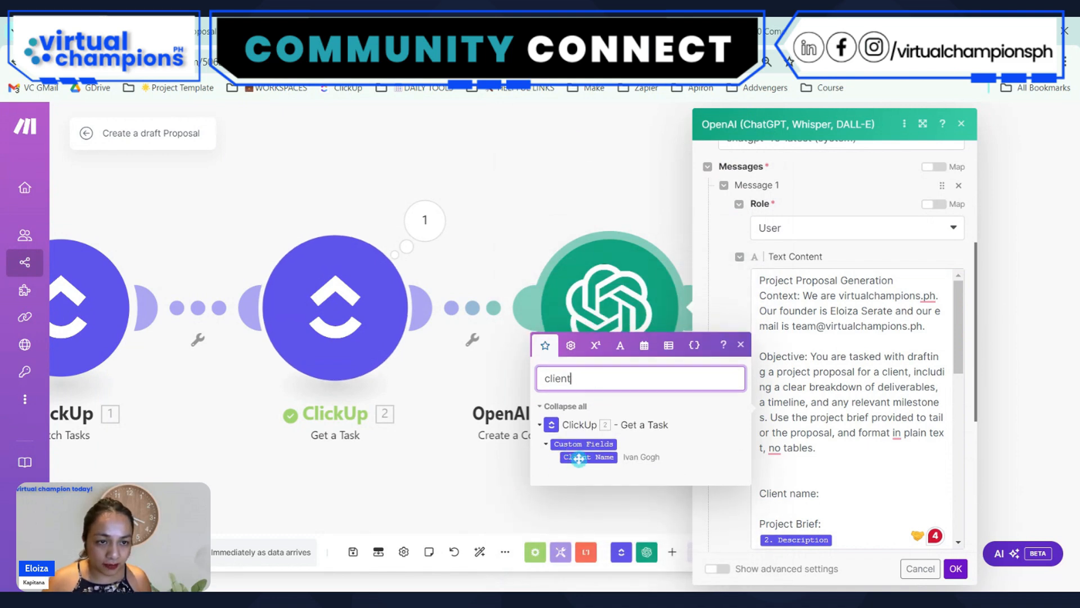
{"action": "left_click", "coordinate": [830, 506]}
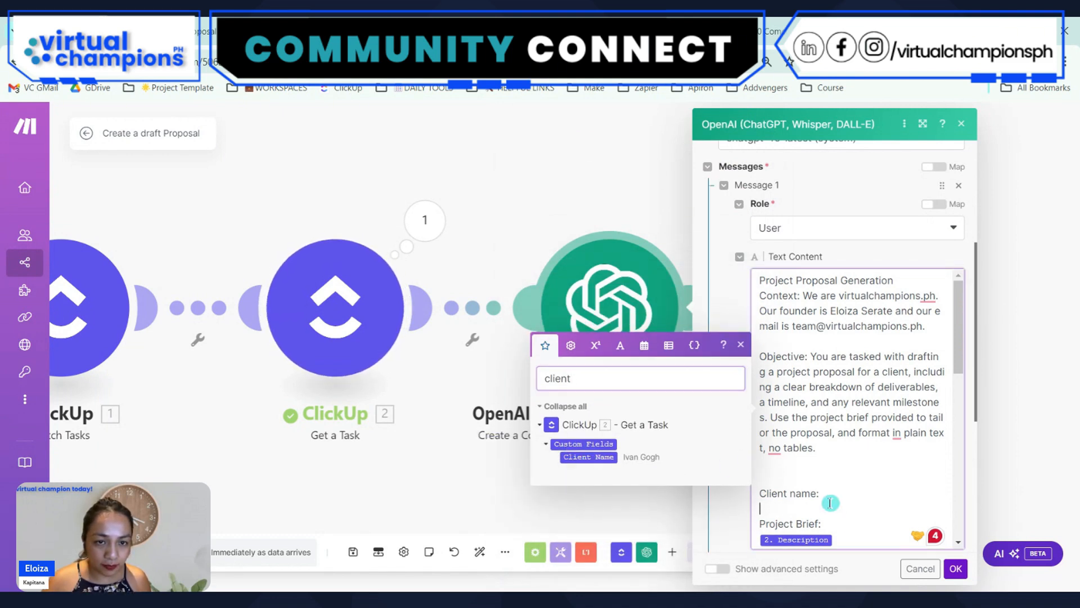
{"action": "left_click", "coordinate": [589, 457]}
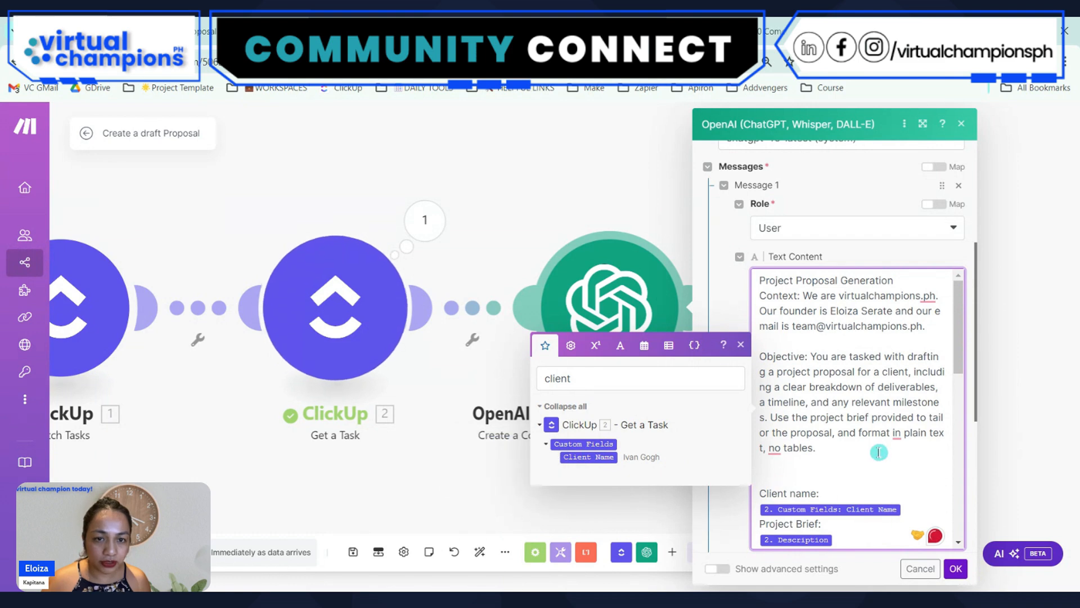
Review the prompt's remaining proposal structure and formatting instructions, and accept the OpenAI completion module's settings
{"action": "scroll", "coordinate": [877, 421], "scroll_direction": "down", "scroll_amount": 4}
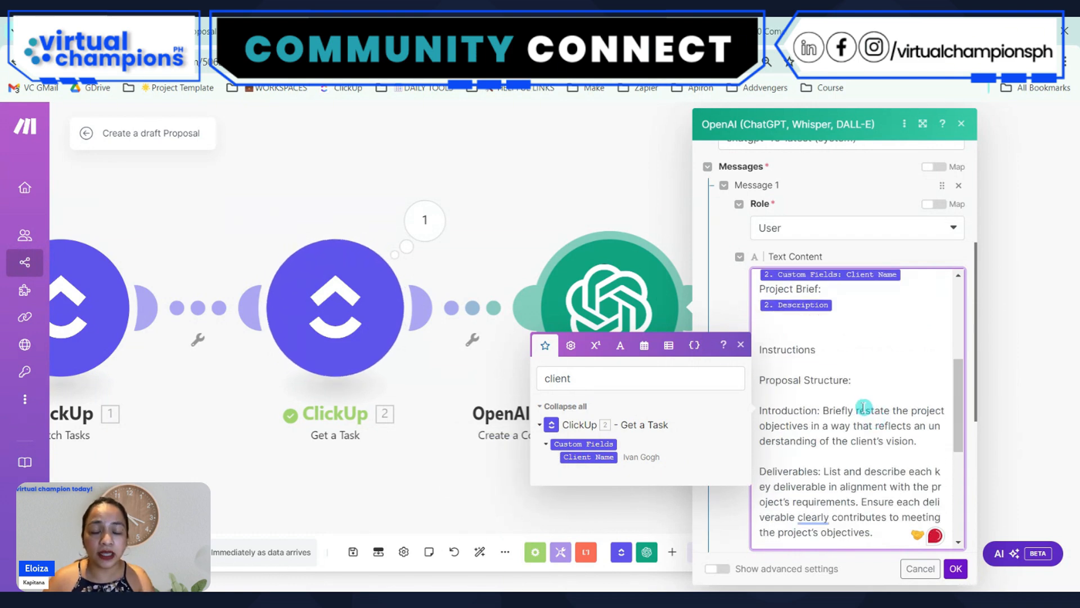
{"action": "left_click", "coordinate": [740, 347]}
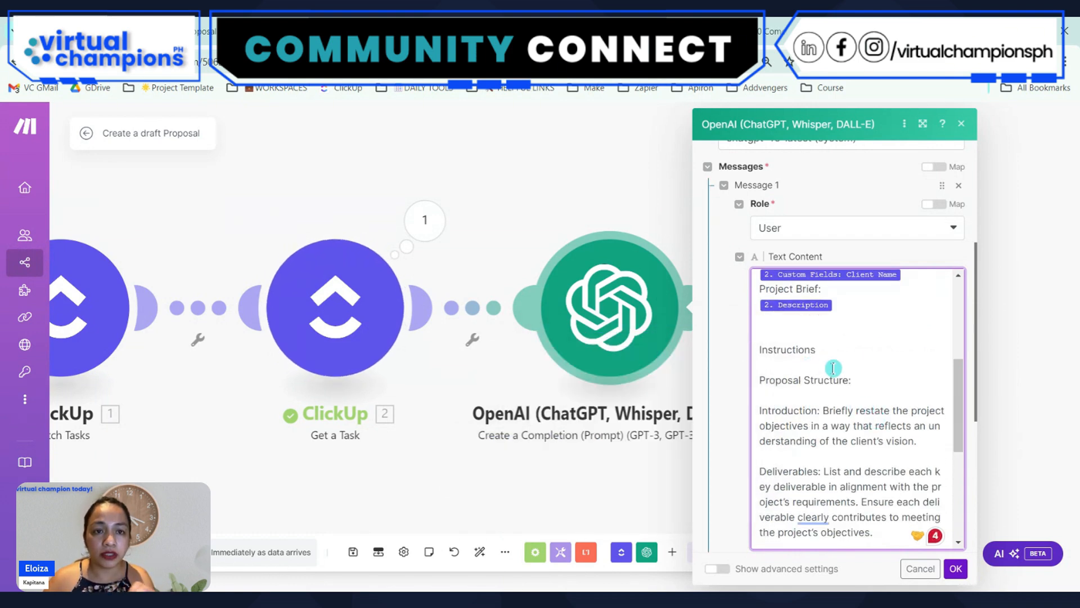
{"action": "scroll", "coordinate": [849, 411], "scroll_direction": "down", "scroll_amount": 5}
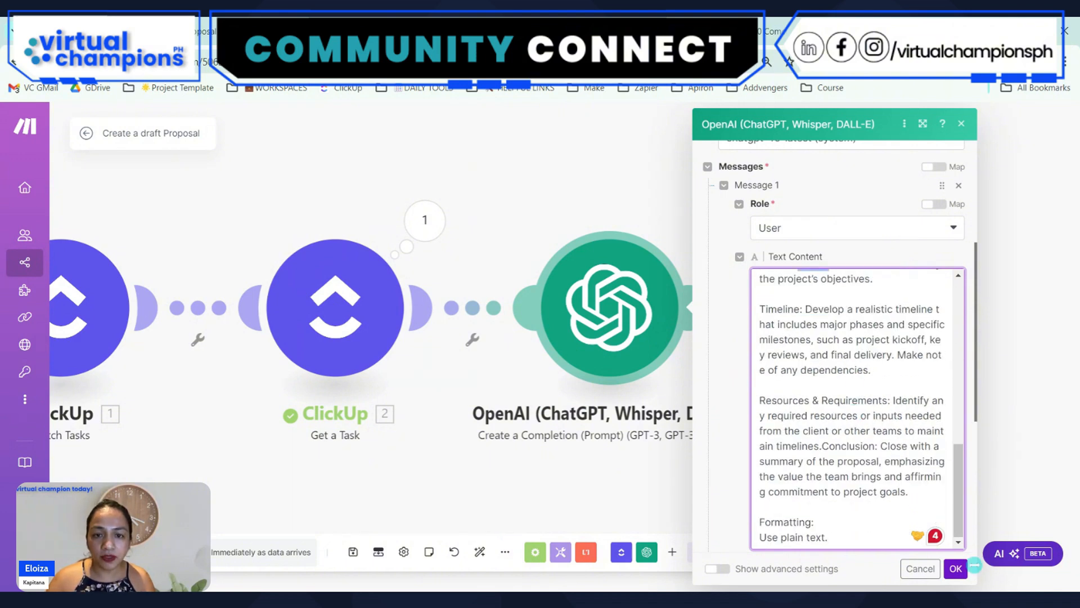
{"action": "left_click", "coordinate": [957, 572]}
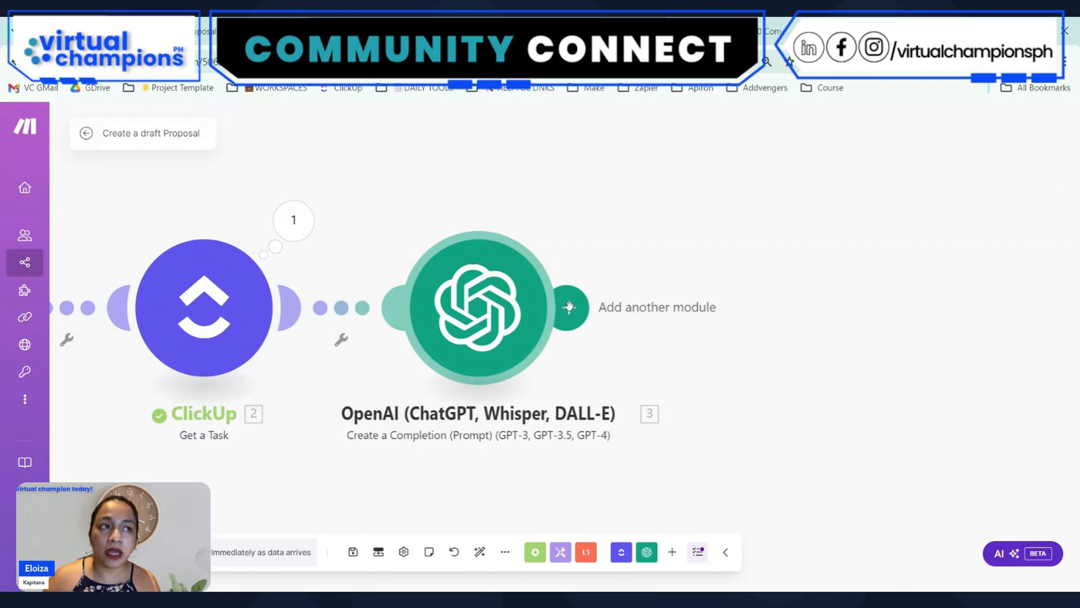
Add an OpenAI Message an Assistant module after the Create a Completion module
{"action": "left_click", "coordinate": [570, 306]}
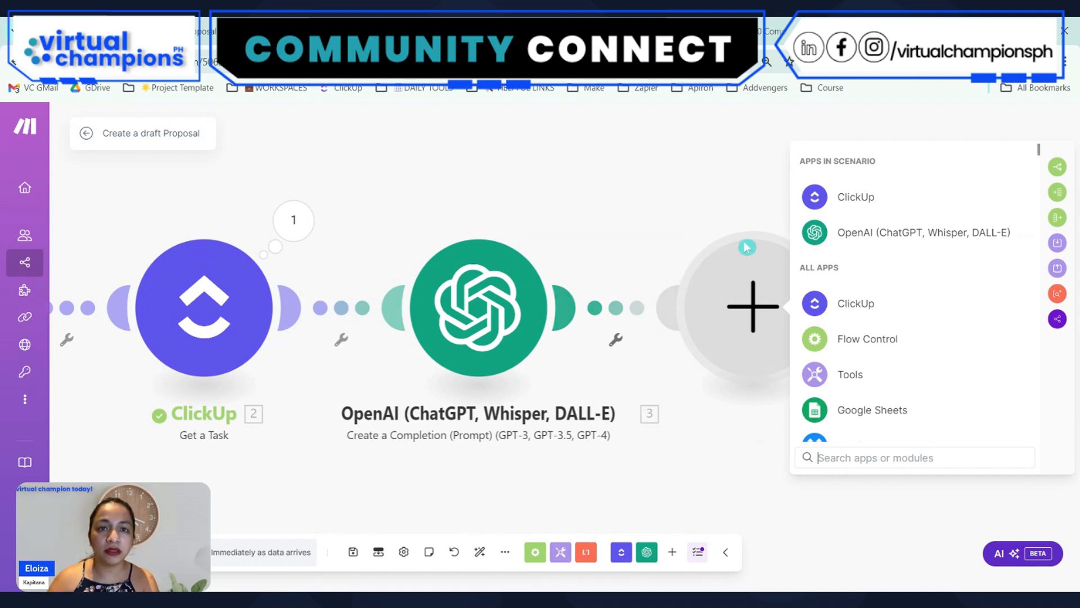
{"action": "left_click", "coordinate": [867, 233]}
{"action": "left_click", "coordinate": [912, 301]}
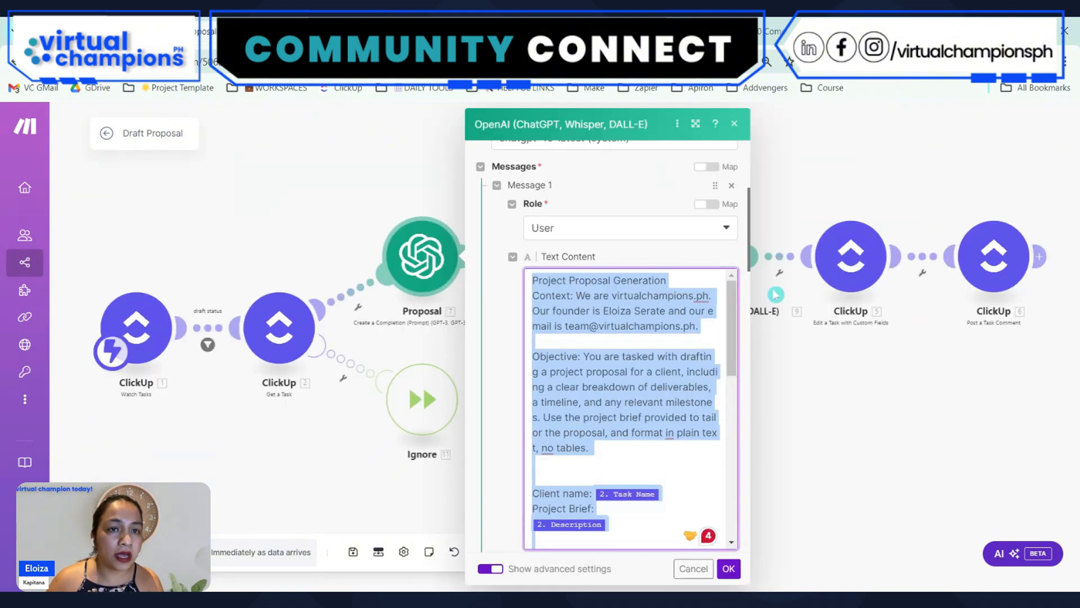
Copy the whole message of the OpenAI module named "plain" in the Draft Proposal scenario
{"action": "left_click", "coordinate": [728, 568]}
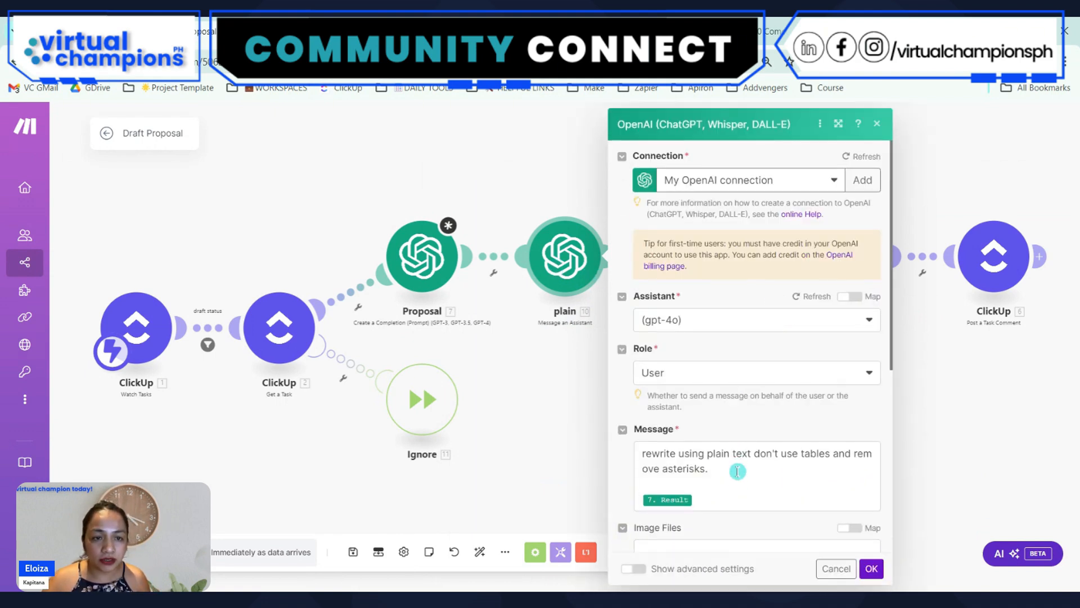
{"action": "left_click", "coordinate": [759, 492]}
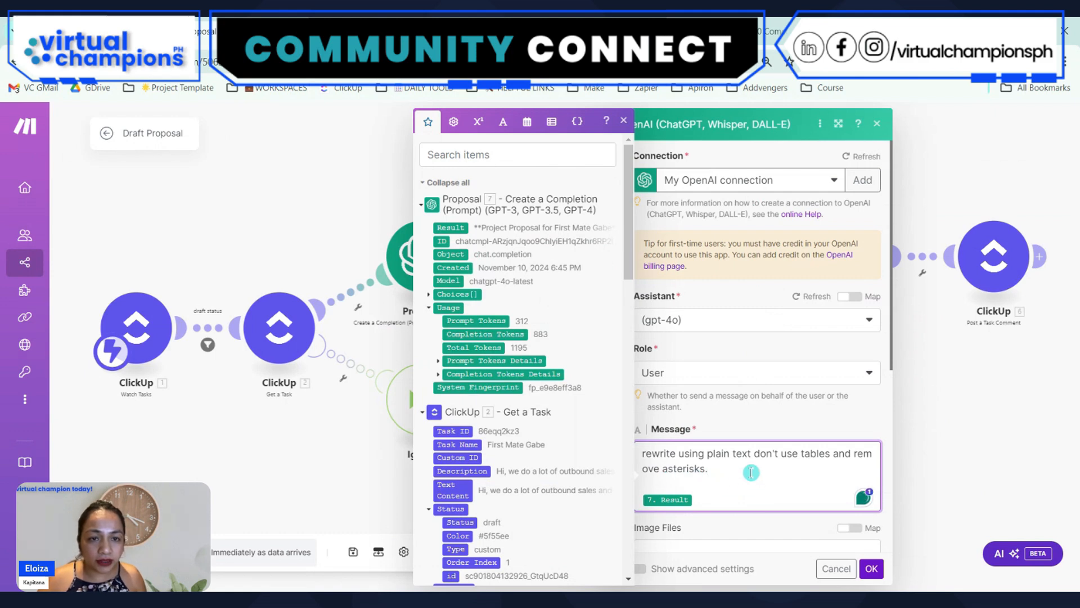
{"action": "key", "text": "ctrl+a"}
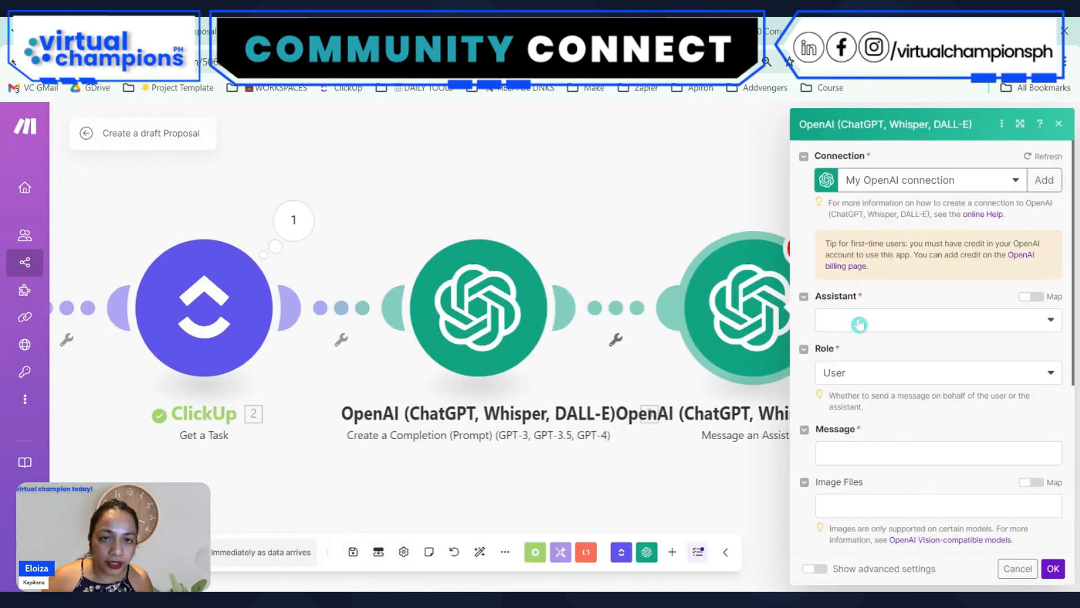
Set the new module's Assistant to (gpt-4o) and paste the message "rewrite using plain text don't use tables and remove asterisks." with its result reference
{"action": "left_click", "coordinate": [859, 325]}
{"action": "left_click", "coordinate": [866, 340]}
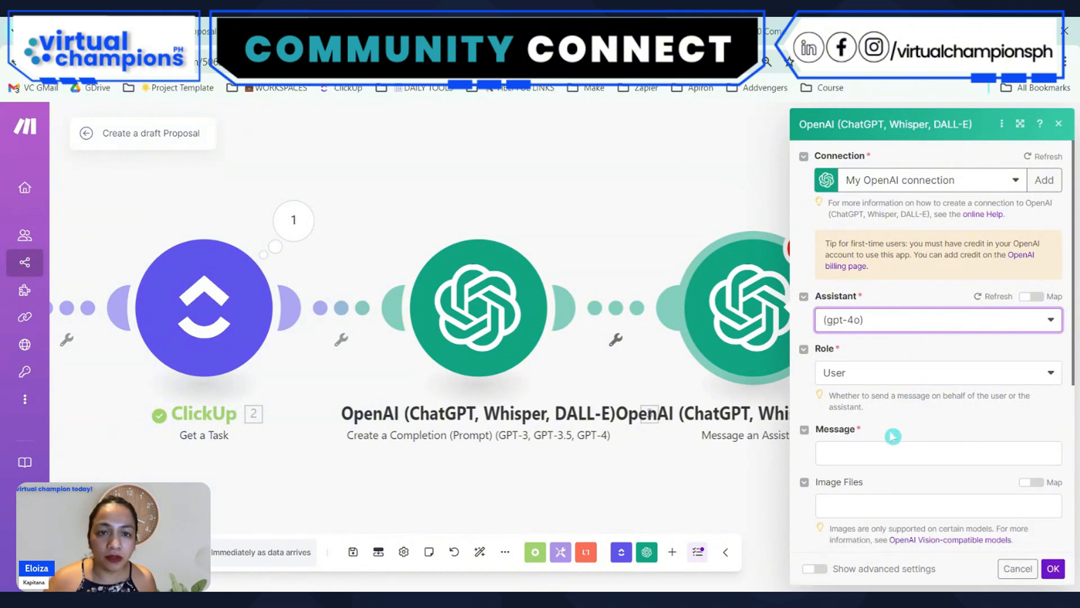
{"action": "left_click", "coordinate": [853, 446]}
{"action": "type", "text": "rewrite using plain text don't use tables and remove asterisks.  7.result"}
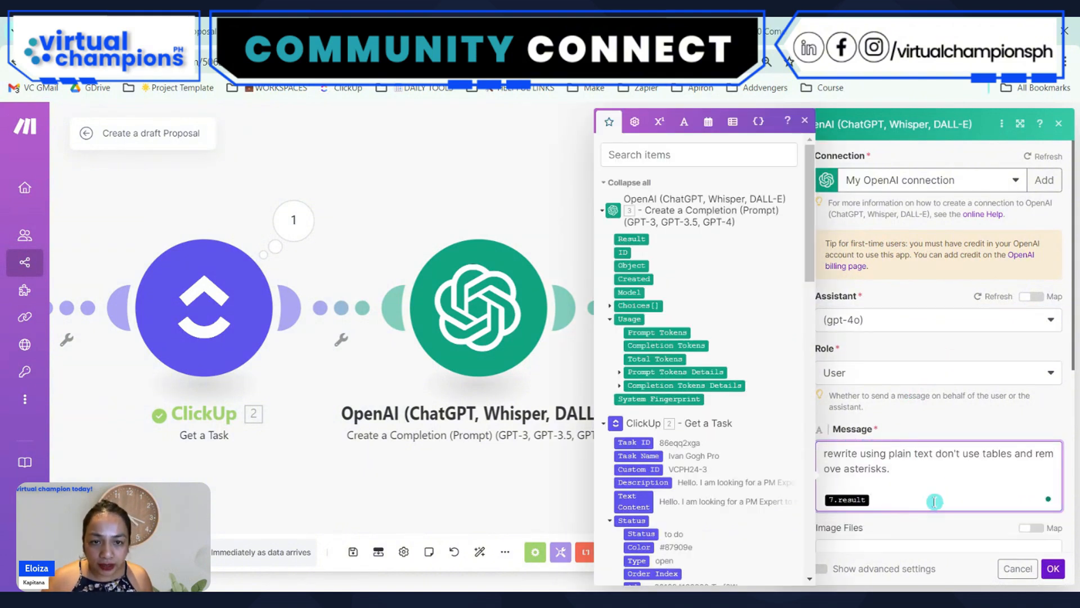
Replace the pasted 7.result reference with the Result of OpenAI Create a Completion below the message text, and accept the module settings
{"action": "key", "text": "BackSpace"}
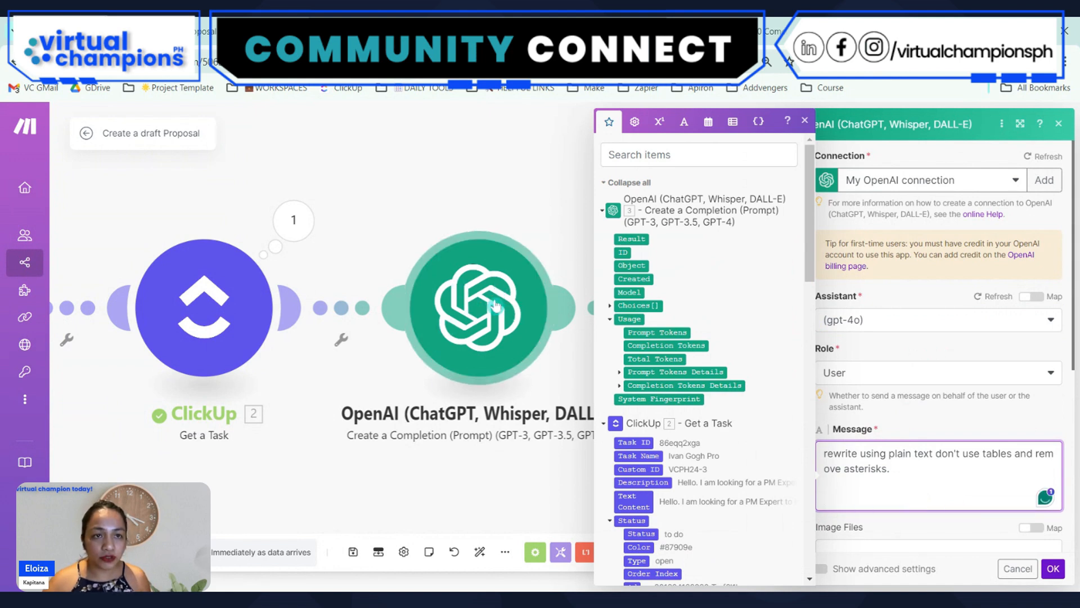
{"action": "left_click", "coordinate": [650, 152]}
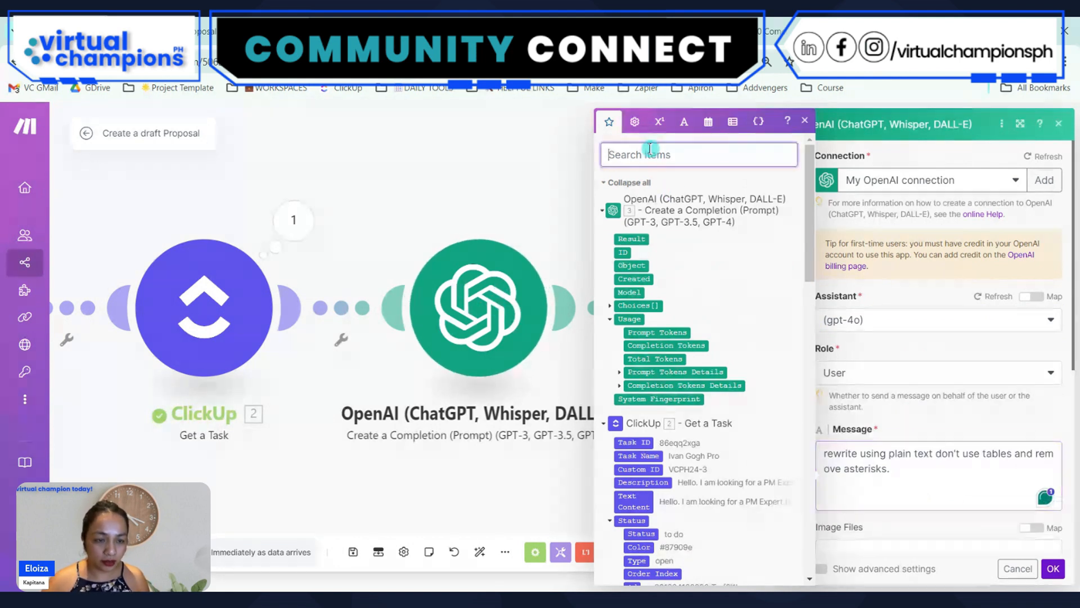
{"action": "type", "text": "result"}
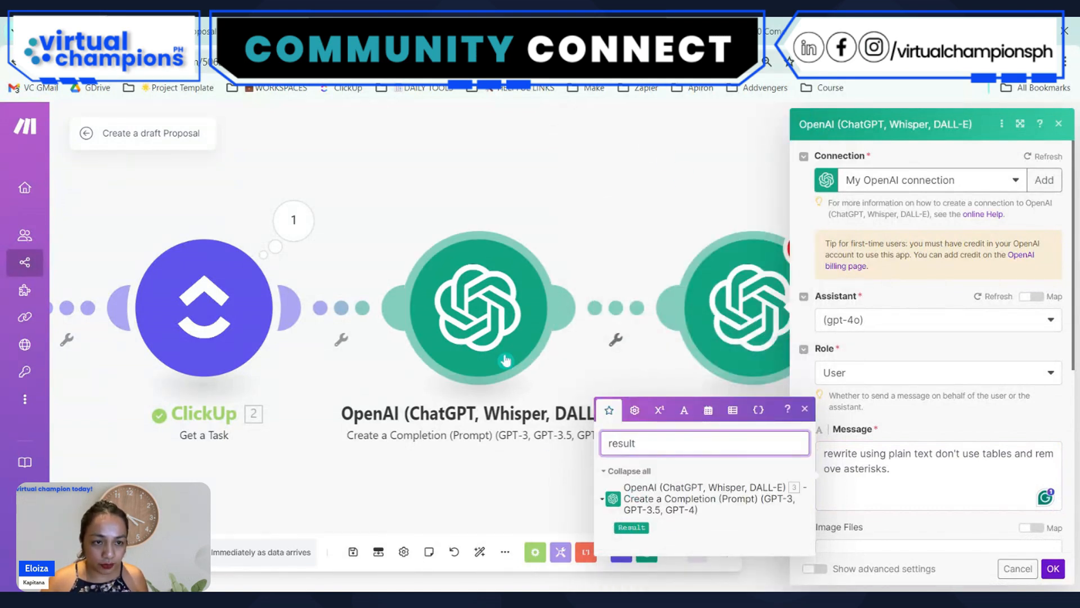
{"action": "left_click", "coordinate": [927, 463]}
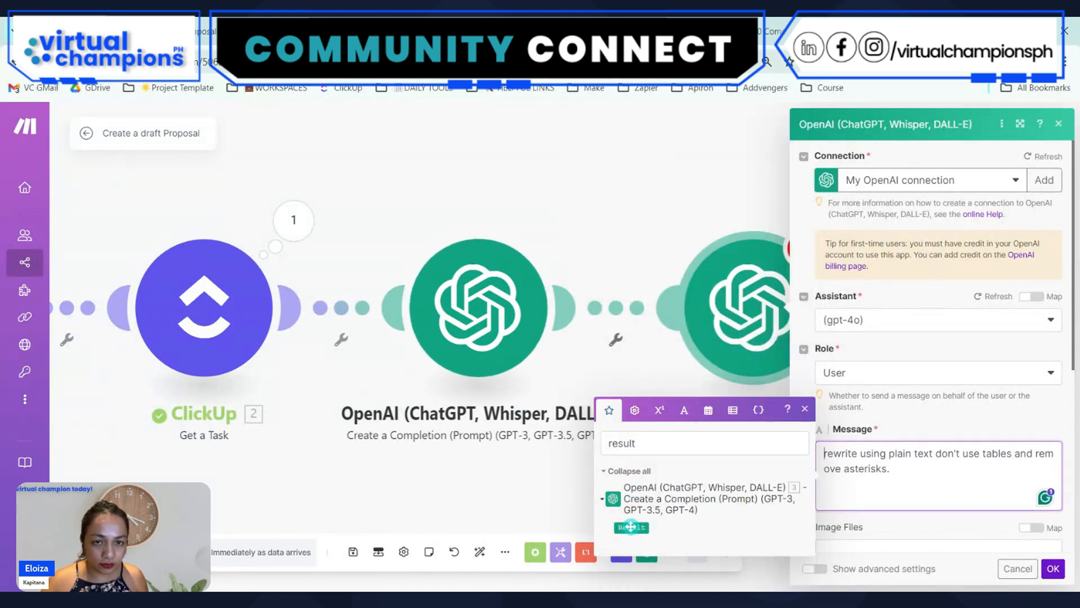
{"action": "left_click", "coordinate": [915, 485]}
{"action": "key", "text": "Return"}
{"action": "key", "text": "Return"}
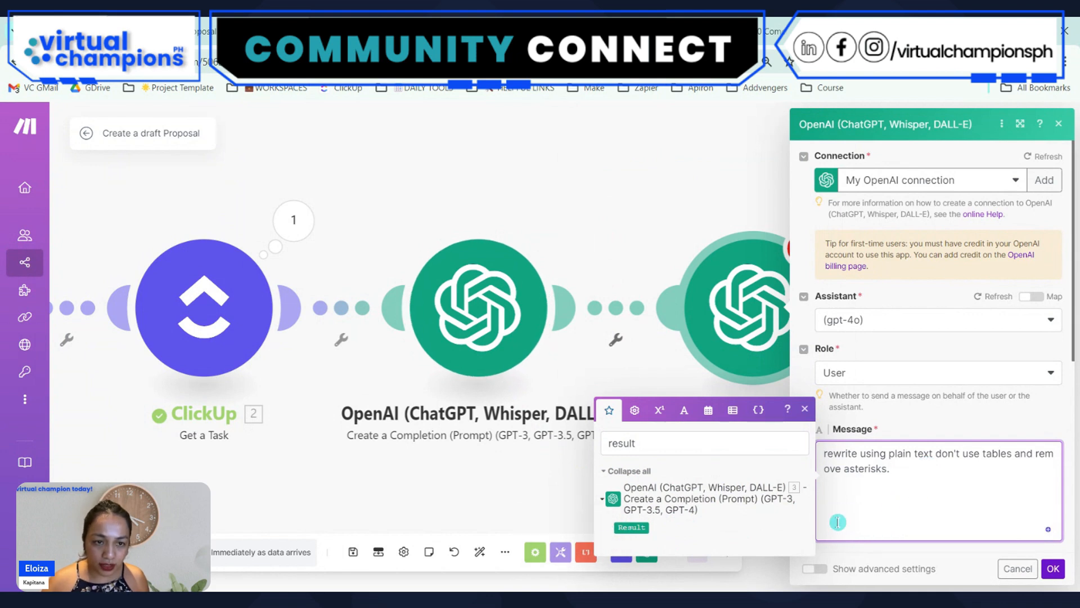
{"action": "left_click", "coordinate": [632, 527]}
{"action": "left_click", "coordinate": [1052, 568]}
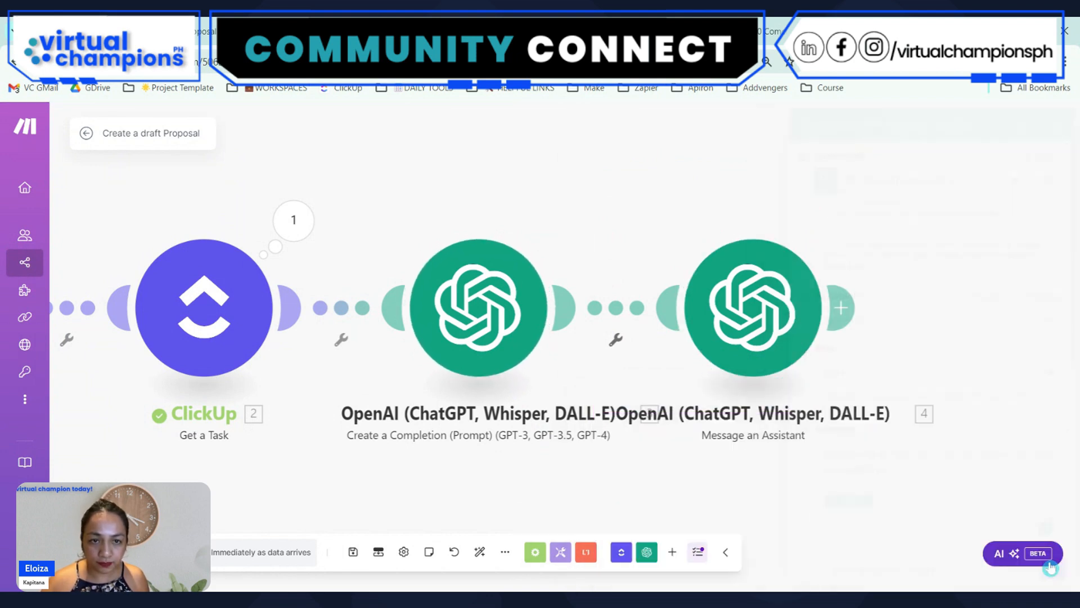
Add another OpenAI Message an Assistant module at the end of the Create a draft Proposal scenario
{"action": "left_click_drag", "start_coordinate": [936, 315], "coordinate": [725, 310]}
{"action": "left_click", "coordinate": [827, 303]}
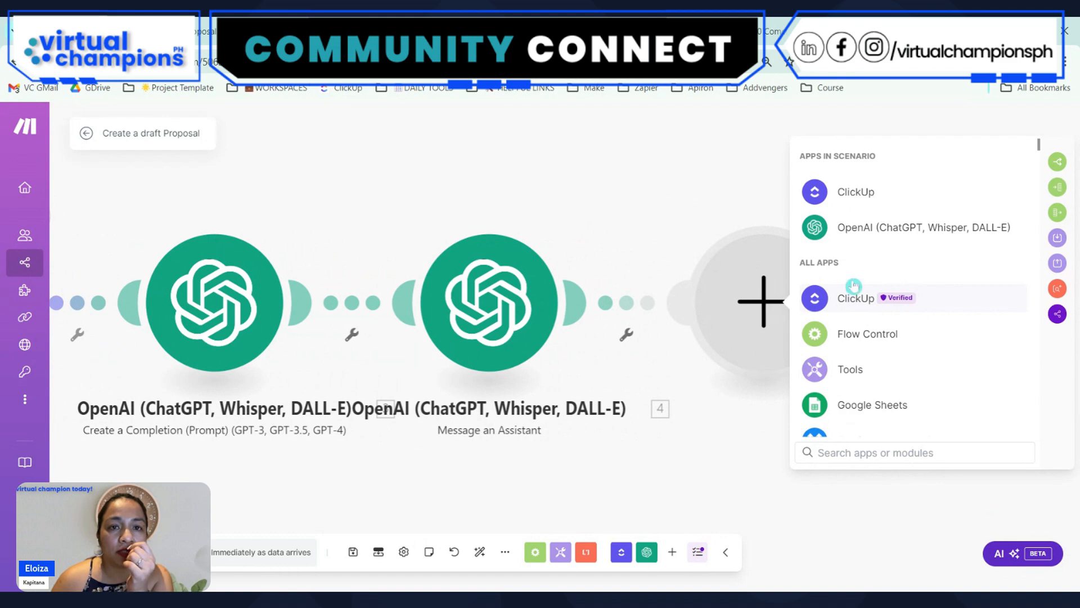
{"action": "left_click", "coordinate": [851, 225]}
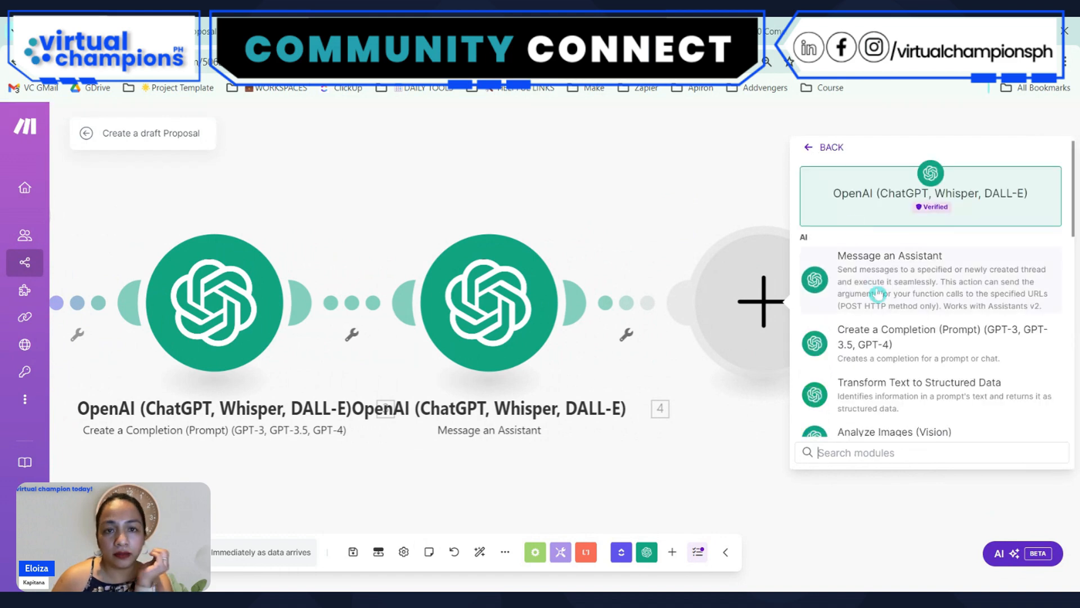
{"action": "left_click", "coordinate": [878, 293]}
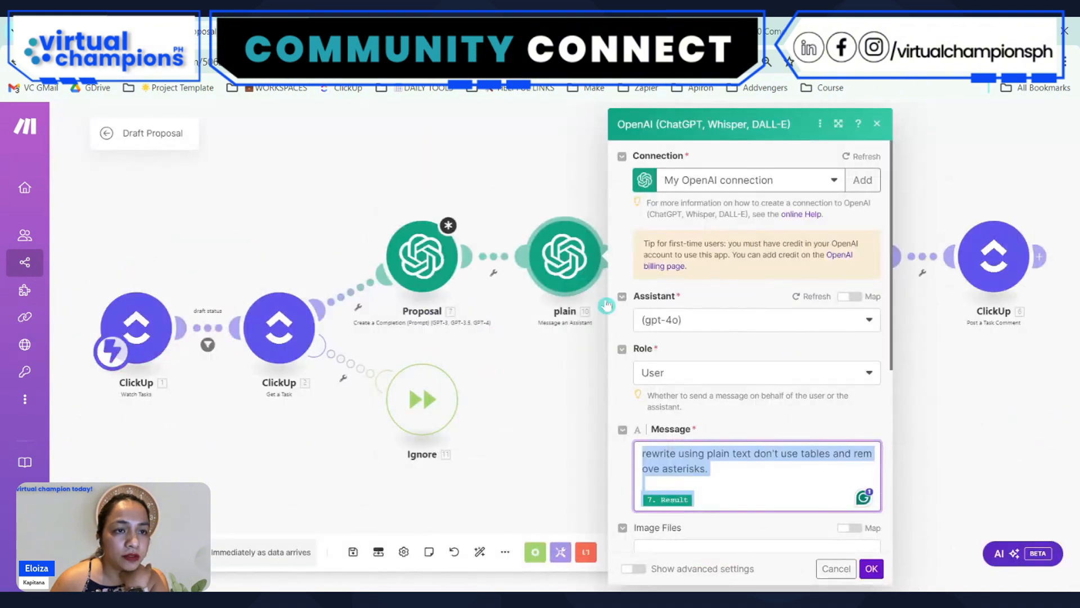
Copy the whole project value estimation message of the OpenAI module following "plain" in the Draft Proposal scenario
{"action": "left_click", "coordinate": [590, 401]}
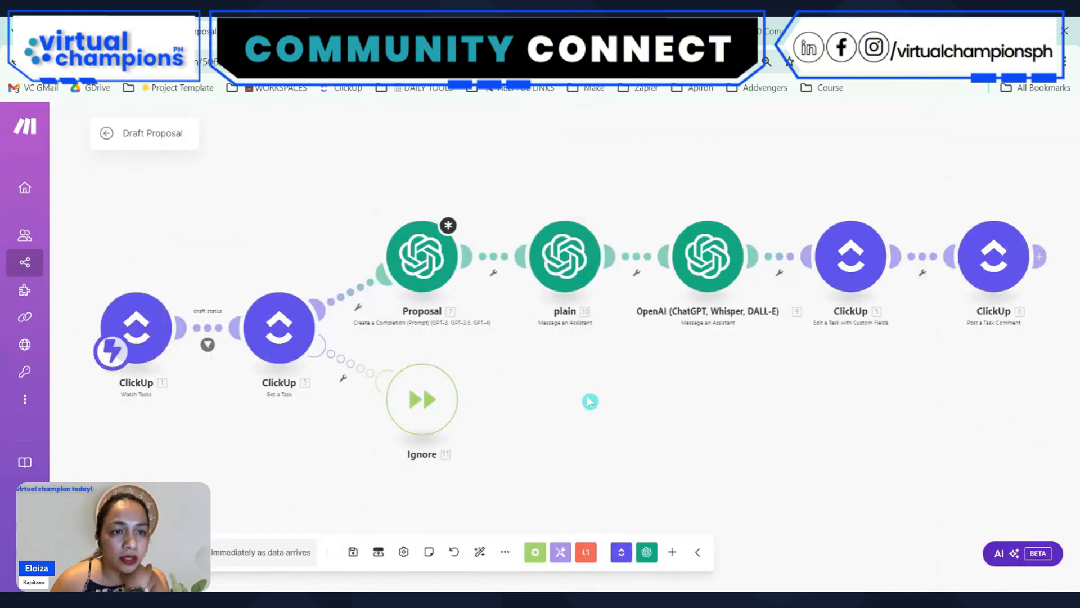
{"action": "left_click", "coordinate": [668, 266]}
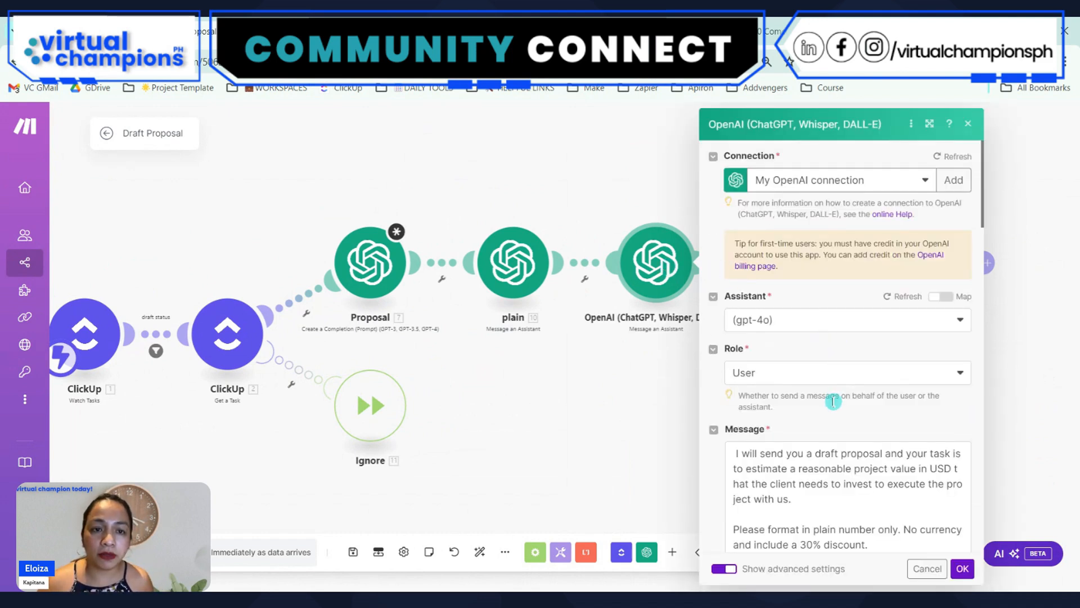
{"action": "scroll", "coordinate": [833, 402], "scroll_direction": "down", "scroll_amount": 4}
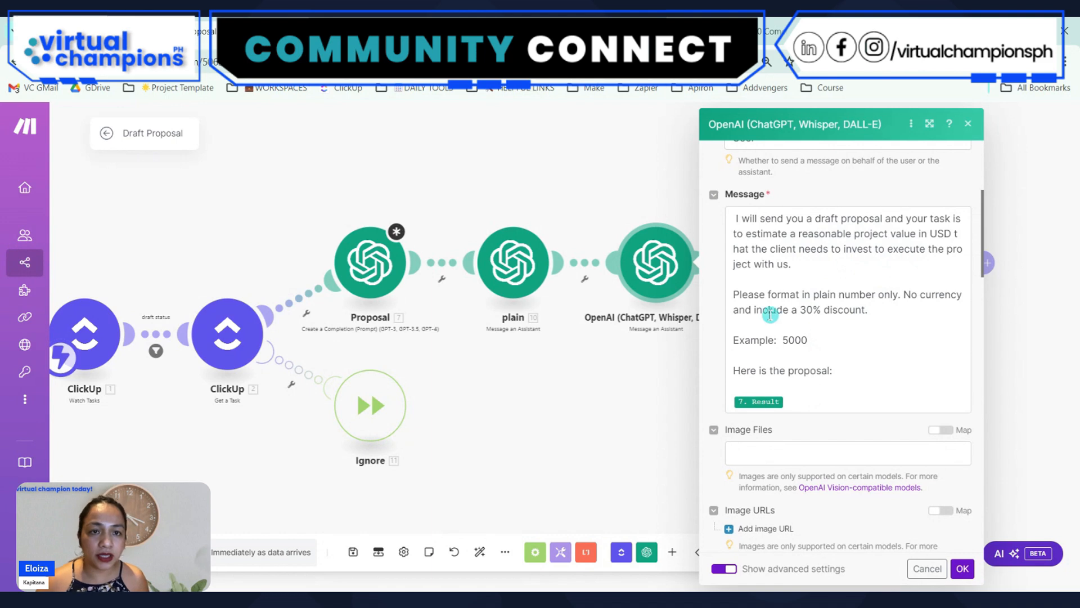
{"action": "left_click_drag", "start_coordinate": [819, 343], "coordinate": [731, 338]}
{"action": "left_click", "coordinate": [883, 330]}
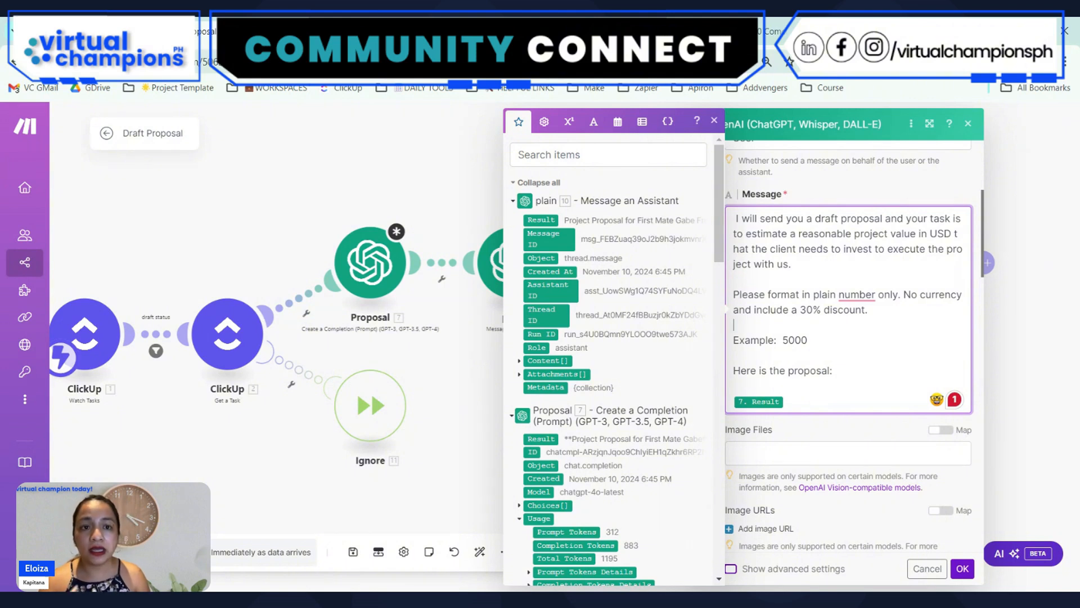
{"action": "key", "text": "ctrl+a"}
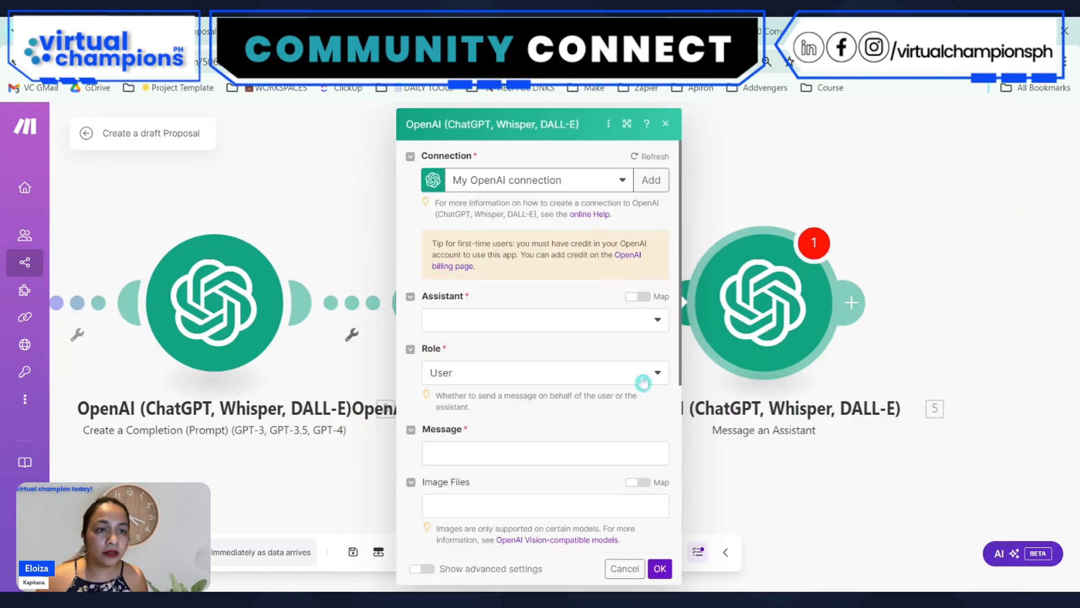
Set the new module's Assistant to (gpt-4o) and paste the copied project value estimation prompt as its message
{"action": "left_click", "coordinate": [472, 322]}
{"action": "left_click", "coordinate": [481, 341]}
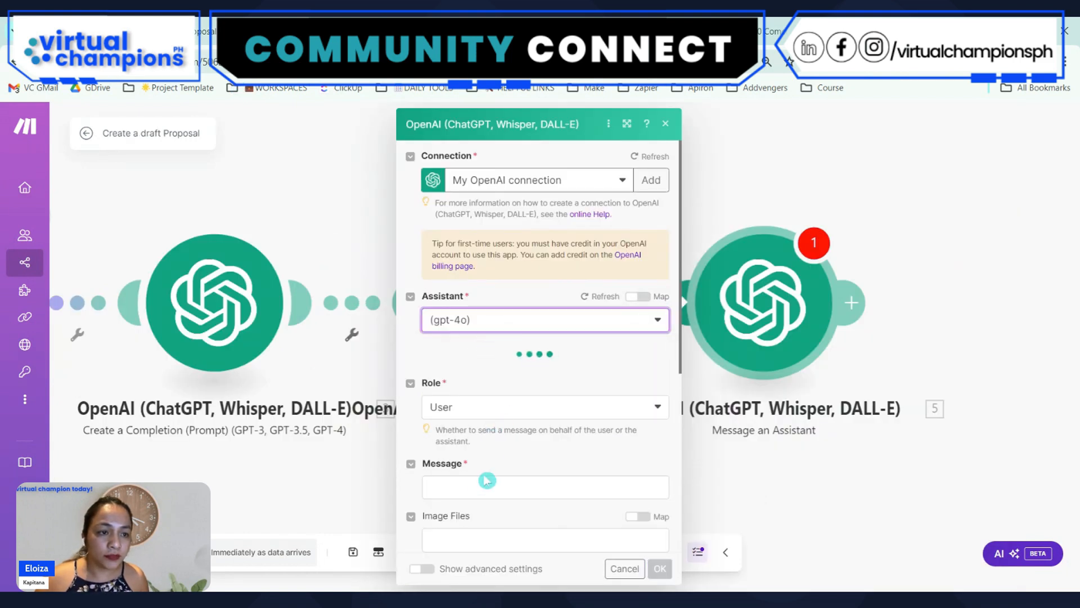
{"action": "left_click", "coordinate": [538, 487]}
{"action": "type", "text": "I will send you a draft proposal and your task is to estimate a reasonable project value in USD that the client needs to invest to execute the project with us.  Please format in plain number only. No currency and include a 30% discount.  Example:  5000  Here is the proposal:  {{7.result}}"}
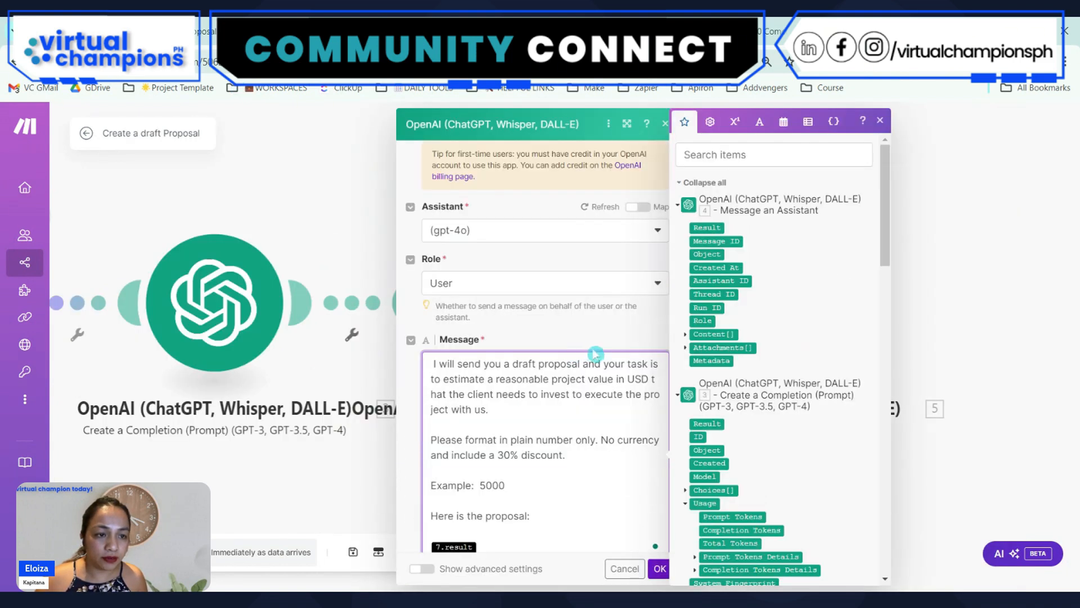
Replace the pasted 7.result reference with the Result of the preceding Message an Assistant module, and accept the module settings
{"action": "left_click", "coordinate": [491, 308]}
{"action": "key", "text": "BackSpace"}
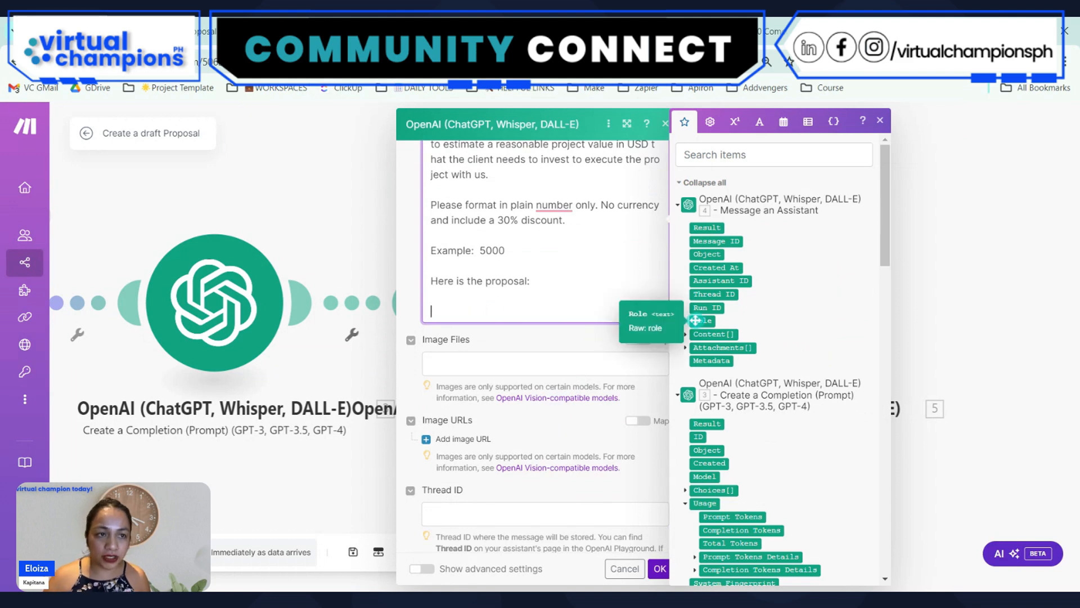
{"action": "left_click", "coordinate": [726, 154]}
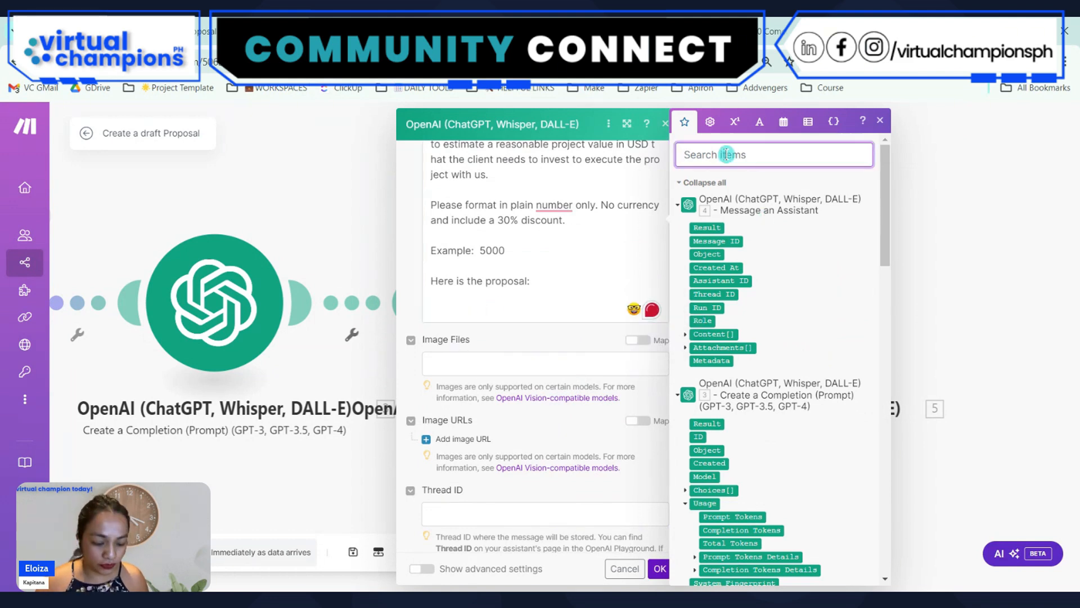
{"action": "type", "text": "res"}
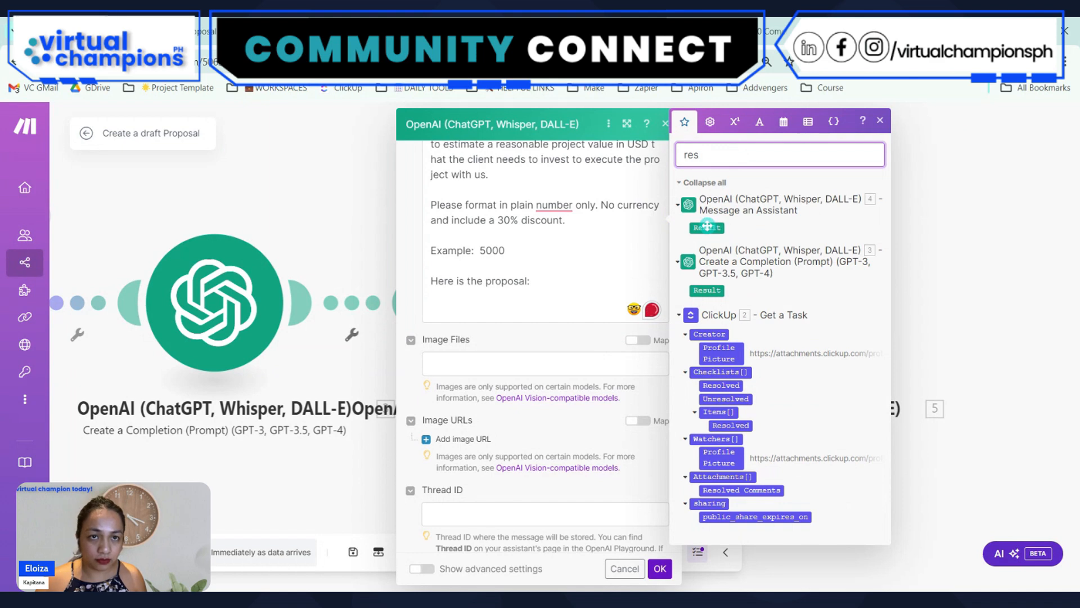
{"action": "left_click", "coordinate": [468, 514]}
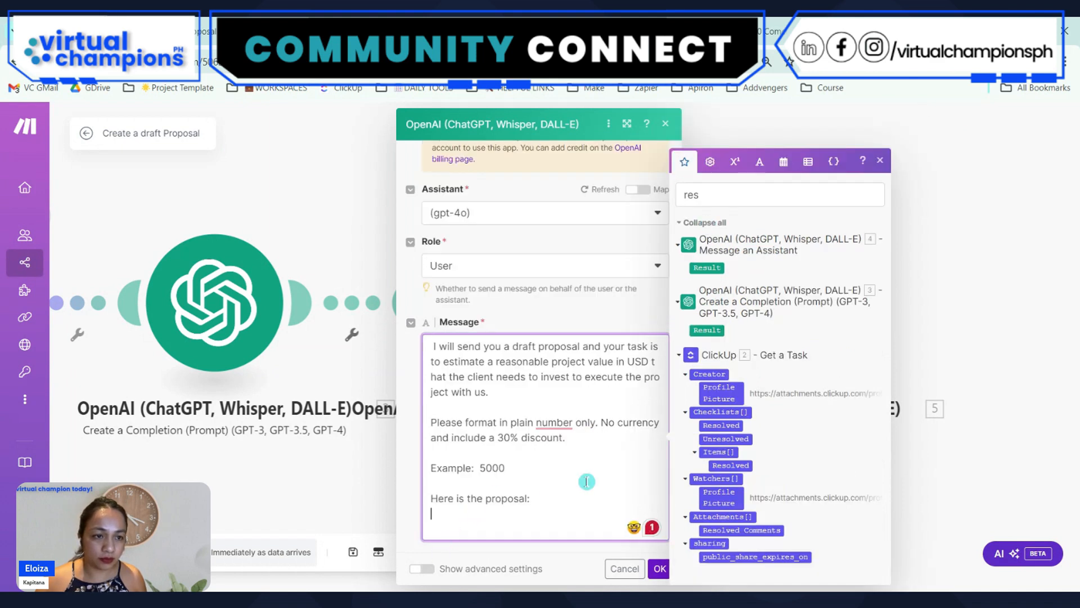
{"action": "left_click", "coordinate": [698, 262]}
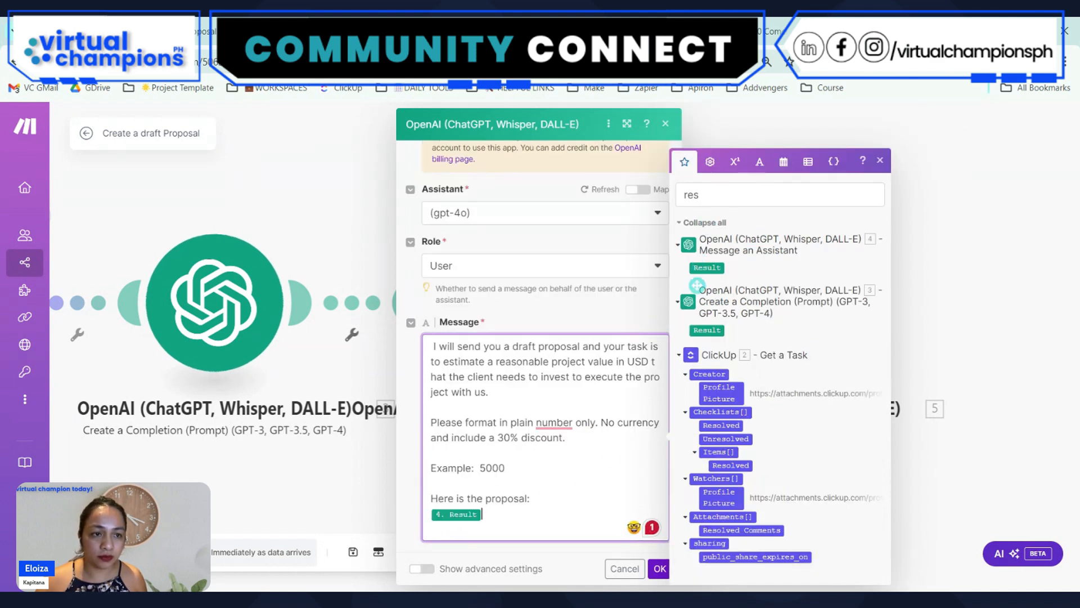
{"action": "left_click", "coordinate": [660, 570]}
Rename the OpenAI Create a Completion module as "Proposal"
{"action": "left_click_drag", "start_coordinate": [919, 364], "coordinate": [943, 212]}
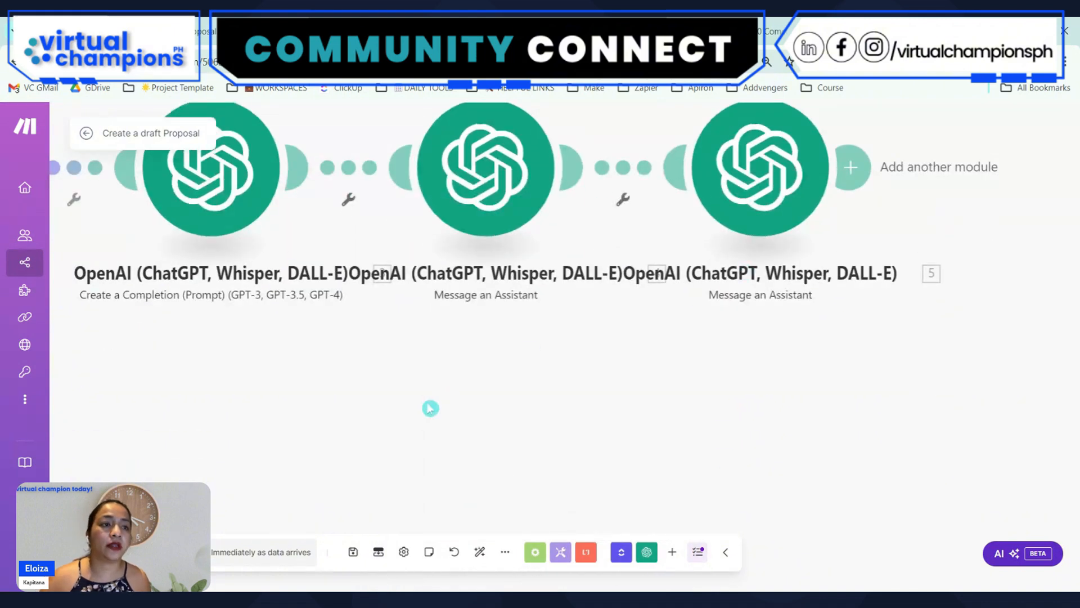
{"action": "left_click_drag", "start_coordinate": [429, 405], "coordinate": [632, 408]}
{"action": "left_click_drag", "start_coordinate": [496, 395], "coordinate": [600, 410]}
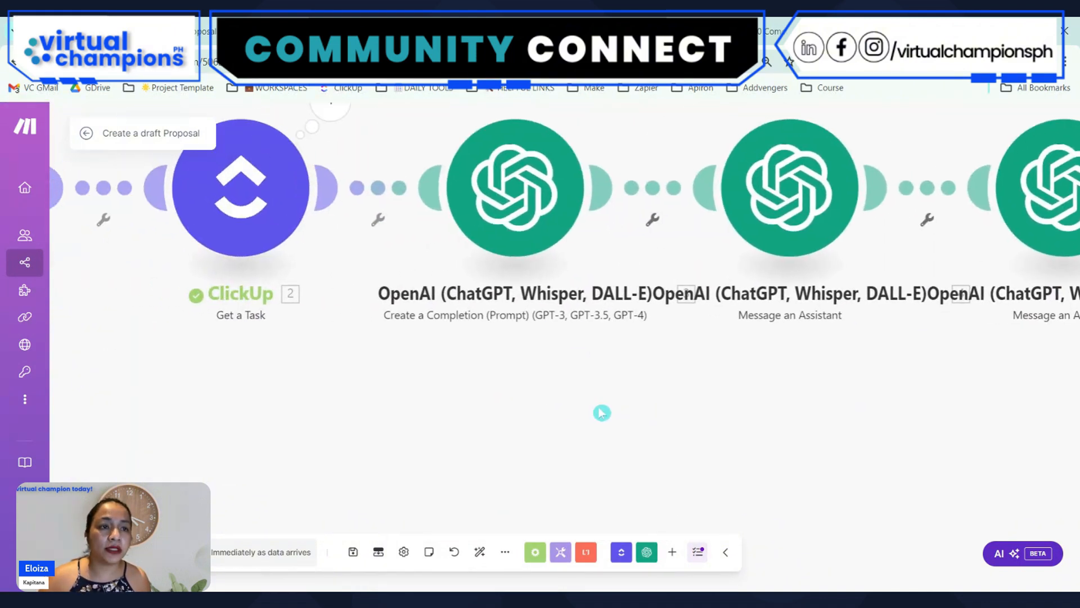
{"action": "right_click", "coordinate": [506, 191]}
{"action": "left_click", "coordinate": [551, 260]}
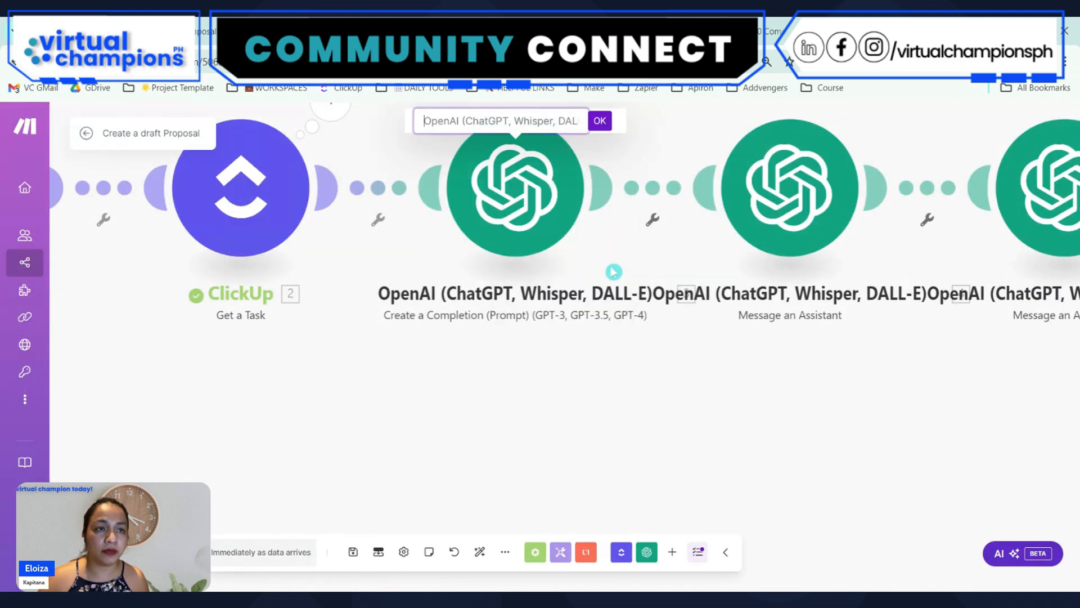
{"action": "type", "text": "Proposal"}
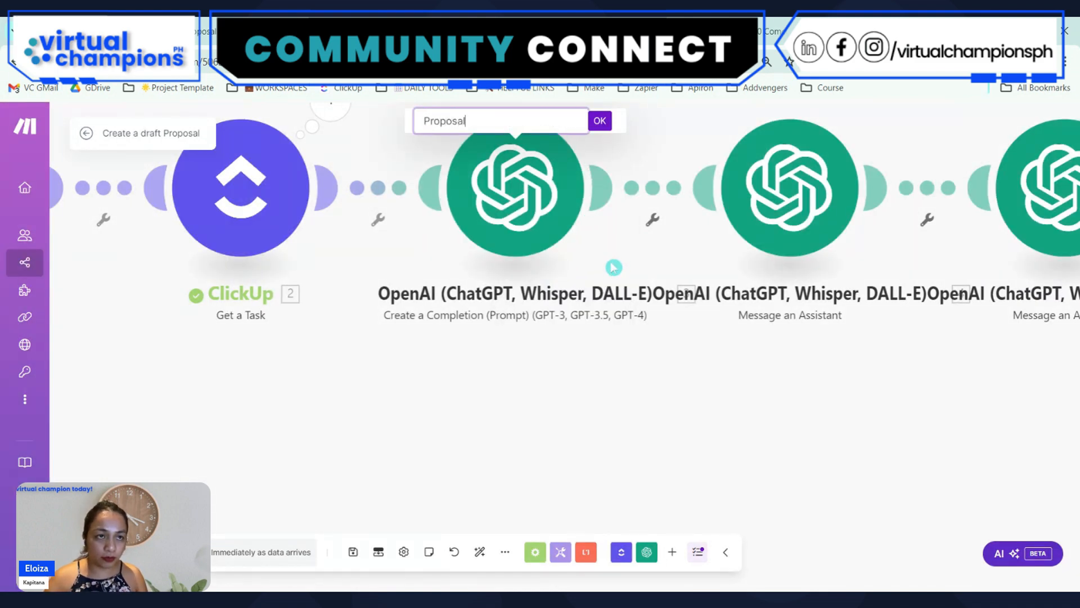
{"action": "key", "text": "Return"}
Rename the first OpenAI Message an Assistant module as "reformat"
{"action": "right_click", "coordinate": [803, 171]}
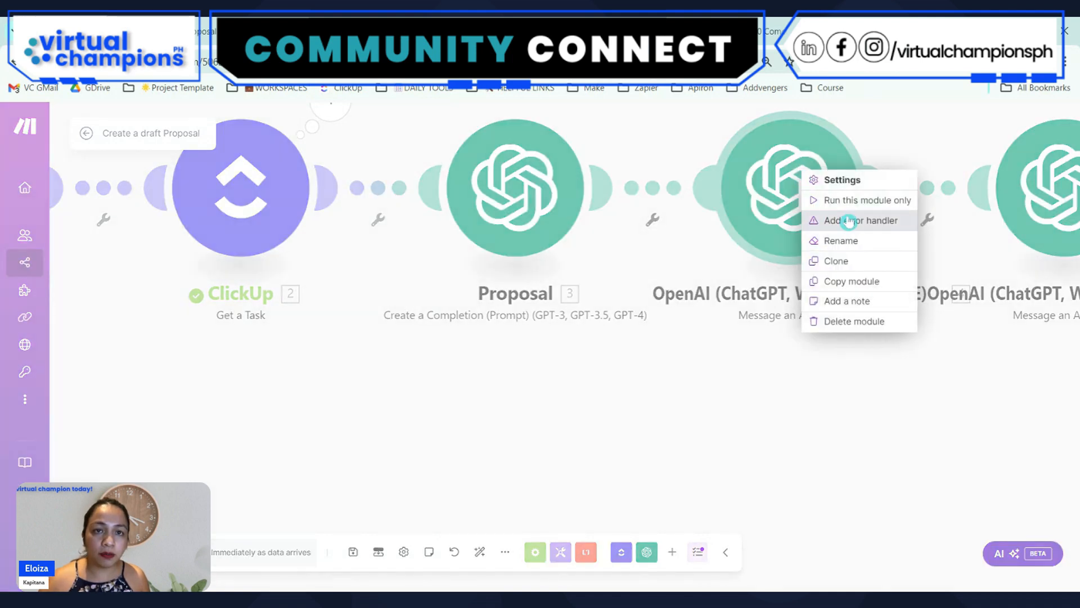
{"action": "left_click", "coordinate": [852, 243]}
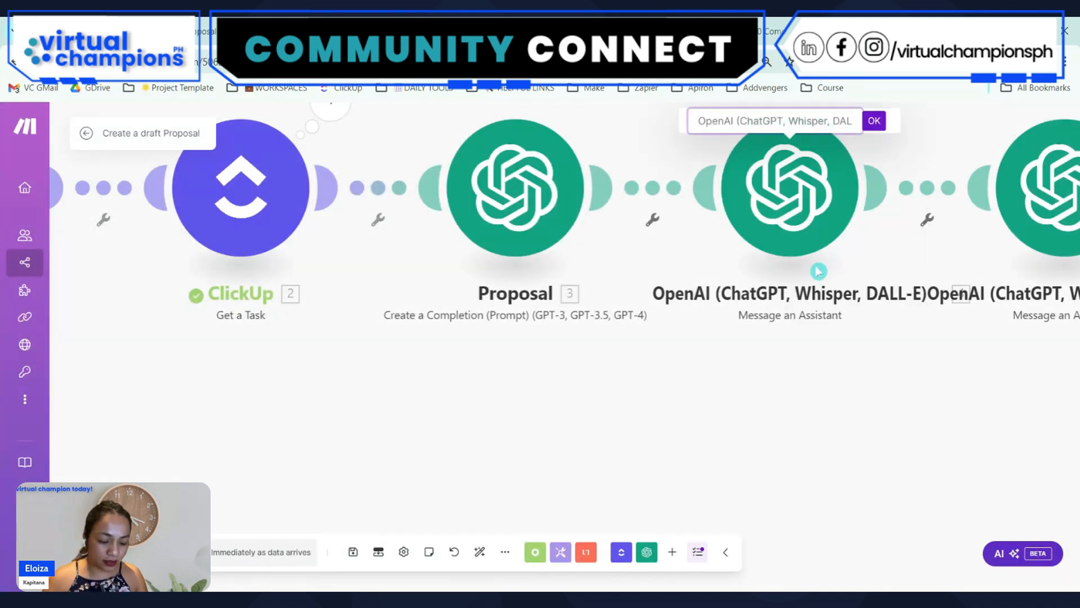
{"action": "type", "text": "req"}
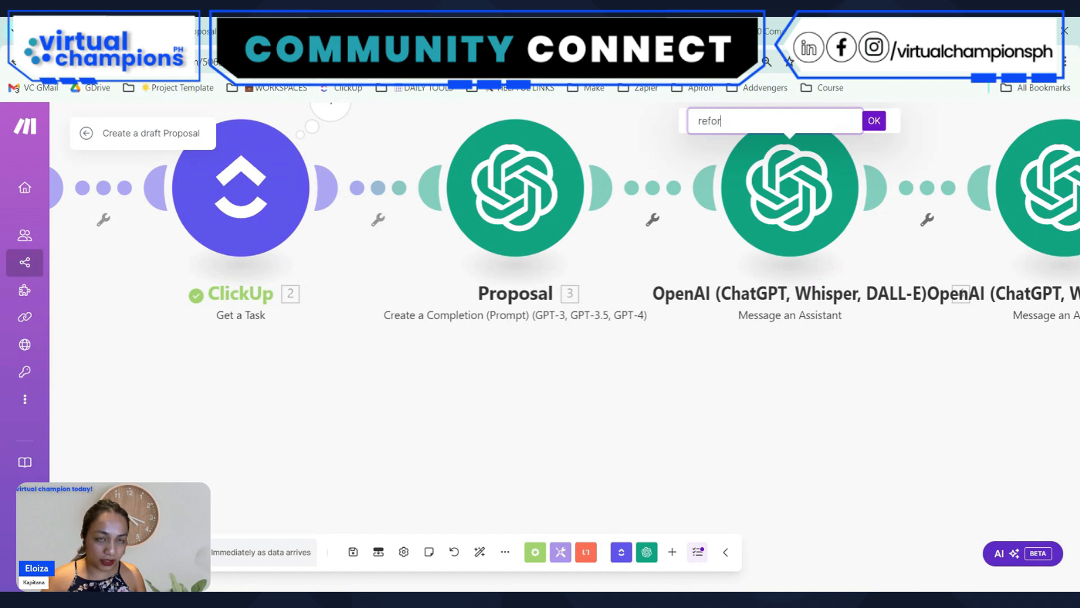
{"action": "left_click", "coordinate": [873, 121]}
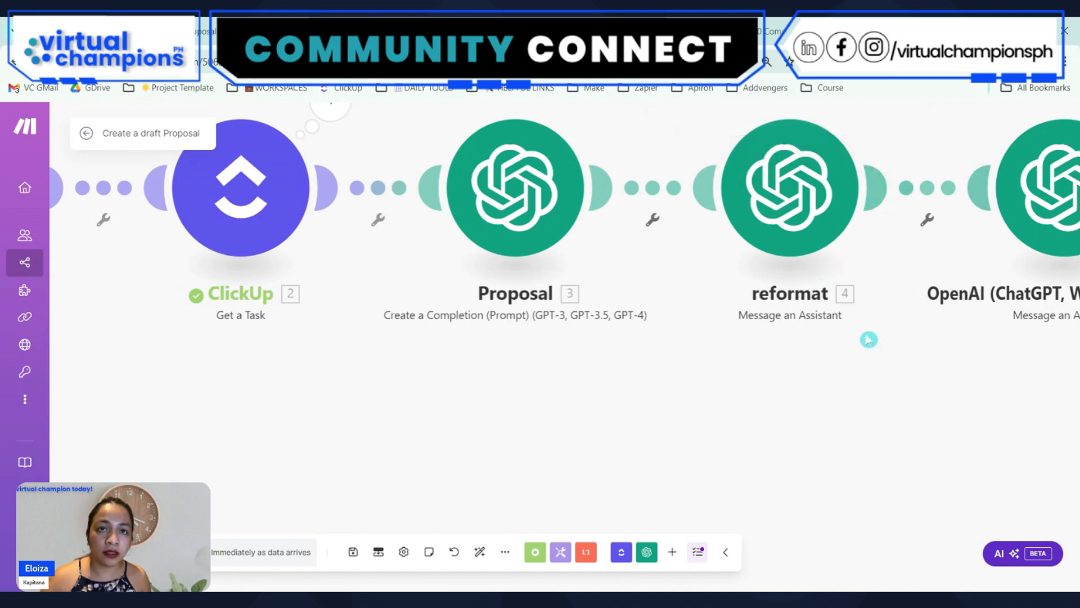
Rename the last OpenAI Message an Assistant module as "Project value estimate"
{"action": "left_click_drag", "start_coordinate": [868, 337], "coordinate": [514, 408]}
{"action": "right_click", "coordinate": [679, 217]}
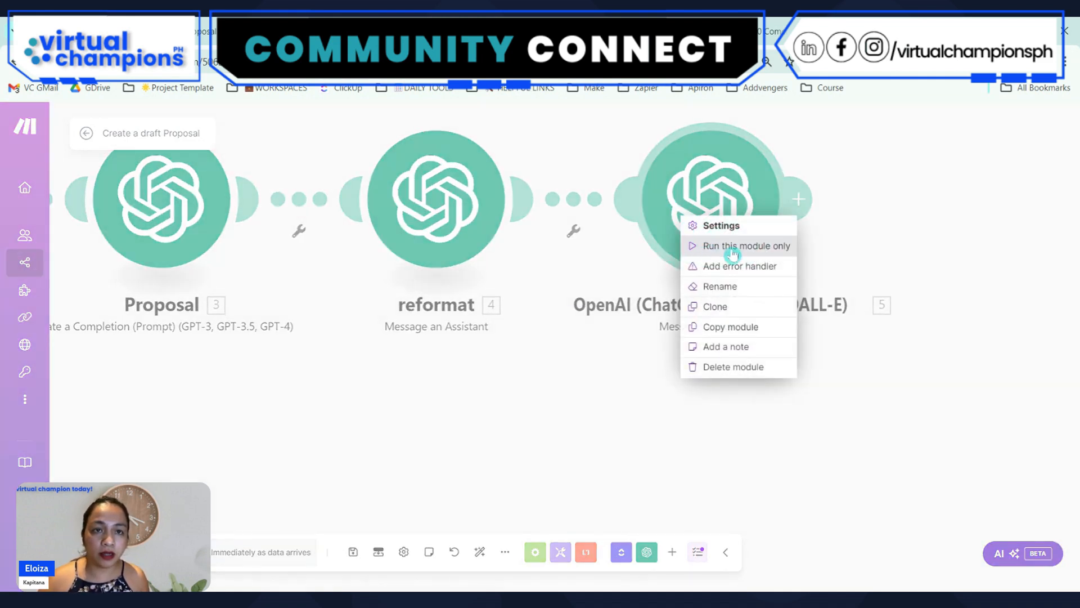
{"action": "left_click", "coordinate": [734, 286]}
{"action": "type", "text": "Project value"}
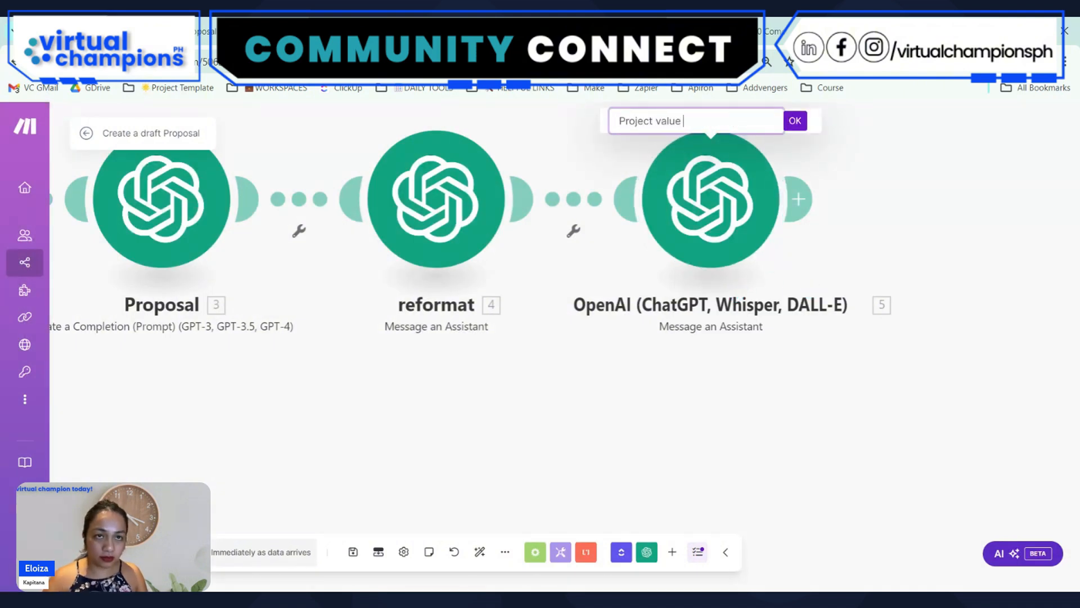
{"action": "type", "text": " estimate"}
{"action": "key", "text": "Return"}
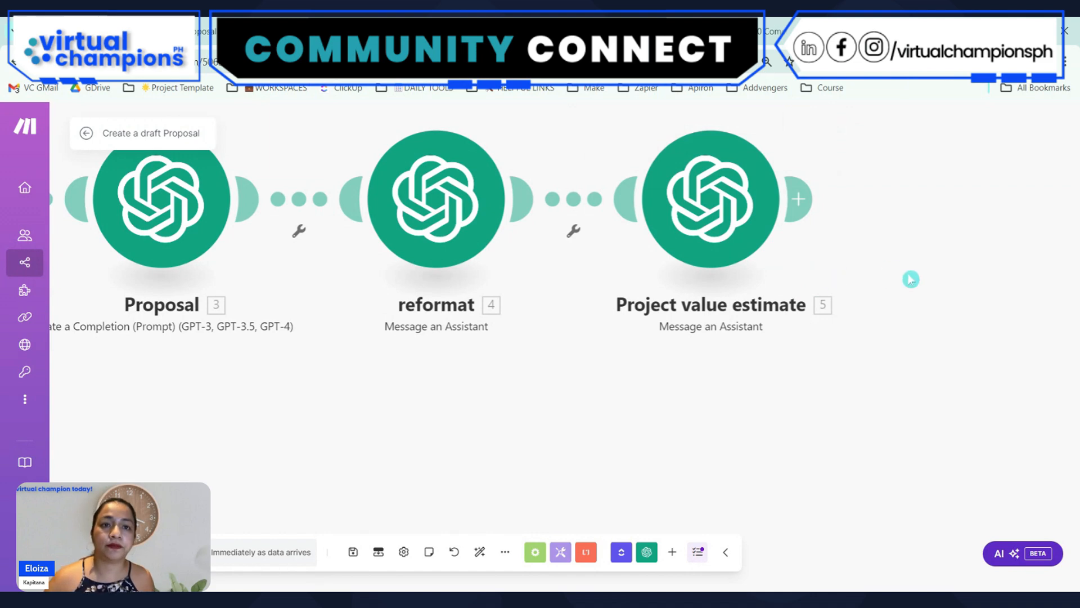
Add a ClickUp Edit a Task with Custom Fields module after the Project value estimate module
{"action": "left_click_drag", "start_coordinate": [930, 380], "coordinate": [763, 367]}
{"action": "scroll", "coordinate": [726, 309], "scroll_direction": "down", "scroll_amount": 2}
{"action": "left_click_drag", "start_coordinate": [276, 423], "coordinate": [554, 451]}
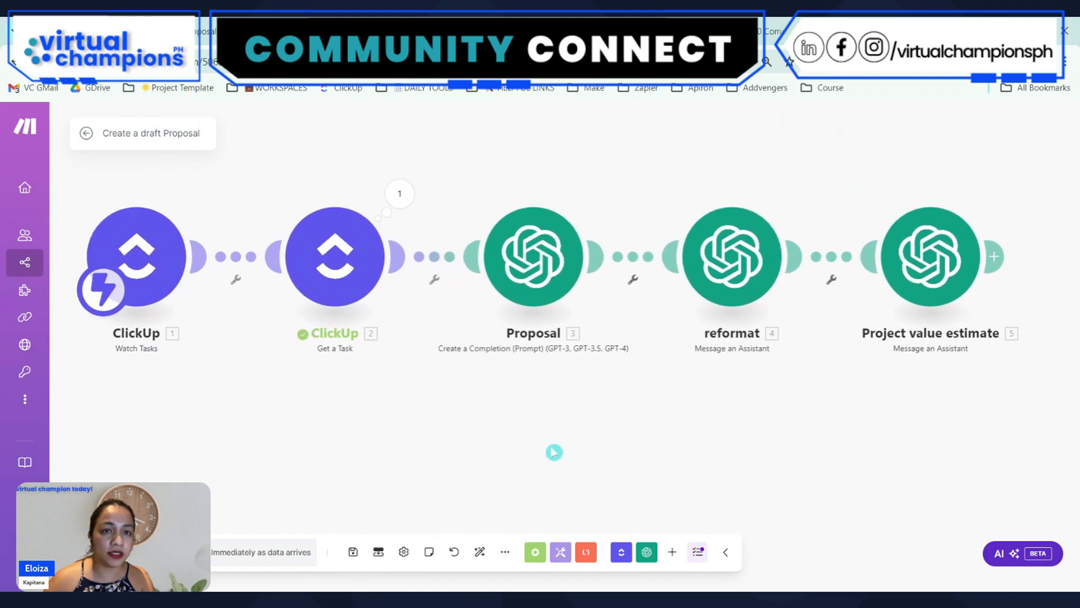
{"action": "left_click_drag", "start_coordinate": [810, 437], "coordinate": [703, 443]}
{"action": "scroll", "coordinate": [556, 417], "scroll_direction": "down", "scroll_amount": 1}
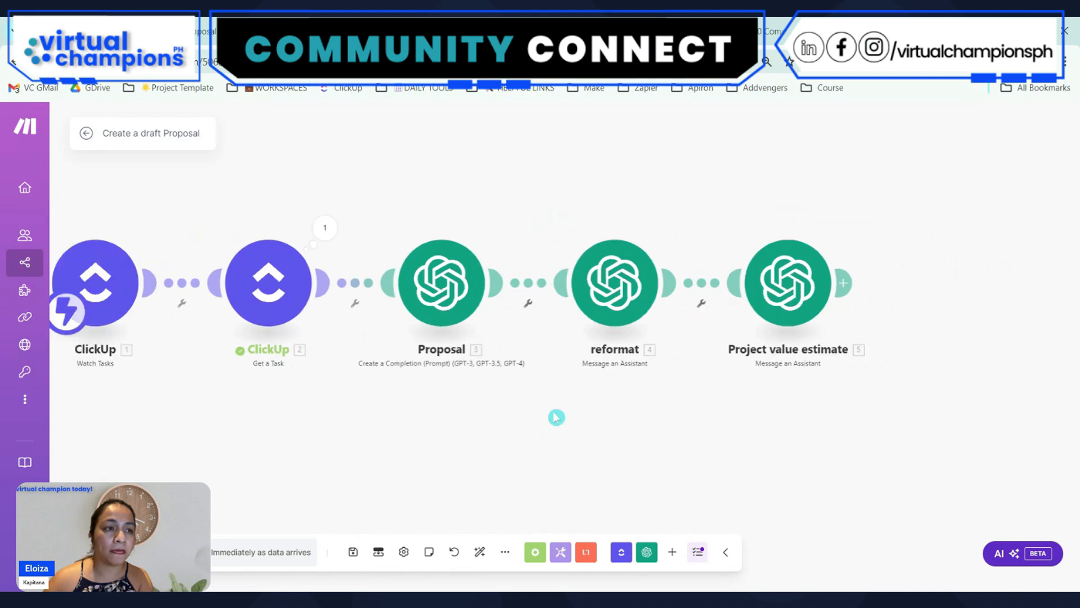
{"action": "left_click", "coordinate": [852, 281]}
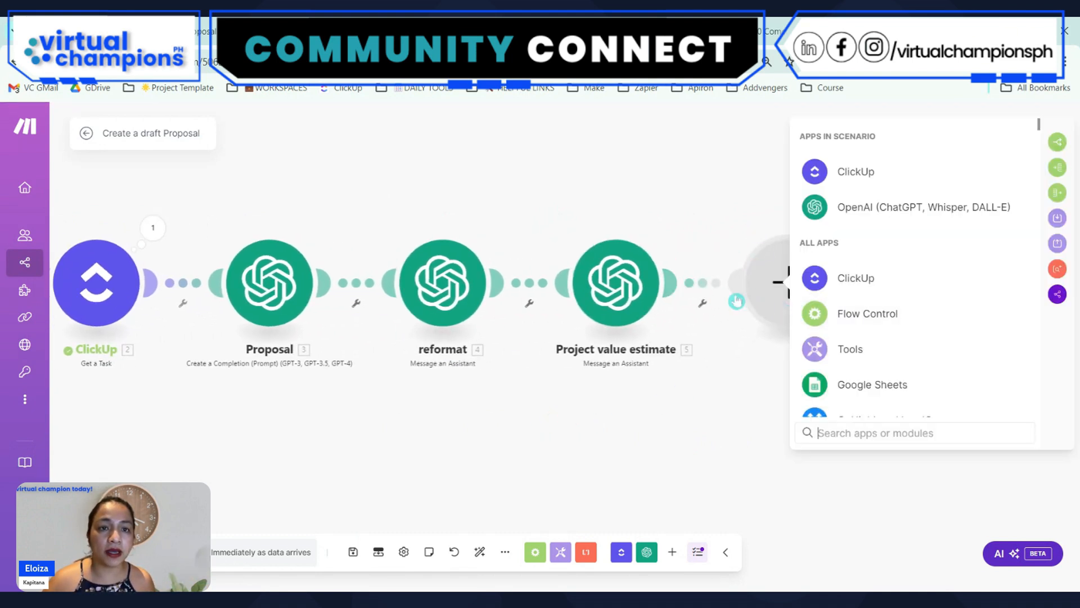
{"action": "left_click", "coordinate": [860, 174]}
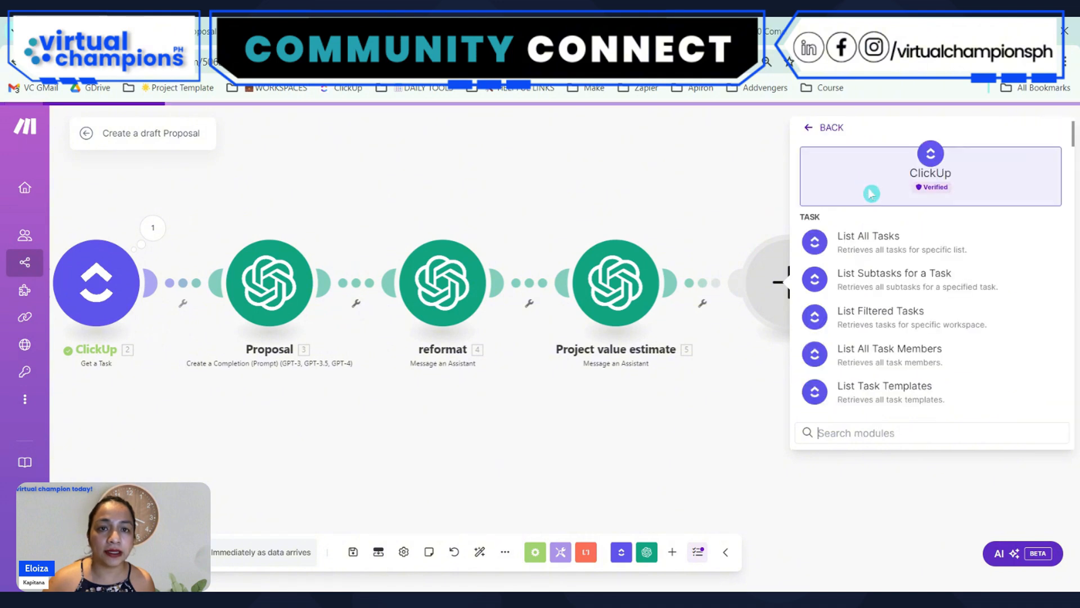
{"action": "type", "text": "edit"}
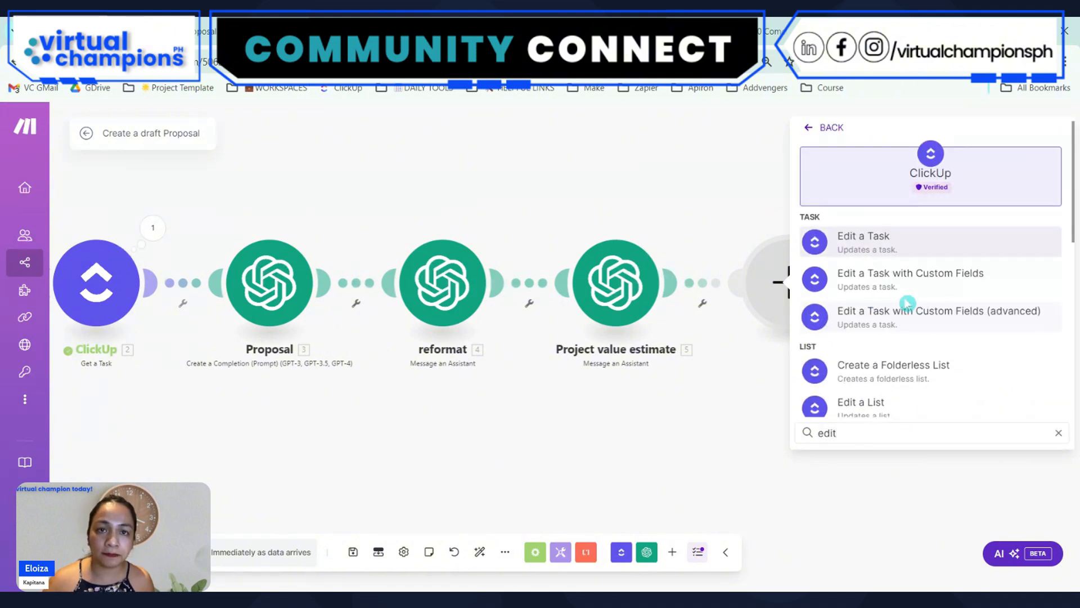
{"action": "left_click", "coordinate": [909, 281]}
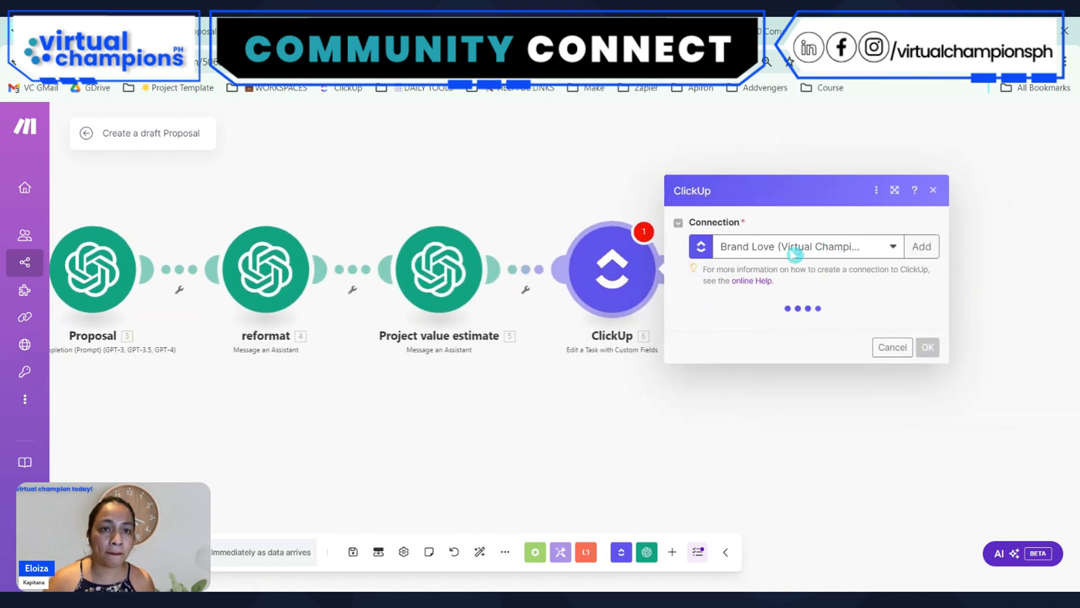
Set the ClickUp Edit a Task module's connection to VCPH SANDBOX and its workspace to VCPH
{"action": "left_click", "coordinate": [756, 237]}
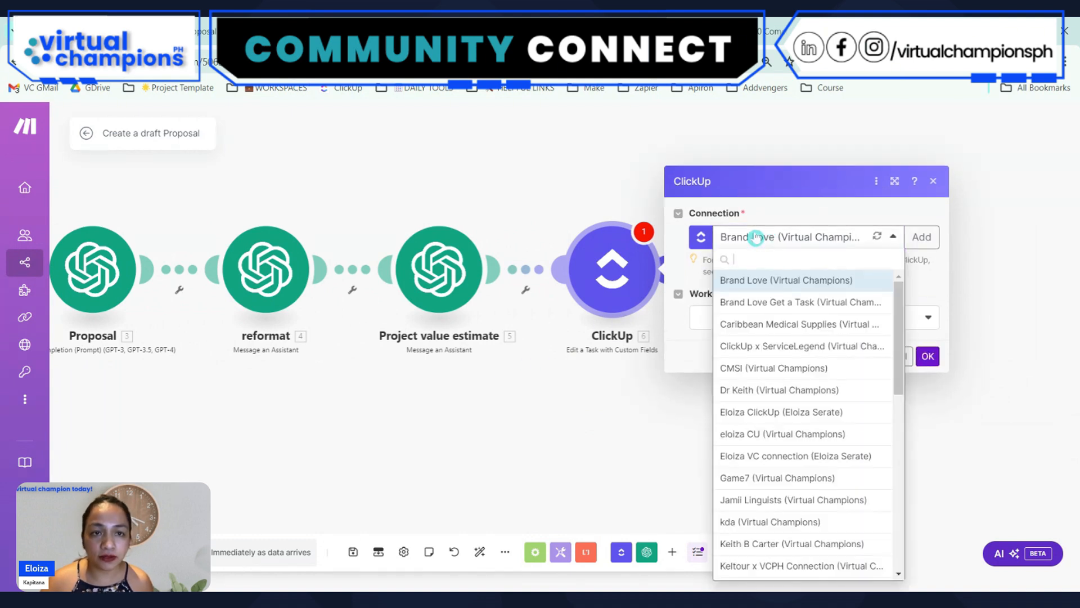
{"action": "type", "text": "sand"}
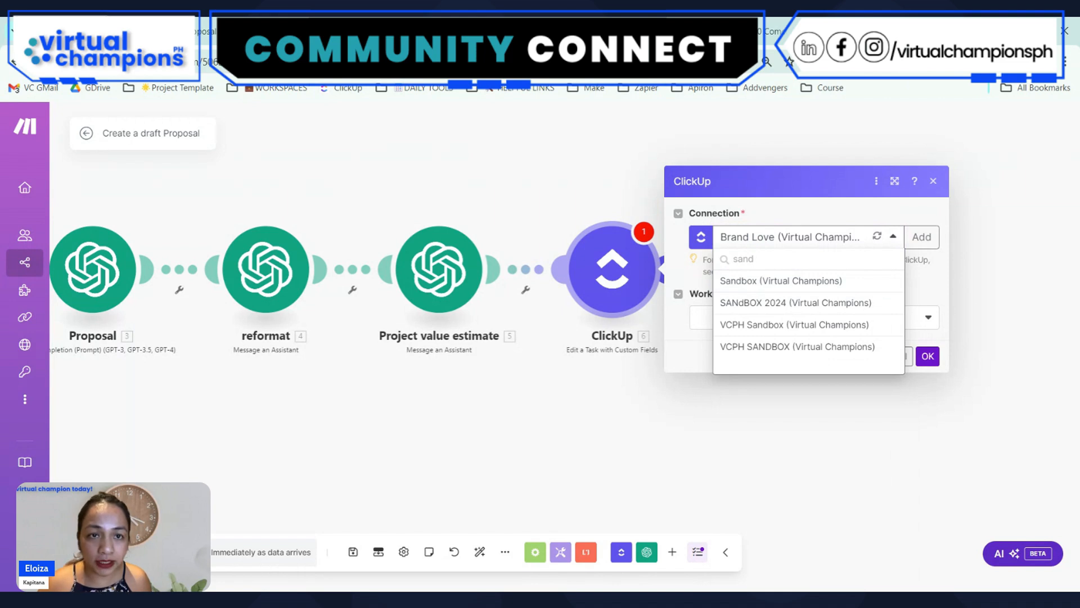
{"action": "left_click", "coordinate": [765, 346]}
{"action": "left_click", "coordinate": [752, 322]}
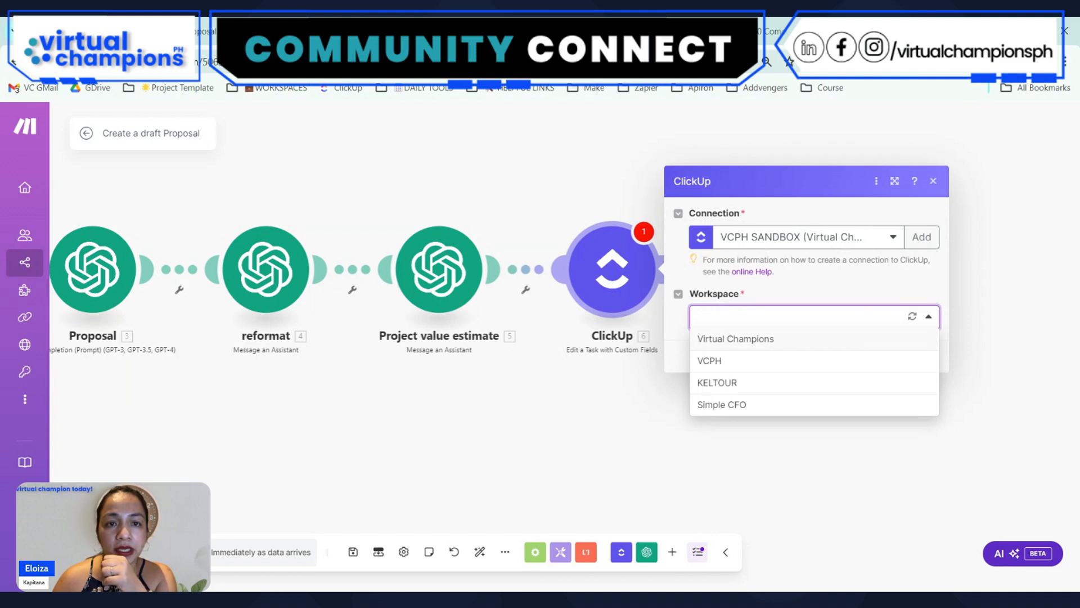
{"action": "left_click", "coordinate": [741, 362]}
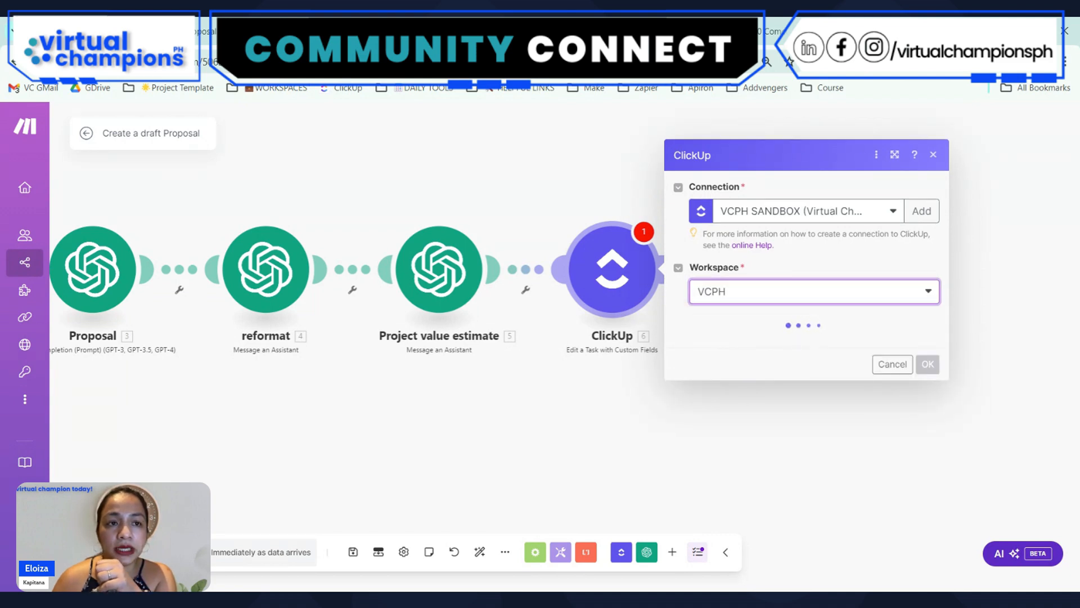
Point the ClickUp module to the 20241110 Comcon space, Folderless Lists and the Proposals list
{"action": "left_click", "coordinate": [754, 342]}
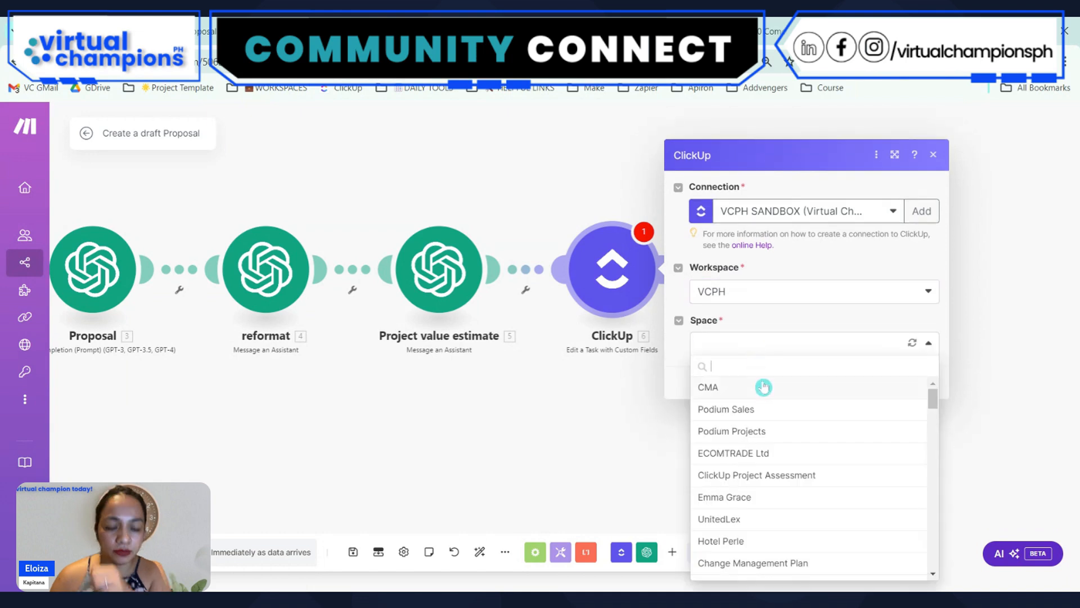
{"action": "type", "text": "com"}
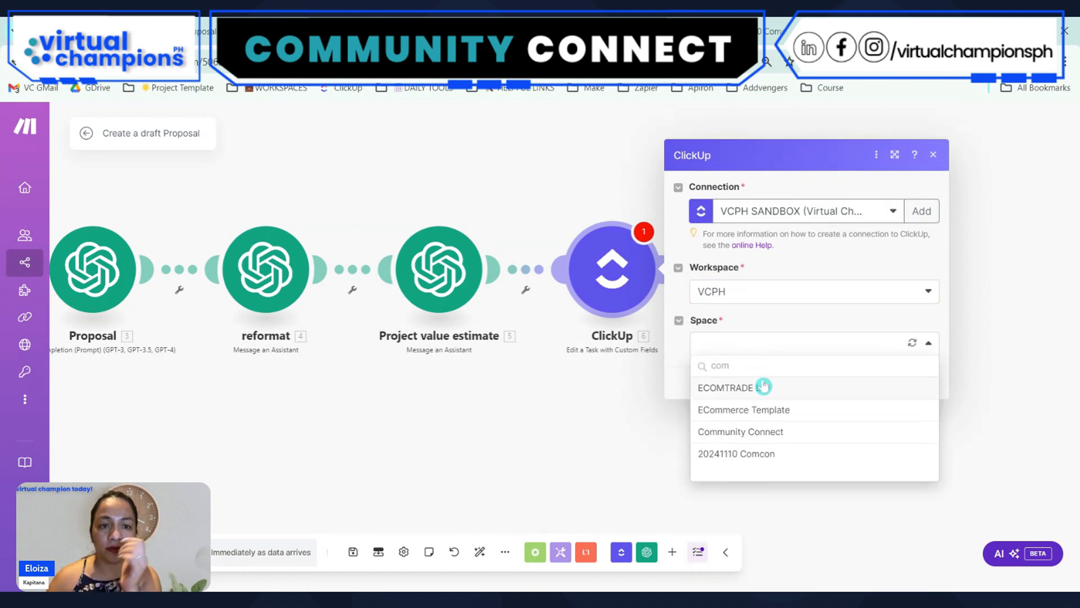
{"action": "left_click", "coordinate": [736, 453]}
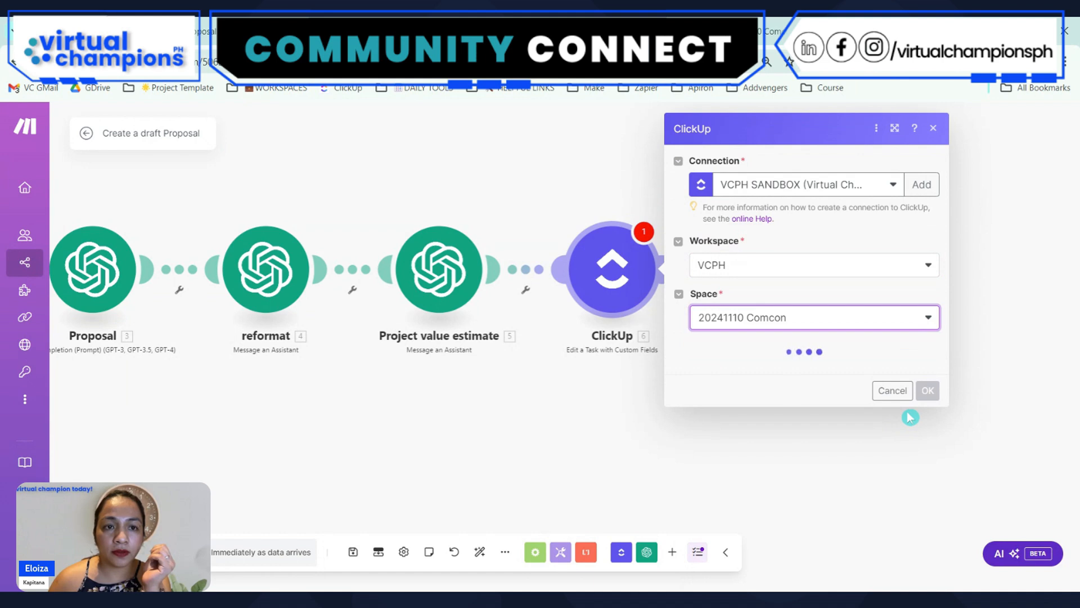
{"action": "left_click", "coordinate": [744, 371]}
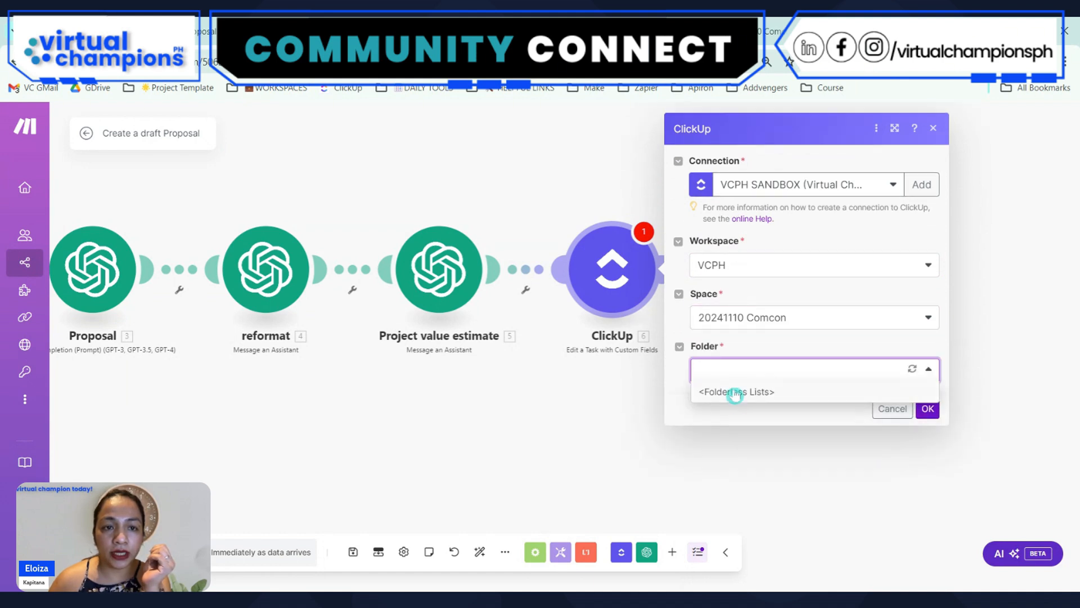
{"action": "left_click", "coordinate": [735, 392]}
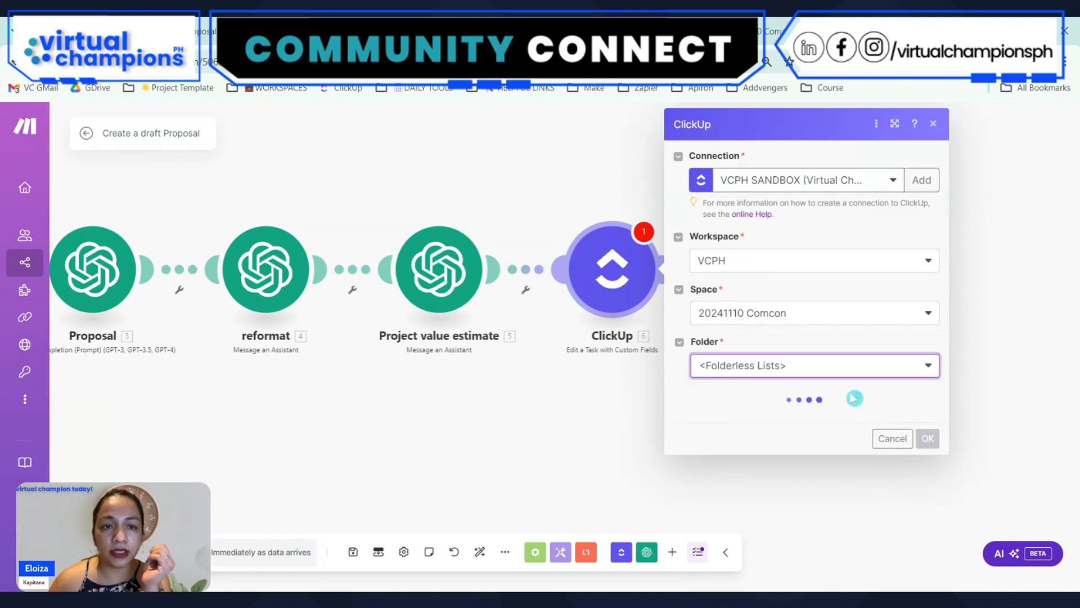
{"action": "left_click", "coordinate": [748, 423]}
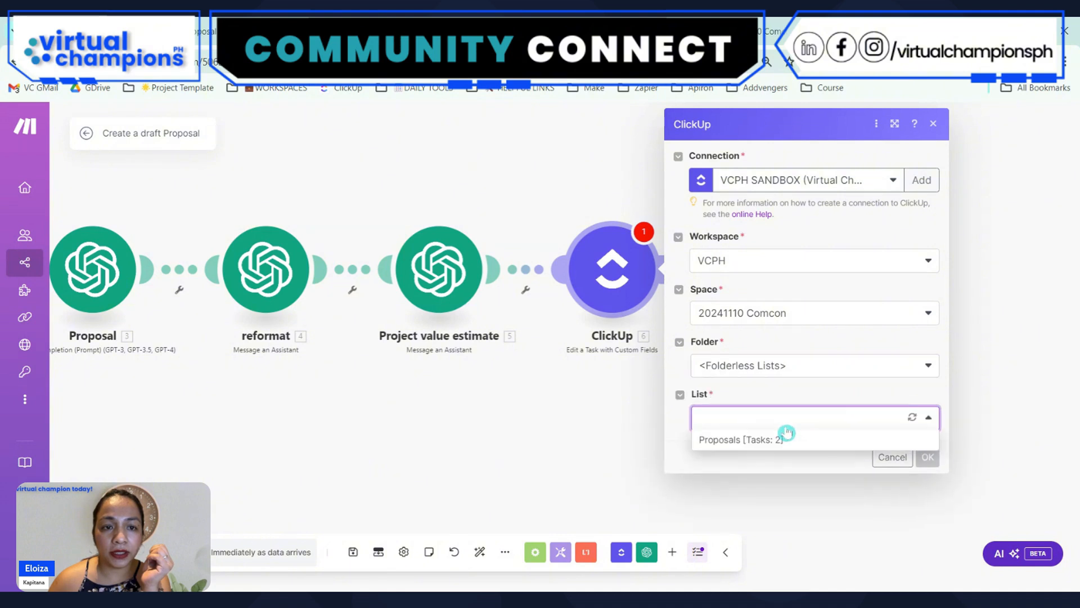
{"action": "left_click", "coordinate": [847, 439]}
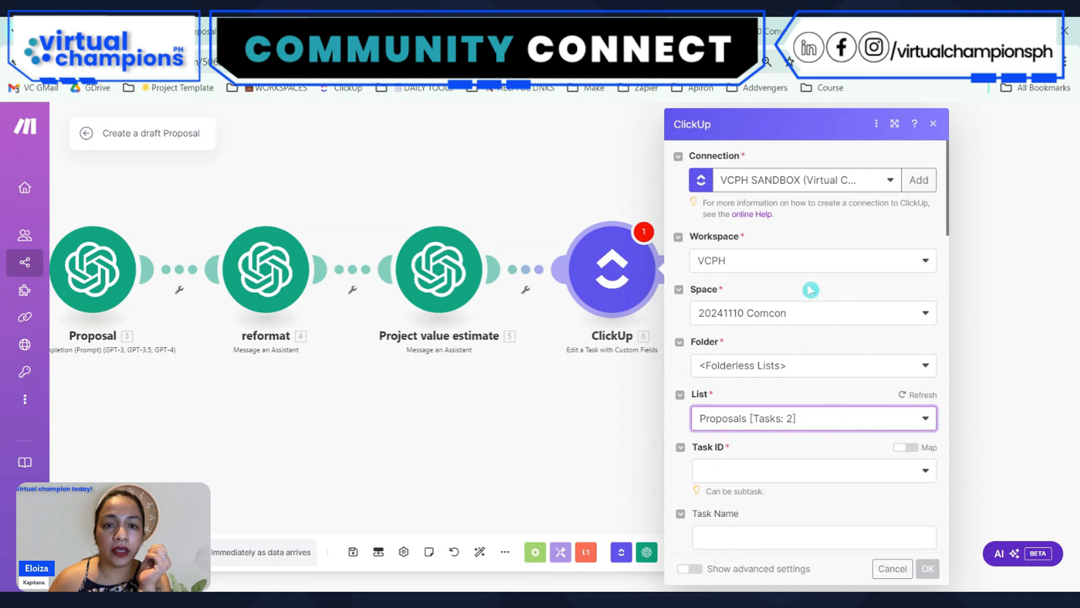
Switch the Task ID to mapping and map it to the Task ID from the ClickUp Get a Task module
{"action": "scroll", "coordinate": [810, 289], "scroll_direction": "down", "scroll_amount": 4}
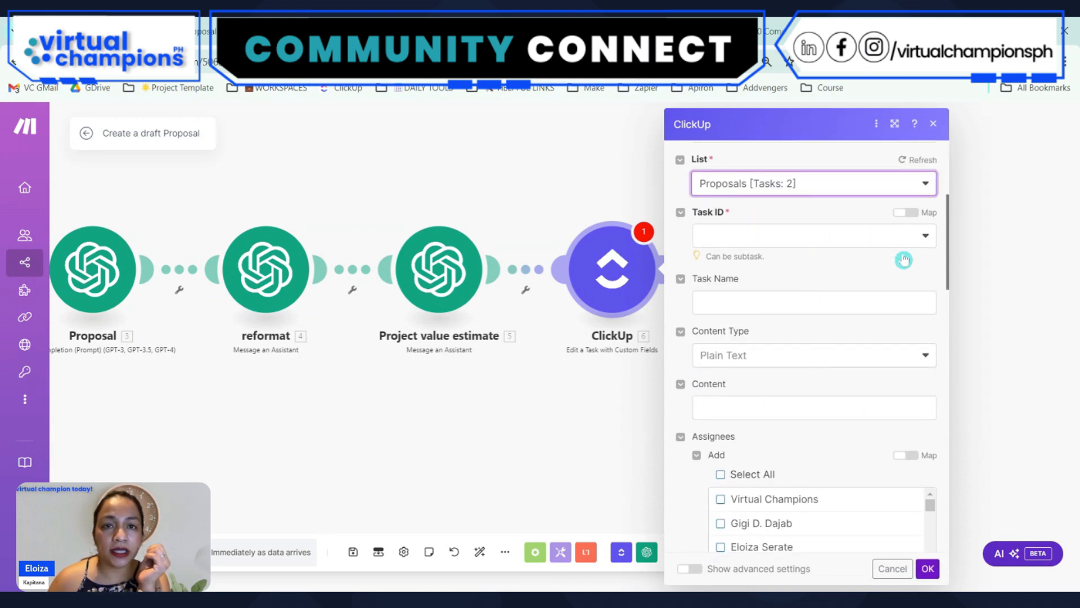
{"action": "left_click", "coordinate": [913, 213]}
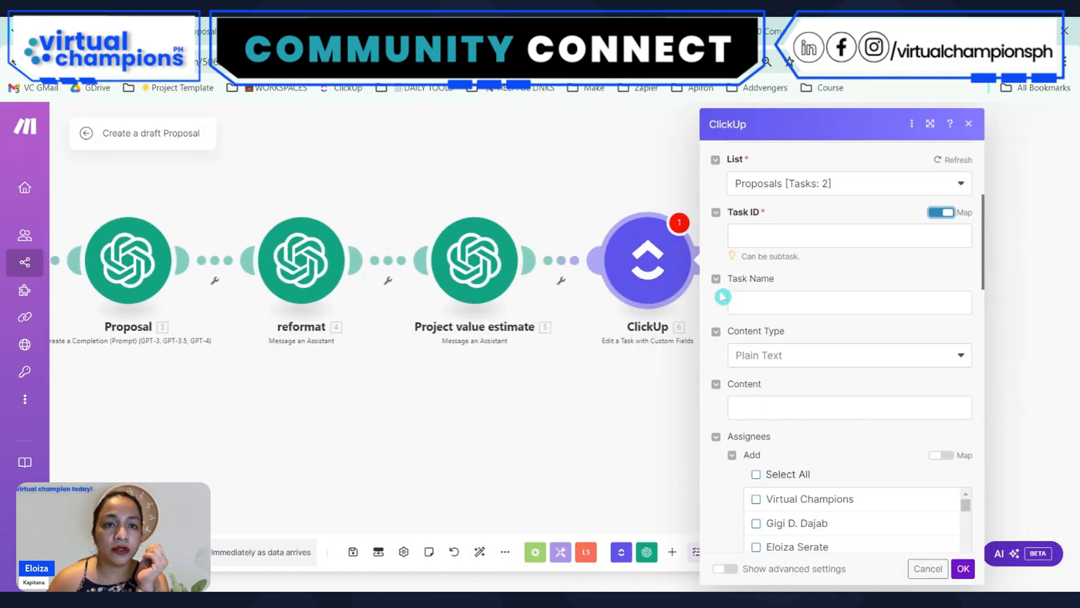
{"action": "left_click", "coordinate": [773, 239]}
{"action": "left_click", "coordinate": [942, 213]}
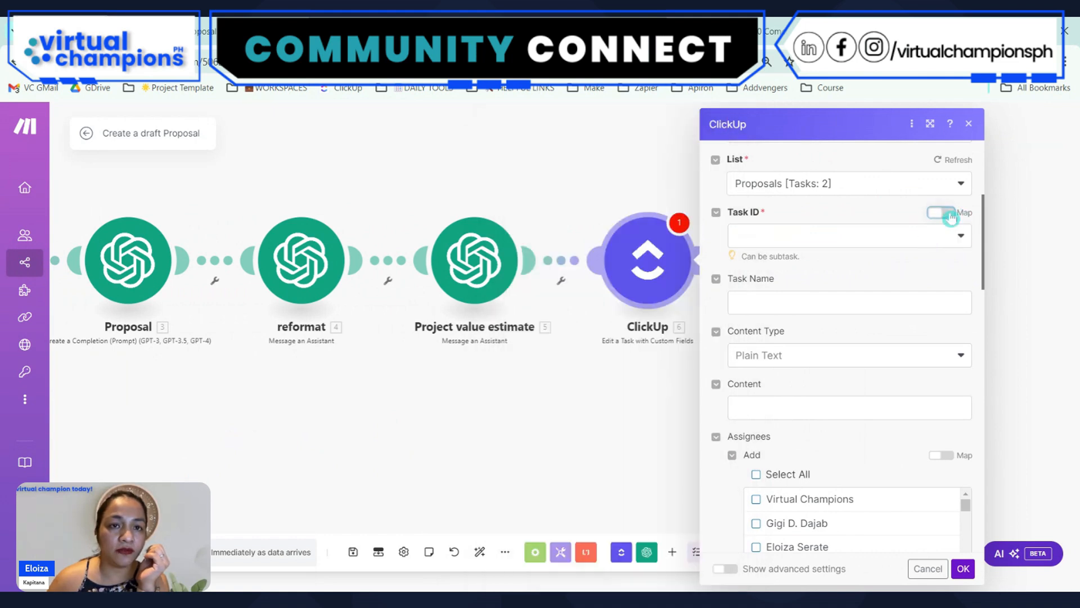
{"action": "left_click", "coordinate": [950, 215]}
{"action": "left_click", "coordinate": [787, 236]}
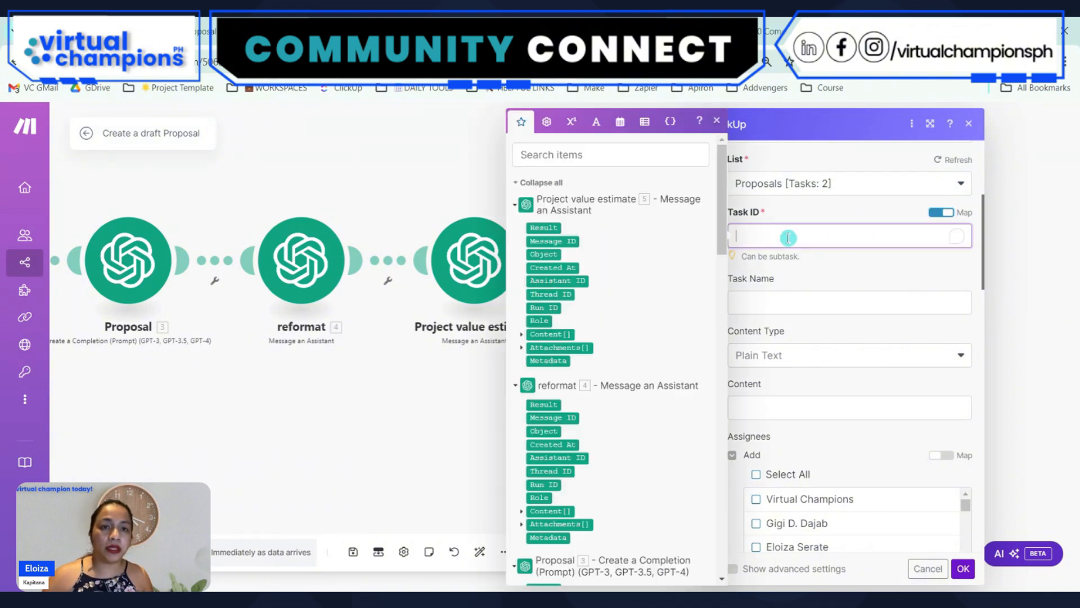
{"action": "left_click", "coordinate": [576, 157]}
{"action": "type", "text": "task "}
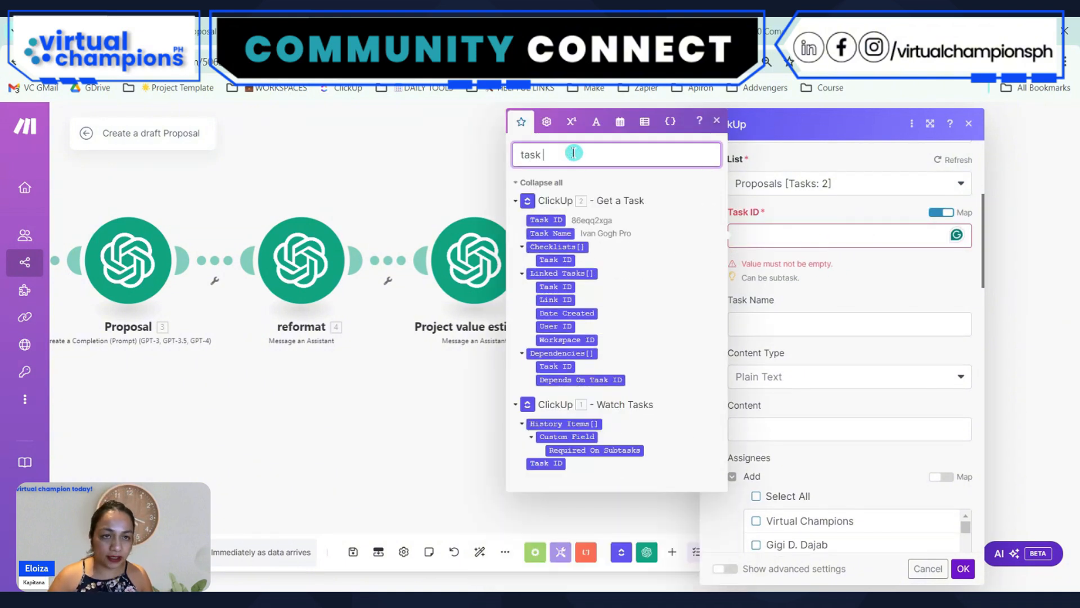
{"action": "type", "text": "id"}
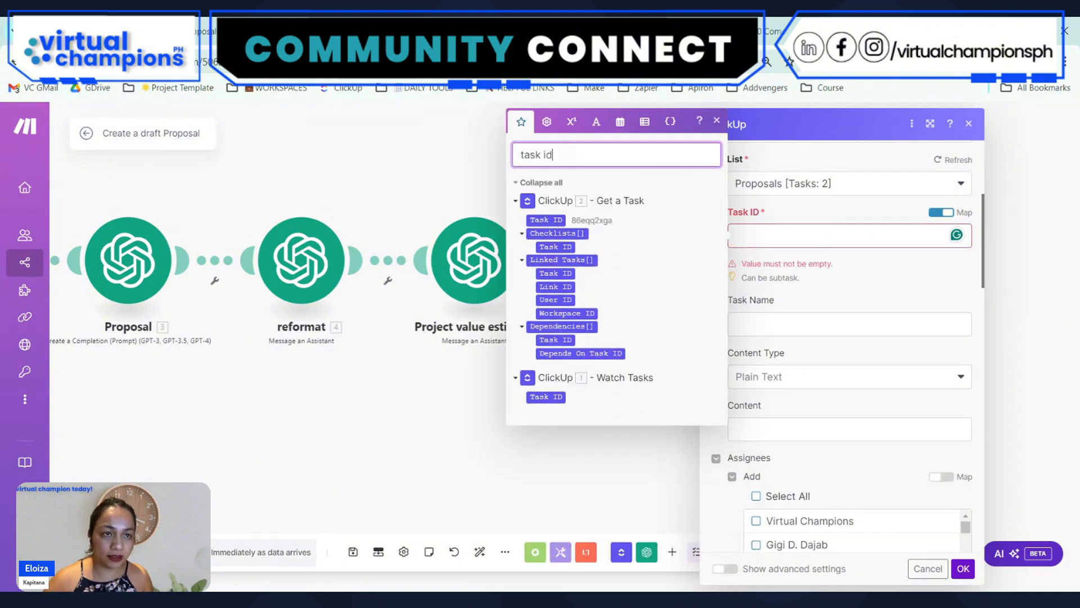
{"action": "left_click", "coordinate": [542, 224]}
{"action": "left_click", "coordinate": [542, 224]}
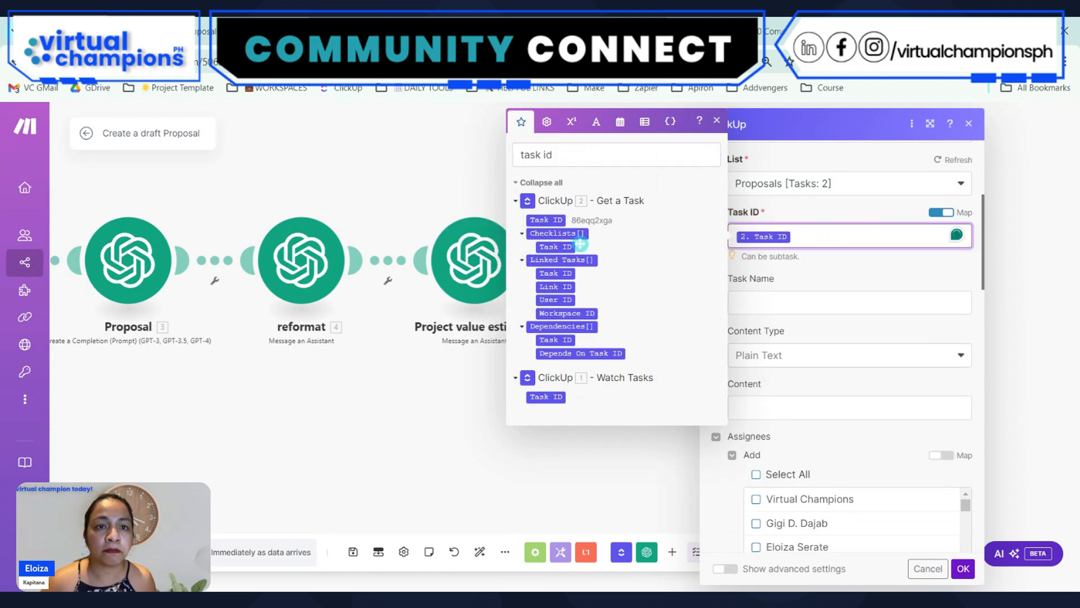
{"action": "left_click", "coordinate": [819, 302]}
Map the Proposal custom field to the Result of the reformat assistant module
{"action": "scroll", "coordinate": [922, 406], "scroll_direction": "down", "scroll_amount": 10}
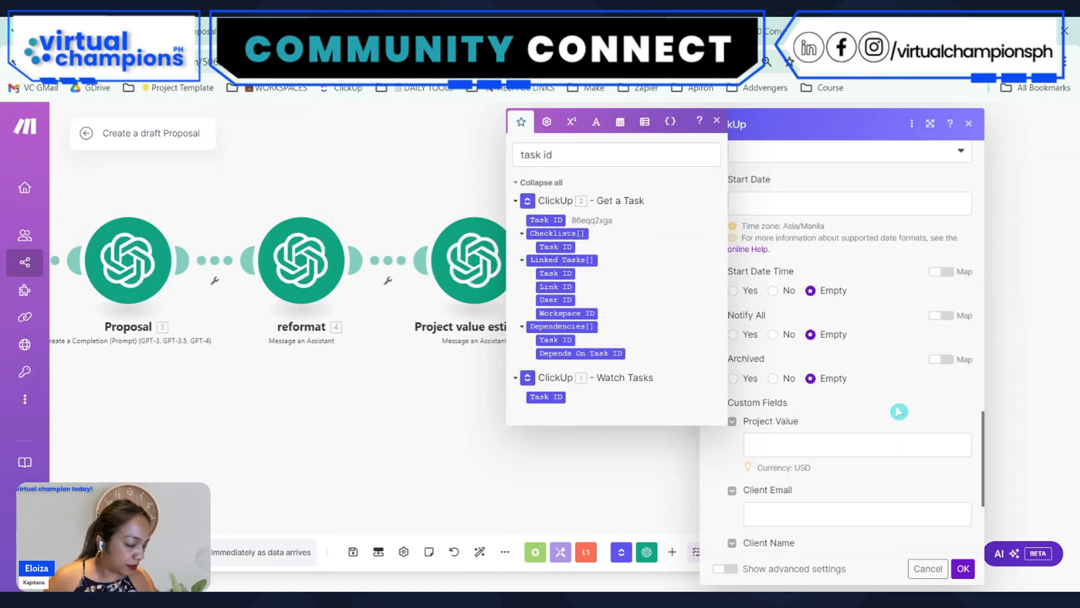
{"action": "scroll", "coordinate": [900, 406], "scroll_direction": "down", "scroll_amount": 4}
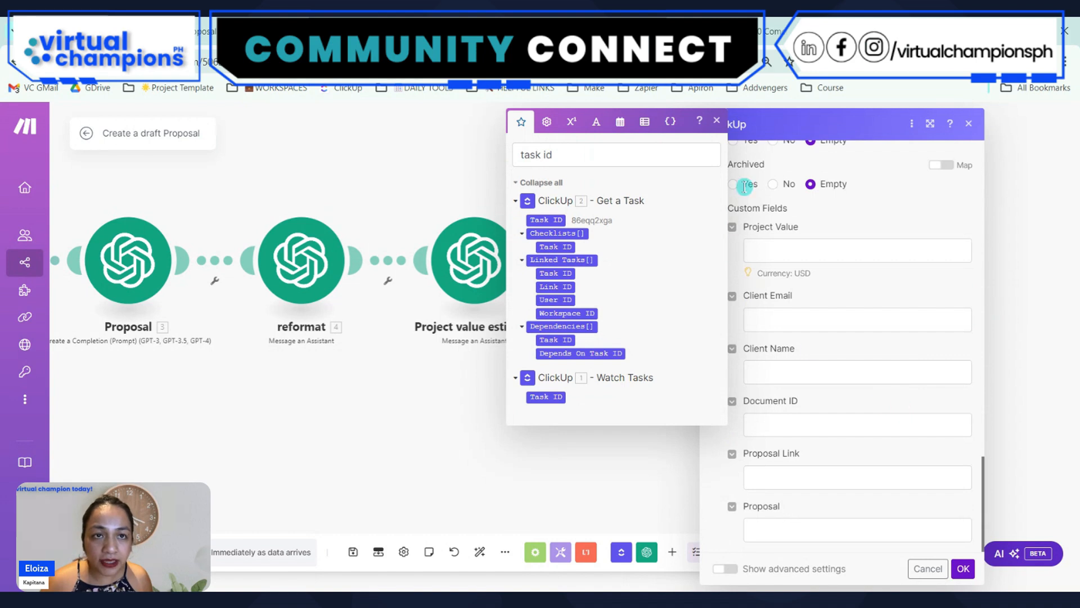
{"action": "left_click", "coordinate": [802, 253]}
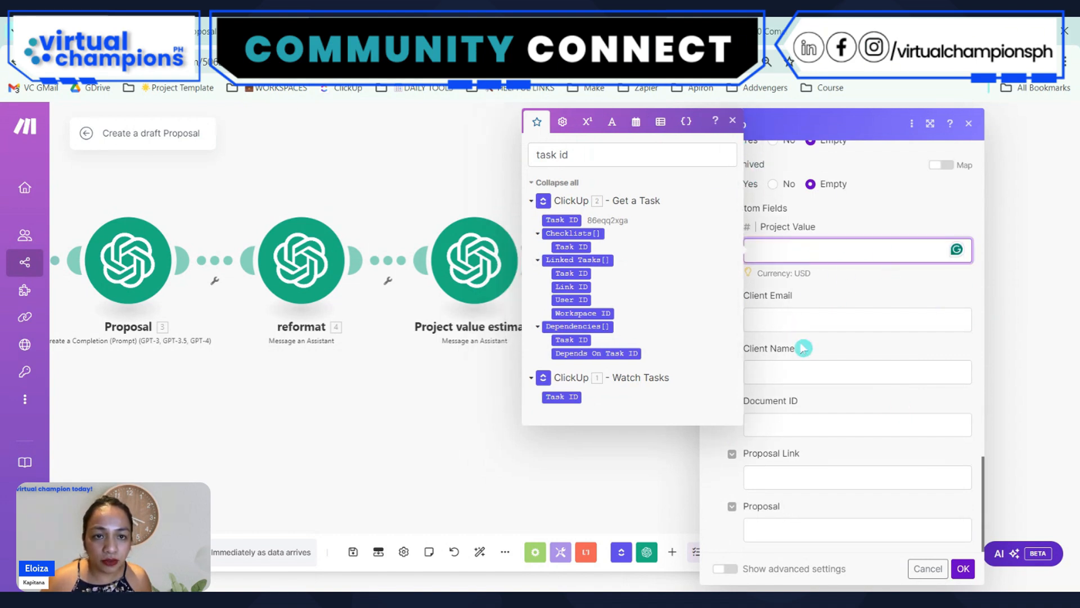
{"action": "left_click", "coordinate": [788, 522]}
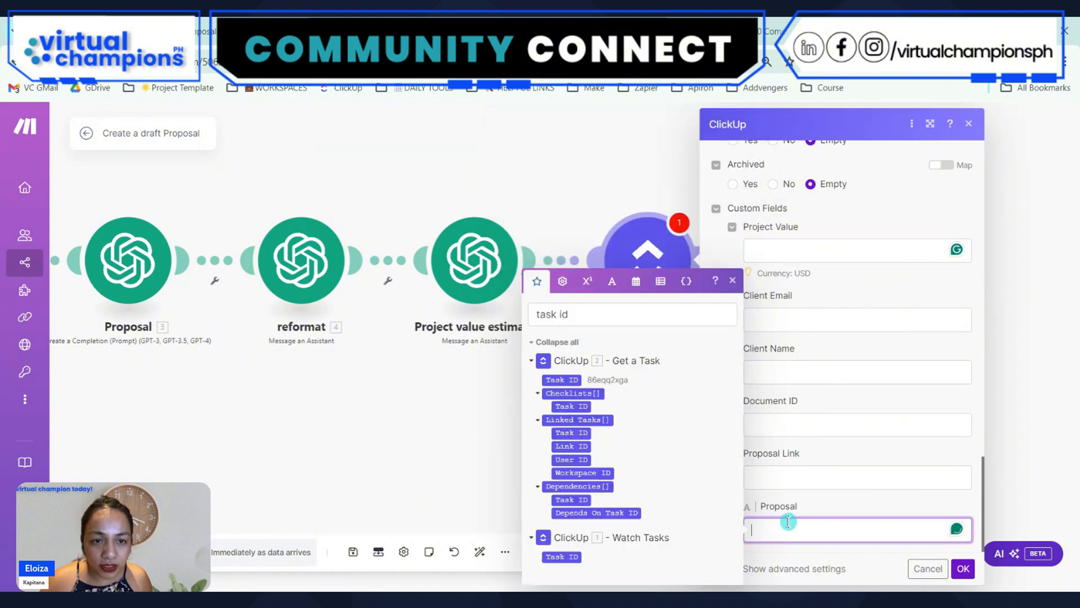
{"action": "left_click_drag", "start_coordinate": [606, 317], "coordinate": [521, 326]}
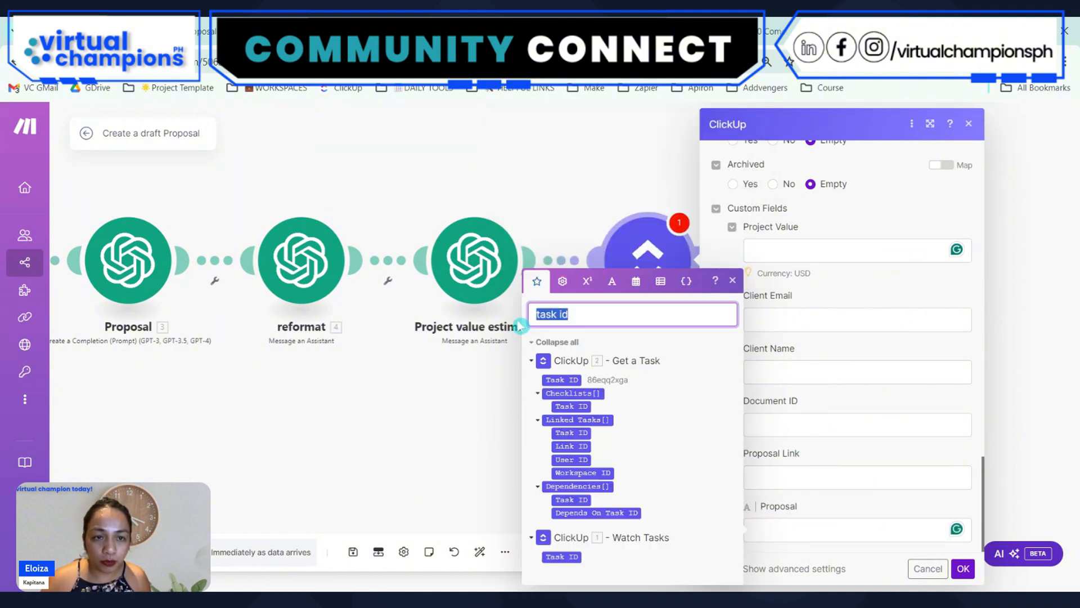
{"action": "key", "text": "BackSpace"}
{"action": "left_click", "coordinate": [797, 529]}
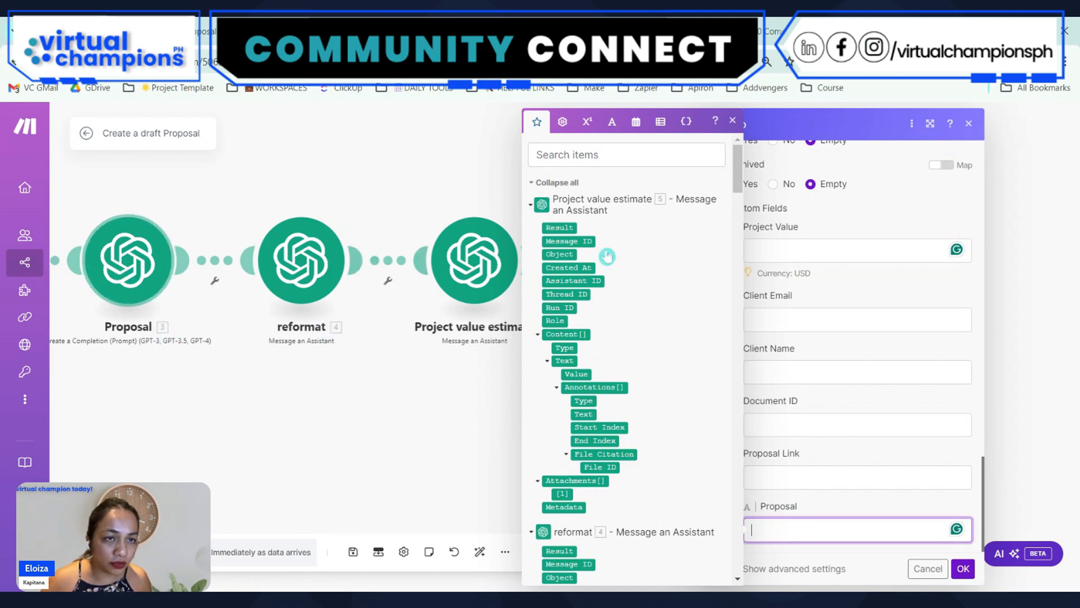
{"action": "left_click", "coordinate": [573, 153]}
{"action": "type", "text": "r"}
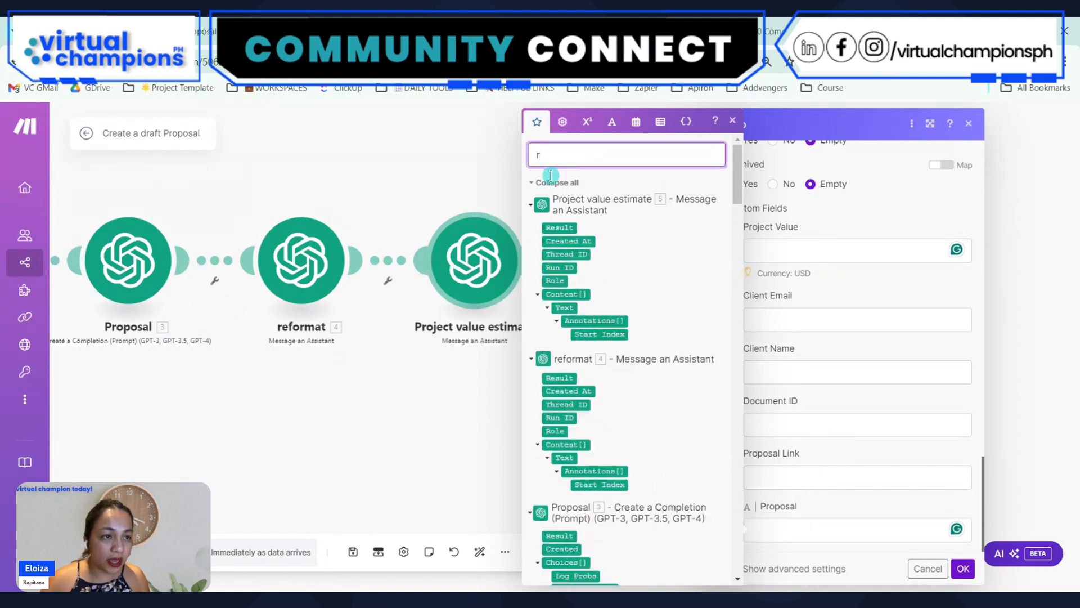
{"action": "type", "text": "sult"}
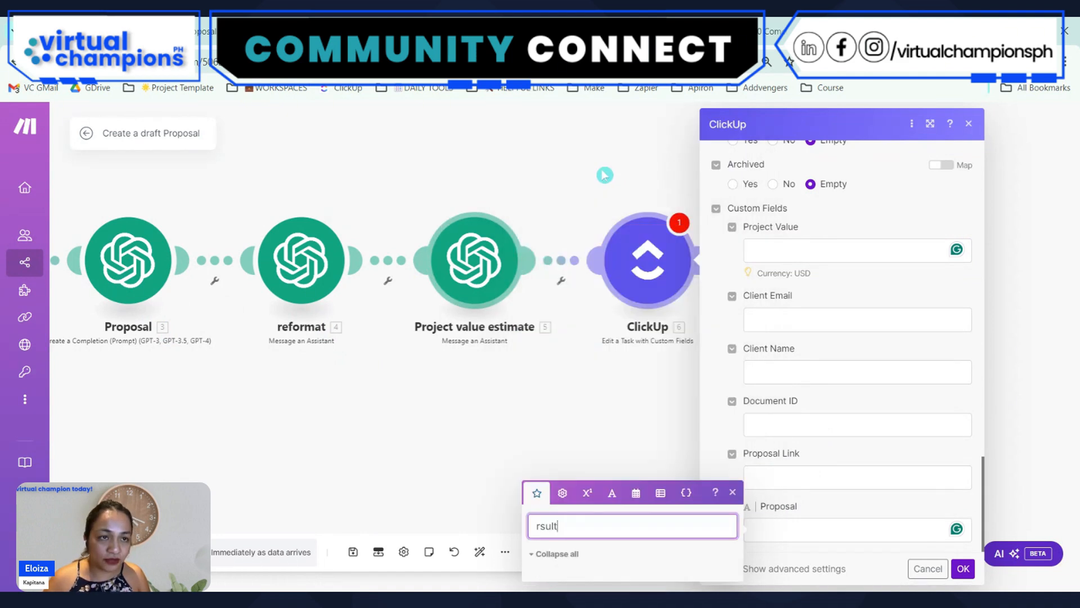
{"action": "key", "text": "BackSpace"}
{"action": "key", "text": "BackSpace"}
{"action": "key", "text": "BackSpace"}
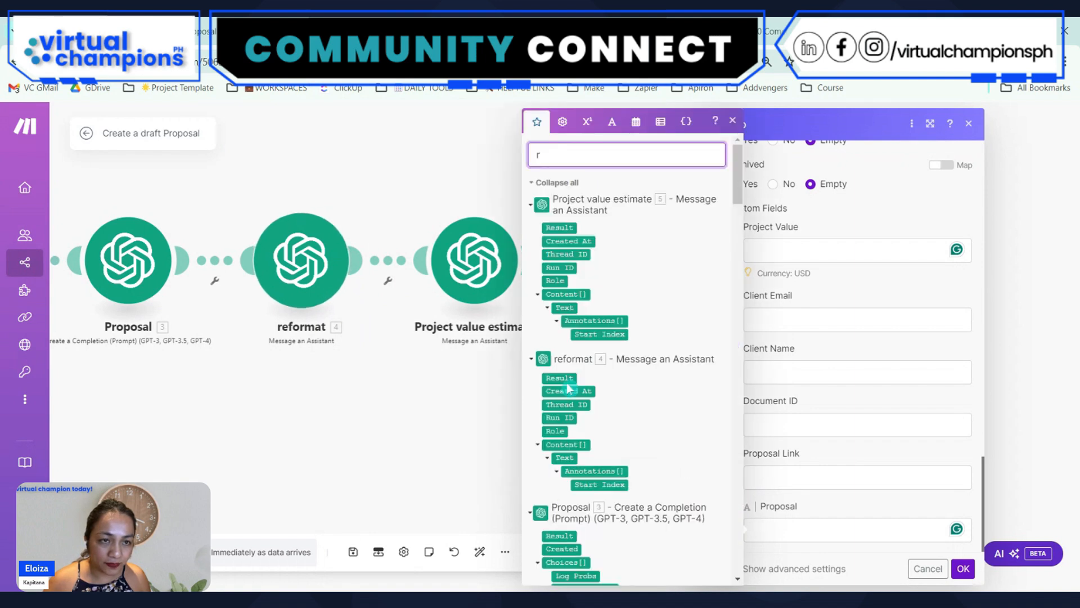
{"action": "type", "text": "res"}
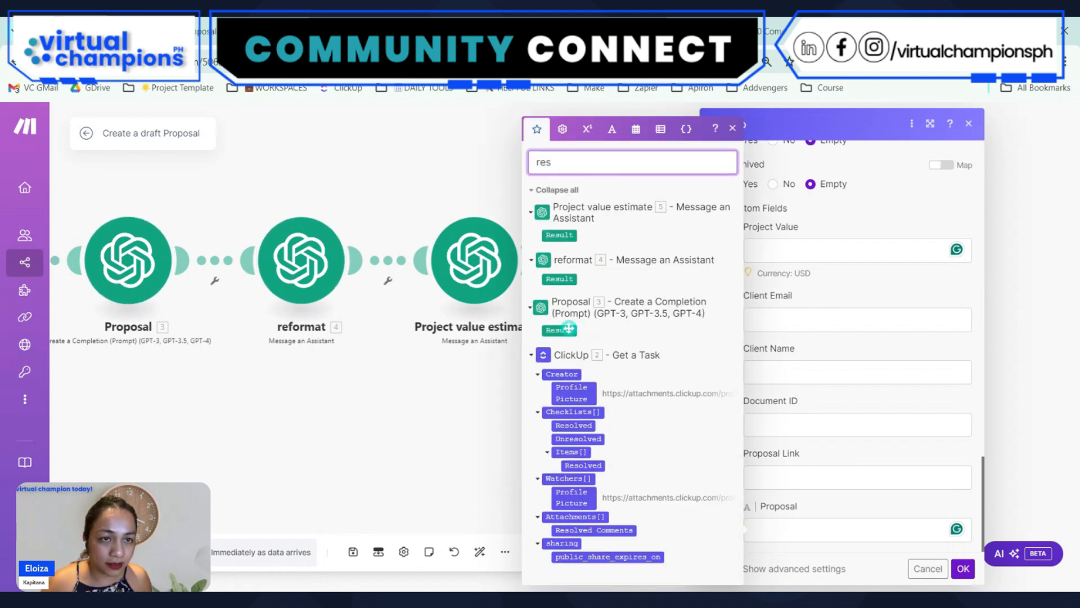
{"action": "left_click", "coordinate": [559, 278]}
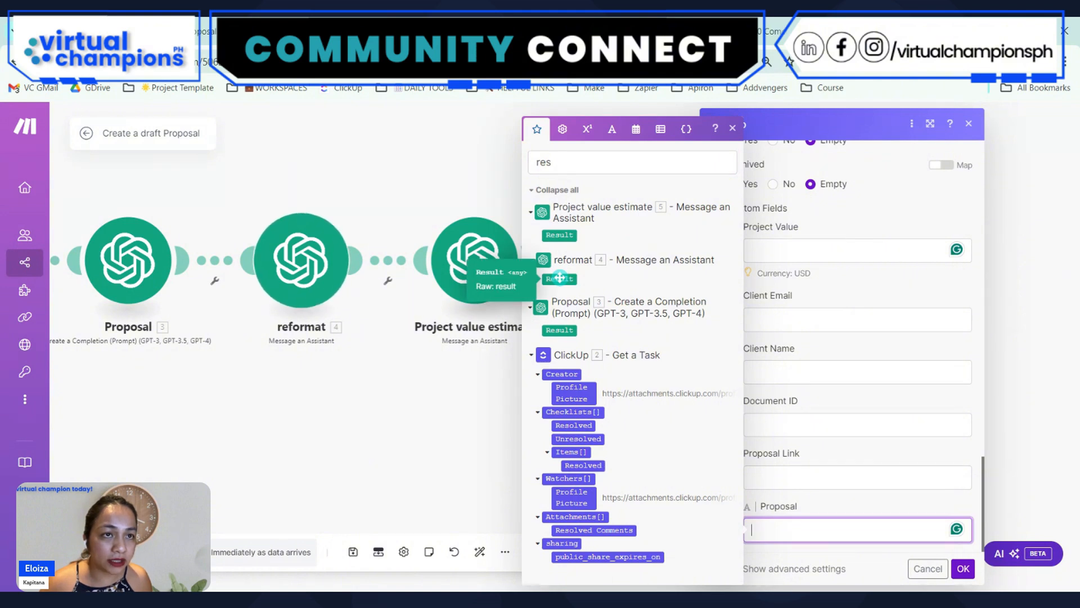
{"action": "left_click", "coordinate": [559, 277]}
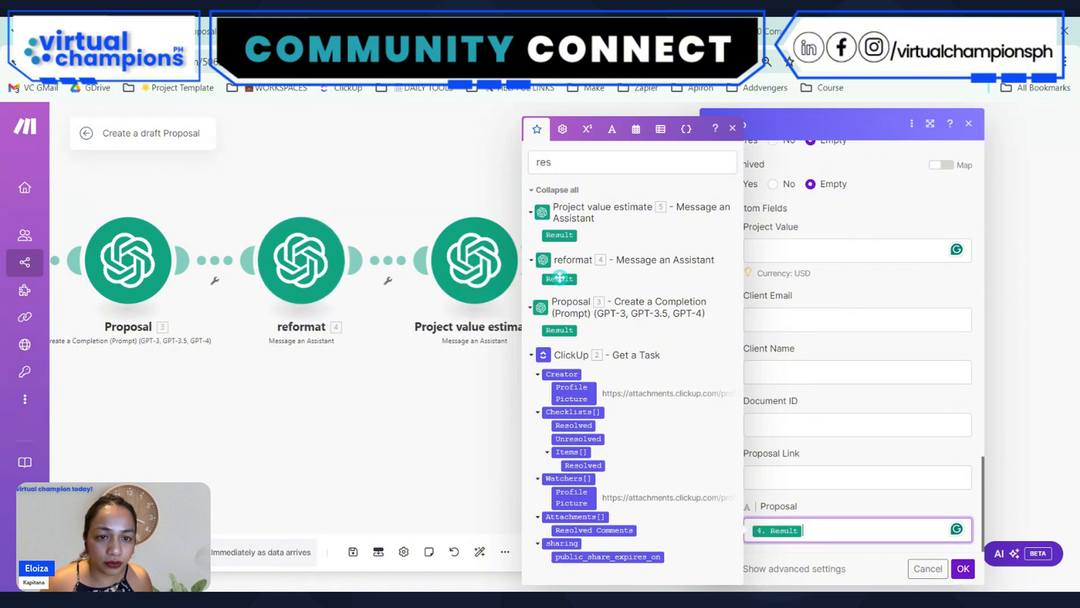
Map the Project Value custom field to the Result of the Project value estimate module and save the ClickUp module's settings
{"action": "left_click", "coordinate": [889, 462]}
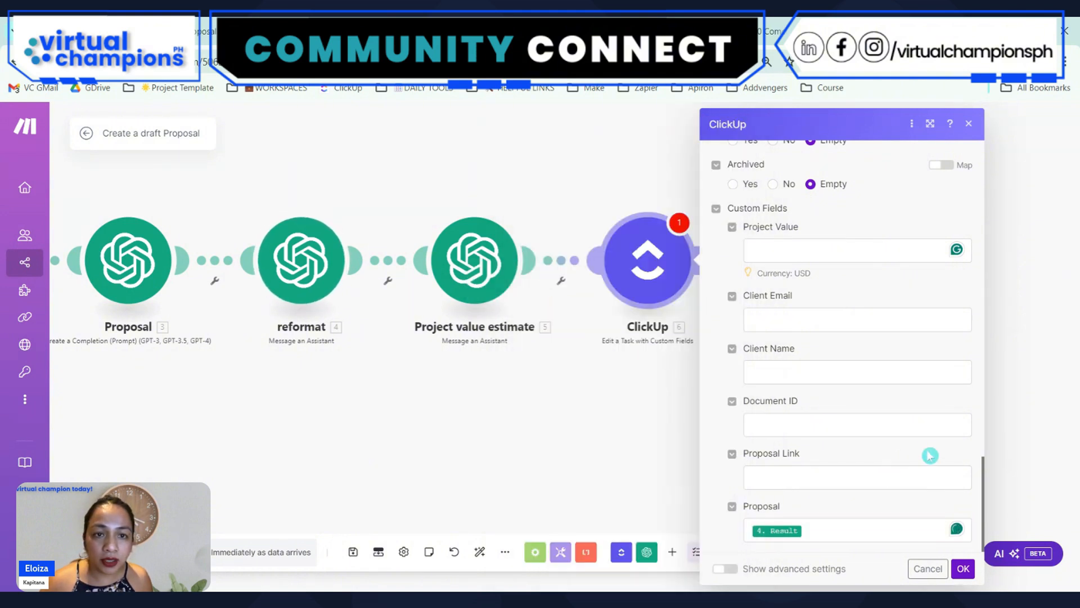
{"action": "left_click", "coordinate": [782, 252]}
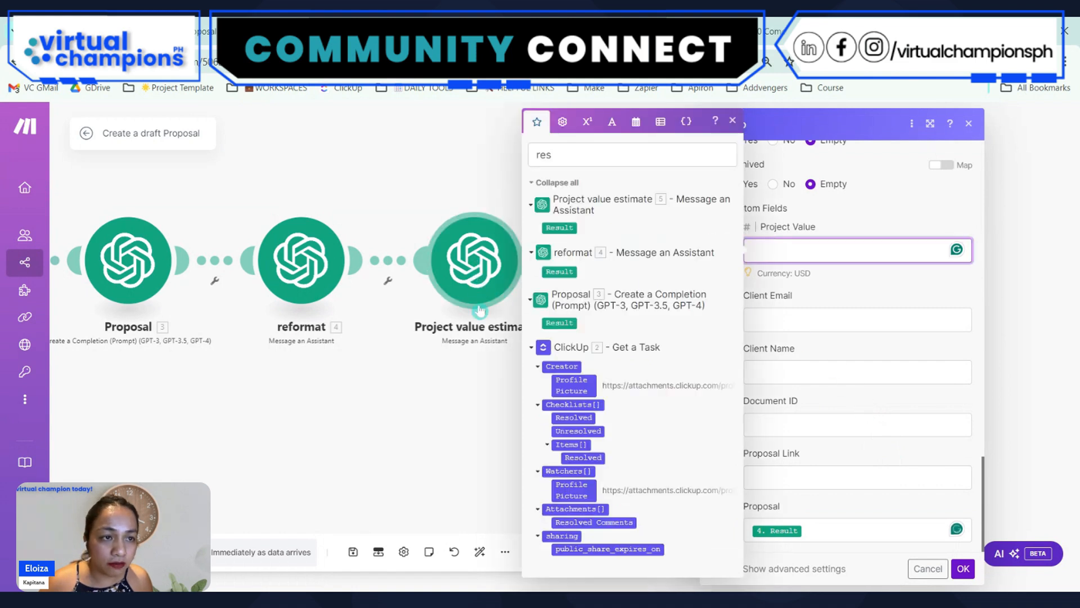
{"action": "left_click", "coordinate": [475, 419]}
{"action": "left_click", "coordinate": [678, 268]}
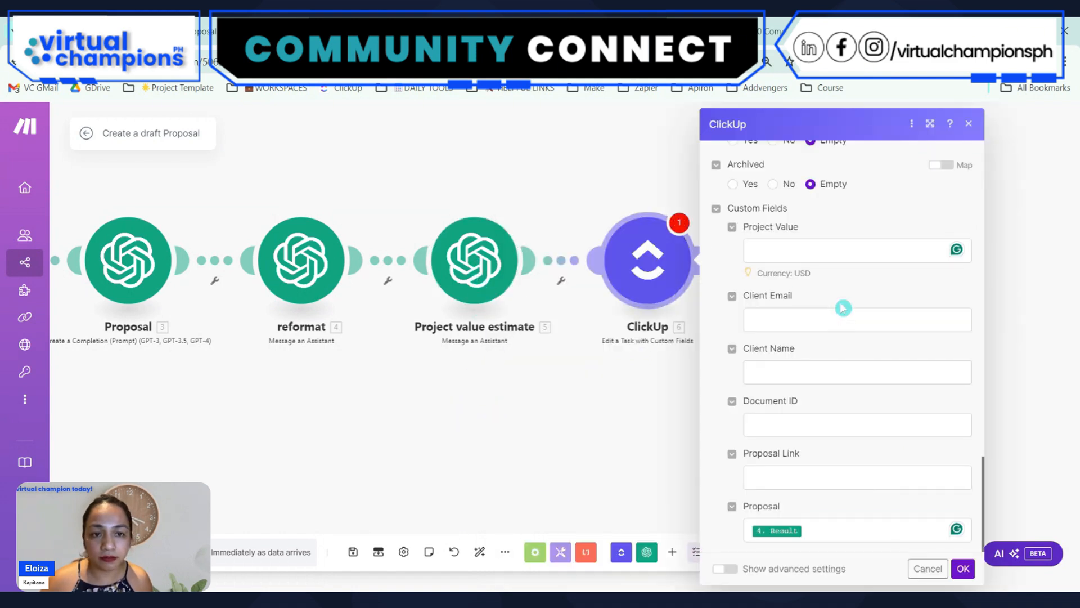
{"action": "left_click", "coordinate": [786, 252]}
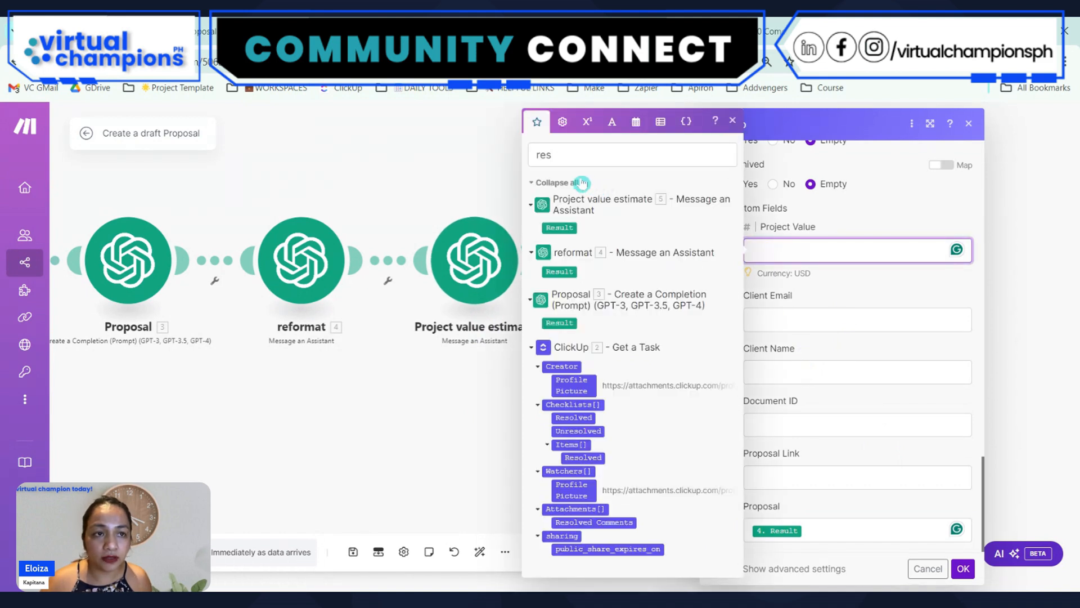
{"action": "left_click", "coordinate": [553, 226]}
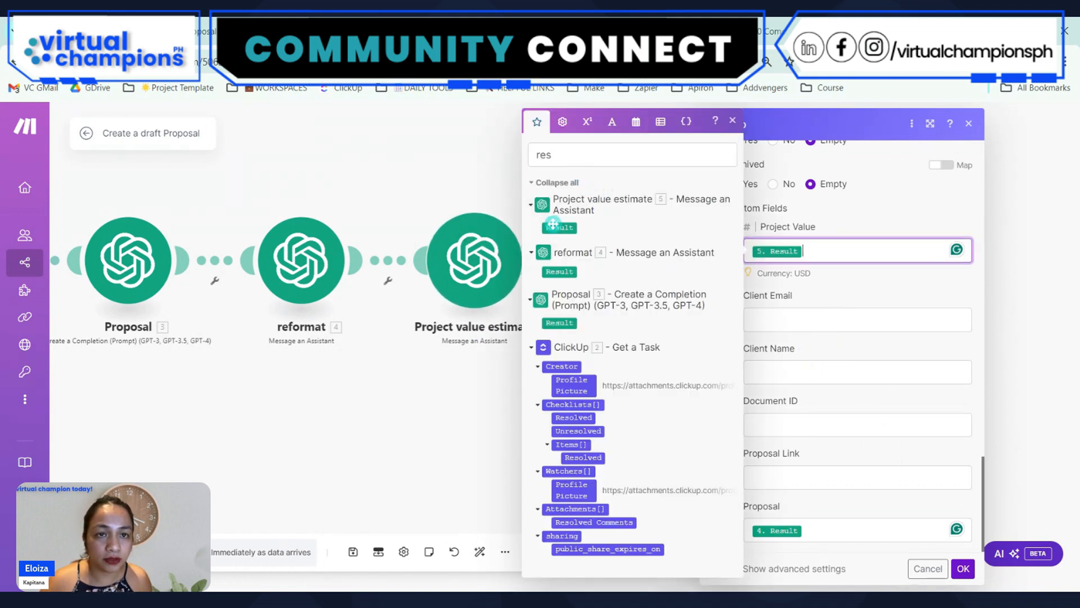
{"action": "left_click", "coordinate": [963, 569]}
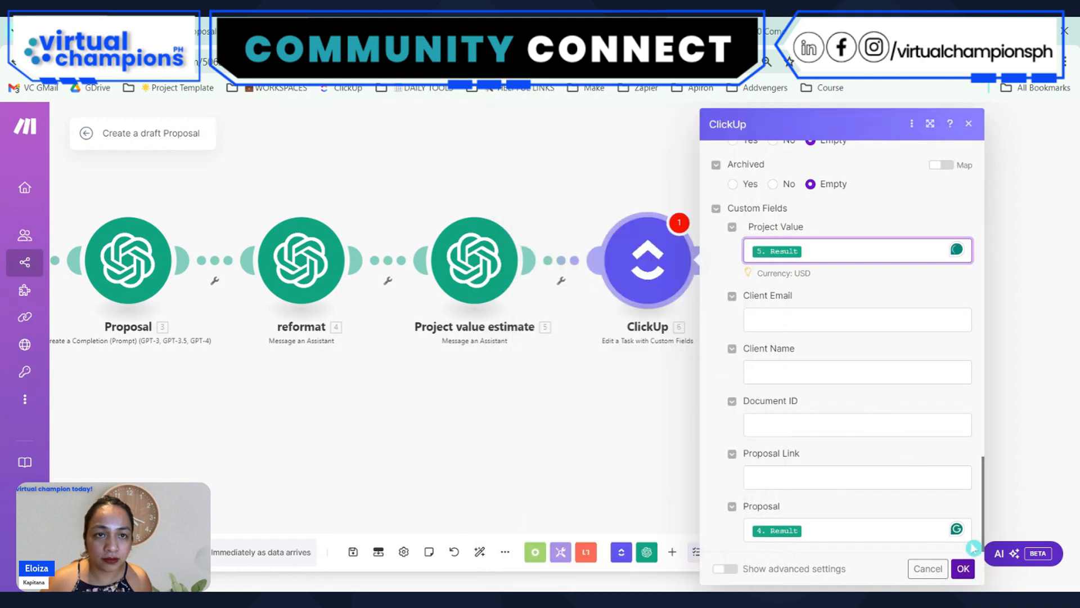
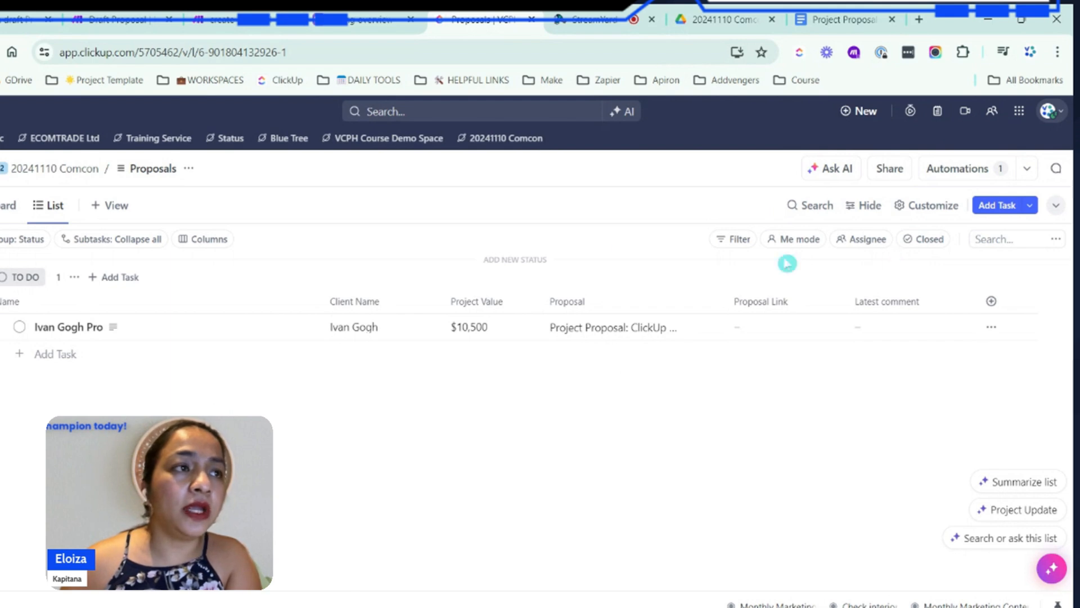
Switch to the Create a draft Proposal scenario in Make, return to all scenarios and create a new scenario
{"action": "left_click", "coordinate": [34, 17]}
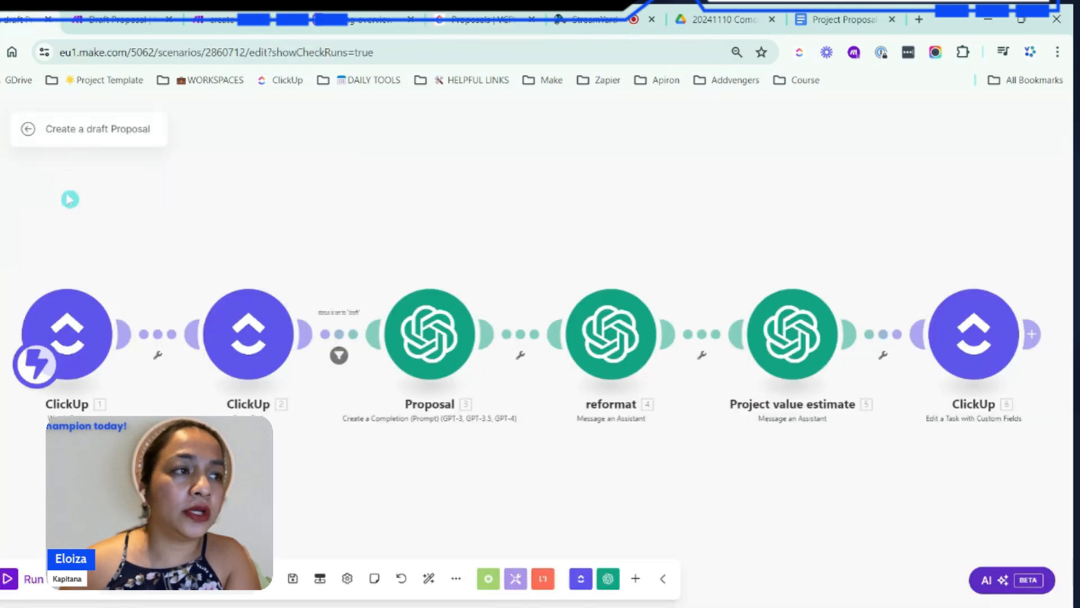
{"action": "left_click", "coordinate": [28, 129]}
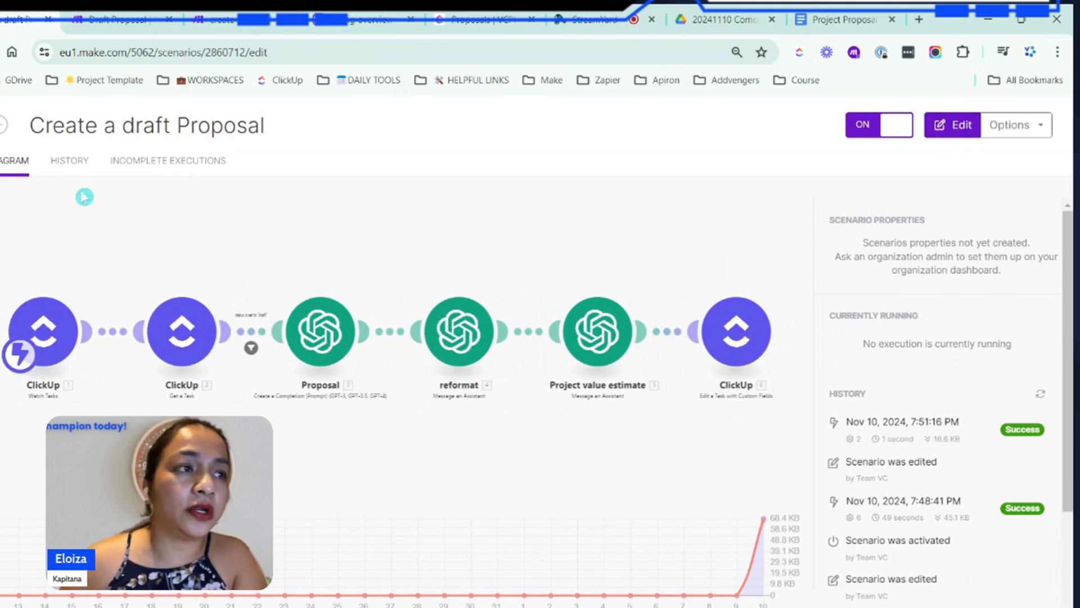
{"action": "left_click", "coordinate": [3, 268]}
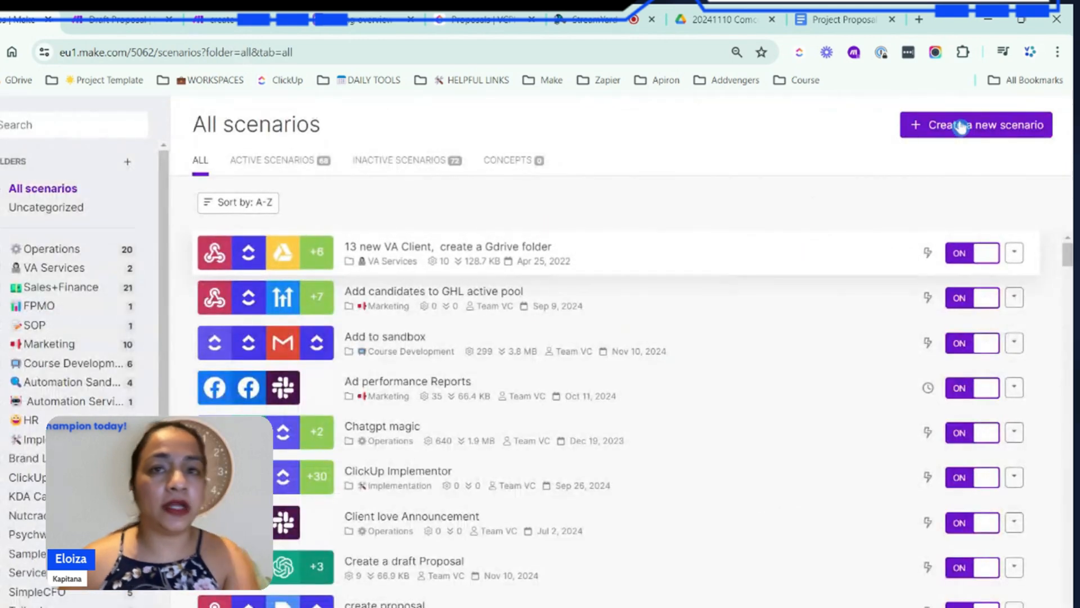
{"action": "left_click", "coordinate": [961, 126]}
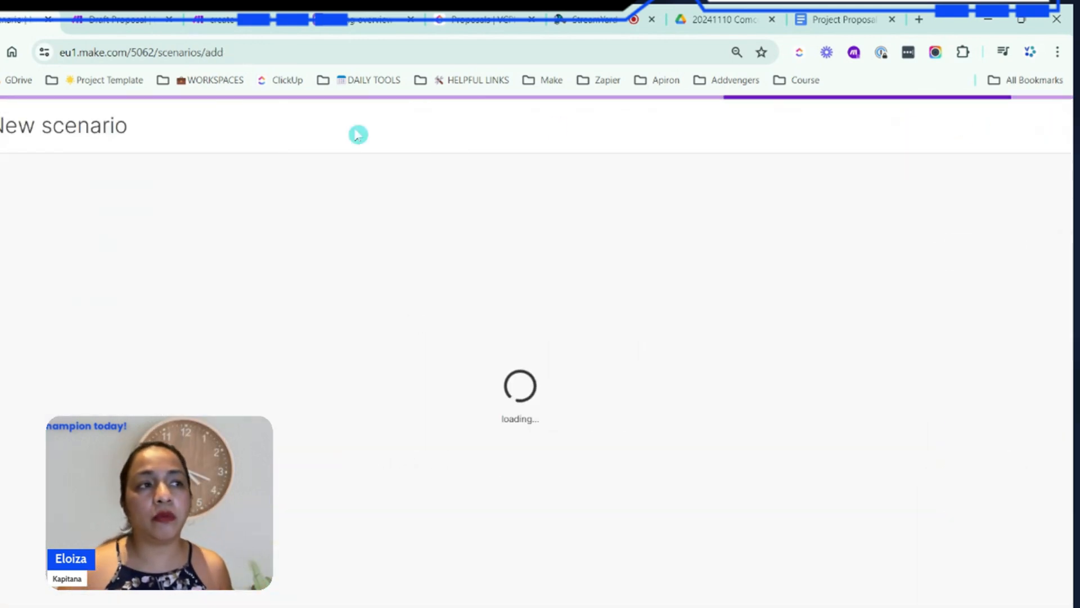
Name the new scenario "Draft Proposal in a google doc"
{"action": "left_click", "coordinate": [91, 123]}
{"action": "key", "text": "ctrl+a"}
{"action": "type", "text": "["}
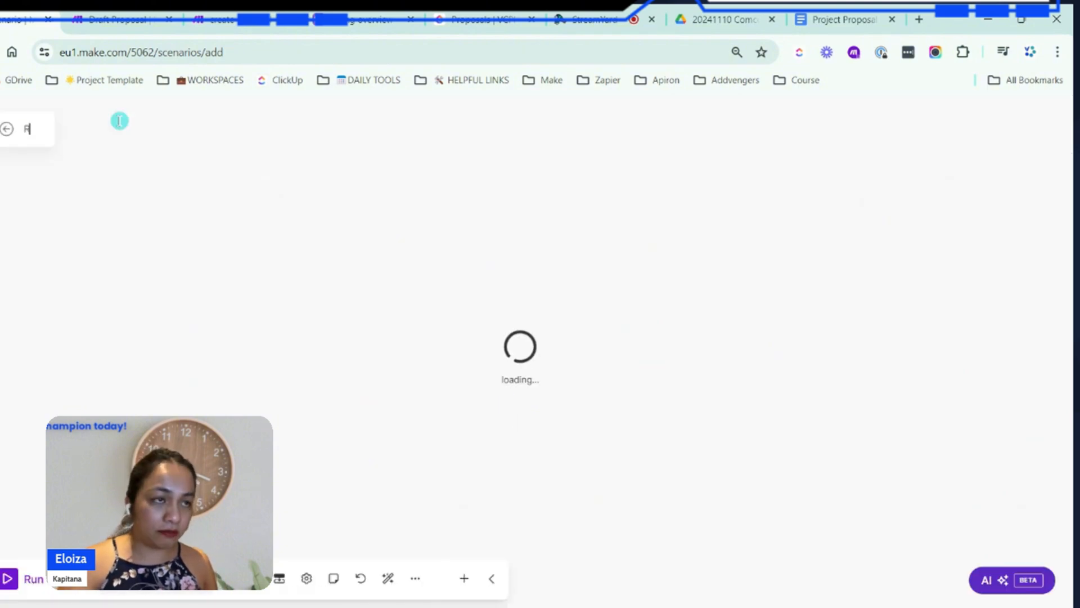
{"action": "type", "text": "DE"}
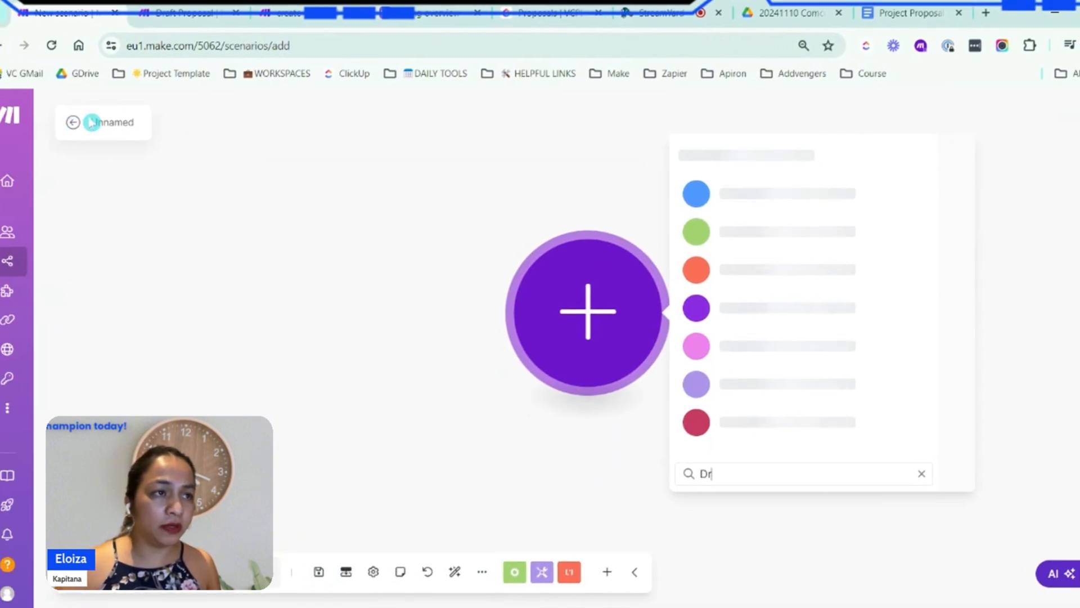
{"action": "left_click", "coordinate": [49, 130]}
{"action": "left_click", "coordinate": [132, 123]}
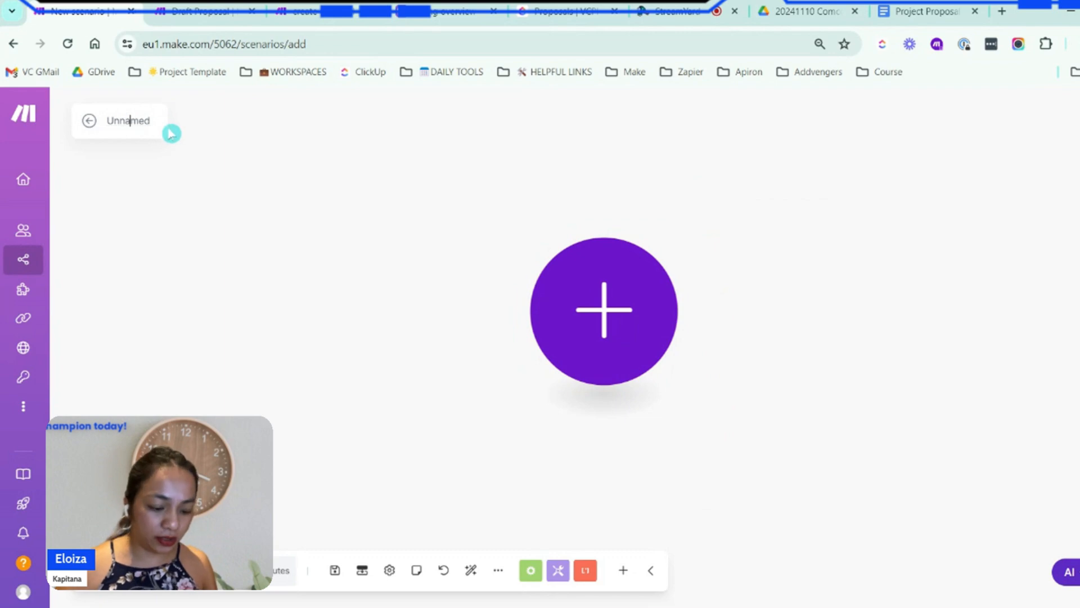
{"action": "key", "text": "ctrl+a"}
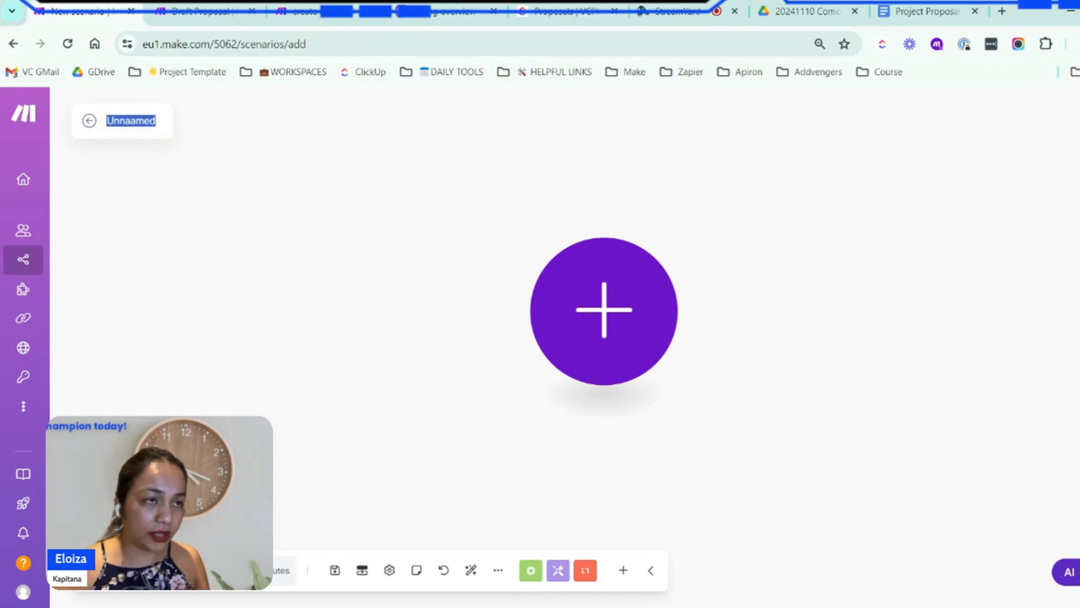
{"action": "type", "text": "Draft Proposal in a google doc"}
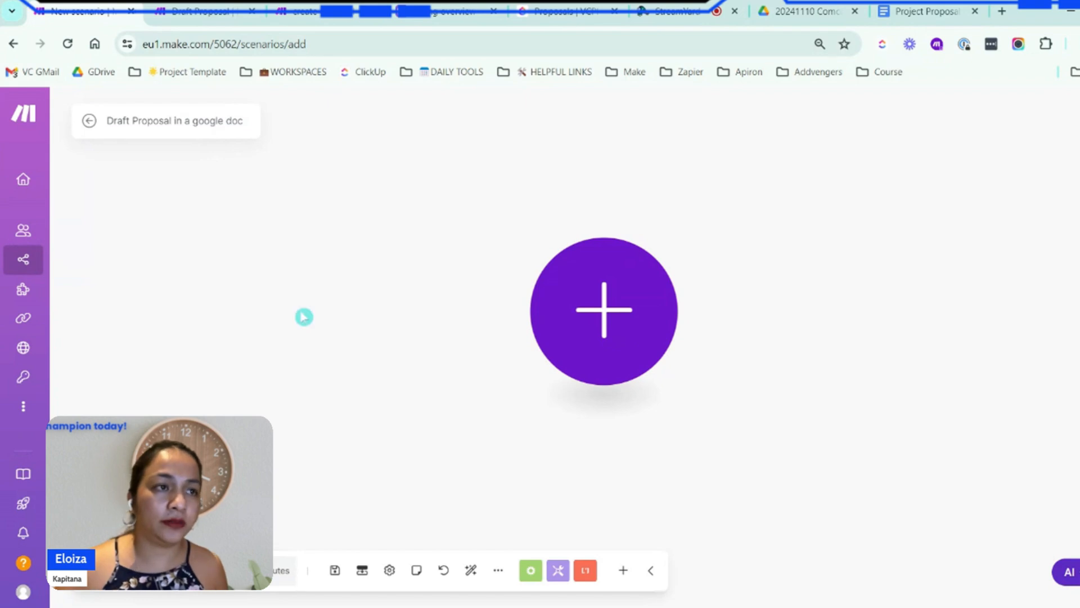
Add a Webhooks Custom webhook trigger as the scenario's first module
{"action": "left_click", "coordinate": [658, 320]}
{"action": "left_click", "coordinate": [756, 386]}
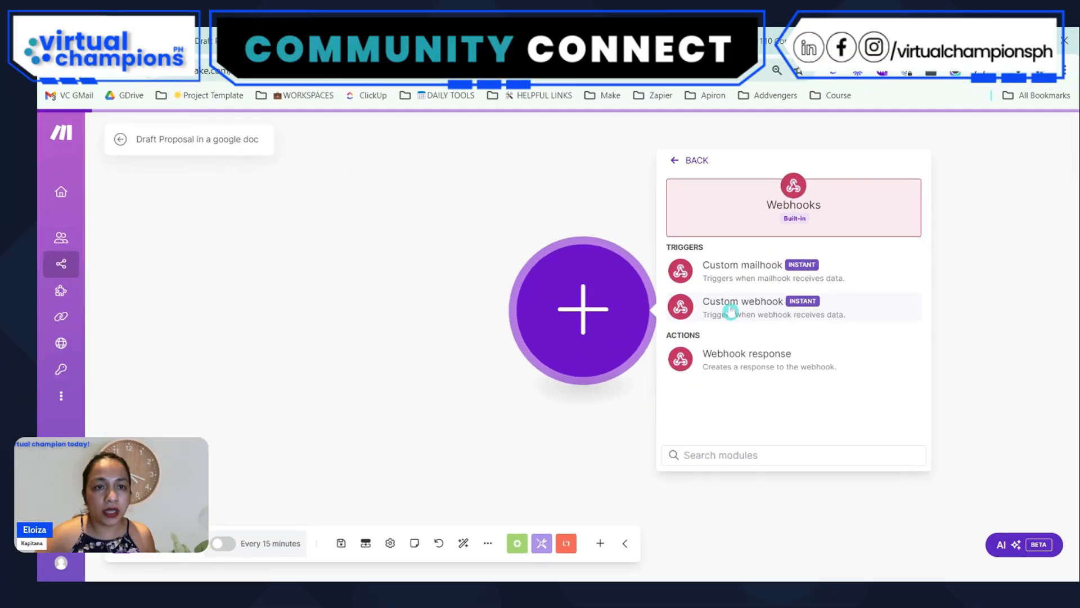
{"action": "left_click", "coordinate": [769, 309]}
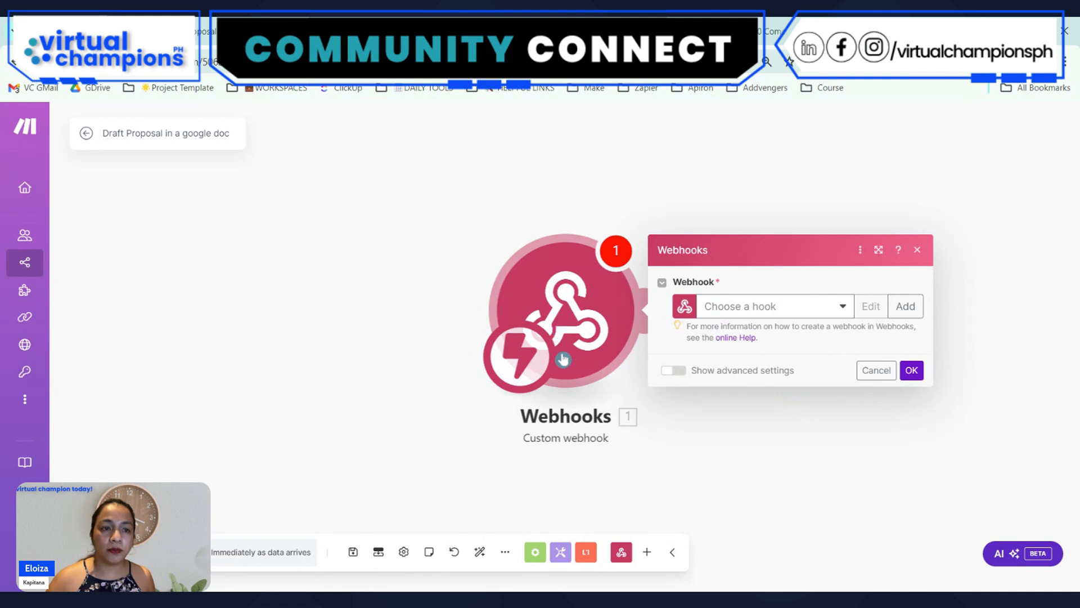
Create and save a new webhook named "generate doc proposal" for the trigger, without IP restrictions
{"action": "left_click", "coordinate": [906, 306]}
{"action": "left_click", "coordinate": [718, 255]}
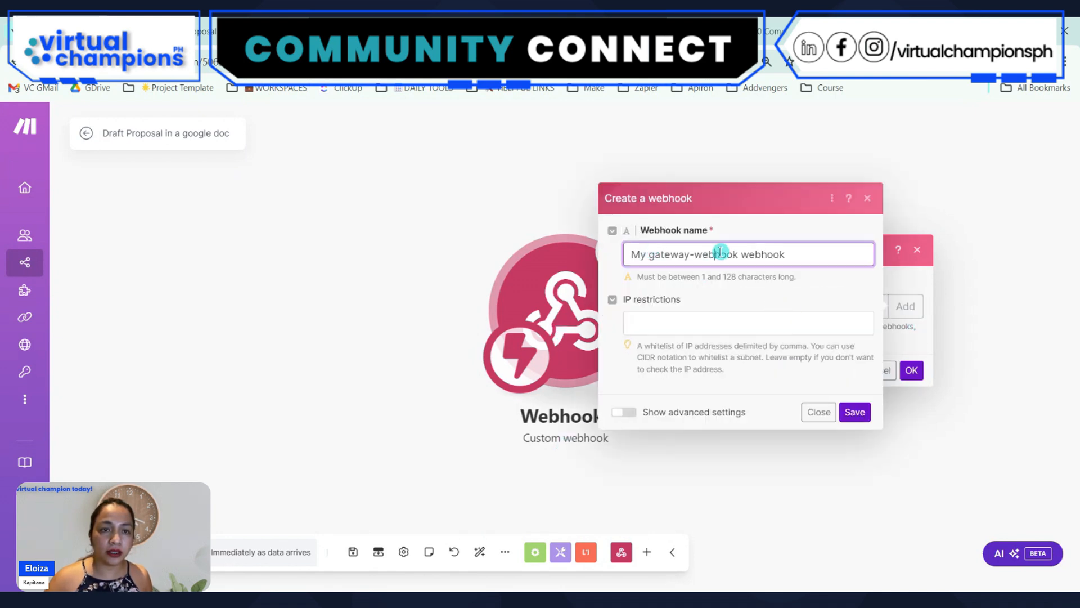
{"action": "triple_click", "coordinate": [758, 255]}
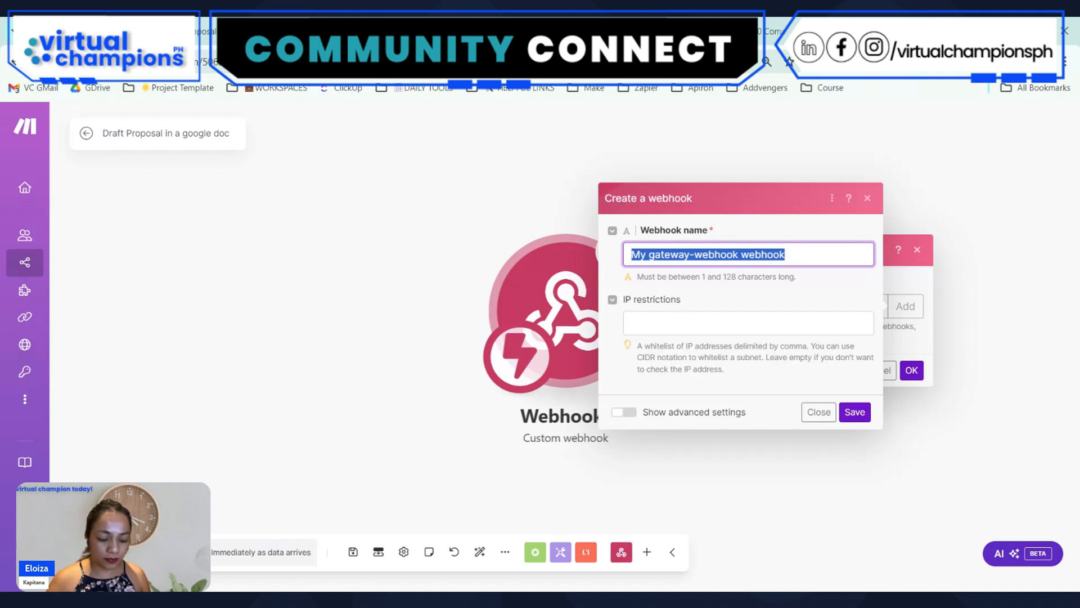
{"action": "type", "text": "generate doc proposal"}
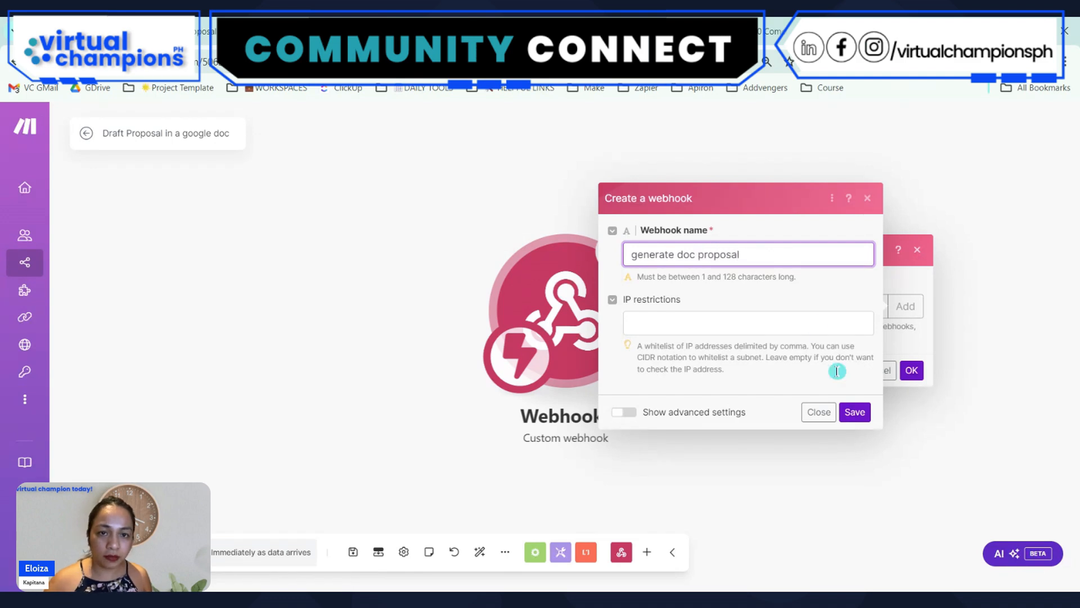
{"action": "left_click", "coordinate": [859, 412]}
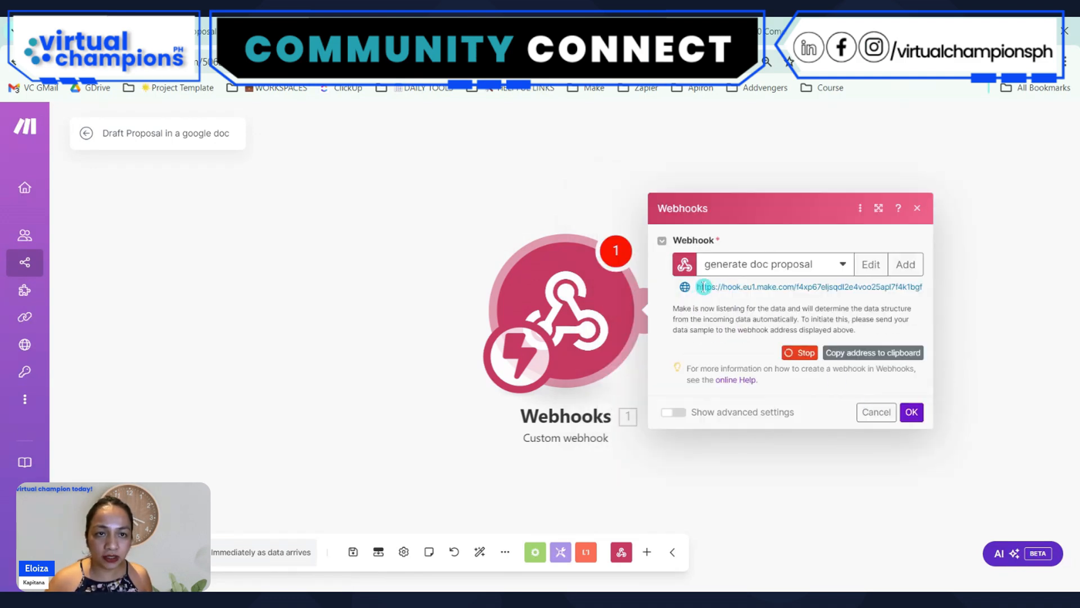
Copy the new webhook's address and accept the Webhooks module's settings
{"action": "left_click_drag", "start_coordinate": [697, 286], "coordinate": [944, 284]}
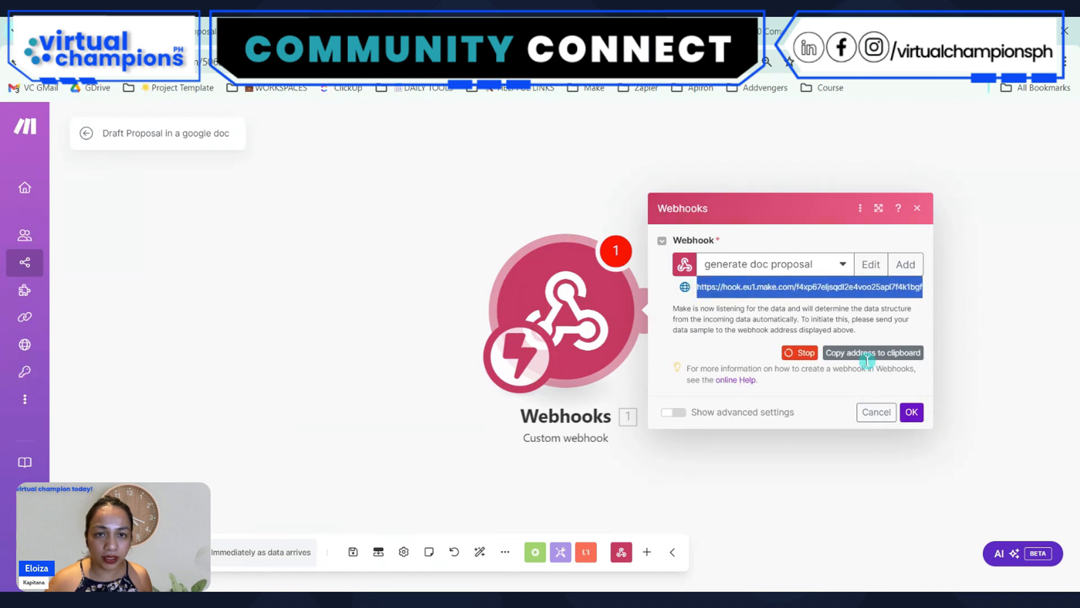
{"action": "left_click", "coordinate": [861, 353]}
{"action": "left_click", "coordinate": [912, 412]}
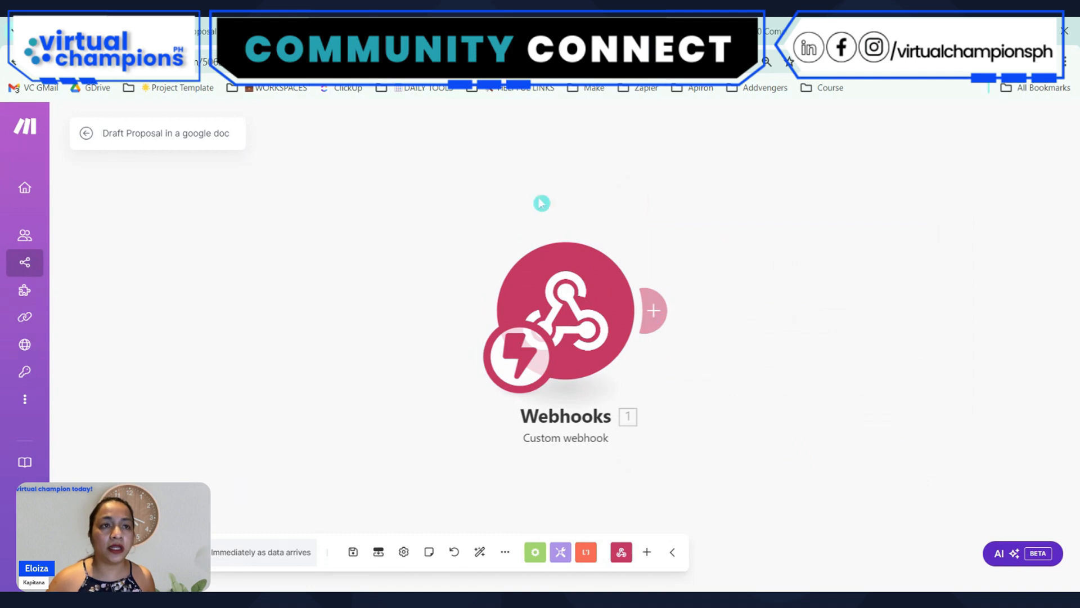
Switch to the ClickUp Proposals list and start a new automation with Status changes as its trigger
{"action": "left_click", "coordinate": [450, 31]}
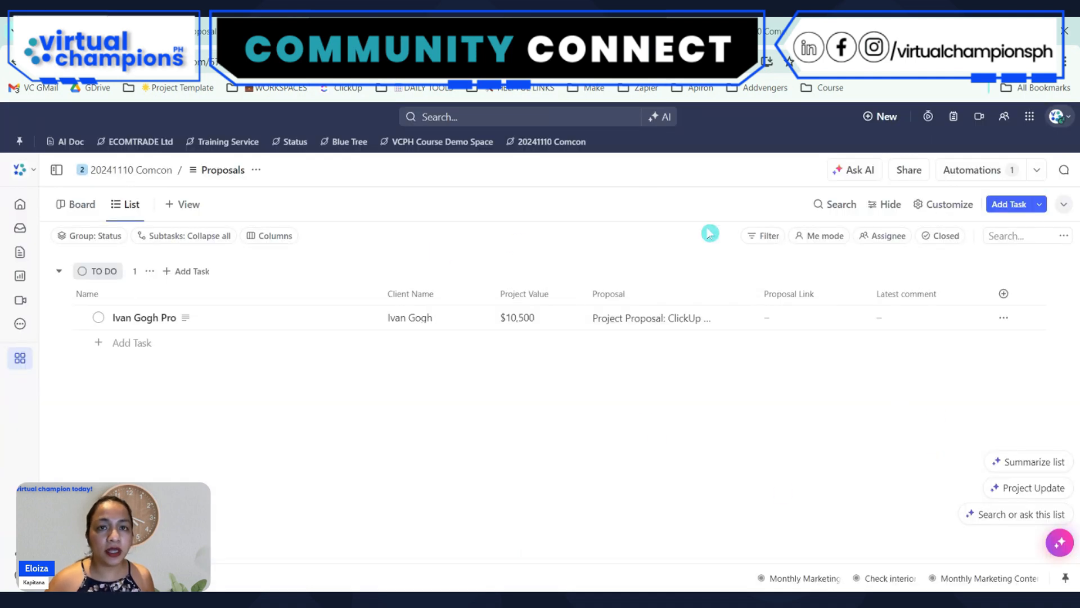
{"action": "left_click", "coordinate": [970, 176]}
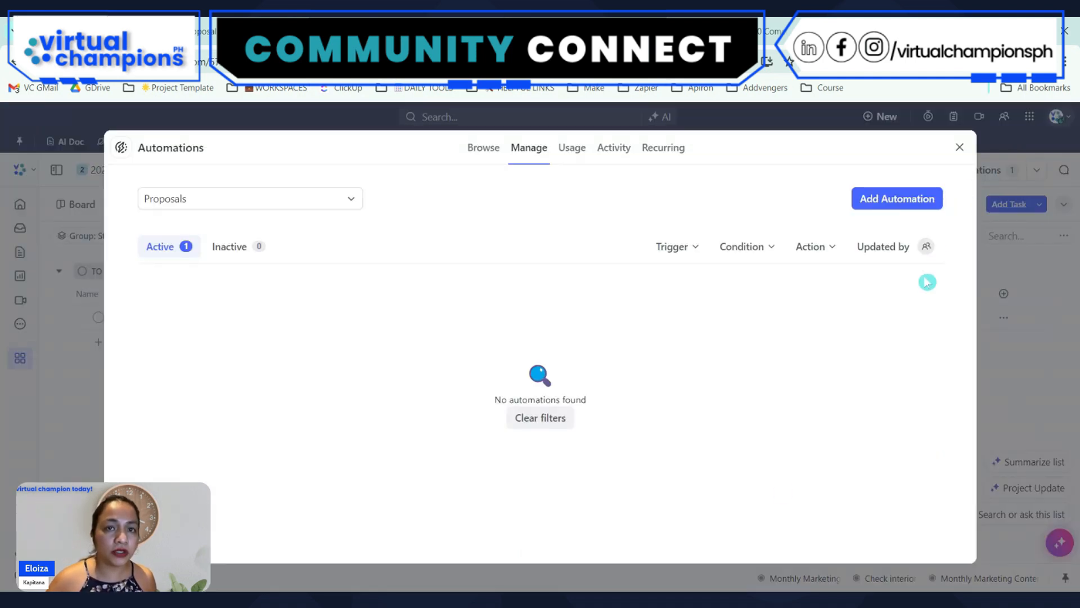
{"action": "left_click", "coordinate": [894, 197]}
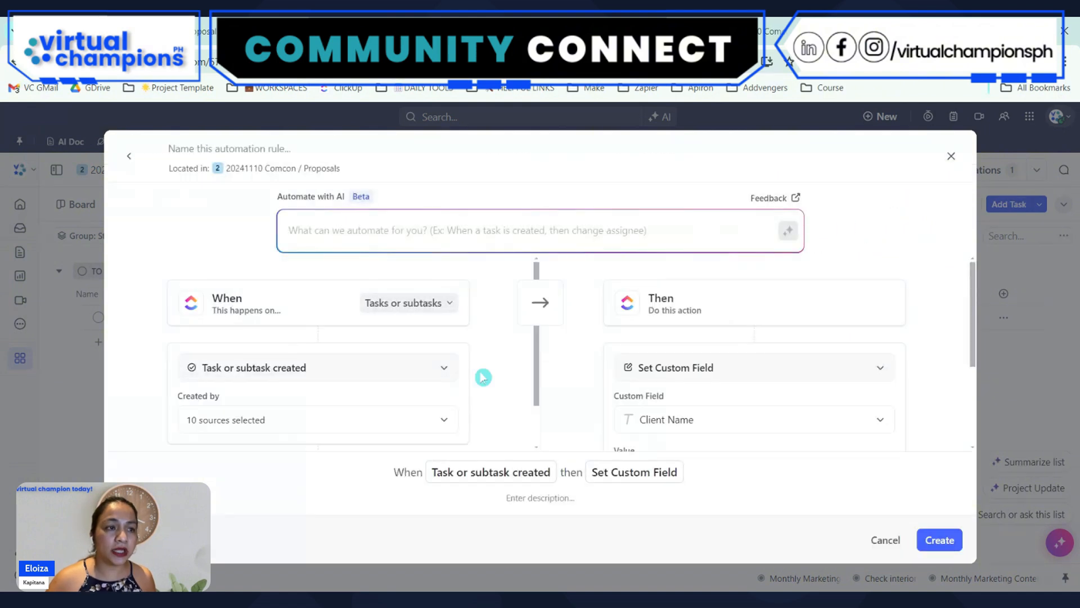
{"action": "left_click", "coordinate": [299, 377]}
{"action": "type", "text": "st"}
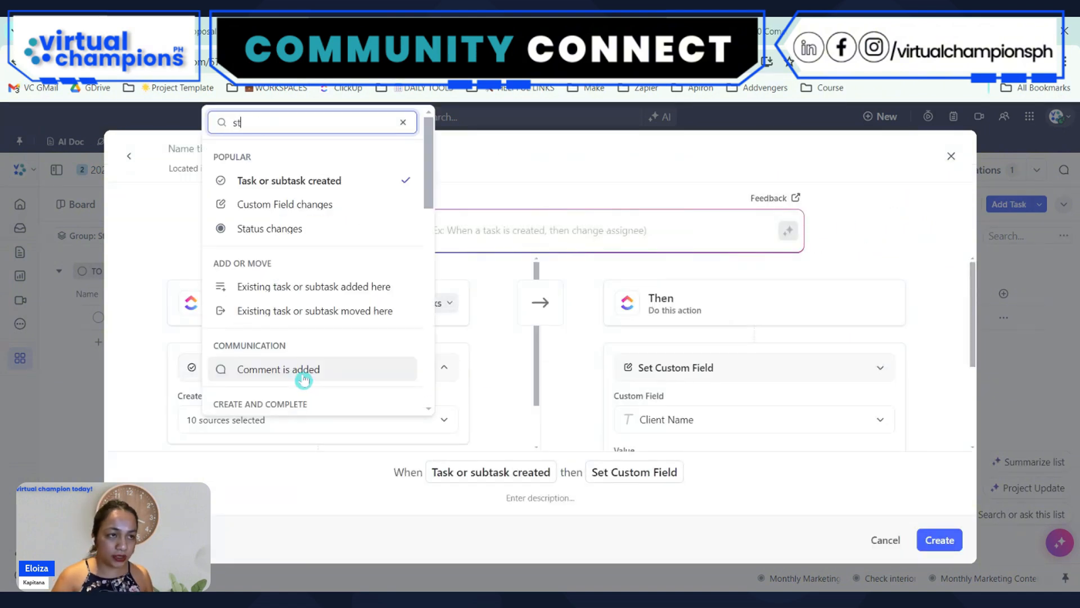
{"action": "type", "text": "tau"}
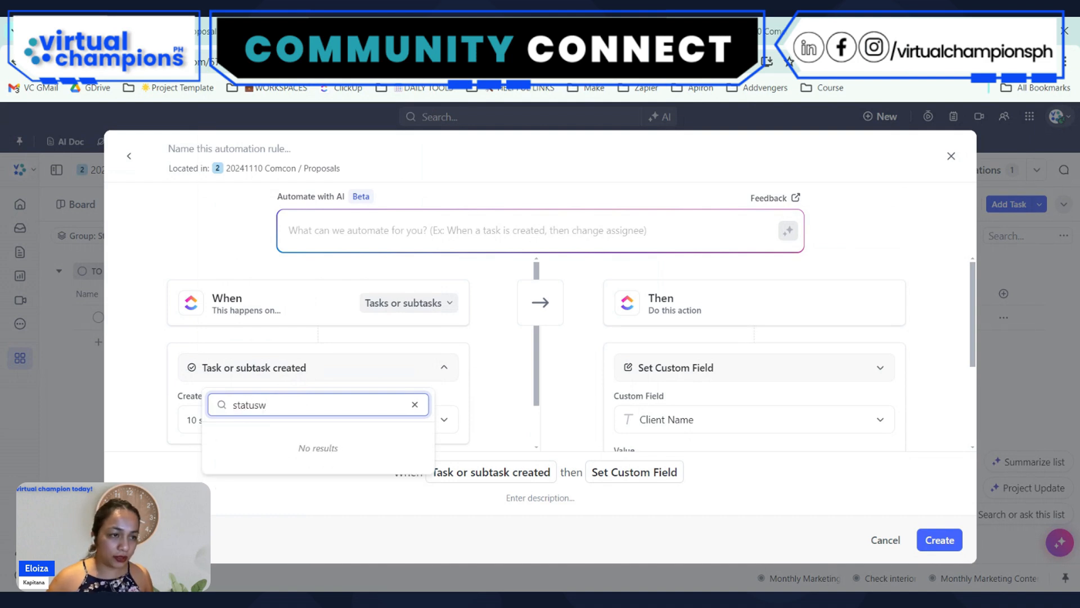
{"action": "left_click", "coordinate": [272, 436]}
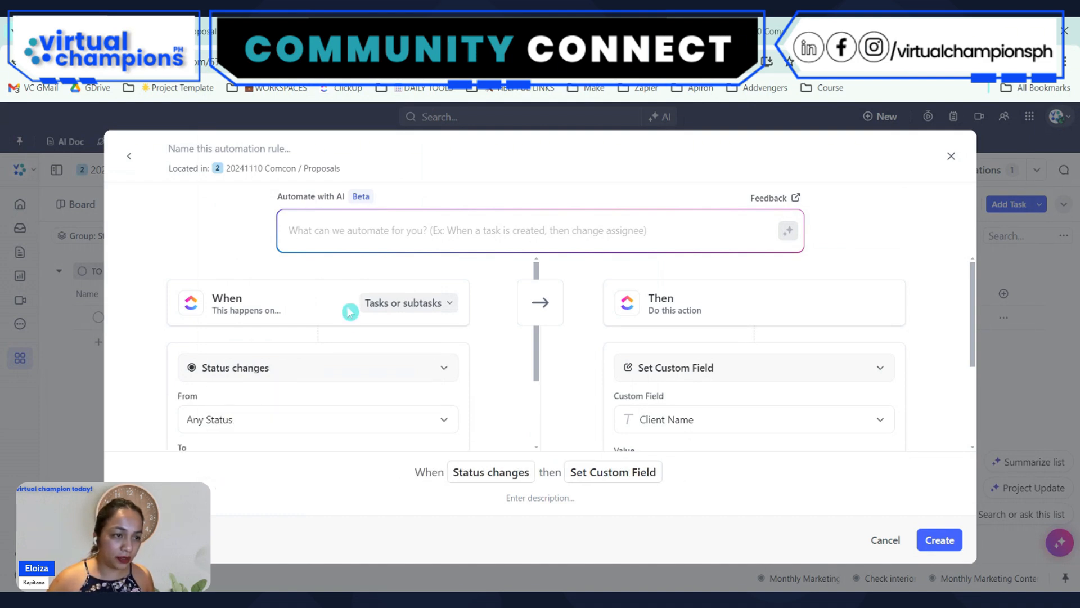
Limit the trigger to changes from any status to GENERATE DOC
{"action": "scroll", "coordinate": [332, 327], "scroll_direction": "down", "scroll_amount": 2}
{"action": "left_click", "coordinate": [316, 378]}
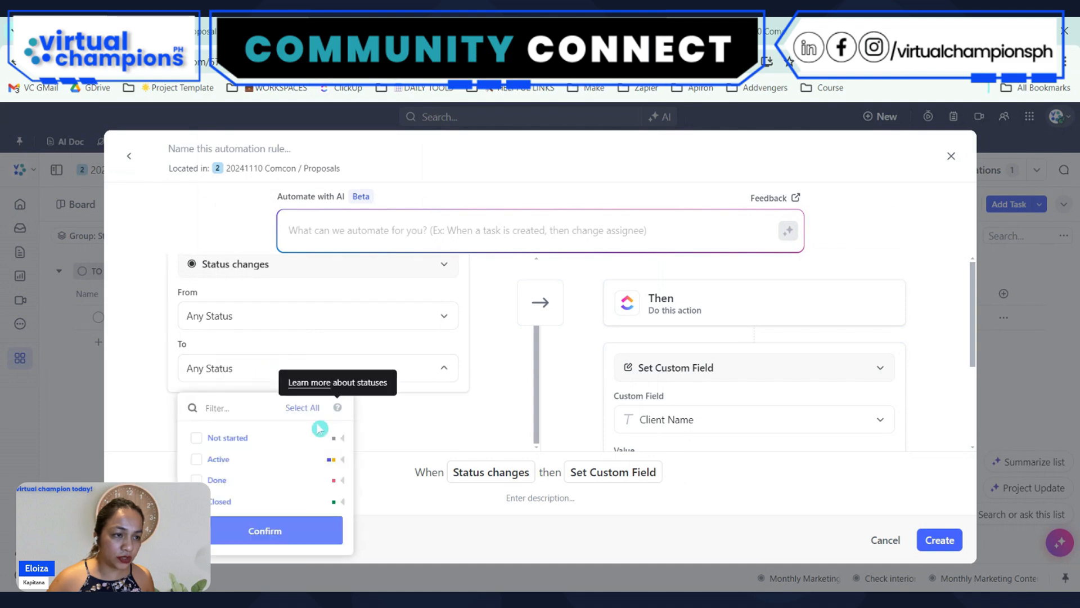
{"action": "left_click", "coordinate": [343, 459]}
{"action": "left_click", "coordinate": [247, 492]}
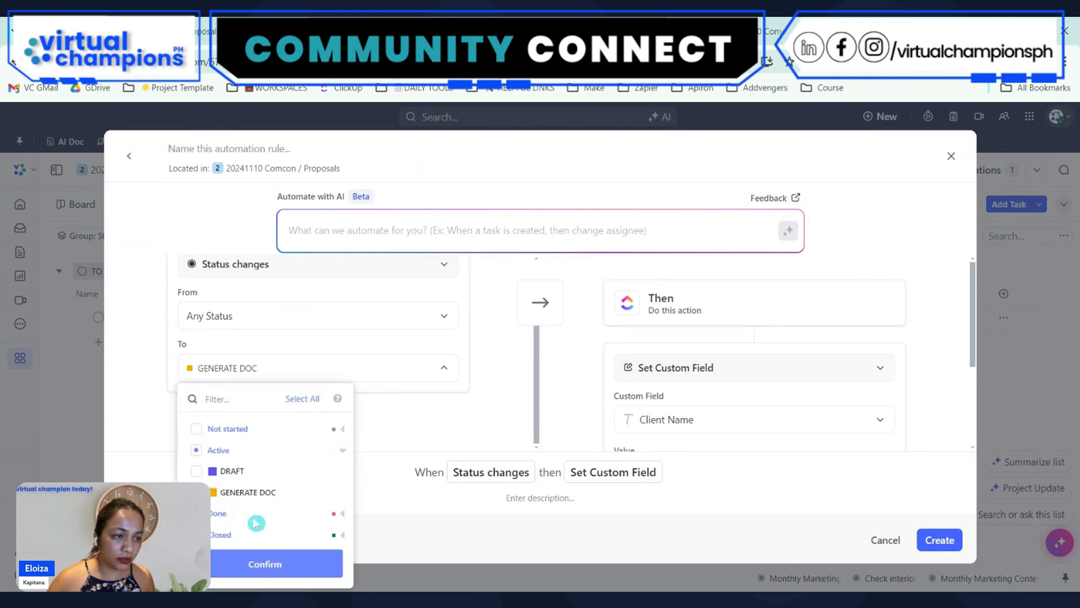
{"action": "left_click", "coordinate": [276, 566]}
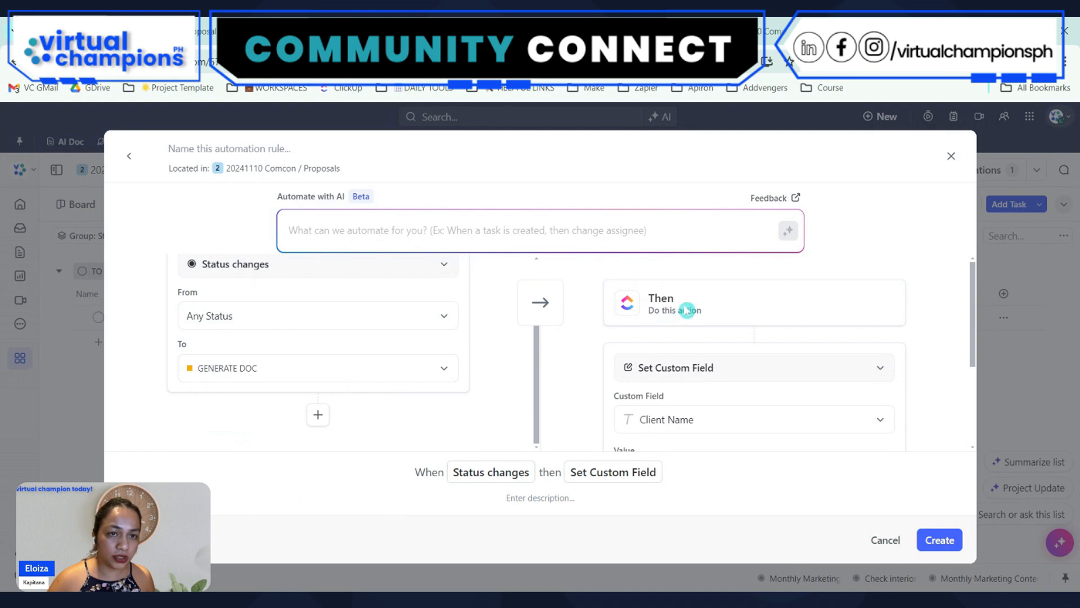
Set the automation's action to Call webhook with the copied webhook address, create the automation and close the automations window
{"action": "left_click", "coordinate": [672, 371]}
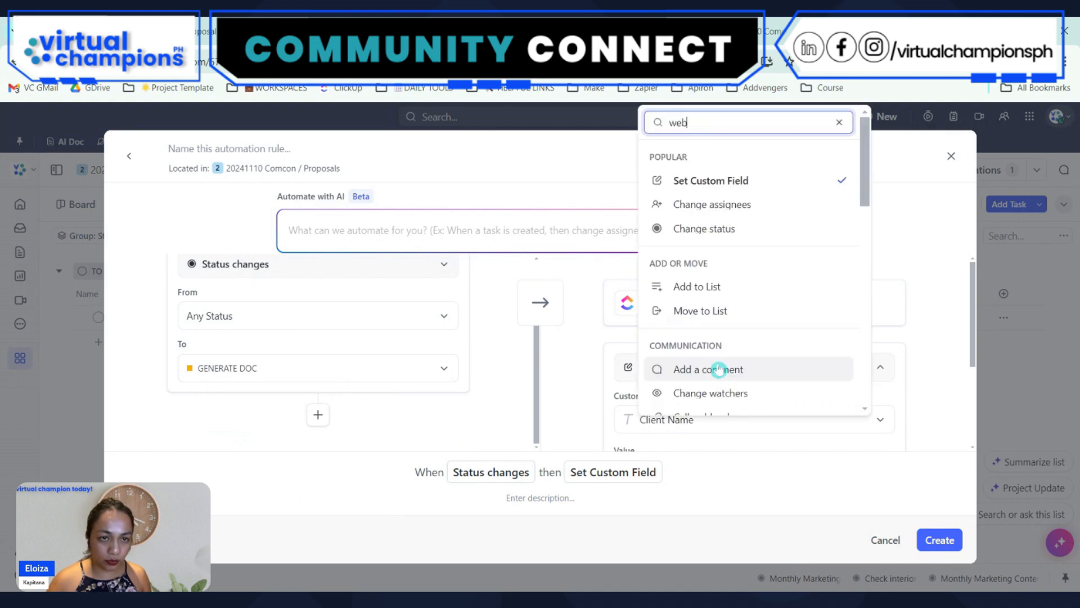
{"action": "left_click", "coordinate": [696, 438]}
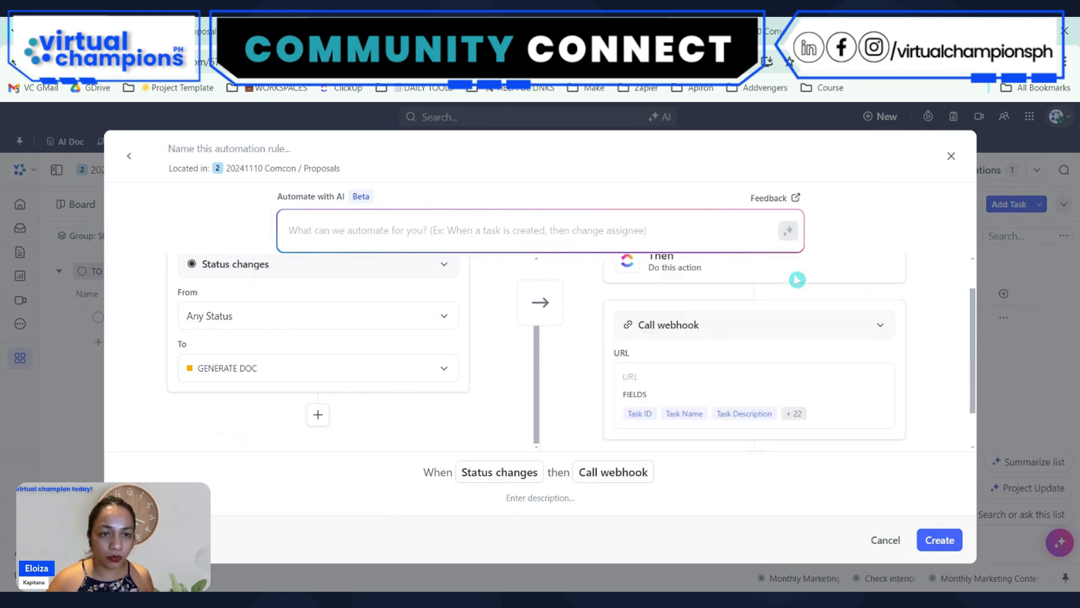
{"action": "scroll", "coordinate": [797, 280], "scroll_direction": "down", "scroll_amount": 1}
{"action": "left_click", "coordinate": [658, 326]}
{"action": "key", "text": "ctrl+v"}
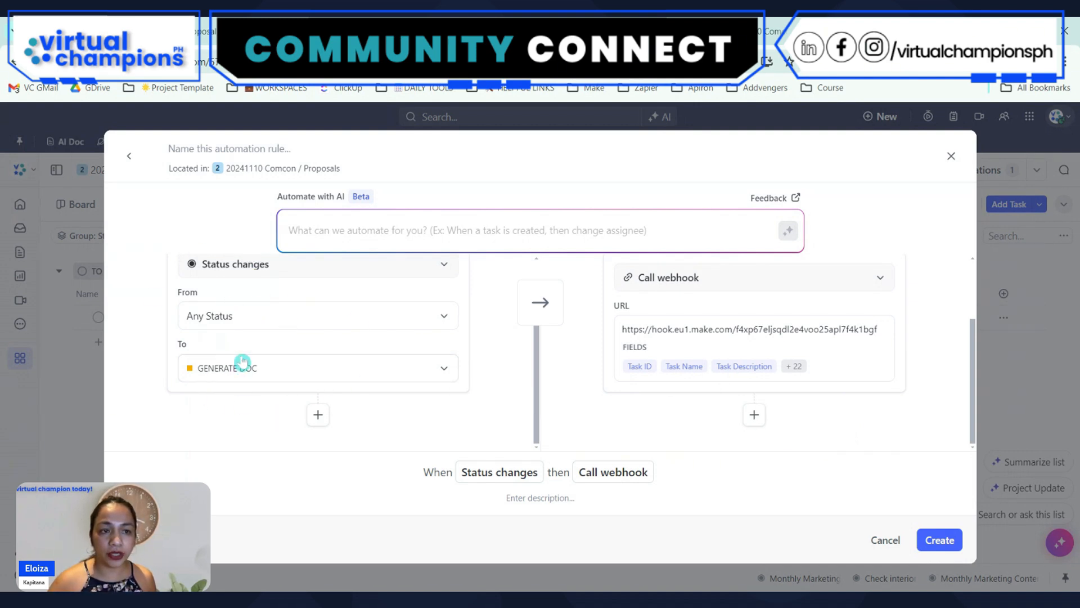
{"action": "left_click", "coordinate": [938, 540]}
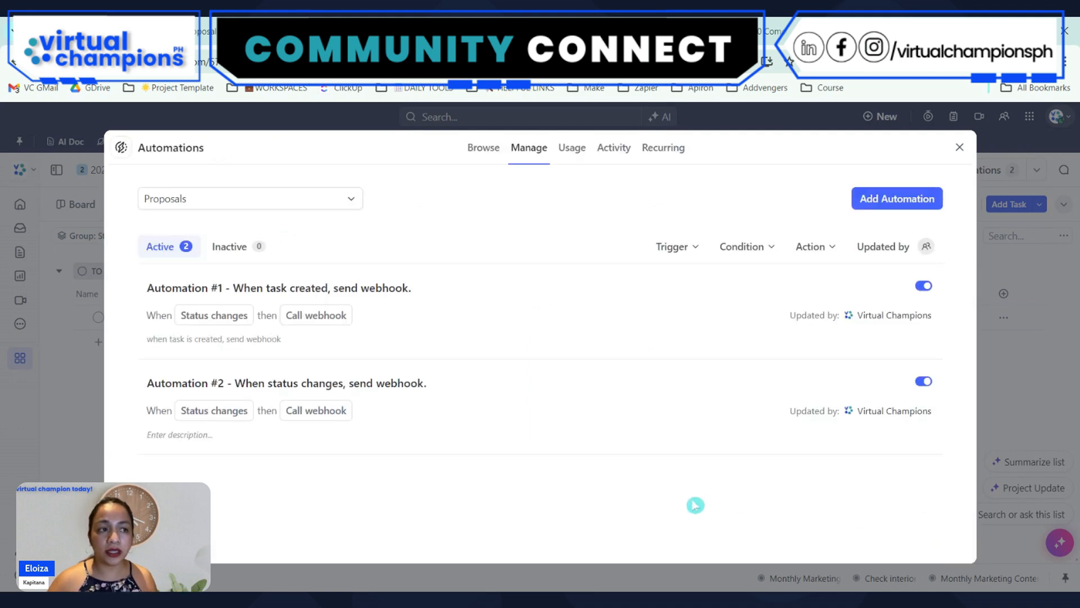
{"action": "left_click", "coordinate": [960, 148]}
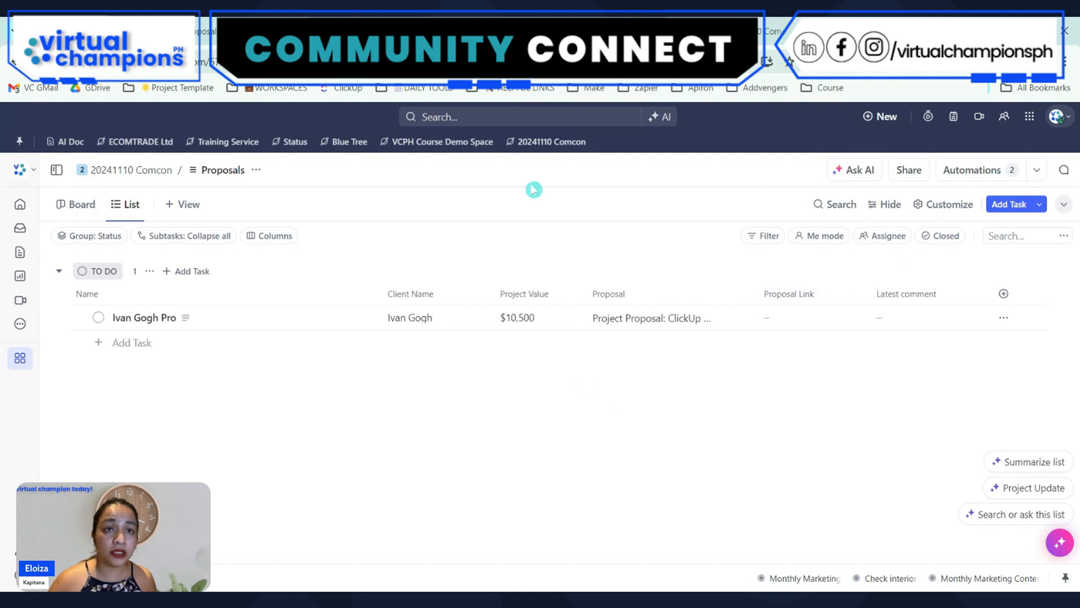
Return to the Make scenario and add a ClickUp Get a Task module after the Custom webhook trigger
{"action": "left_click", "coordinate": [242, 32]}
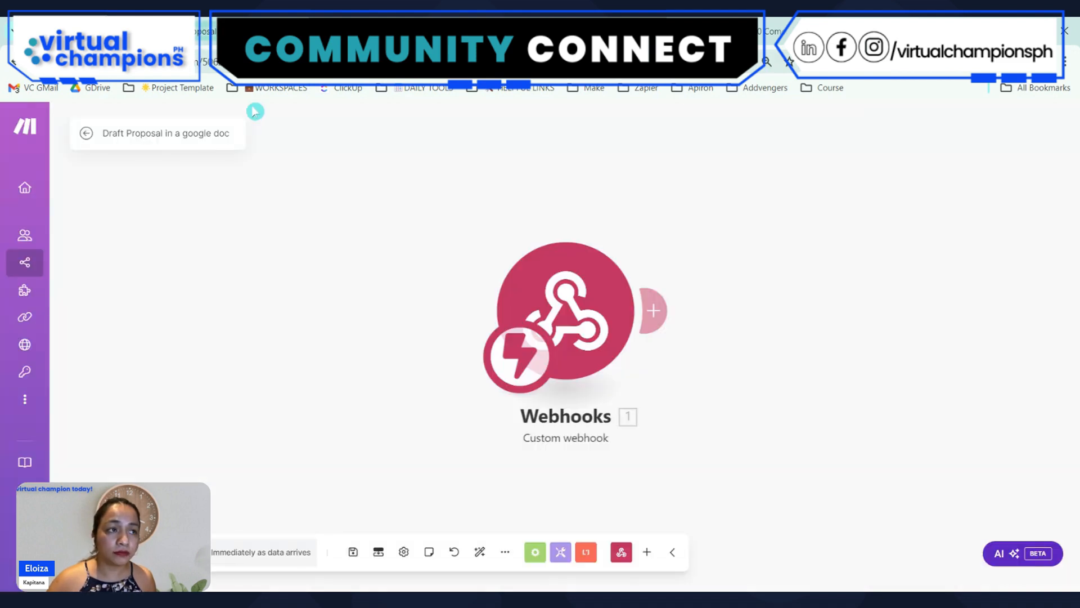
{"action": "left_click", "coordinate": [661, 309]}
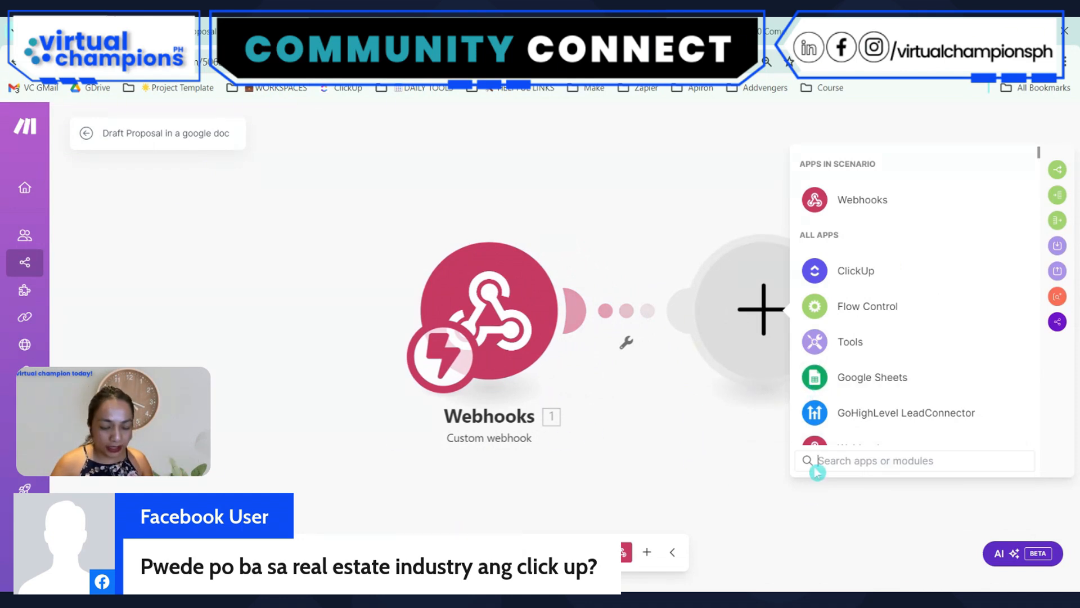
{"action": "type", "text": "get"}
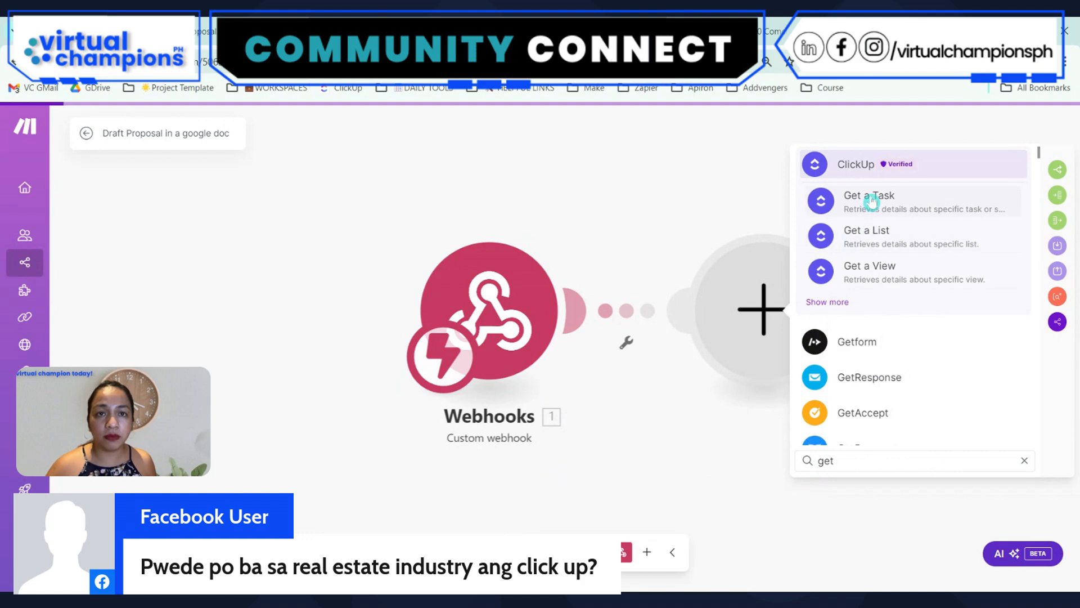
{"action": "left_click", "coordinate": [871, 201]}
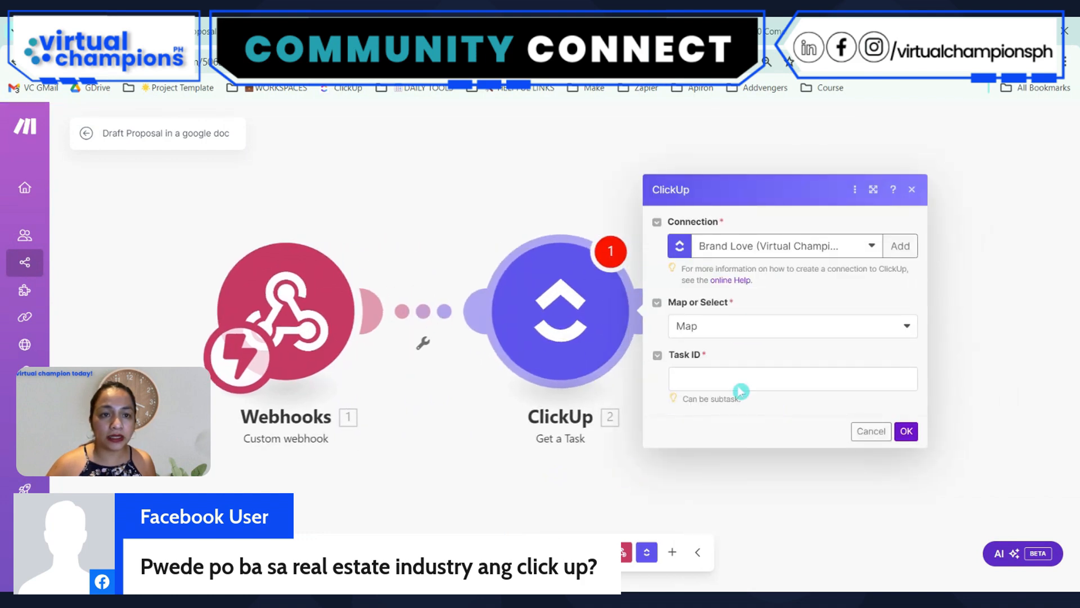
{"action": "left_click", "coordinate": [705, 378]}
{"action": "left_click", "coordinate": [807, 496]}
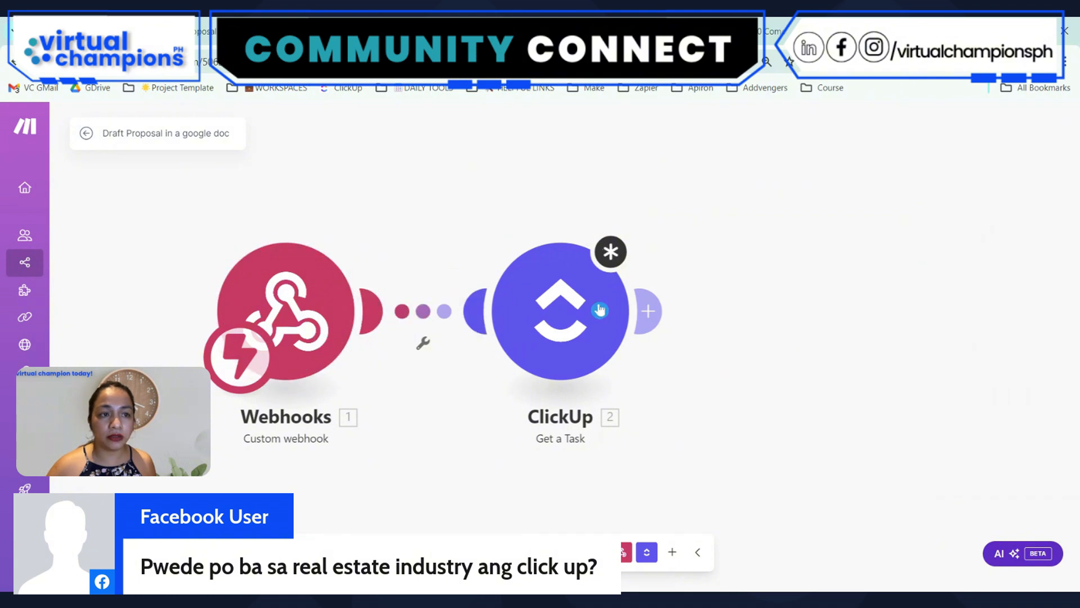
{"action": "left_click", "coordinate": [566, 299]}
{"action": "left_click", "coordinate": [678, 358]}
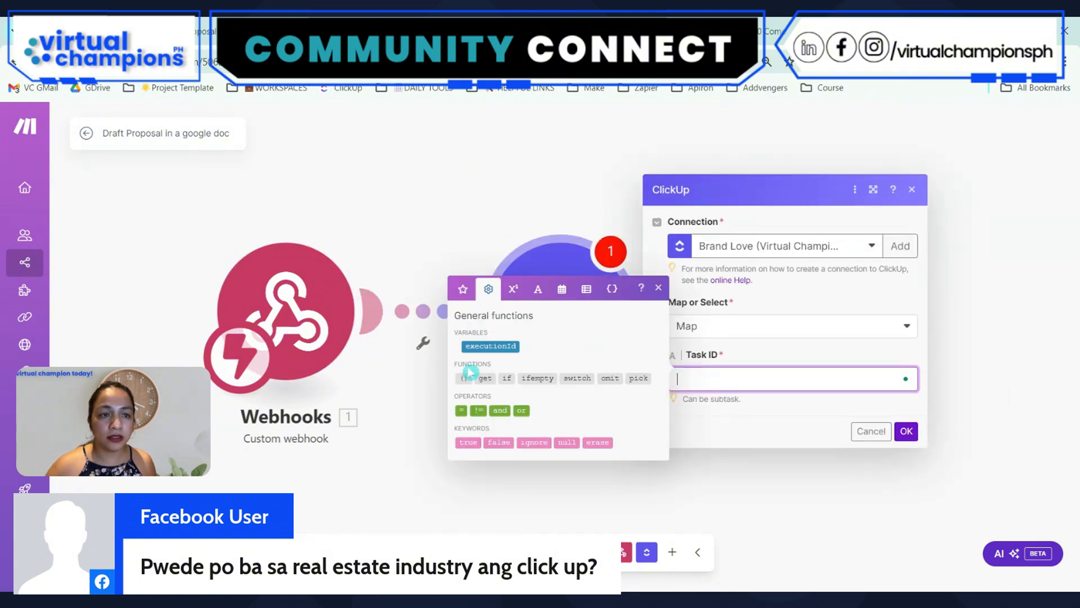
{"action": "left_click", "coordinate": [384, 290]}
Run only the Custom webhook module, and set the proposal task's status to GENERATE DOC in the ClickUp Proposals list
{"action": "right_click", "coordinate": [299, 305]}
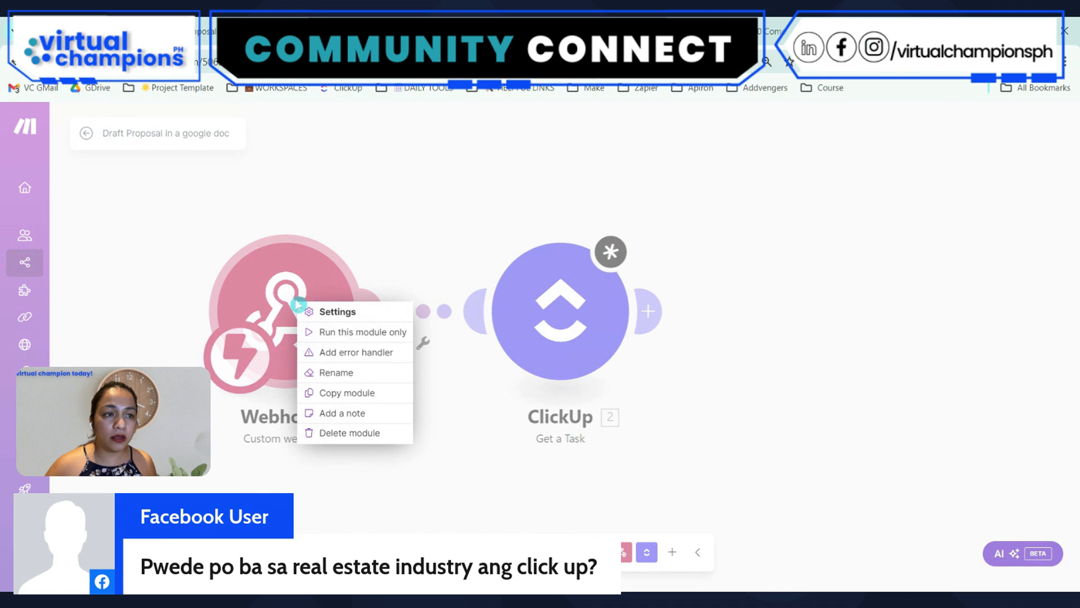
{"action": "left_click", "coordinate": [345, 332]}
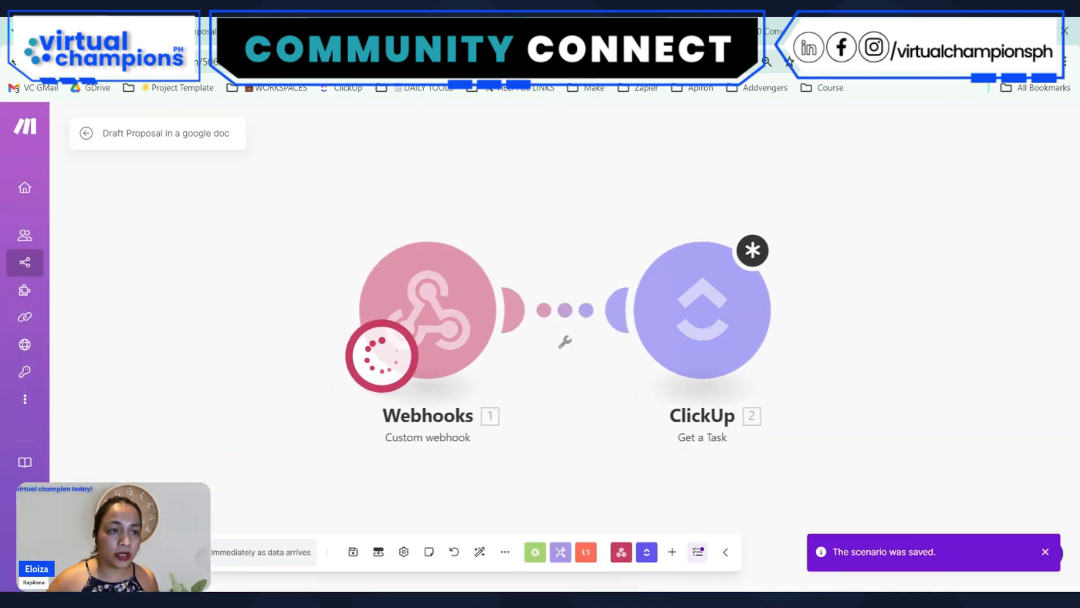
{"action": "left_click", "coordinate": [396, 31]}
{"action": "left_click", "coordinate": [98, 317]}
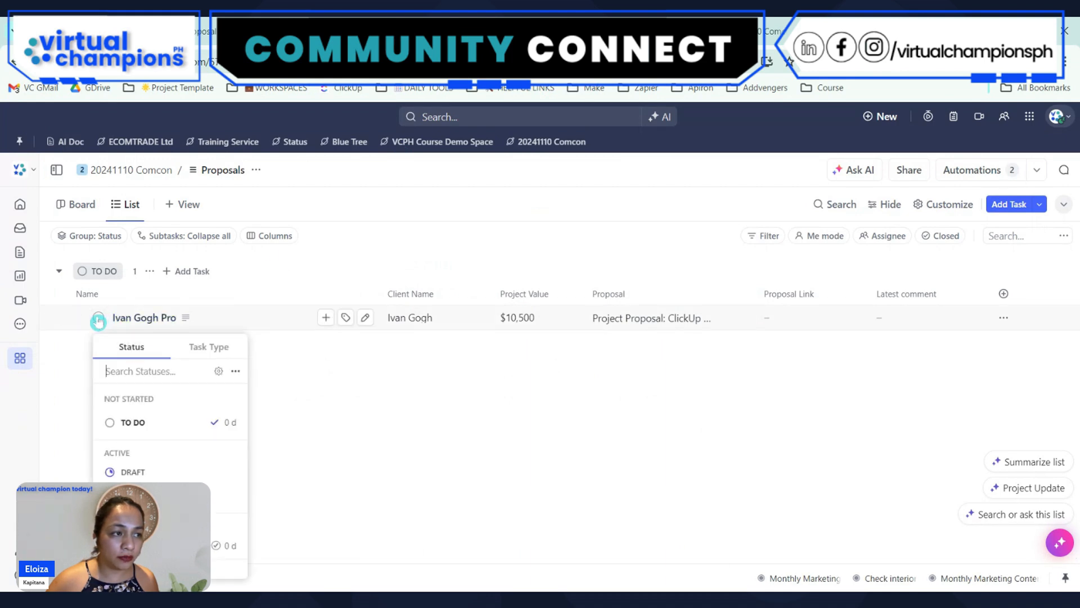
{"action": "left_click", "coordinate": [146, 495]}
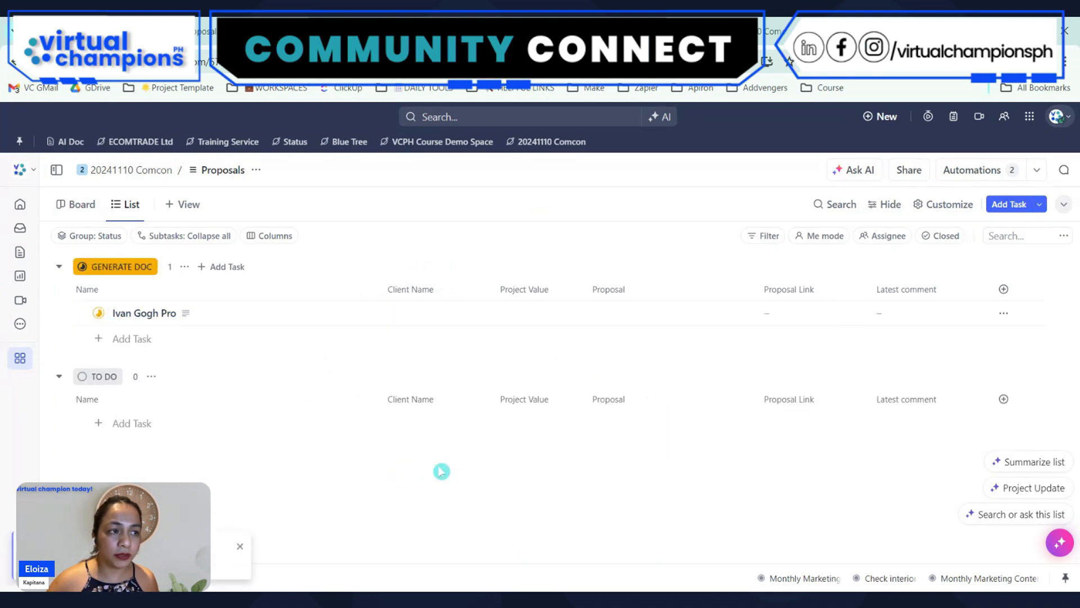
{"action": "left_click", "coordinate": [100, 317]}
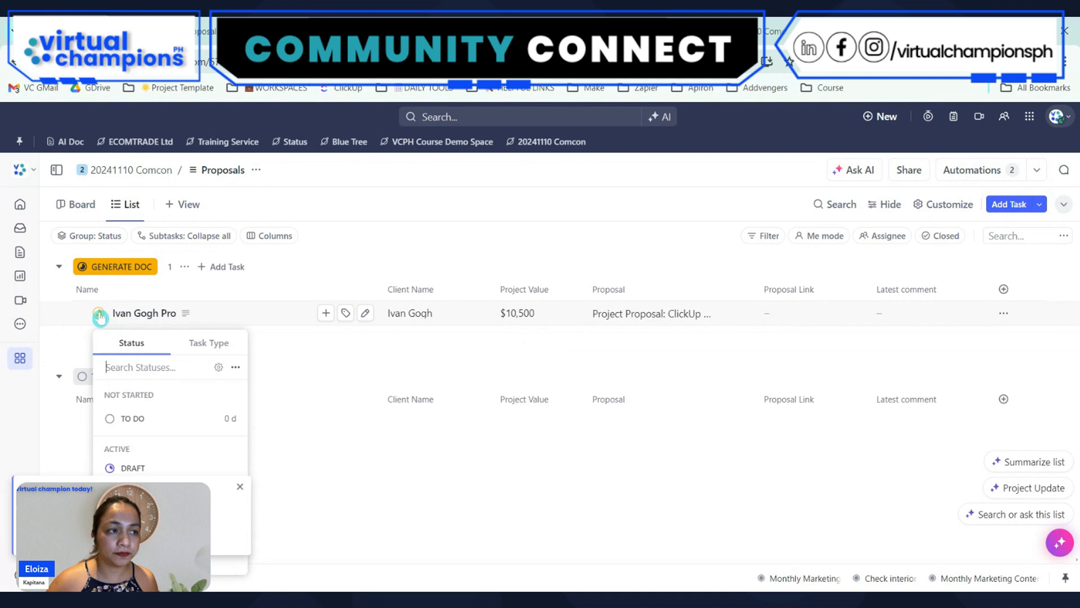
{"action": "left_click", "coordinate": [387, 376]}
Return to the Make scenario and examine the payload in the Custom webhook's output bundle
{"action": "left_click", "coordinate": [338, 31]}
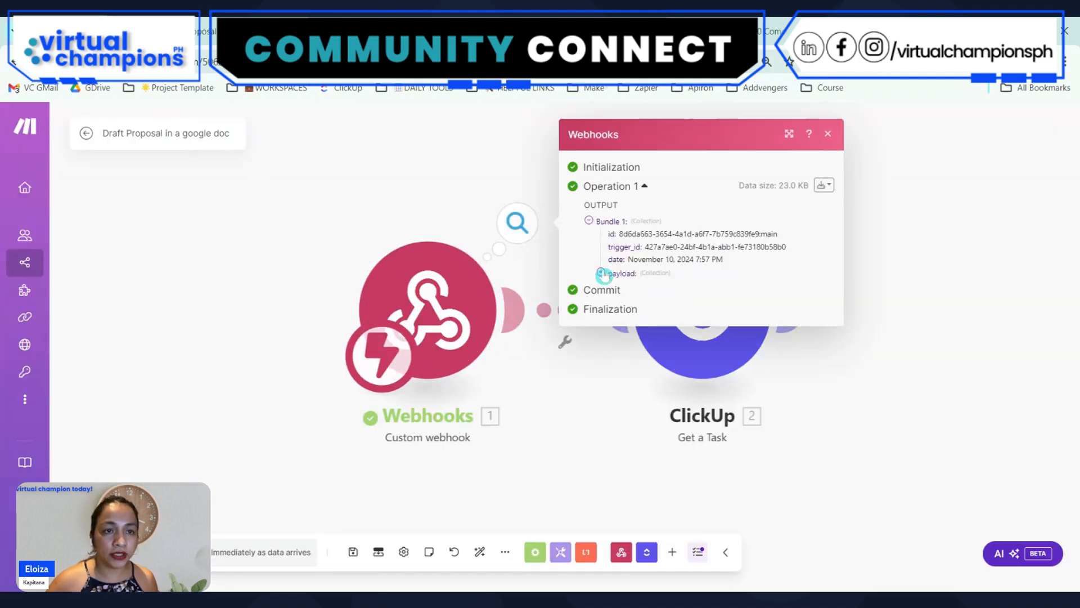
{"action": "left_click", "coordinate": [602, 273]}
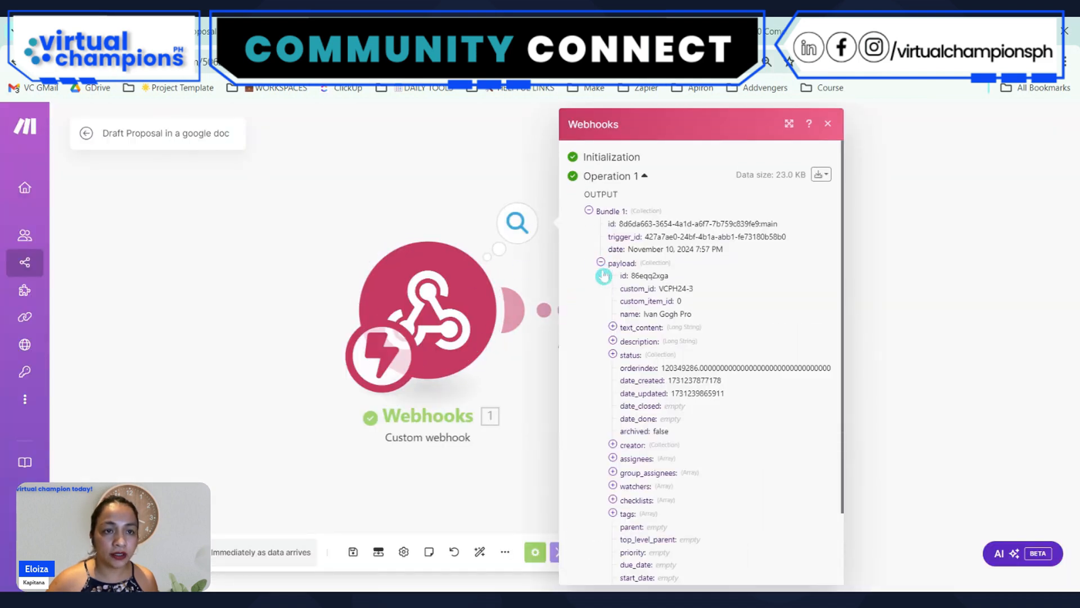
{"action": "left_click", "coordinate": [888, 450]}
{"action": "left_click", "coordinate": [591, 350]}
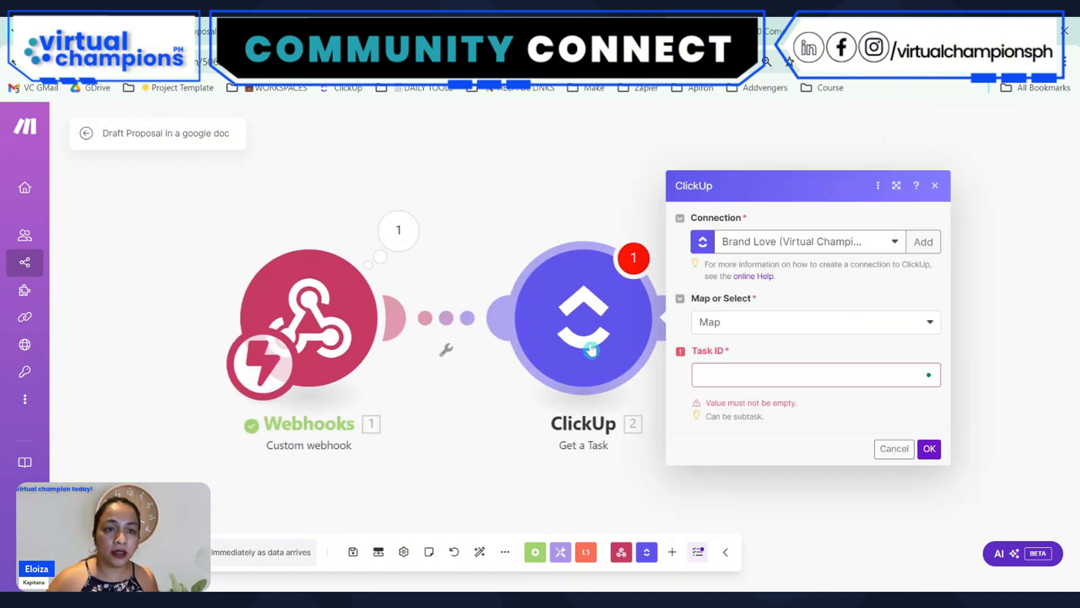
{"action": "left_click", "coordinate": [742, 385]}
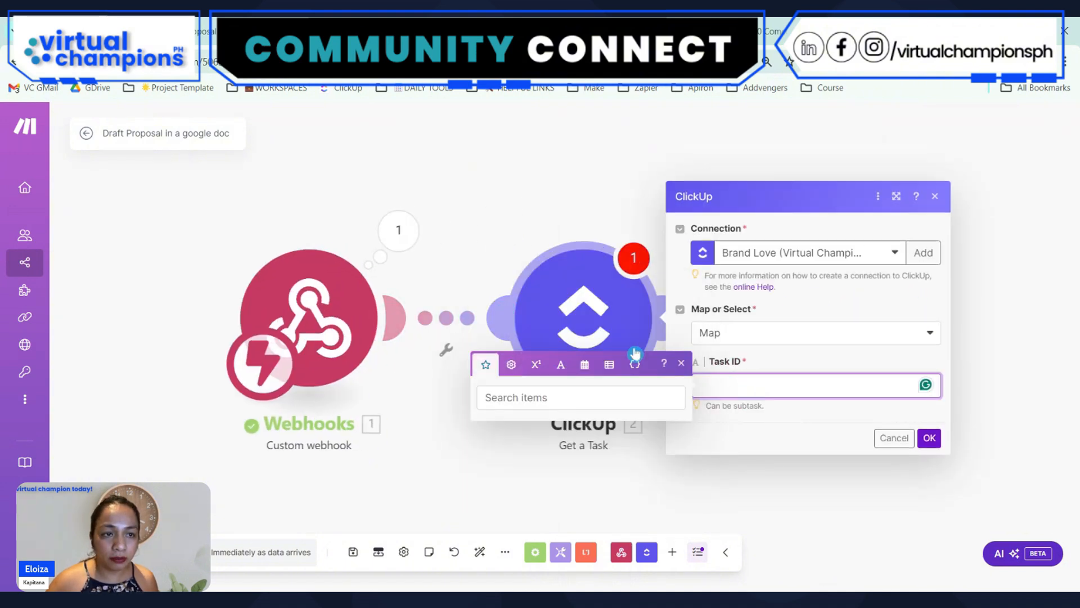
{"action": "left_click", "coordinate": [548, 127]}
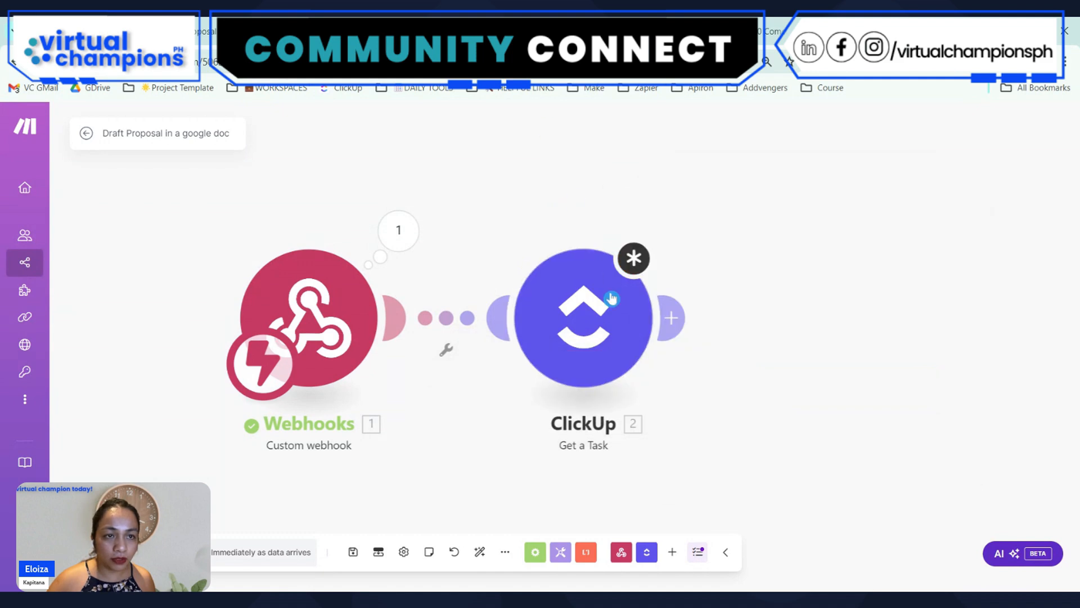
Delete the ClickUp Get a Task module from the scenario
{"action": "right_click", "coordinate": [591, 332]}
{"action": "left_click", "coordinate": [733, 369]}
{"action": "right_click", "coordinate": [574, 331]}
{"action": "left_click", "coordinate": [619, 483]}
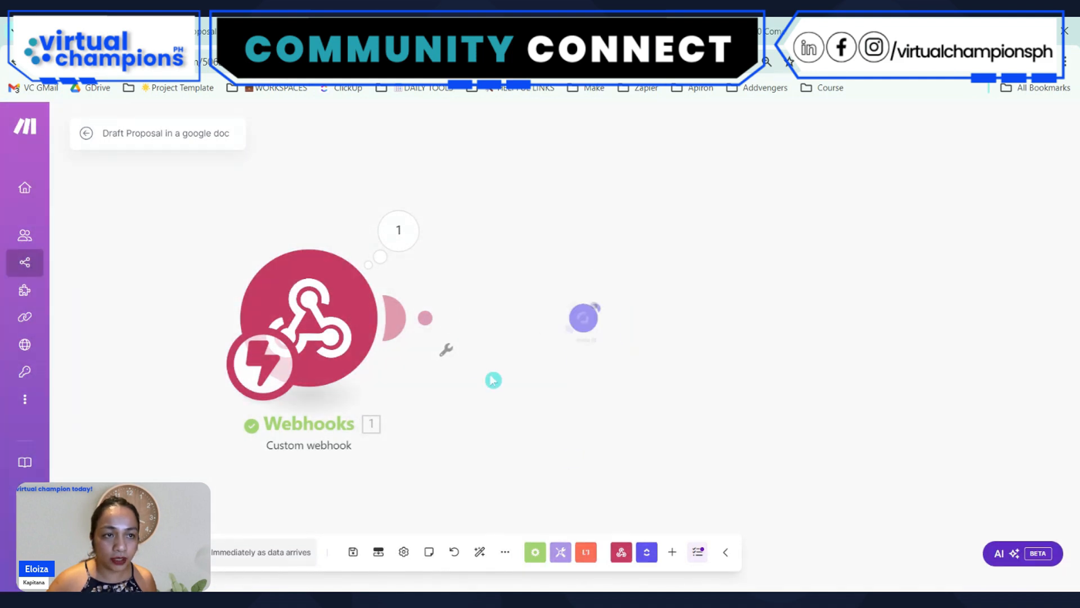
Add a new ClickUp Get a Task module after the Custom webhook and set its connection to VCPH SANDBOX
{"action": "left_click", "coordinate": [403, 314]}
{"action": "left_click", "coordinate": [729, 242]}
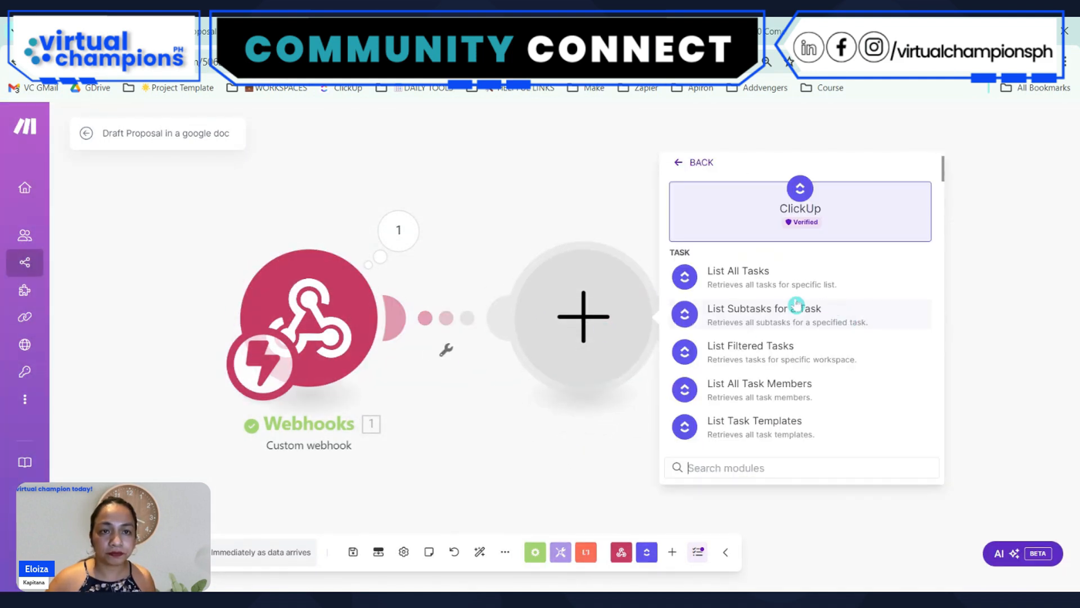
{"action": "type", "text": "get"}
{"action": "left_click", "coordinate": [750, 281]}
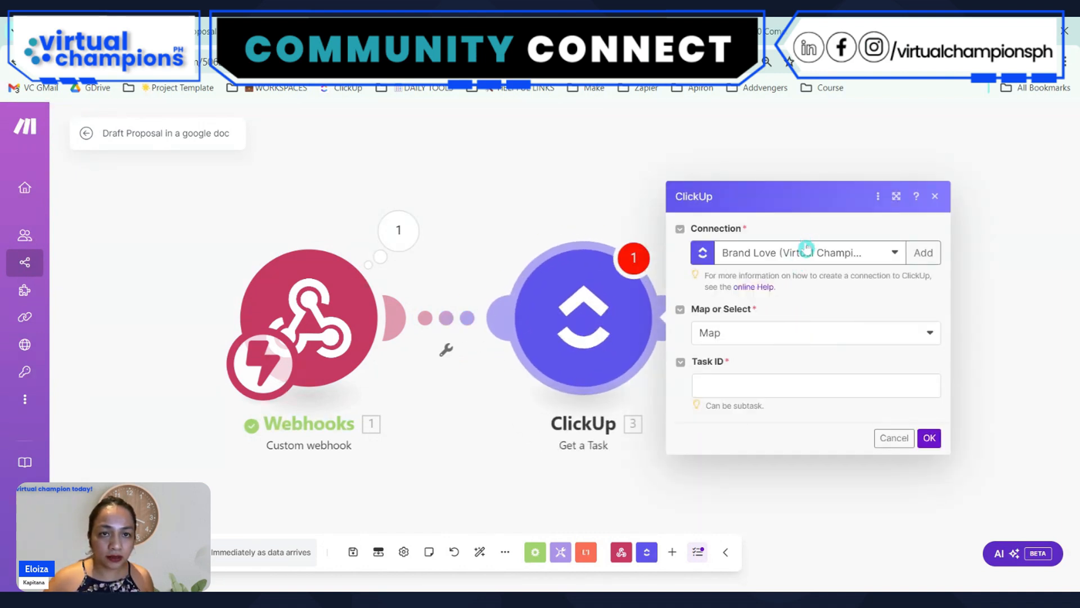
{"action": "left_click", "coordinate": [806, 248]}
{"action": "type", "text": "sand"}
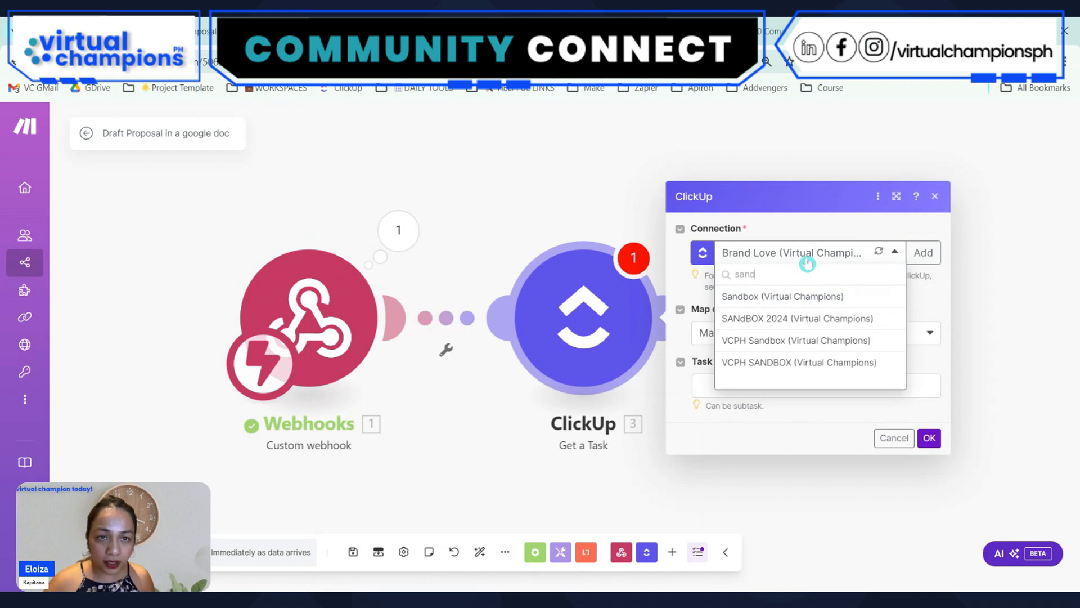
{"action": "left_click", "coordinate": [761, 362]}
{"action": "left_click", "coordinate": [922, 387]}
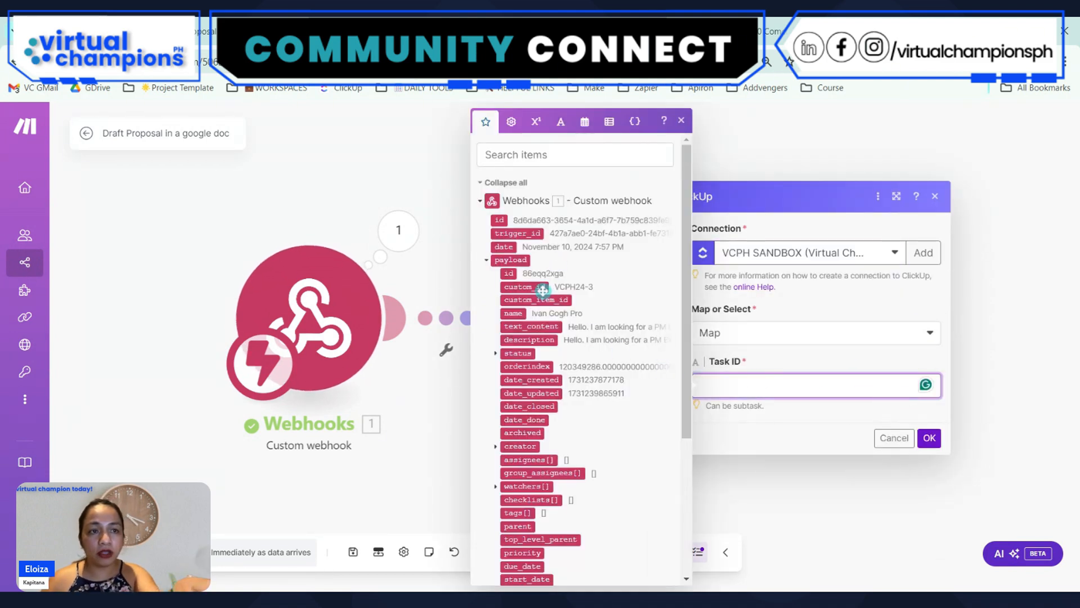
{"action": "left_click", "coordinate": [530, 155]}
{"action": "type", "text": "task id"}
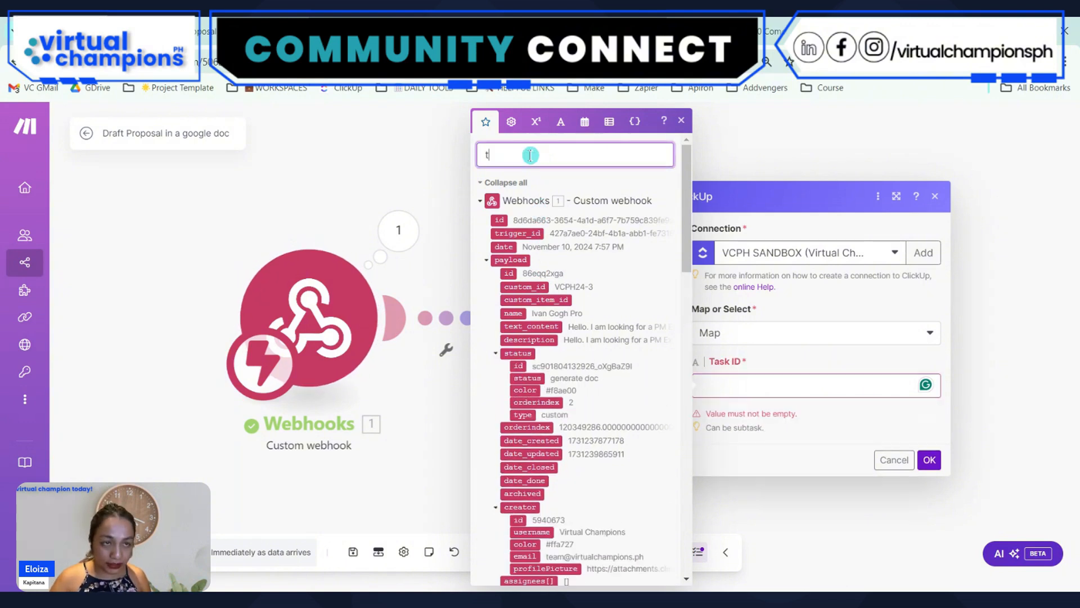
{"action": "key", "text": "BackSpace"}
{"action": "key", "text": "BackSpace"}
{"action": "key", "text": "BackSpace"}
{"action": "key", "text": "BackSpace"}
{"action": "key", "text": "BackSpace"}
{"action": "key", "text": "BackSpace"}
{"action": "key", "text": "BackSpace"}
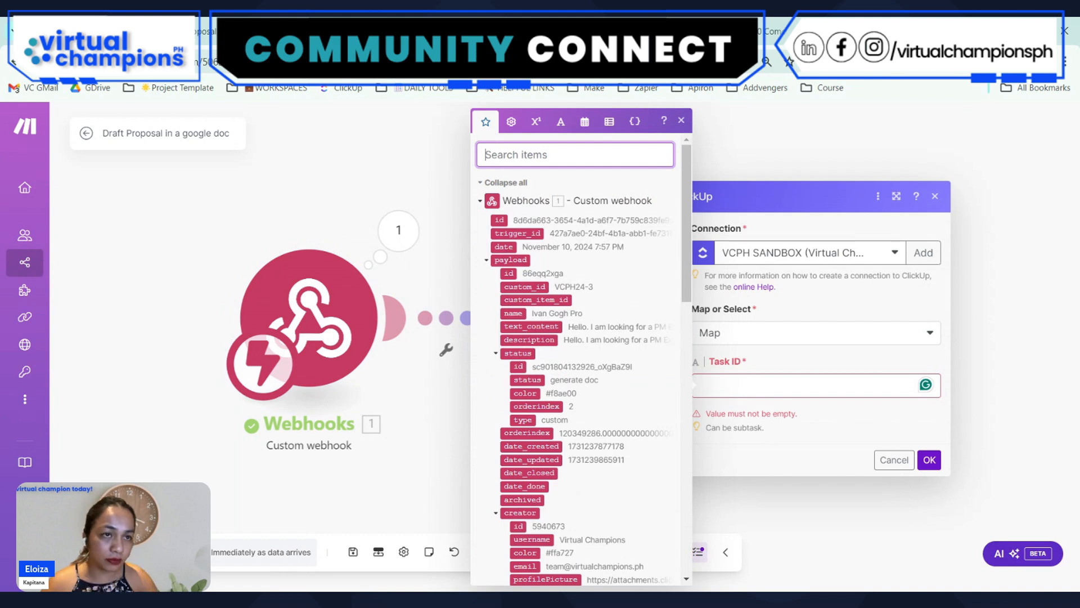
Map the Get a Task module's Task ID to the id in the webhook payload, confirm the module and save the scenario
{"action": "left_click", "coordinate": [486, 260]}
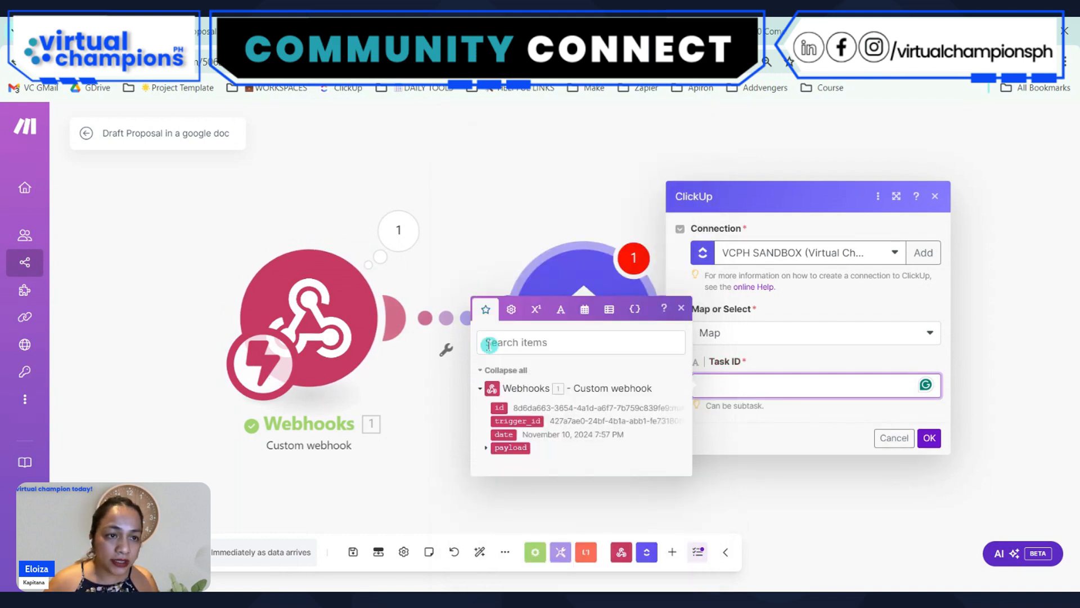
{"action": "left_click", "coordinate": [488, 448]}
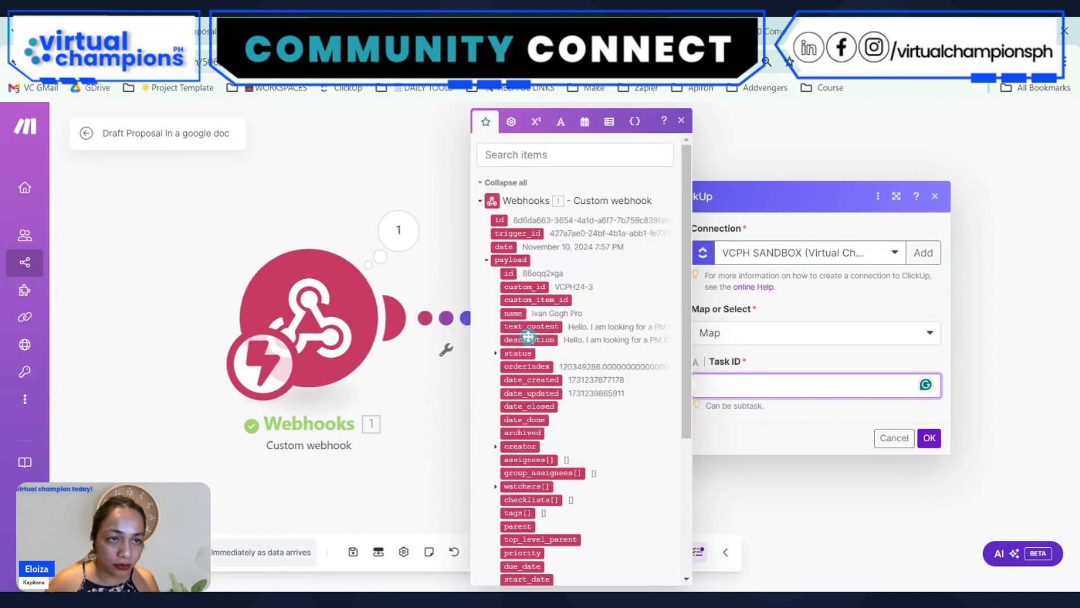
{"action": "left_click", "coordinate": [508, 273]}
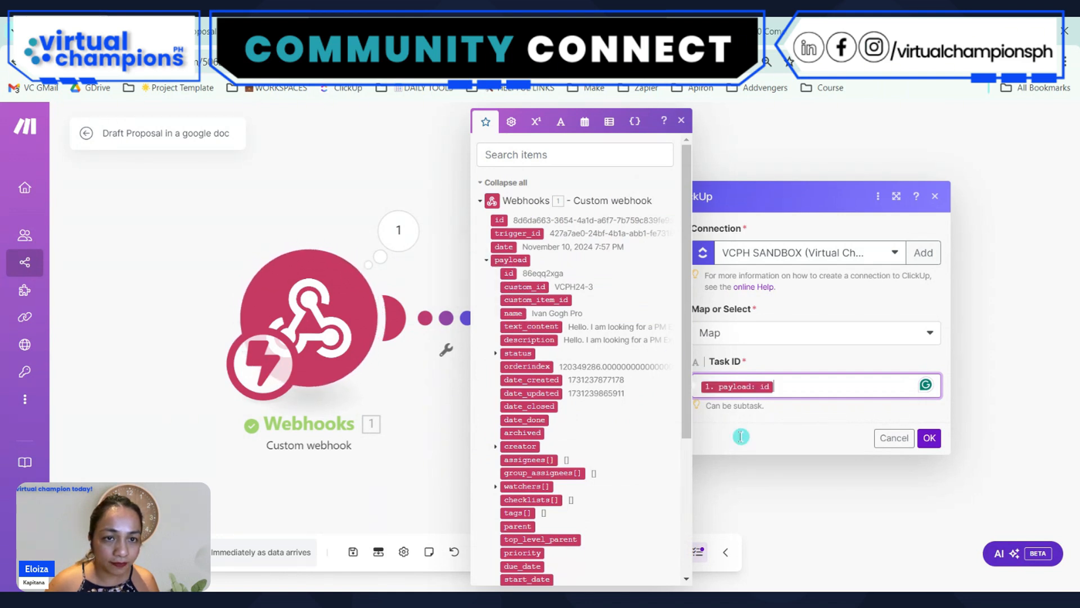
{"action": "left_click", "coordinate": [930, 438]}
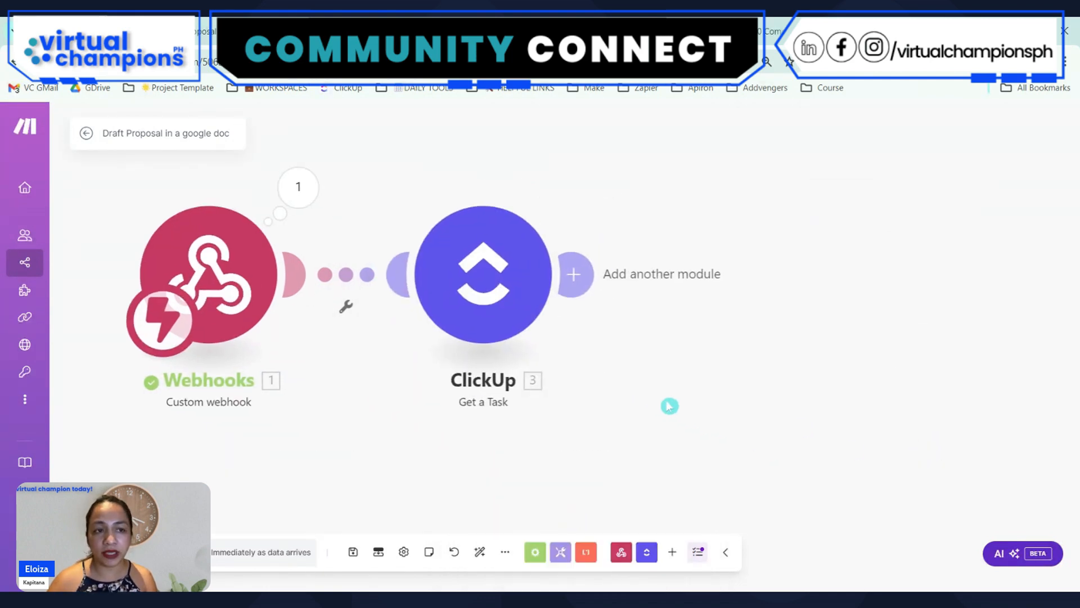
{"action": "left_click", "coordinate": [353, 552]}
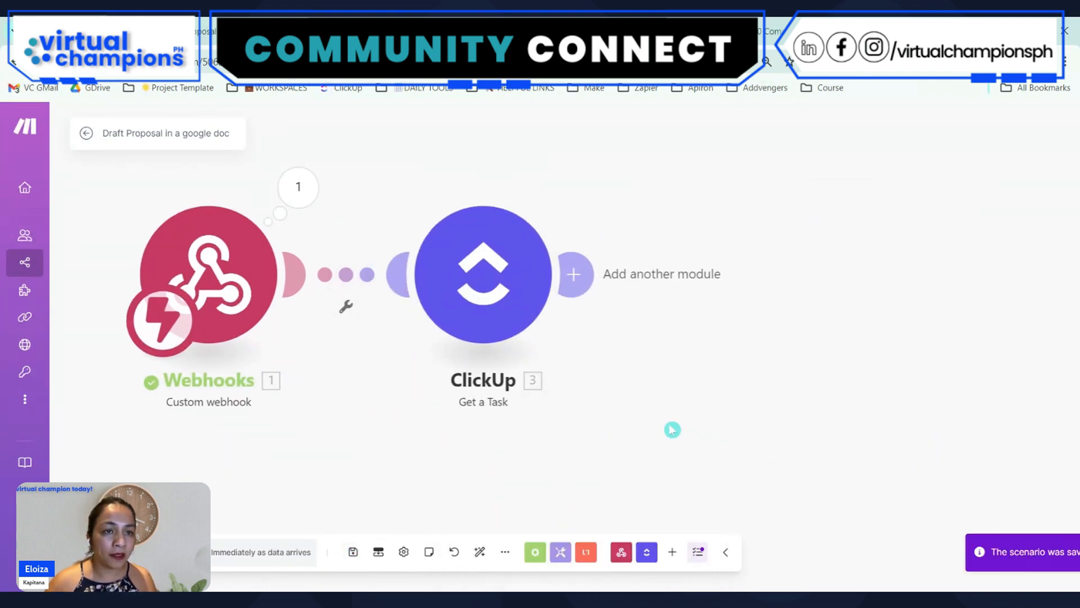
Add a Google Docs Create a Document from a Template module after the ClickUp Get a Task module
{"action": "left_click", "coordinate": [574, 273]}
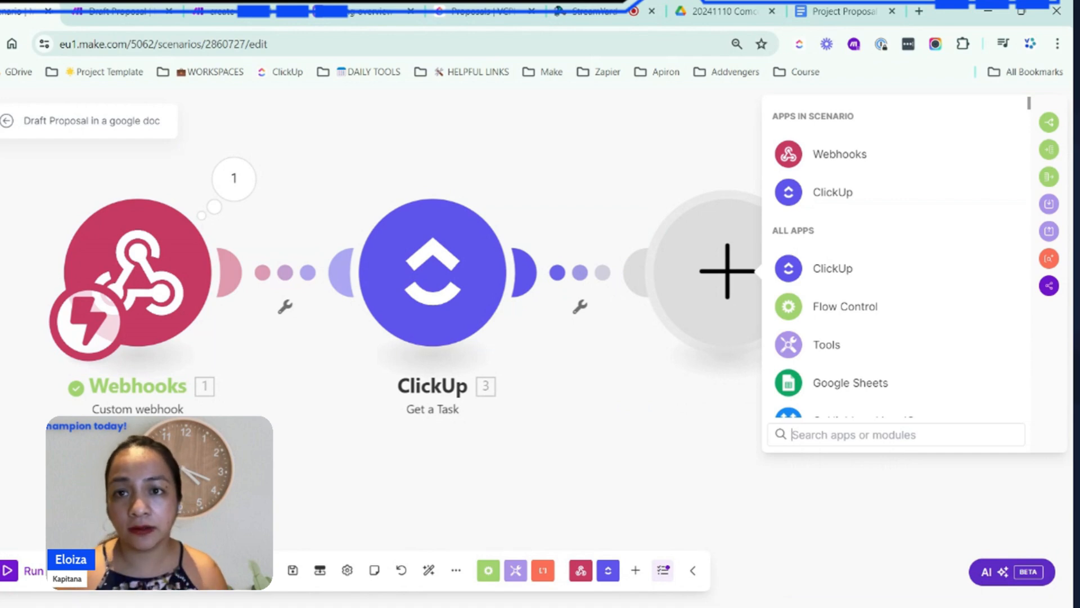
{"action": "left_click_drag", "start_coordinate": [646, 423], "coordinate": [591, 410]}
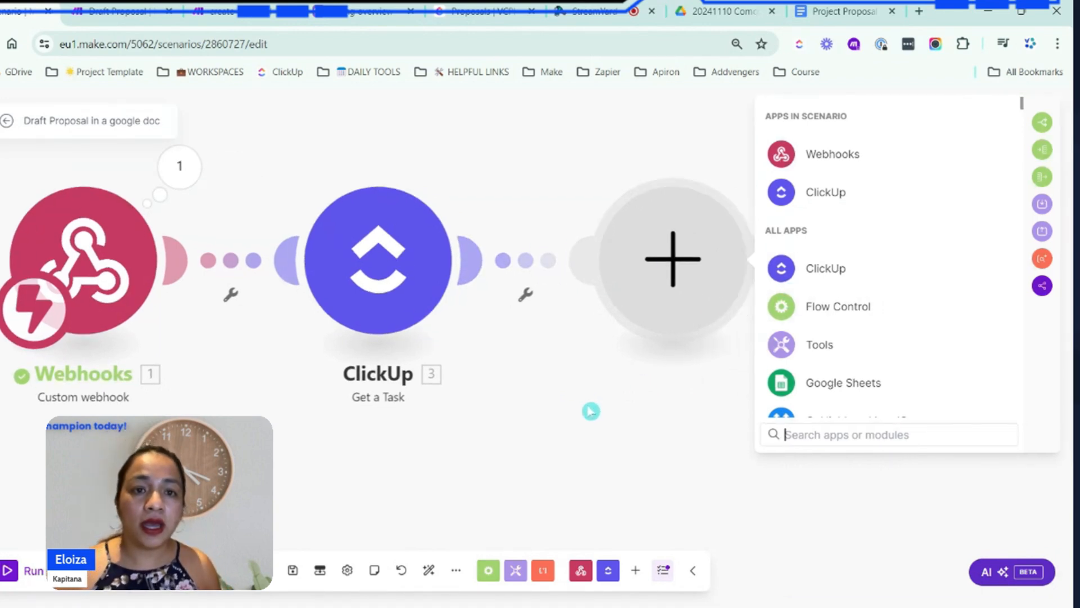
{"action": "type", "text": "goog"}
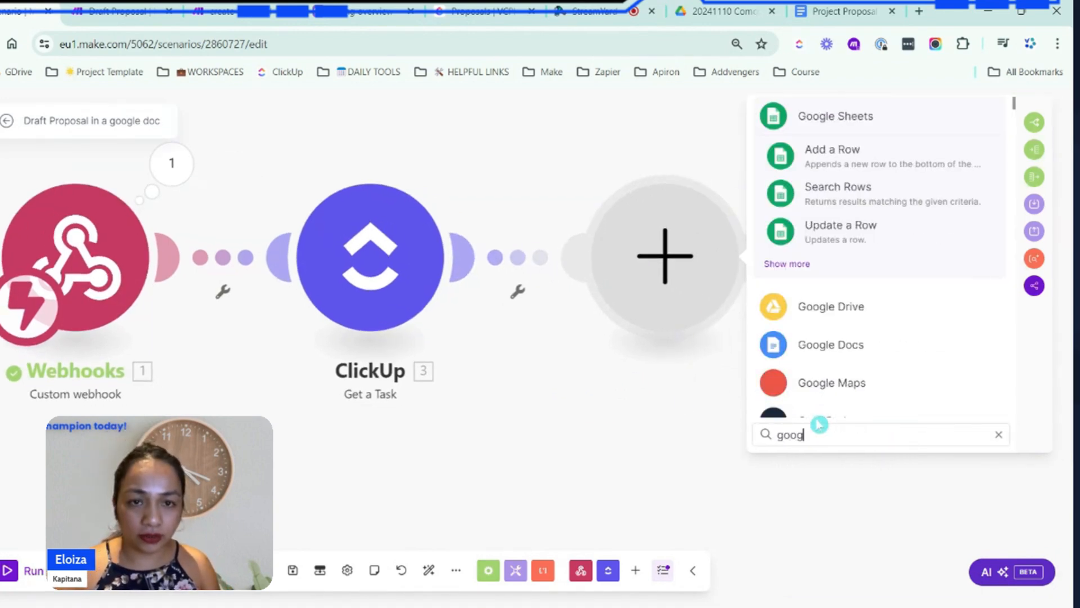
{"action": "type", "text": "le doc"}
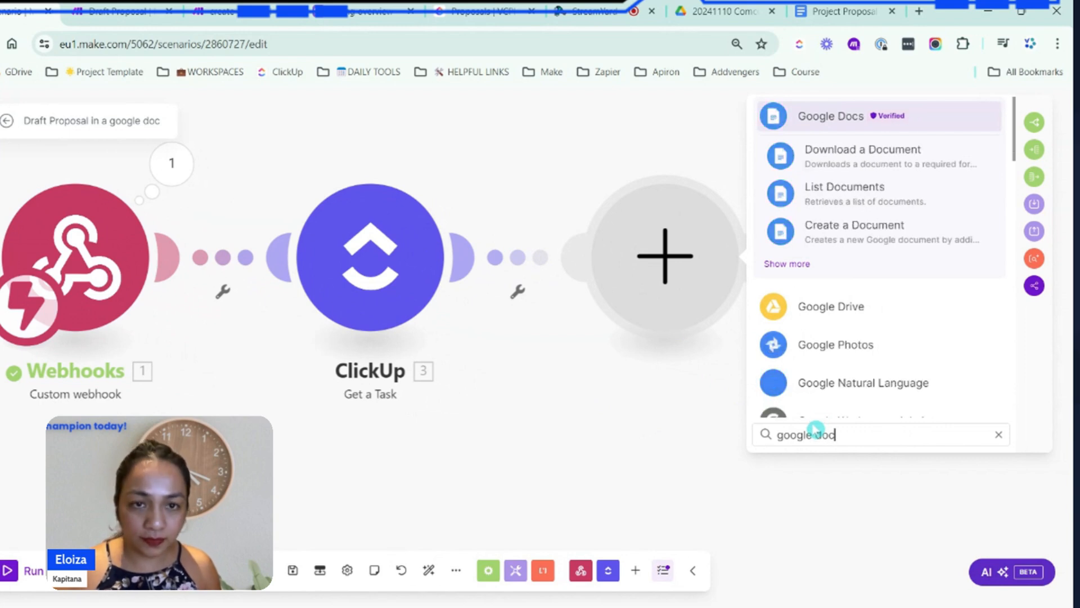
{"action": "left_click", "coordinate": [820, 116]}
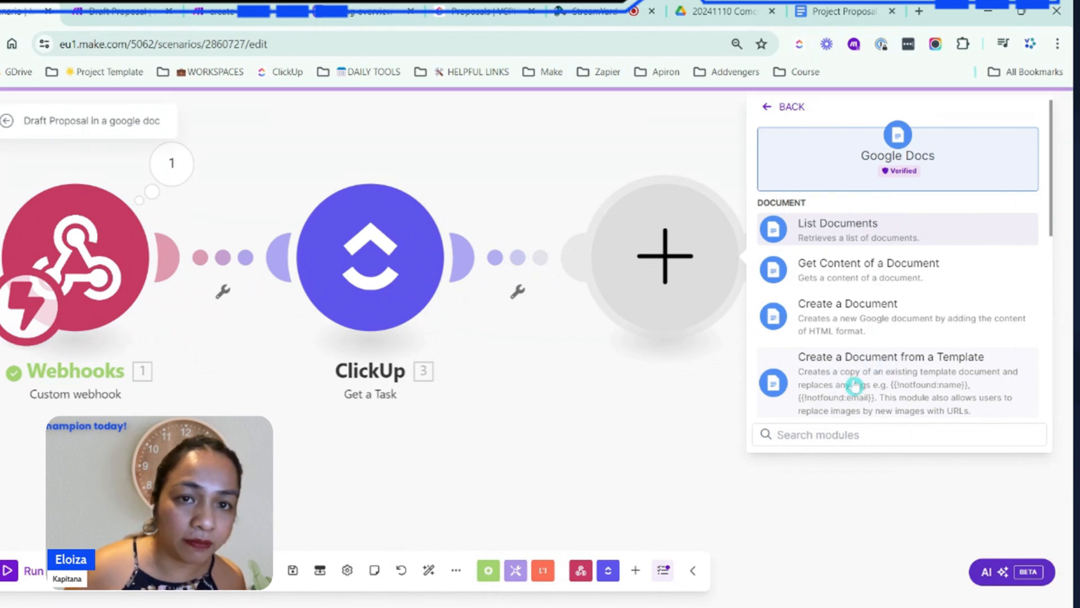
{"action": "left_click", "coordinate": [855, 385]}
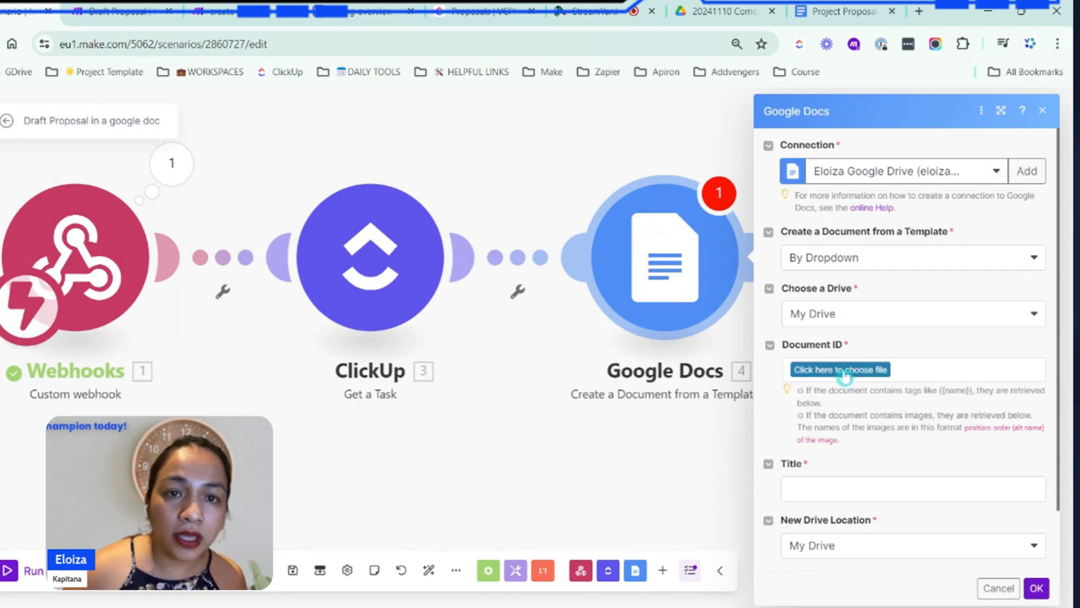
Choose Project Proposal Template from the 20241110 Comcon folder as the Google Docs module's template document
{"action": "left_click", "coordinate": [823, 370]}
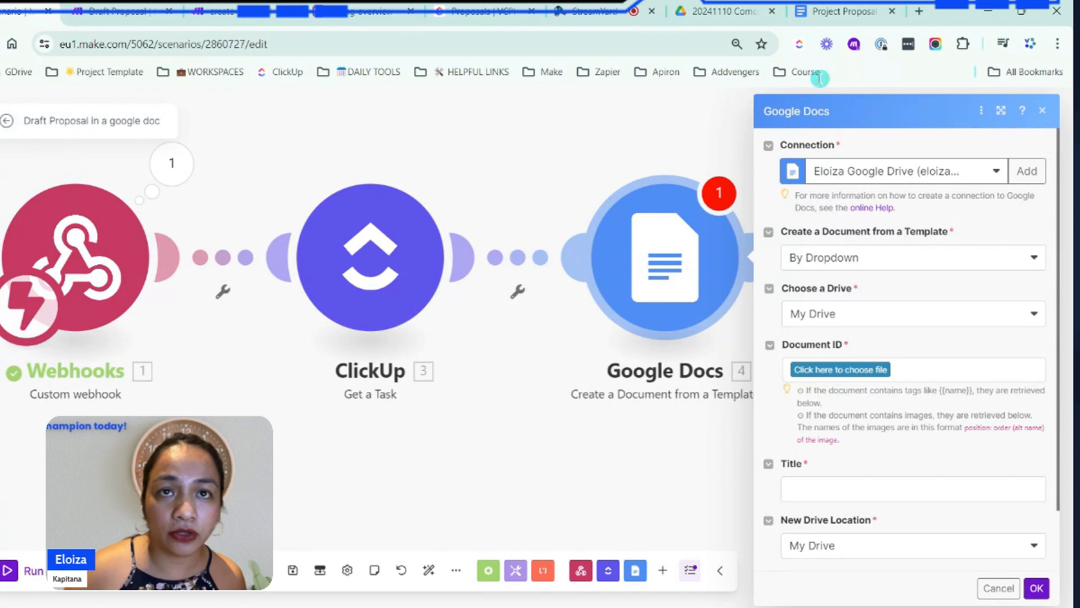
{"action": "left_click", "coordinate": [839, 11]}
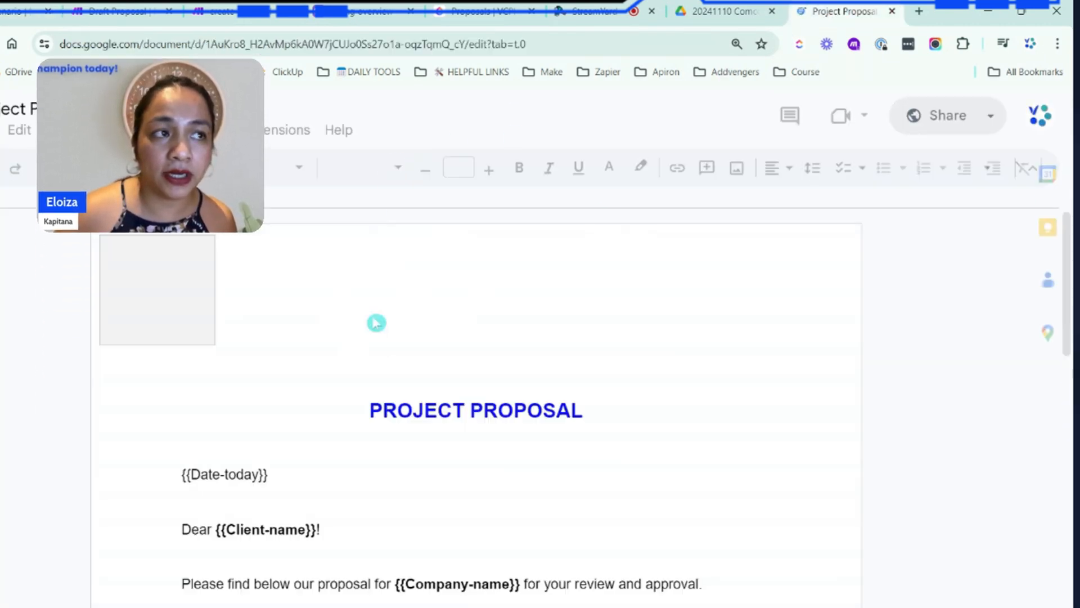
{"action": "left_click", "coordinate": [22, 12]}
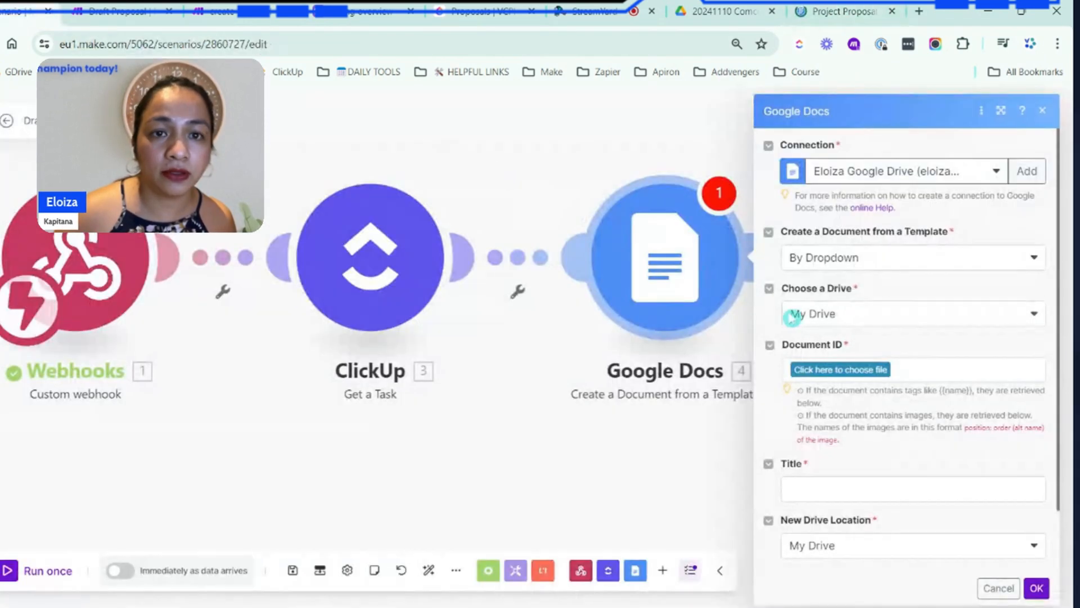
{"action": "left_click", "coordinate": [859, 372]}
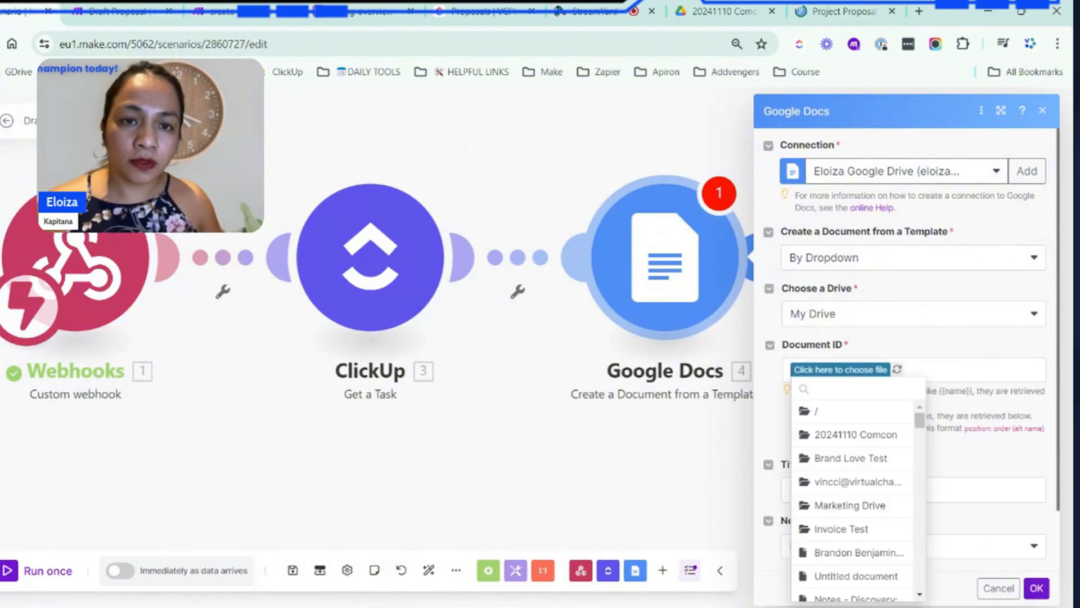
{"action": "left_click", "coordinate": [849, 434]}
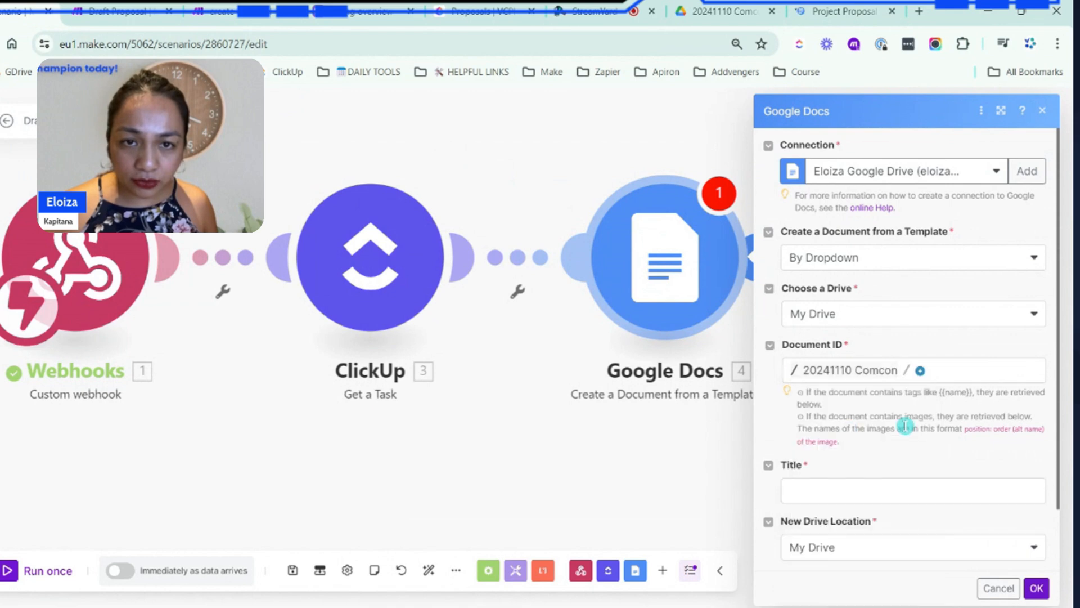
{"action": "left_click", "coordinate": [920, 371]}
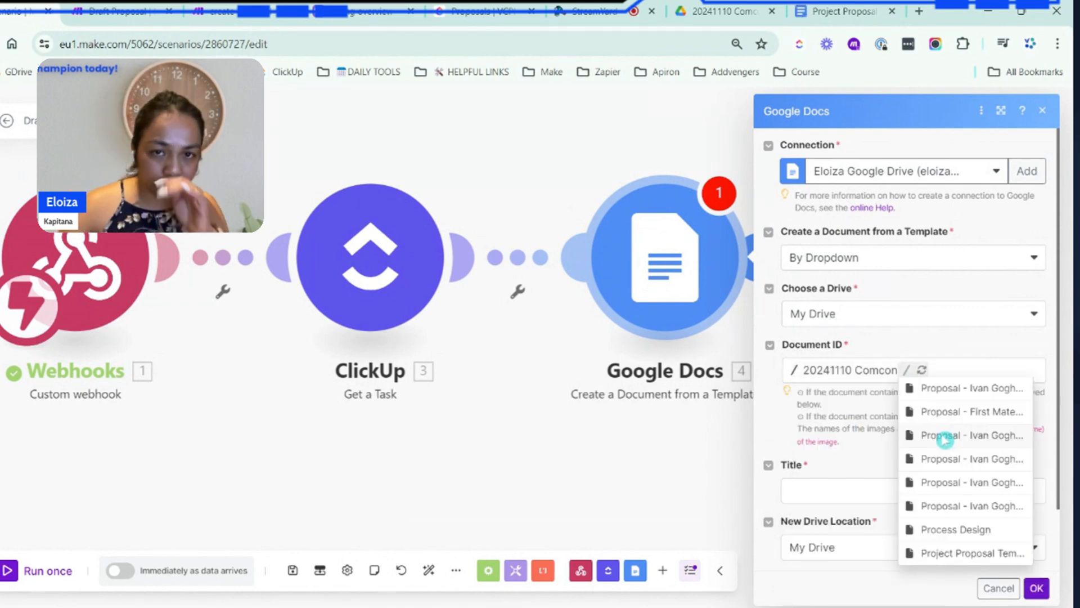
{"action": "left_click", "coordinate": [972, 554]}
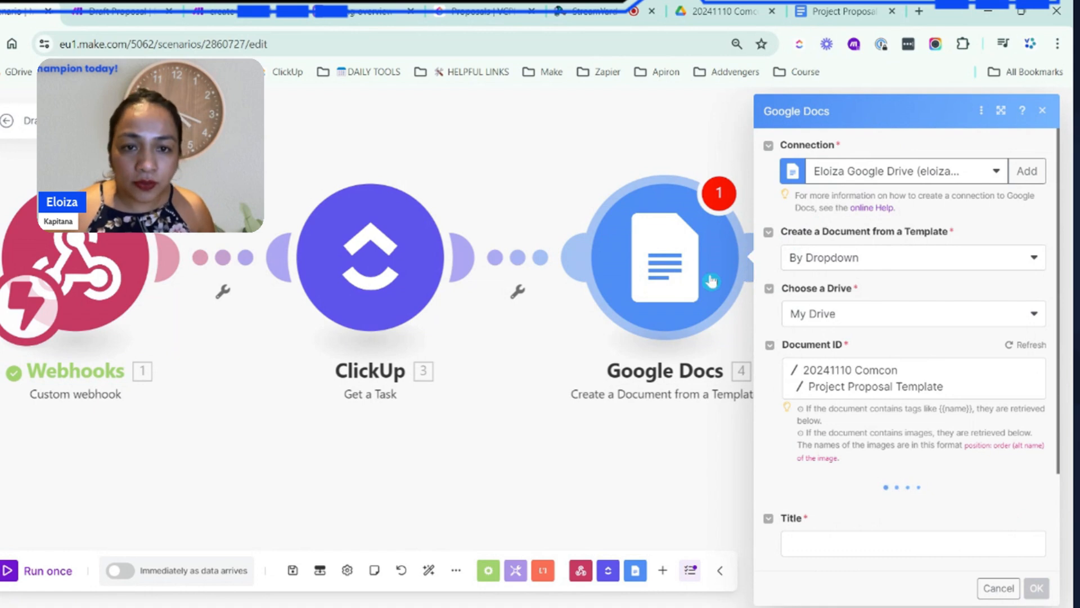
Compare the Google Docs module's value fields with the placeholders in the Project Proposal Template document
{"action": "scroll", "coordinate": [843, 365], "scroll_direction": "down", "scroll_amount": 2}
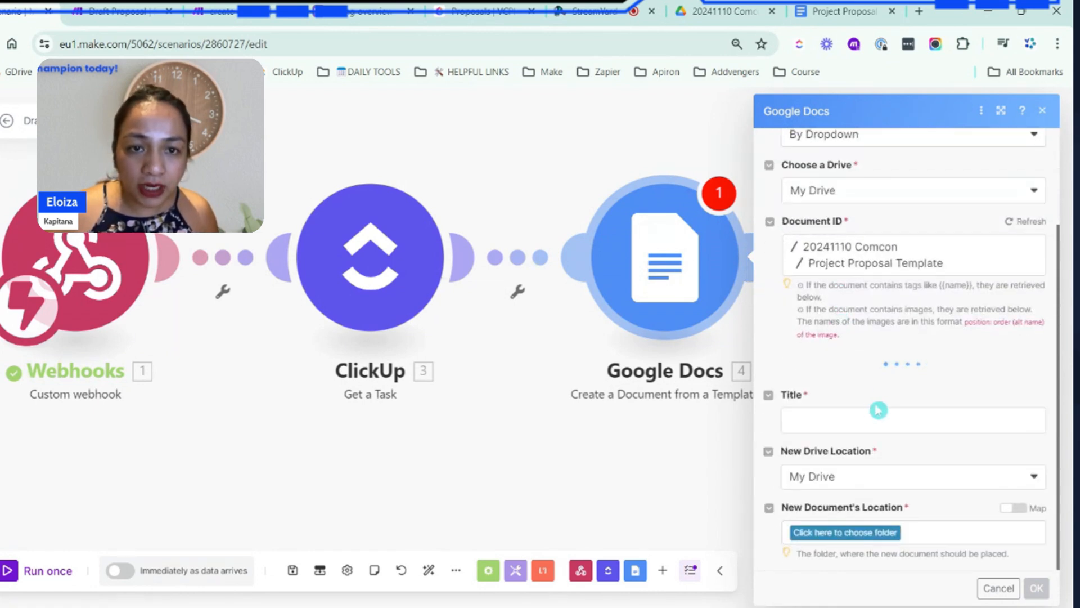
{"action": "scroll", "coordinate": [880, 382], "scroll_direction": "down", "scroll_amount": 4}
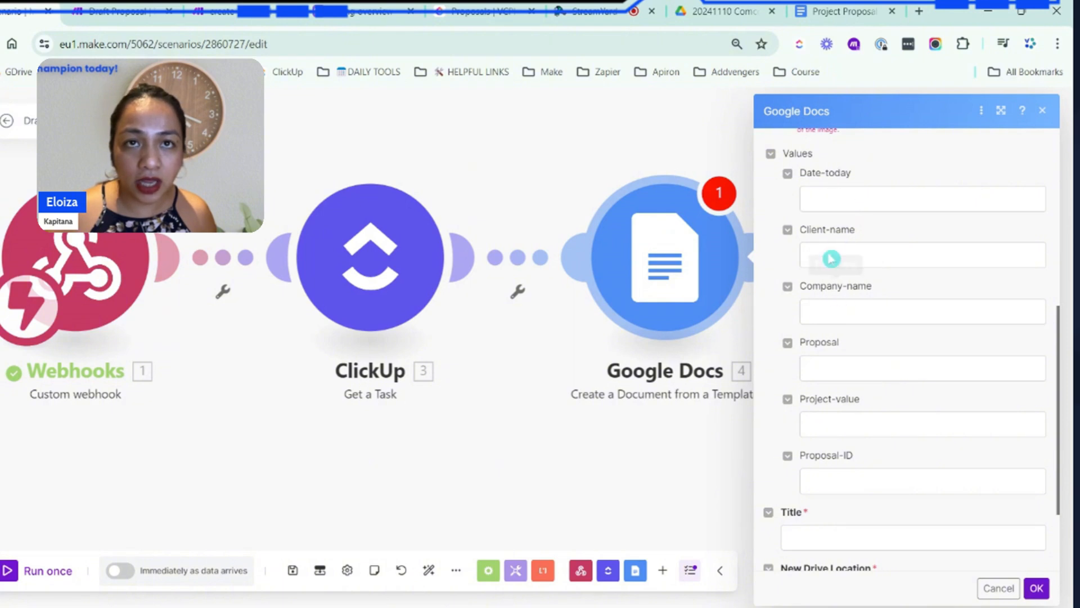
{"action": "left_click", "coordinate": [844, 12]}
{"action": "scroll", "coordinate": [248, 315], "scroll_direction": "down", "scroll_amount": 4}
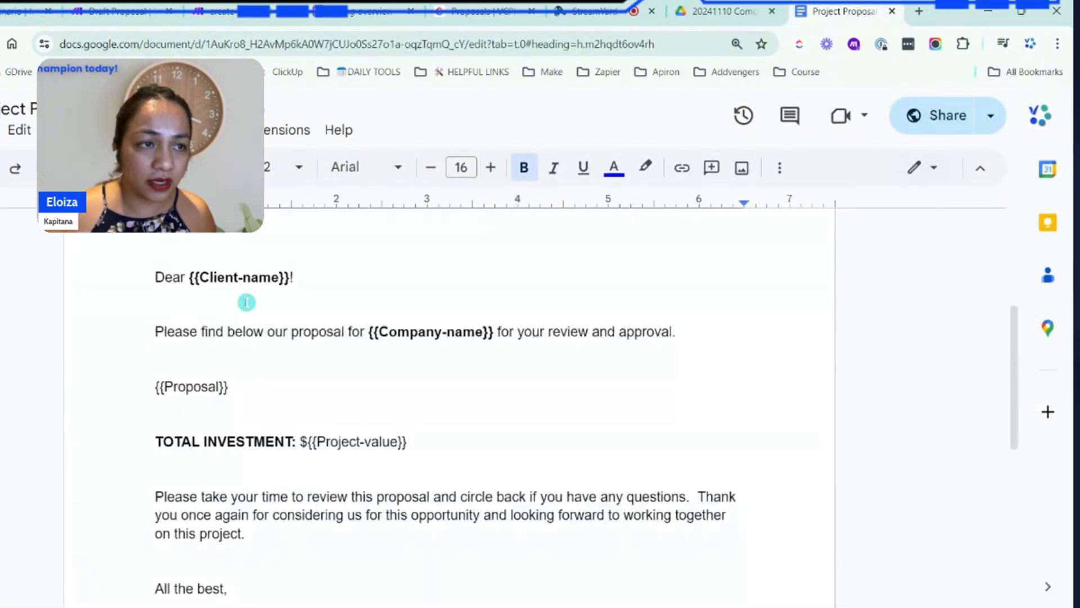
{"action": "left_click", "coordinate": [25, 11]}
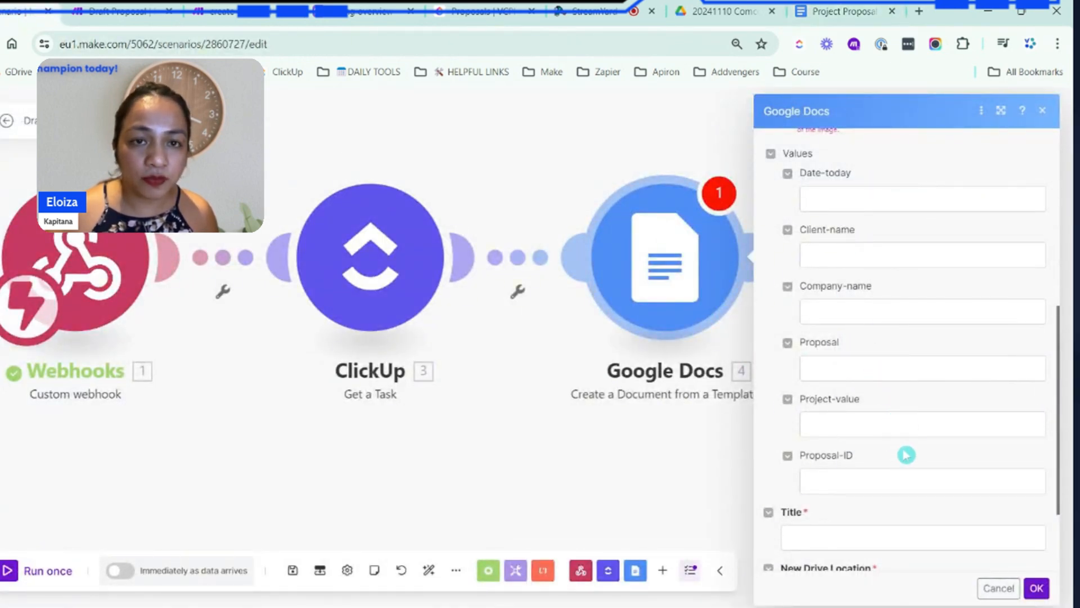
Open the Date-today value for mapping and review the ClickUp and webhook items and the general, math, text and date functions
{"action": "scroll", "coordinate": [908, 420], "scroll_direction": "up", "scroll_amount": 5}
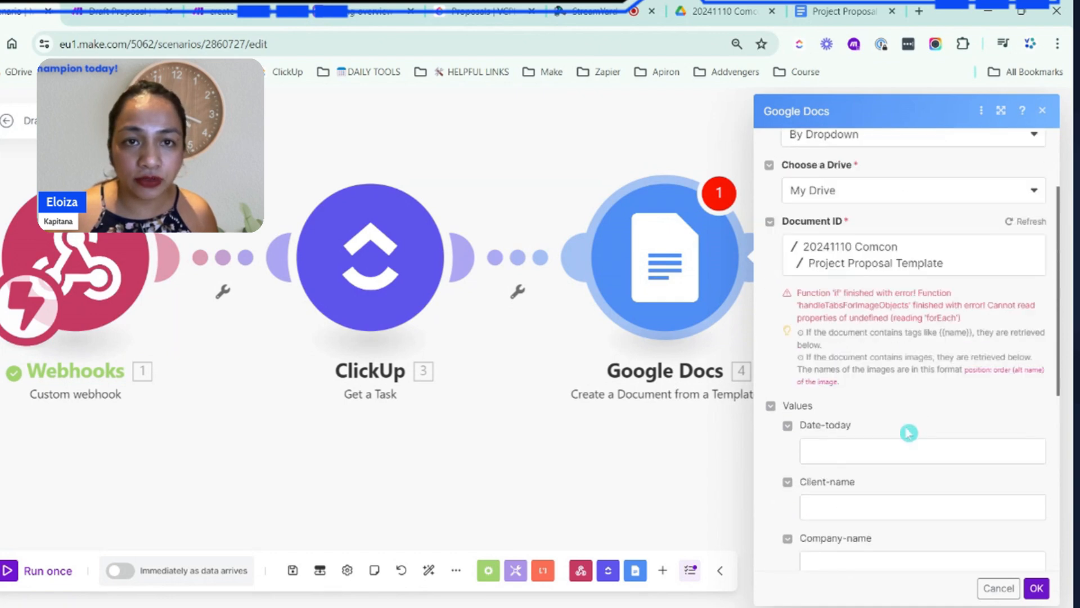
{"action": "left_click", "coordinate": [947, 458]}
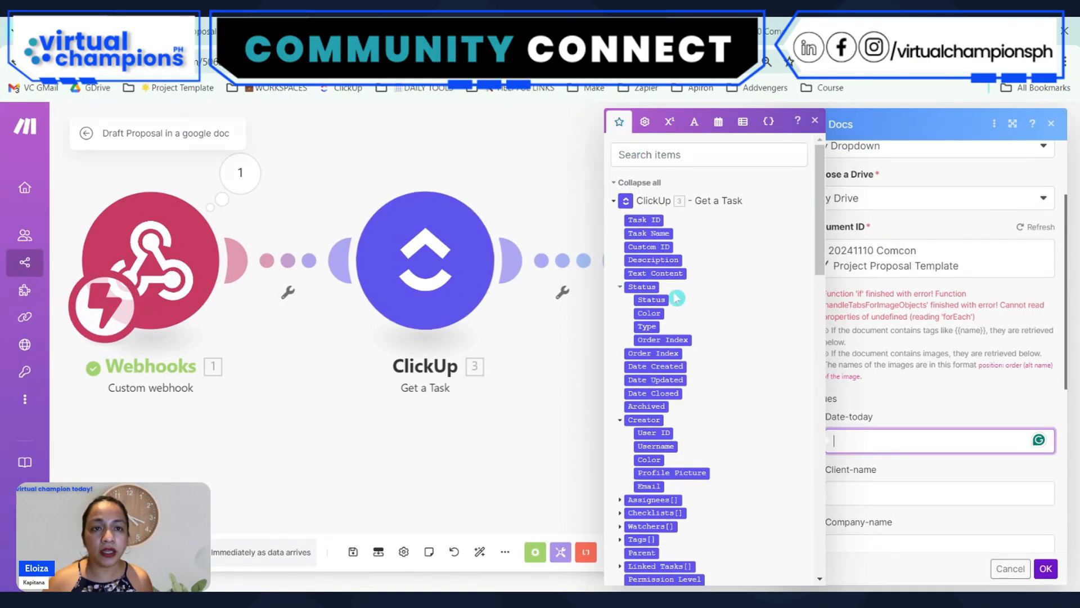
{"action": "scroll", "coordinate": [677, 299], "scroll_direction": "down", "scroll_amount": 5}
{"action": "scroll", "coordinate": [676, 300], "scroll_direction": "down", "scroll_amount": 9}
{"action": "scroll", "coordinate": [677, 302], "scroll_direction": "up", "scroll_amount": 16}
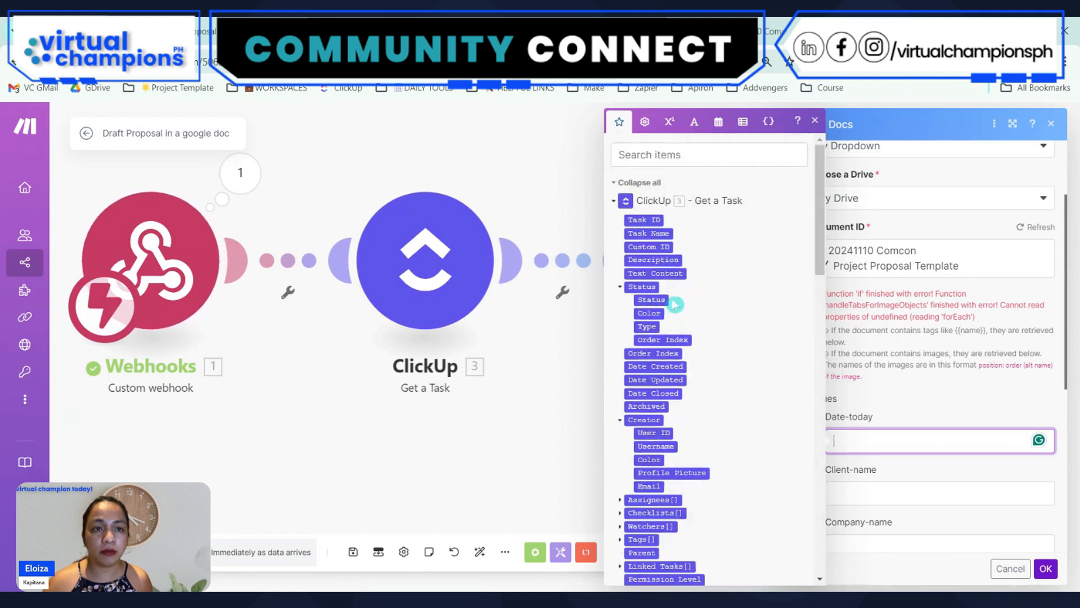
{"action": "left_click", "coordinate": [614, 201]}
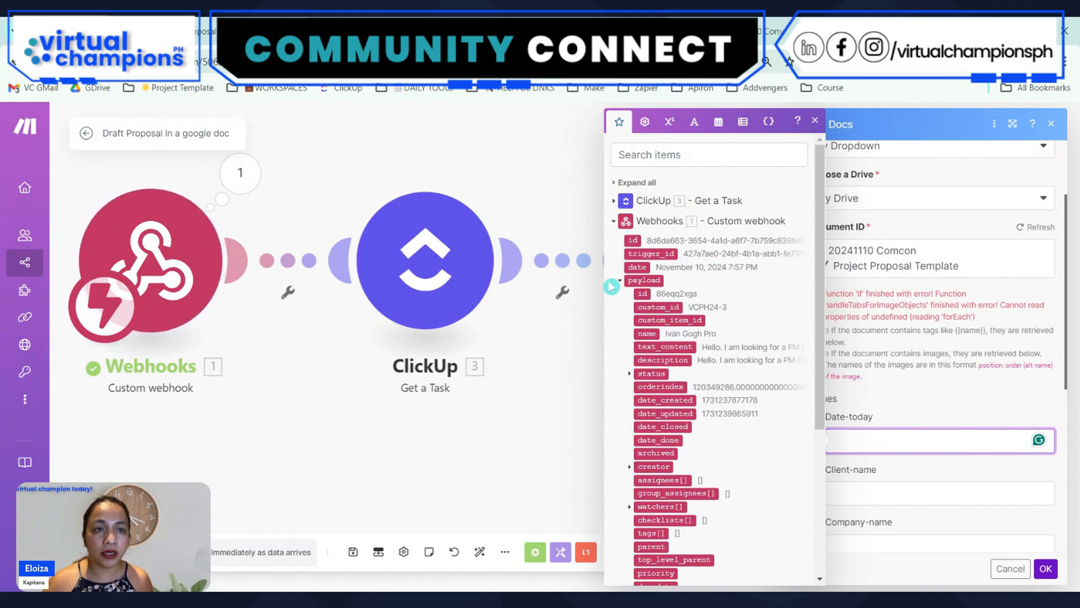
{"action": "left_click", "coordinate": [609, 220]}
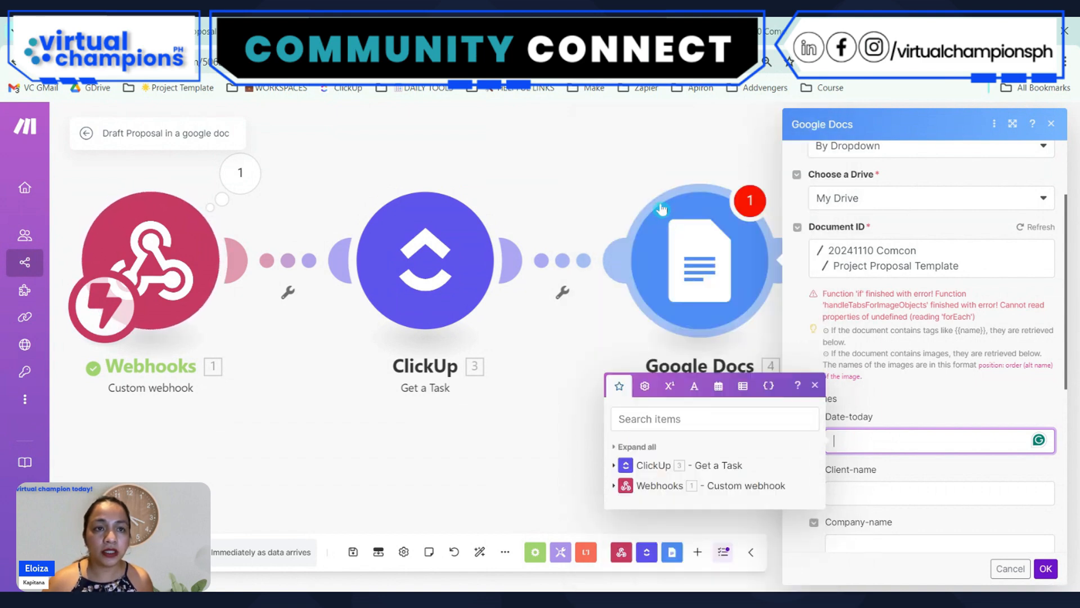
{"action": "left_click", "coordinate": [645, 389]}
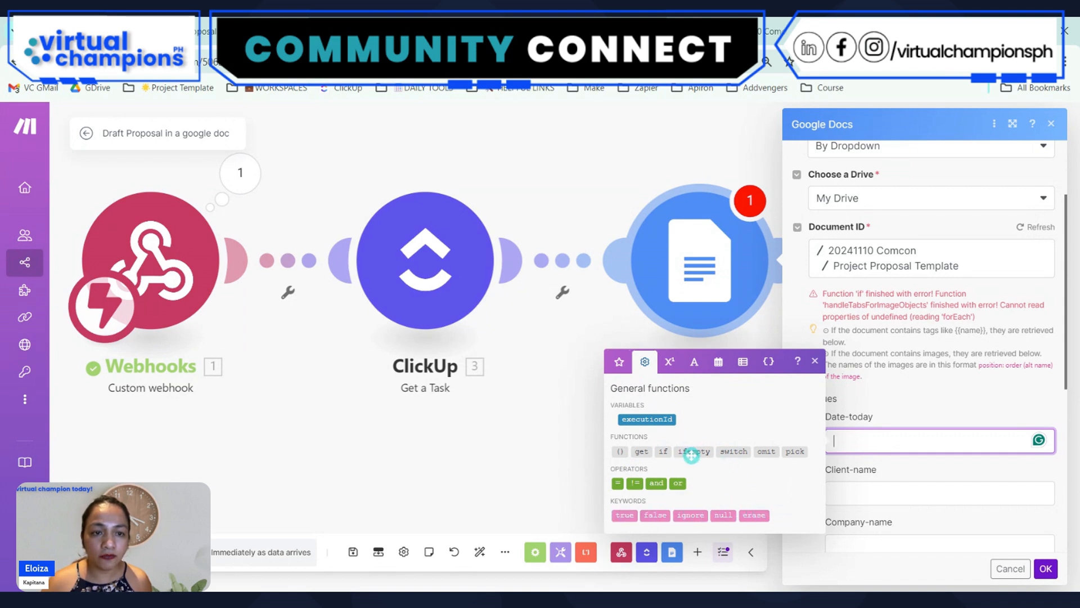
{"action": "mouse_move", "coordinate": [692, 448]}
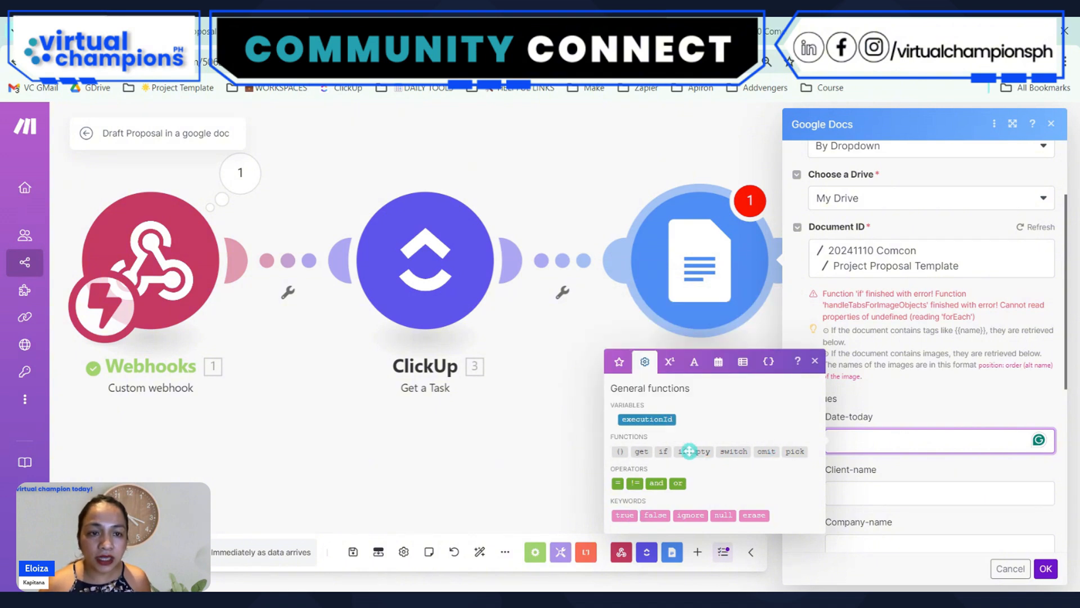
{"action": "left_click", "coordinate": [670, 364]}
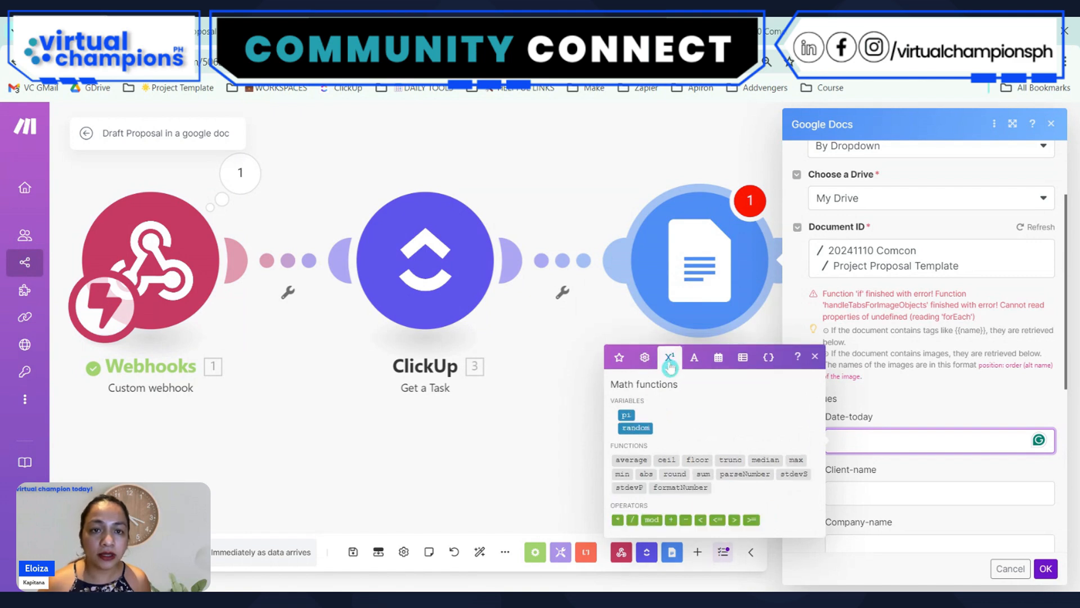
{"action": "left_click", "coordinate": [669, 360]}
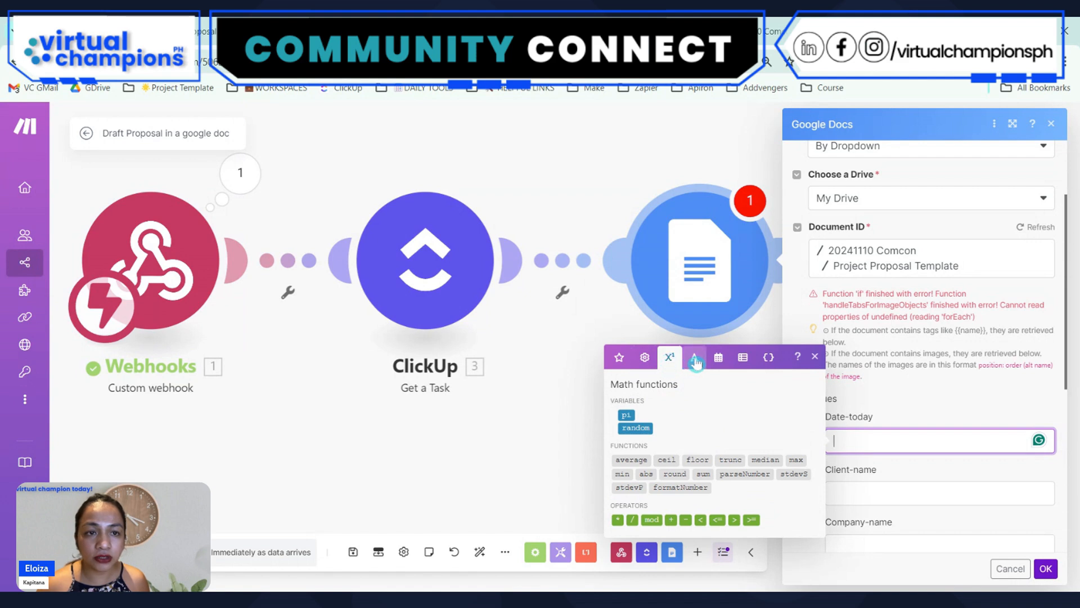
{"action": "left_click", "coordinate": [694, 358]}
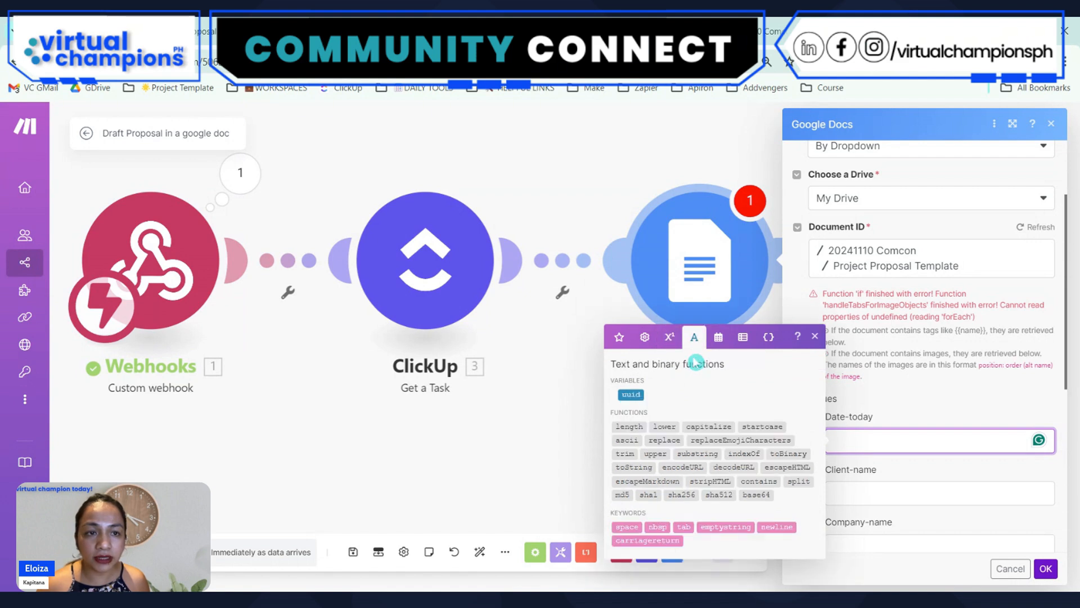
{"action": "left_click", "coordinate": [718, 340]}
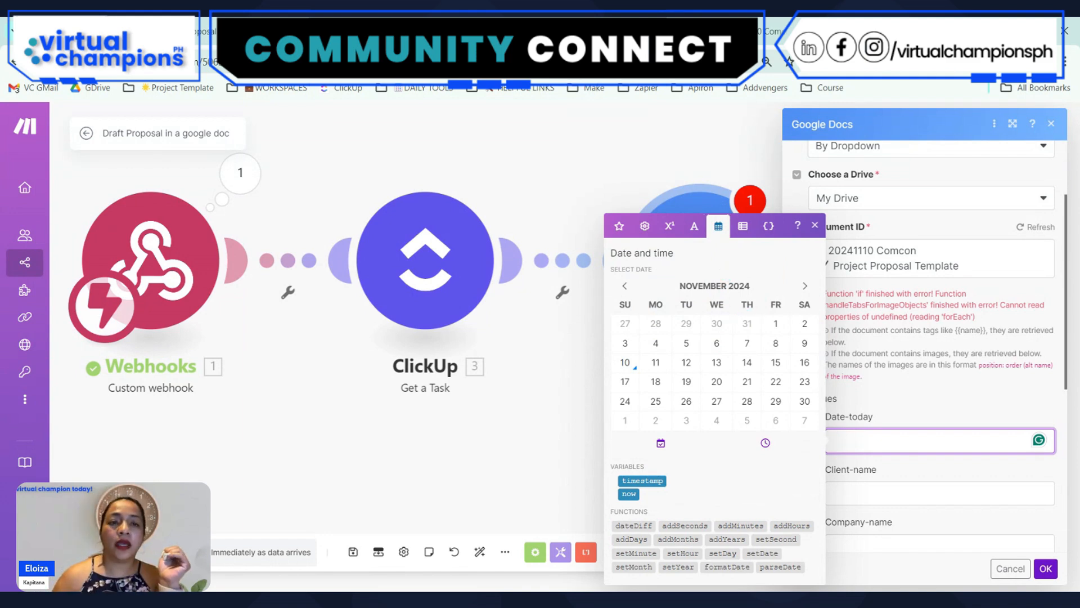
Map the Date-today value to a formatDate function with the now variable as its date argument
{"action": "left_click", "coordinate": [629, 493]}
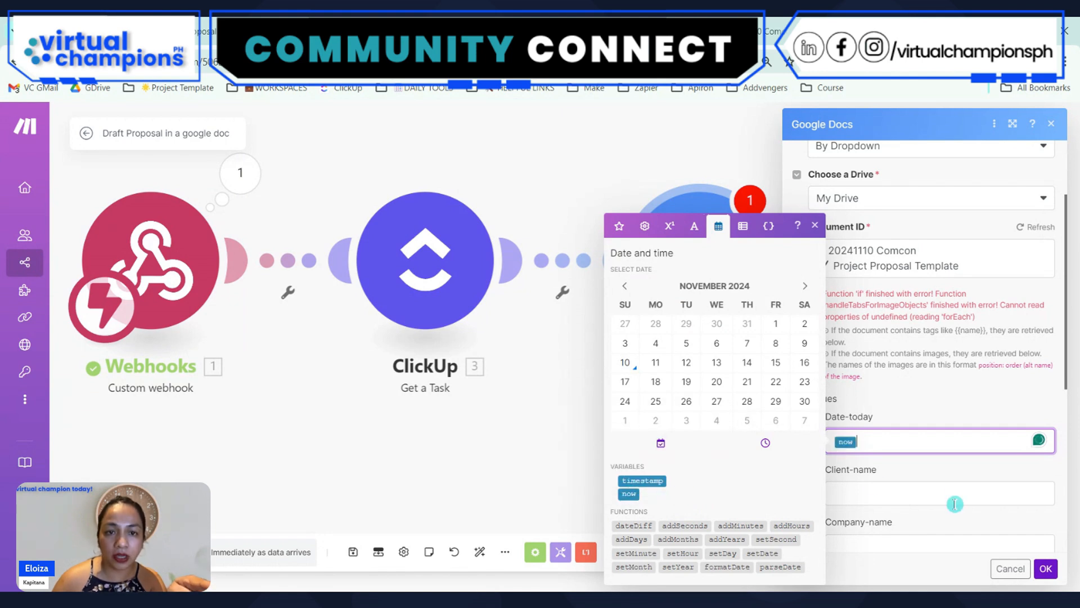
{"action": "left_click", "coordinate": [904, 443]}
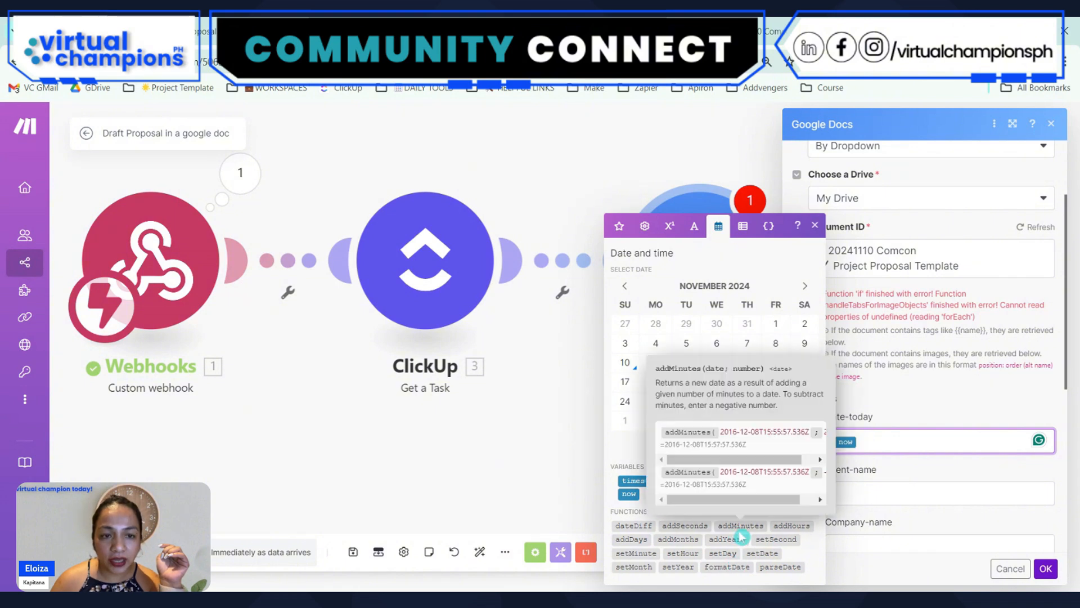
{"action": "left_click", "coordinate": [724, 566]}
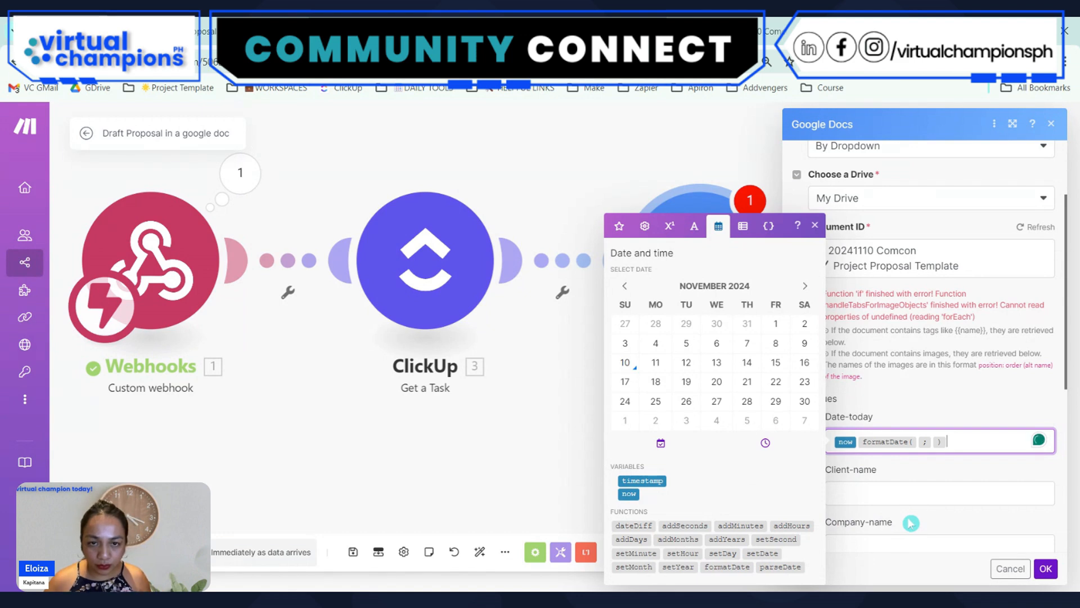
{"action": "mouse_move", "coordinate": [728, 565]}
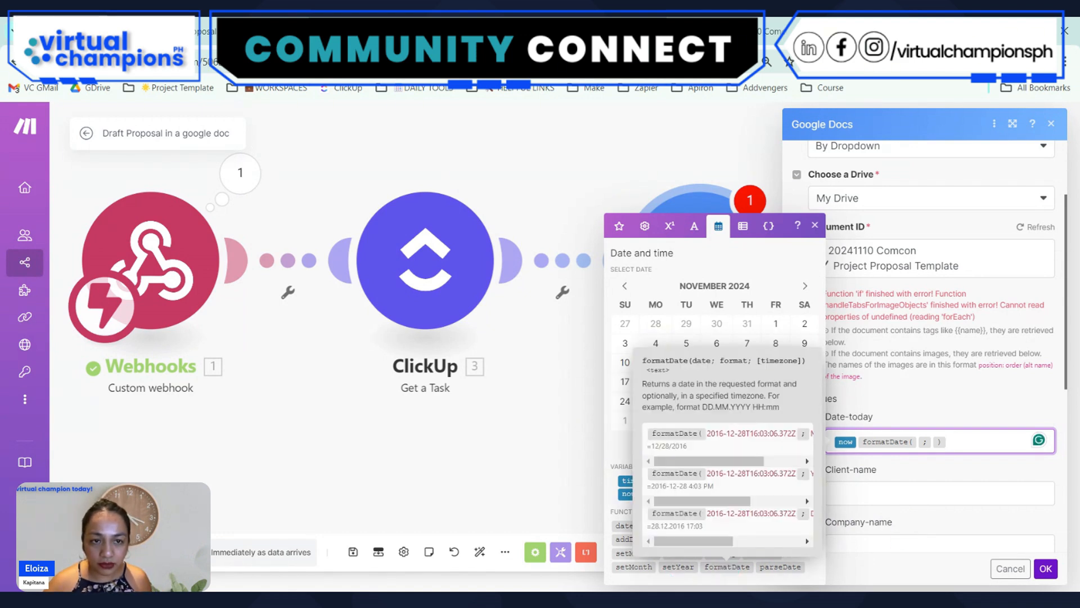
{"action": "mouse_move", "coordinate": [698, 460]}
{"action": "left_mouse_down"}
{"action": "mouse_move", "coordinate": [759, 455]}
{"action": "mouse_move", "coordinate": [680, 455]}
{"action": "left_mouse_up"}
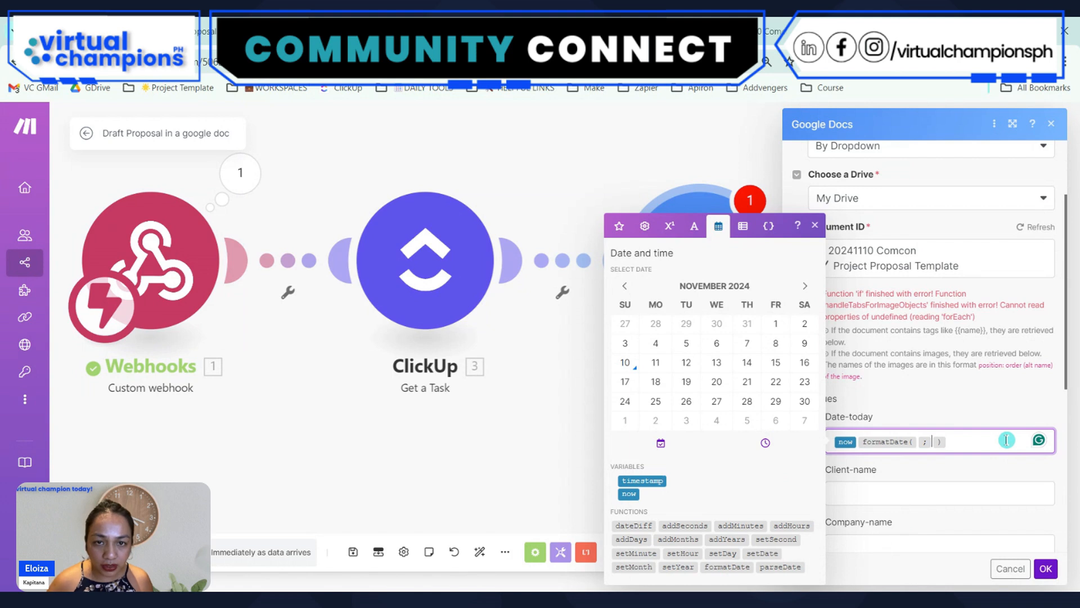
{"action": "key", "text": "Left"}
{"action": "key", "text": "Left"}
{"action": "key", "text": "BackSpace"}
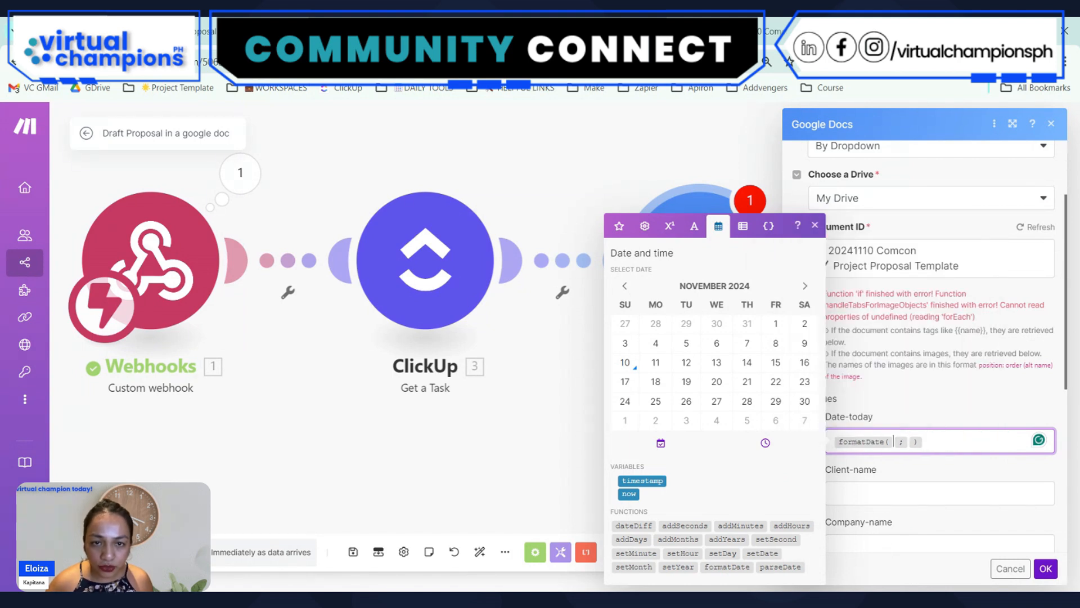
{"action": "left_click", "coordinate": [622, 494]}
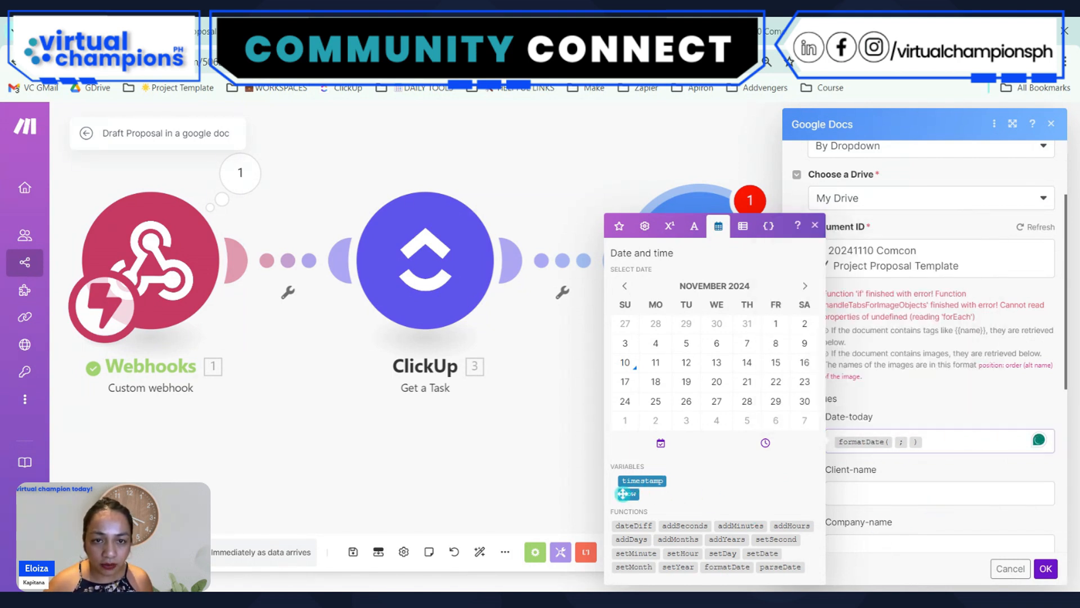
{"action": "left_click_drag", "start_coordinate": [623, 494], "coordinate": [907, 442]}
{"action": "key", "text": "Right"}
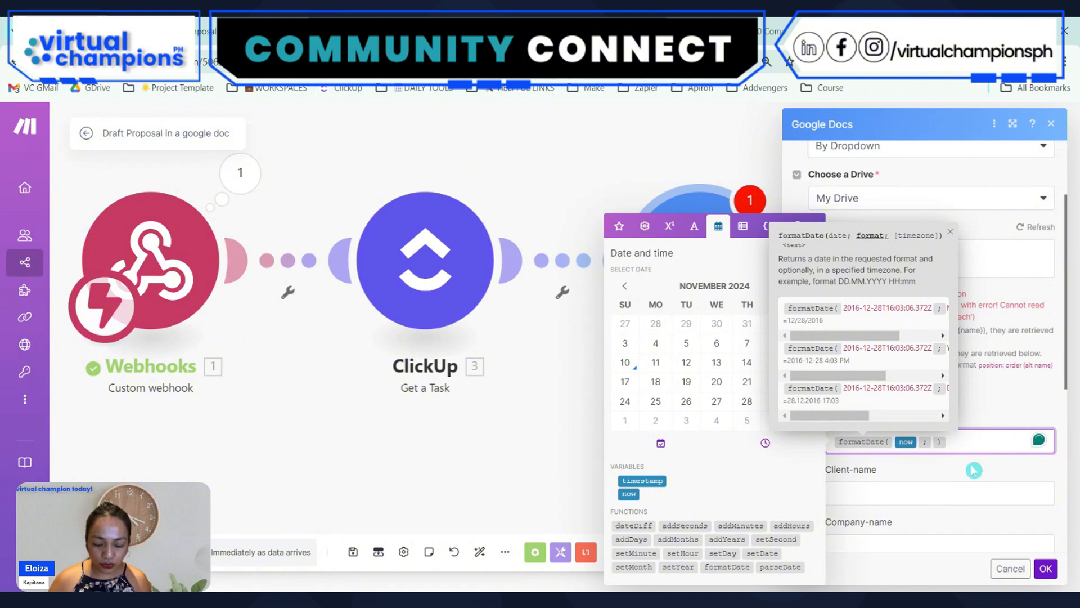
Set the format argument of Date-today's formatDate function to MMM dd, YYYY
{"action": "type", "text": "MM "}
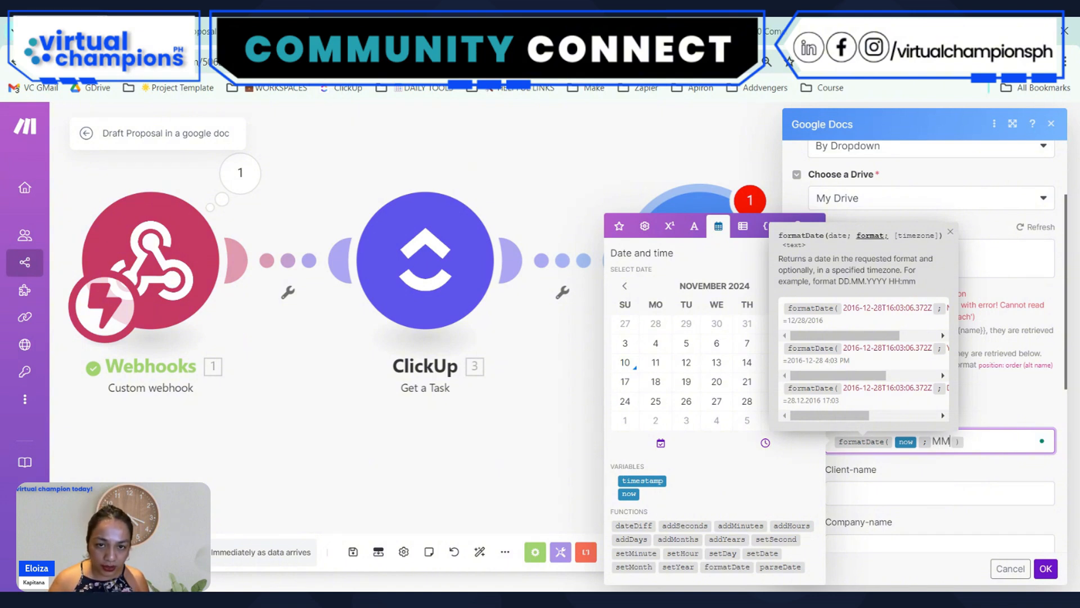
{"action": "type", "text": "M"}
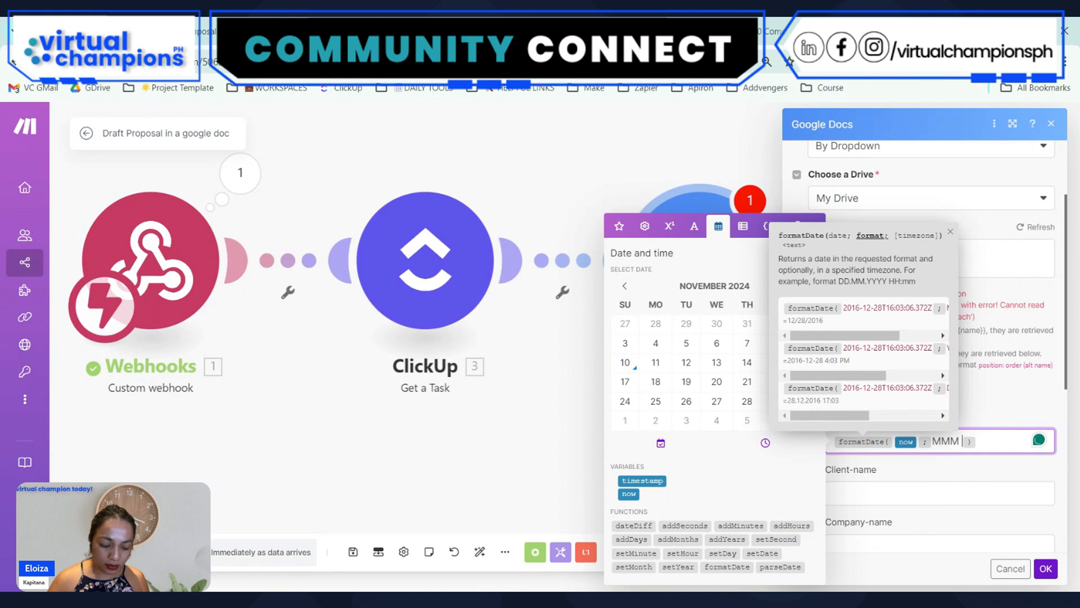
{"action": "type", "text": " dd,"}
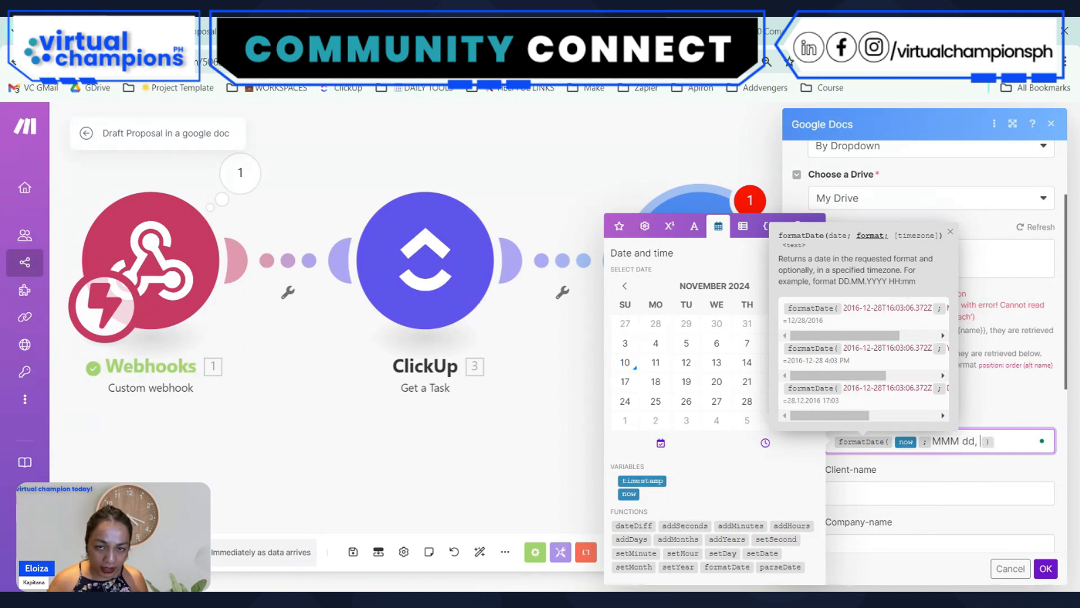
{"action": "type", "text": " YYYY"}
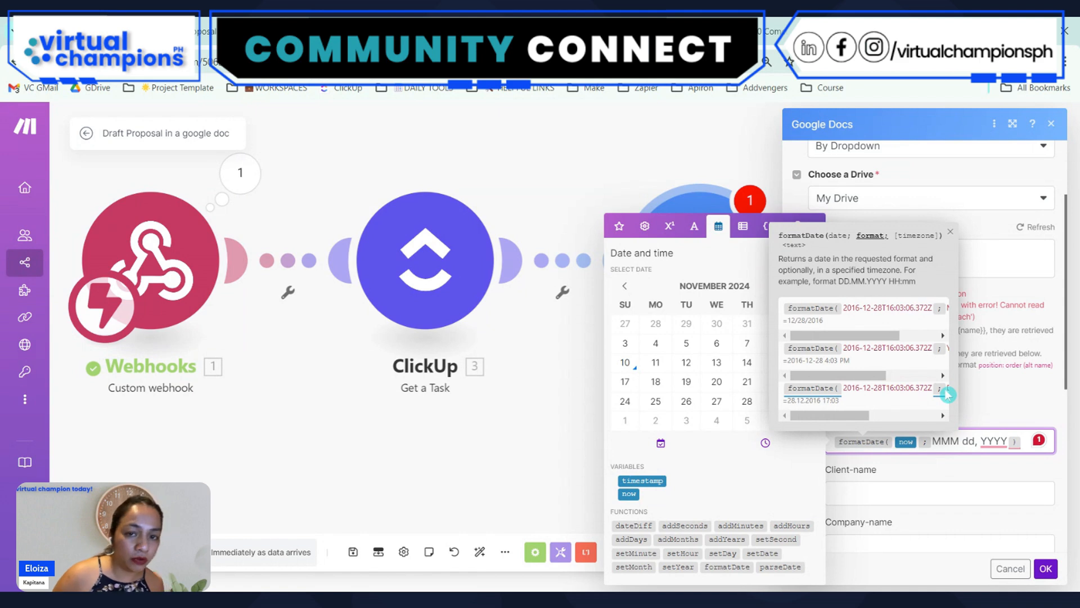
Change the format argument of Date-today's formatDate function to MM/DD/YYYY
{"action": "key", "text": "shift+Left"}
{"action": "key", "text": "shift+Left"}
{"action": "key", "text": "shift+Left"}
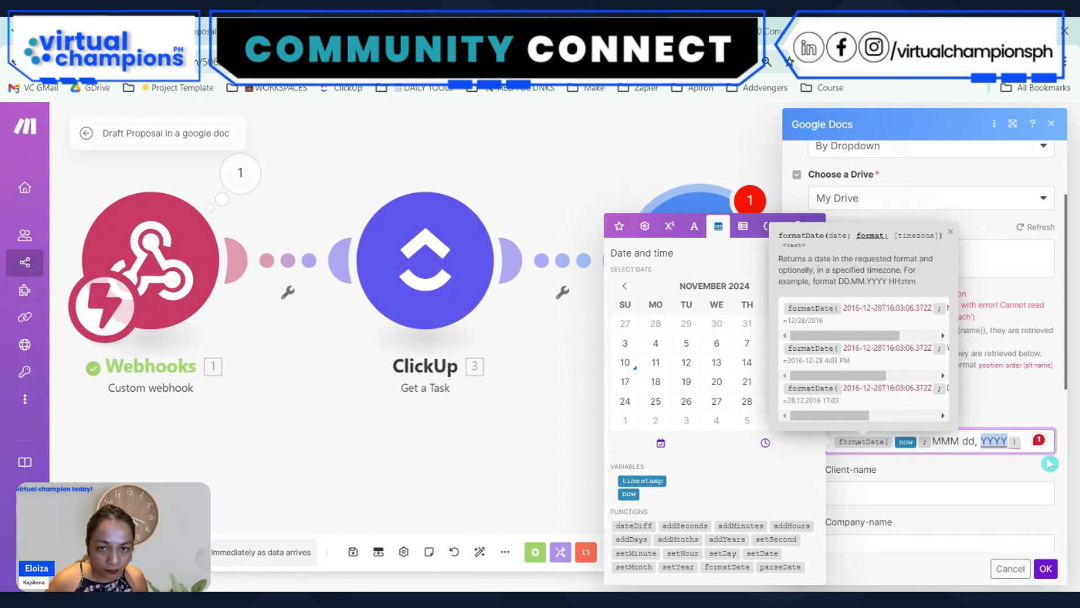
{"action": "key", "text": "shift+Left"}
{"action": "key", "text": "shift+Left"}
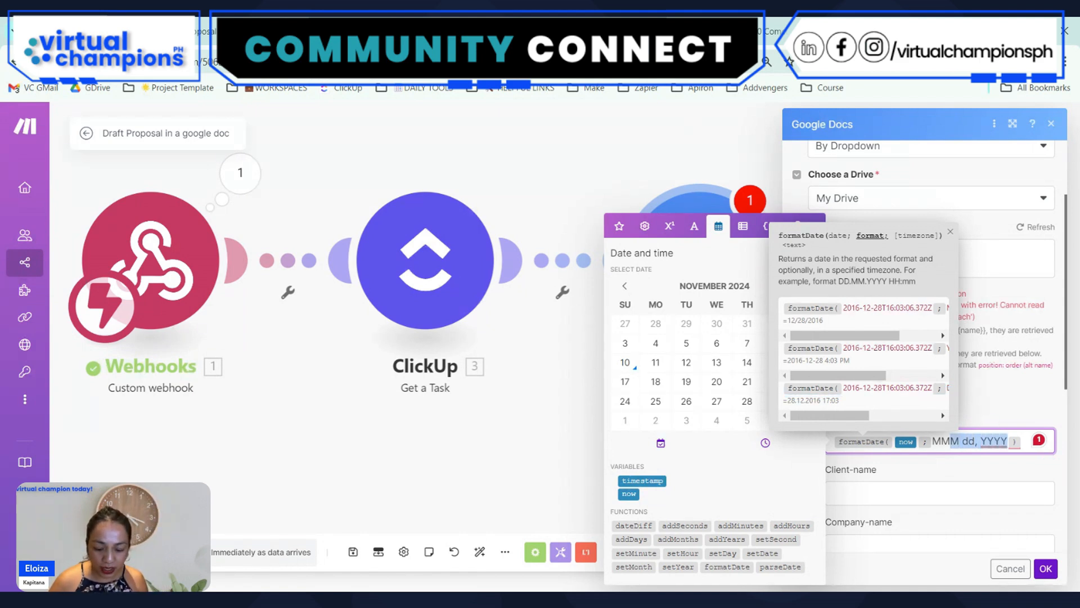
{"action": "type", "text": "/DD/"}
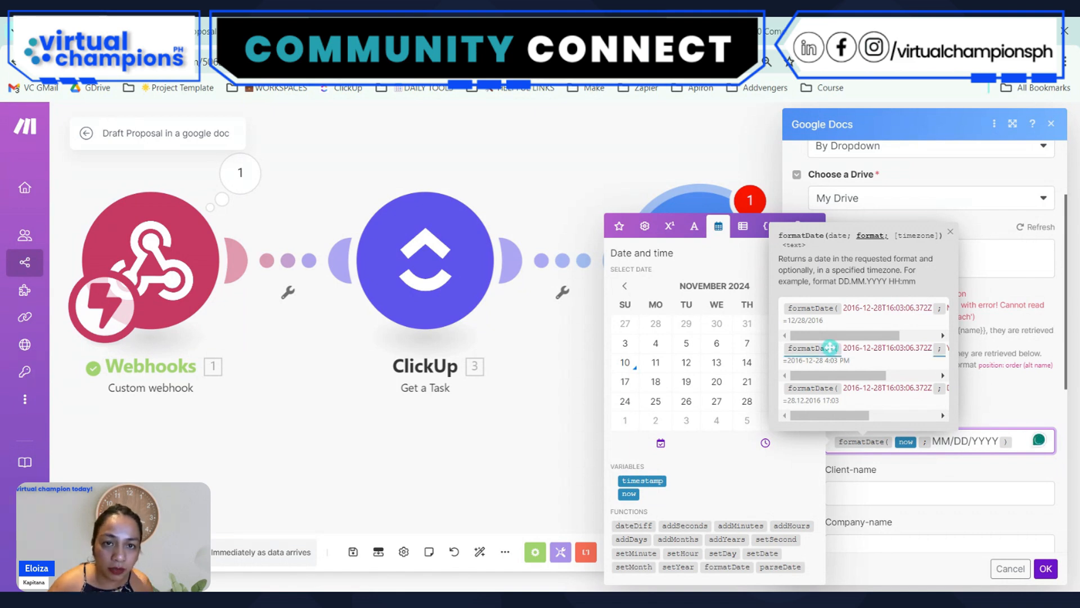
{"action": "mouse_move", "coordinate": [832, 337]}
{"action": "left_mouse_down"}
{"action": "mouse_move", "coordinate": [876, 339]}
{"action": "mouse_move", "coordinate": [834, 340]}
{"action": "left_mouse_up"}
Search the web in a new browser tab for make.com date formatting and open Make's Tokens for date/time formatting page
{"action": "key", "text": "ctrl+t"}
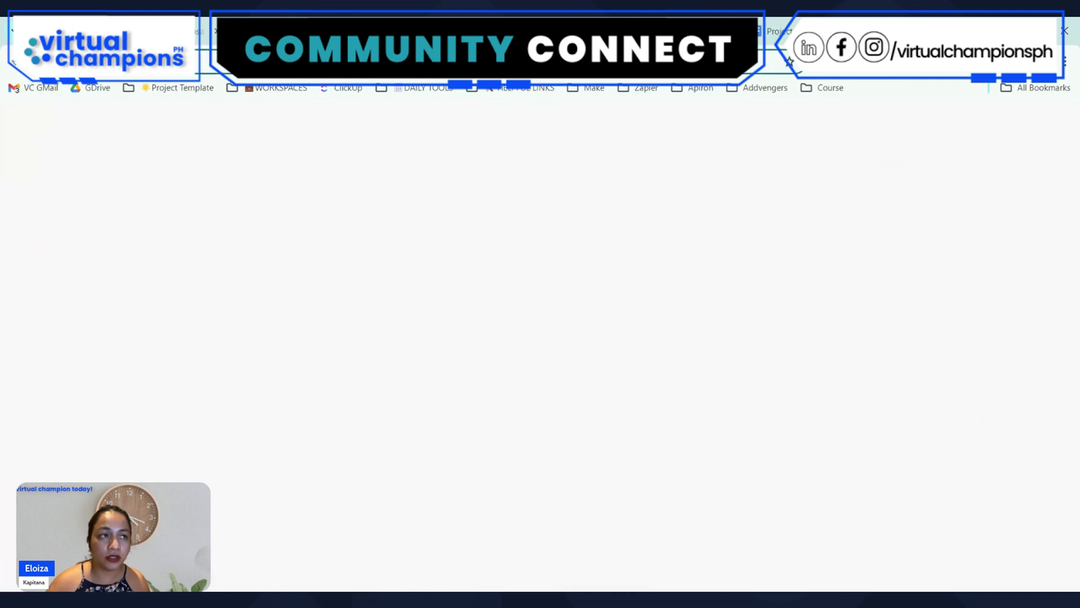
{"action": "type", "text": "make.com"}
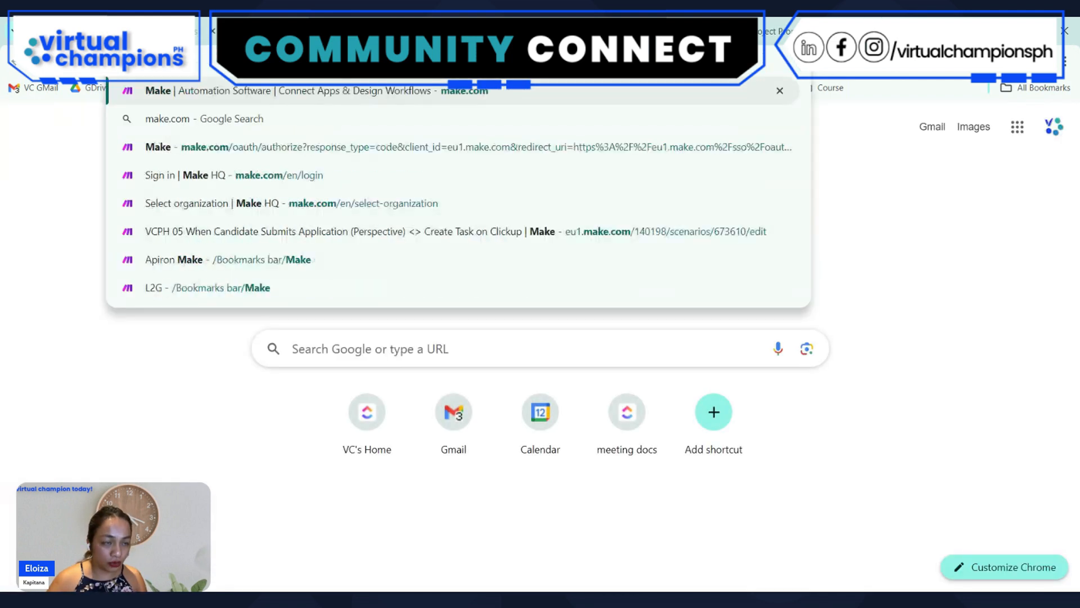
{"action": "type", "text": " date formatting"}
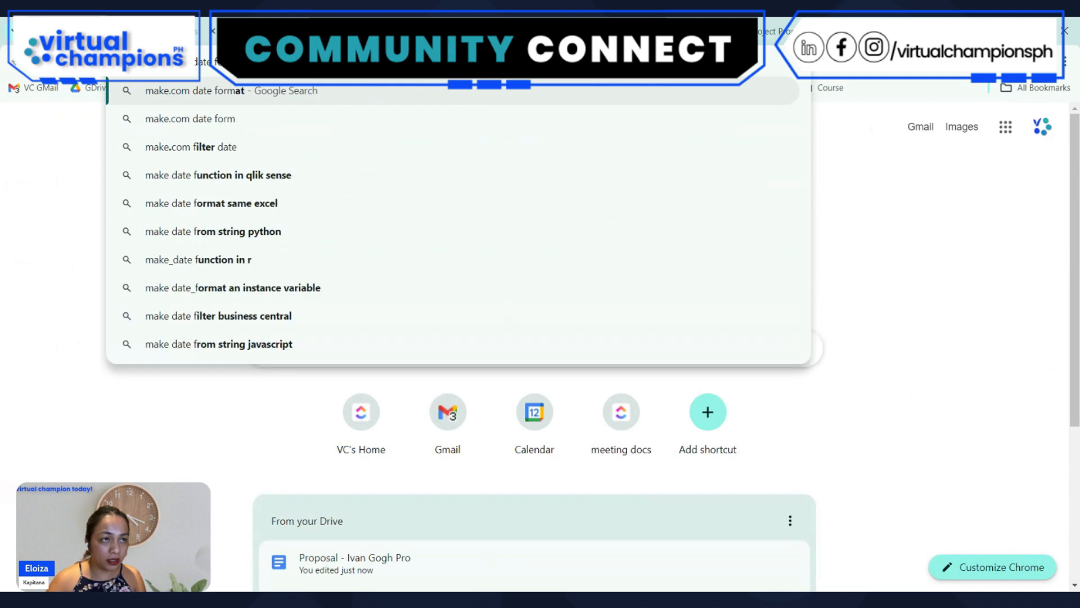
{"action": "key", "text": "Return"}
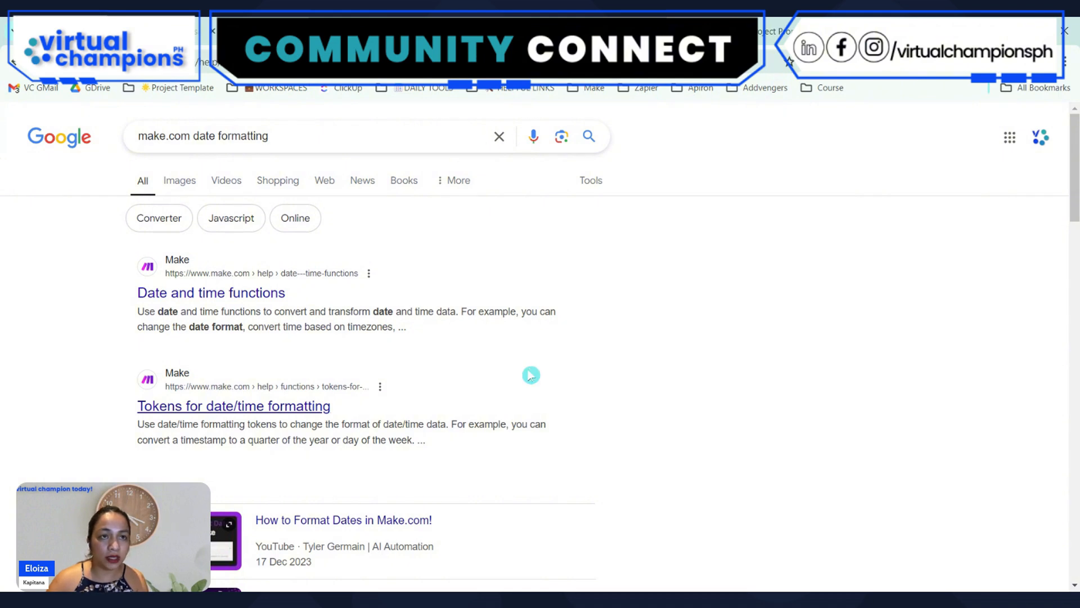
{"action": "left_click", "coordinate": [234, 405]}
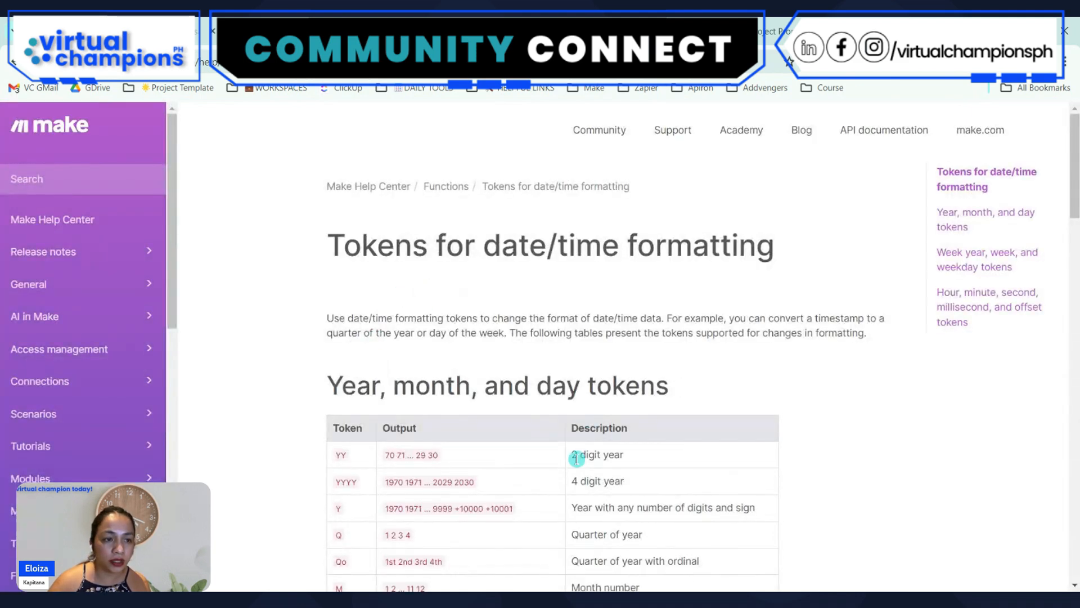
Examine the year, month and day token table for month and day-of-month tokens with ordinals
{"action": "scroll", "coordinate": [576, 458], "scroll_direction": "down", "scroll_amount": 4}
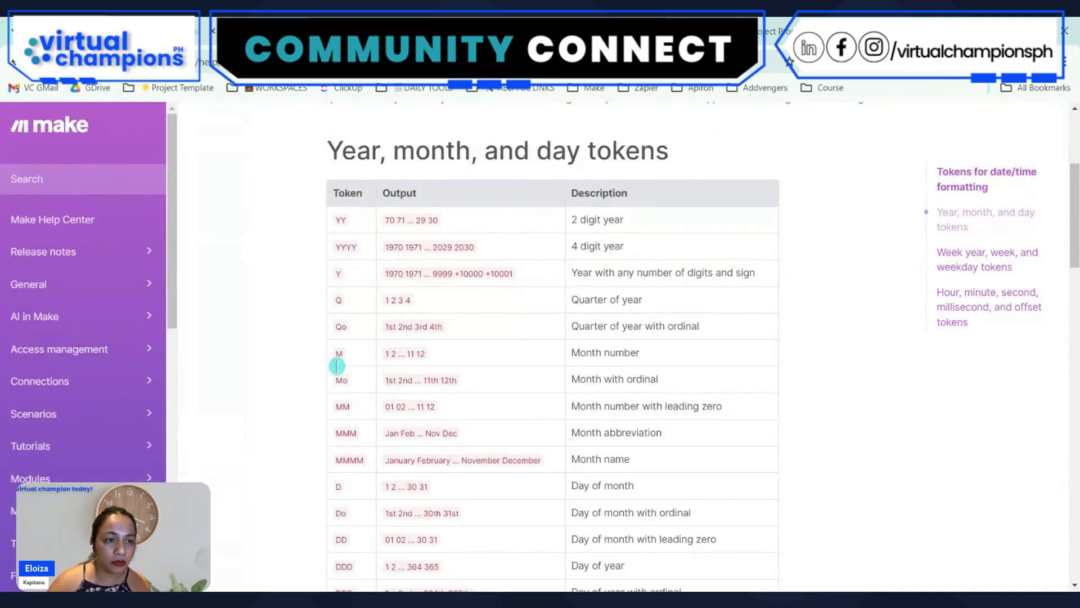
{"action": "left_click_drag", "start_coordinate": [342, 381], "coordinate": [352, 384]}
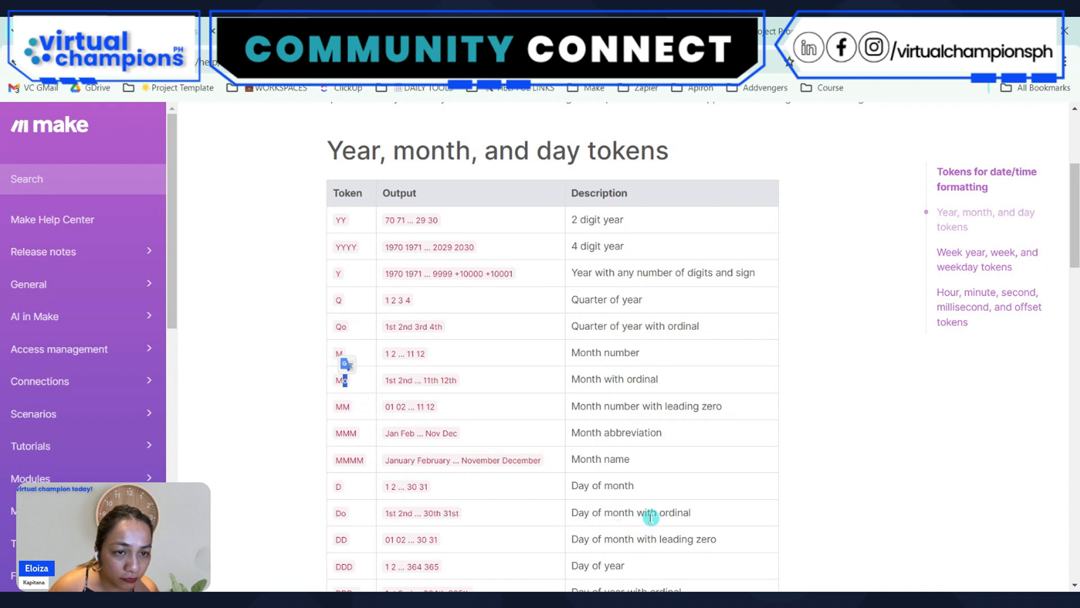
{"action": "double_click", "coordinate": [340, 512]}
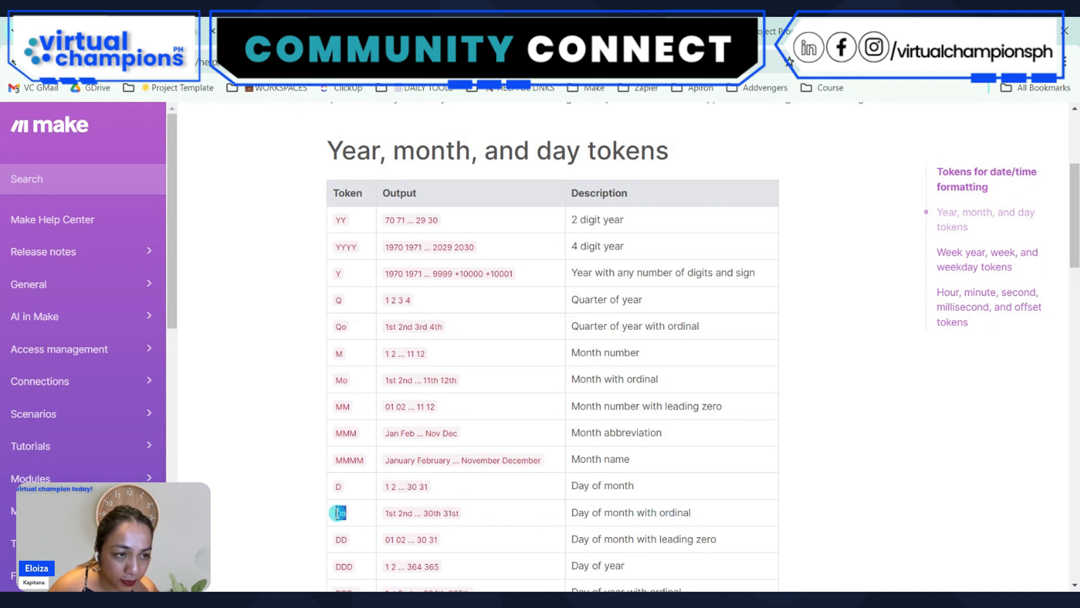
Return to the scenario and replace the format argument of Date-today's formatDate function with Do MMM
{"action": "left_click", "coordinate": [293, 31]}
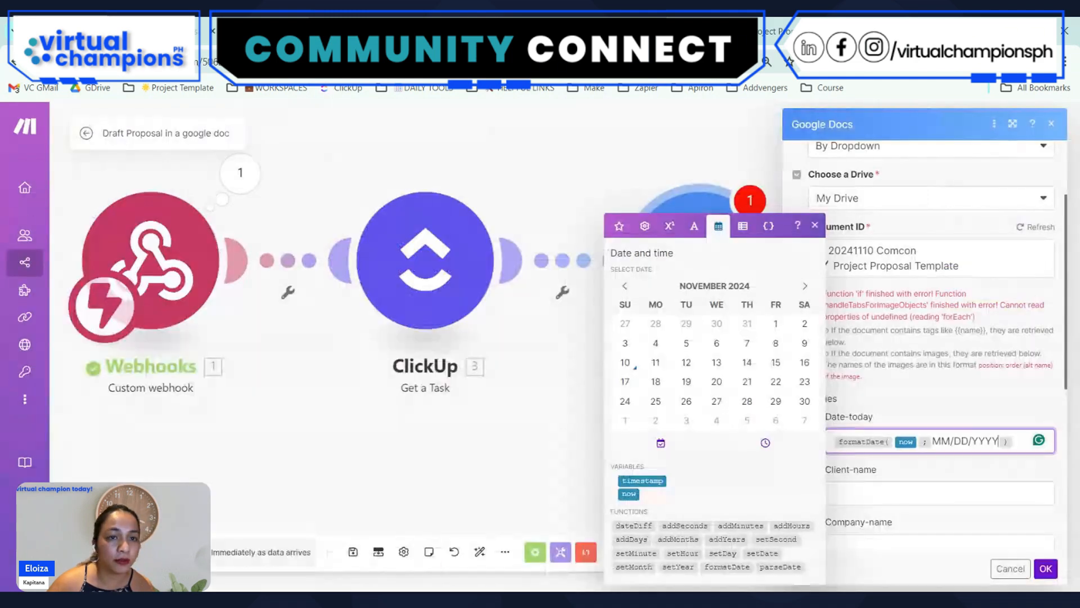
{"action": "left_click", "coordinate": [969, 444]}
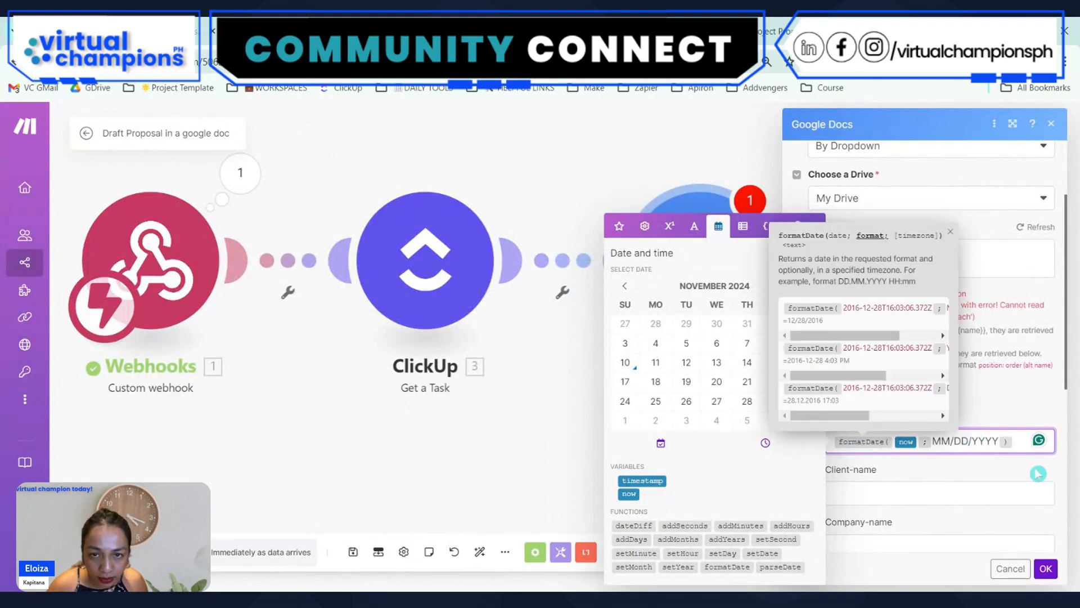
{"action": "key", "text": "shift+Right"}
{"action": "key", "text": "shift+Right"}
{"action": "key", "text": "shift+Right"}
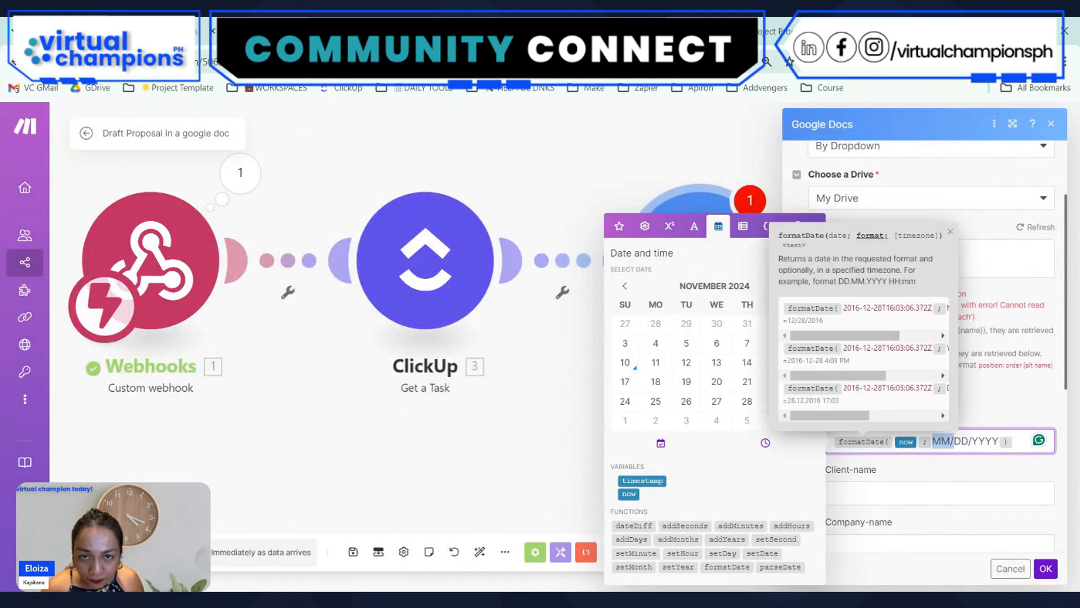
{"action": "key", "text": "shift+Right"}
{"action": "key", "text": "shift+Right"}
{"action": "key", "text": "shift+Right"}
{"action": "key", "text": "shift+Right"}
{"action": "key", "text": "BackSpace"}
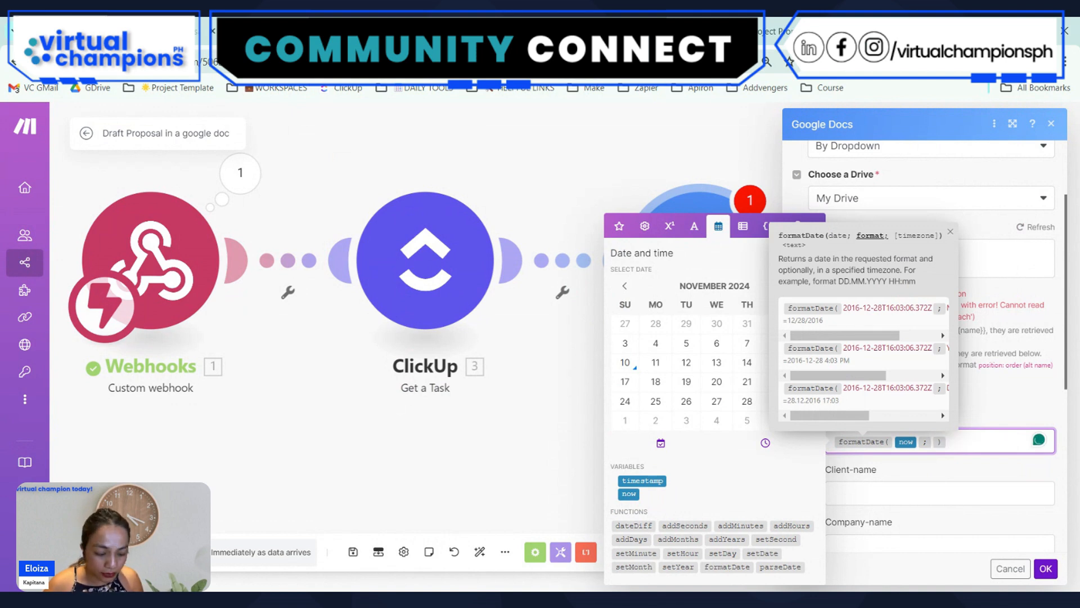
{"action": "type", "text": "Do"}
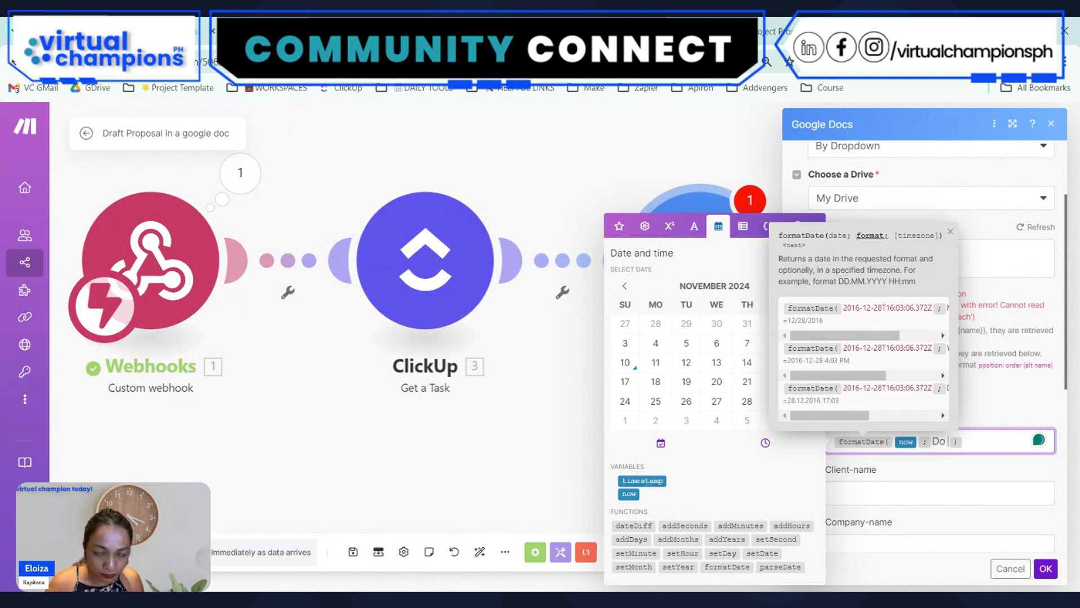
{"action": "type", "text": " MMM"}
Look up the full month name token in the Make help page and complete Date-today's format as Do MMMM YYYY
{"action": "left_click", "coordinate": [886, 31]}
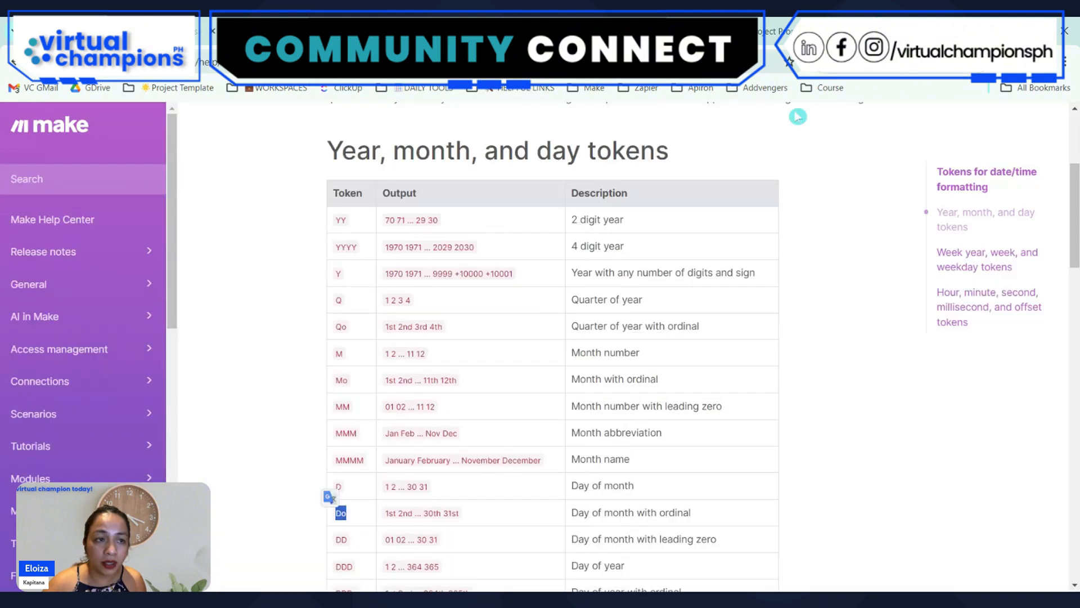
{"action": "double_click", "coordinate": [353, 460]}
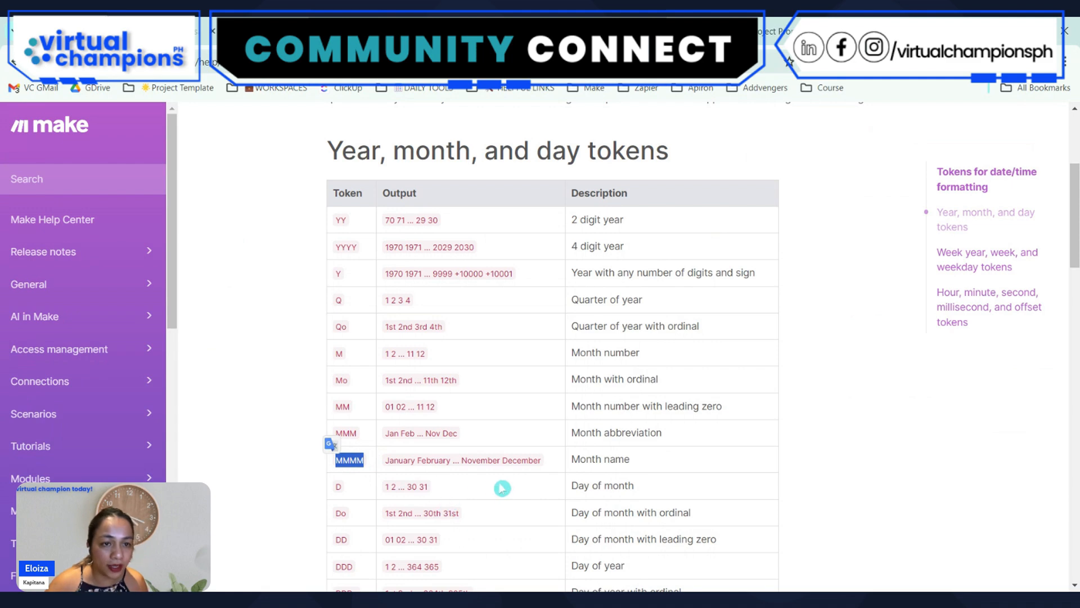
{"action": "left_click", "coordinate": [270, 31]}
{"action": "left_click", "coordinate": [943, 440]}
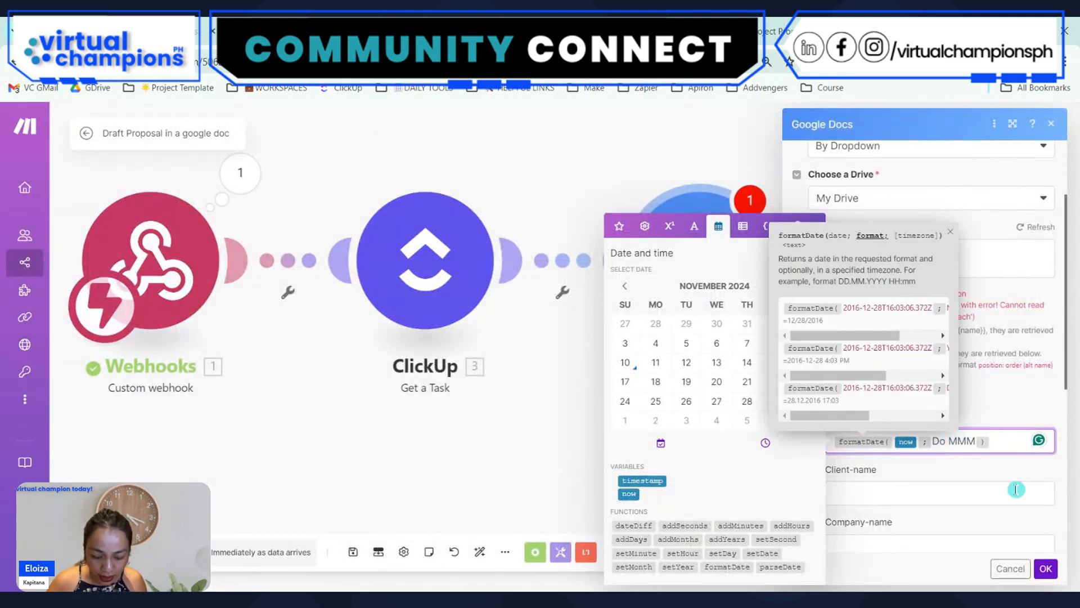
{"action": "type", "text": "M YYYY"}
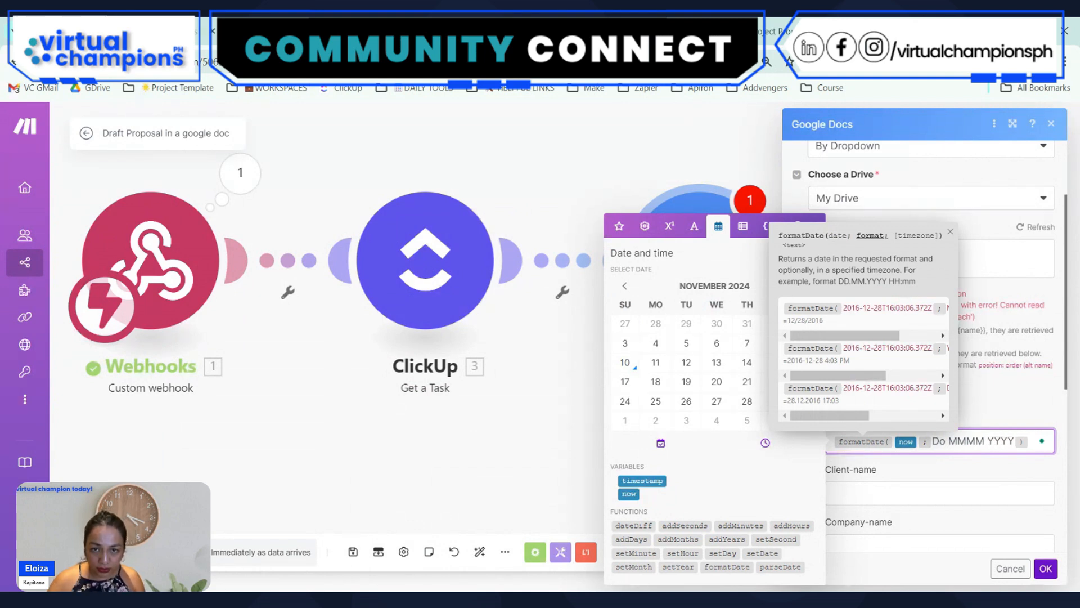
Check the output of the Do token in the date token table and return to the scenario
{"action": "key", "text": "ctrl+Tab"}
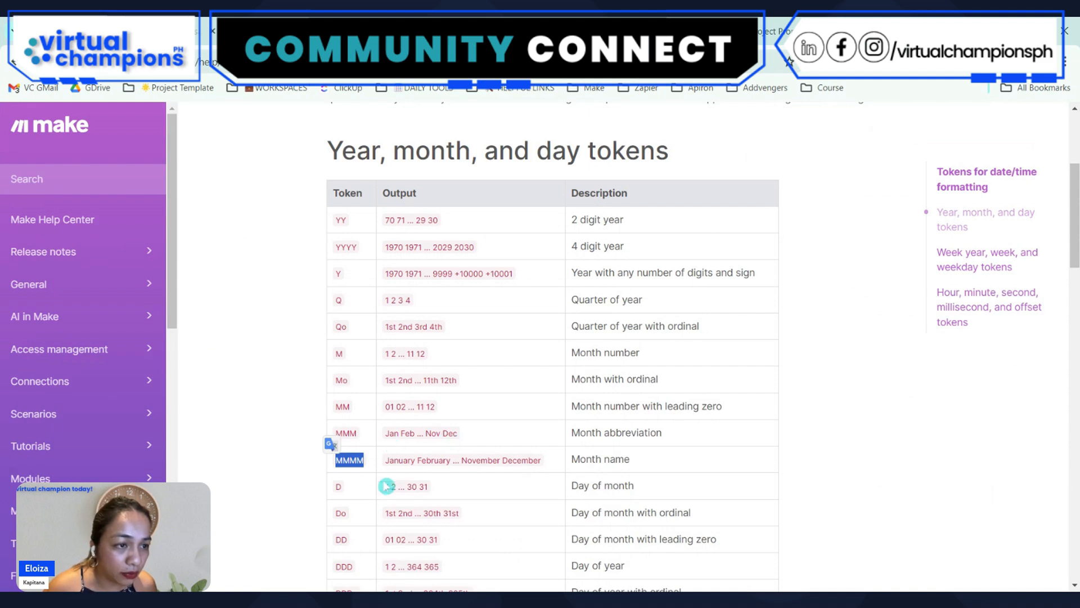
{"action": "left_click", "coordinate": [359, 516]}
{"action": "left_click_drag", "start_coordinate": [467, 512], "coordinate": [395, 512]}
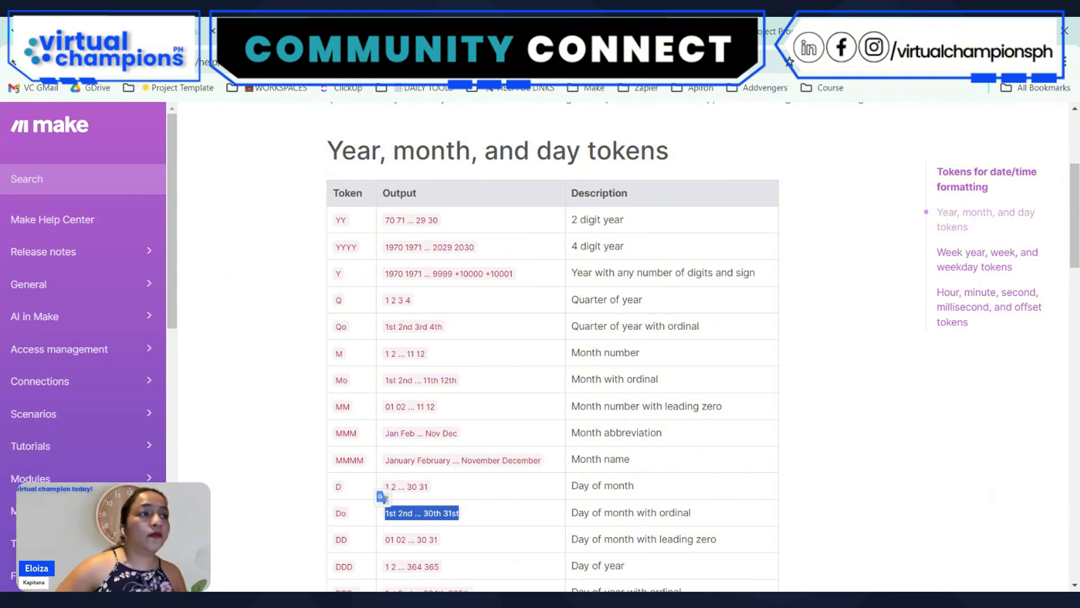
{"action": "left_click", "coordinate": [348, 32]}
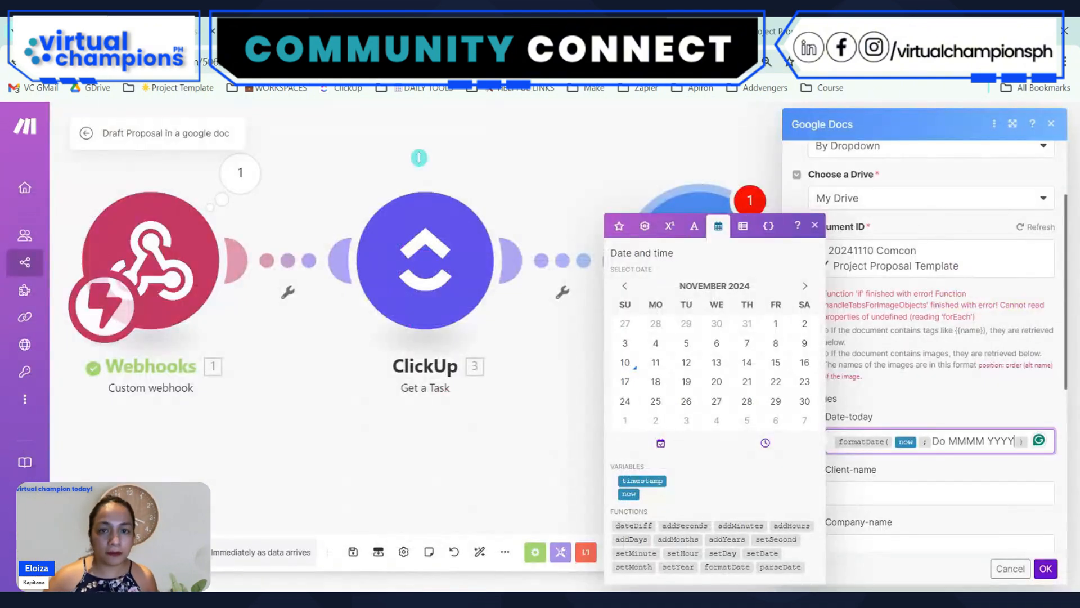
Search the mappable items of the Client-name value for client, then close the Google Docs module settings
{"action": "left_click", "coordinate": [928, 496]}
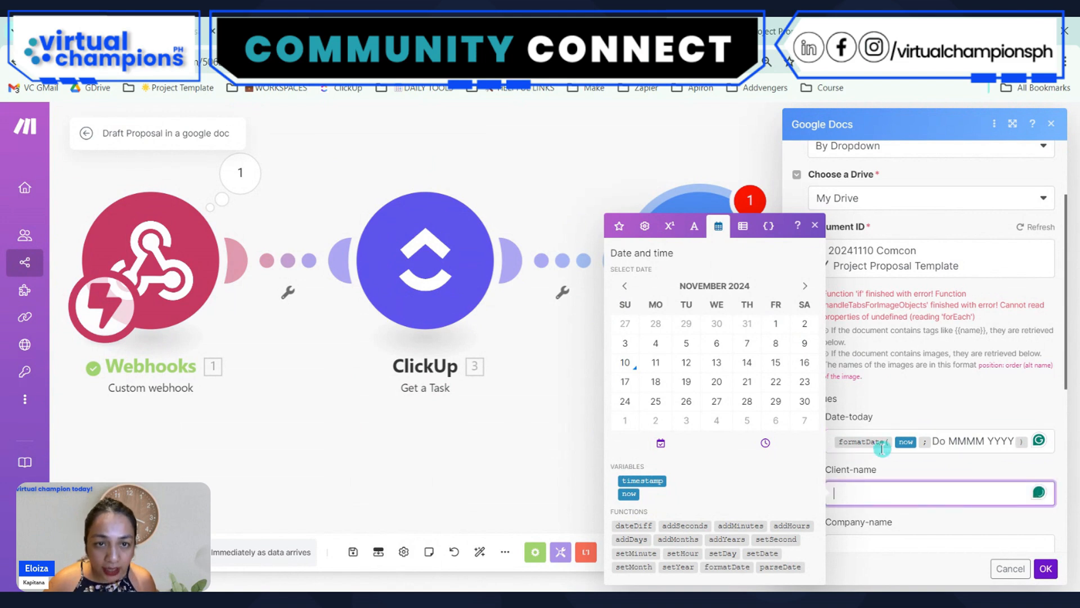
{"action": "left_click", "coordinate": [620, 226]}
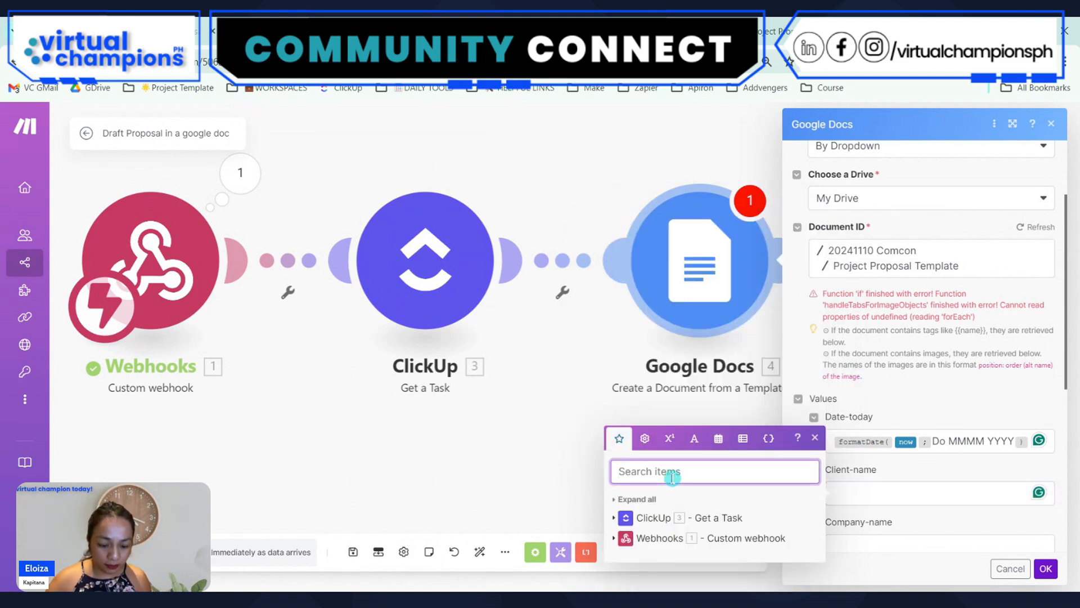
{"action": "type", "text": "cleint"}
{"action": "key", "text": "BackSpace"}
{"action": "key", "text": "BackSpace"}
{"action": "key", "text": "BackSpace"}
{"action": "key", "text": "BackSpace"}
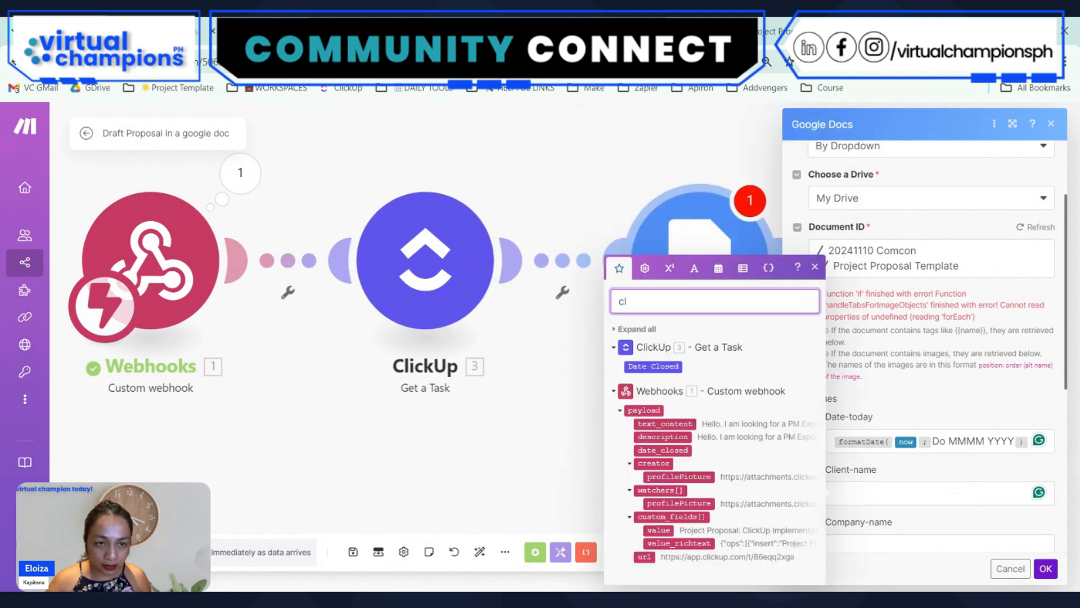
{"action": "type", "text": "ient"}
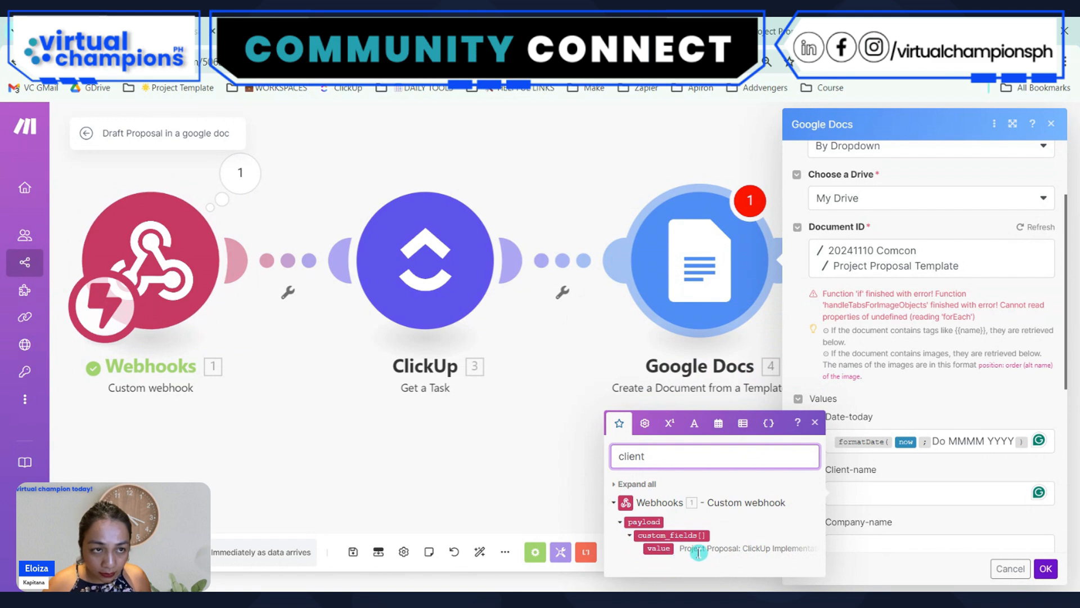
{"action": "left_click", "coordinate": [542, 297]}
{"action": "right_click", "coordinate": [426, 243]}
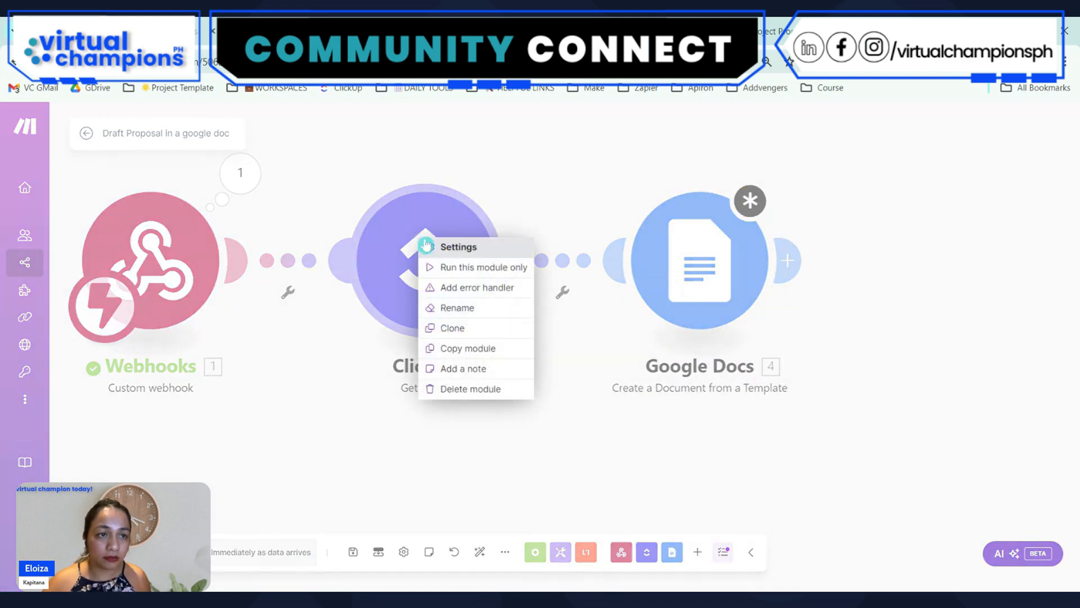
{"action": "left_click", "coordinate": [454, 271]}
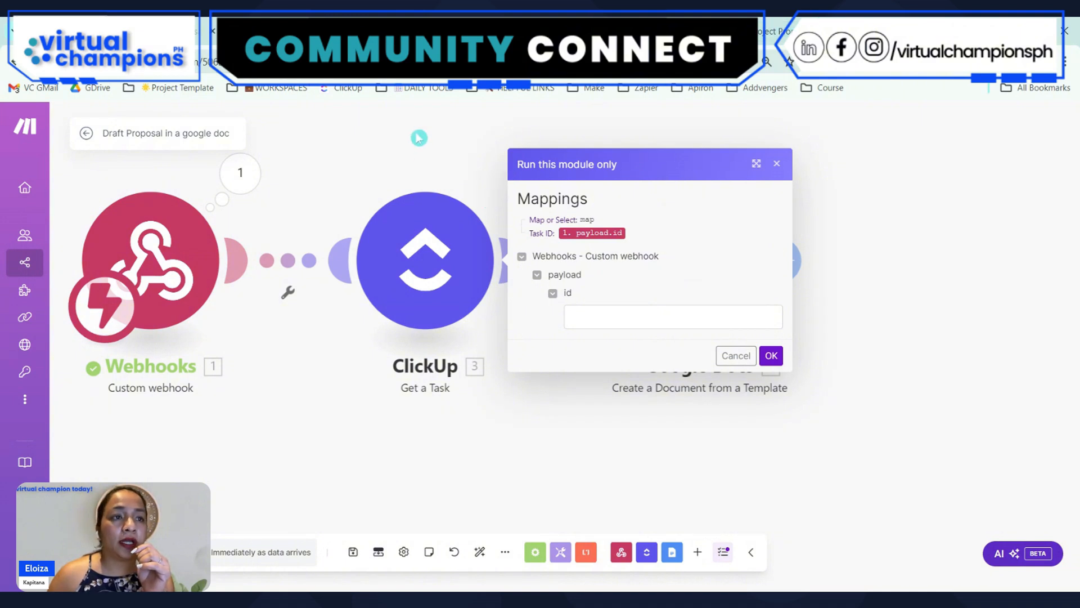
{"action": "left_click", "coordinate": [776, 164]}
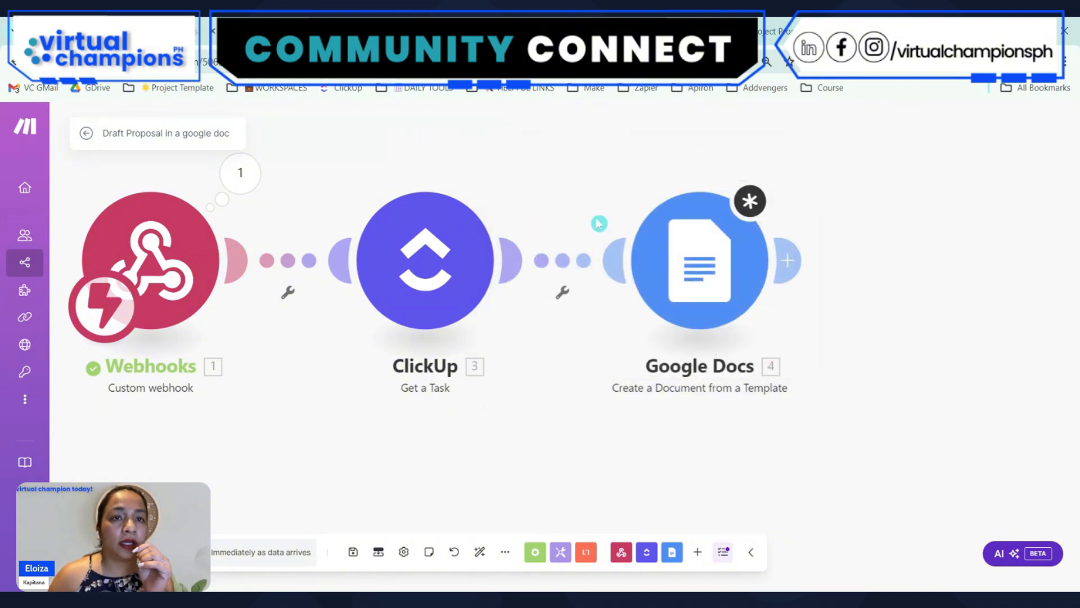
Try to run only the ClickUp Get a Task module with the proposal task's copied custom ID, VCPH24-3
{"action": "right_click", "coordinate": [400, 241]}
{"action": "left_click", "coordinate": [450, 272]}
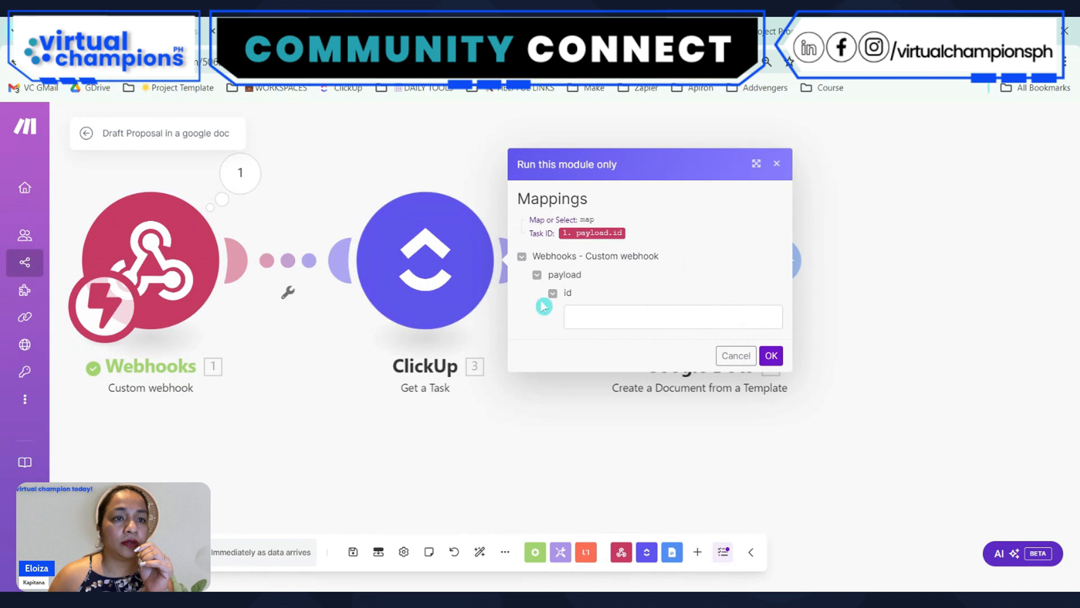
{"action": "left_click", "coordinate": [579, 316]}
{"action": "left_click", "coordinate": [551, 32]}
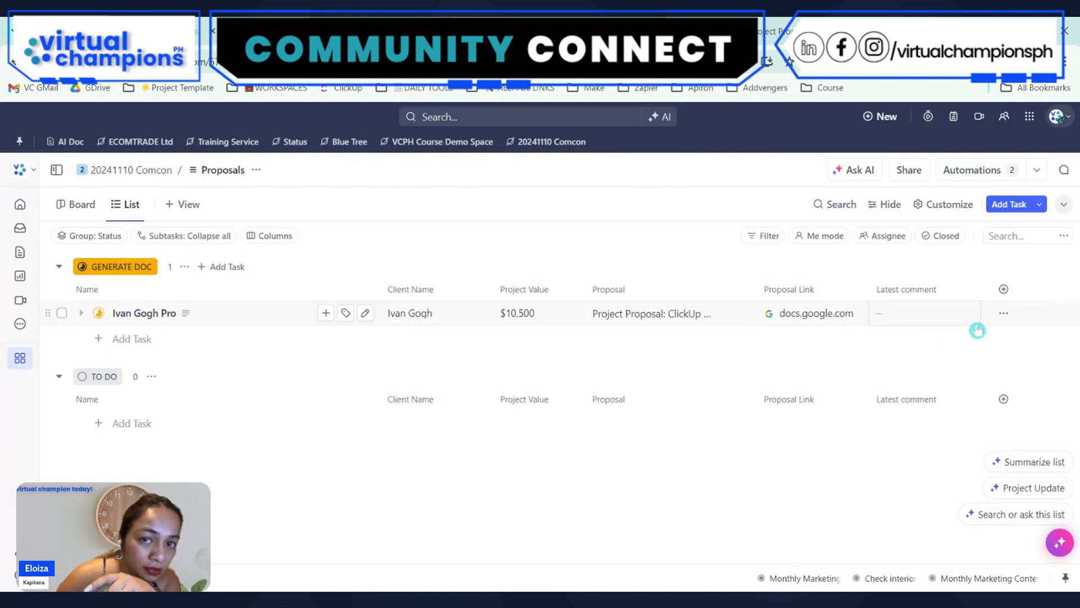
{"action": "left_click", "coordinate": [1005, 315]}
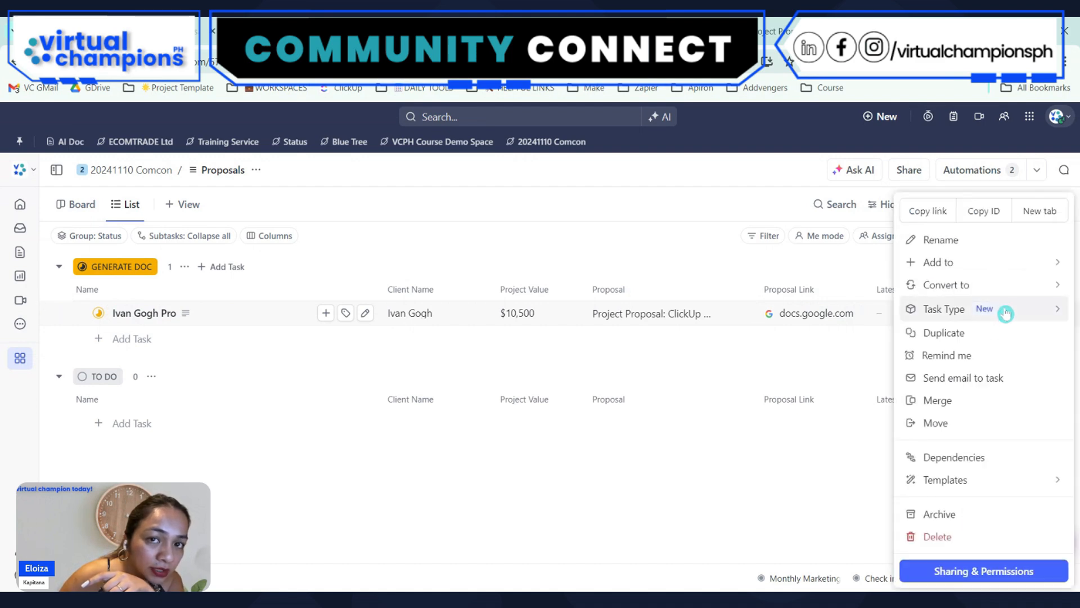
{"action": "left_click", "coordinate": [971, 212]}
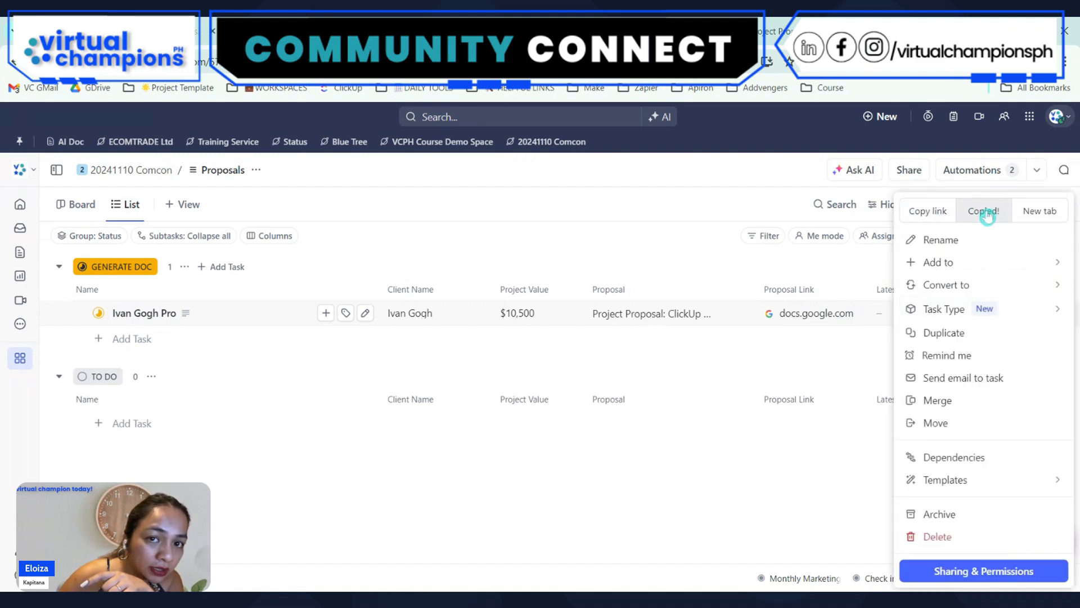
{"action": "left_click", "coordinate": [349, 31]}
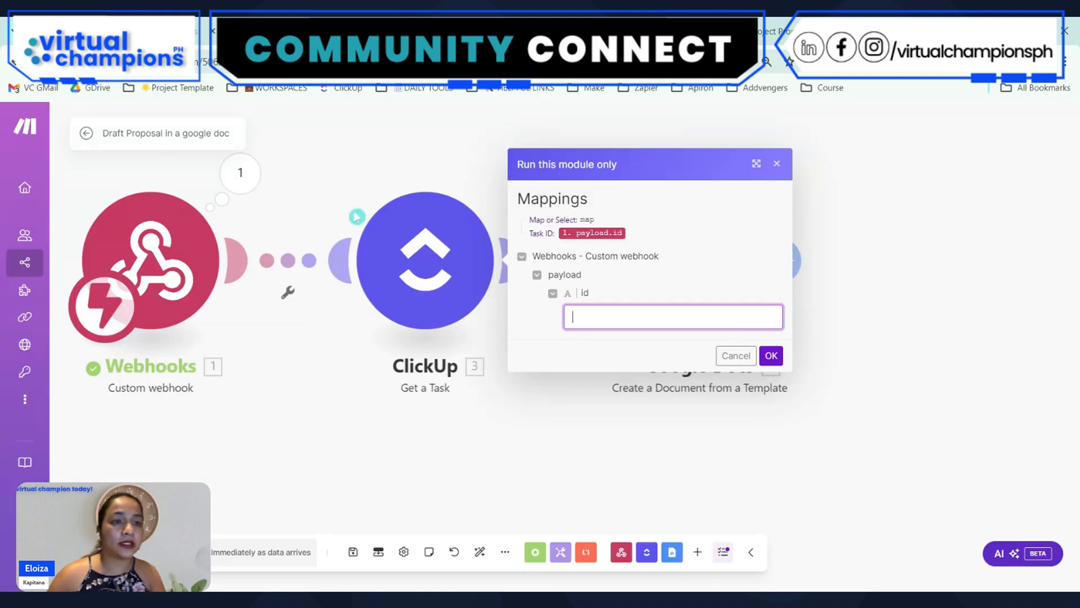
{"action": "key", "text": "ctrl+v"}
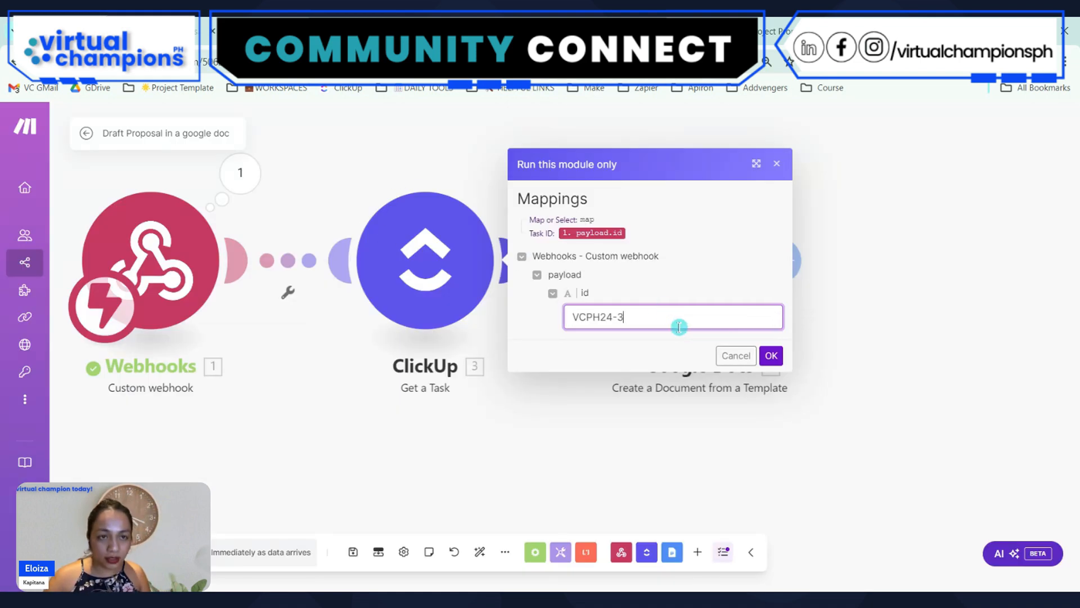
{"action": "left_click", "coordinate": [772, 355]}
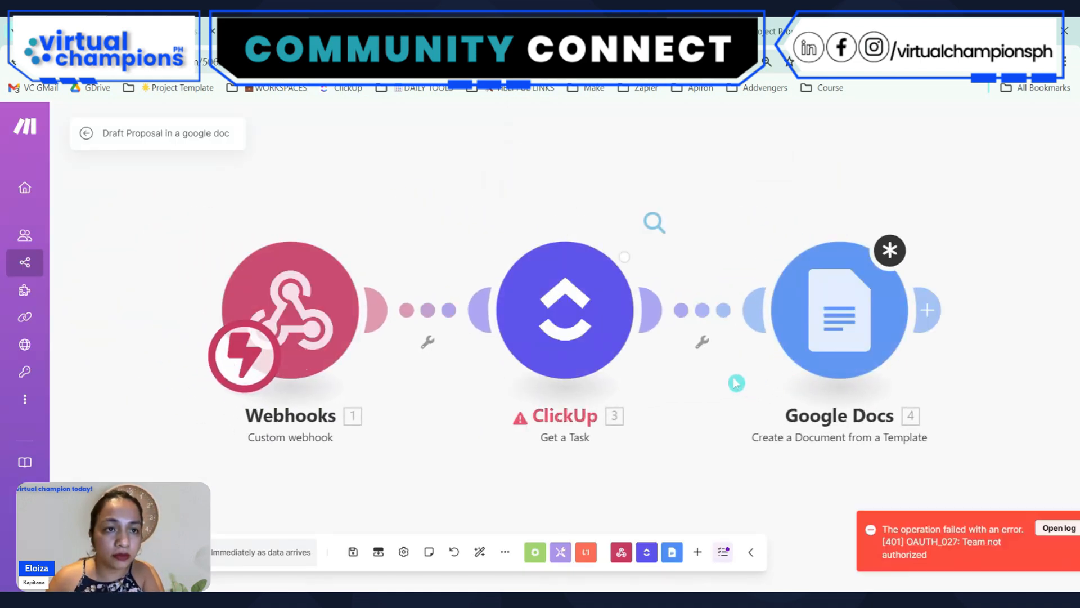
{"action": "left_click", "coordinate": [650, 364]}
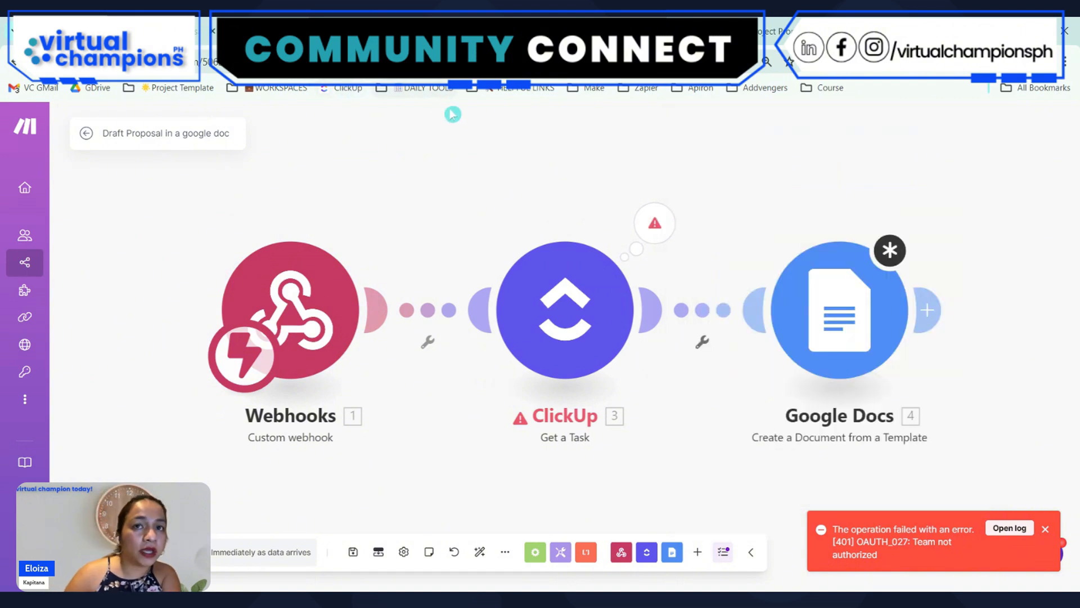
Return to the ClickUp Proposals list, add the Task ID column, and copy the proposal task's ID
{"action": "left_click", "coordinate": [270, 32]}
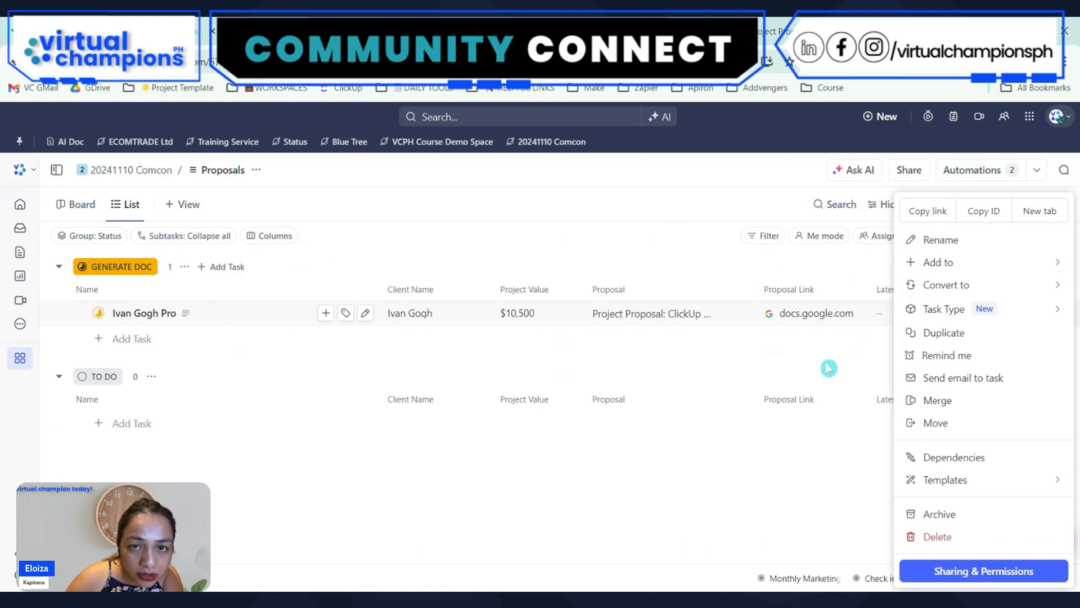
{"action": "left_click", "coordinate": [269, 372]}
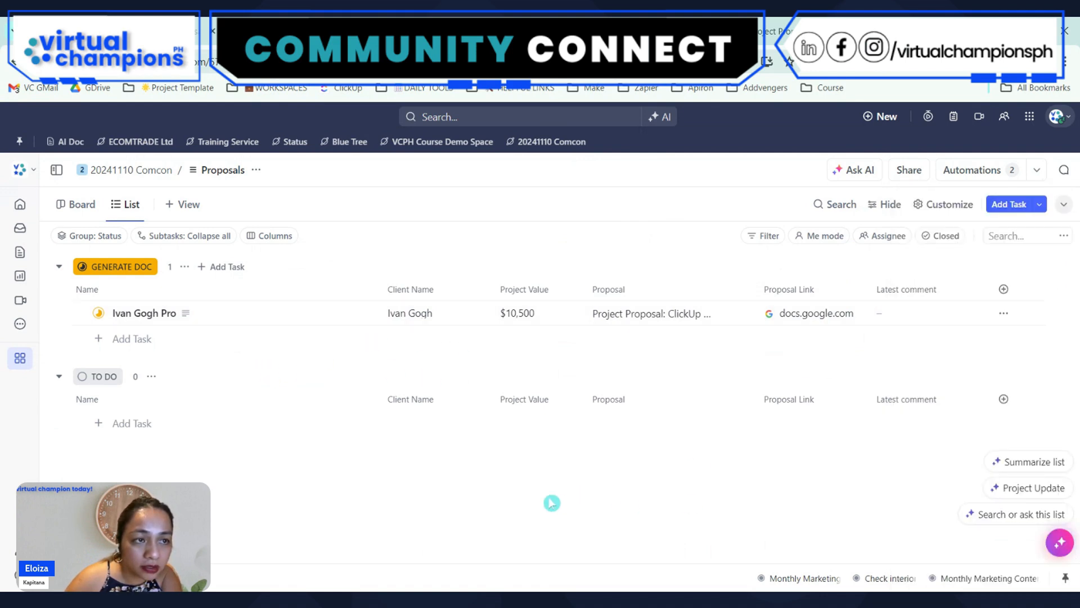
{"action": "left_click", "coordinate": [1004, 289]}
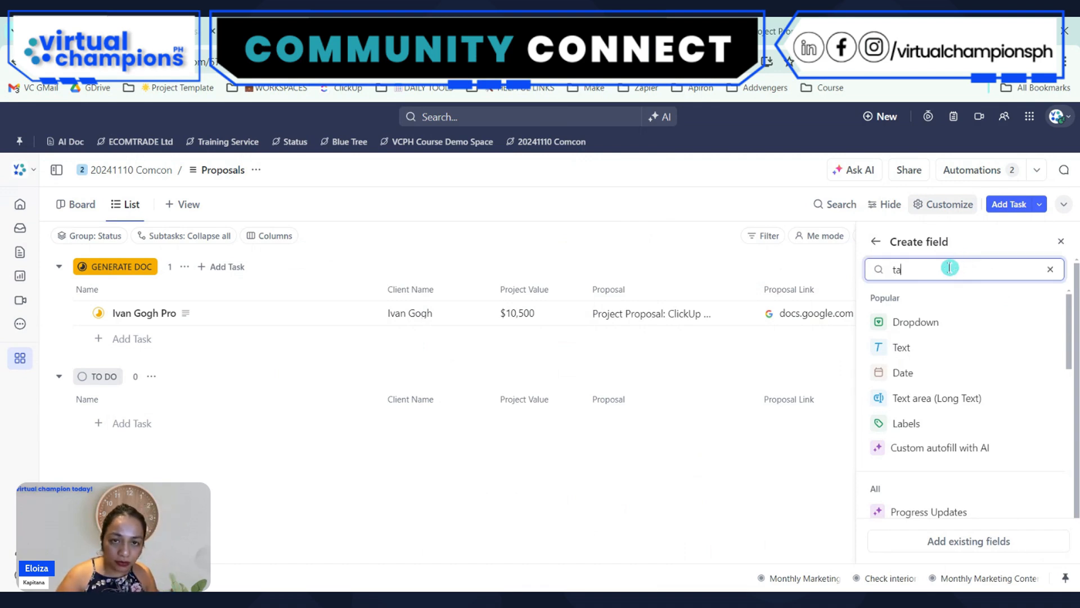
{"action": "left_click", "coordinate": [930, 430]}
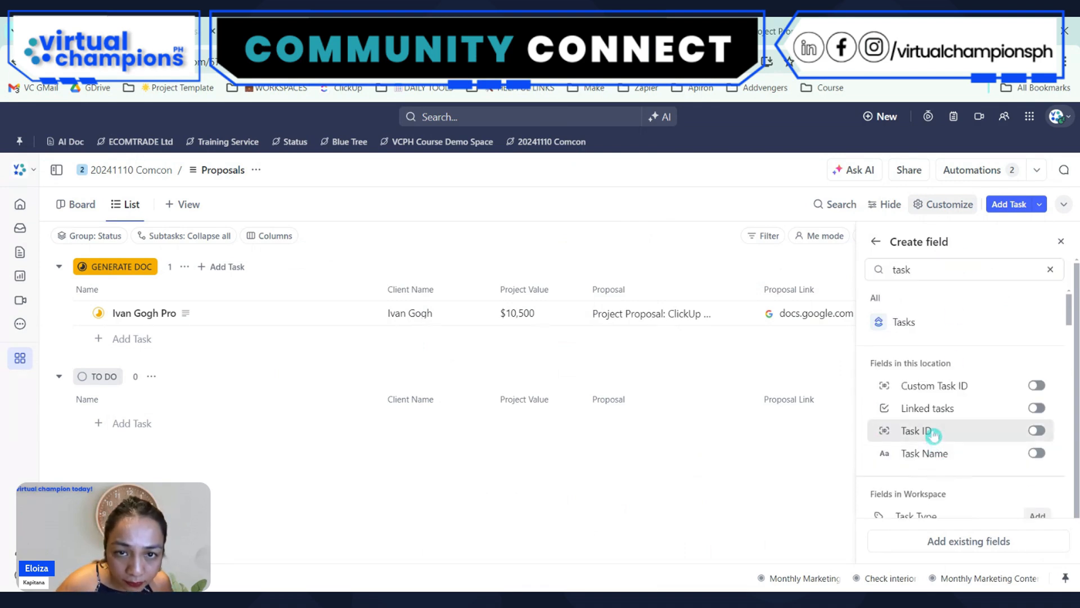
{"action": "left_click", "coordinate": [731, 514]}
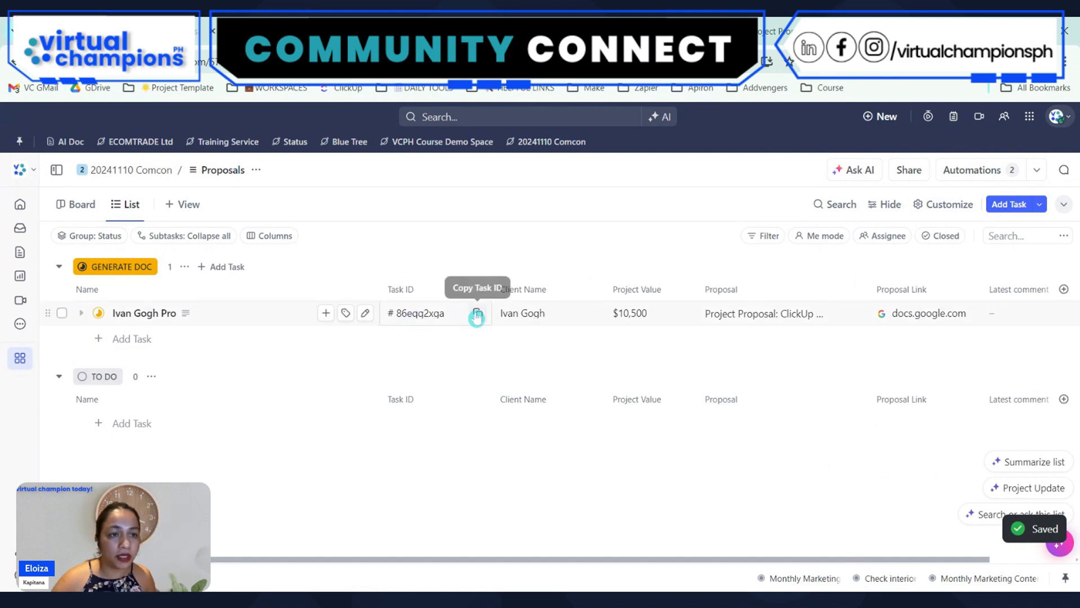
{"action": "left_click", "coordinate": [476, 314]}
Return to the Make scenario, run only the ClickUp Get a Task module with id 86eqq2xga, and review its output
{"action": "left_click", "coordinate": [540, 31]}
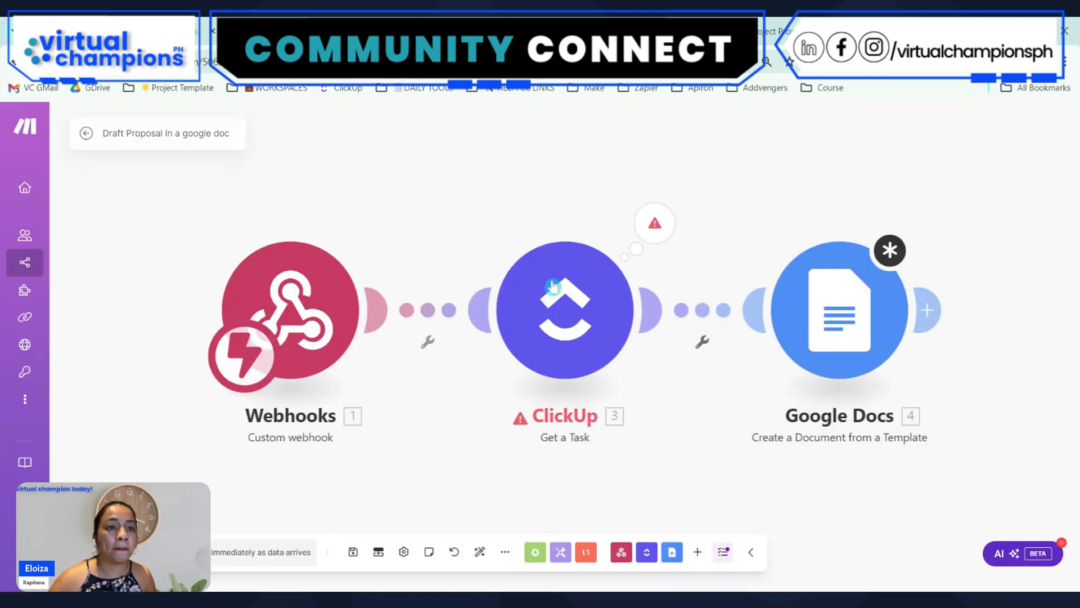
{"action": "right_click", "coordinate": [571, 297]}
{"action": "left_click", "coordinate": [608, 330]}
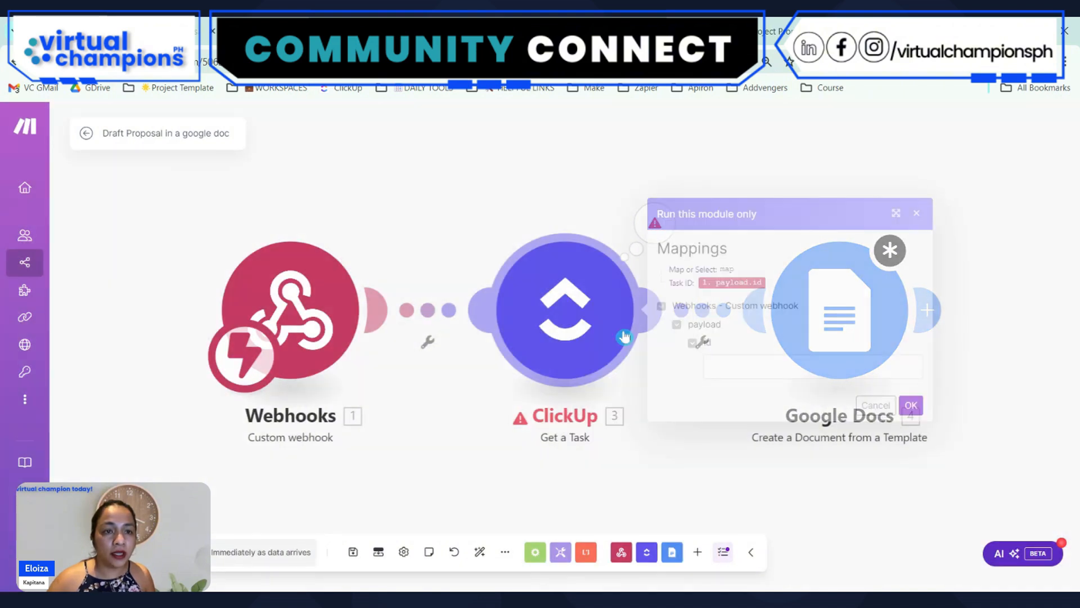
{"action": "left_click", "coordinate": [770, 364]}
{"action": "key", "text": "ctrl+v"}
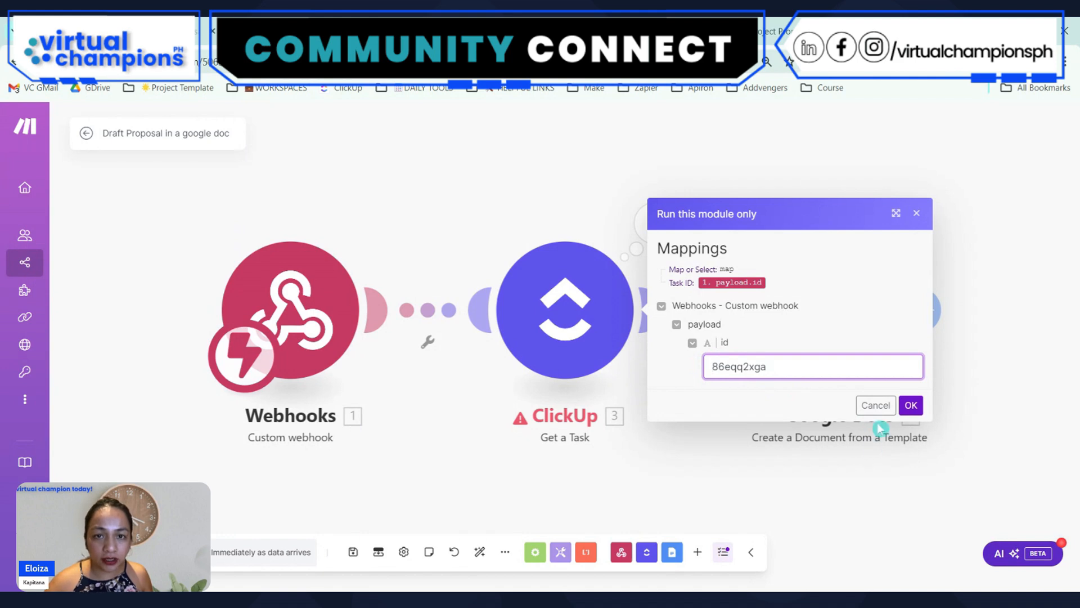
{"action": "left_click", "coordinate": [911, 405]}
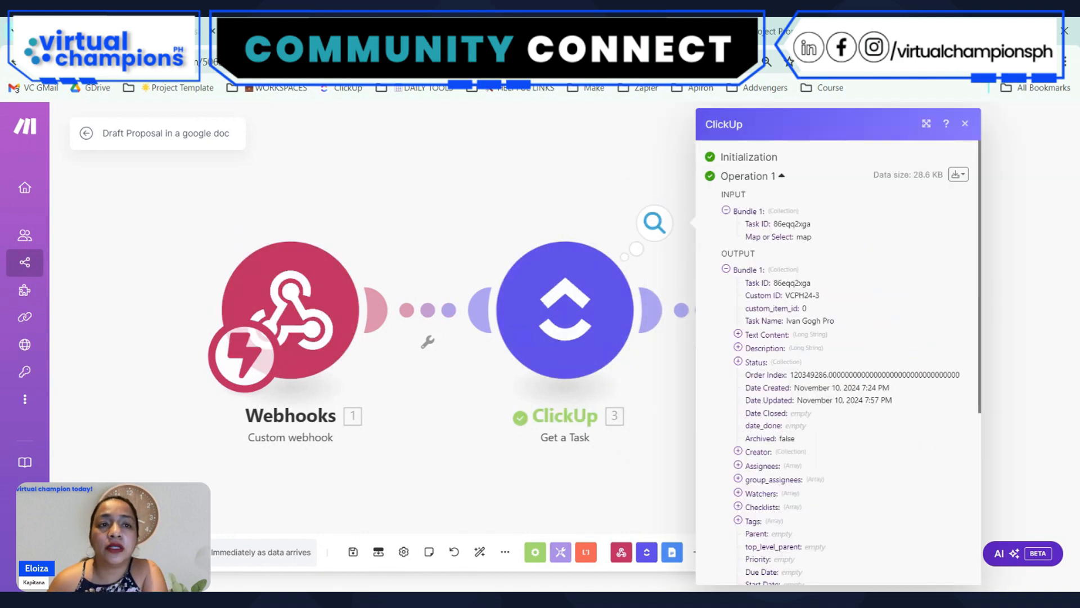
{"action": "scroll", "coordinate": [831, 422], "scroll_direction": "down", "scroll_amount": 5}
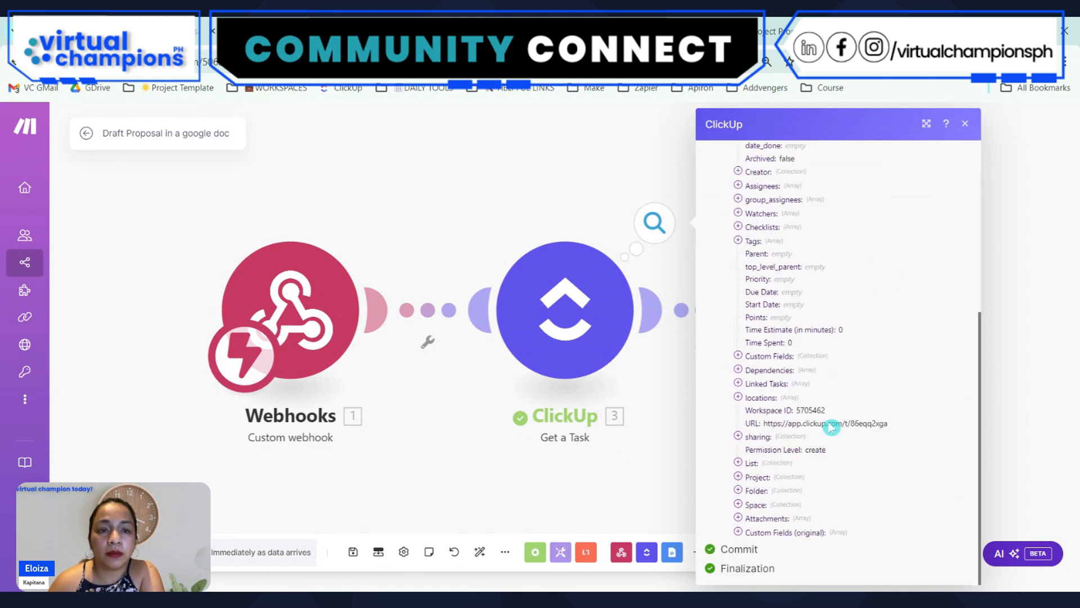
Check the mappable items for client in the Google Docs module settings, then close them
{"action": "left_click", "coordinate": [657, 451]}
{"action": "left_click_drag", "start_coordinate": [664, 447], "coordinate": [418, 422]}
{"action": "left_click", "coordinate": [586, 308]}
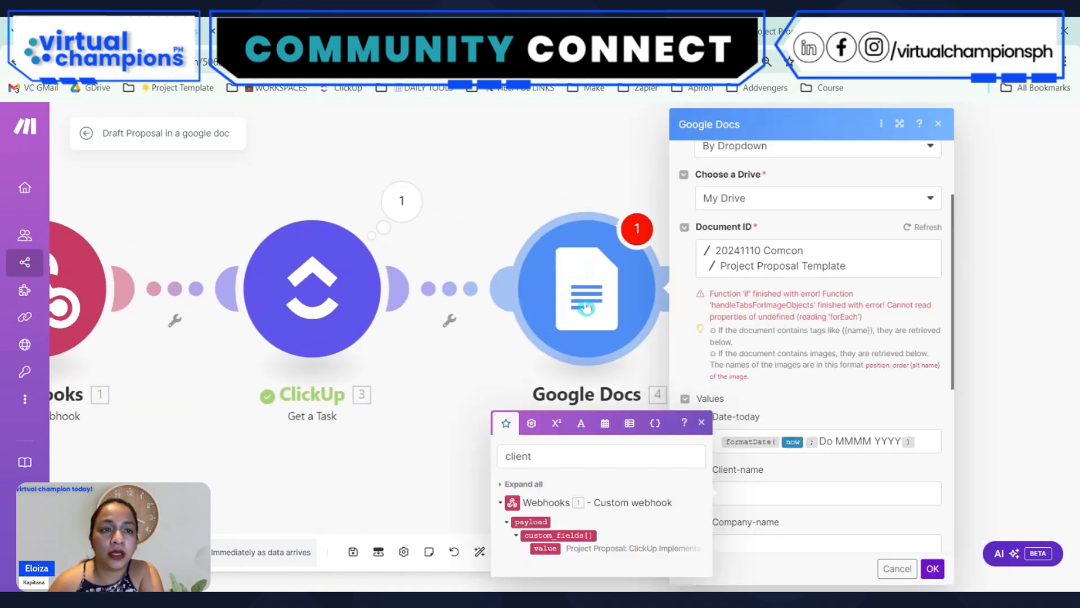
{"action": "left_click", "coordinate": [578, 454]}
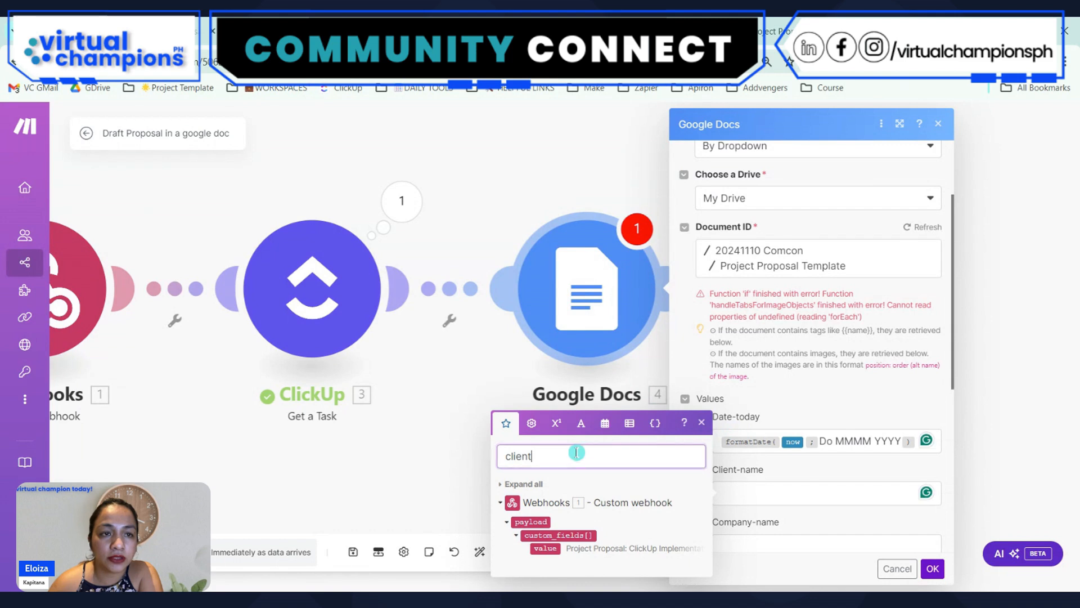
{"action": "left_click", "coordinate": [555, 119]}
{"action": "left_click", "coordinate": [612, 288]}
{"action": "left_click", "coordinate": [540, 197]}
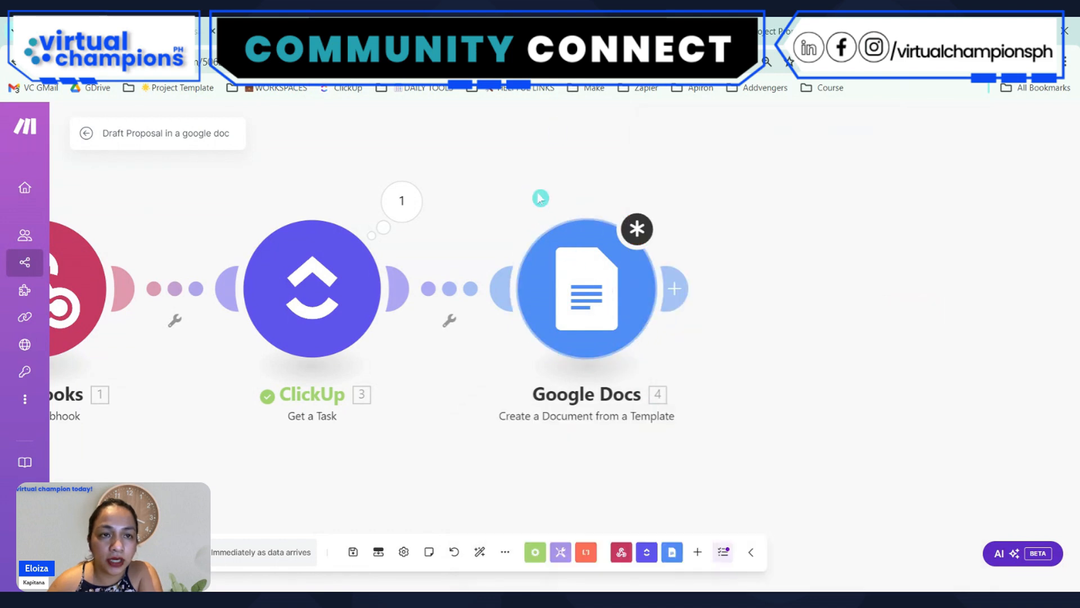
Try mapping ClickUp's Client Name custom field in a filter before Google Docs, then clear the condition and discard the filter
{"action": "mouse_move", "coordinate": [586, 306]}
{"action": "left_mouse_down"}
{"action": "mouse_move", "coordinate": [535, 298]}
{"action": "mouse_move", "coordinate": [605, 299]}
{"action": "left_mouse_up"}
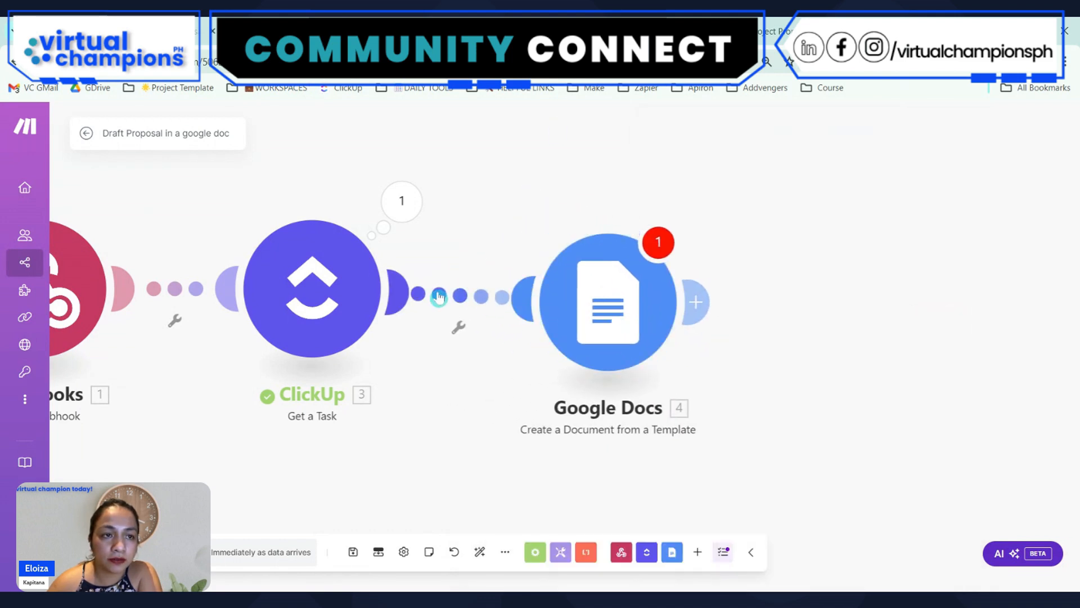
{"action": "left_click", "coordinate": [485, 308]}
{"action": "left_click", "coordinate": [585, 301]}
{"action": "left_click", "coordinate": [798, 153]}
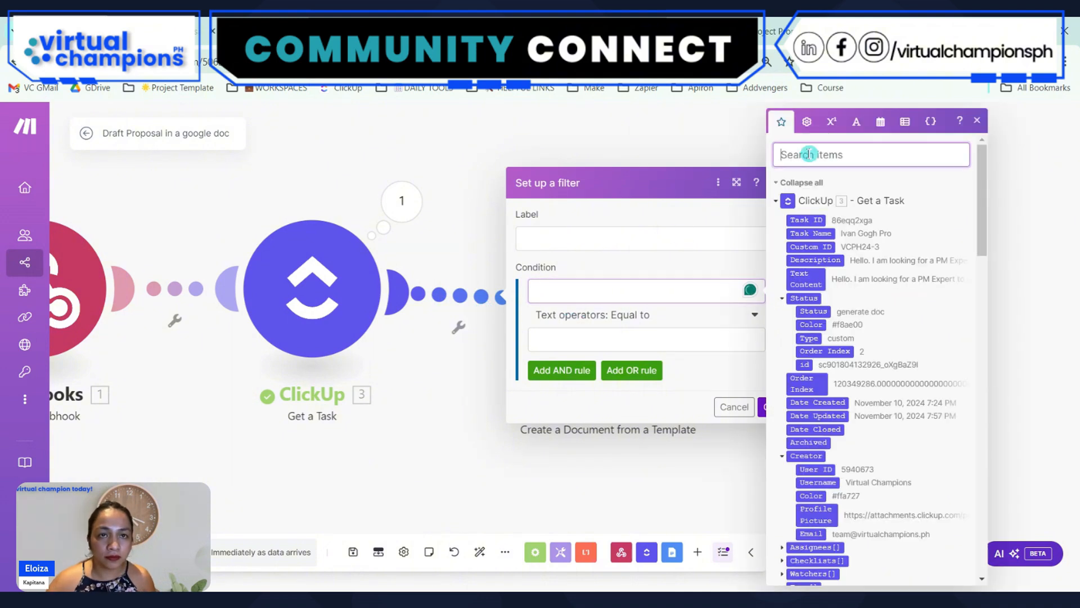
{"action": "type", "text": "client"}
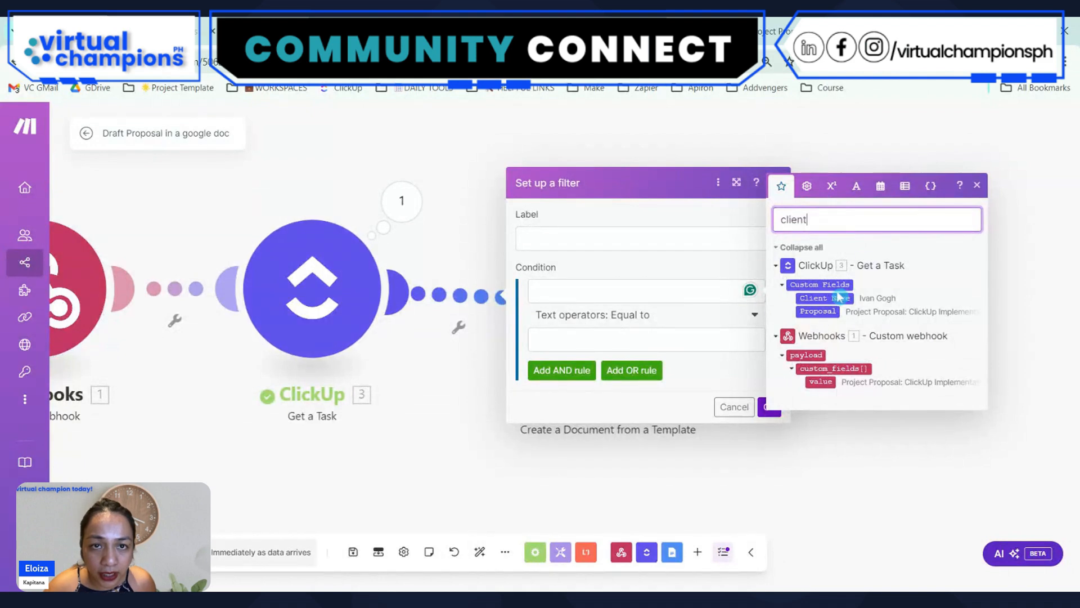
{"action": "left_click", "coordinate": [674, 303]}
{"action": "left_click", "coordinate": [824, 297]}
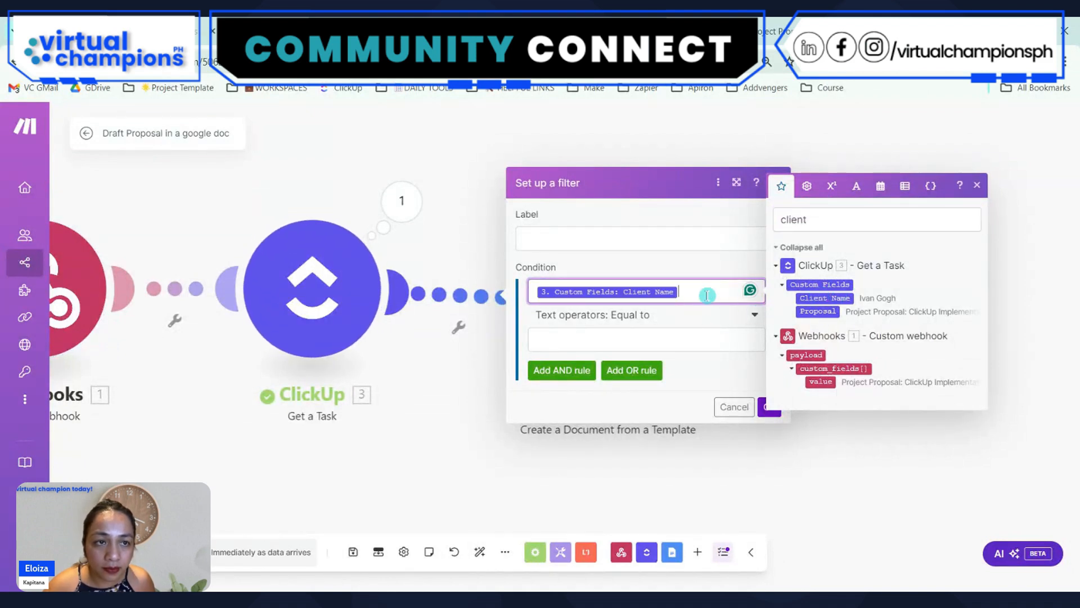
{"action": "key", "text": "BackSpace"}
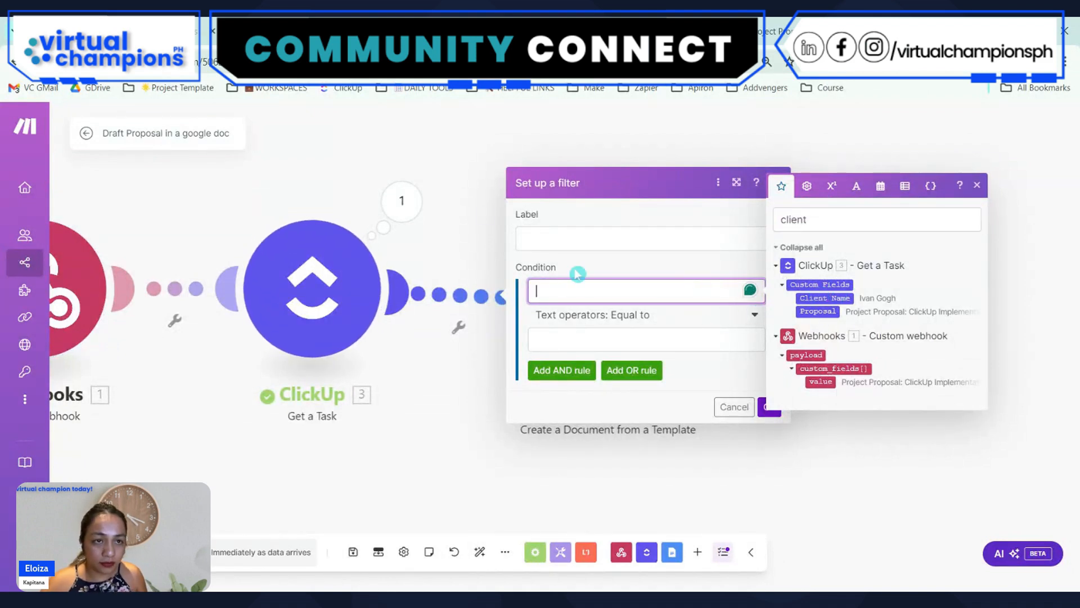
{"action": "left_click", "coordinate": [471, 172]}
Reopen the Google Docs module, clear the client item search to view the ClickUp Get a Task fields, and close the settings
{"action": "left_click", "coordinate": [663, 313]}
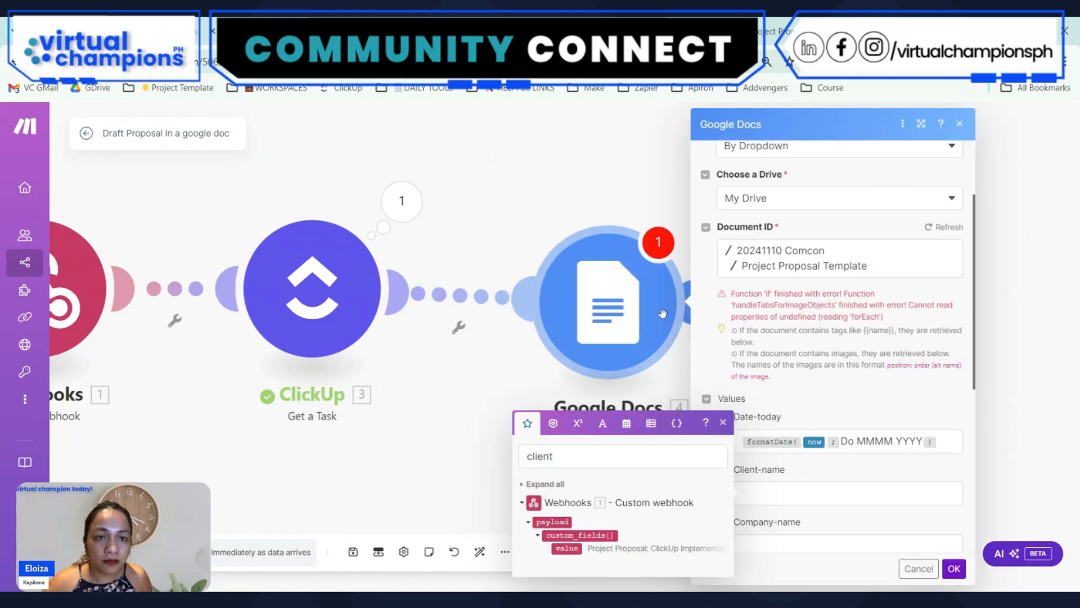
{"action": "left_click", "coordinate": [824, 484]}
{"action": "double_click", "coordinate": [523, 454]}
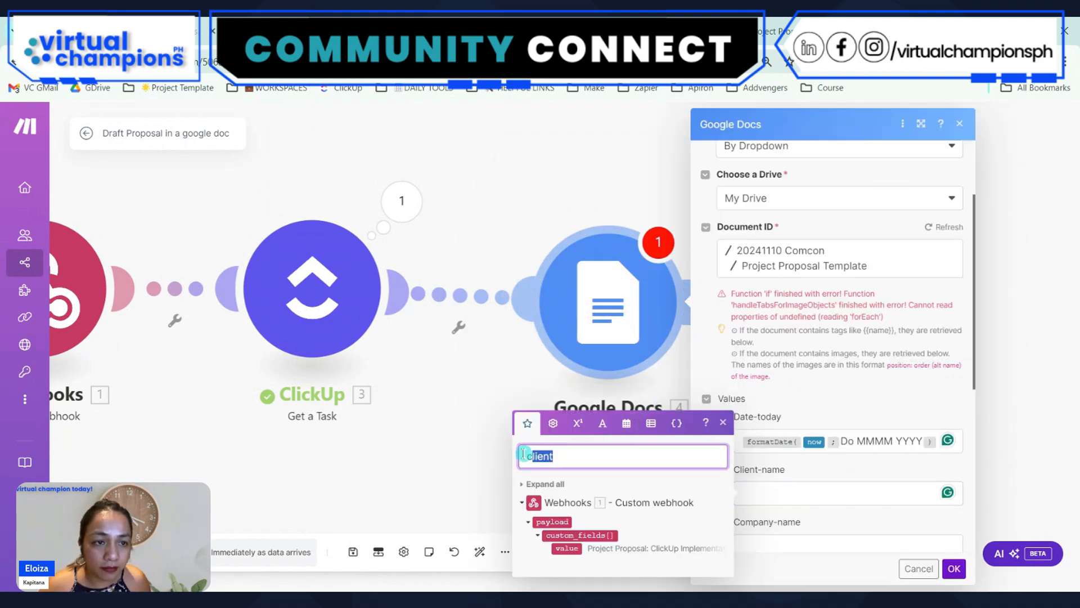
{"action": "left_click_drag", "start_coordinate": [524, 454], "coordinate": [518, 453]}
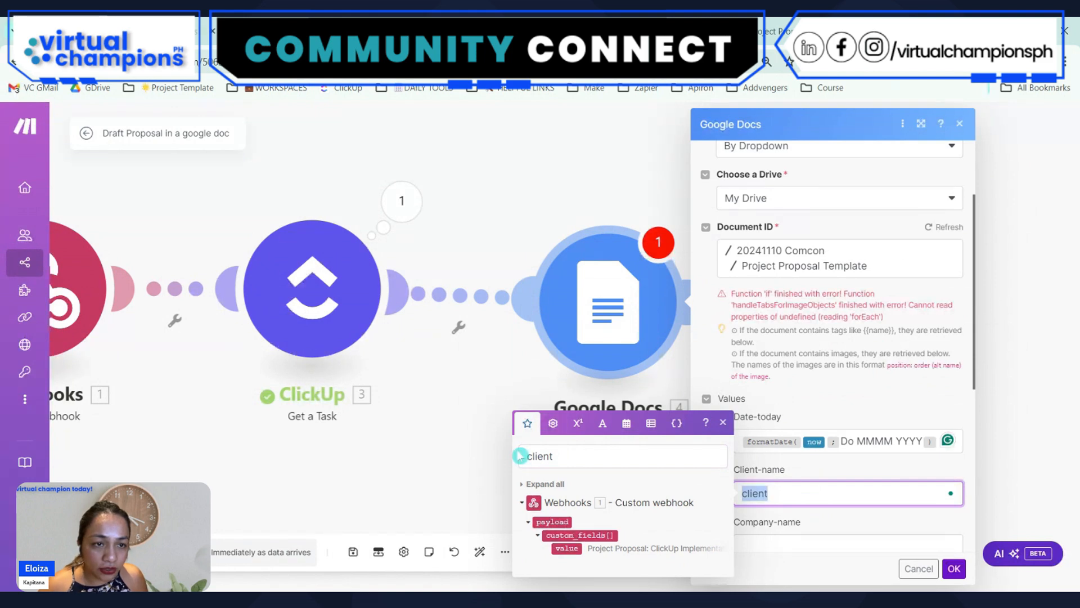
{"action": "left_click", "coordinate": [601, 450]}
{"action": "key", "text": "BackSpace"}
{"action": "key", "text": "BackSpace"}
{"action": "key", "text": "BackSpace"}
{"action": "key", "text": "BackSpace"}
{"action": "key", "text": "BackSpace"}
{"action": "key", "text": "BackSpace"}
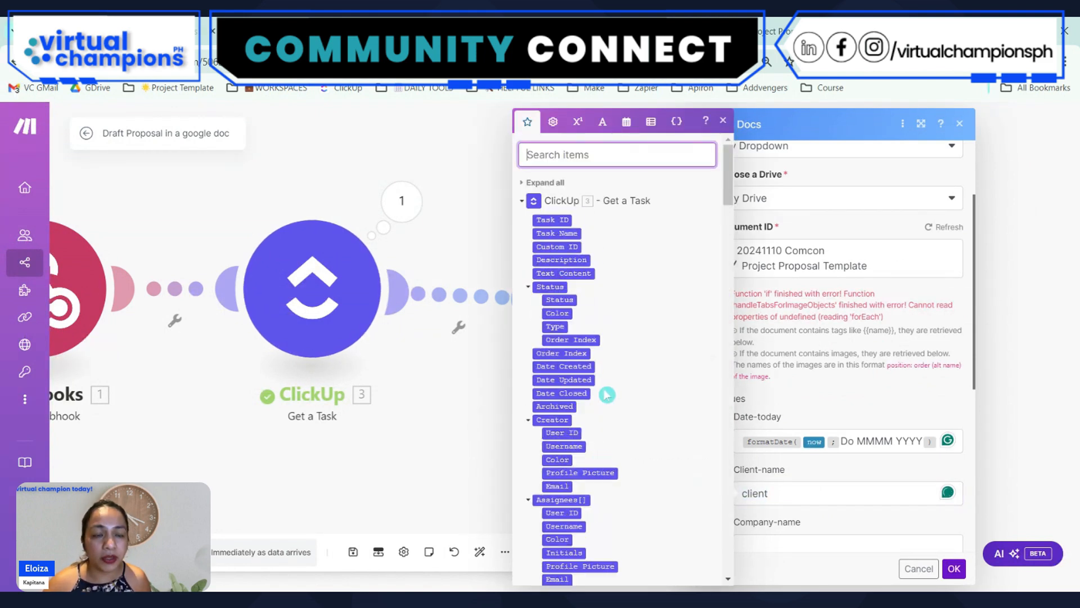
{"action": "left_click", "coordinate": [460, 469]}
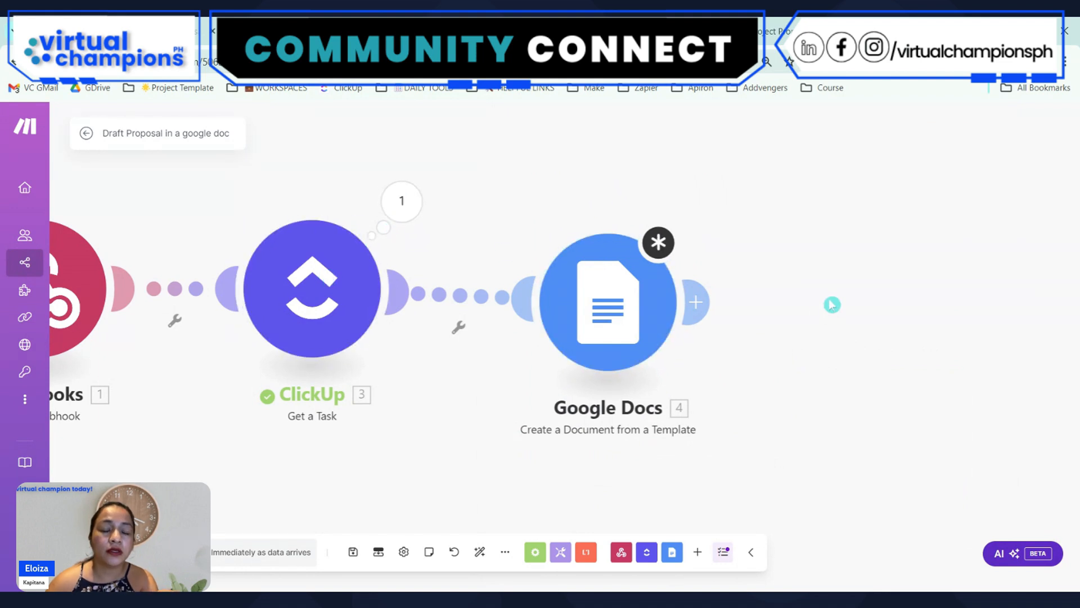
Clone the Google Docs Create a Document from a Template module and place the clone after the original
{"action": "right_click", "coordinate": [614, 296]}
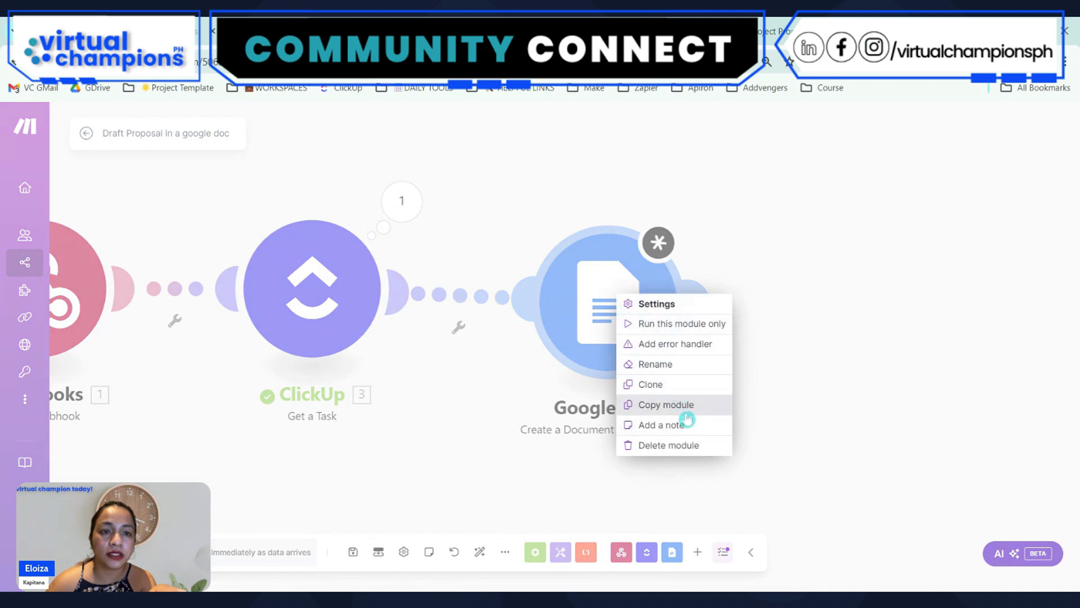
{"action": "left_click", "coordinate": [675, 385]}
{"action": "left_click_drag", "start_coordinate": [882, 291], "coordinate": [884, 289]}
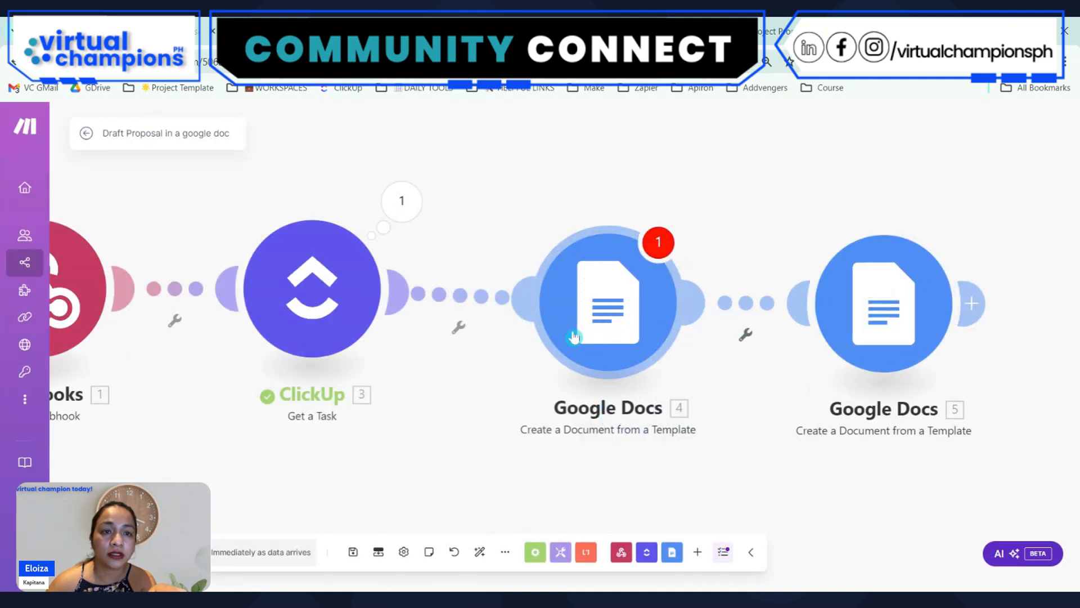
Check the settings of both Google Docs modules and delete the original one
{"action": "left_click", "coordinate": [585, 318]}
{"action": "left_click", "coordinate": [436, 372]}
{"action": "left_click", "coordinate": [860, 296]}
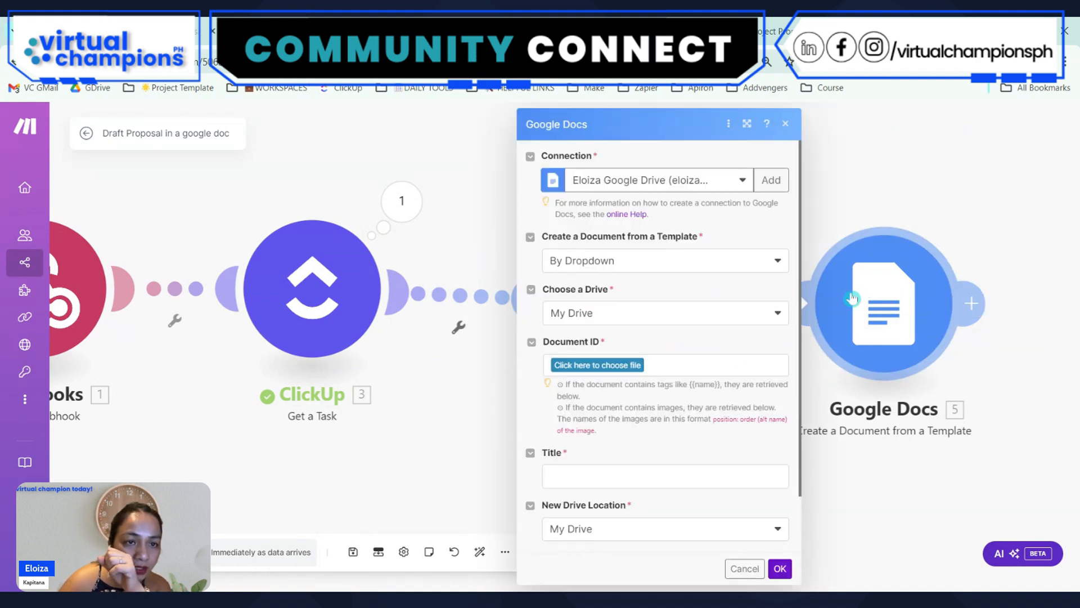
{"action": "left_click", "coordinate": [855, 170]}
{"action": "right_click", "coordinate": [619, 321]}
{"action": "left_click", "coordinate": [673, 471]}
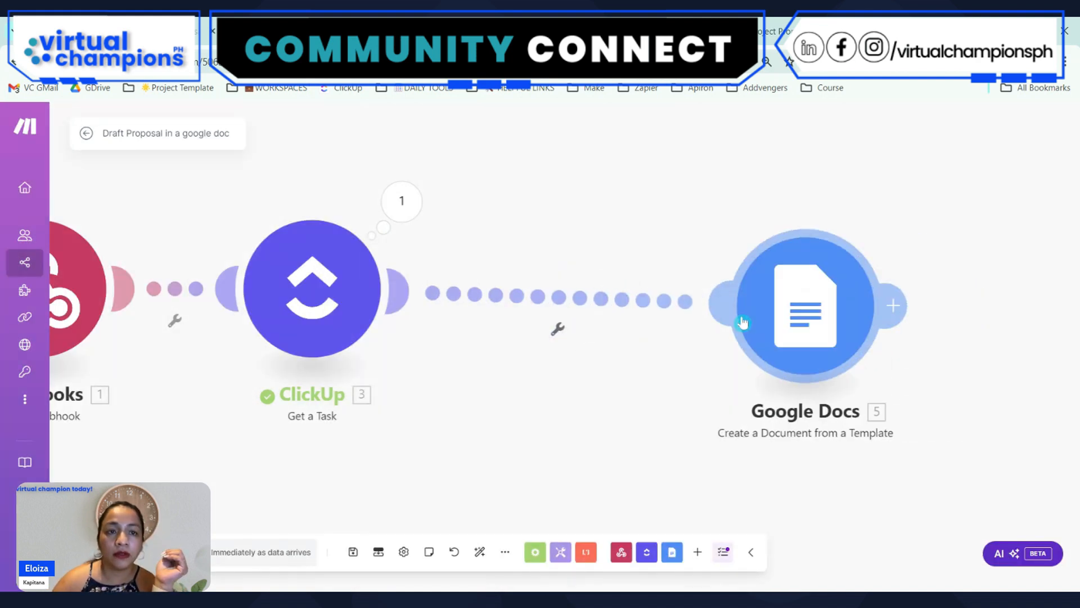
Examine the ClickUp Get a Task fields available for the Google Docs document title and close the settings
{"action": "left_click", "coordinate": [702, 337]}
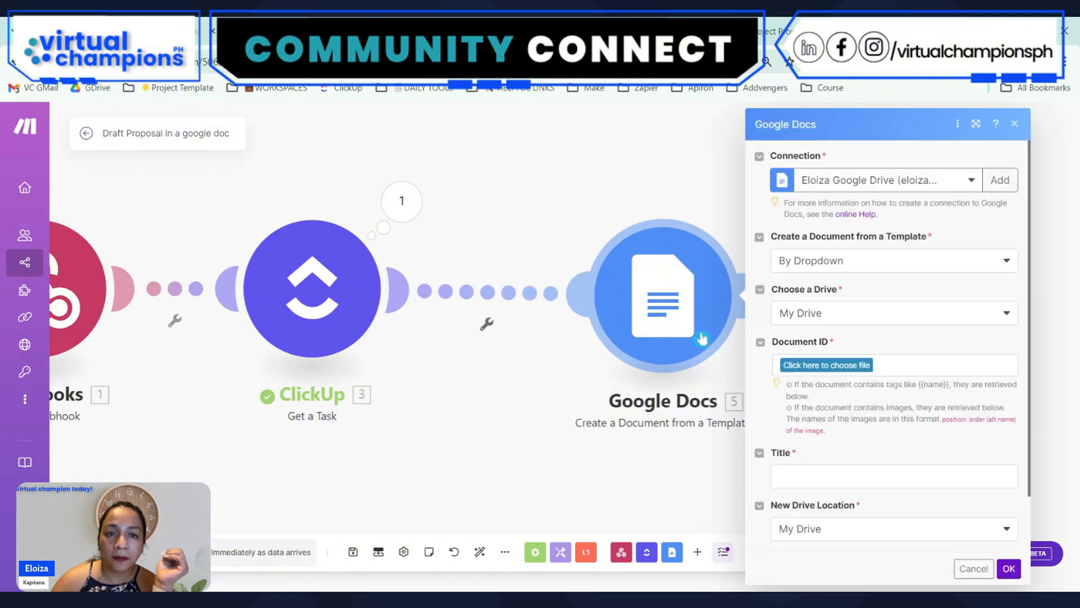
{"action": "left_click", "coordinate": [825, 479]}
{"action": "scroll", "coordinate": [647, 382], "scroll_direction": "down", "scroll_amount": 10}
{"action": "scroll", "coordinate": [725, 353], "scroll_direction": "down", "scroll_amount": 10}
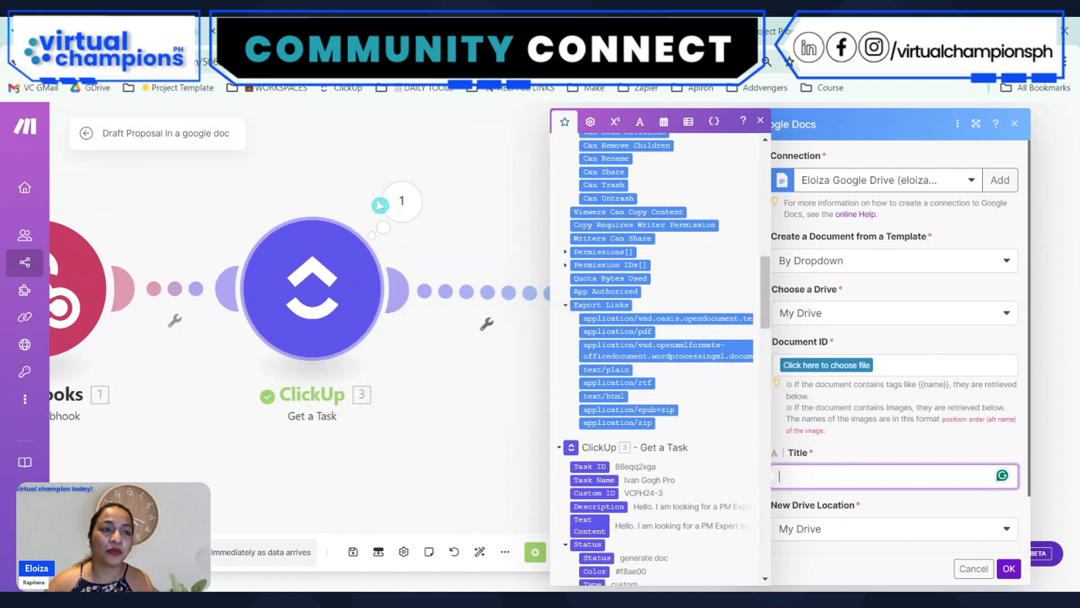
{"action": "left_click", "coordinate": [478, 180]}
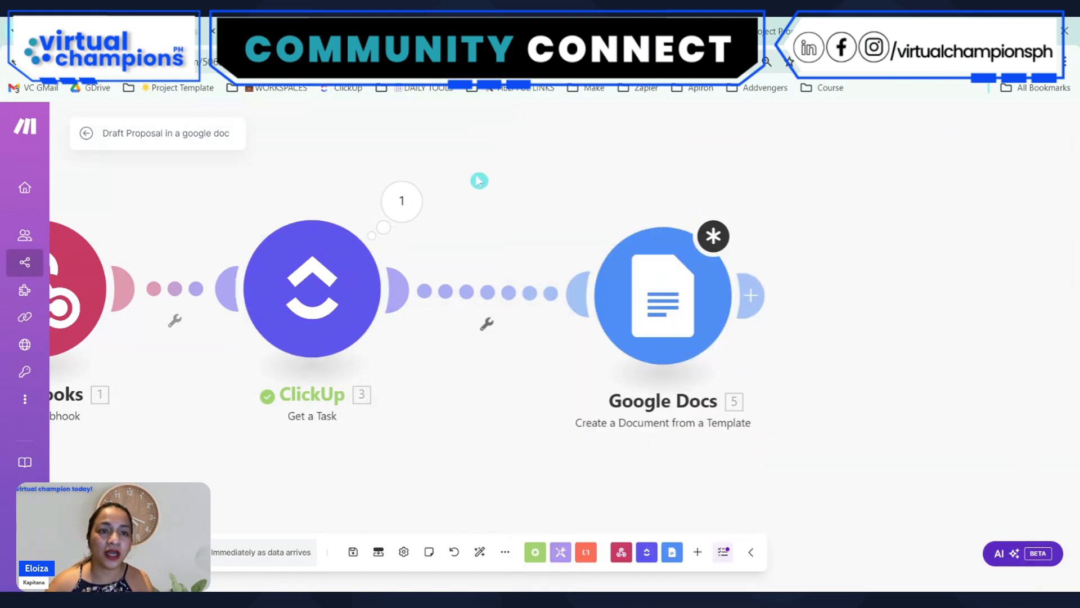
Choose Project Proposal Template in the 20241110 Comcon folder as the Google Docs module's template document
{"action": "left_click", "coordinate": [673, 304]}
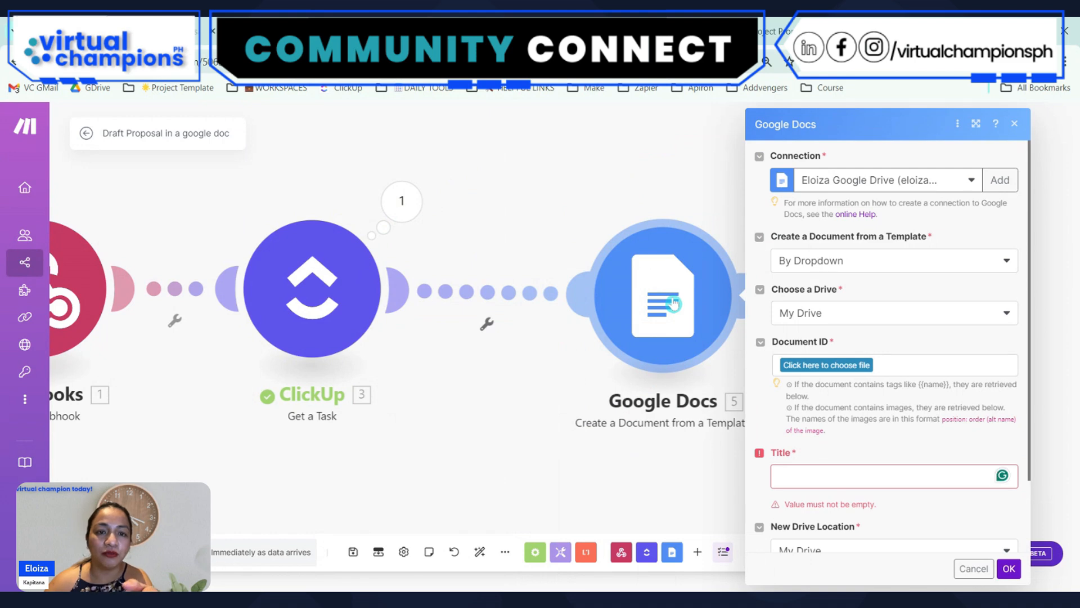
{"action": "left_click", "coordinate": [841, 366]}
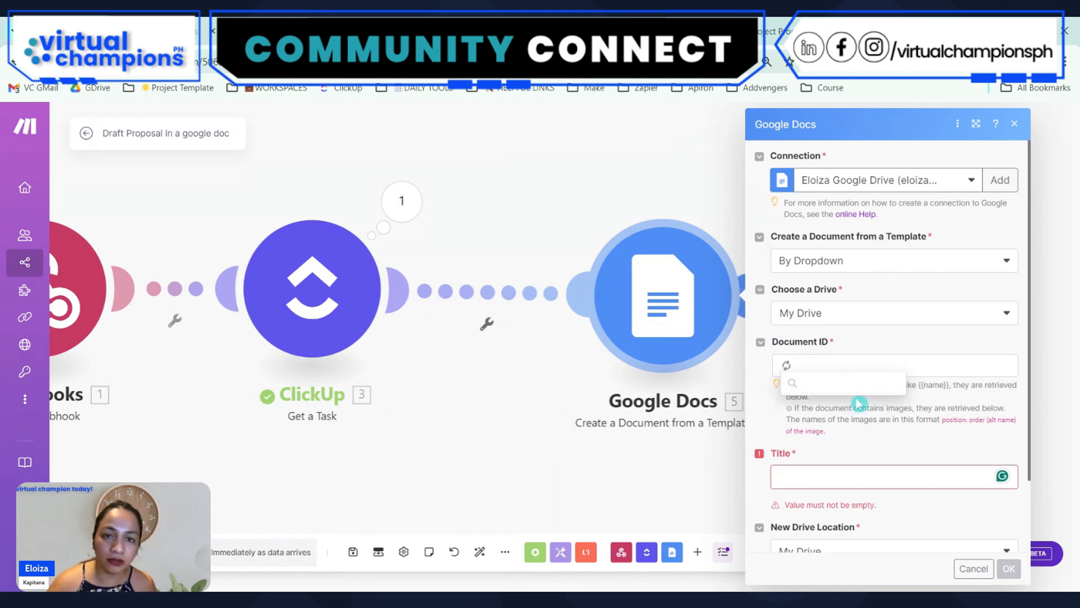
{"action": "left_click", "coordinate": [843, 424]}
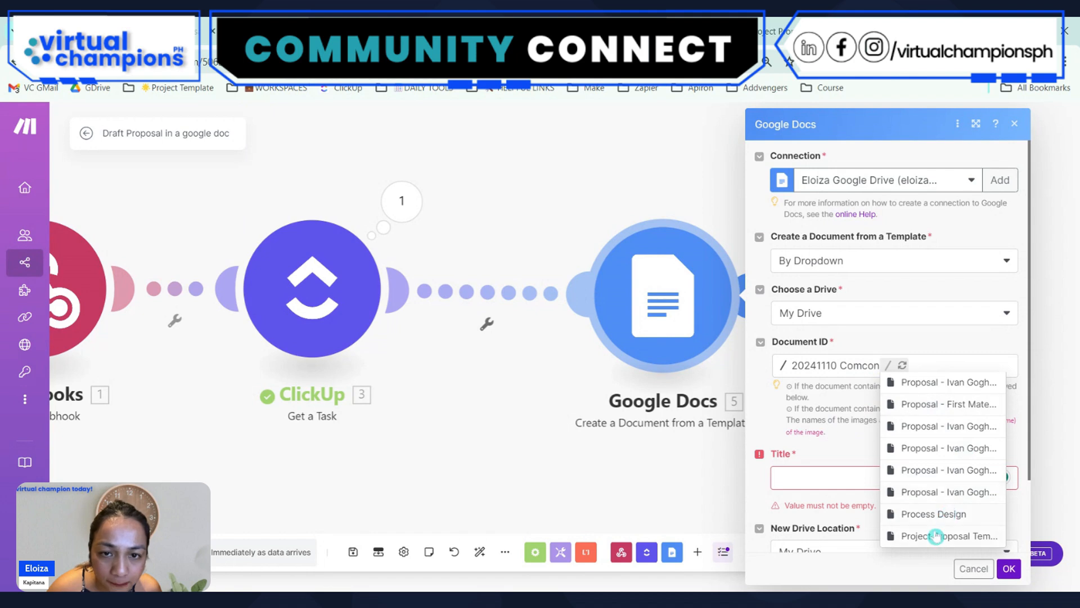
{"action": "left_click", "coordinate": [936, 536]}
{"action": "left_click", "coordinate": [819, 522]}
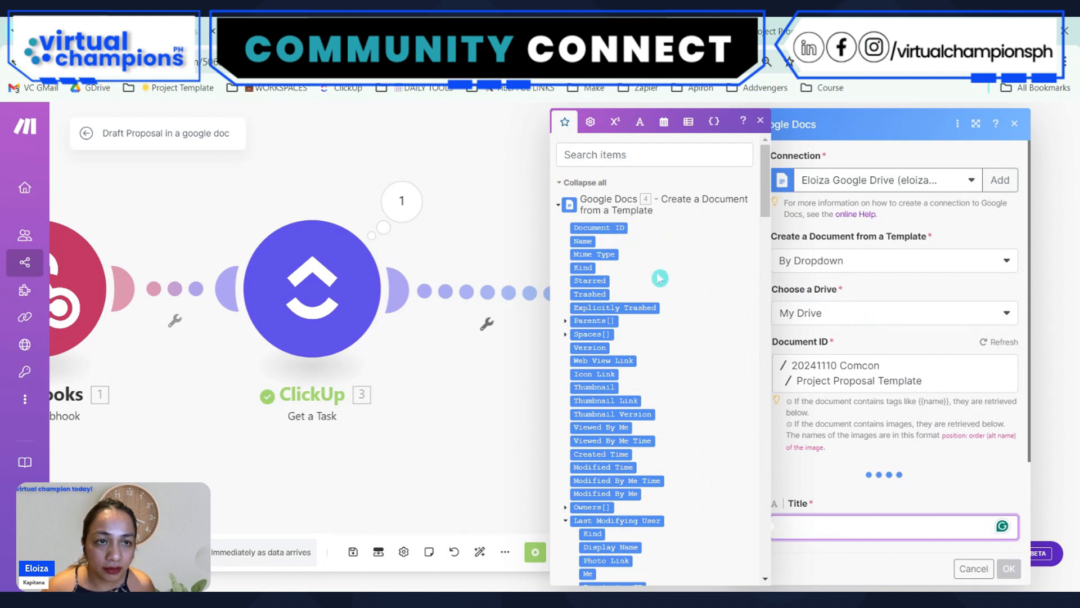
Fill the Date-today value with a formatDate function using now and the format Do MMMM YYYY
{"action": "scroll", "coordinate": [847, 425], "scroll_direction": "down", "scroll_amount": 4}
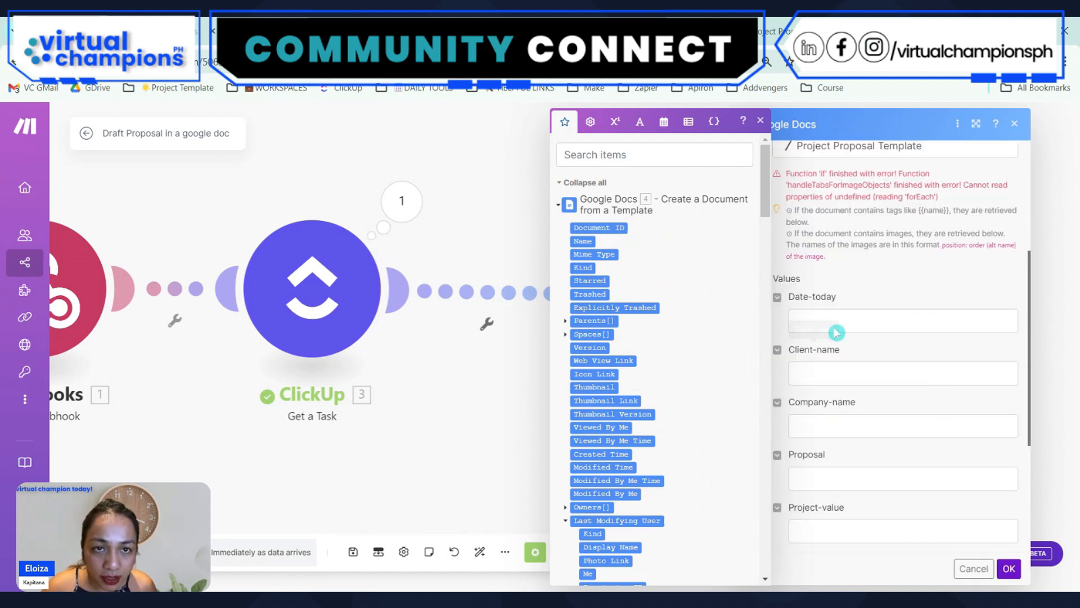
{"action": "left_click", "coordinate": [961, 330]}
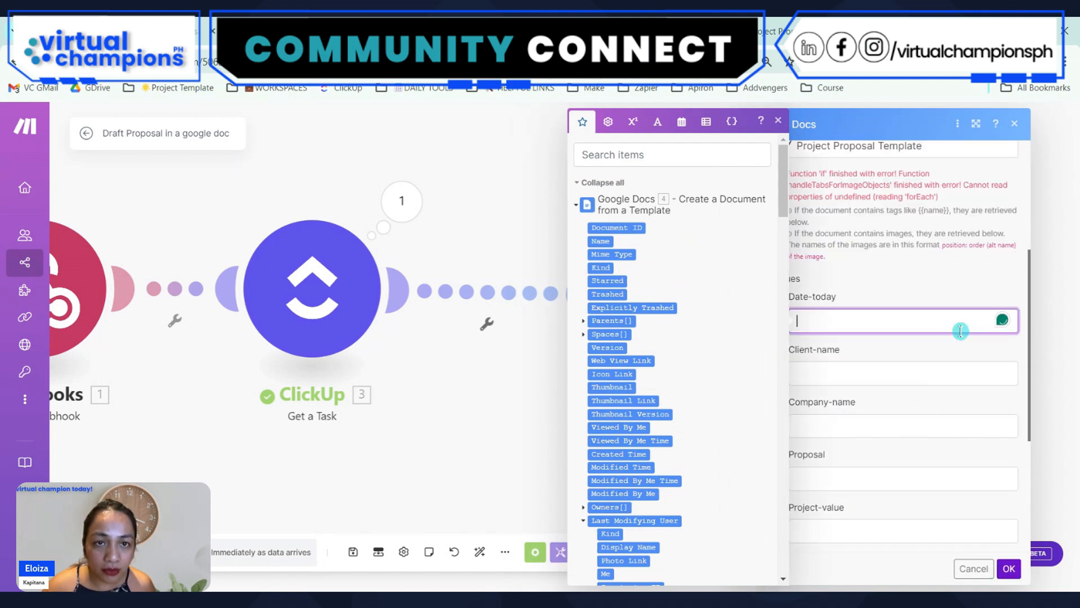
{"action": "left_click", "coordinate": [682, 125]}
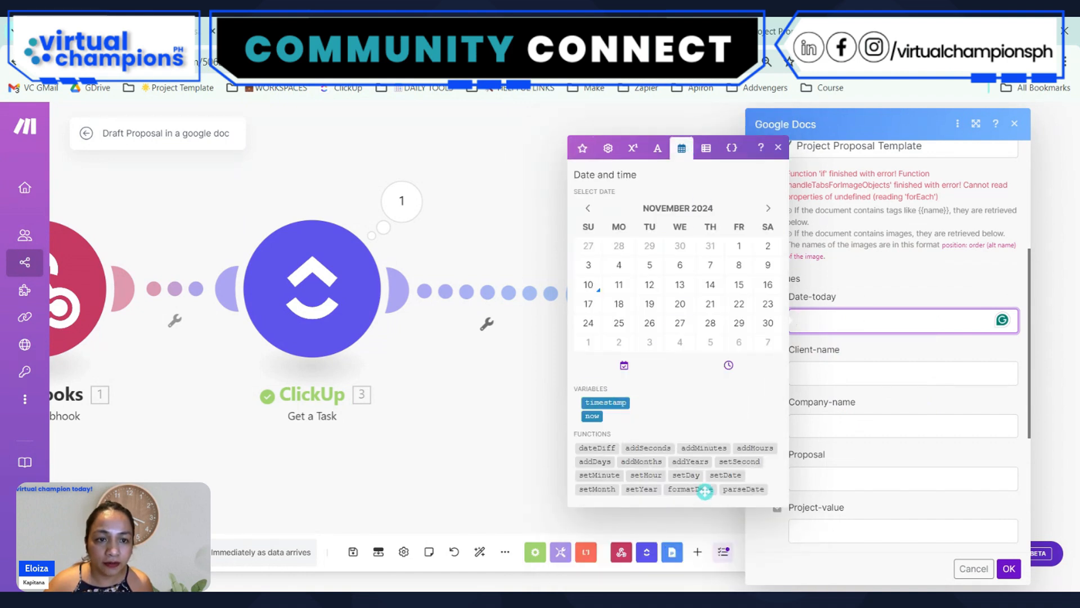
{"action": "left_click_drag", "start_coordinate": [695, 488], "coordinate": [855, 321]}
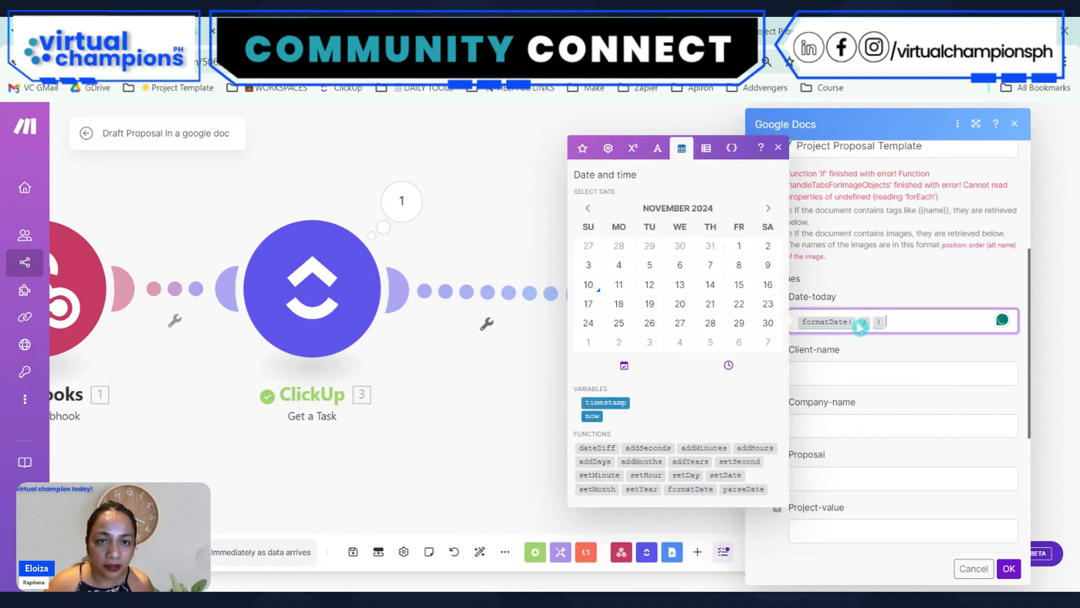
{"action": "left_click", "coordinate": [903, 318]}
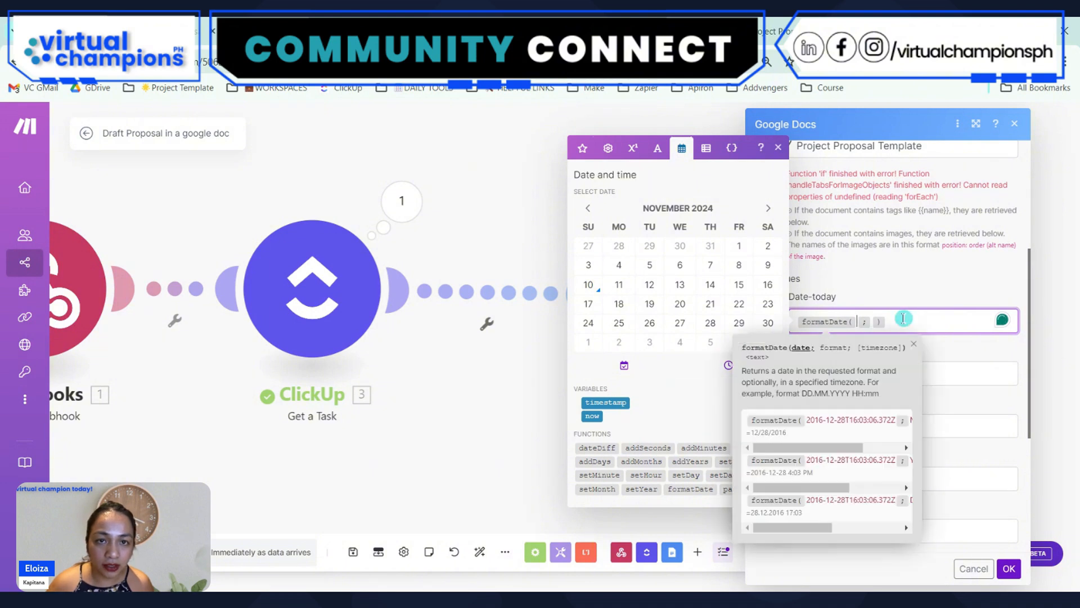
{"action": "left_click", "coordinate": [592, 416]}
{"action": "left_click", "coordinate": [948, 325]}
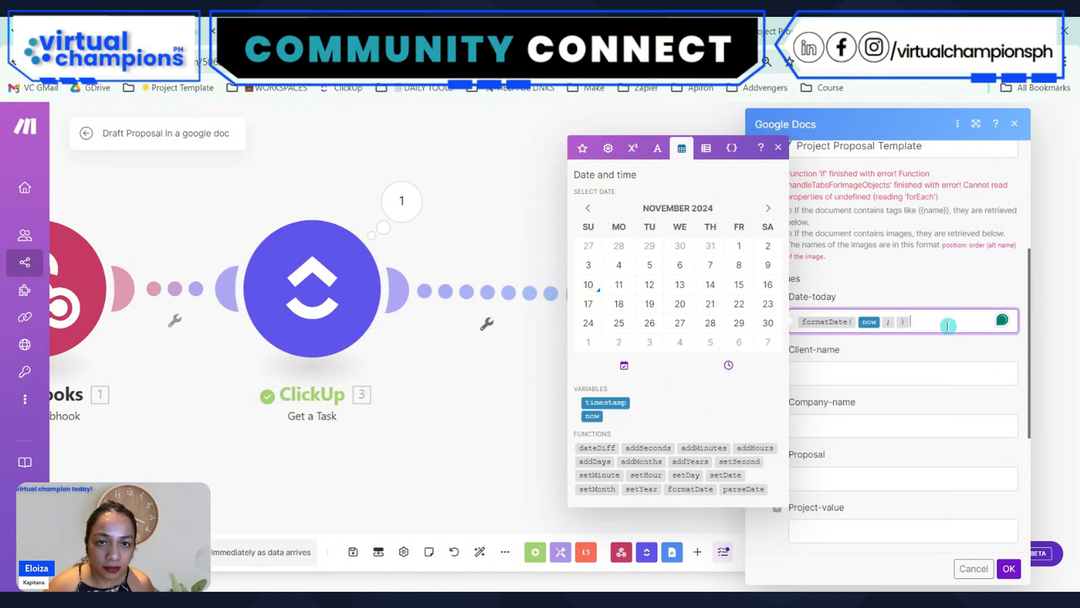
{"action": "key", "text": "Left"}
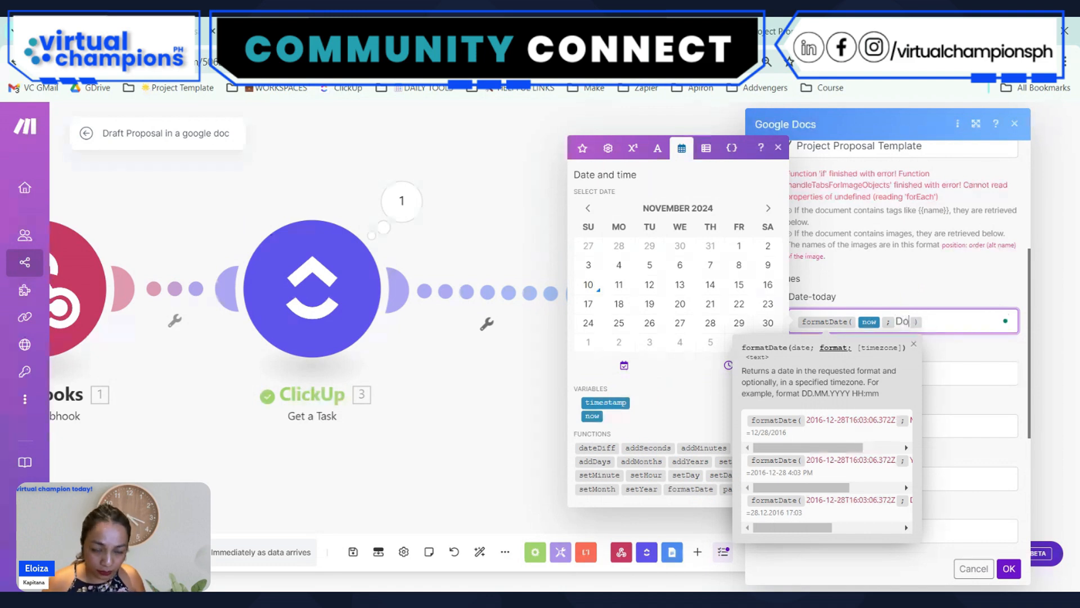
{"action": "type", "text": "Do MMMM YYYY"}
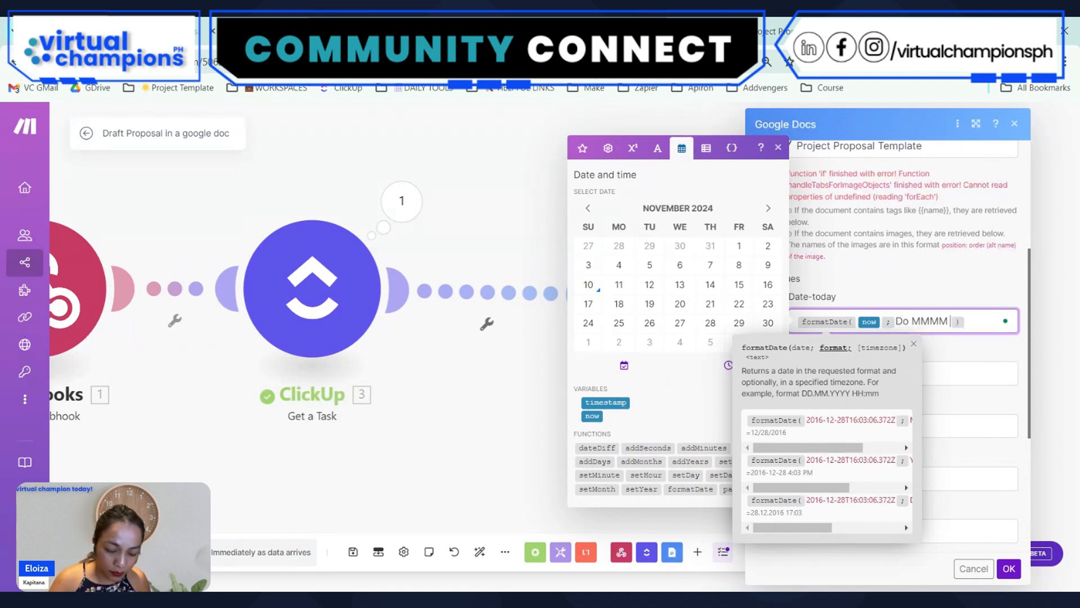
Search the mappable items for client and map ClickUp's Client Name custom field to Client-name
{"action": "left_click", "coordinate": [973, 374]}
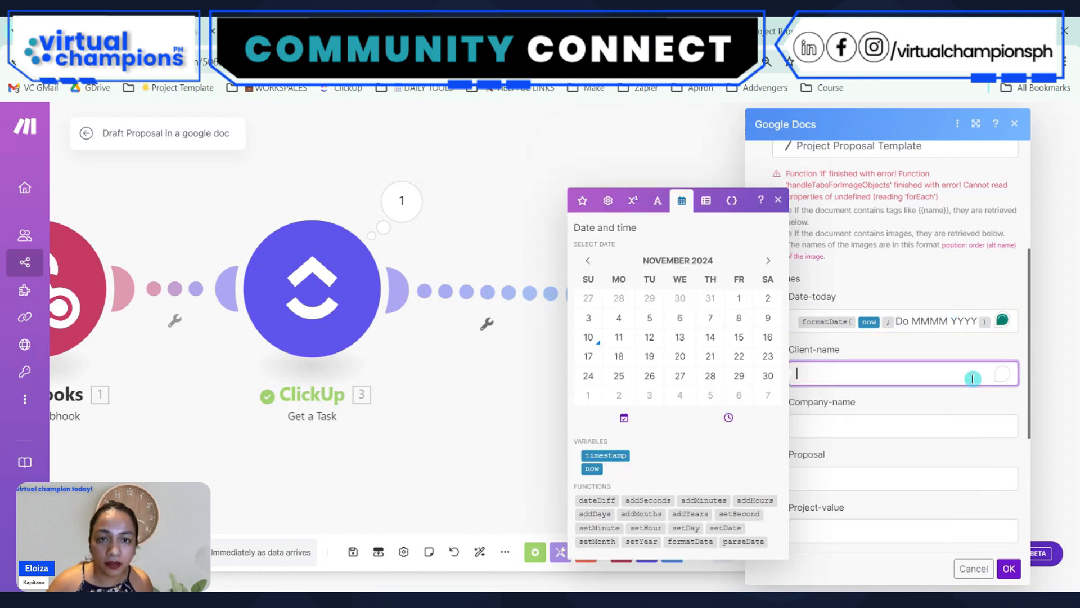
{"action": "left_click", "coordinate": [583, 201]}
{"action": "left_click", "coordinate": [622, 147]}
{"action": "type", "text": "cle"}
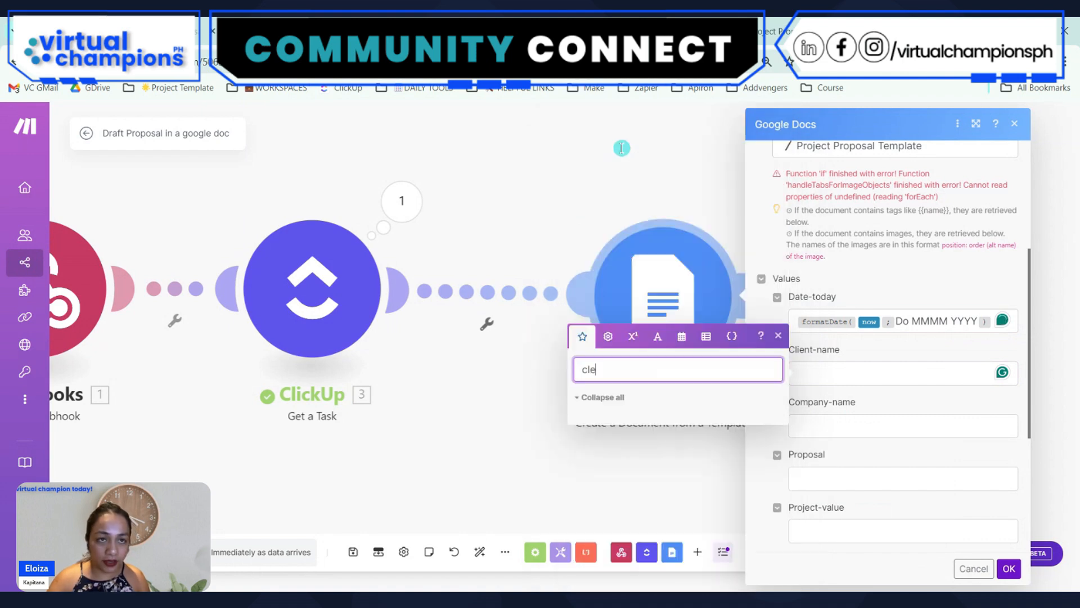
{"action": "key", "text": "BackSpace"}
{"action": "key", "text": "BackSpace"}
{"action": "key", "text": "BackSpace"}
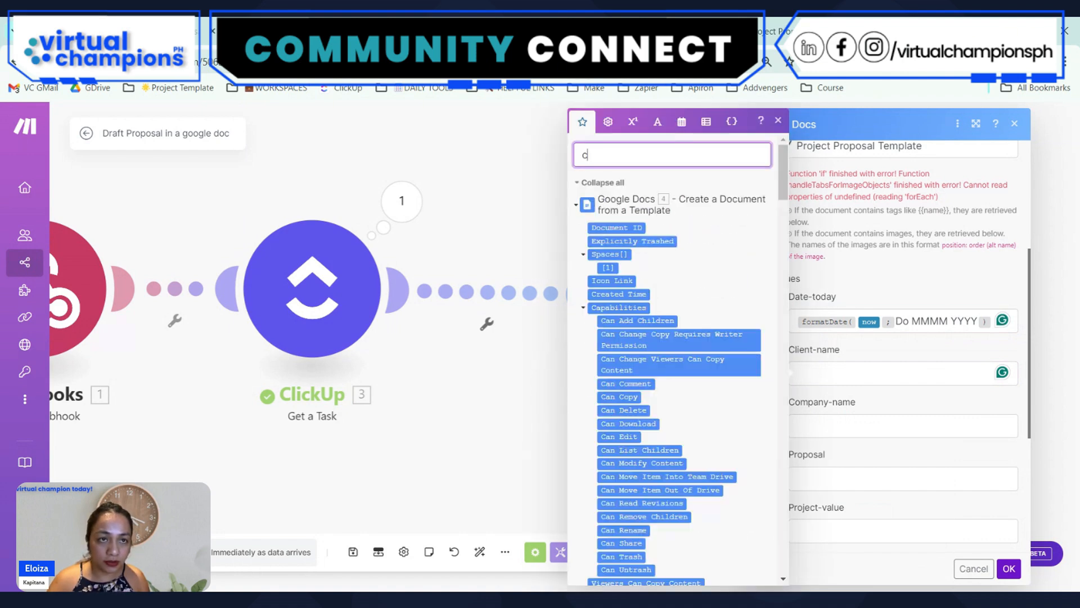
{"action": "type", "text": "lient"}
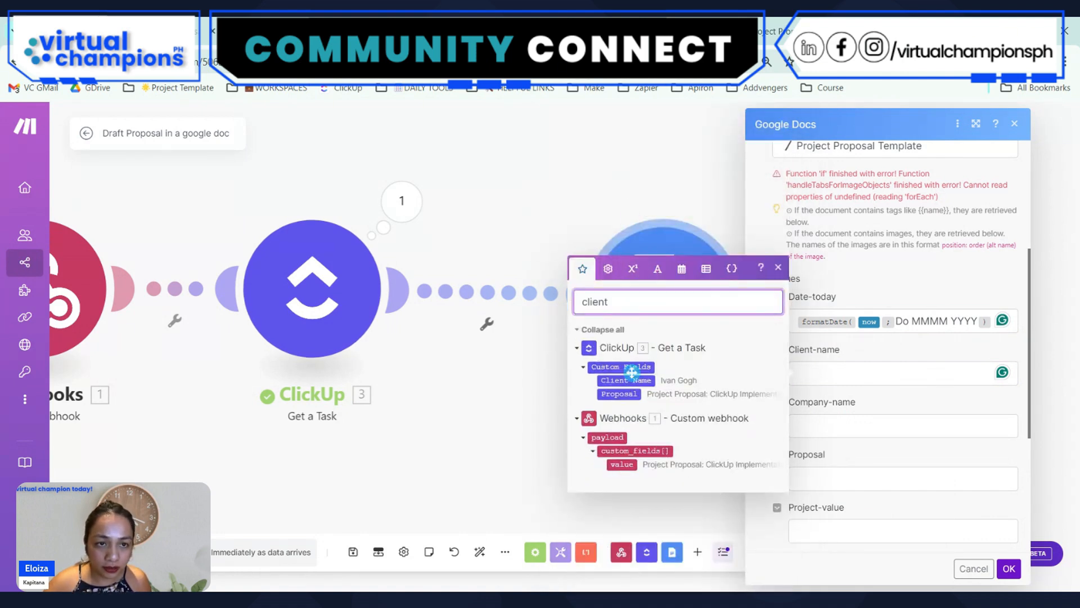
{"action": "left_click_drag", "start_coordinate": [632, 372], "coordinate": [872, 373]}
Search the mappable items for task name and map ClickUp's Task Name to Company-name
{"action": "left_click", "coordinate": [844, 425]}
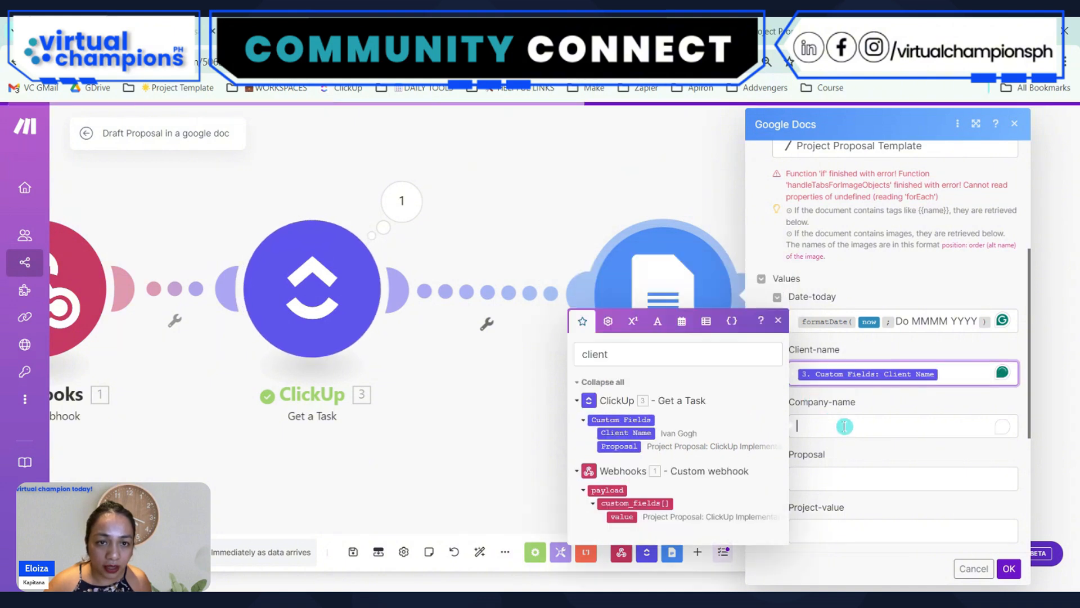
{"action": "left_click", "coordinate": [639, 353]}
{"action": "double_click", "coordinate": [640, 350]}
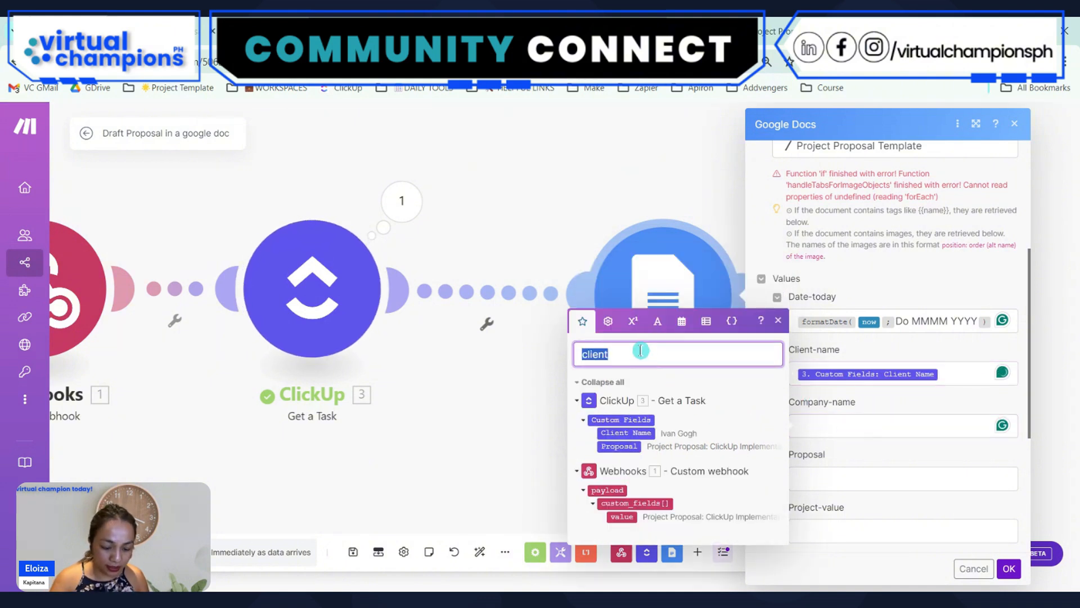
{"action": "type", "text": "task name"}
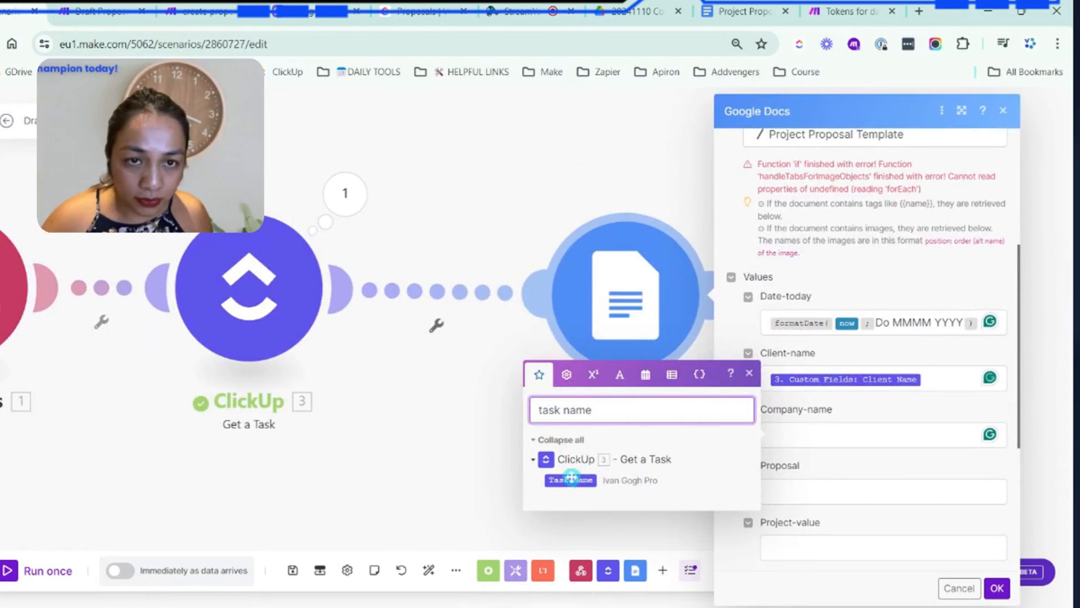
{"action": "left_click_drag", "start_coordinate": [571, 478], "coordinate": [817, 437]}
Search the mappable items for Proposal and map ClickUp's Proposal custom field to the Proposal value
{"action": "left_click", "coordinate": [815, 491]}
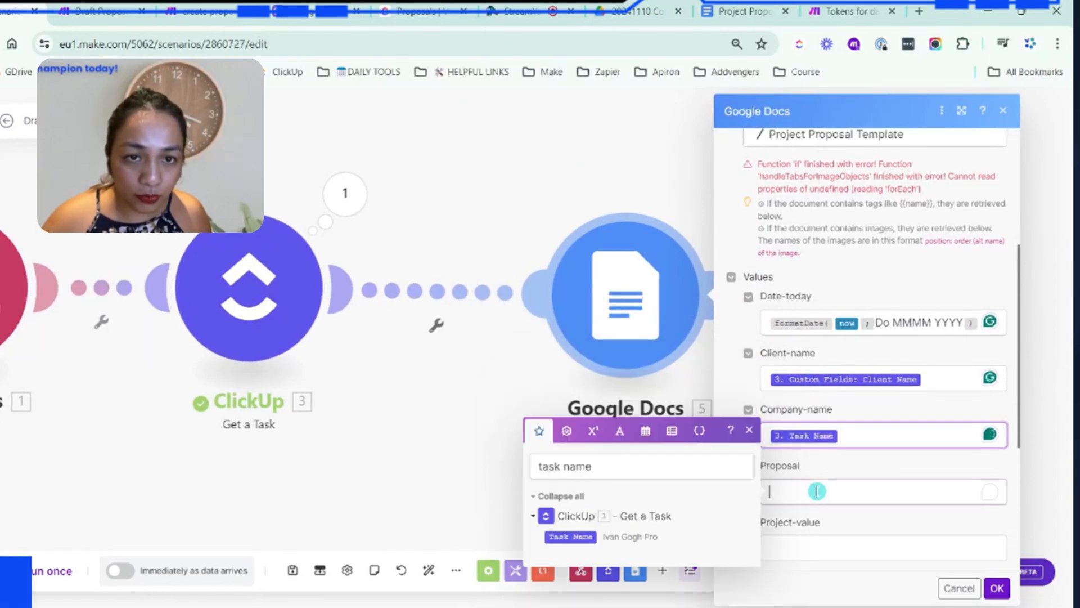
{"action": "left_click", "coordinate": [617, 471]}
{"action": "triple_click", "coordinate": [612, 462]}
{"action": "type", "text": "Pro"}
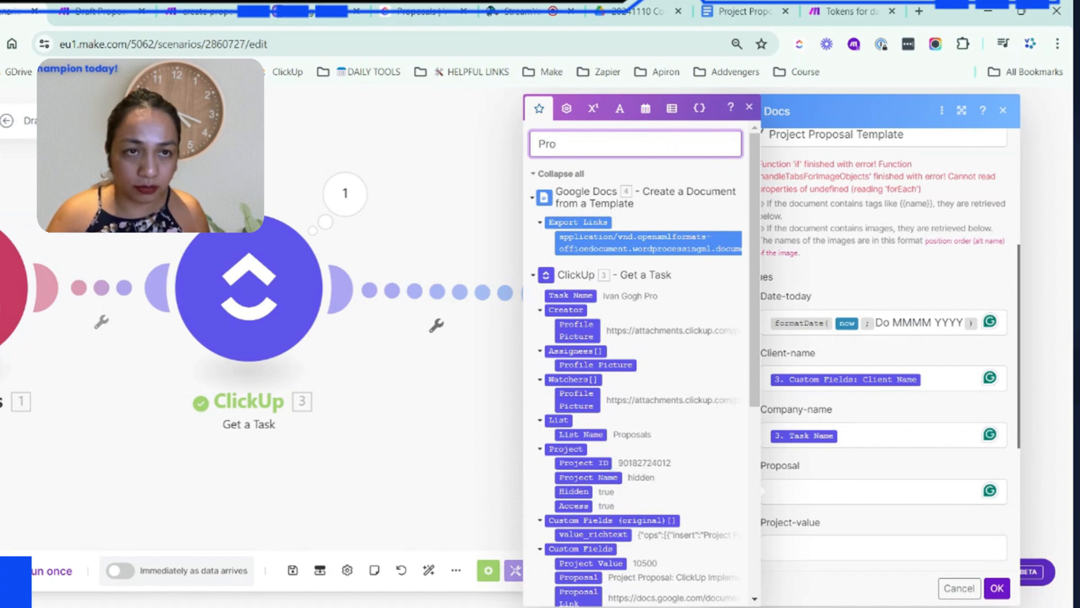
{"action": "type", "text": "posal"}
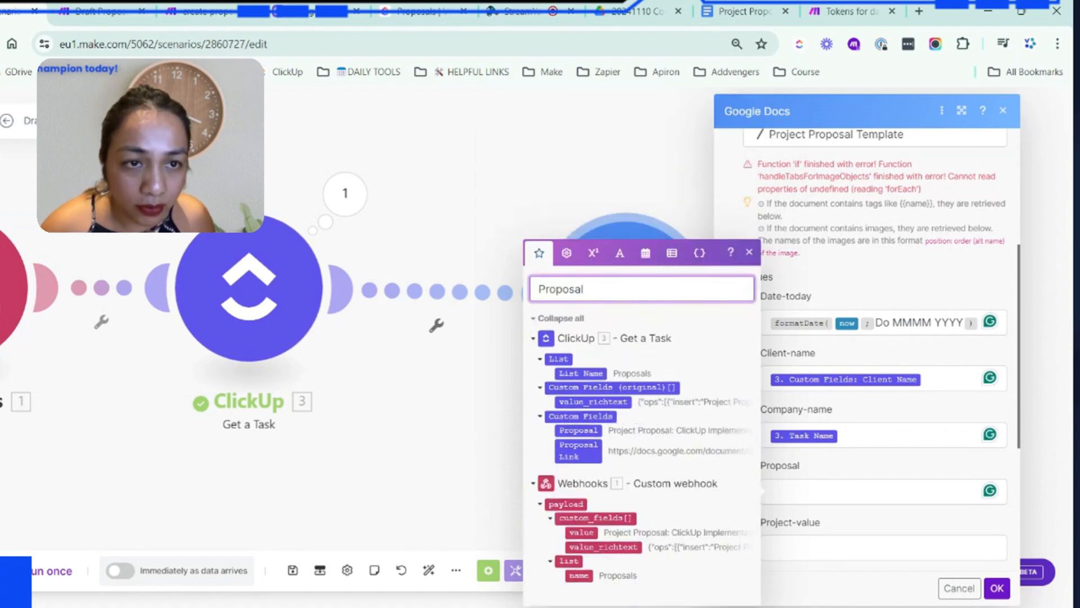
{"action": "left_click", "coordinate": [579, 430]}
Search the mappable items for Project and map ClickUp's Project Value custom field to Project-value
{"action": "left_click", "coordinate": [808, 541]}
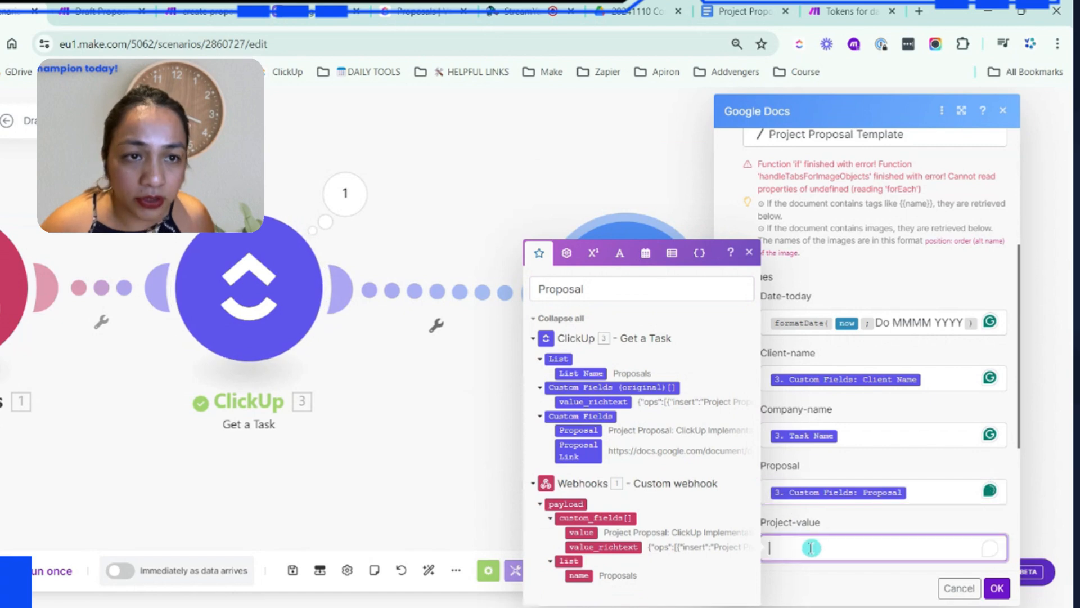
{"action": "double_click", "coordinate": [555, 284]}
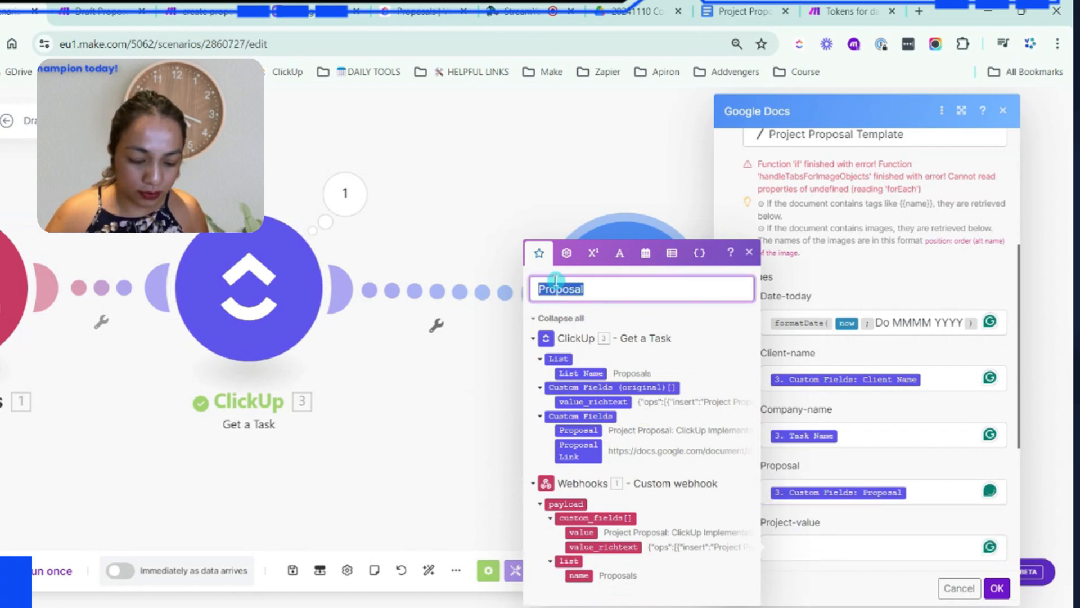
{"action": "type", "text": "Project"}
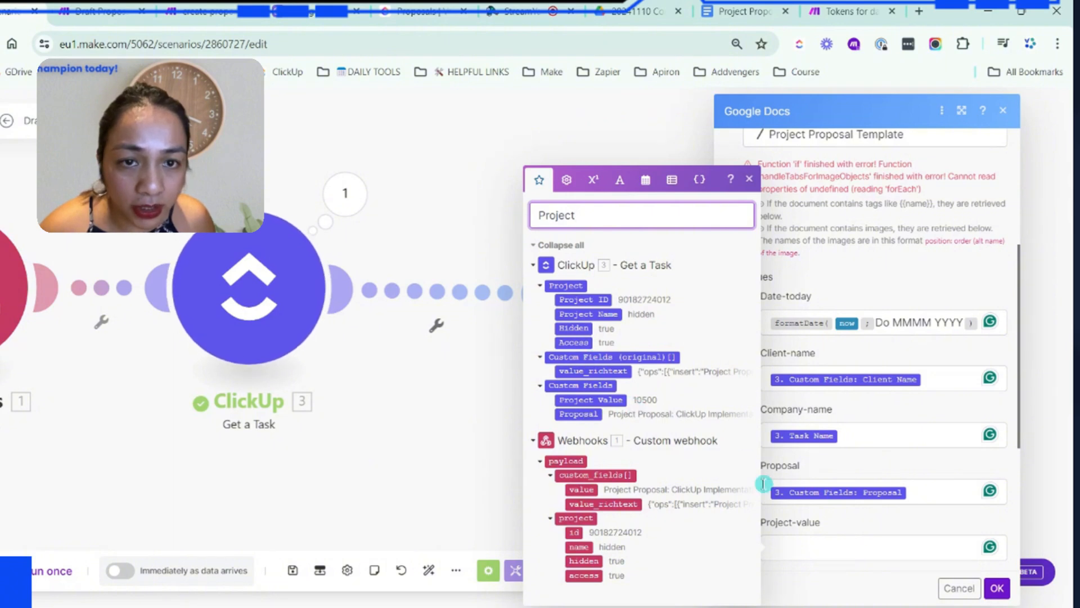
{"action": "left_click", "coordinate": [787, 547]}
{"action": "left_click", "coordinate": [587, 400]}
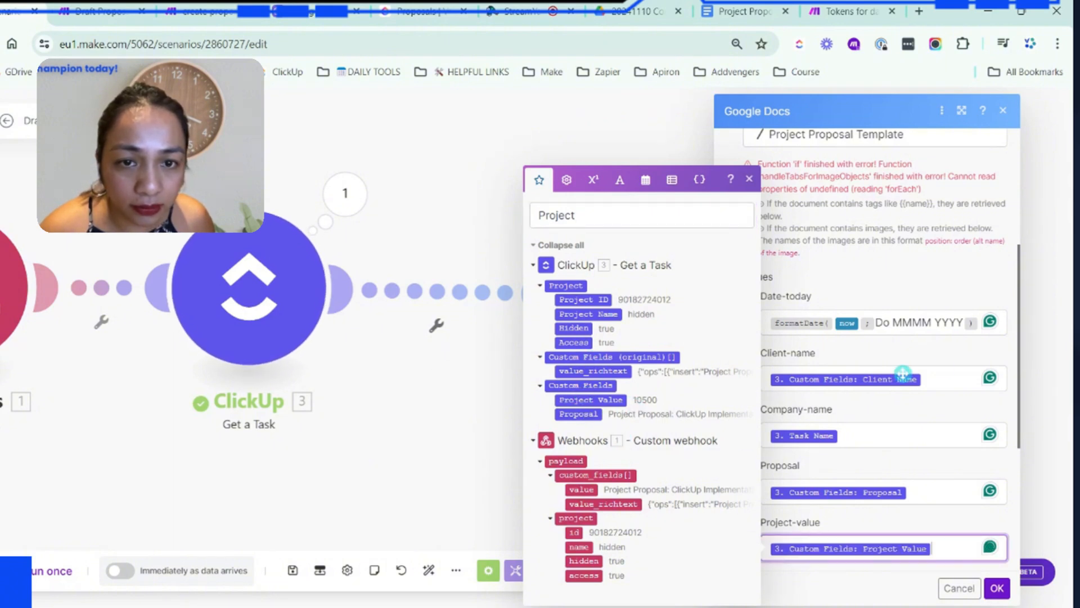
Leave Proposal-ID empty, clear the item search, and start the new document's title with "Proposal -"
{"action": "scroll", "coordinate": [943, 369], "scroll_direction": "down", "scroll_amount": 4}
{"action": "left_click", "coordinate": [945, 350]}
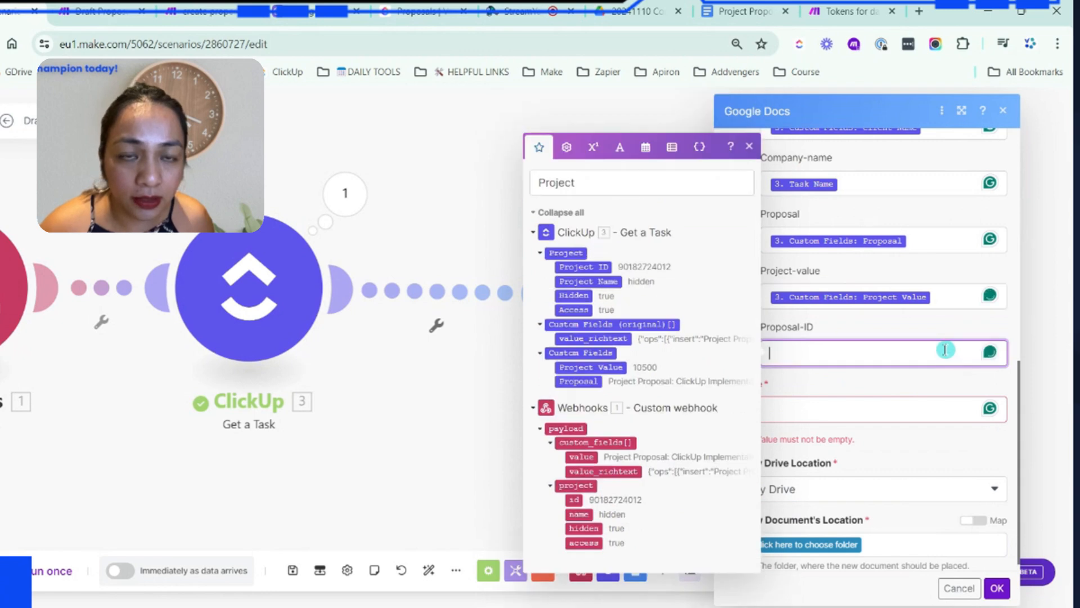
{"action": "left_click", "coordinate": [806, 412]}
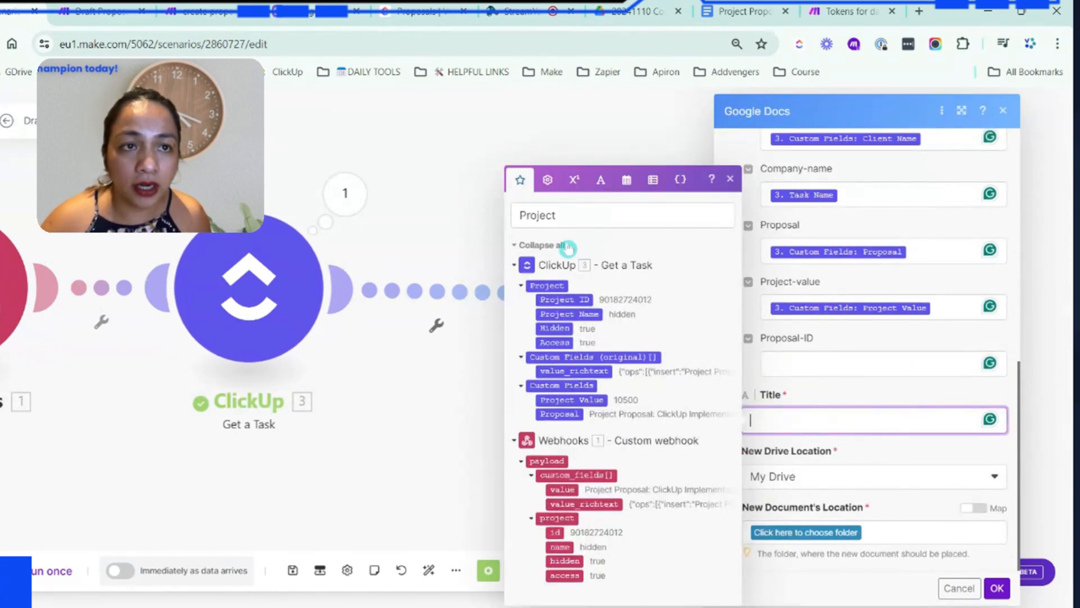
{"action": "left_click", "coordinate": [614, 217]}
{"action": "double_click", "coordinate": [614, 217]}
{"action": "type", "text": "Proposal"}
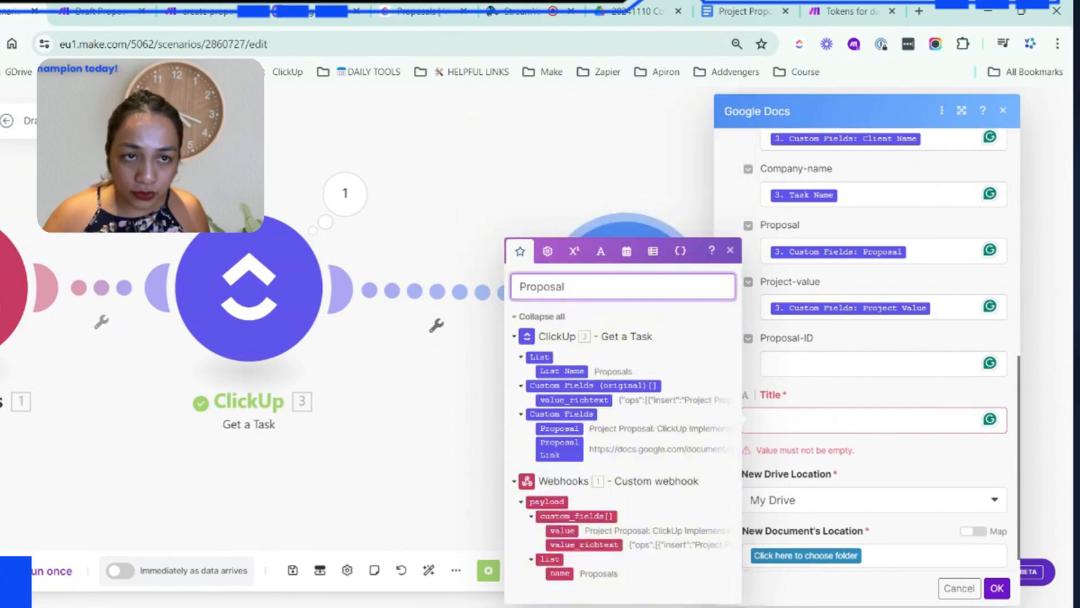
{"action": "key", "text": "ctrl+a"}
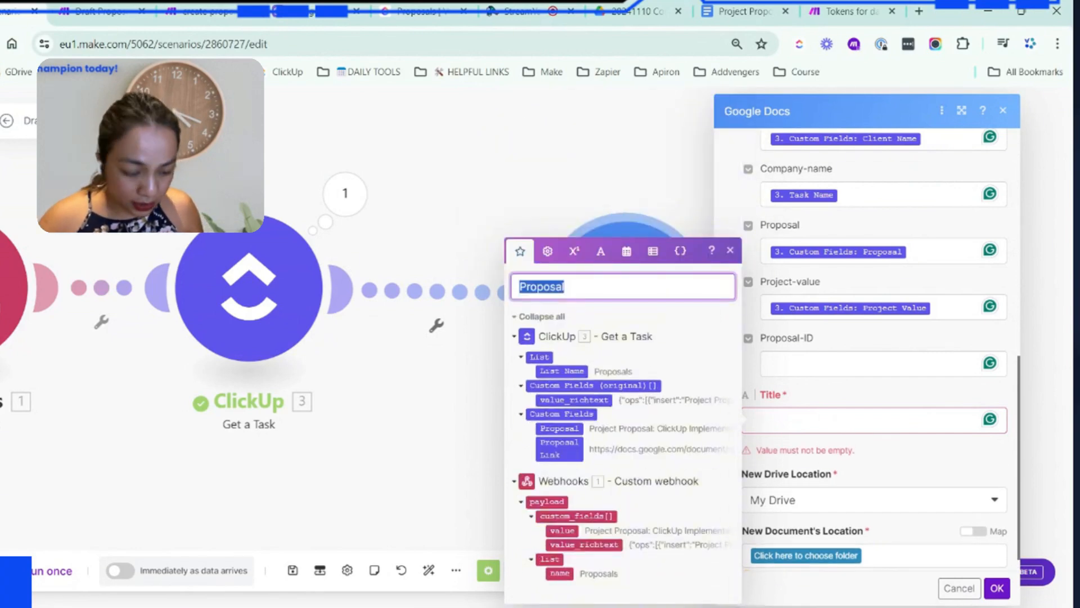
{"action": "key", "text": "BackSpace"}
{"action": "left_click", "coordinate": [805, 418]}
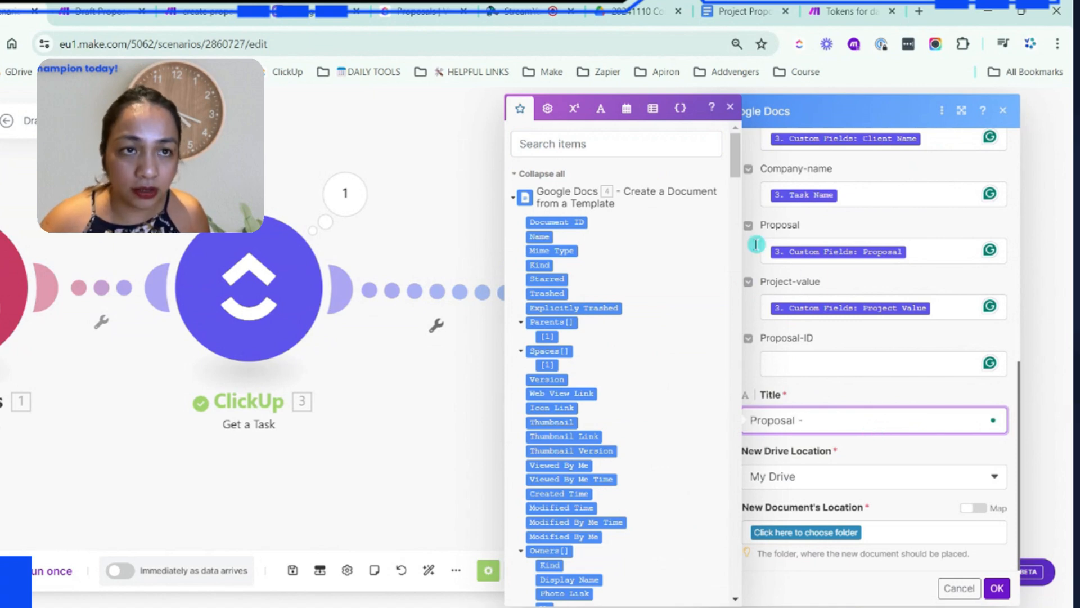
Search the mappable items for Task and append ClickUp's Task Name to the document title after "Proposal -"
{"action": "left_click", "coordinate": [566, 142]}
{"action": "type", "text": "Task"}
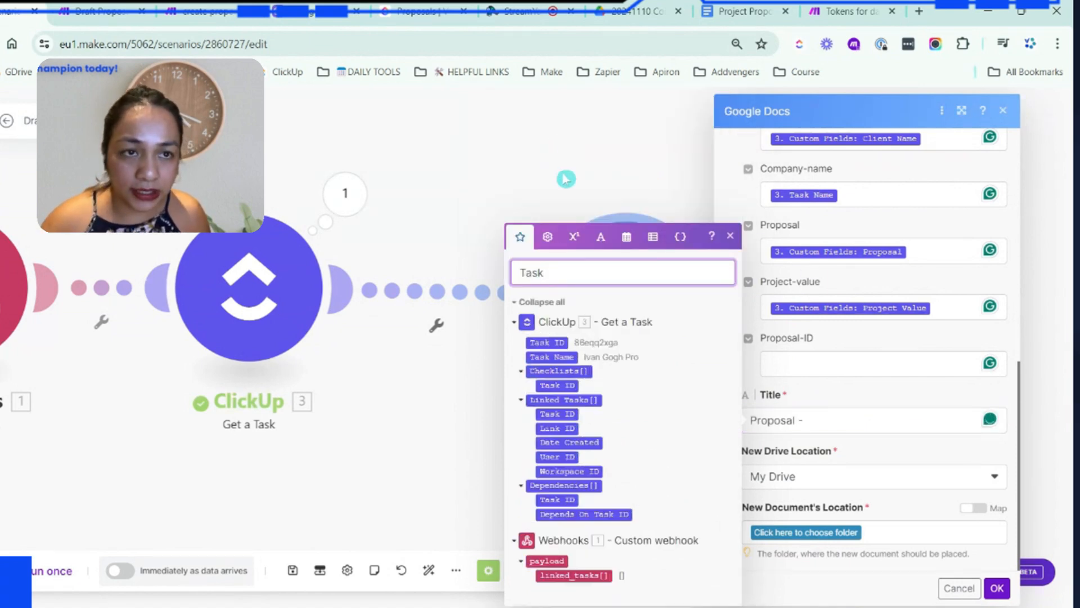
{"action": "left_click", "coordinate": [836, 416]}
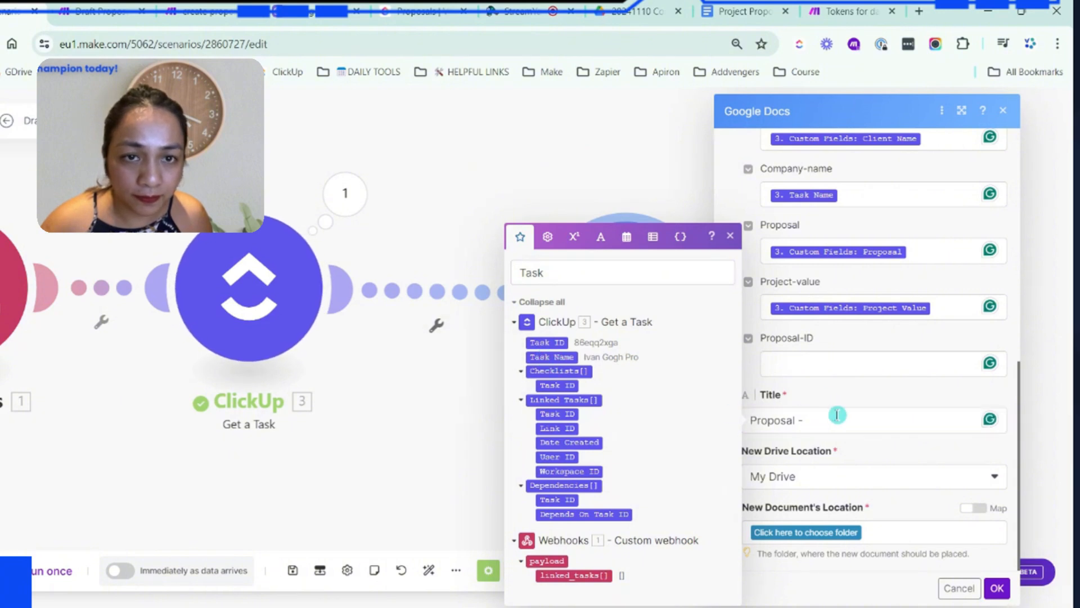
{"action": "left_click", "coordinate": [556, 357]}
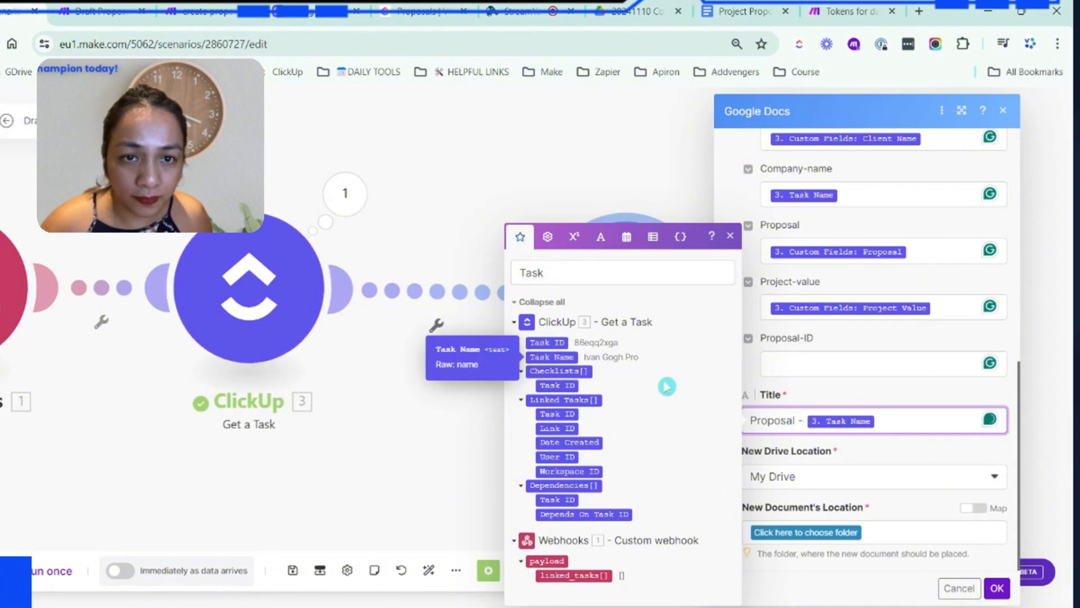
Set the new document's location to the 20241110 Comcon folder and confirm the Google Docs module
{"action": "left_click", "coordinate": [895, 516]}
{"action": "left_click", "coordinate": [822, 539]}
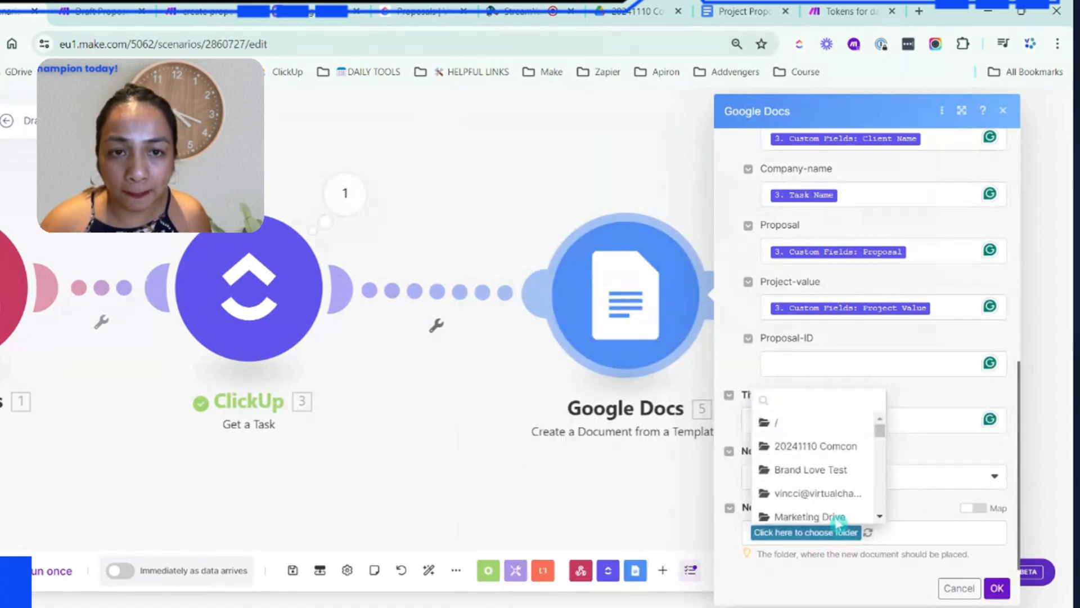
{"action": "left_click", "coordinate": [821, 449]}
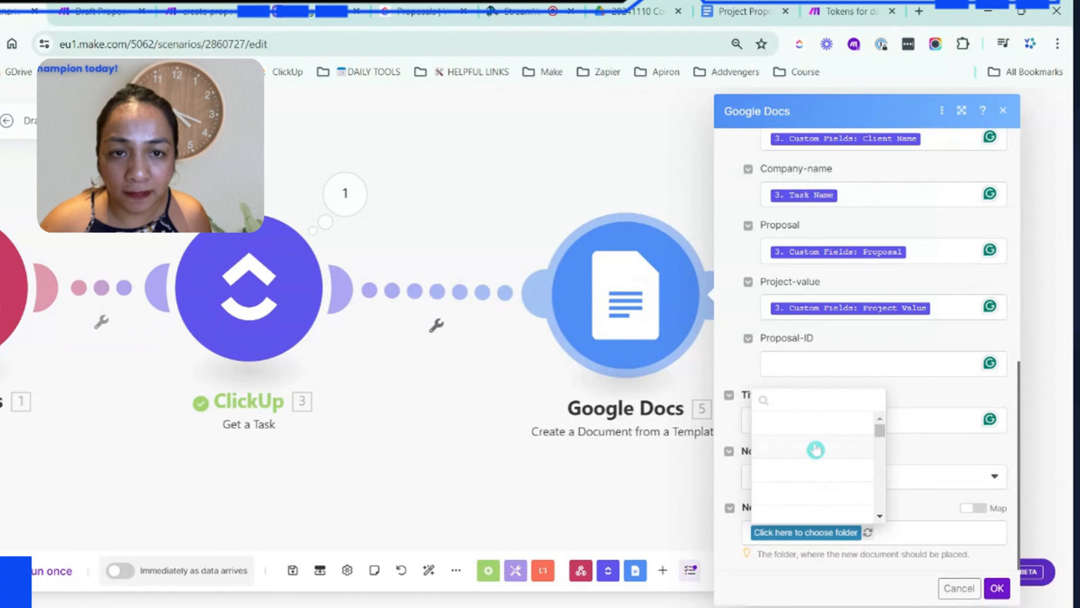
{"action": "left_click", "coordinate": [997, 588]}
Add a ClickUp "Edit a Task with Custom Fields" module after the Google Docs module
{"action": "left_click_drag", "start_coordinate": [838, 422], "coordinate": [687, 329]}
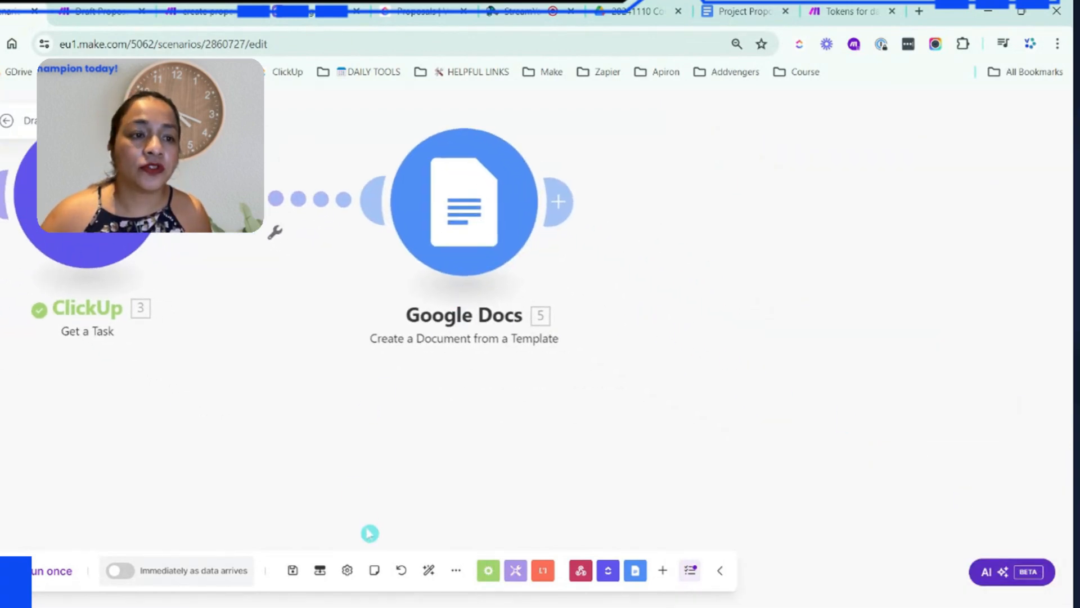
{"action": "left_click", "coordinate": [559, 202]}
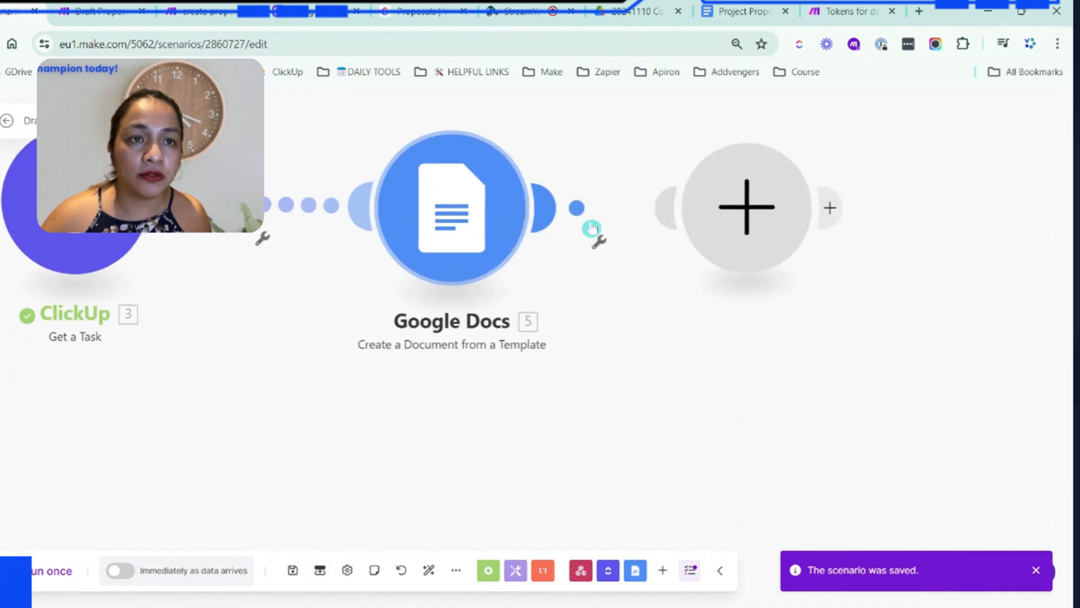
{"action": "left_click", "coordinate": [812, 198]}
{"action": "type", "text": "edit"}
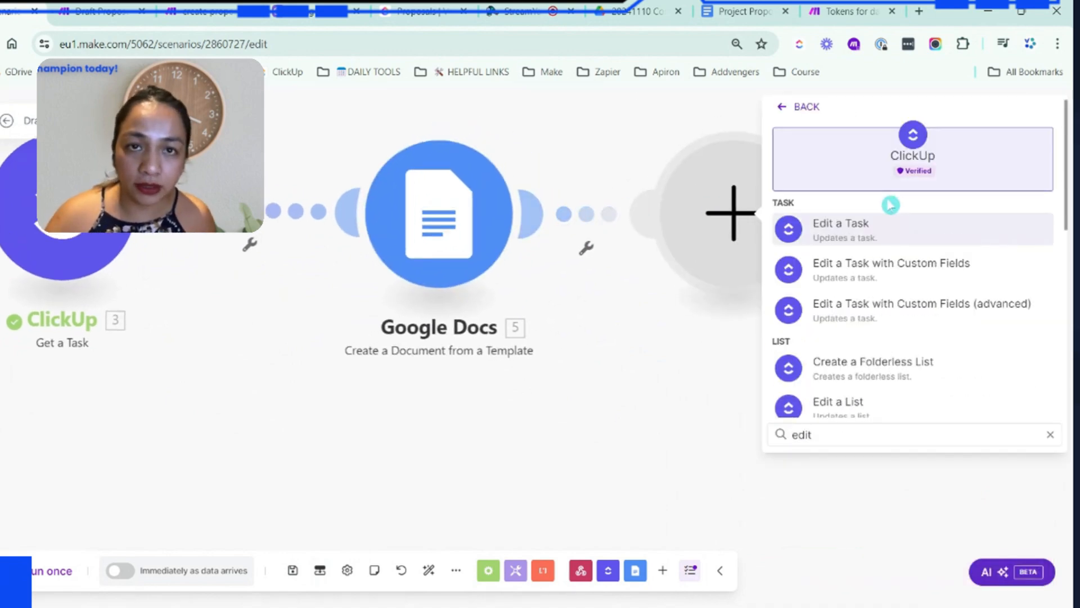
{"action": "left_click", "coordinate": [880, 273]}
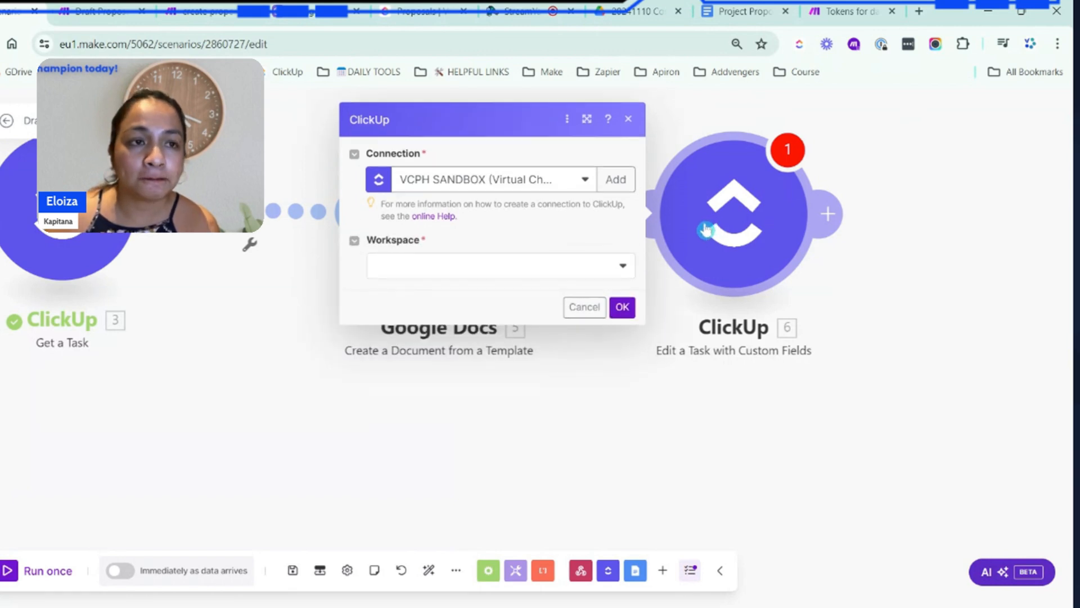
Point the new ClickUp module to workspace VCPH, space 20241110 Comcon, <Folderless Lists> and the Proposals list
{"action": "left_click", "coordinate": [430, 264]}
{"action": "left_click", "coordinate": [413, 311]}
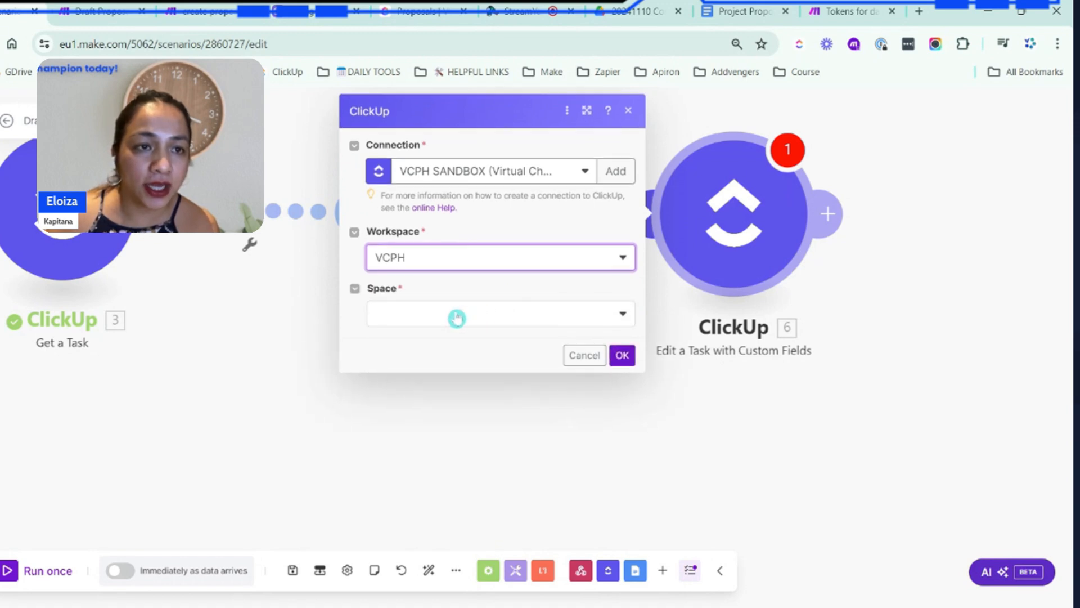
{"action": "left_click", "coordinate": [460, 315]}
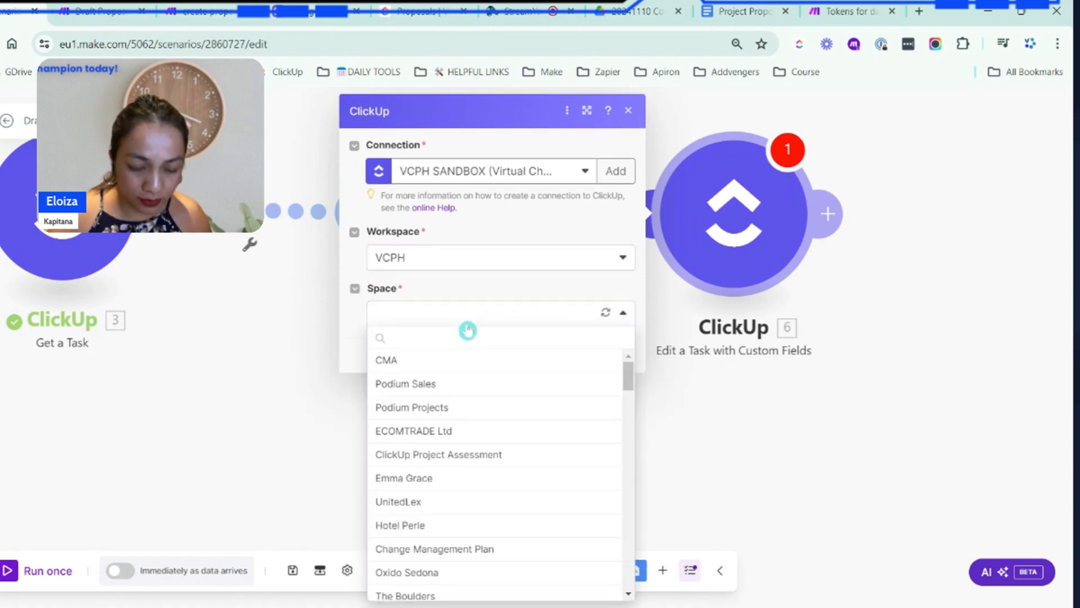
{"action": "type", "text": "com"}
{"action": "left_click", "coordinate": [422, 431]}
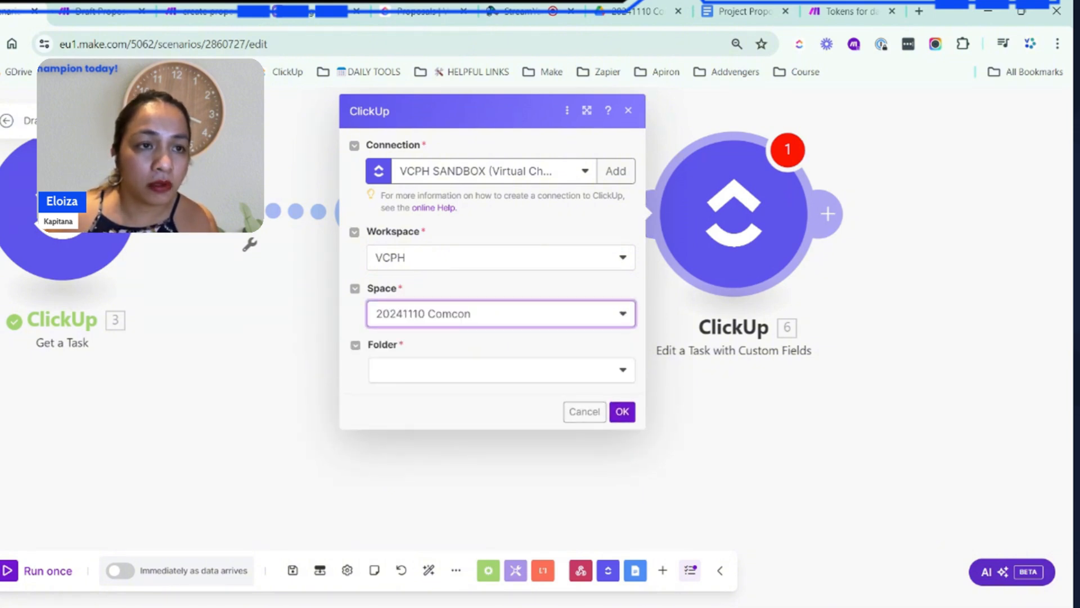
{"action": "left_click", "coordinate": [429, 372]}
{"action": "left_click", "coordinate": [450, 394]}
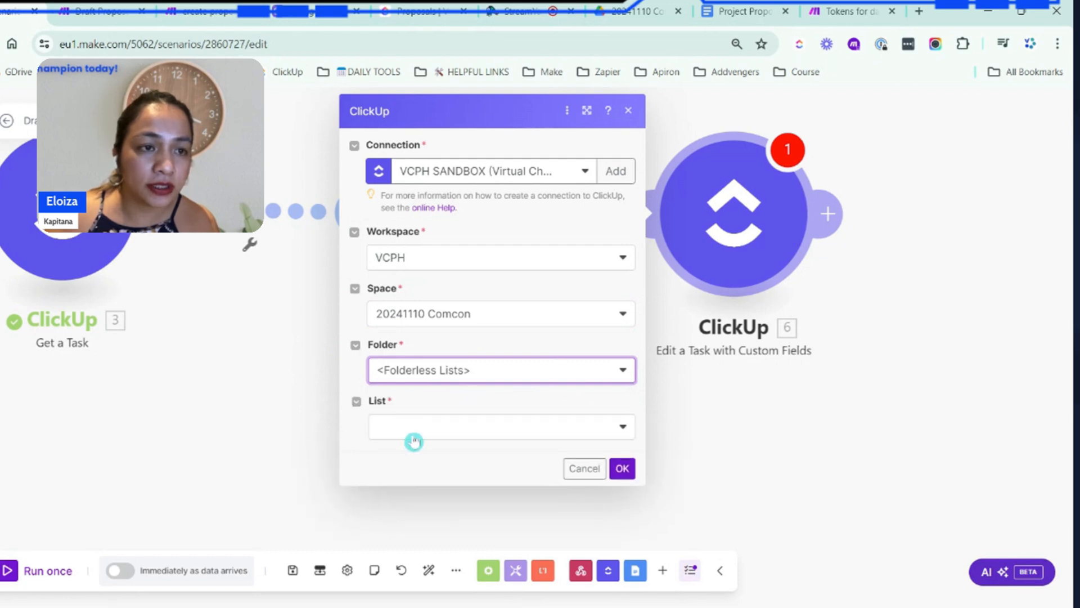
{"action": "left_click", "coordinate": [414, 434]}
{"action": "left_click", "coordinate": [417, 450]}
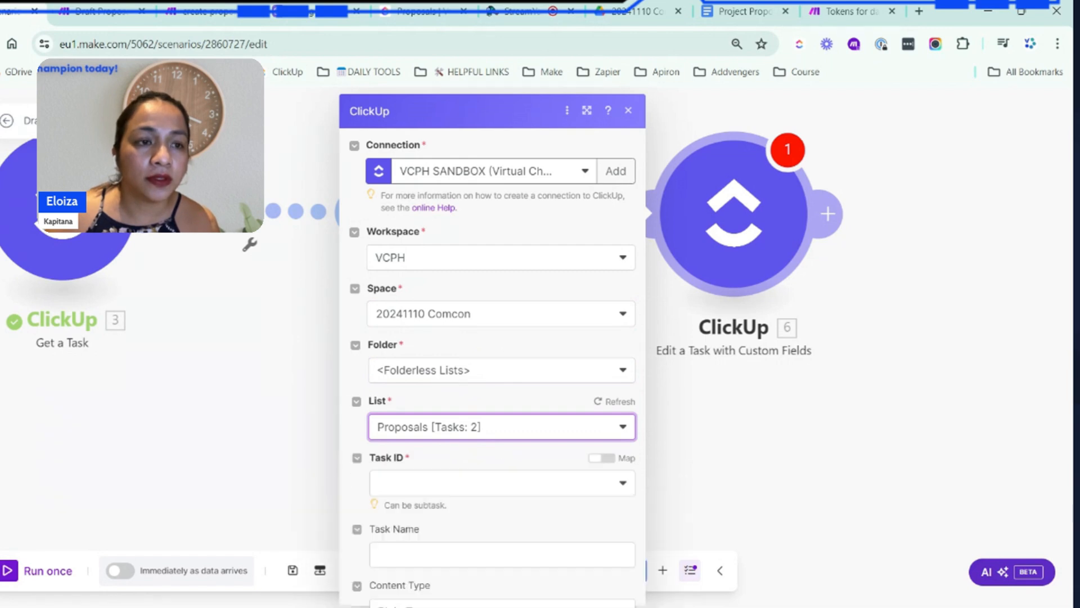
Make the Task ID mappable and map it to the Task ID from ClickUp's Get a Task module
{"action": "left_click", "coordinate": [599, 458]}
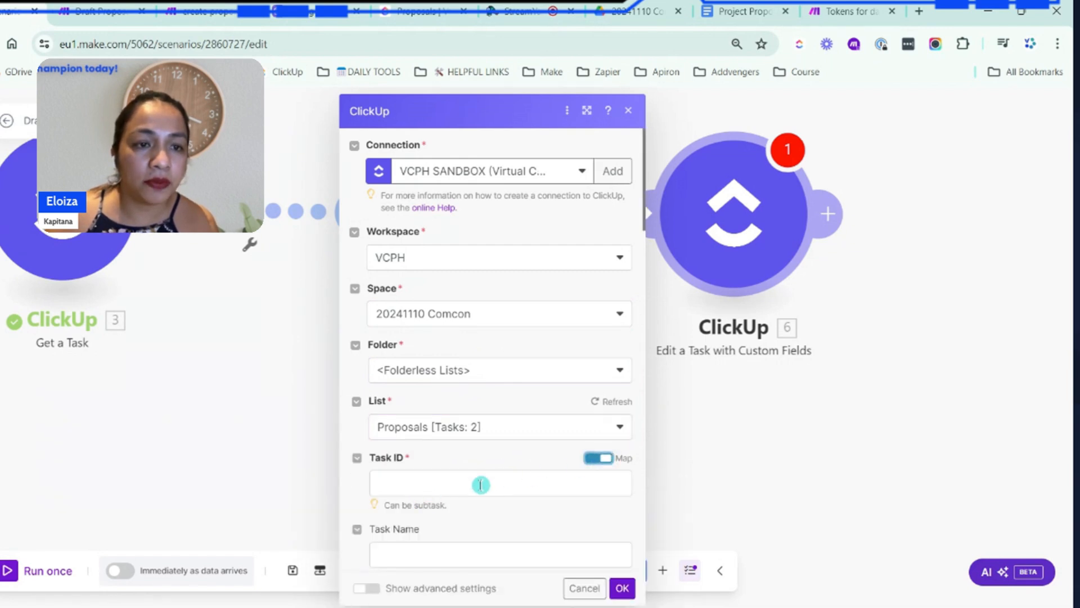
{"action": "left_click", "coordinate": [460, 484]}
{"action": "left_click", "coordinate": [701, 143]}
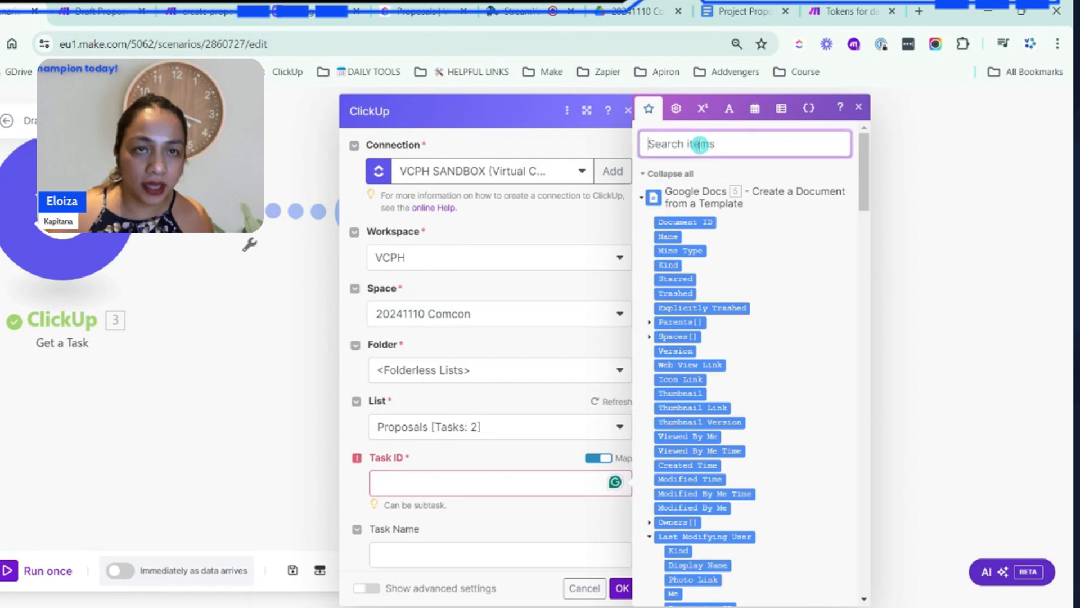
{"action": "type", "text": "task"}
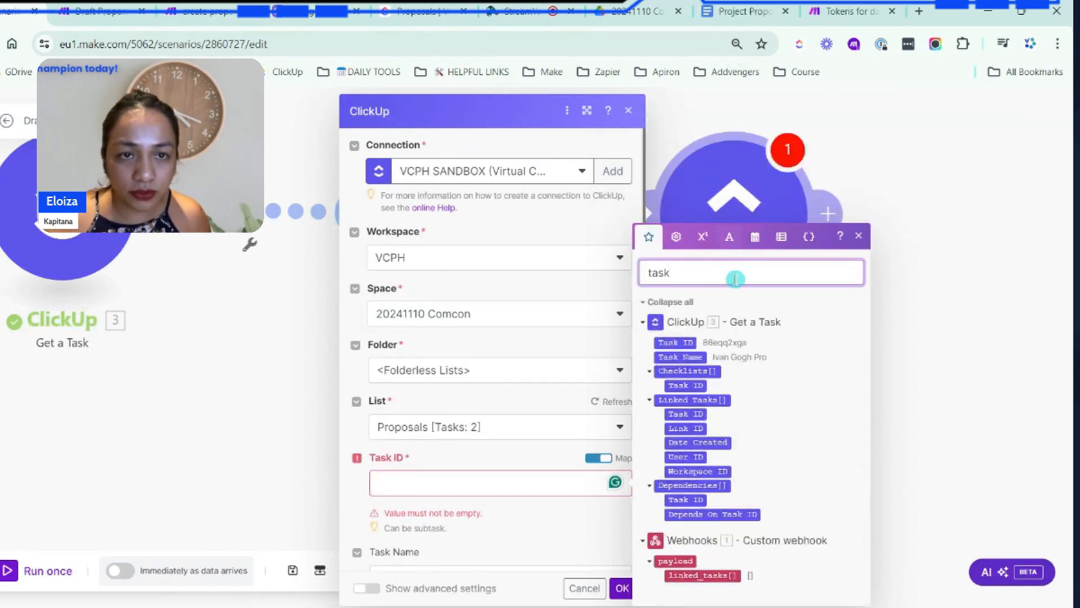
{"action": "left_click", "coordinate": [673, 344]}
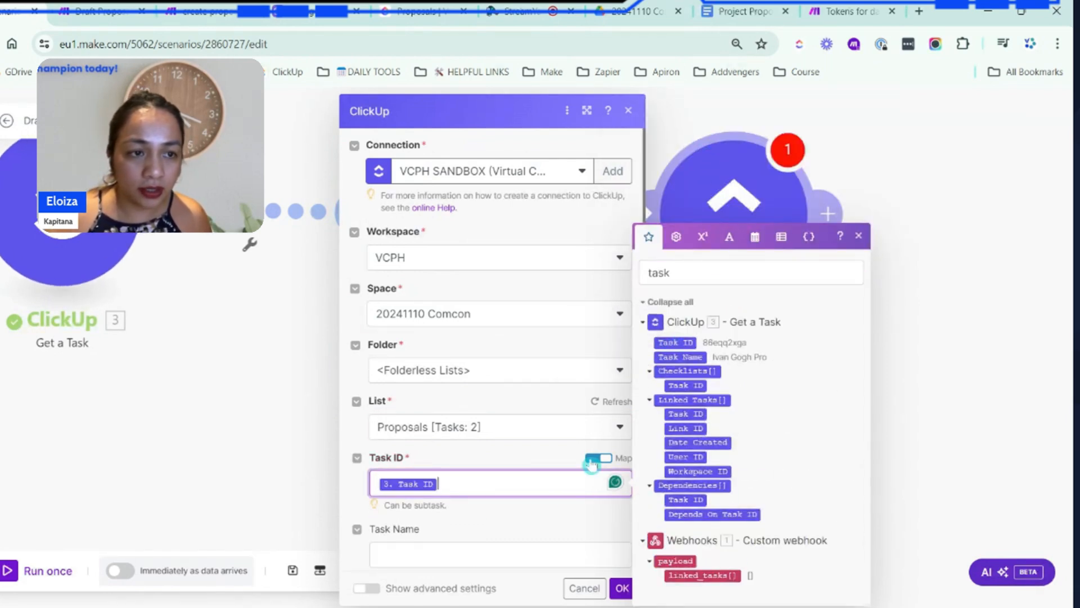
Map Google Docs' Web View Link to the Proposal Link custom field and confirm the ClickUp module
{"action": "left_click", "coordinate": [469, 552]}
{"action": "scroll", "coordinate": [536, 316], "scroll_direction": "down", "scroll_amount": 4}
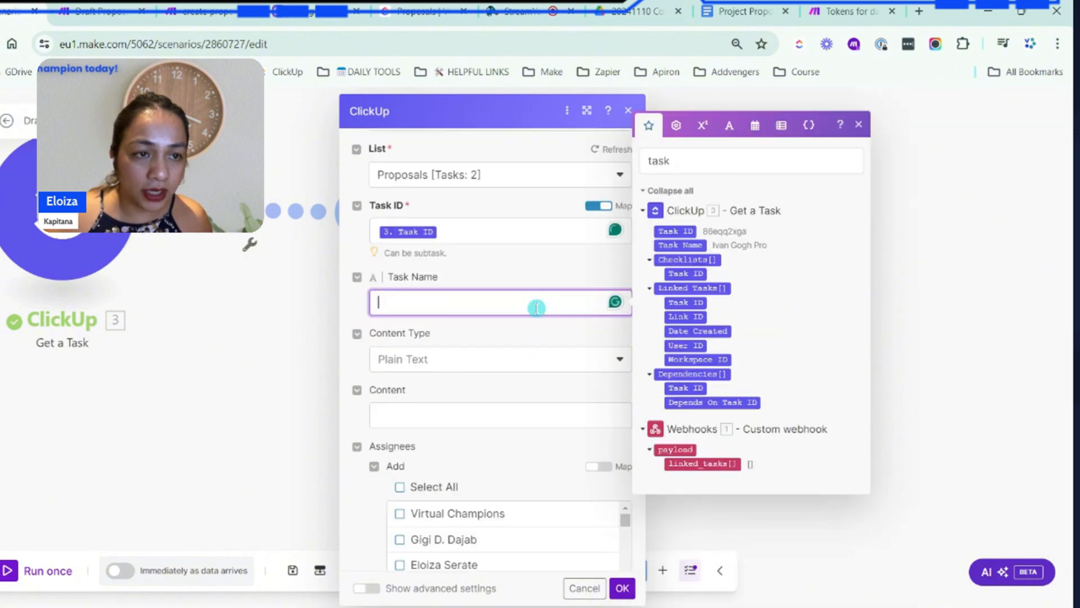
{"action": "scroll", "coordinate": [536, 338], "scroll_direction": "down", "scroll_amount": 15}
{"action": "left_click", "coordinate": [470, 501]}
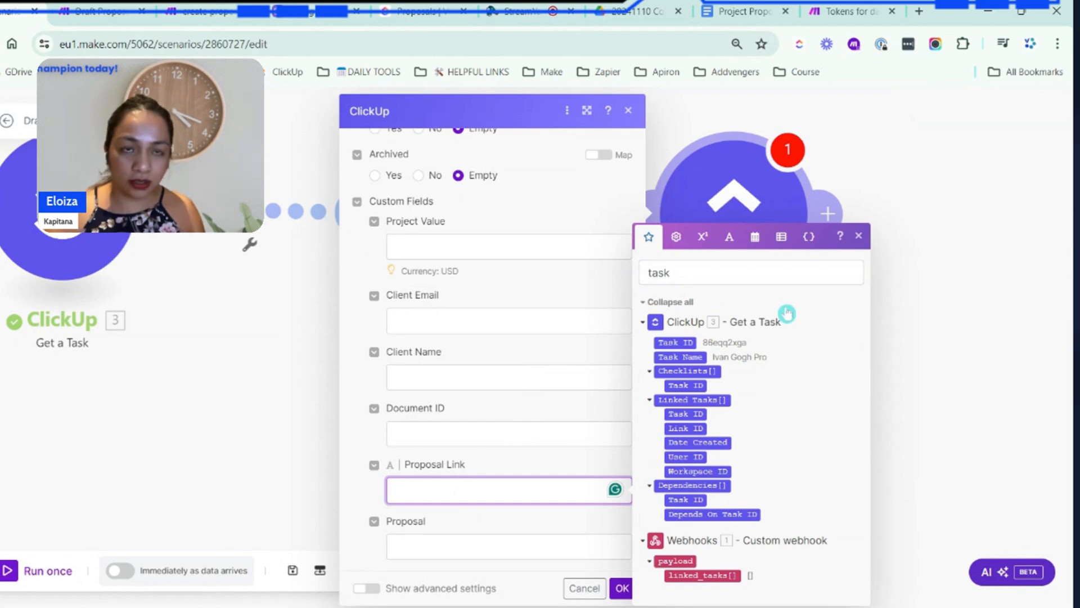
{"action": "left_click", "coordinate": [717, 272]}
{"action": "key", "text": "BackSpace"}
{"action": "key", "text": "BackSpace"}
{"action": "key", "text": "BackSpace"}
{"action": "key", "text": "BackSpace"}
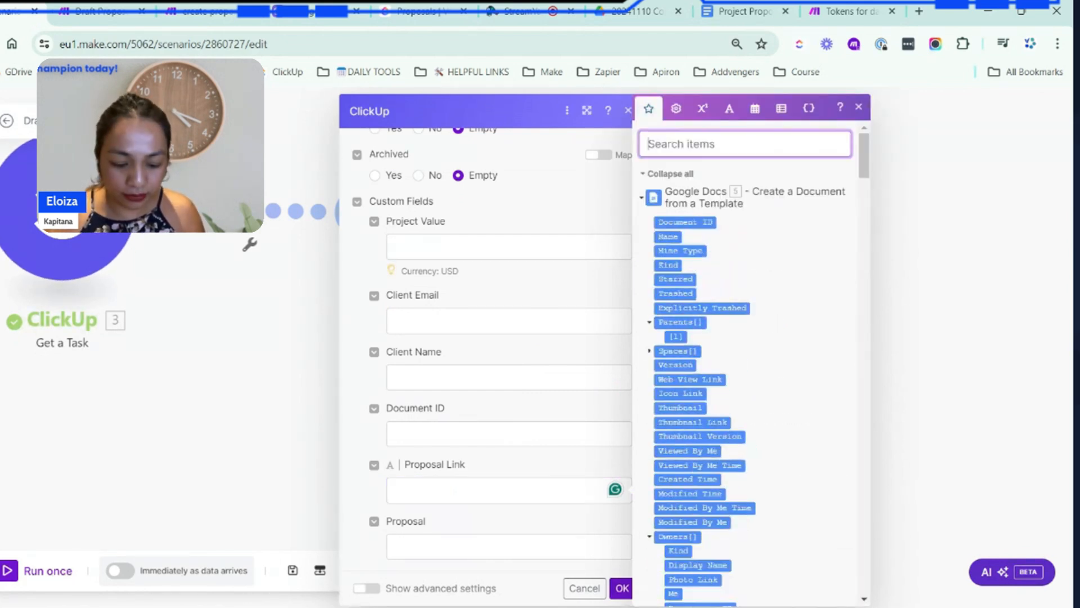
{"action": "type", "text": "link"}
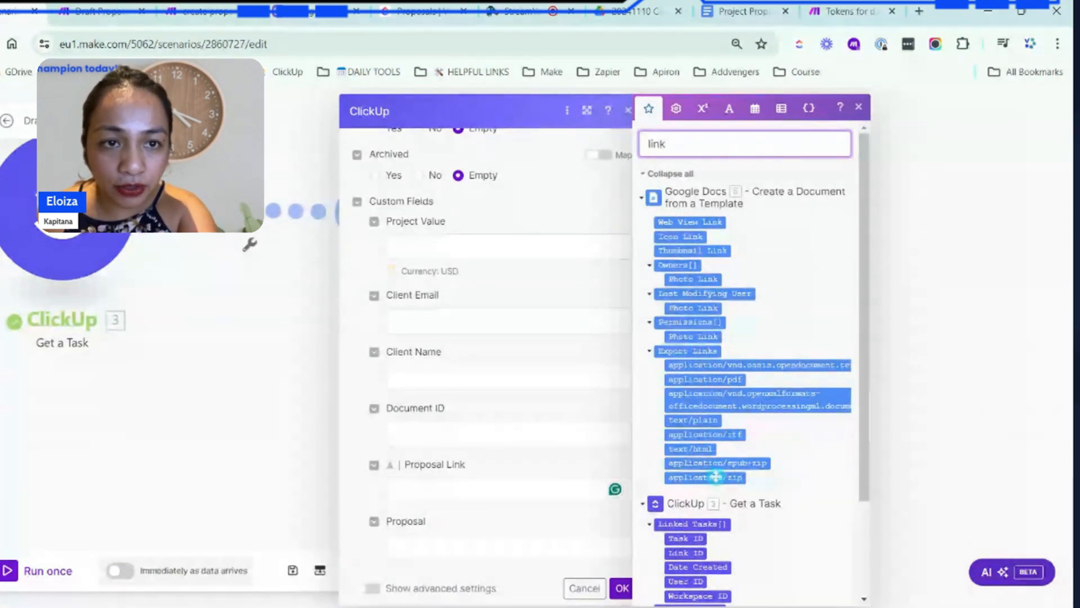
{"action": "left_click_drag", "start_coordinate": [686, 219], "coordinate": [560, 479]}
{"action": "left_click", "coordinate": [620, 522]}
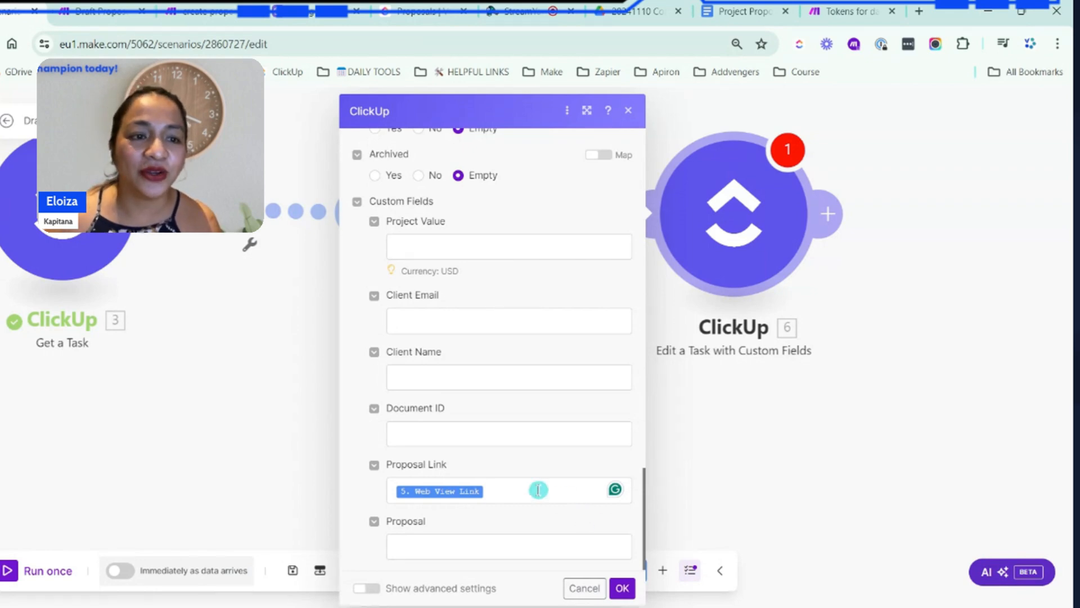
{"action": "left_click", "coordinate": [509, 489]}
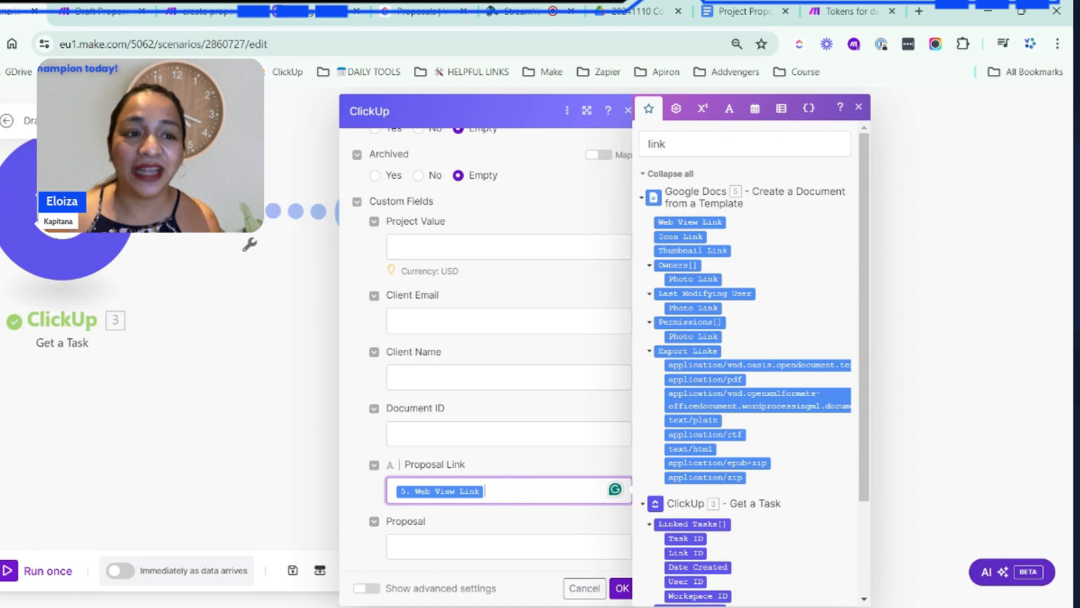
{"action": "left_click", "coordinate": [551, 531]}
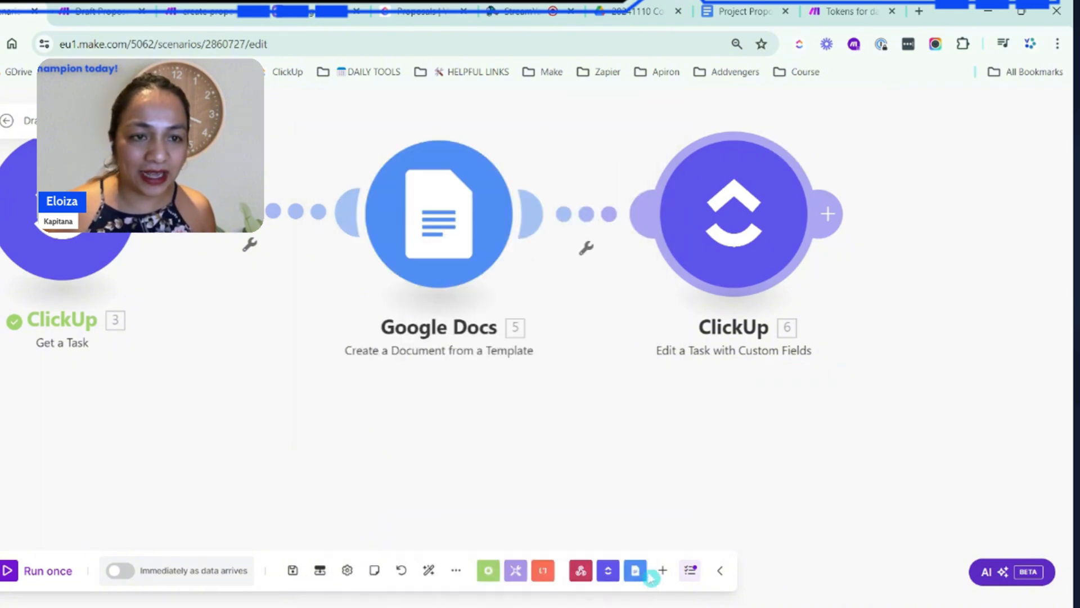
{"action": "left_click", "coordinate": [622, 588]}
Save the scenario and activate it to run immediately as data arrives
{"action": "left_click", "coordinate": [292, 570]}
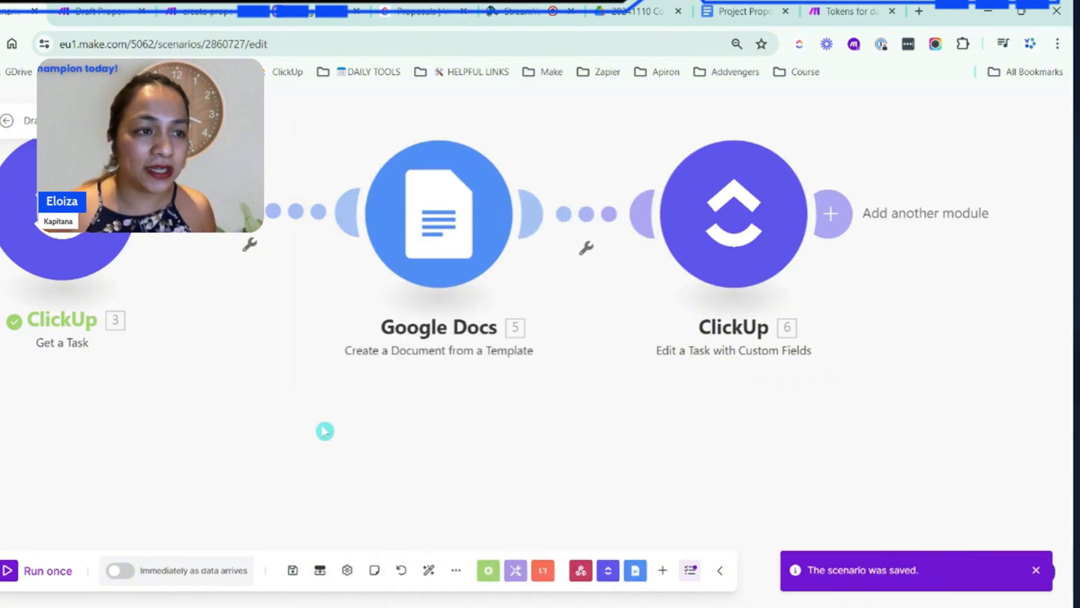
{"action": "scroll", "coordinate": [359, 436], "scroll_direction": "down", "scroll_amount": 1}
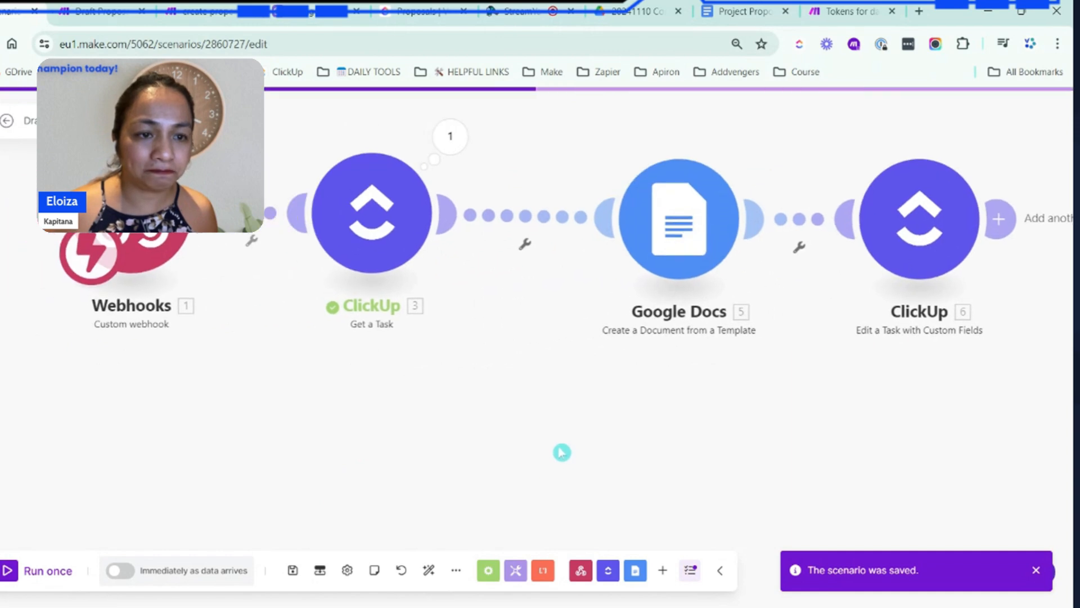
{"action": "left_click", "coordinate": [426, 572]}
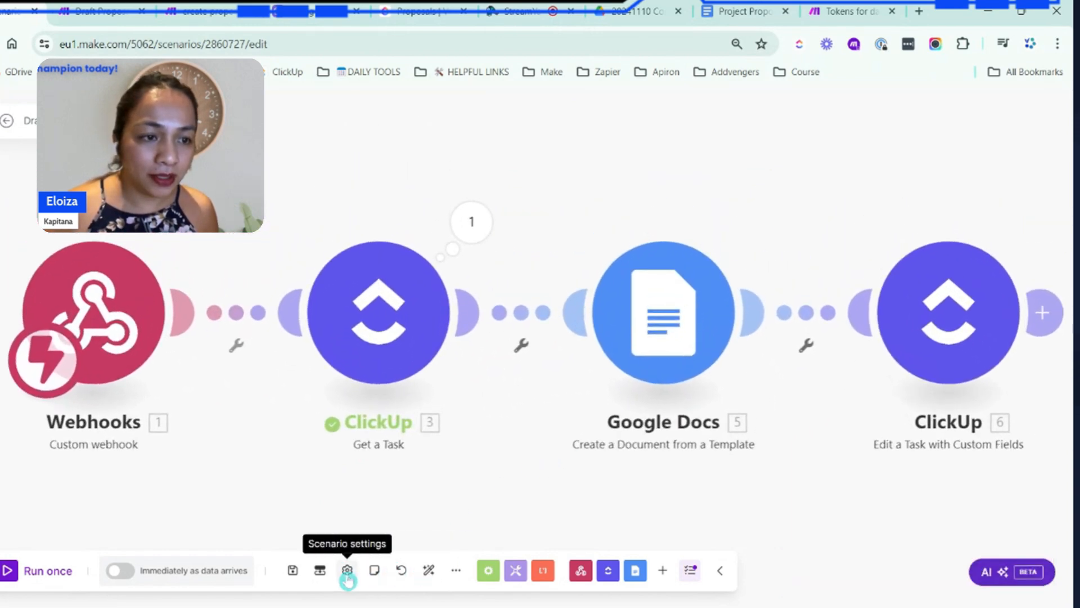
{"action": "left_click", "coordinate": [293, 570]}
{"action": "left_click", "coordinate": [118, 569]}
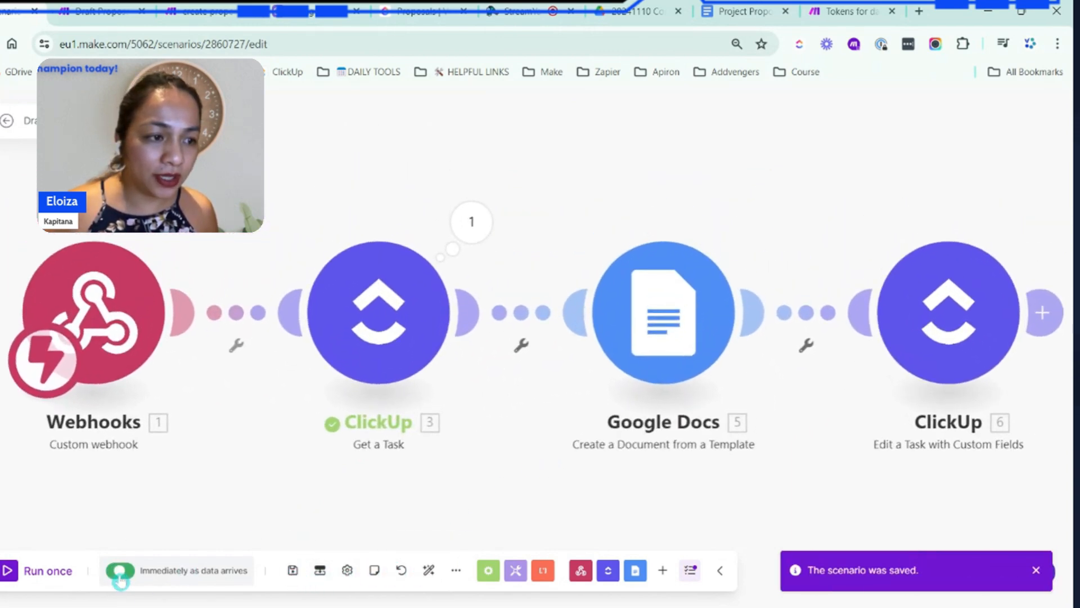
{"action": "left_click", "coordinate": [375, 416]}
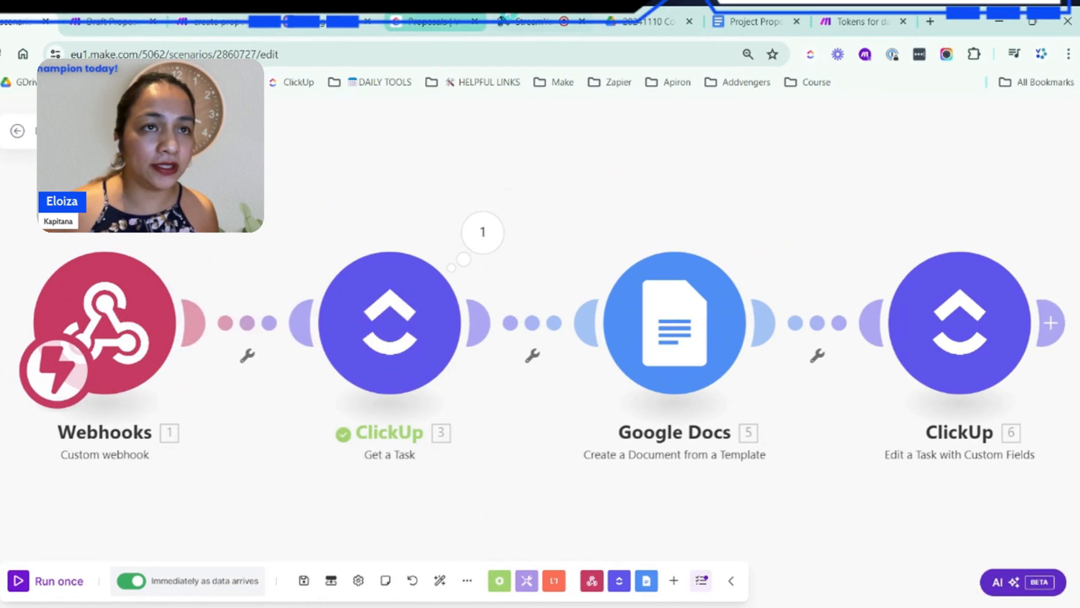
Switch to the ClickUp Proposals list and change the GENERATE DOC task's status to TO DO
{"action": "left_click", "coordinate": [418, 12]}
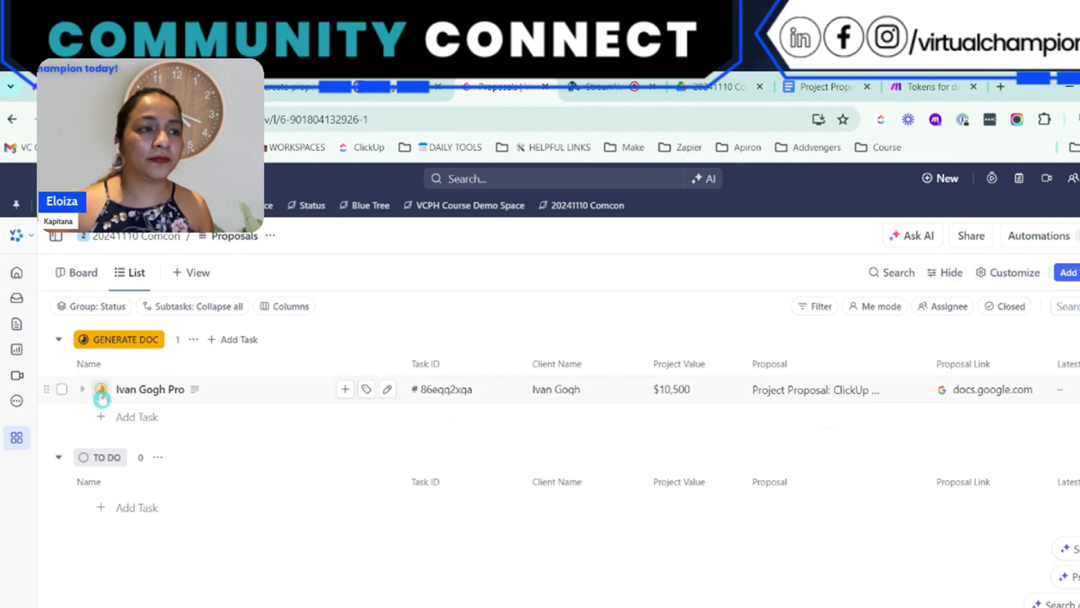
{"action": "left_click", "coordinate": [101, 394]}
{"action": "left_click", "coordinate": [205, 499]}
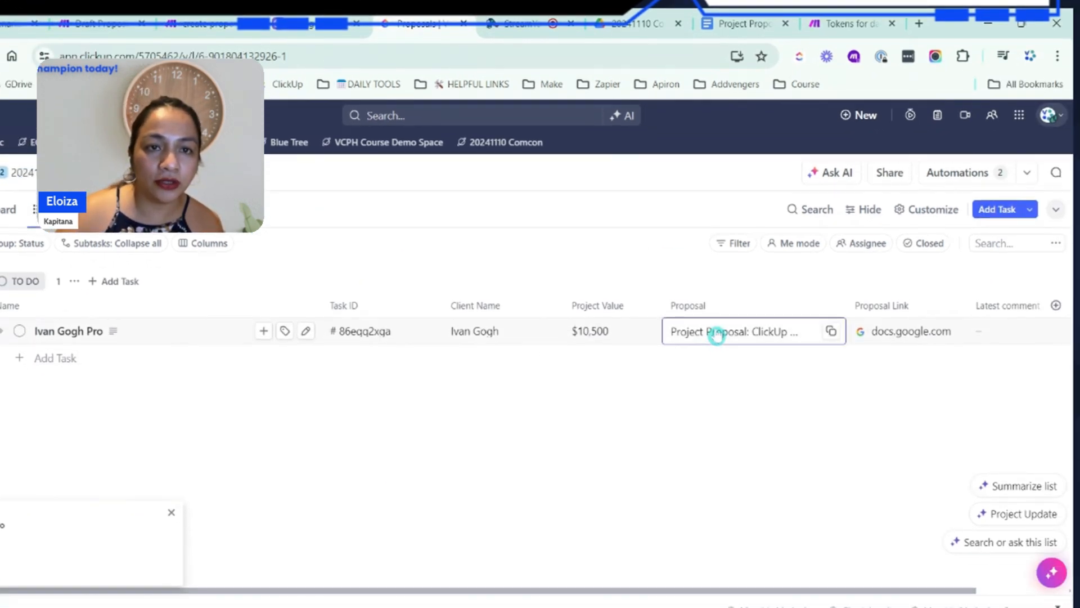
Open the full text of the task's Proposal field for review
{"action": "left_click", "coordinate": [804, 394]}
{"action": "left_click", "coordinate": [377, 487]}
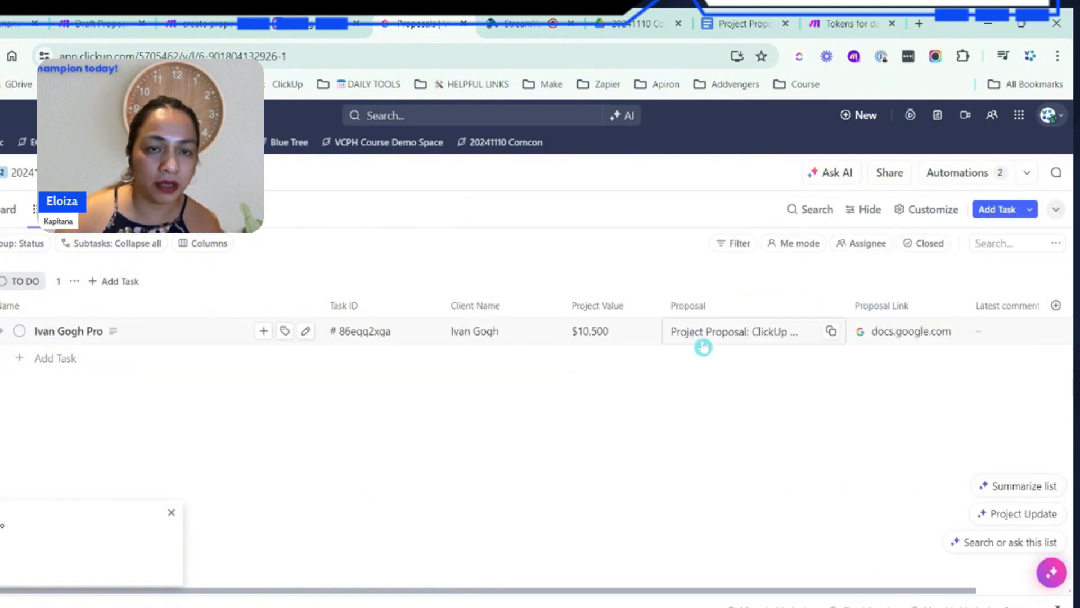
{"action": "left_click", "coordinate": [730, 317]}
{"action": "left_click", "coordinate": [645, 389]}
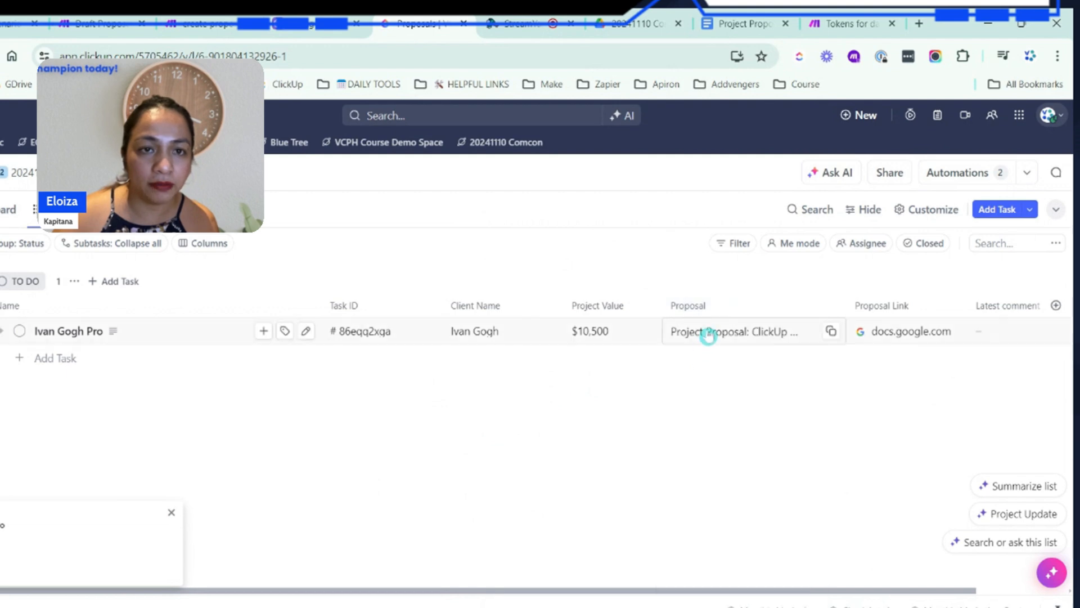
{"action": "left_click", "coordinate": [707, 334]}
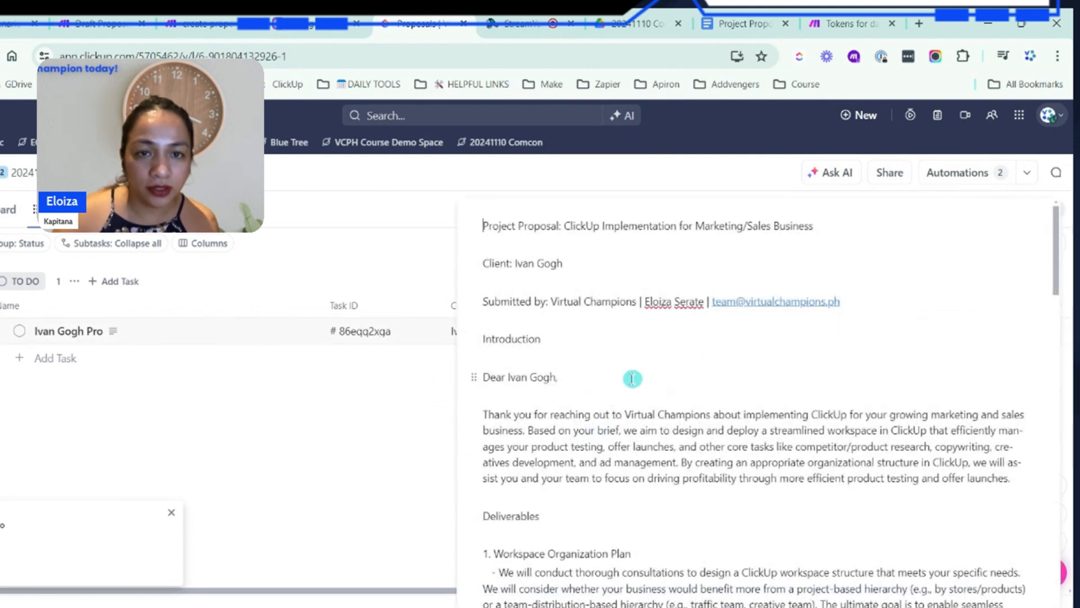
Read through the deliverables and timeline in the Proposal text and close the expanded field
{"action": "scroll", "coordinate": [632, 379], "scroll_direction": "down", "scroll_amount": 4}
{"action": "scroll", "coordinate": [633, 378], "scroll_direction": "down", "scroll_amount": 15}
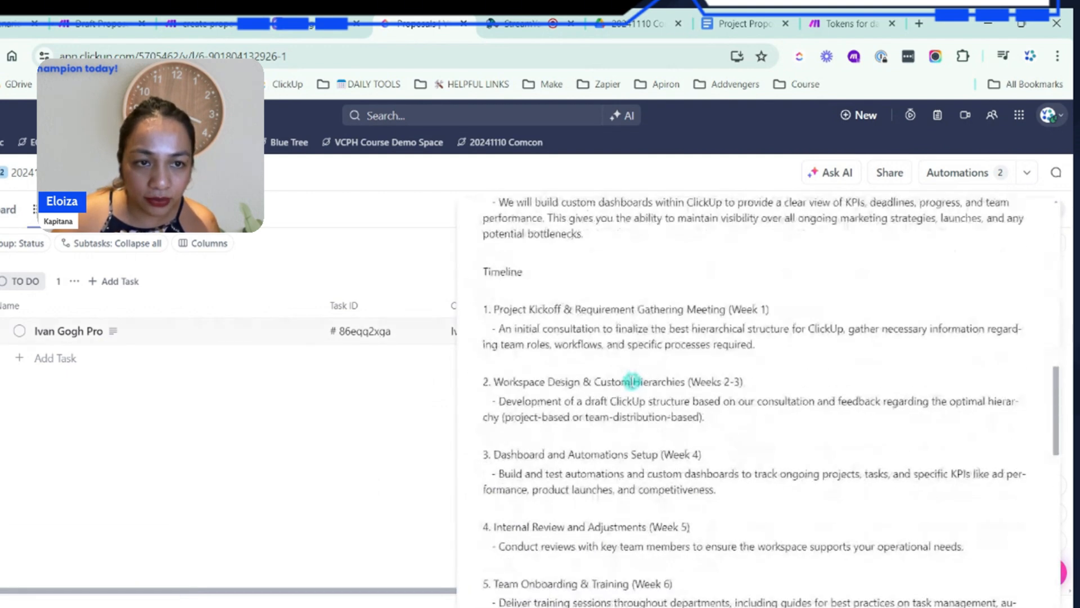
{"action": "left_click", "coordinate": [333, 500]}
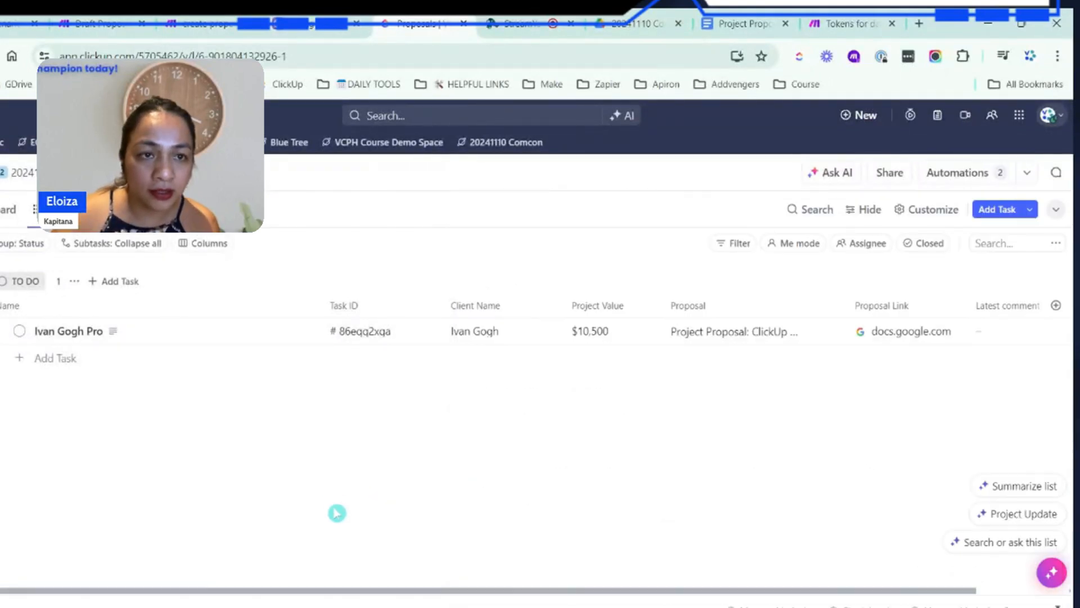
Set the TO DO task's Project Value to $5,000 and change its status to GENERATE DOC
{"action": "left_click", "coordinate": [632, 327]}
{"action": "left_click_drag", "start_coordinate": [632, 327], "coordinate": [566, 331]}
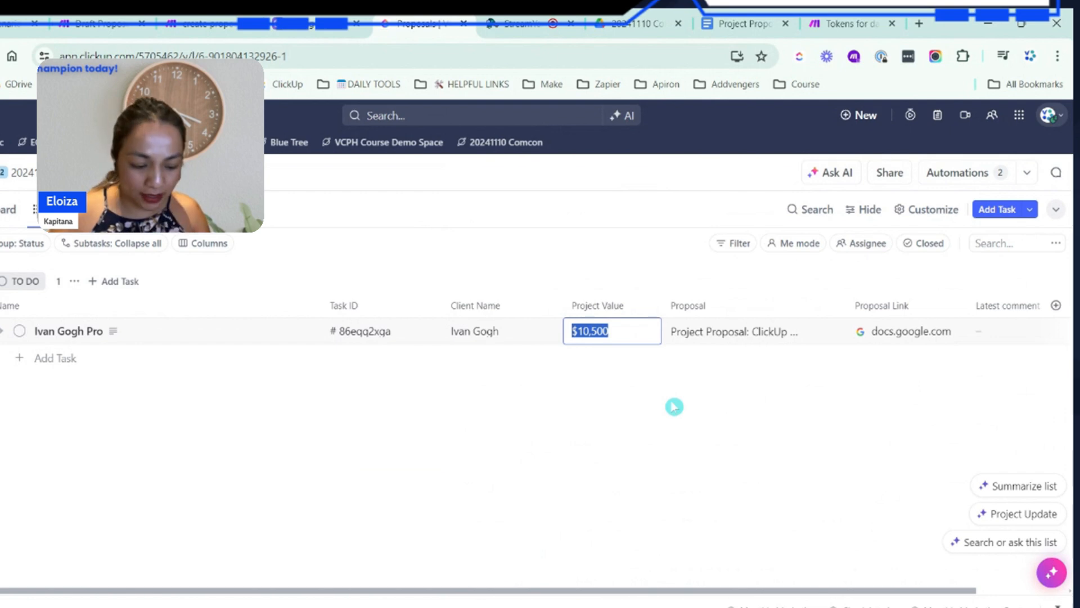
{"action": "type", "text": "$50"}
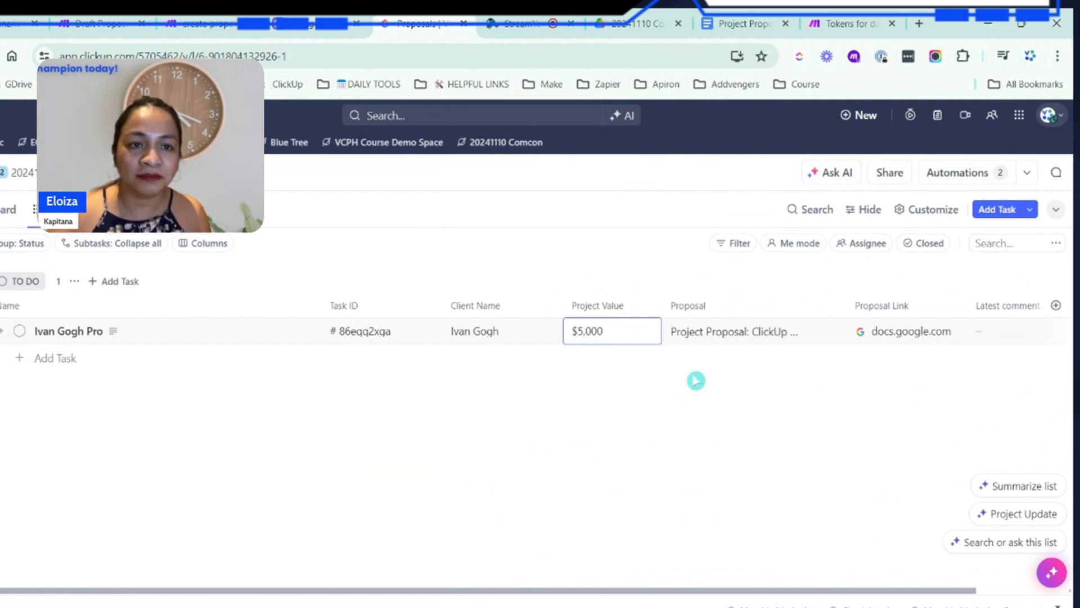
{"action": "left_click", "coordinate": [690, 447]}
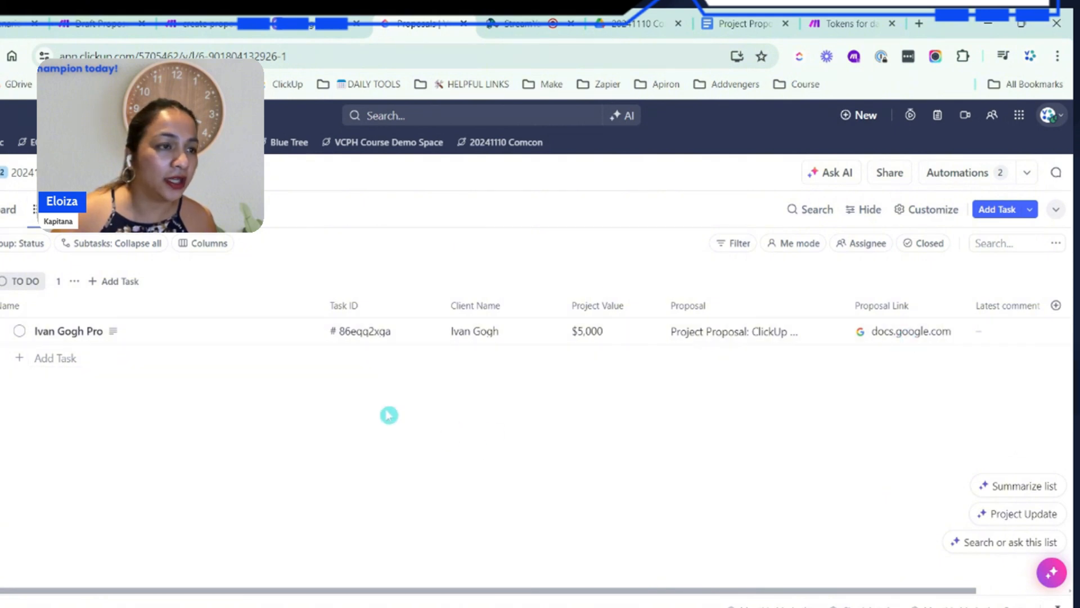
{"action": "left_click", "coordinate": [20, 332]}
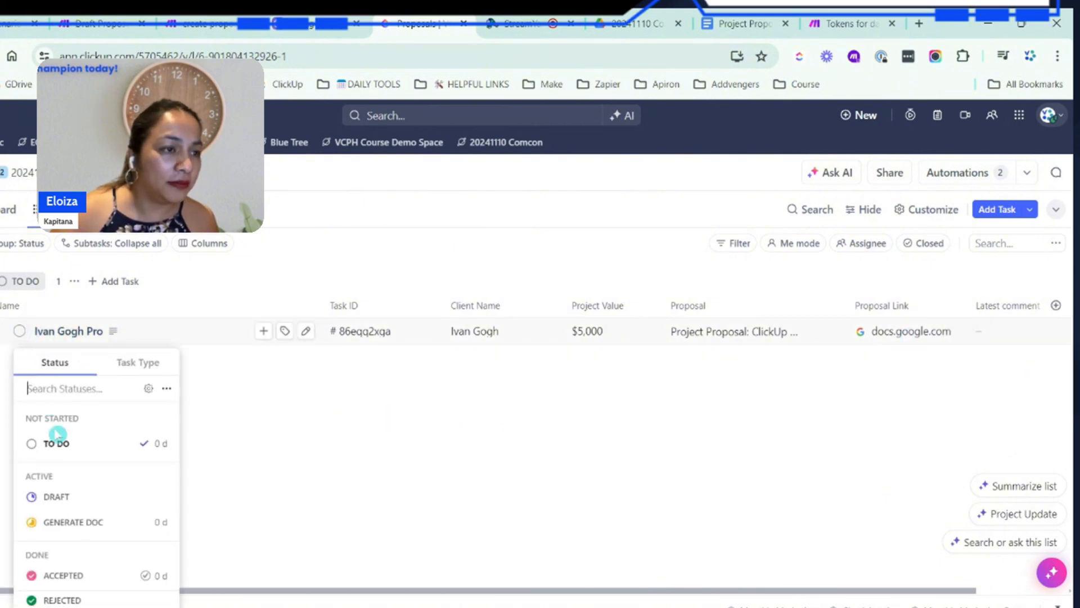
{"action": "left_click", "coordinate": [50, 523]}
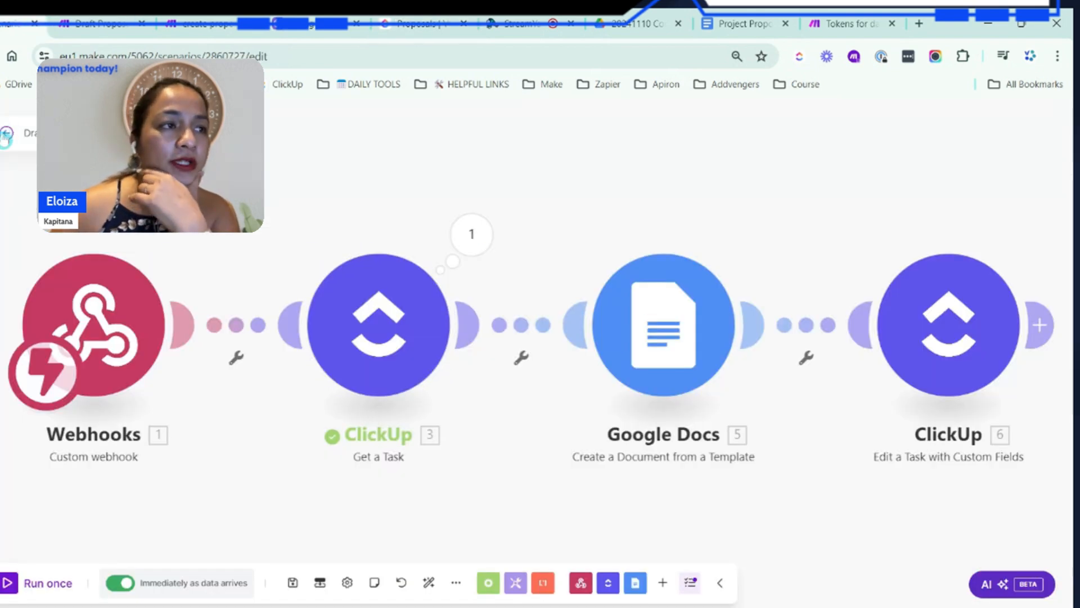
Switch to Make, leave the scenario editor and reload the scenario overview to check its run history
{"action": "left_click", "coordinate": [6, 134]}
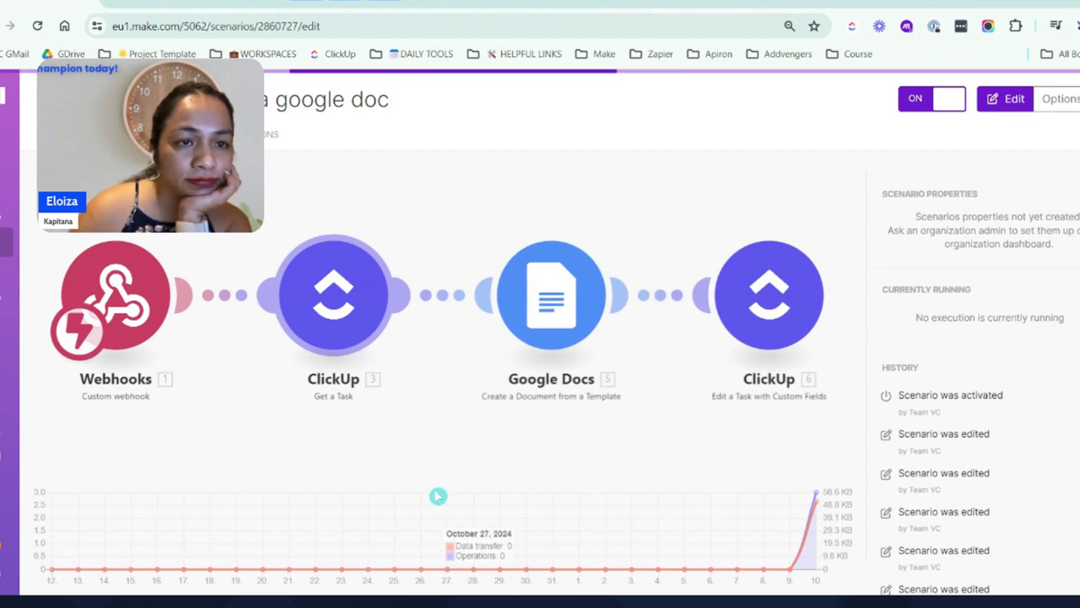
{"action": "left_click", "coordinate": [39, 28]}
Return to the ClickUp Proposals list and inspect the GENERATE DOC task's activity log and custom fields
{"action": "left_click", "coordinate": [477, 2]}
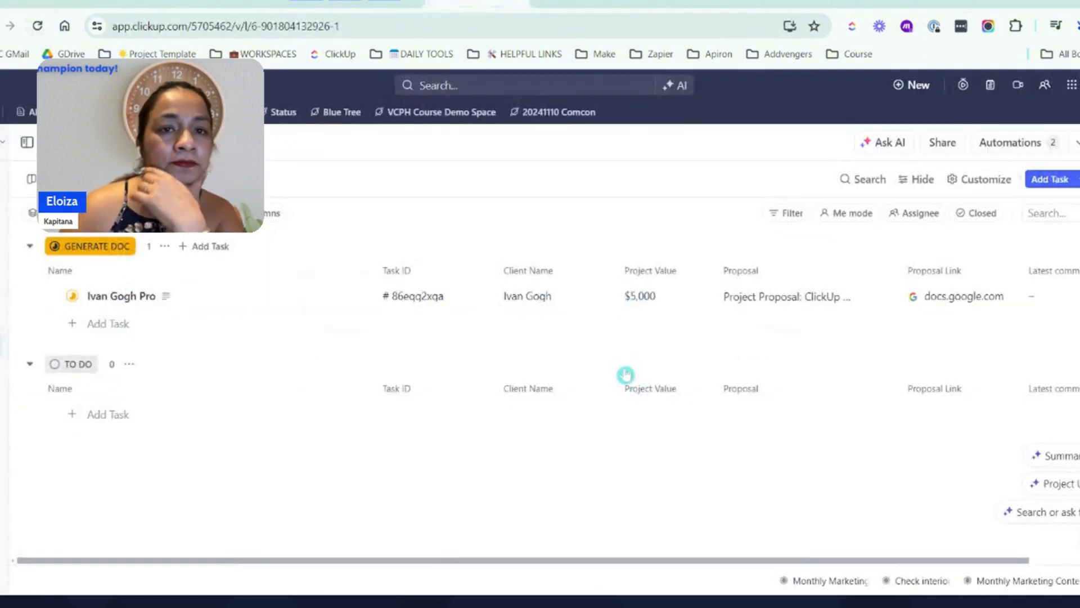
{"action": "left_click", "coordinate": [134, 299]}
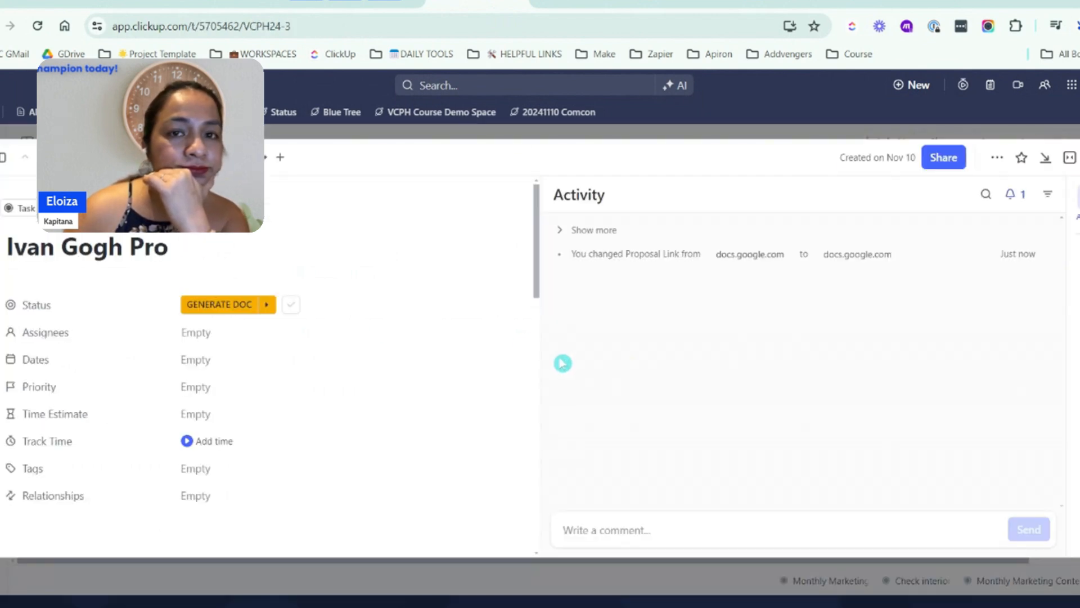
{"action": "scroll", "coordinate": [339, 386], "scroll_direction": "down", "scroll_amount": 6}
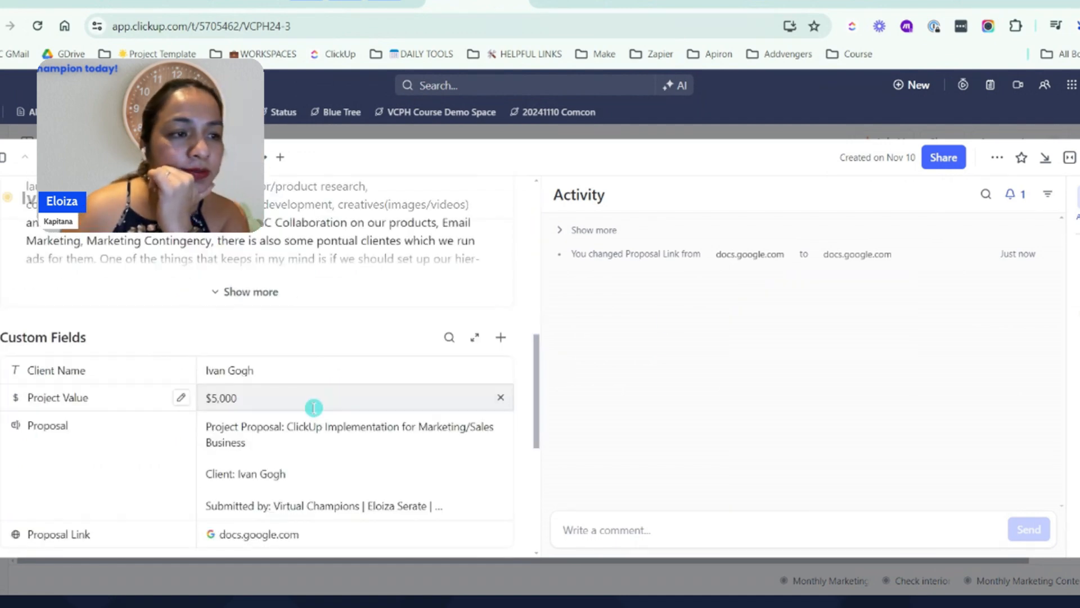
{"action": "left_click", "coordinate": [1069, 157]}
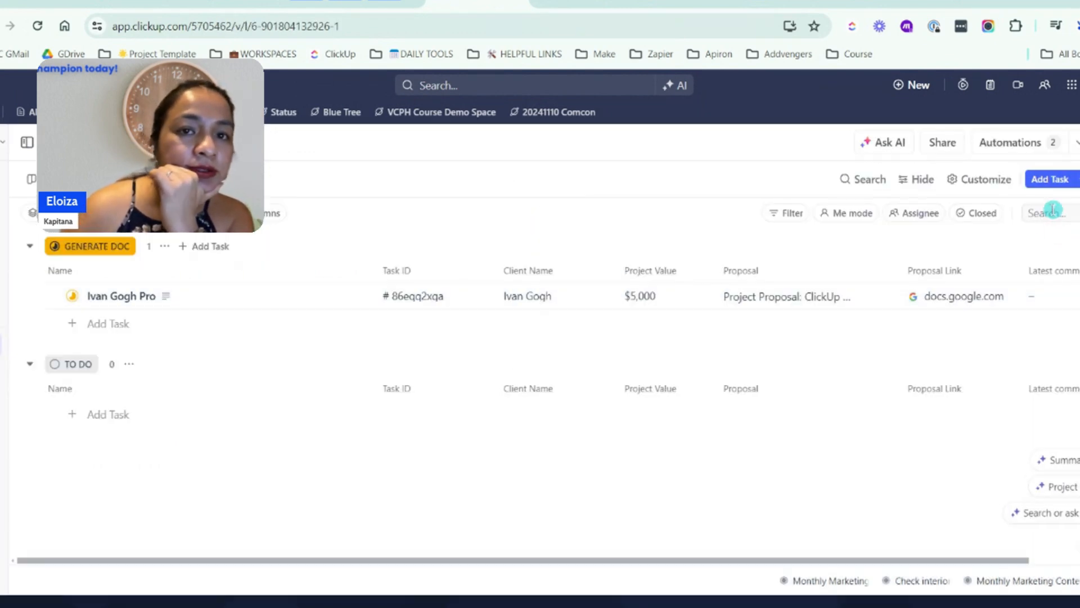
Open the document from the task's Proposal Link, review it through the total investment, and check the scenario's history in Make
{"action": "left_click", "coordinate": [950, 298]}
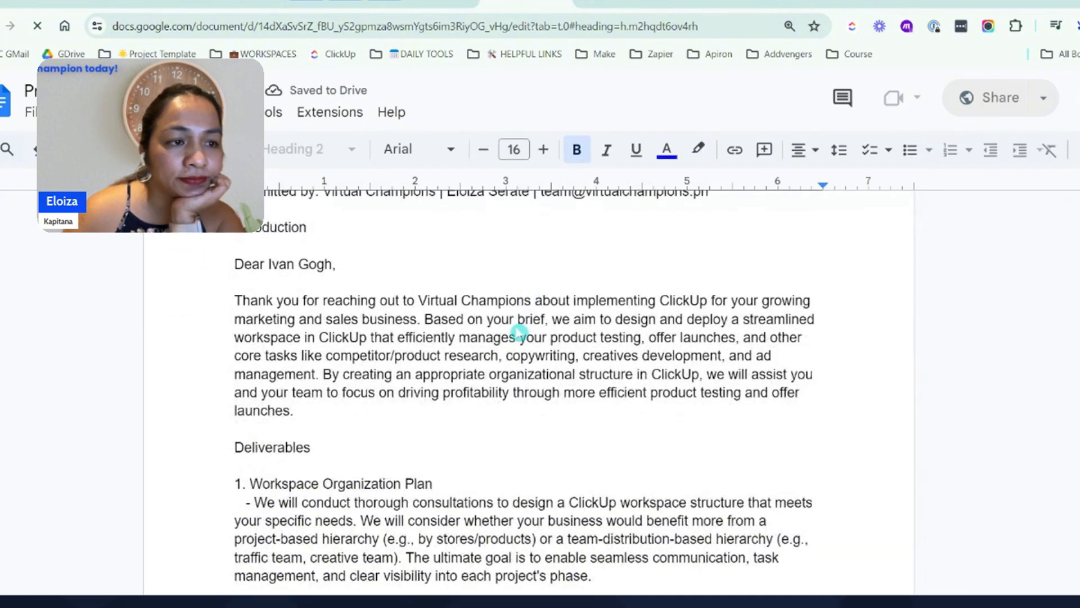
{"action": "scroll", "coordinate": [518, 331], "scroll_direction": "down", "scroll_amount": 10}
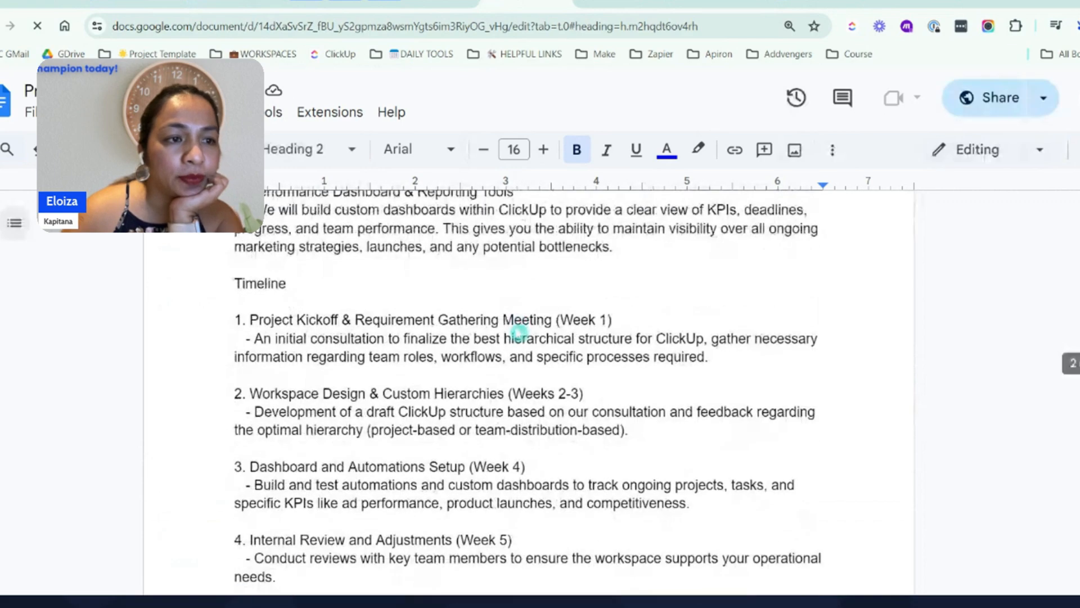
{"action": "scroll", "coordinate": [518, 332], "scroll_direction": "down", "scroll_amount": 15}
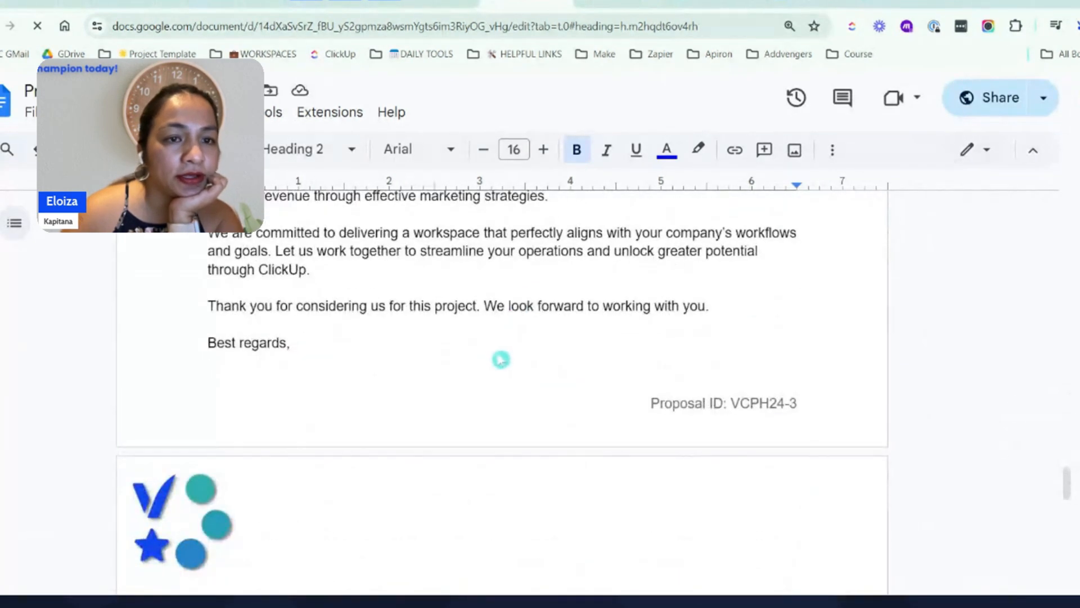
{"action": "scroll", "coordinate": [501, 359], "scroll_direction": "down", "scroll_amount": 10}
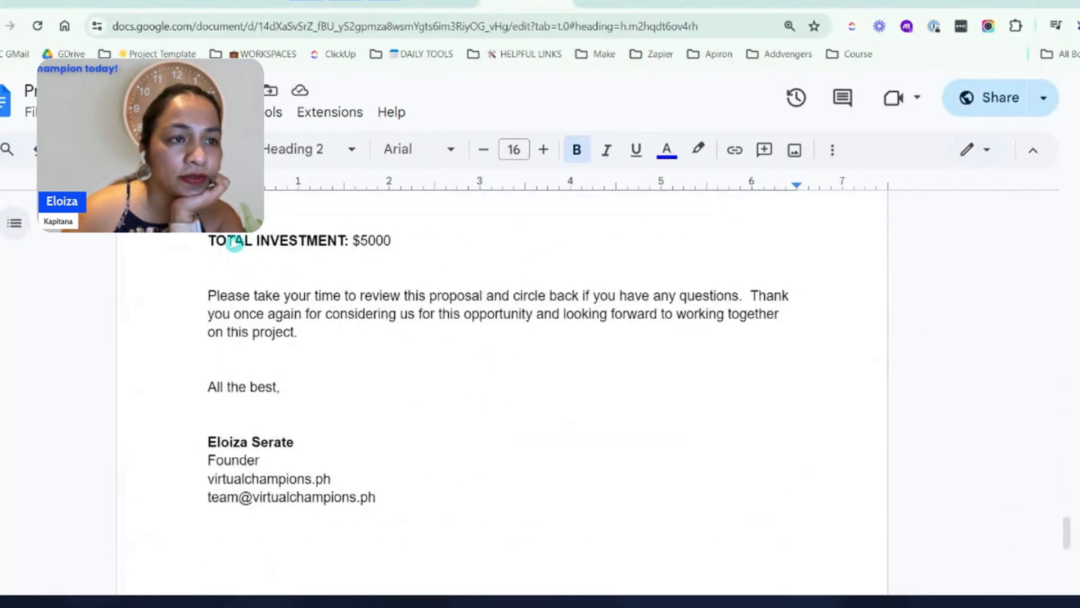
{"action": "scroll", "coordinate": [546, 445], "scroll_direction": "up", "scroll_amount": 20}
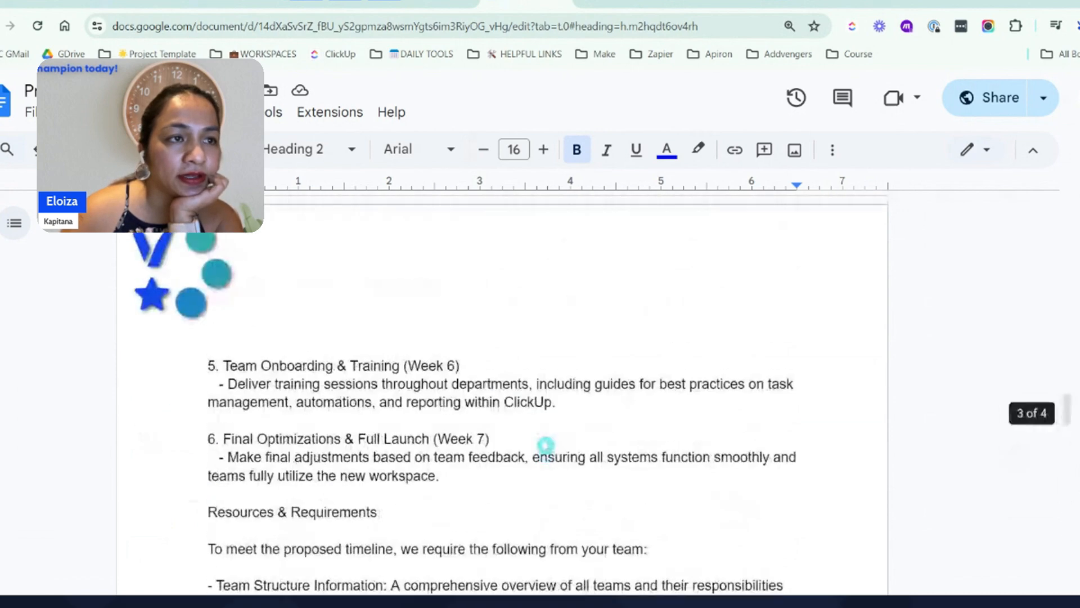
{"action": "scroll", "coordinate": [546, 444], "scroll_direction": "up", "scroll_amount": 5}
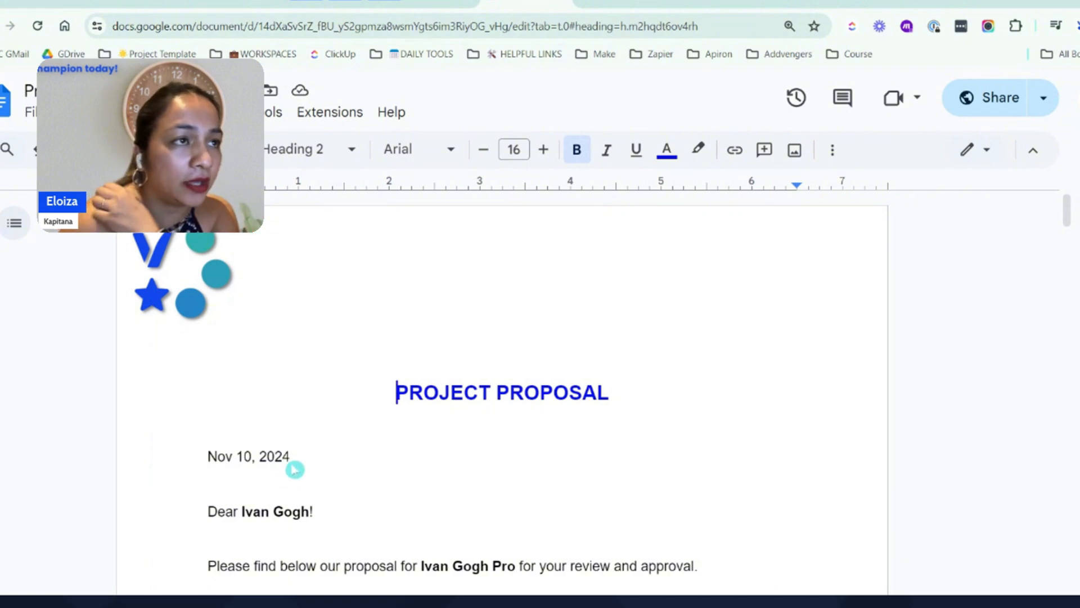
{"action": "left_click", "coordinate": [46, 2]}
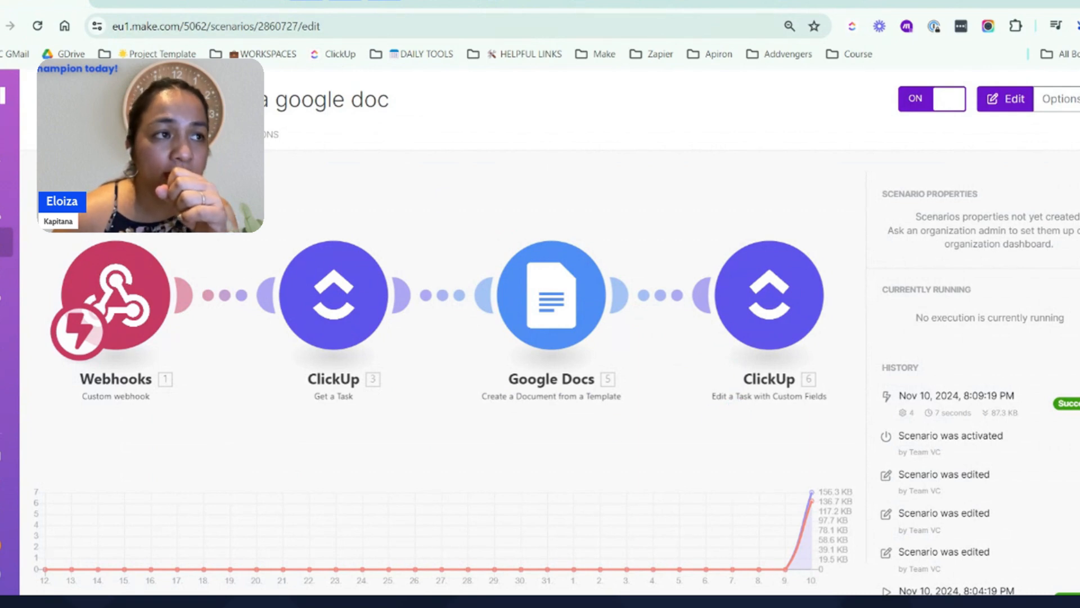
Switch back to the ClickUp Proposals list and look over the task's status options and the list's existing automations
{"action": "left_click", "coordinate": [431, 1]}
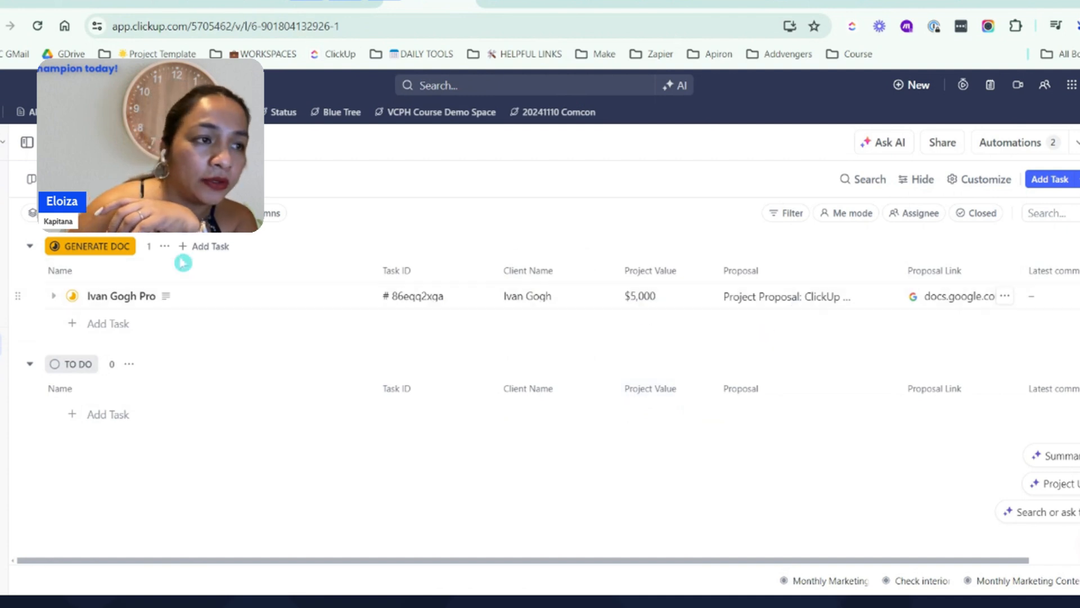
{"action": "left_click", "coordinate": [73, 297]}
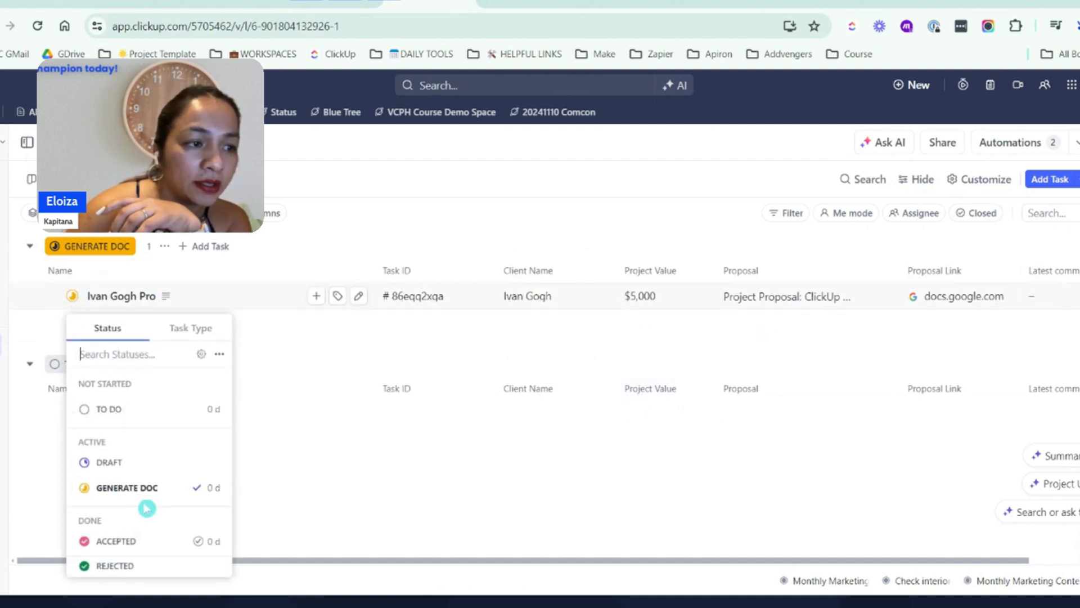
{"action": "left_click", "coordinate": [651, 460]}
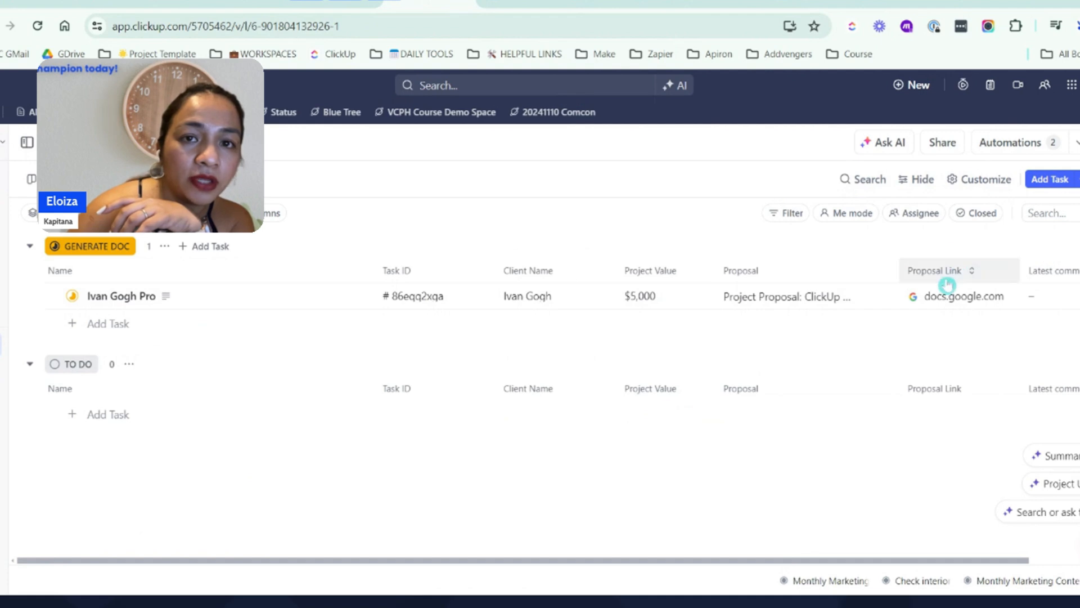
{"action": "left_click", "coordinate": [1013, 144]}
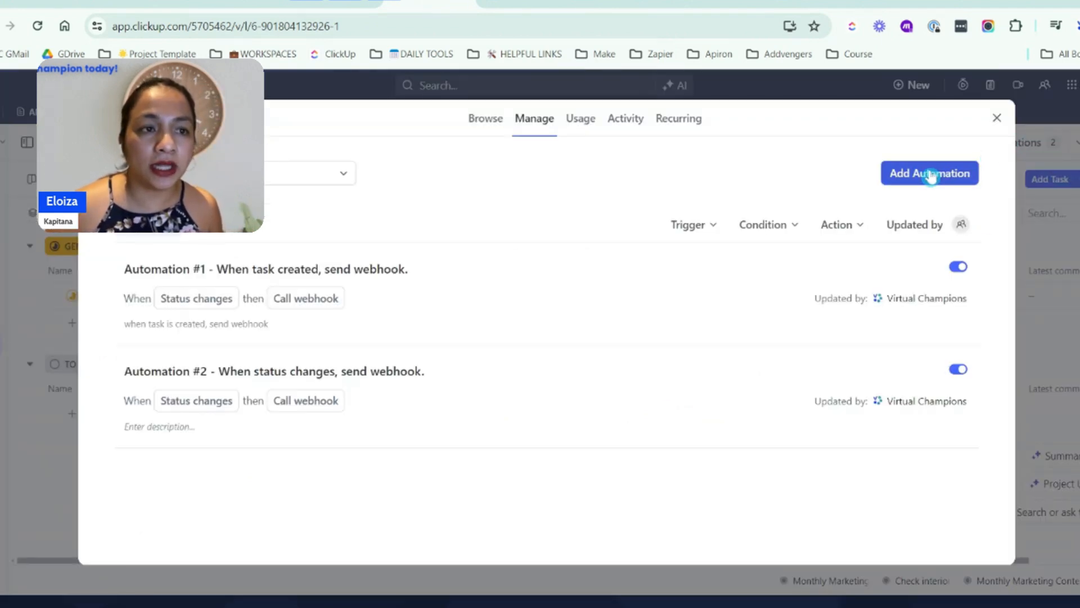
{"action": "left_click", "coordinate": [995, 119]}
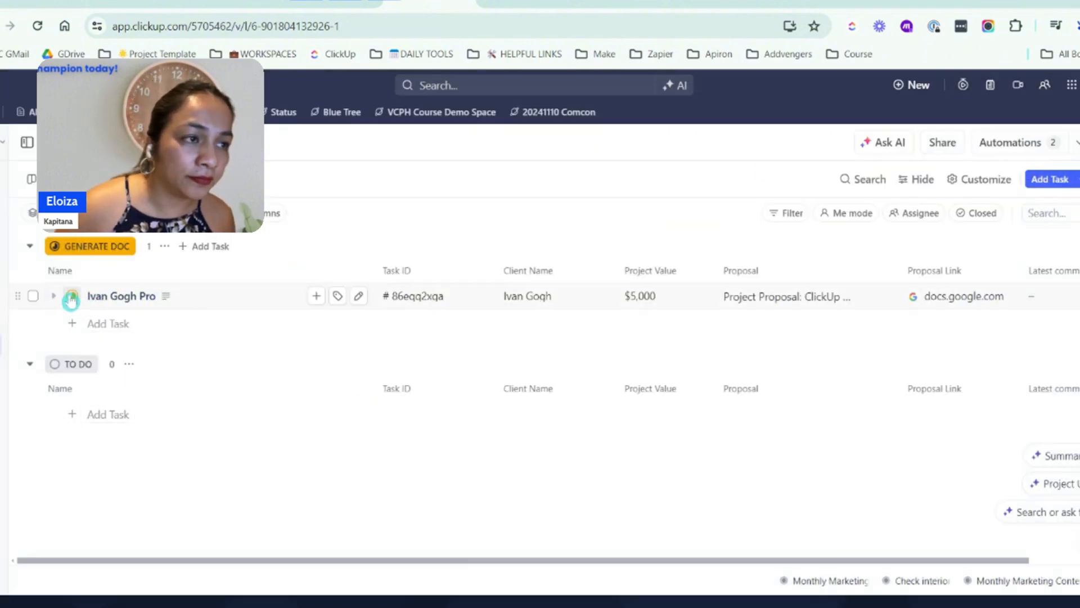
Add an orange PROPOSAL SENT status to the Proposals list's Active group, saving the status template and applying the changes
{"action": "left_click", "coordinate": [27, 142]}
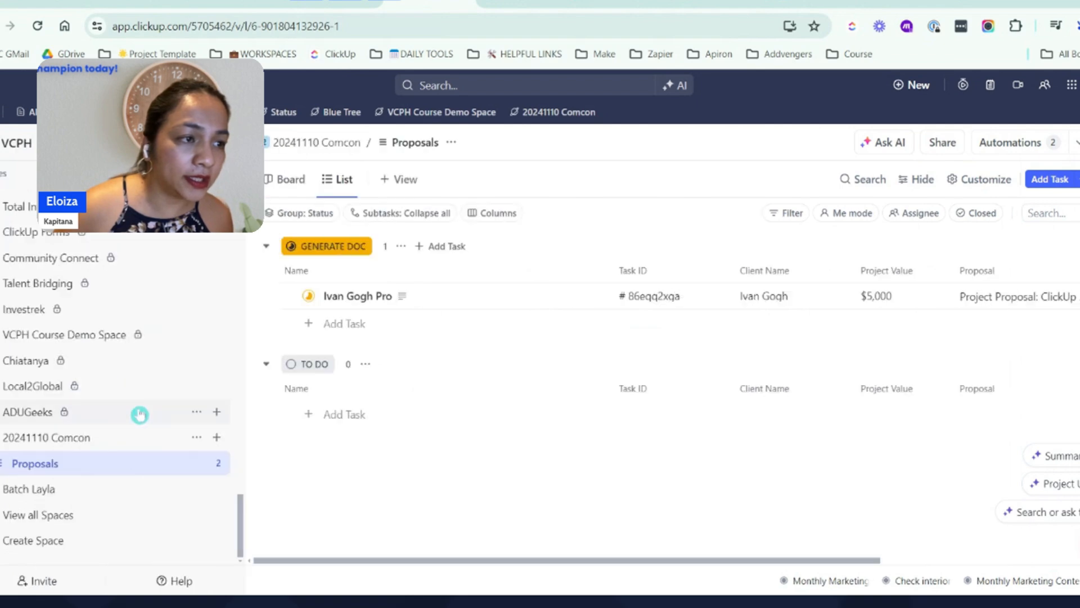
{"action": "left_click", "coordinate": [216, 463]}
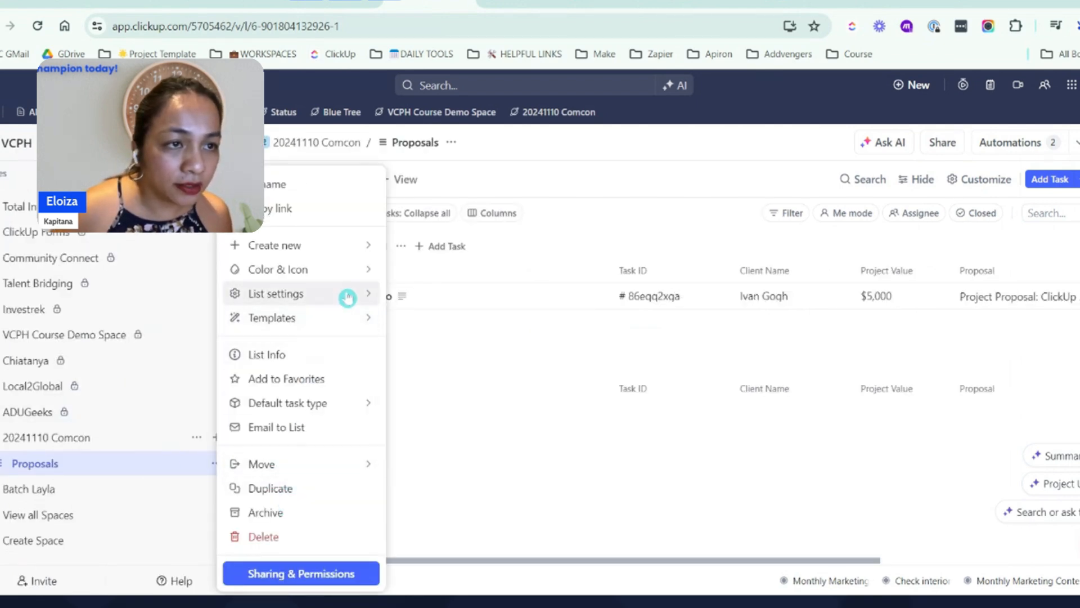
{"action": "mouse_move", "coordinate": [345, 294]}
{"action": "left_click", "coordinate": [471, 353]}
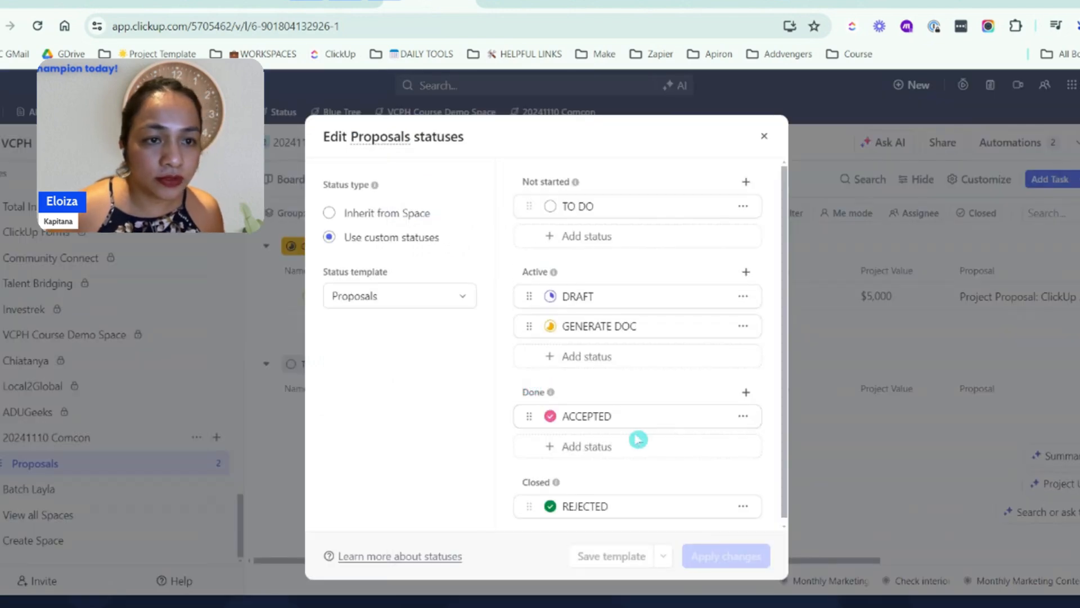
{"action": "left_click", "coordinate": [647, 351]}
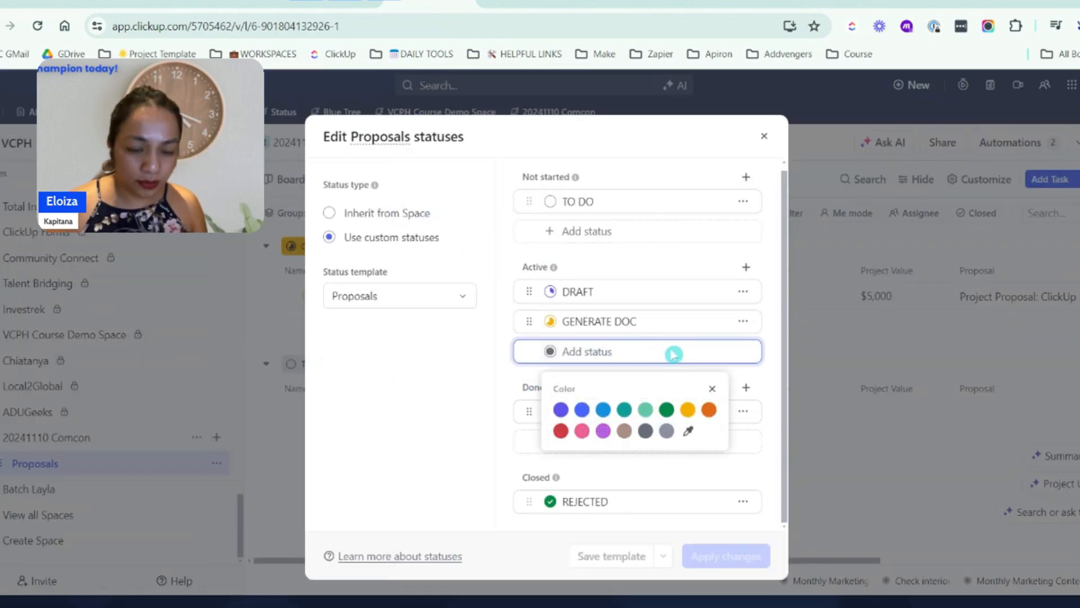
{"action": "type", "text": "PROPOSAL SENT"}
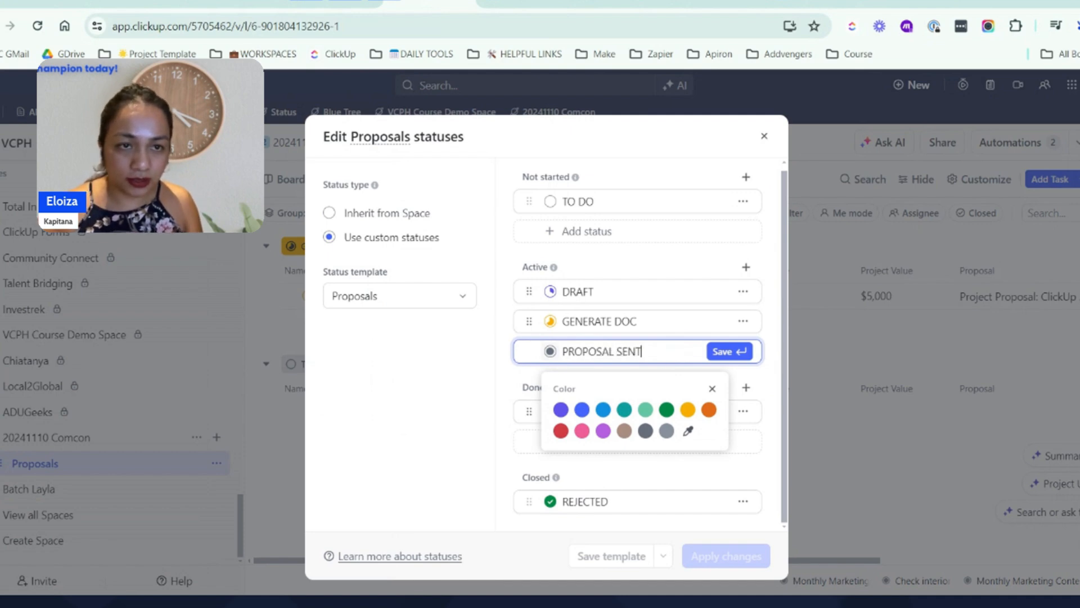
{"action": "left_click", "coordinate": [709, 410]}
{"action": "key", "text": "Return"}
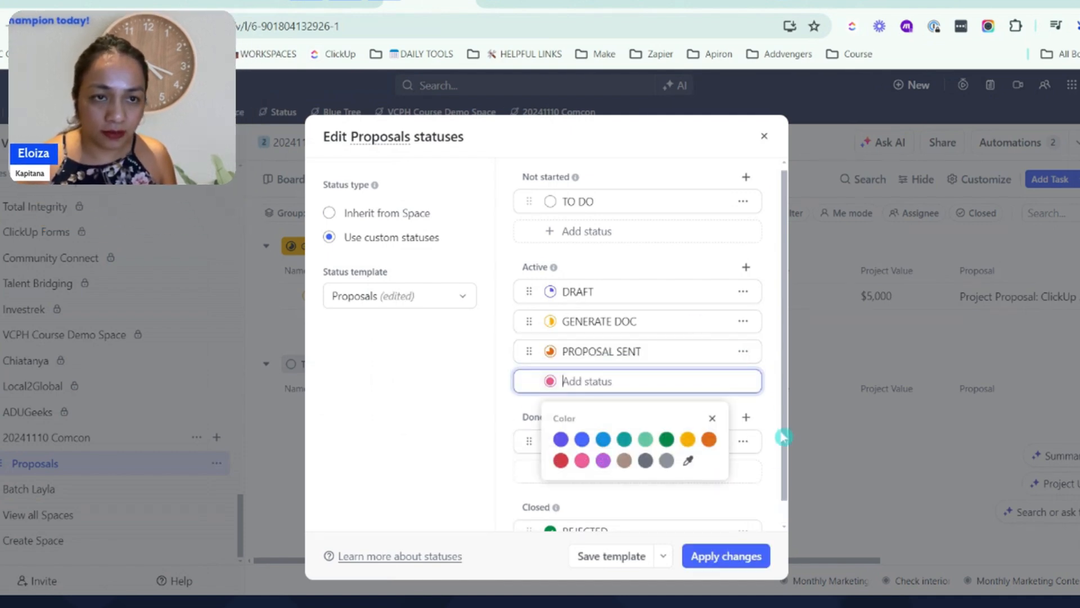
{"action": "left_click", "coordinate": [726, 556]}
{"action": "left_click", "coordinate": [727, 556]}
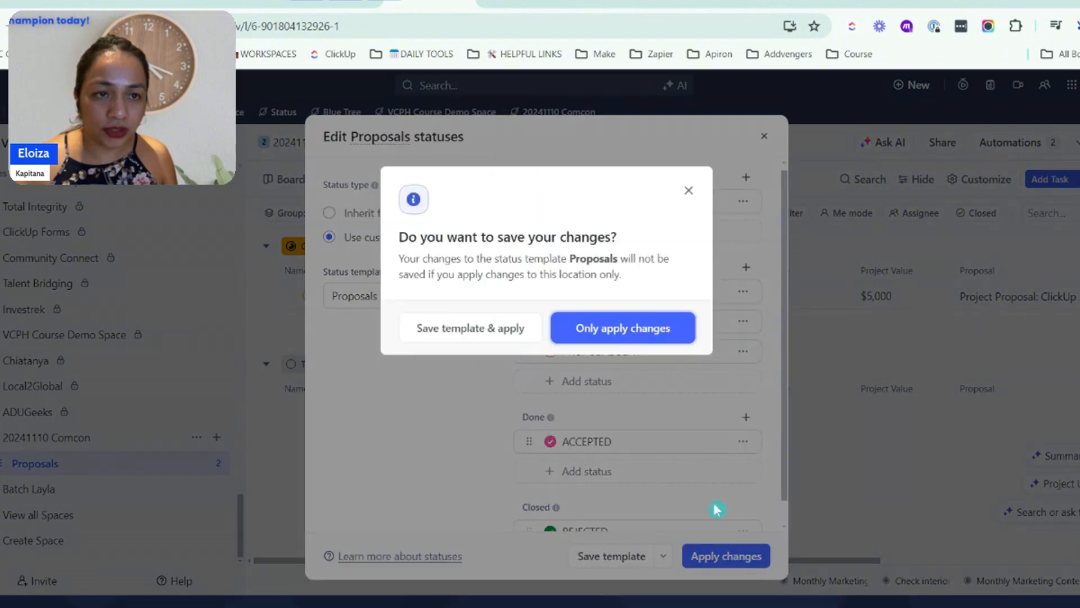
{"action": "left_click", "coordinate": [483, 336]}
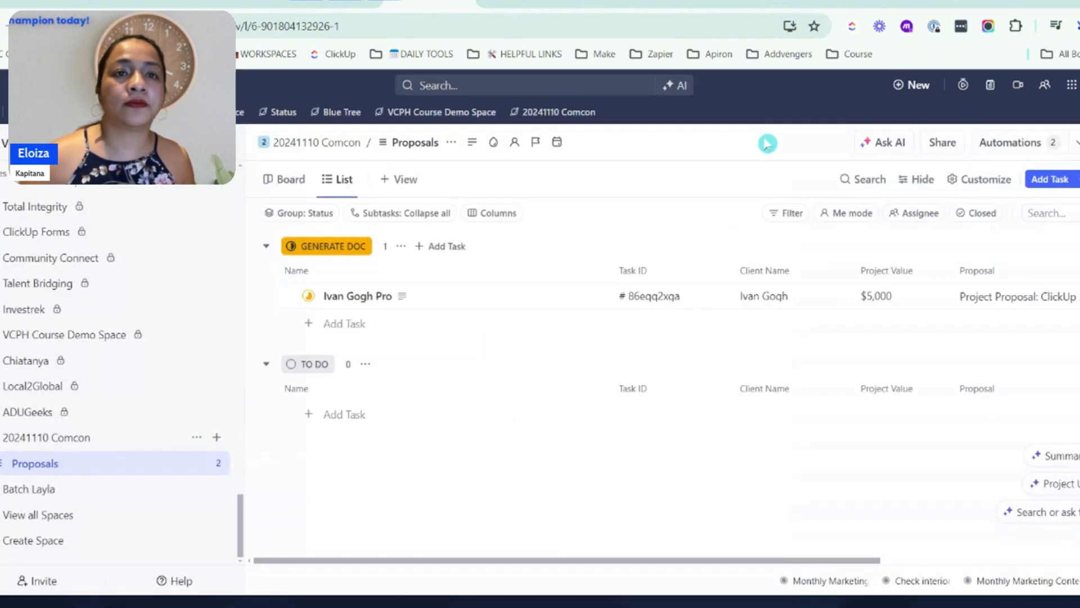
Find the Email automation templates for the Proposals list, choose "When Task Created then Send email", and start connecting a Google account
{"action": "left_click", "coordinate": [1011, 143]}
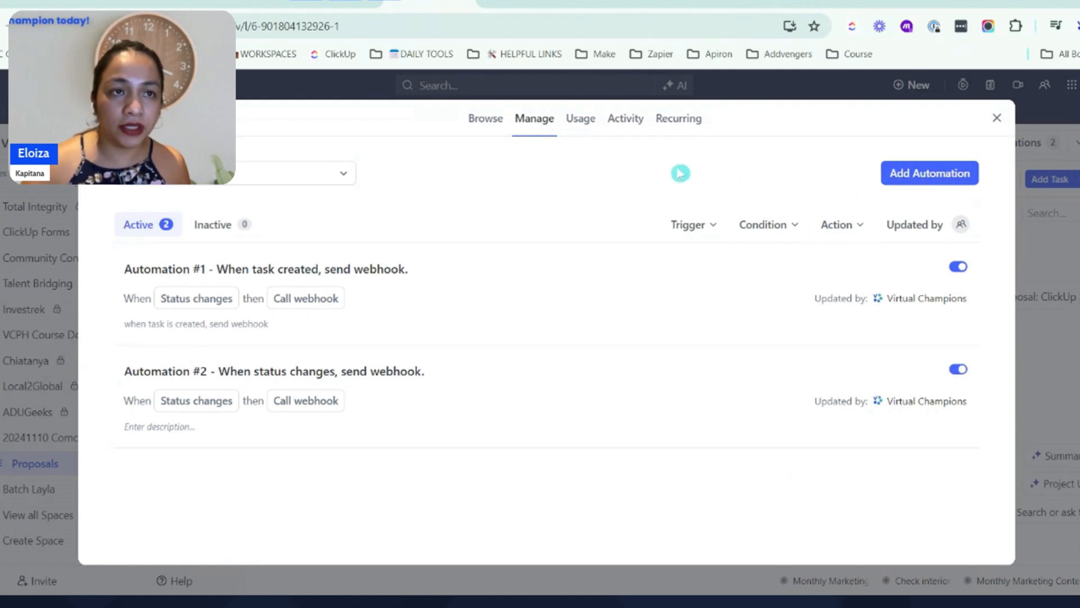
{"action": "left_click", "coordinate": [486, 125]}
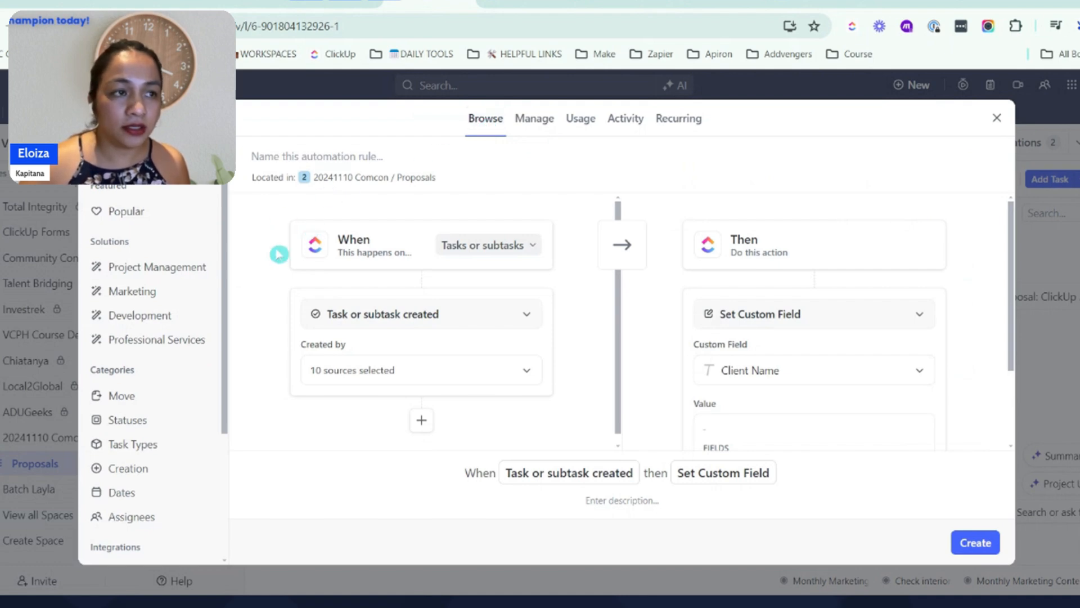
{"action": "scroll", "coordinate": [163, 312], "scroll_direction": "down", "scroll_amount": 3}
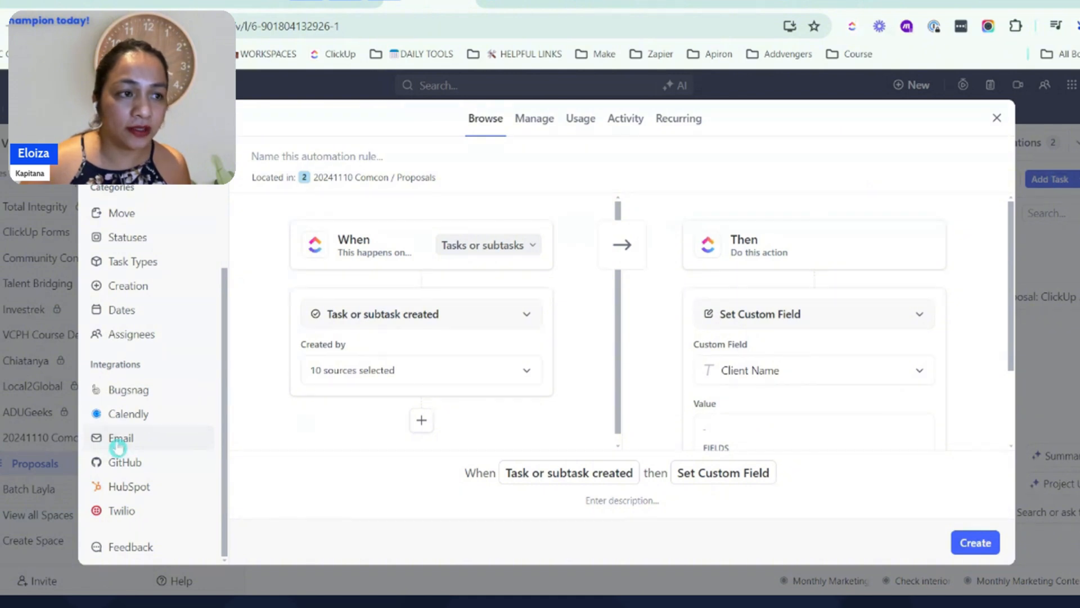
{"action": "left_click", "coordinate": [204, 425]}
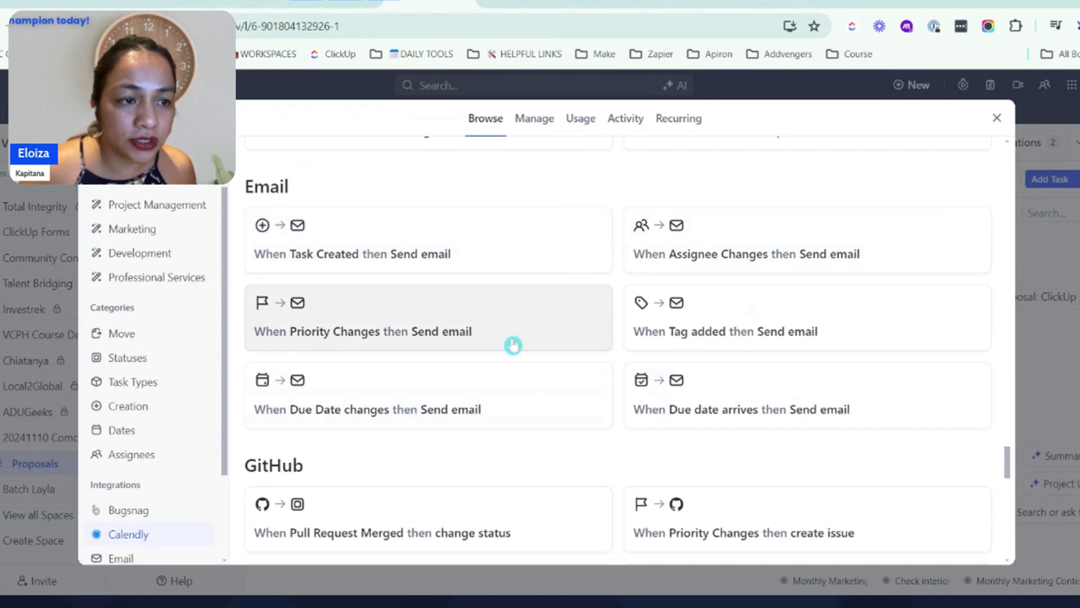
{"action": "scroll", "coordinate": [526, 343], "scroll_direction": "up", "scroll_amount": 5}
{"action": "scroll", "coordinate": [533, 340], "scroll_direction": "down", "scroll_amount": 5}
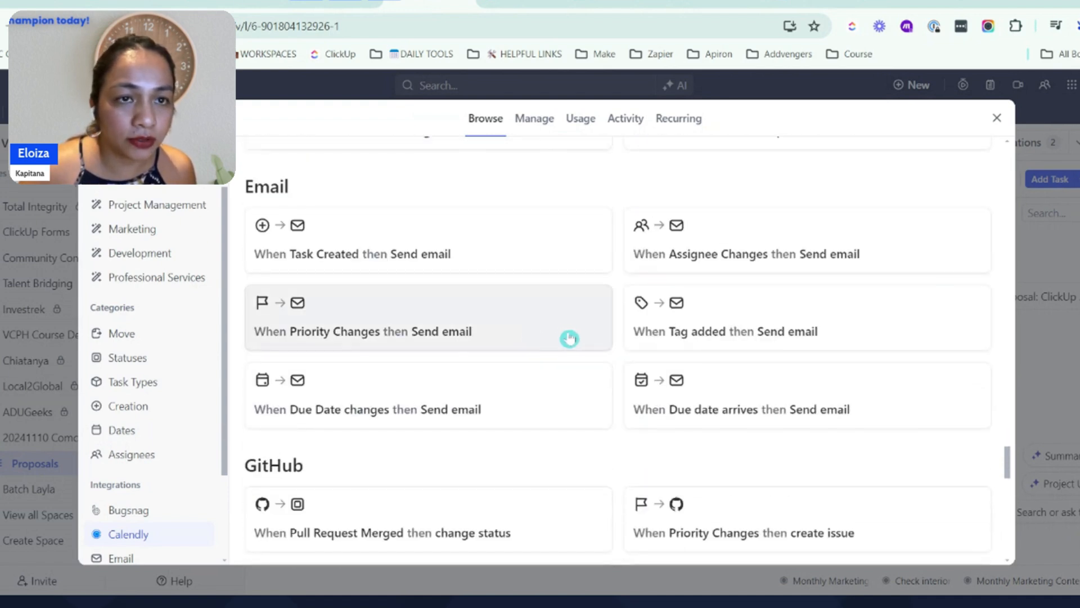
{"action": "left_click", "coordinate": [438, 254]}
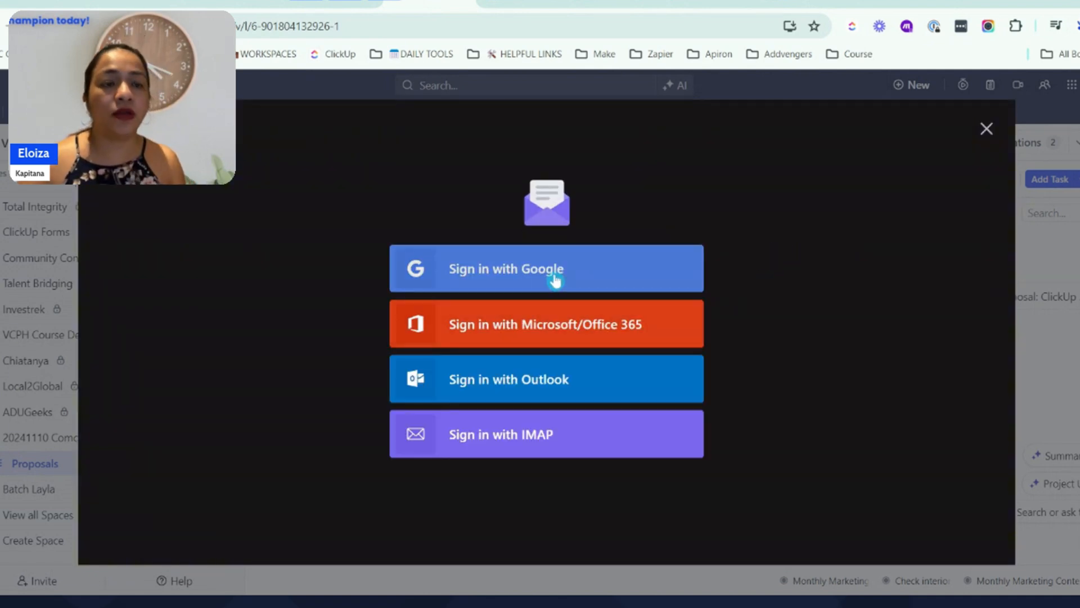
{"action": "left_click", "coordinate": [555, 280]}
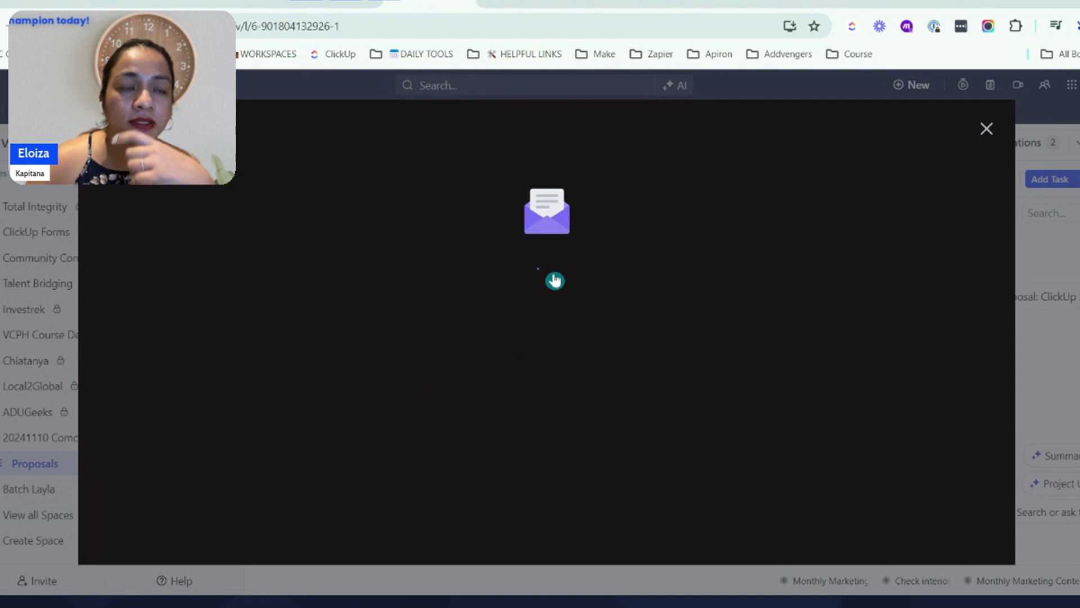
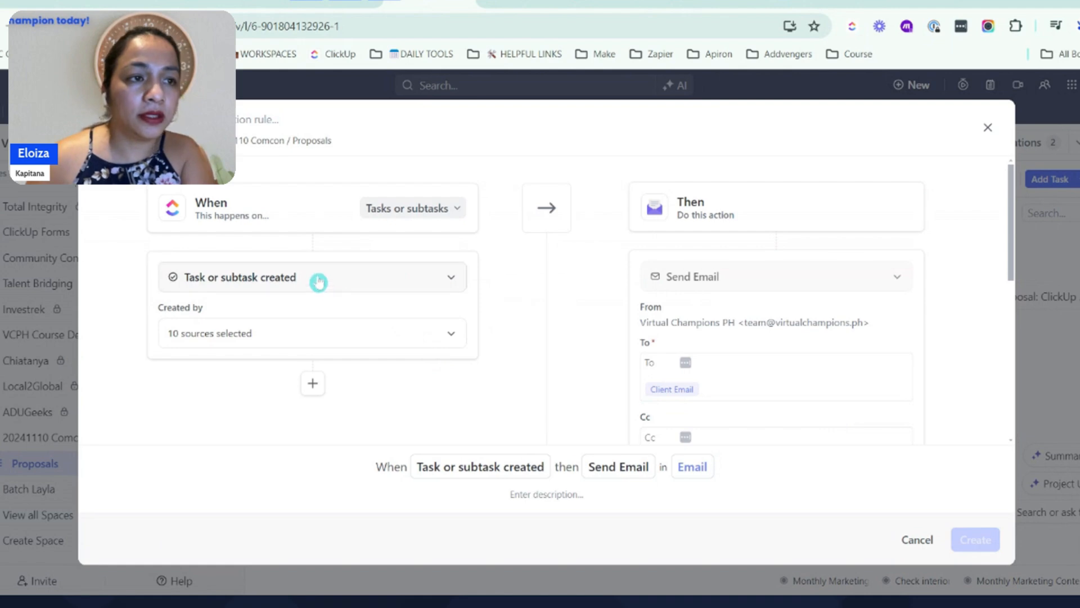
Set the automation's trigger to Status changes, from Any Status to PROPOSAL SENT
{"action": "left_click", "coordinate": [319, 282]}
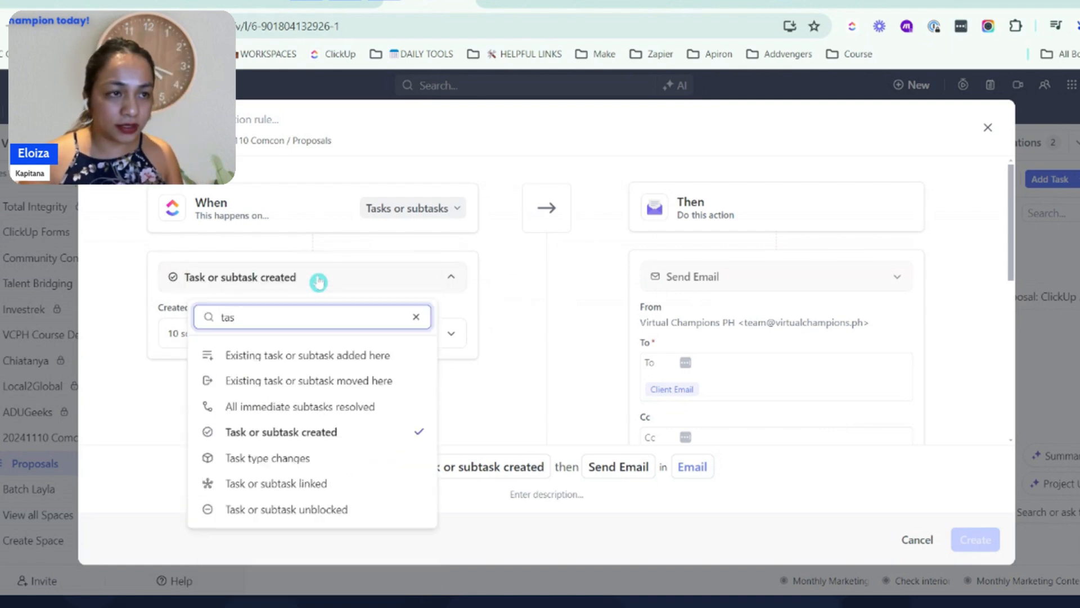
{"action": "type", "text": "st"}
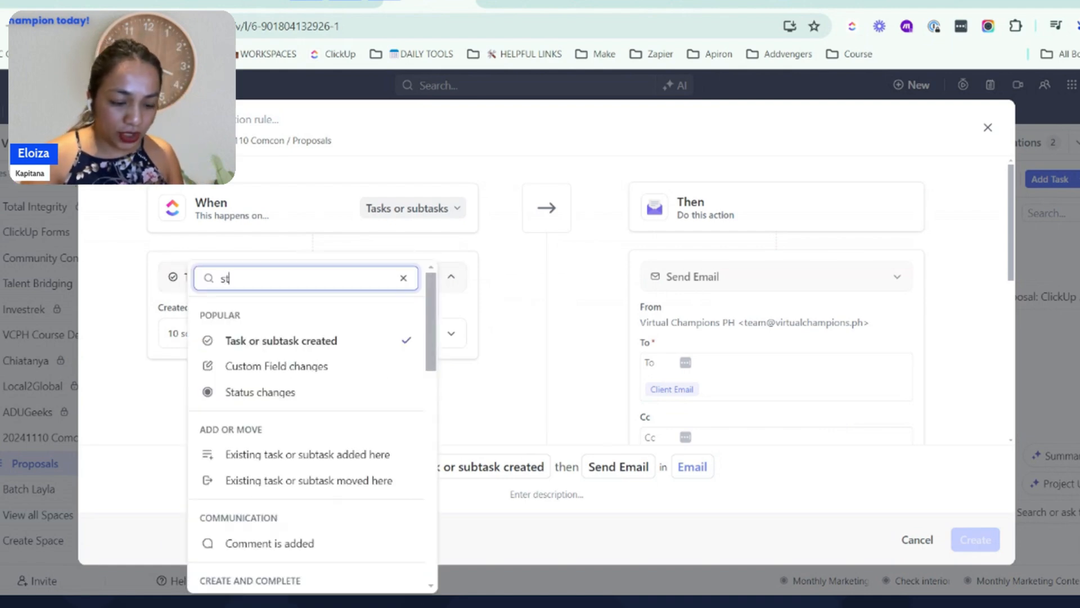
{"action": "type", "text": "atus"}
{"action": "left_click", "coordinate": [268, 354]}
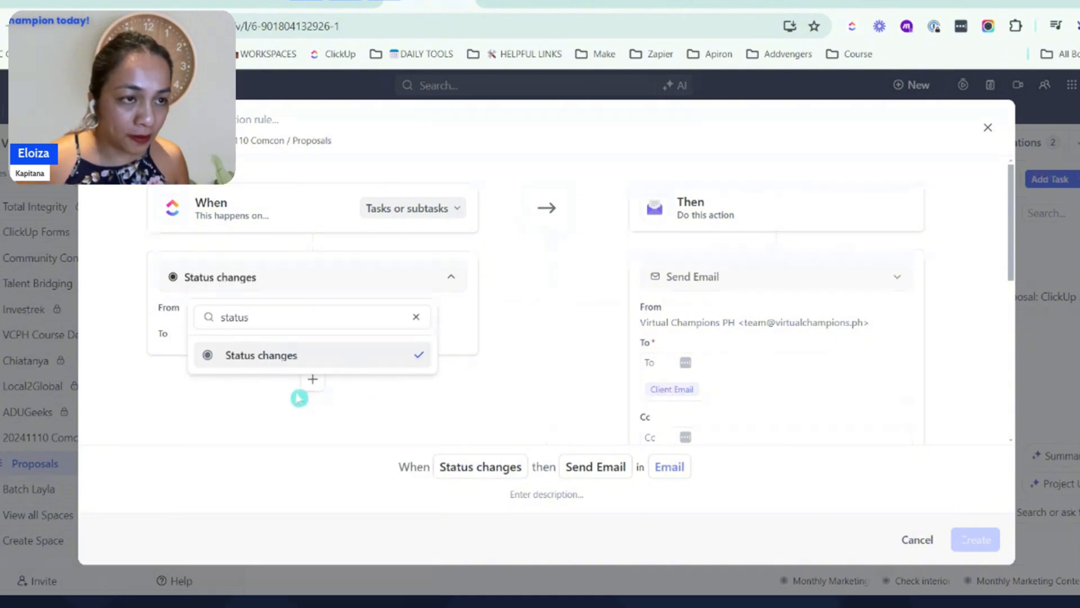
{"action": "left_click", "coordinate": [263, 378]}
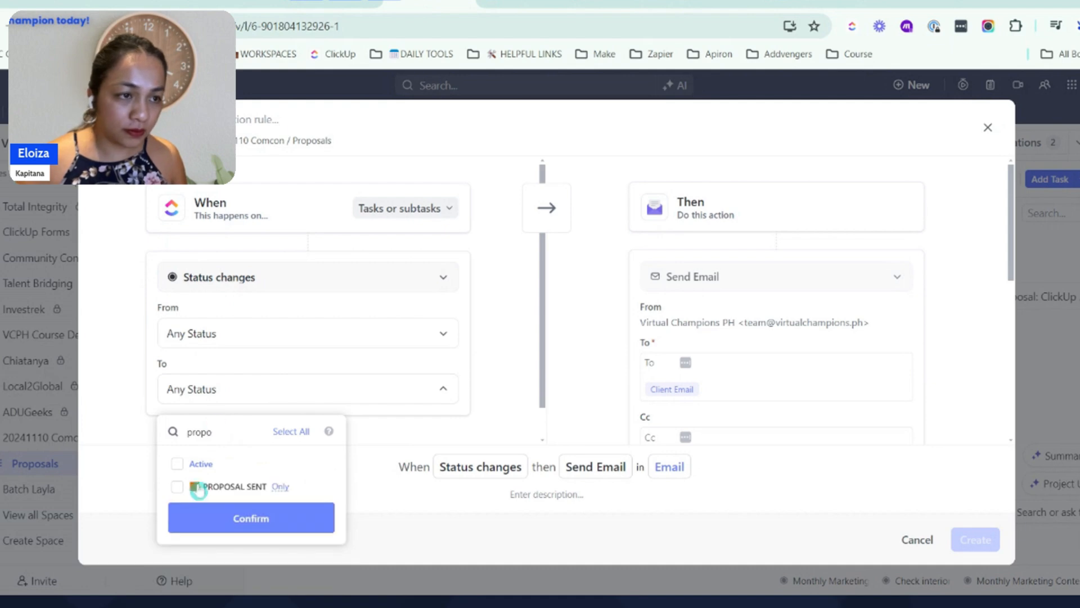
{"action": "left_click", "coordinate": [185, 485]}
{"action": "left_click", "coordinate": [212, 514]}
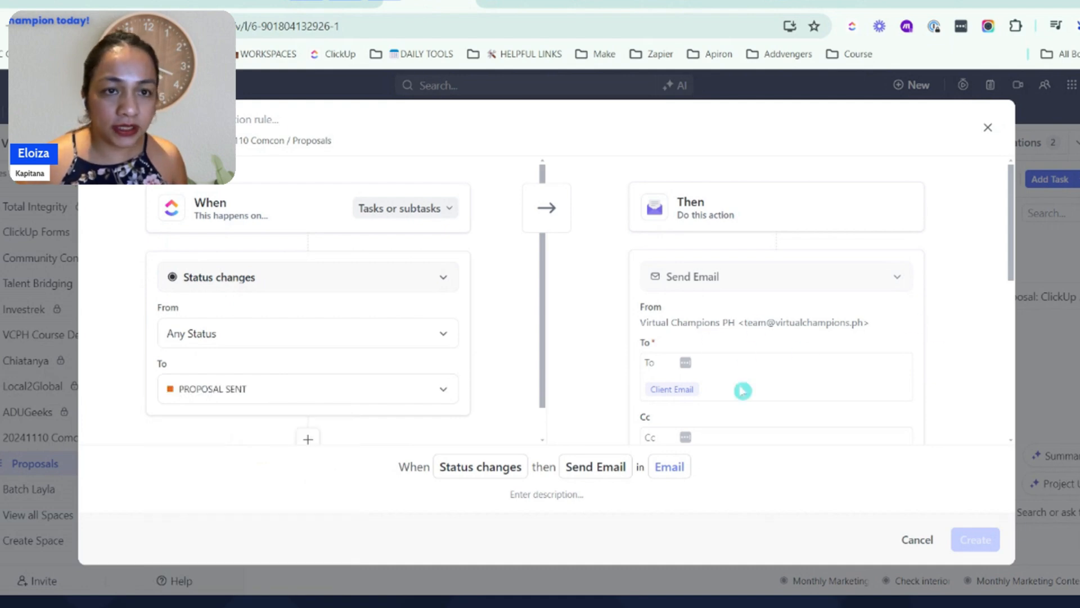
Address the automated email to the Client Email field and enter the team member's email address as Bcc
{"action": "left_click", "coordinate": [673, 395]}
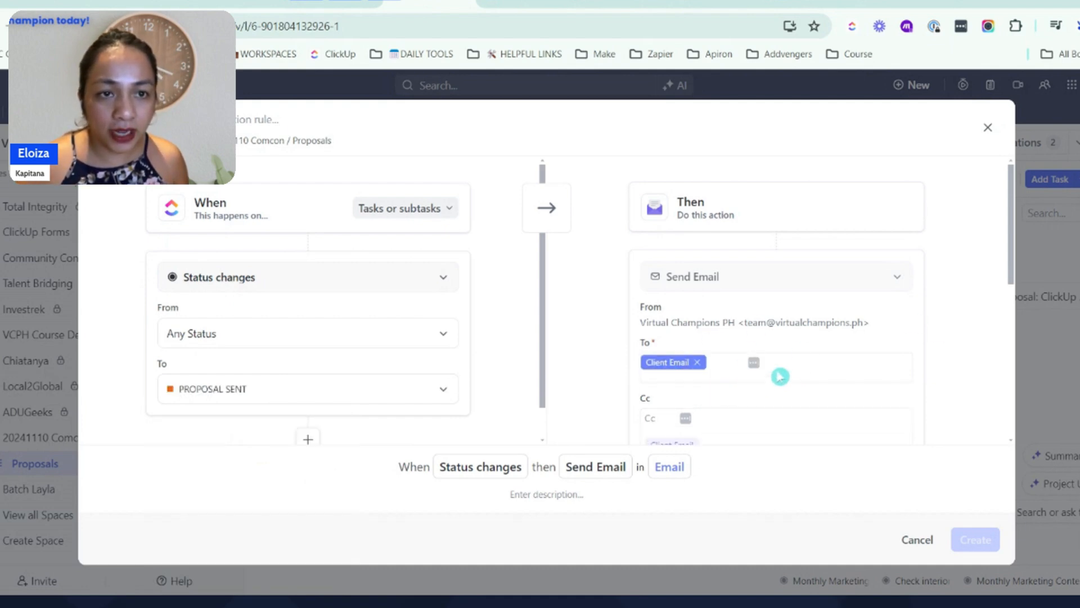
{"action": "scroll", "coordinate": [782, 311], "scroll_direction": "down", "scroll_amount": 5}
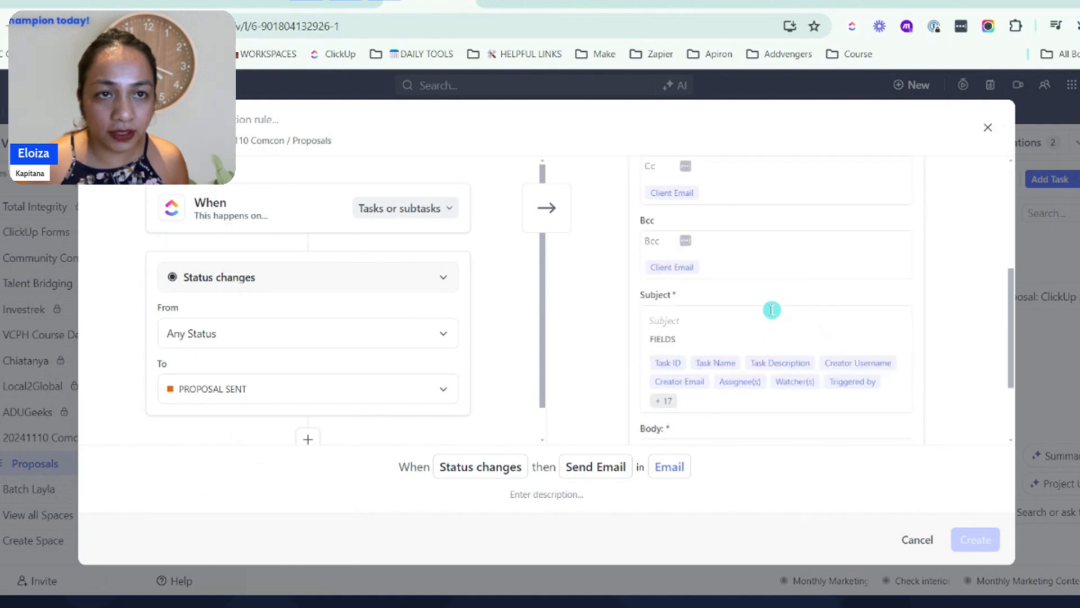
{"action": "scroll", "coordinate": [774, 312], "scroll_direction": "up", "scroll_amount": 5}
{"action": "scroll", "coordinate": [726, 366], "scroll_direction": "down", "scroll_amount": 5}
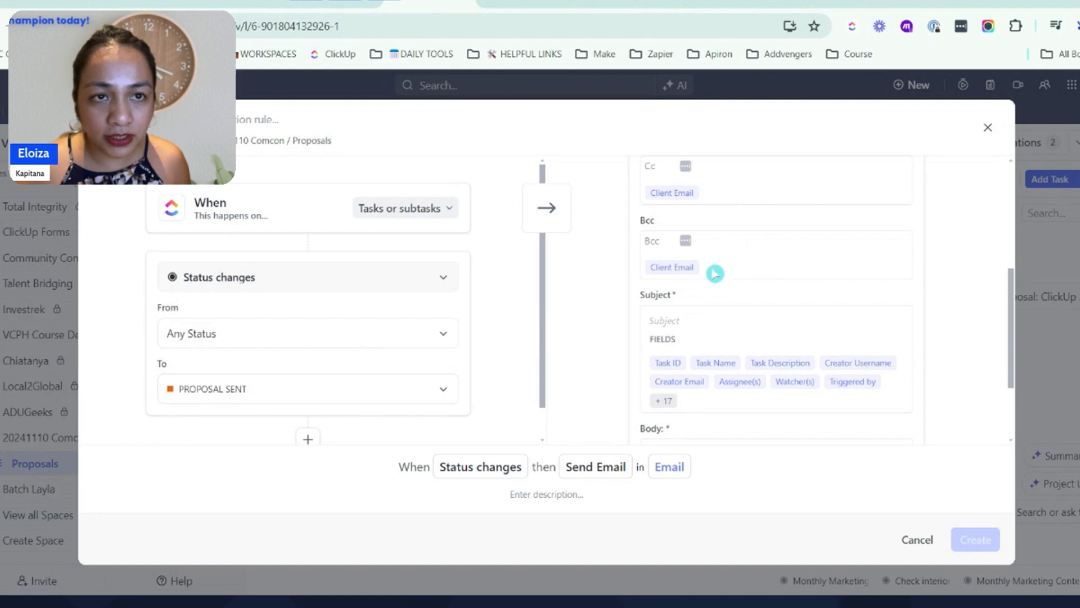
{"action": "left_click", "coordinate": [704, 253]}
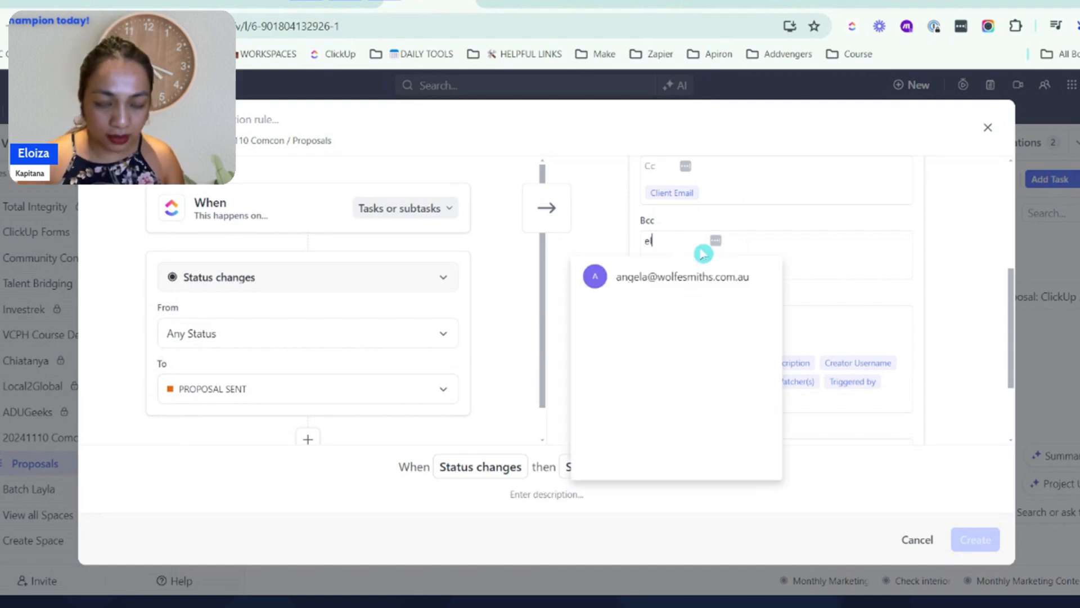
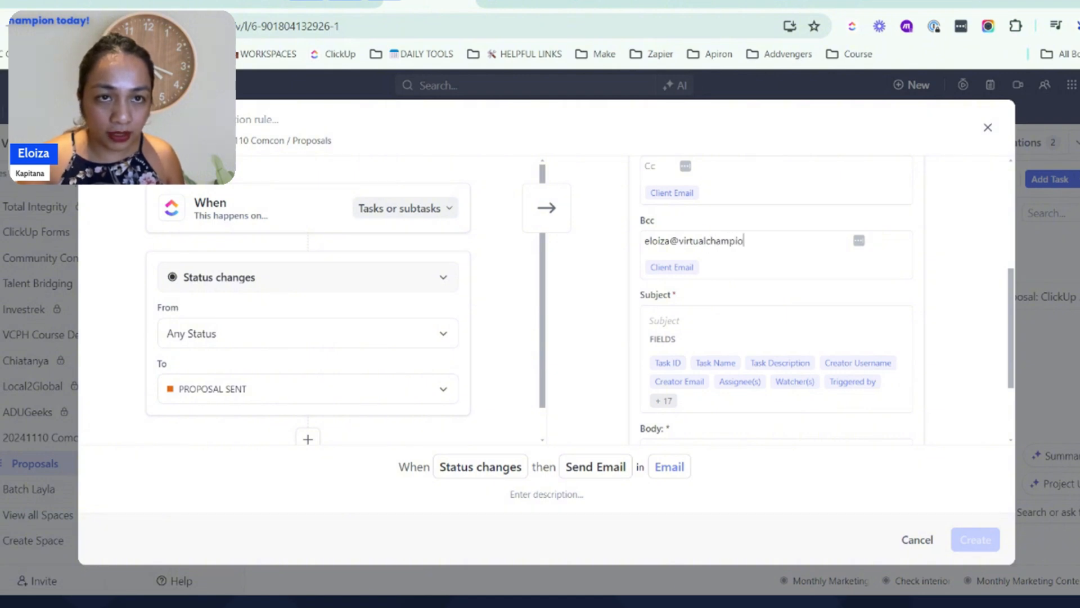
Set the email subject to "Proposal for" followed by the Task Name field
{"action": "left_click", "coordinate": [692, 315]}
{"action": "type", "text": "Proposal for"}
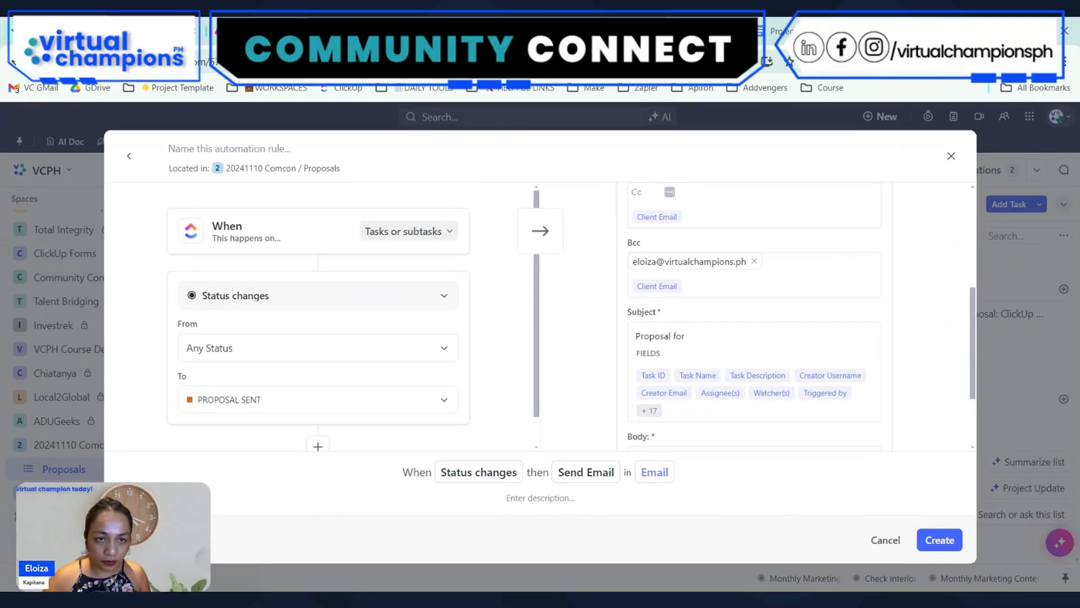
{"action": "left_click", "coordinate": [713, 376]}
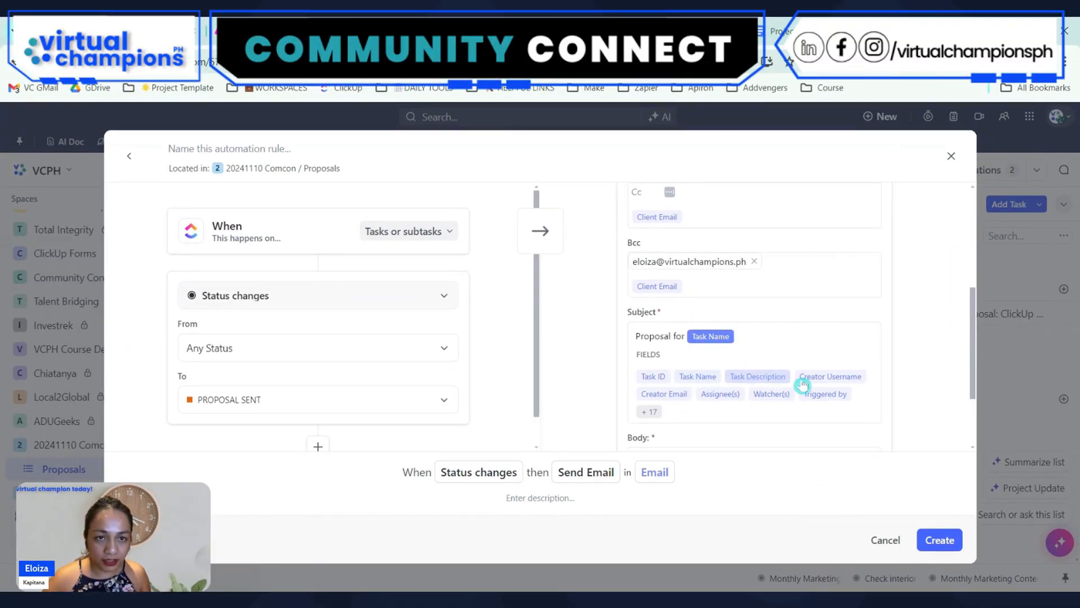
Write "We are pleased to send our proposal" in the email body and insert the Proposal Link field on the line below
{"action": "scroll", "coordinate": [836, 342], "scroll_direction": "down", "scroll_amount": 2}
{"action": "left_click", "coordinate": [683, 369]}
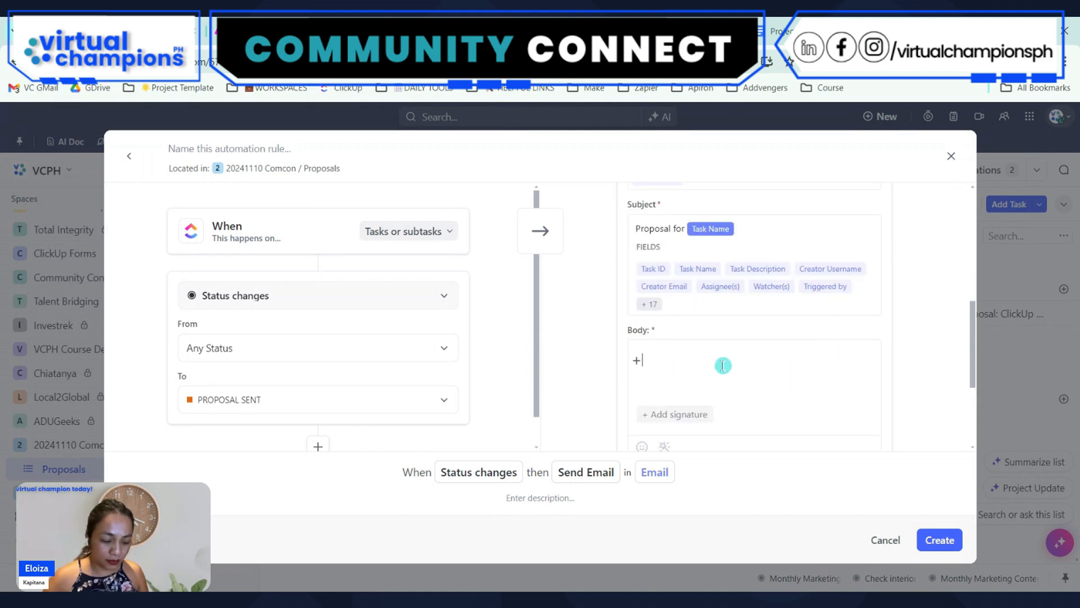
{"action": "type", "text": "We are ple"}
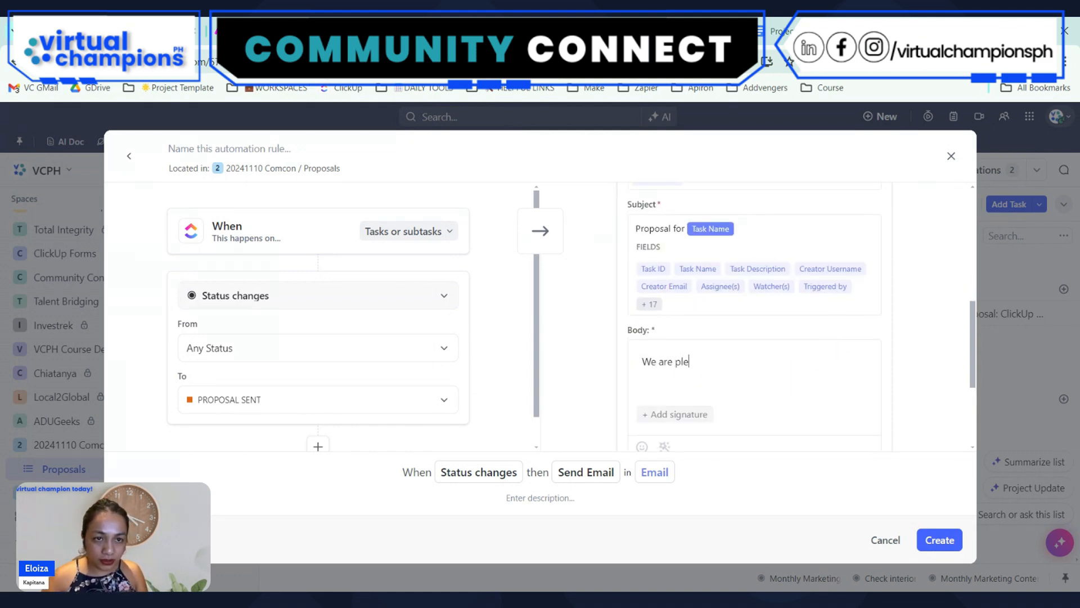
{"action": "type", "text": "ased to "}
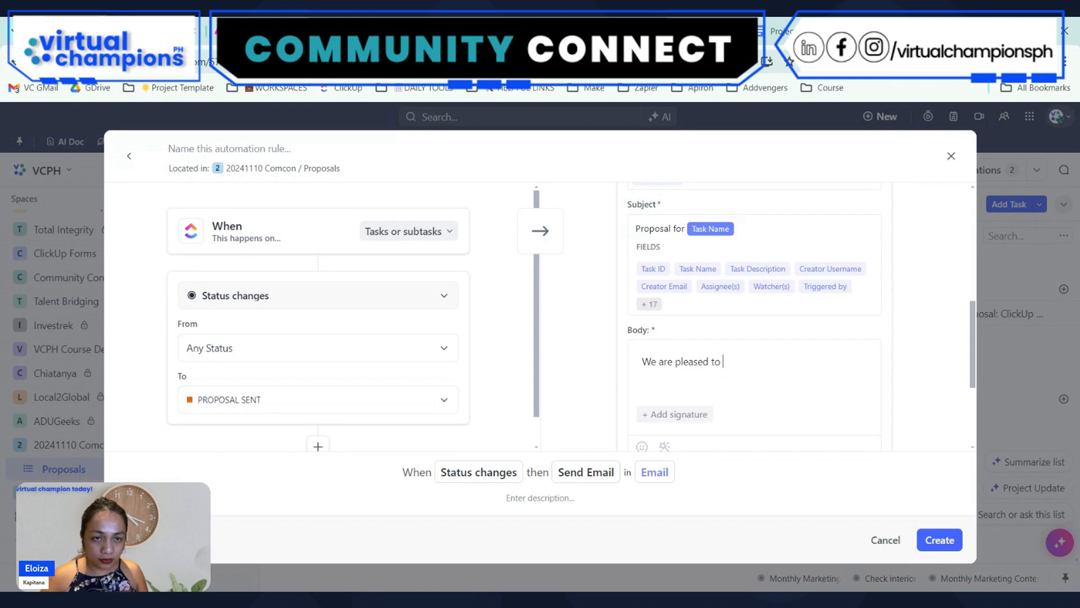
{"action": "type", "text": "send o"}
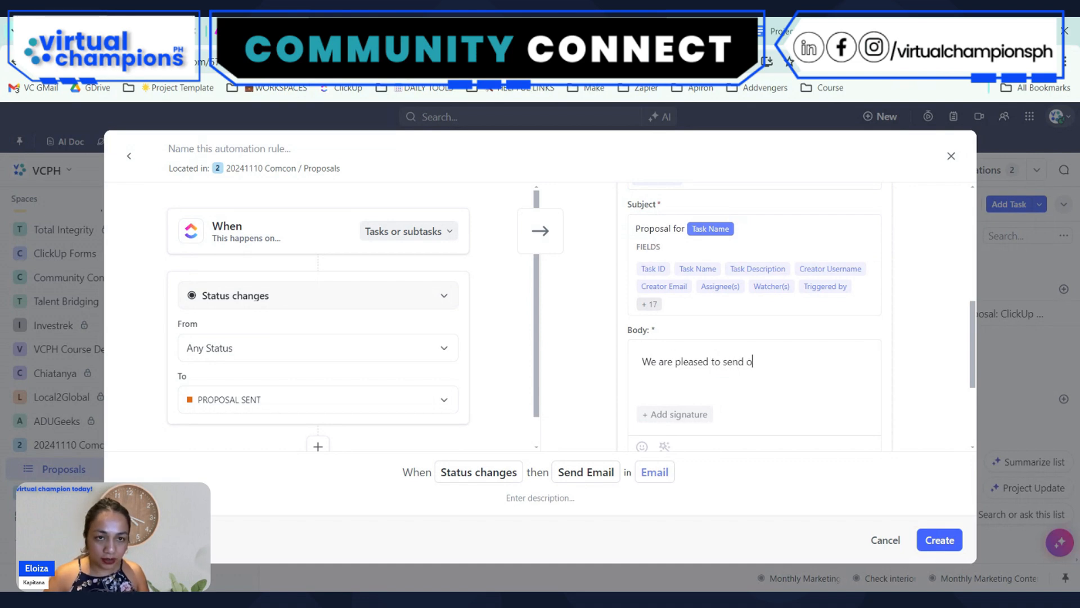
{"action": "type", "text": "ur proposal"}
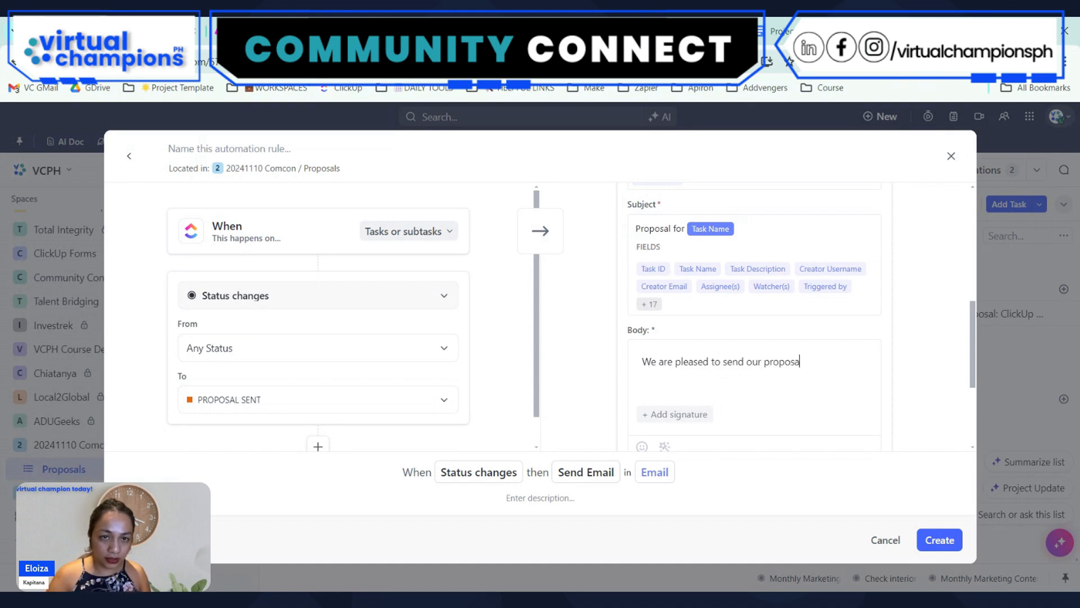
{"action": "key", "text": "Return"}
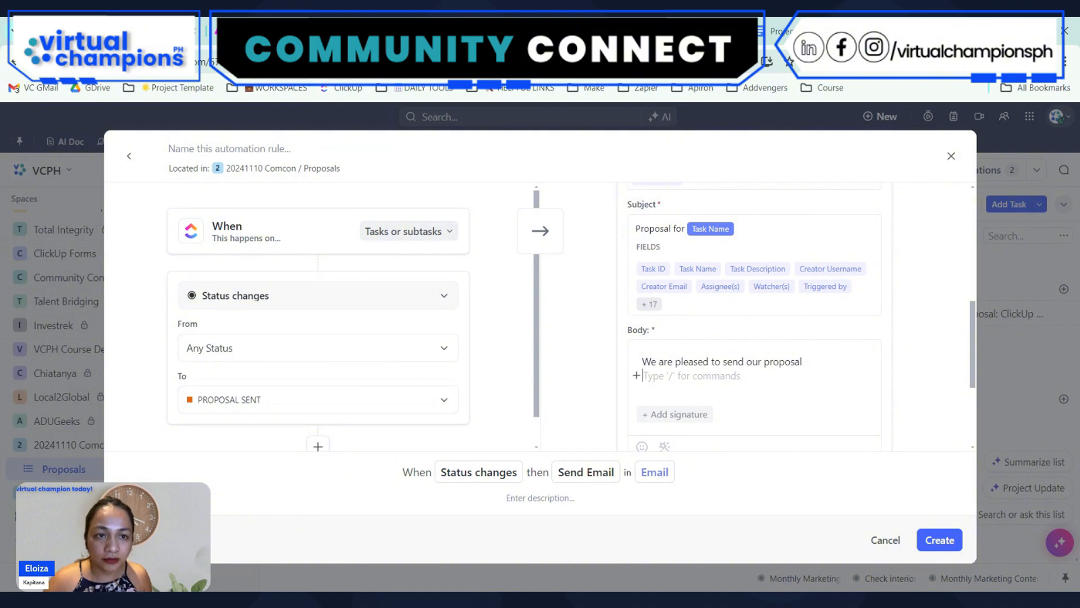
{"action": "scroll", "coordinate": [805, 343], "scroll_direction": "down", "scroll_amount": 3}
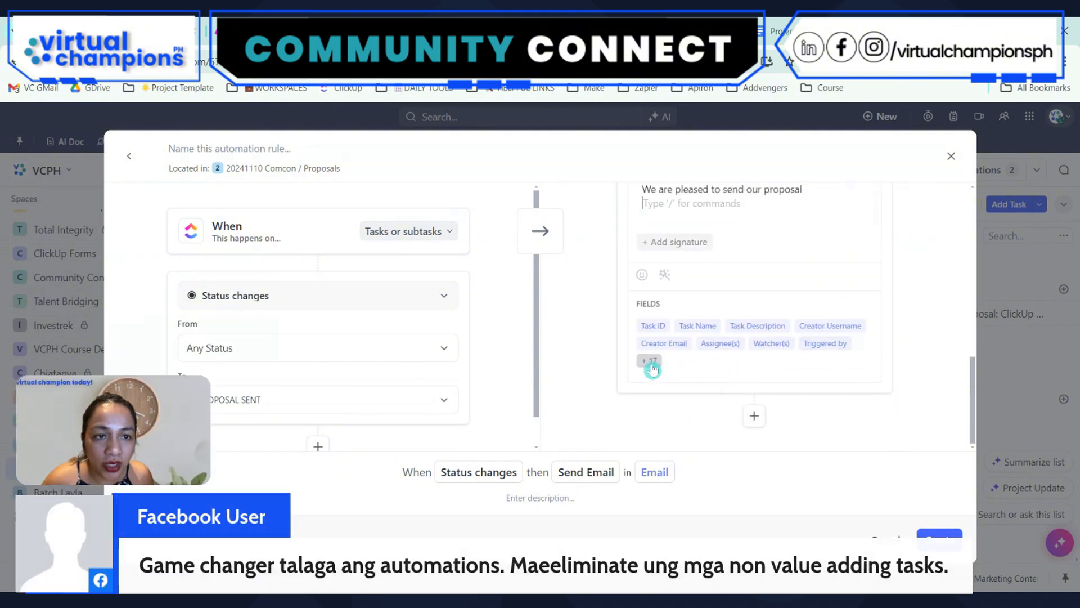
{"action": "left_click", "coordinate": [653, 362]}
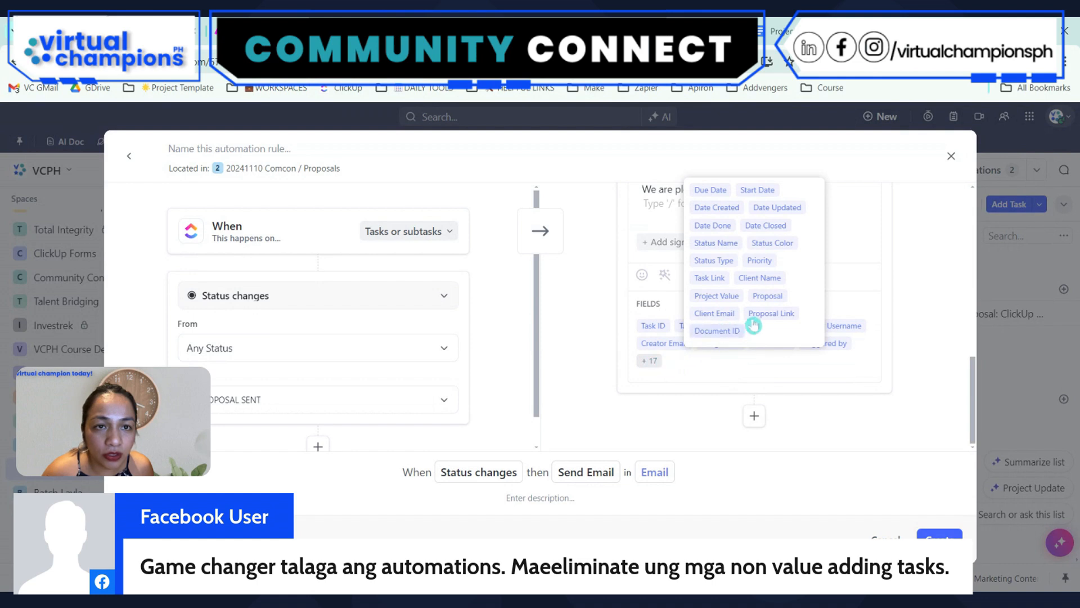
{"action": "left_click", "coordinate": [768, 314]}
Extend the body's first line with ". You may access using the link below:", create the automation and close the Automations window
{"action": "scroll", "coordinate": [799, 312], "scroll_direction": "up", "scroll_amount": 4}
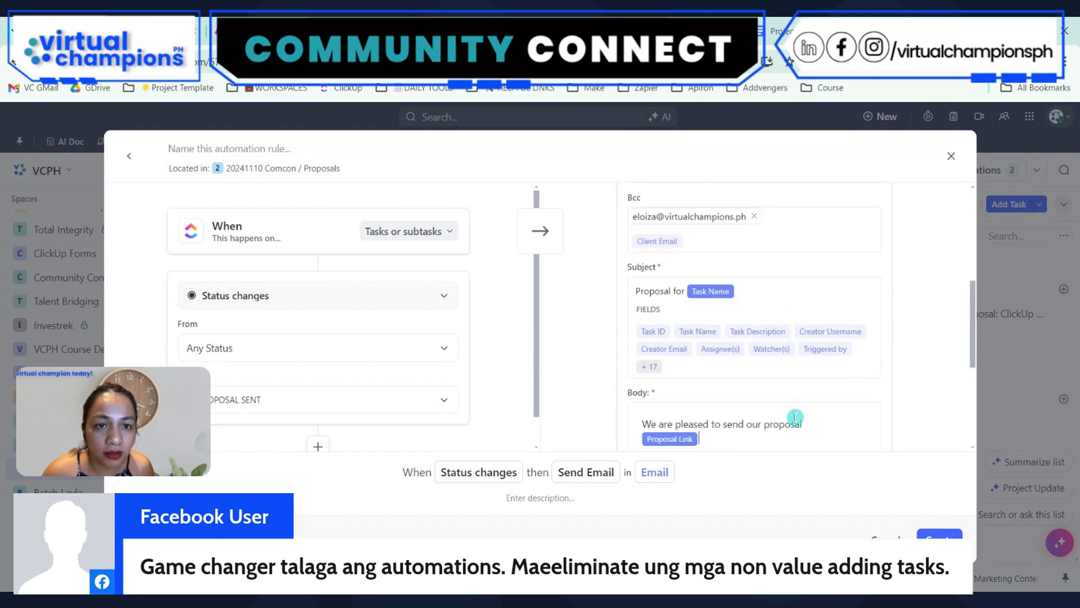
{"action": "left_click", "coordinate": [872, 421]}
{"action": "type", "text": ". "}
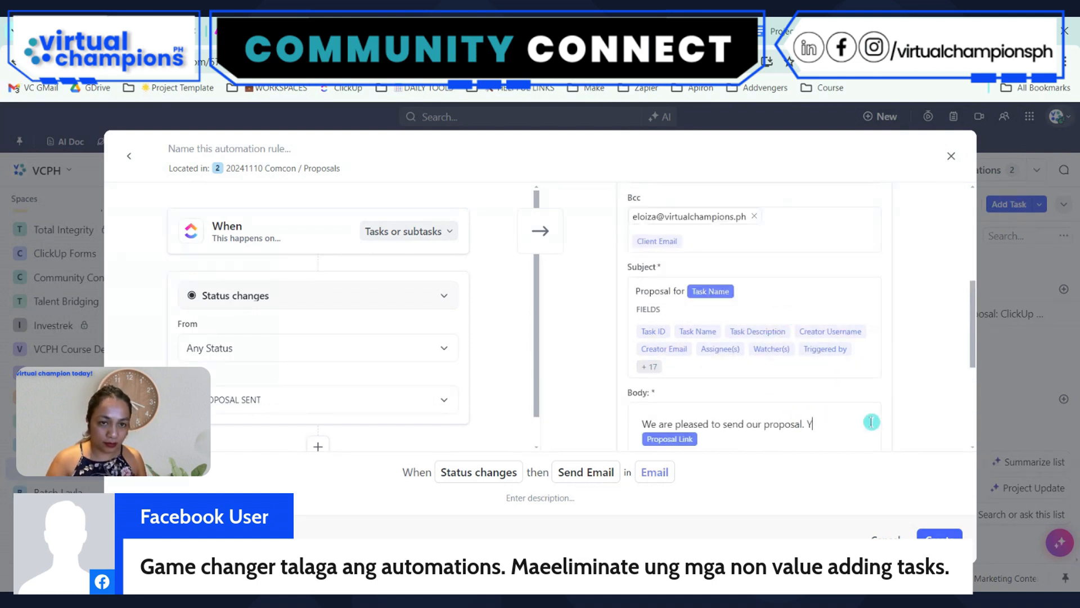
{"action": "type", "text": "You may a"}
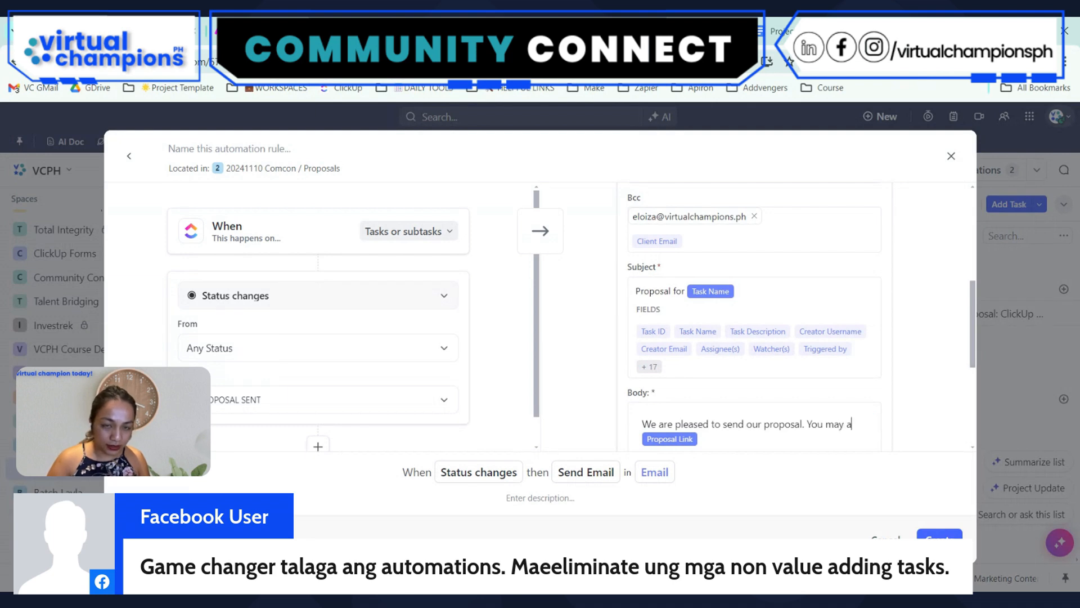
{"action": "type", "text": "ccess using th3e"}
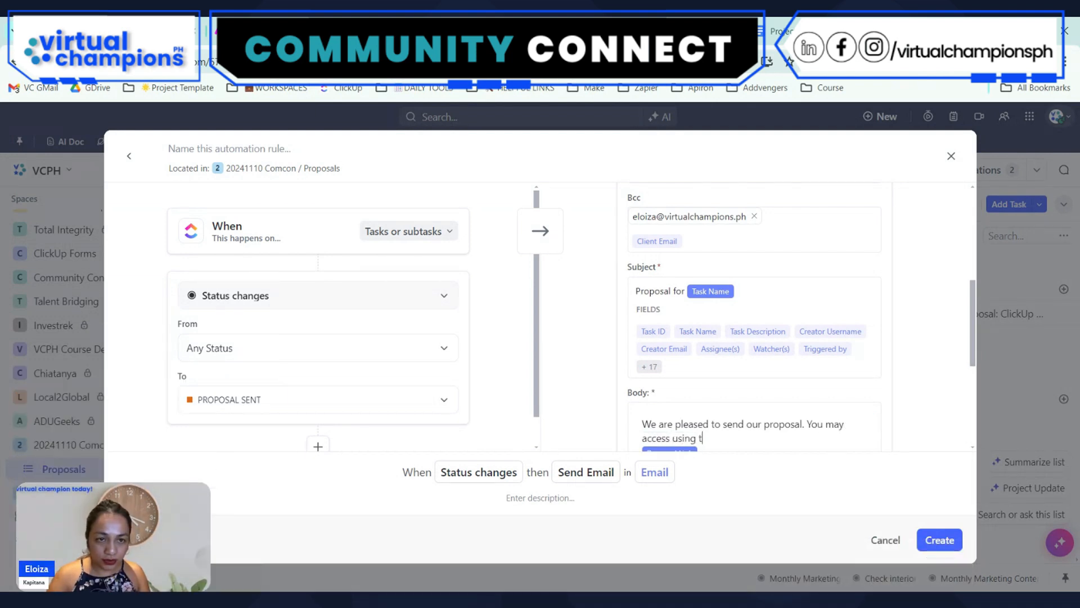
{"action": "key", "text": "BackSpace"}
{"action": "key", "text": "BackSpace"}
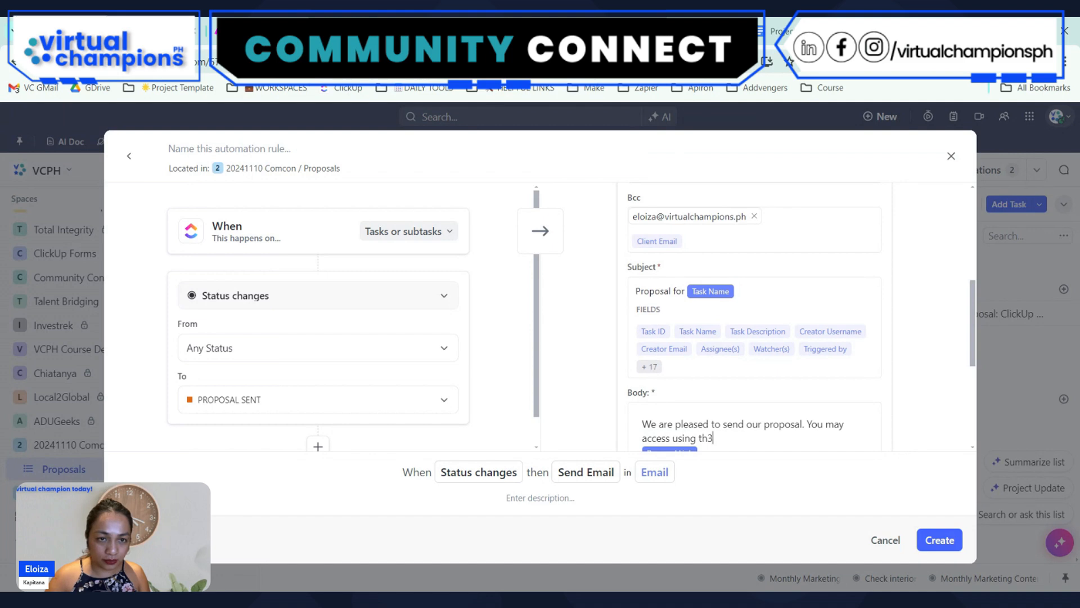
{"action": "type", "text": "e link below:"}
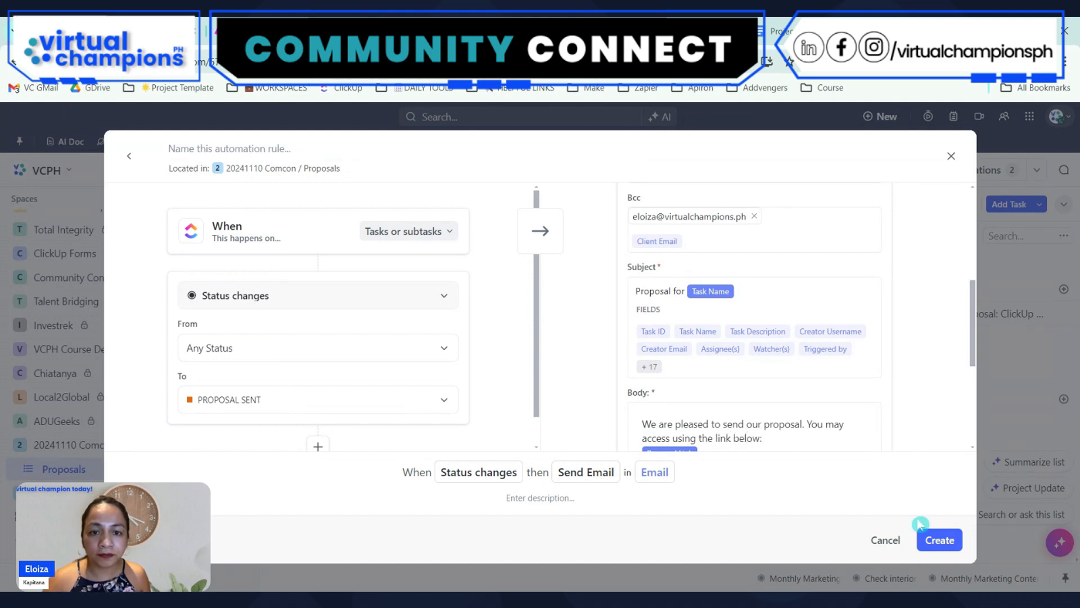
{"action": "left_click", "coordinate": [932, 539]}
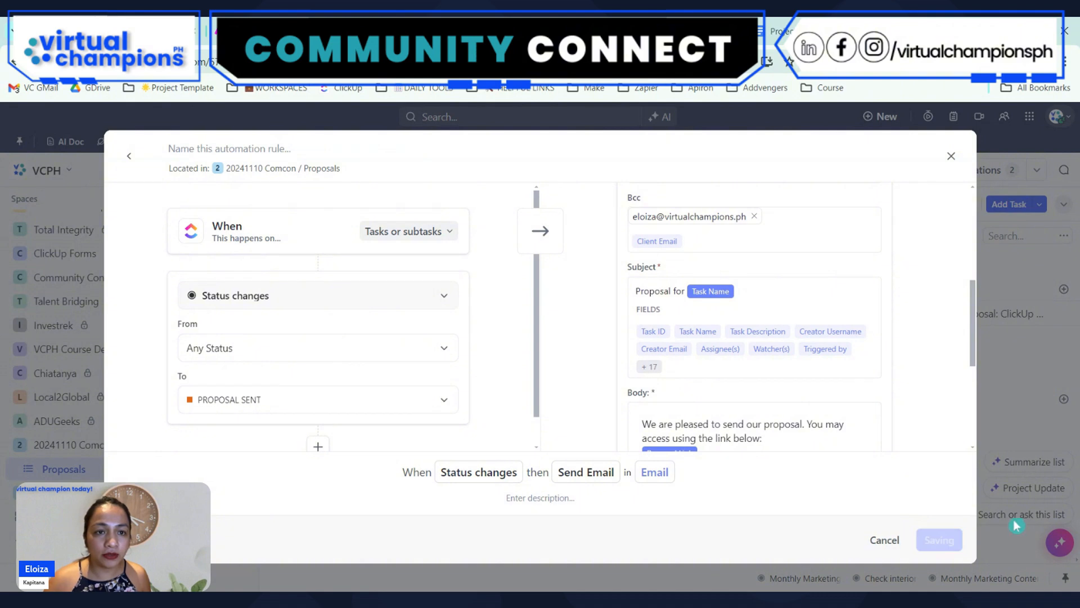
{"action": "left_click", "coordinate": [960, 147]}
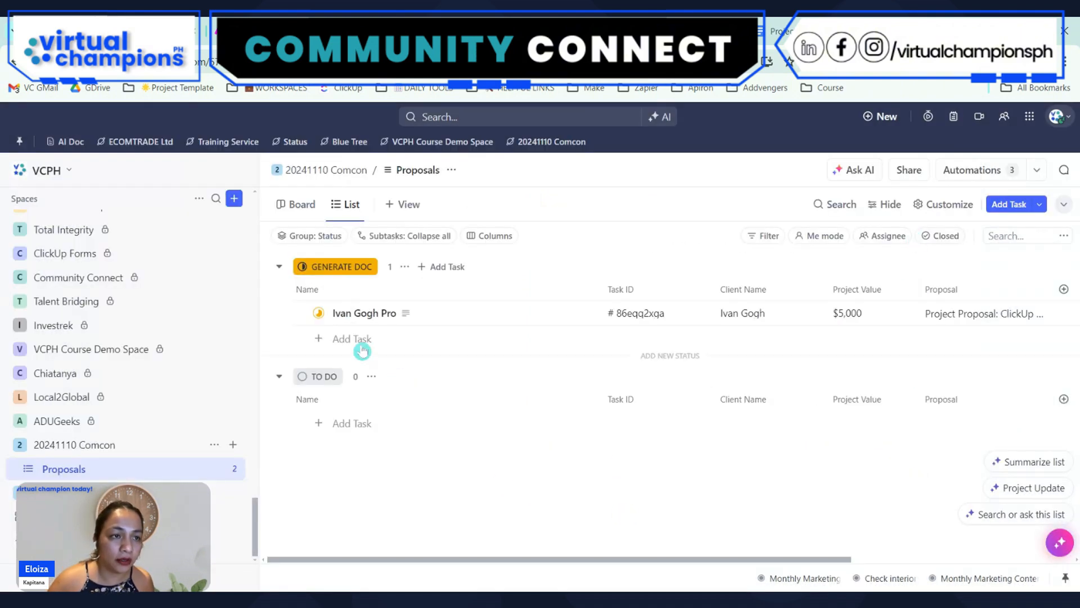
Change the status of the task under GENERATE DOC to PROPOSAL SENT and check the email logged in its activity
{"action": "left_click", "coordinate": [318, 312]}
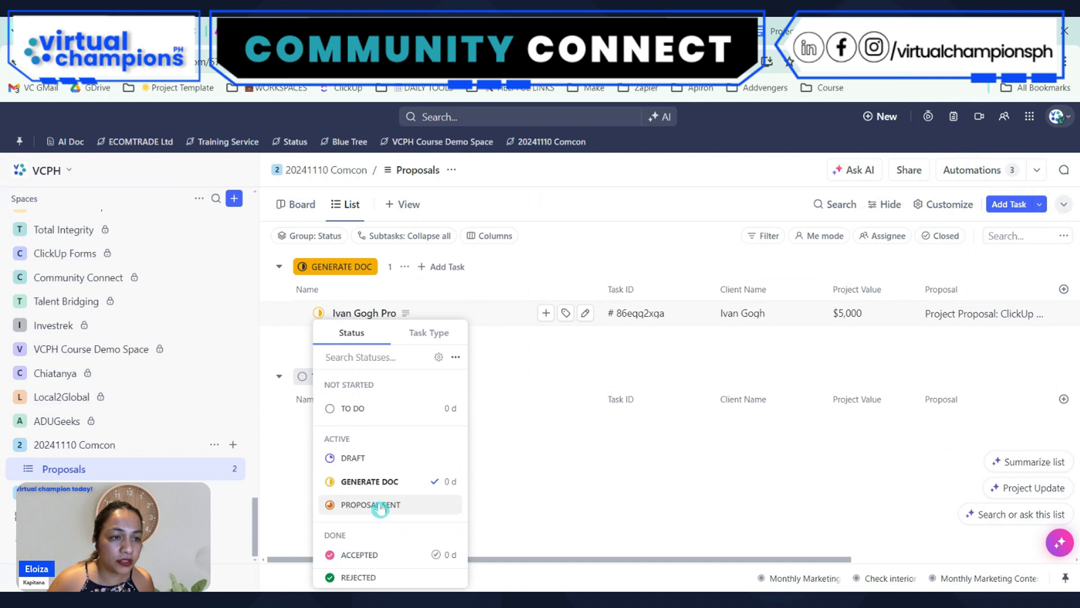
{"action": "left_click", "coordinate": [379, 504]}
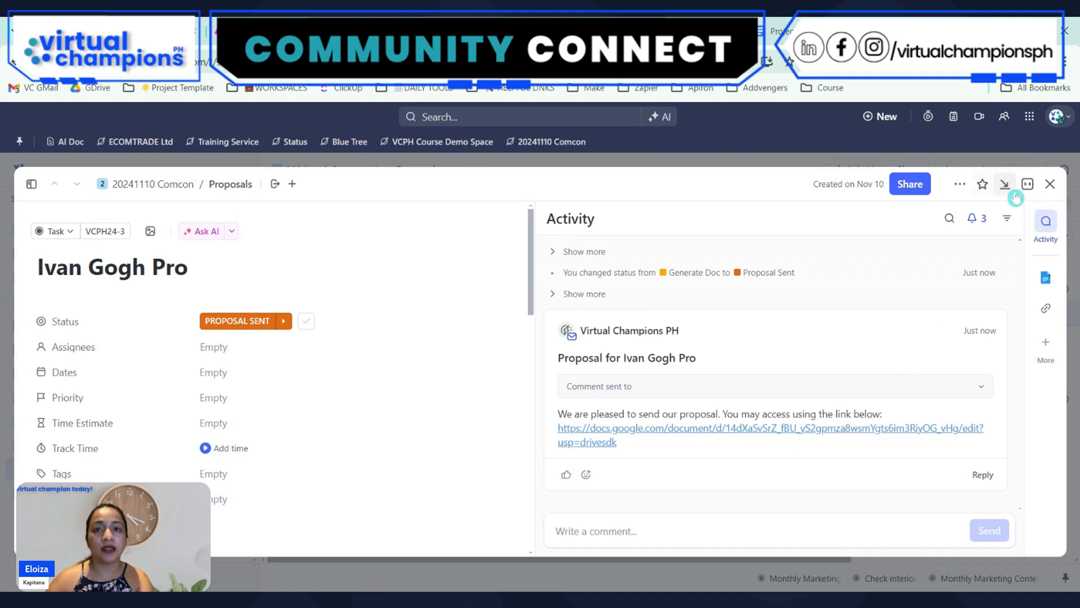
{"action": "left_click", "coordinate": [1051, 185]}
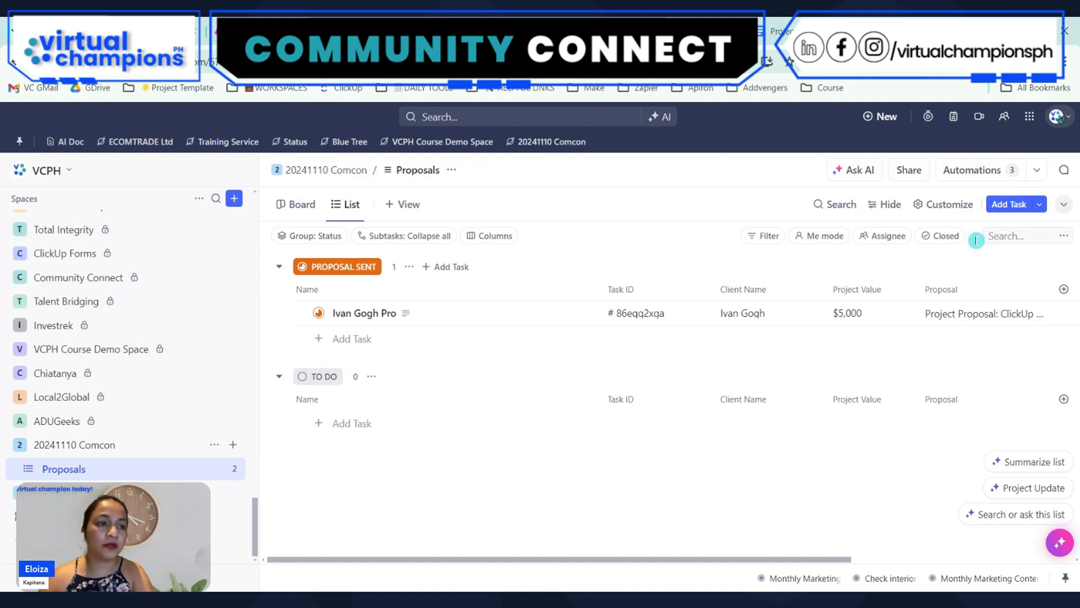
Collapse the ClickUp spaces sidebar and switch to Gmail to examine the received proposal email and its document link
{"action": "left_click", "coordinate": [242, 170]}
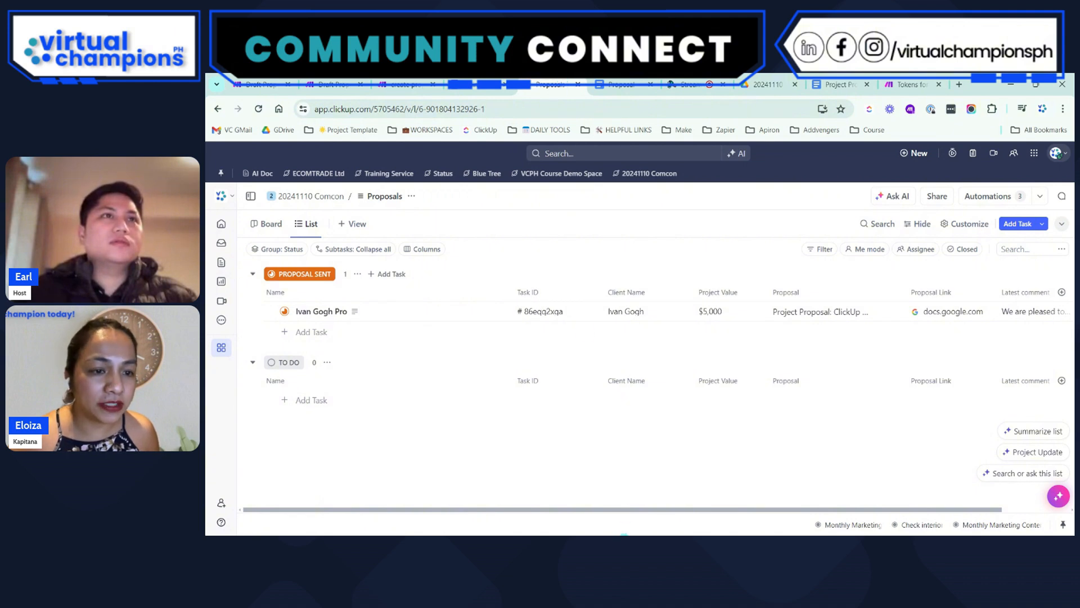
{"action": "left_click", "coordinate": [692, 85]}
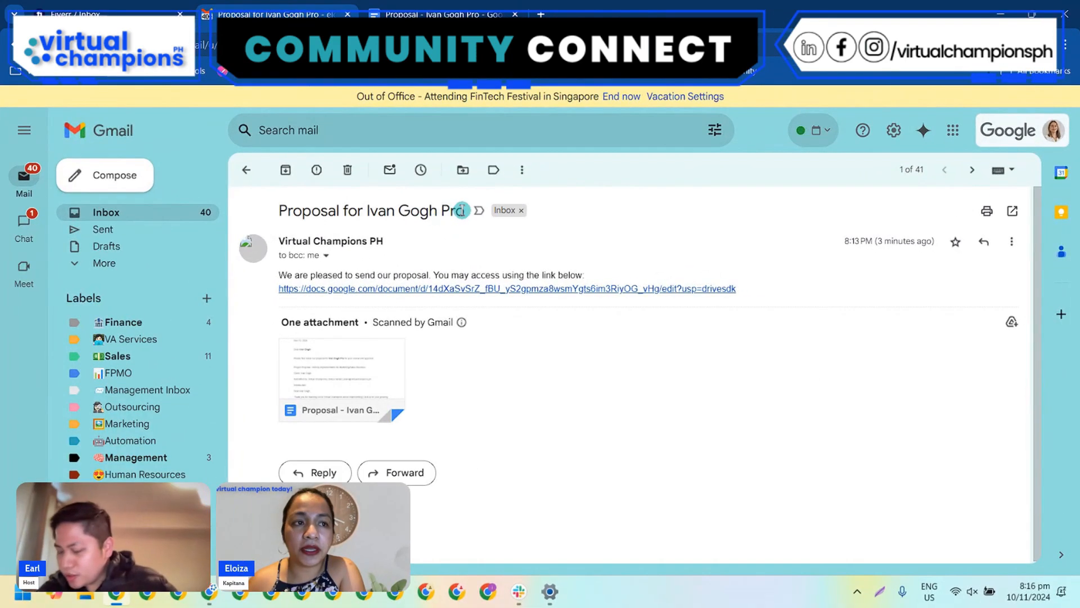
{"action": "left_click_drag", "start_coordinate": [462, 210], "coordinate": [347, 211]}
{"action": "left_click", "coordinate": [666, 409]}
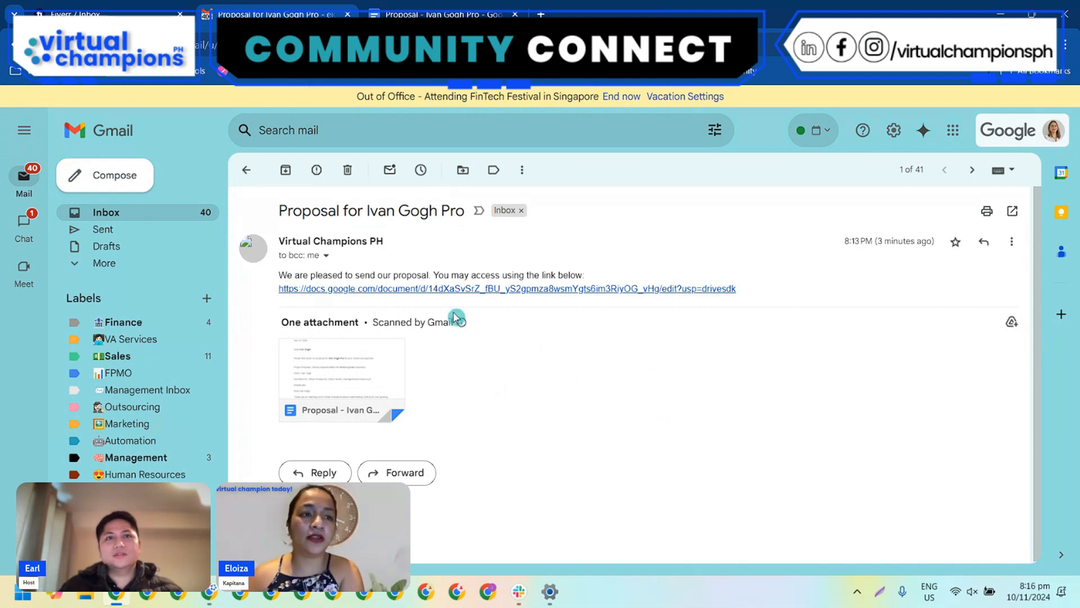
Open the proposal document from the email's link and switch to the Draft Proposal in a google doc scenario in Make
{"action": "left_click", "coordinate": [446, 288]}
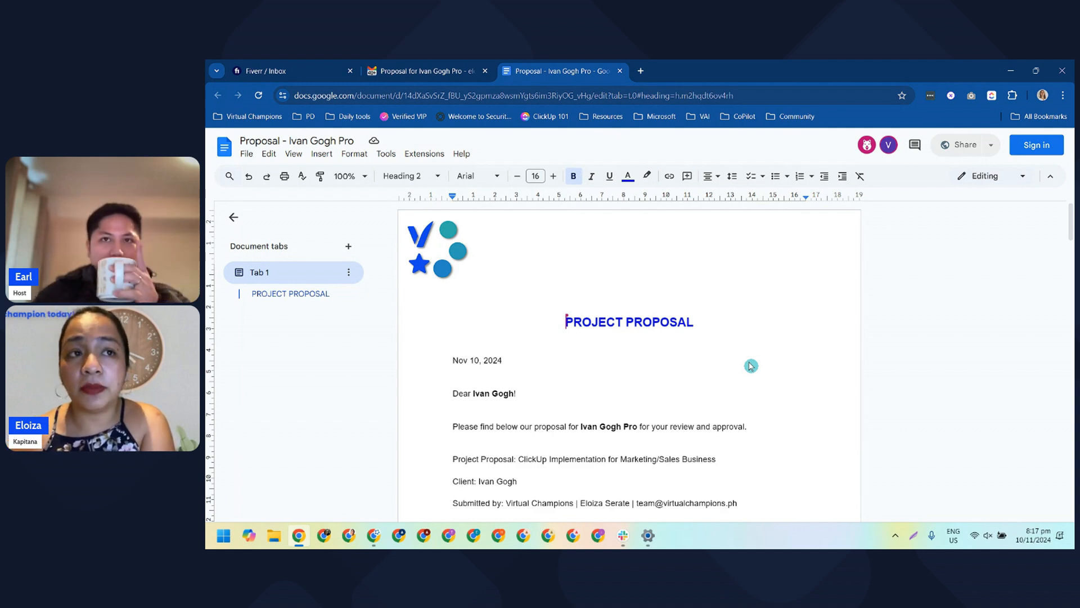
{"action": "left_click", "coordinate": [1012, 72]}
{"action": "left_click", "coordinate": [263, 68]}
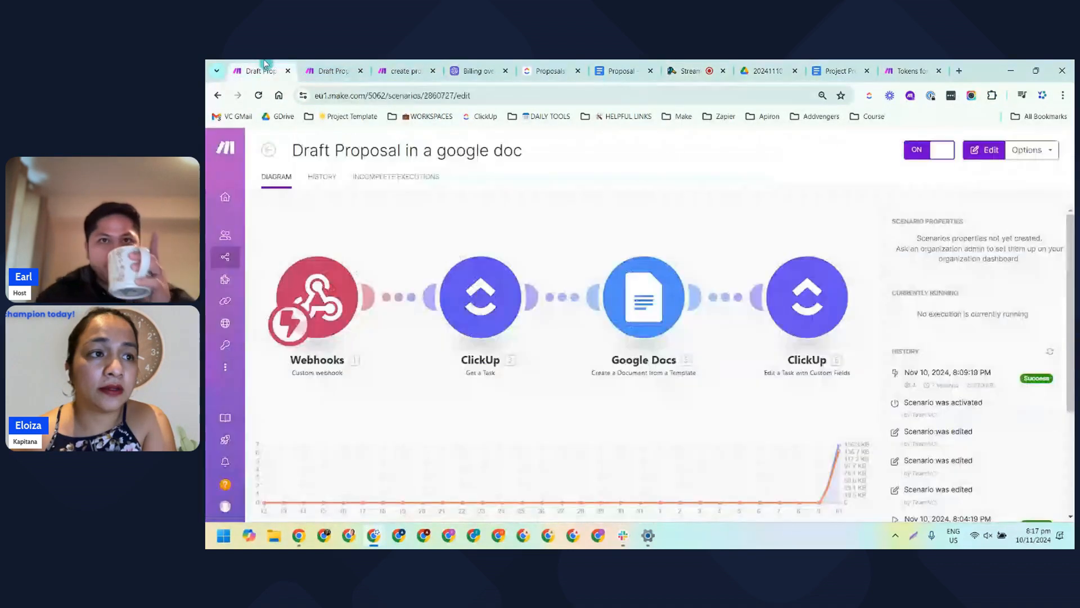
Open the Draft Proposal in a google doc scenario for editing and look at the options for the link after Google Docs
{"action": "right_click", "coordinate": [721, 299]}
{"action": "left_click", "coordinate": [734, 271]}
{"action": "left_click", "coordinate": [738, 274]}
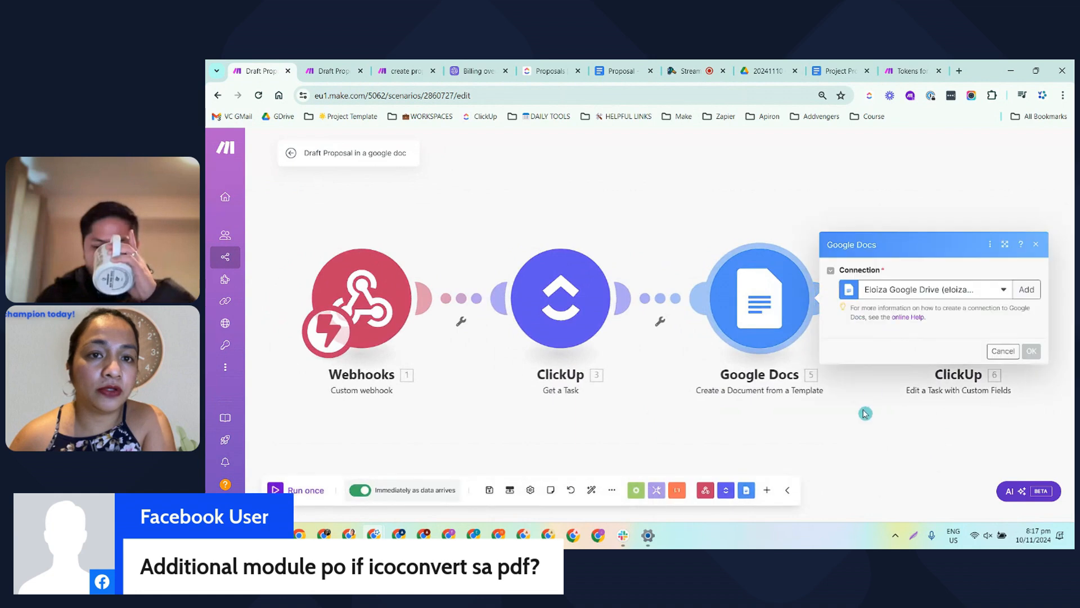
{"action": "left_click", "coordinate": [865, 414]}
{"action": "left_click_drag", "start_coordinate": [724, 437], "coordinate": [576, 422]}
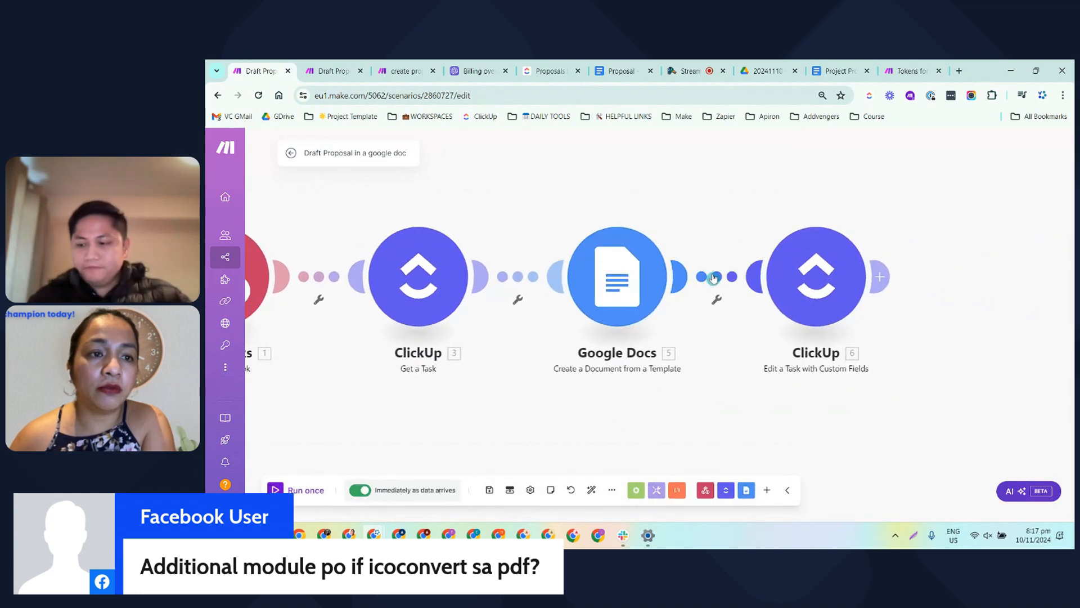
{"action": "right_click", "coordinate": [713, 278]}
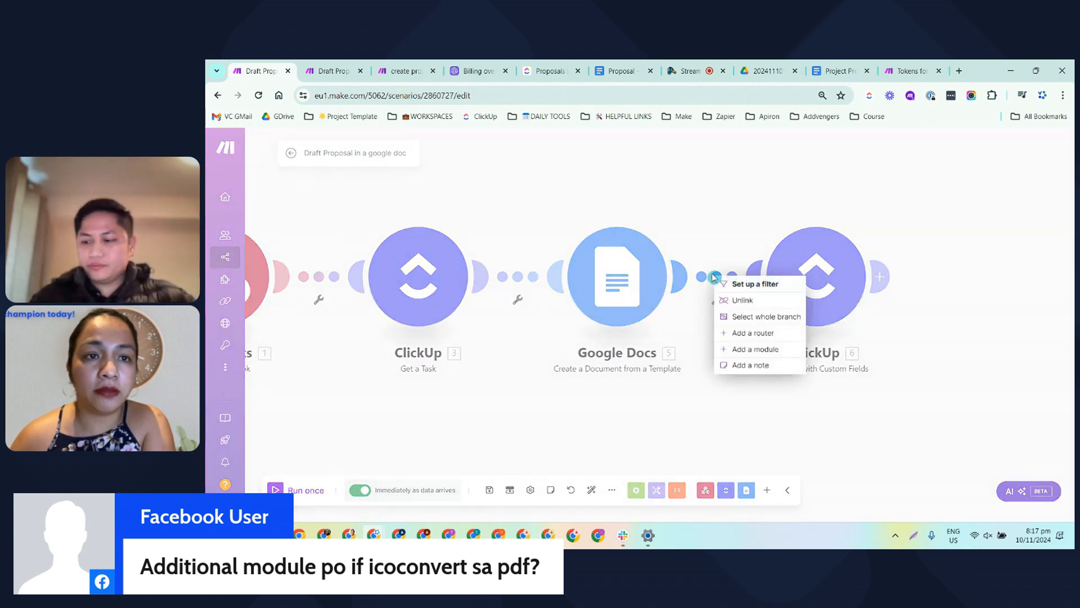
{"action": "left_click", "coordinate": [848, 421]}
Add a Google Docs Download a Document module after the ClickUp Edit a Task with Custom Fields module
{"action": "left_click", "coordinate": [880, 280]}
{"action": "left_click", "coordinate": [803, 397]}
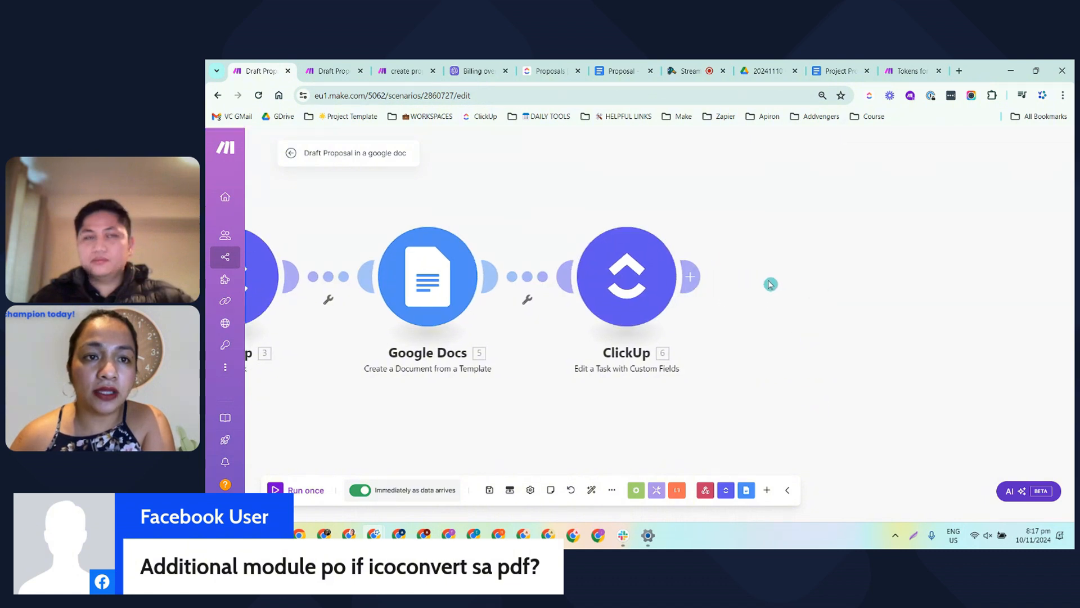
{"action": "left_click", "coordinate": [824, 276]}
{"action": "left_click", "coordinate": [893, 242]}
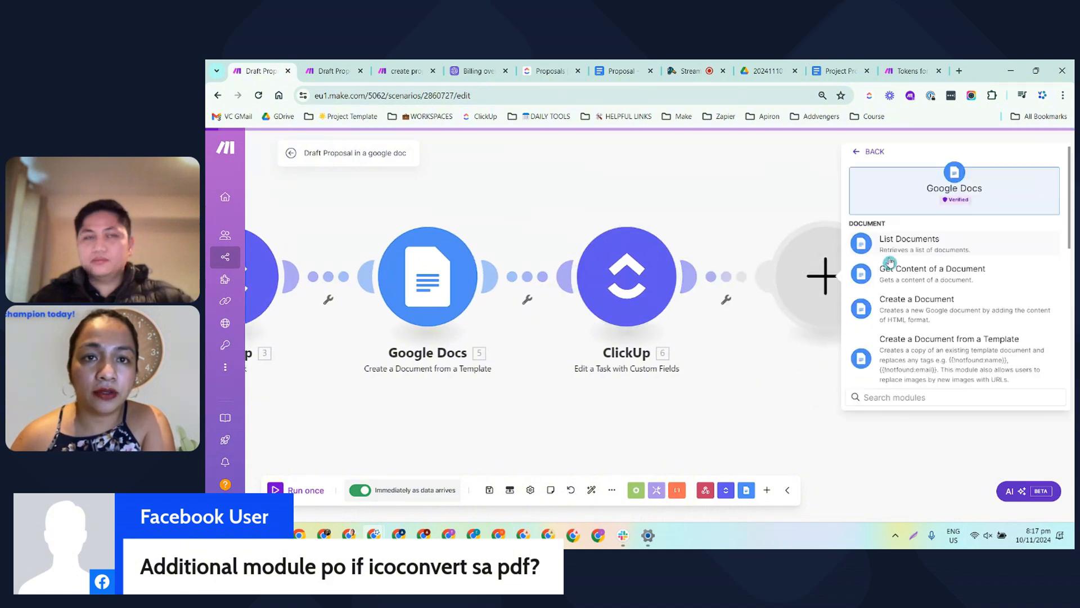
{"action": "scroll", "coordinate": [941, 307], "scroll_direction": "down", "scroll_amount": 3}
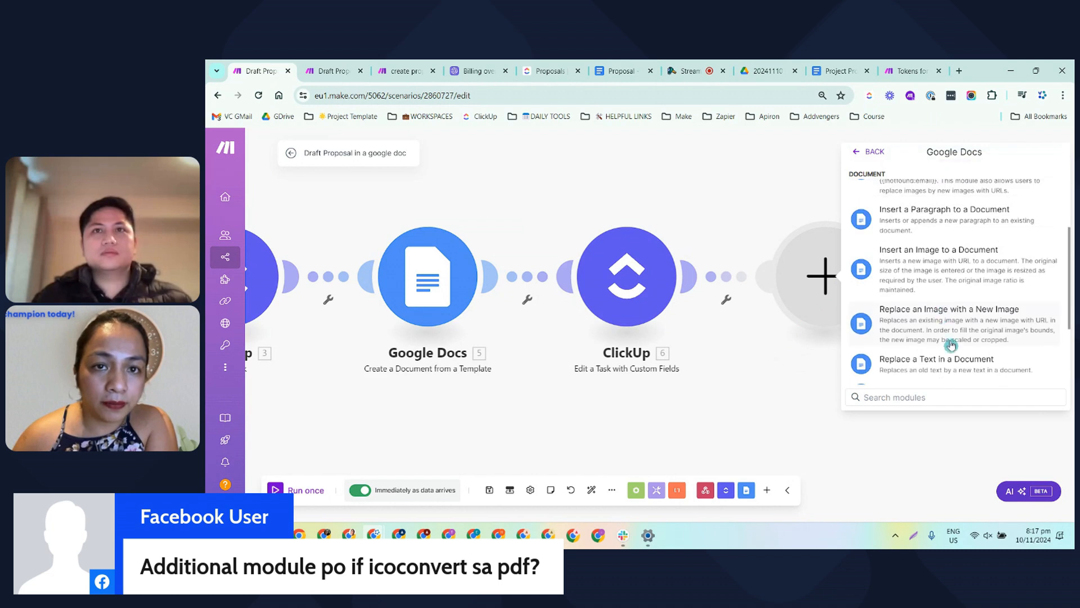
{"action": "scroll", "coordinate": [941, 299], "scroll_direction": "down", "scroll_amount": 3}
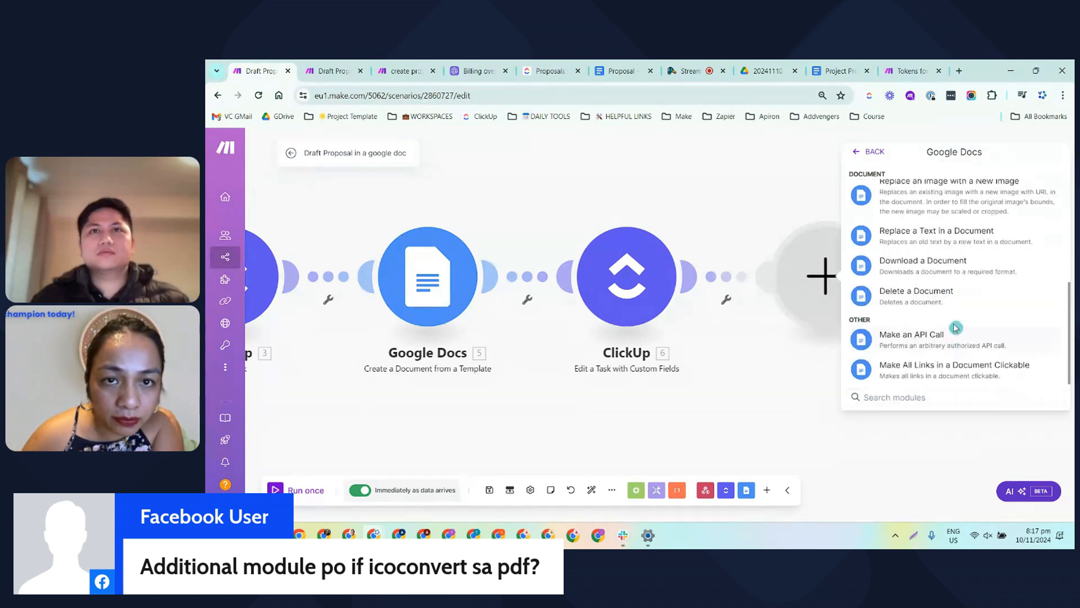
{"action": "scroll", "coordinate": [961, 312], "scroll_direction": "up", "scroll_amount": 3}
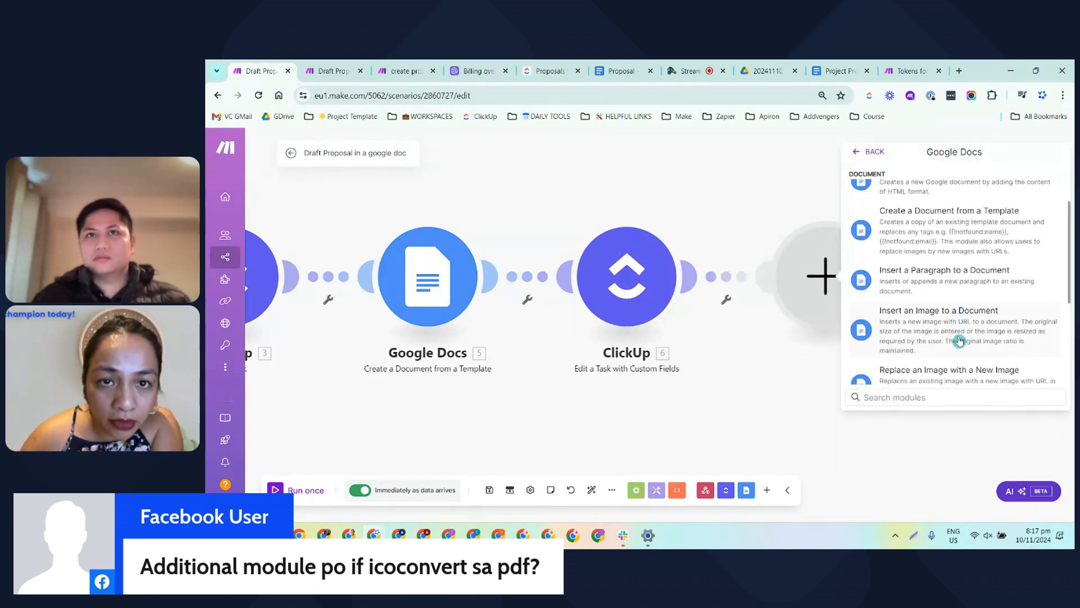
{"action": "scroll", "coordinate": [956, 332], "scroll_direction": "down", "scroll_amount": 3}
{"action": "left_click", "coordinate": [920, 274]}
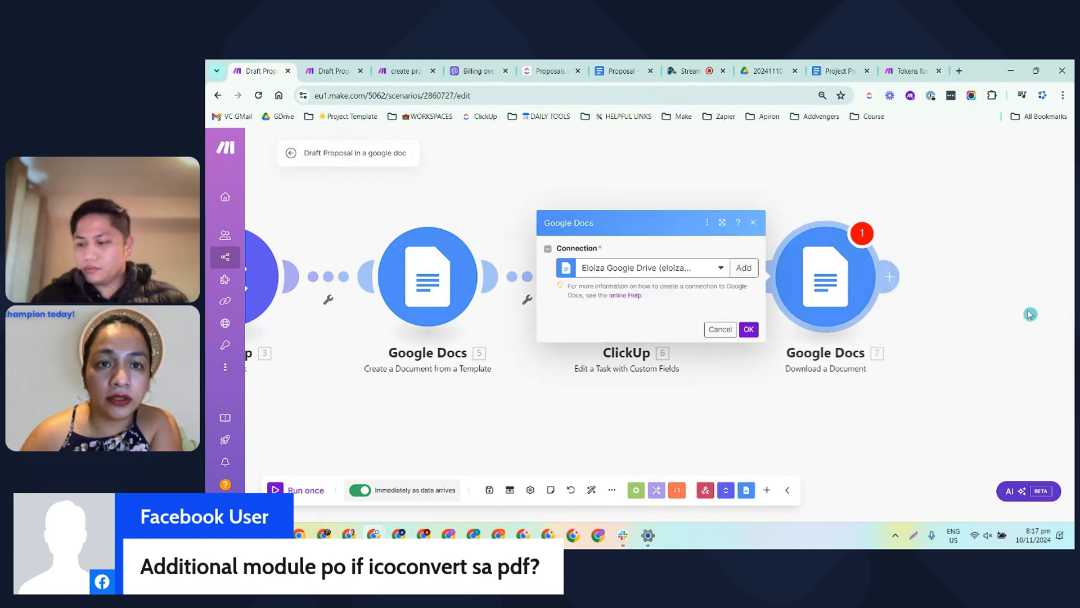
Map the download module's Document ID to the document created from the template and set the type to PDF Document (.pdf)
{"action": "left_click", "coordinate": [734, 297]}
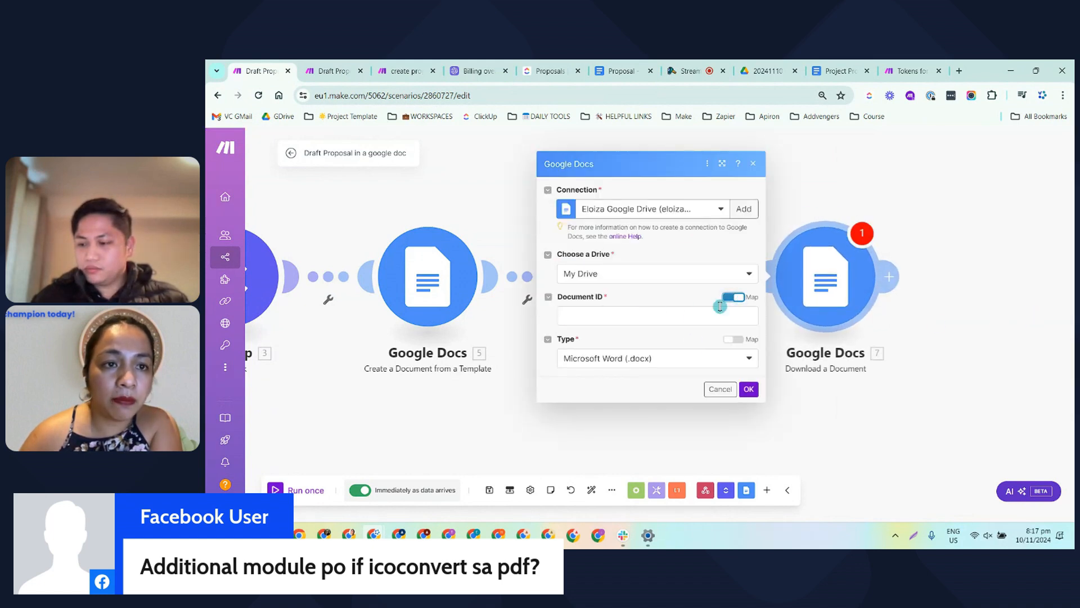
{"action": "left_click", "coordinate": [651, 315]}
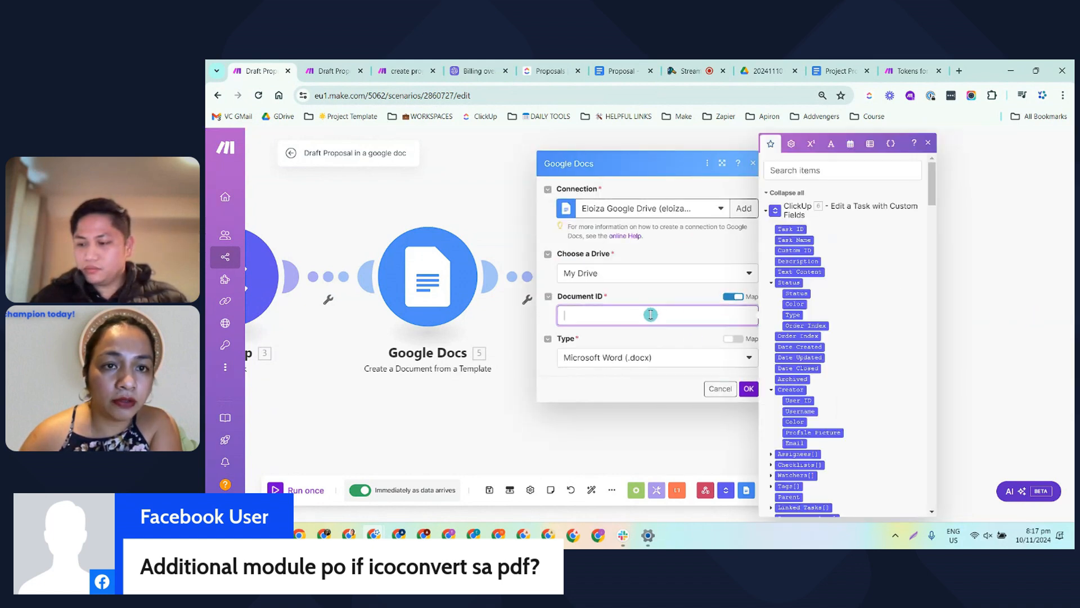
{"action": "left_click", "coordinate": [766, 214]}
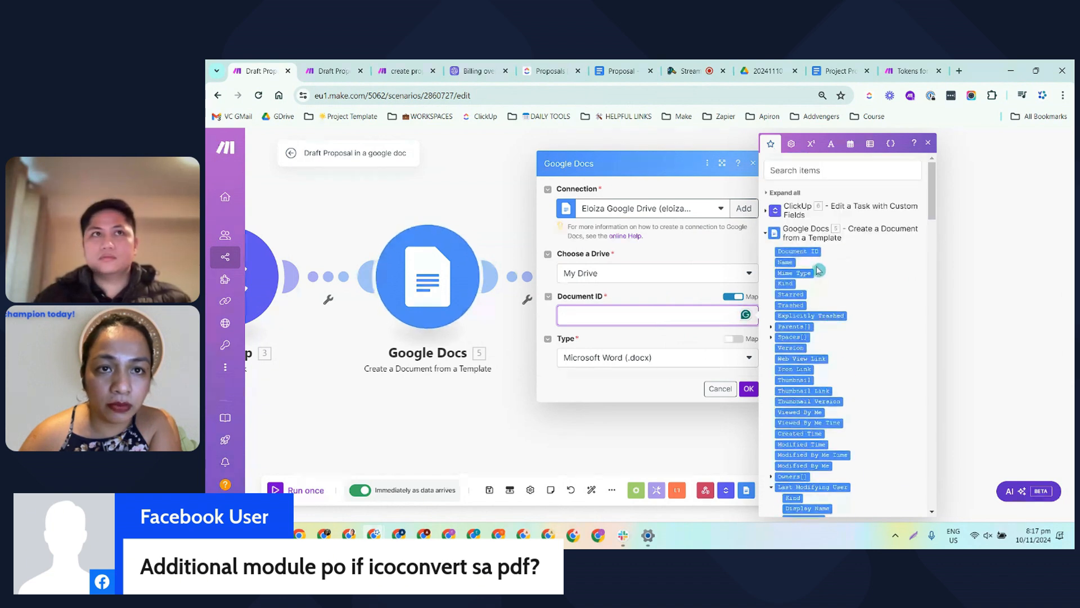
{"action": "left_click_drag", "start_coordinate": [796, 252], "coordinate": [663, 316]}
{"action": "left_click", "coordinate": [646, 360]}
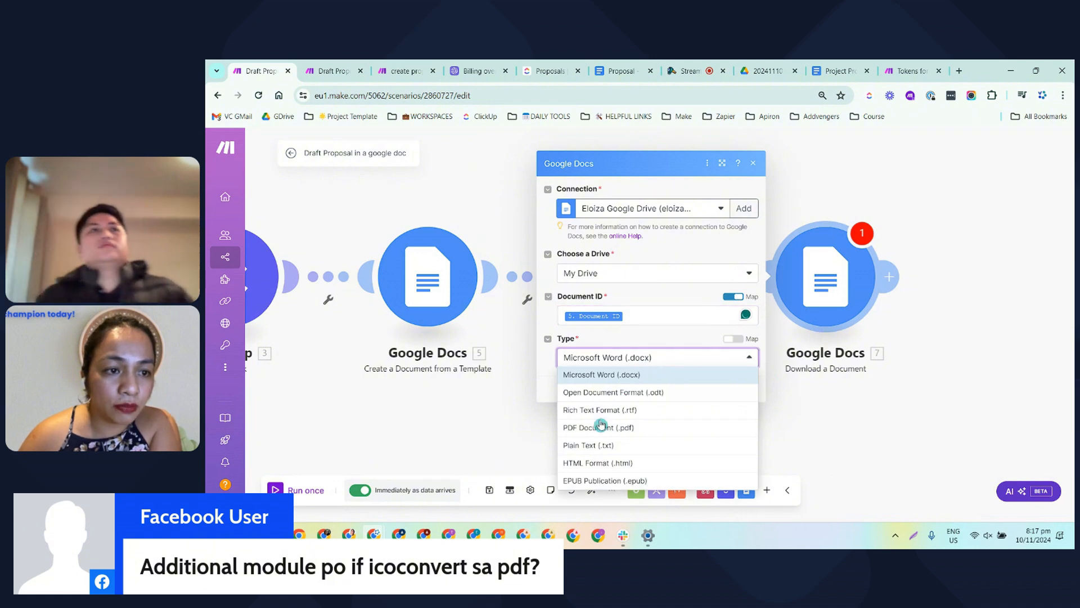
{"action": "left_click", "coordinate": [589, 428]}
{"action": "left_click", "coordinate": [749, 388]}
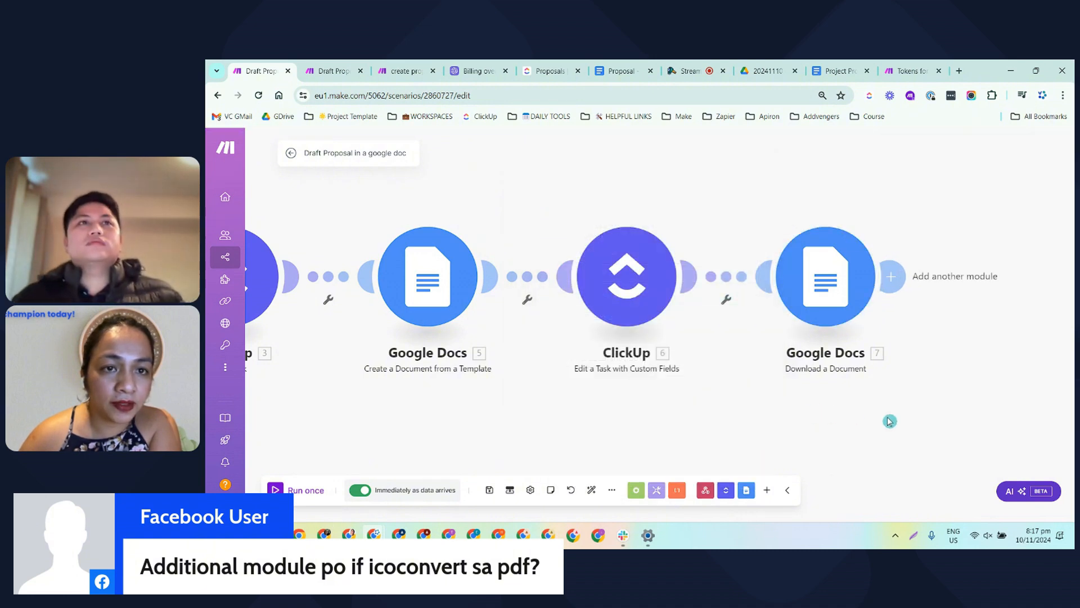
Add a ClickUp Upload Task Attachment module after the Download a Document module
{"action": "left_click", "coordinate": [698, 277]}
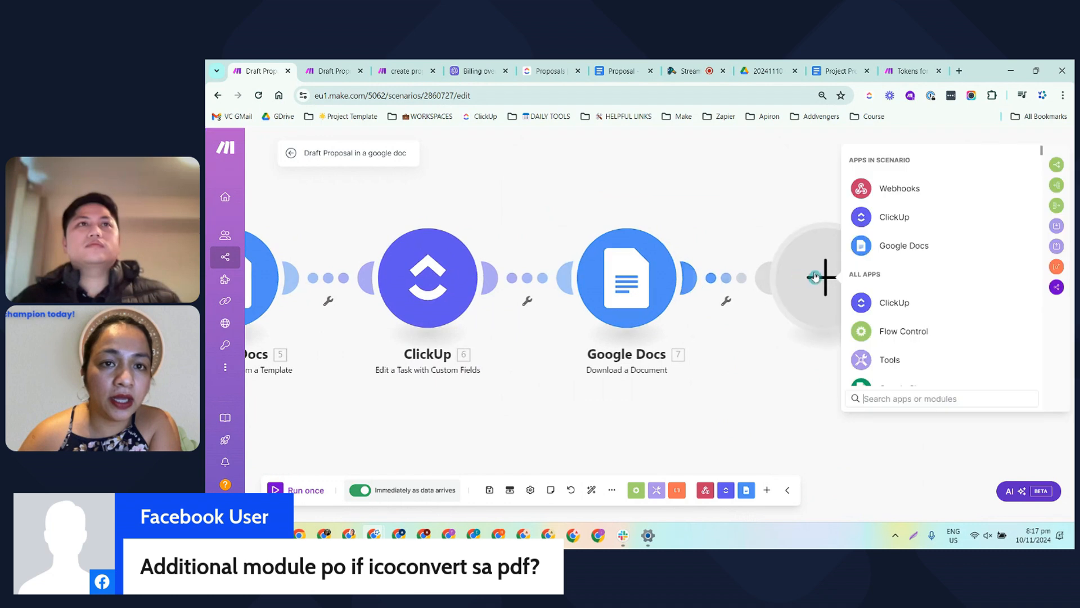
{"action": "left_click", "coordinate": [895, 217]}
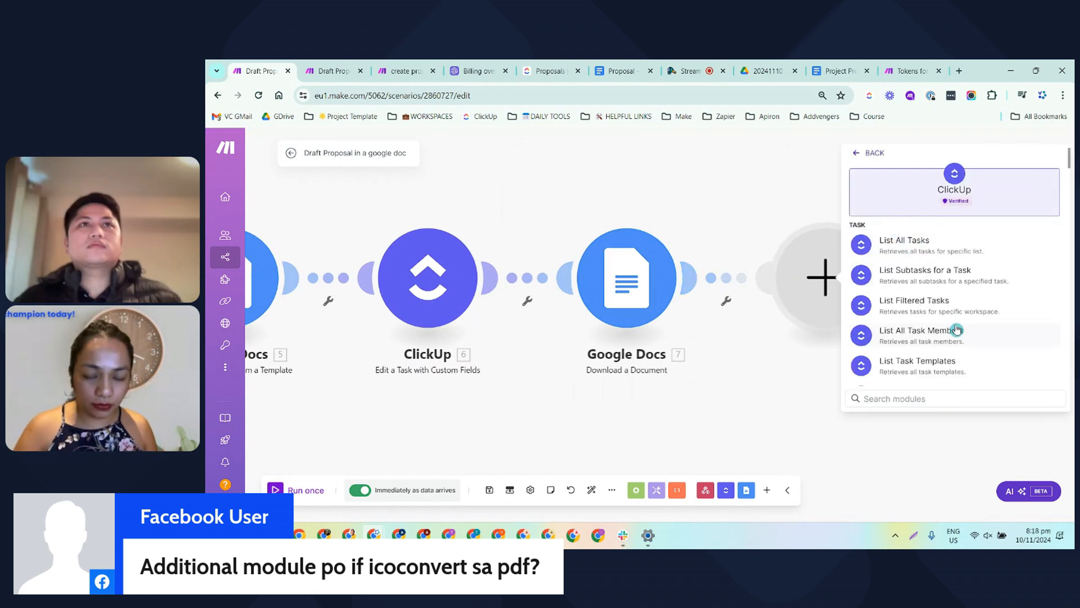
{"action": "type", "text": "uplo"}
{"action": "left_click", "coordinate": [934, 244]}
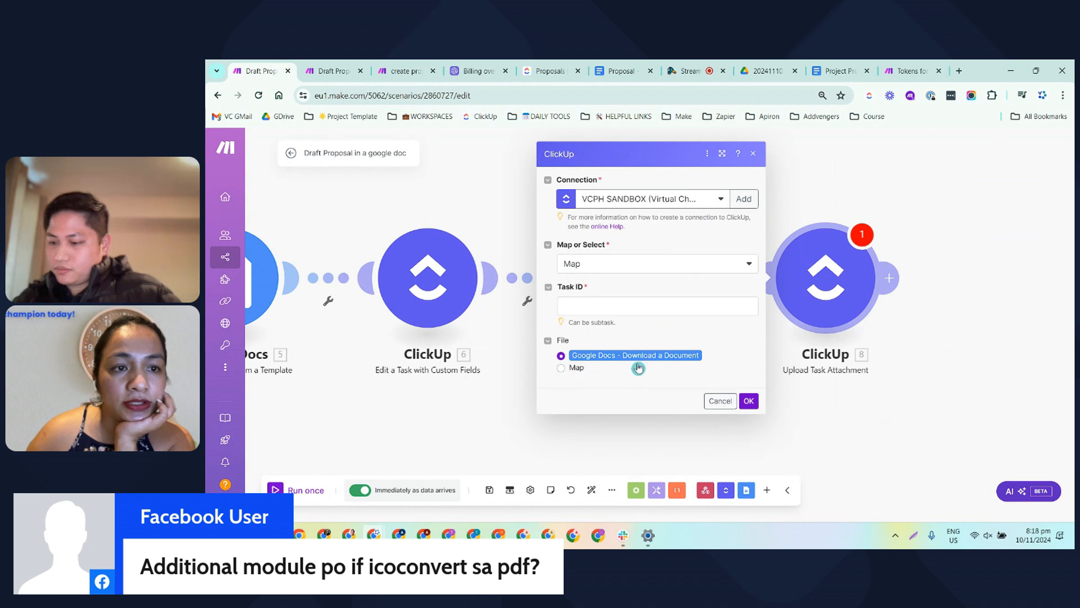
Map the attachment module's Task ID to the Get a Task module's Task ID, with Google Docs - Download a Document as the file
{"action": "left_click", "coordinate": [708, 306]}
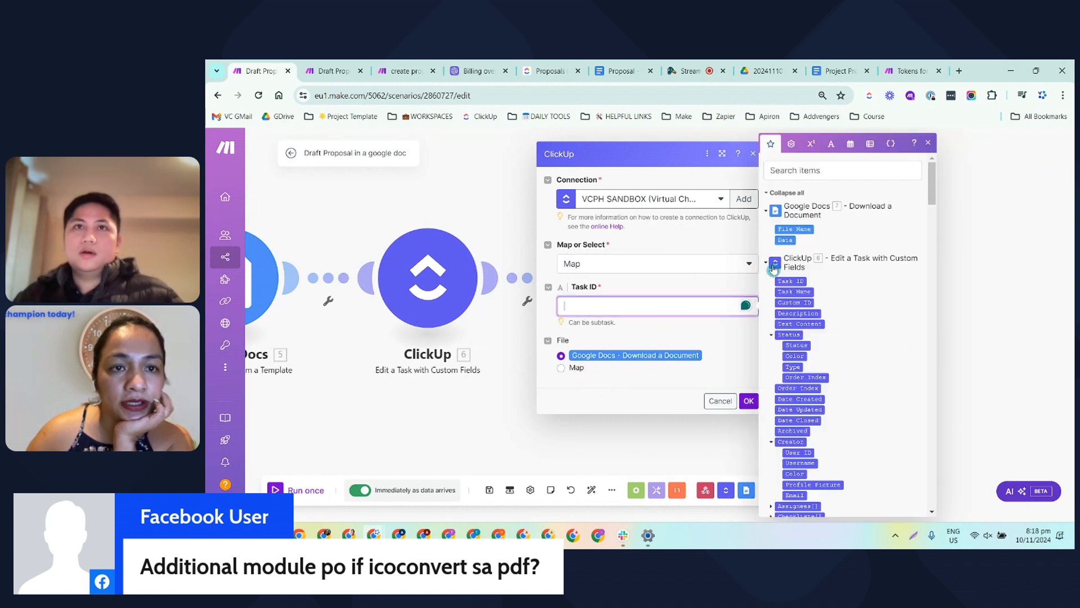
{"action": "left_click", "coordinate": [803, 171]}
{"action": "type", "text": "ta"}
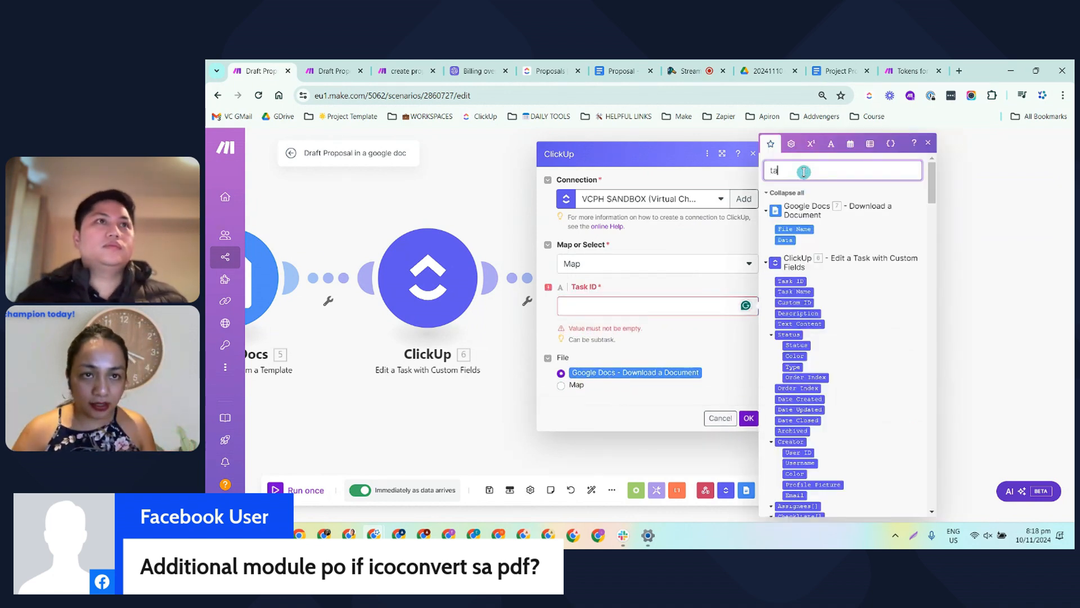
{"action": "type", "text": "sk"}
{"action": "scroll", "coordinate": [880, 287], "scroll_direction": "down", "scroll_amount": 10}
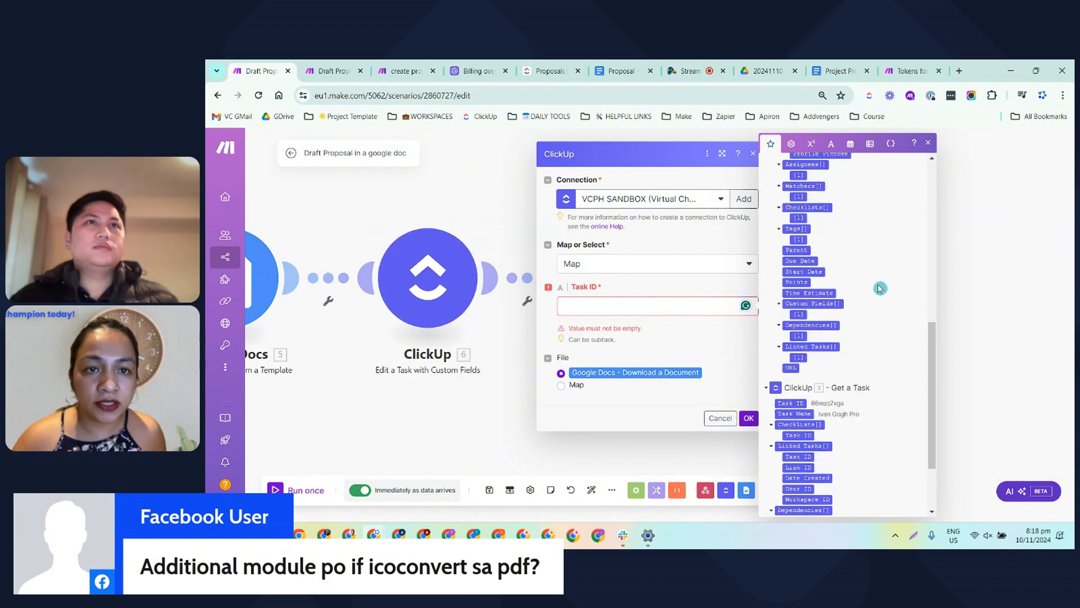
{"action": "left_click", "coordinate": [793, 309]}
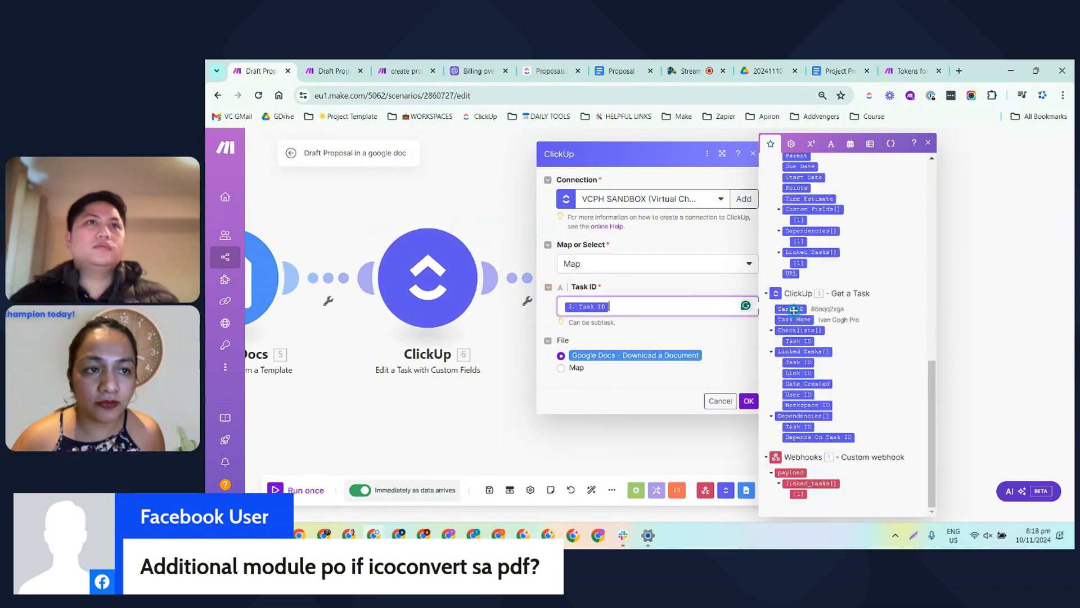
{"action": "left_click", "coordinate": [717, 355]}
{"action": "left_click", "coordinate": [748, 401]}
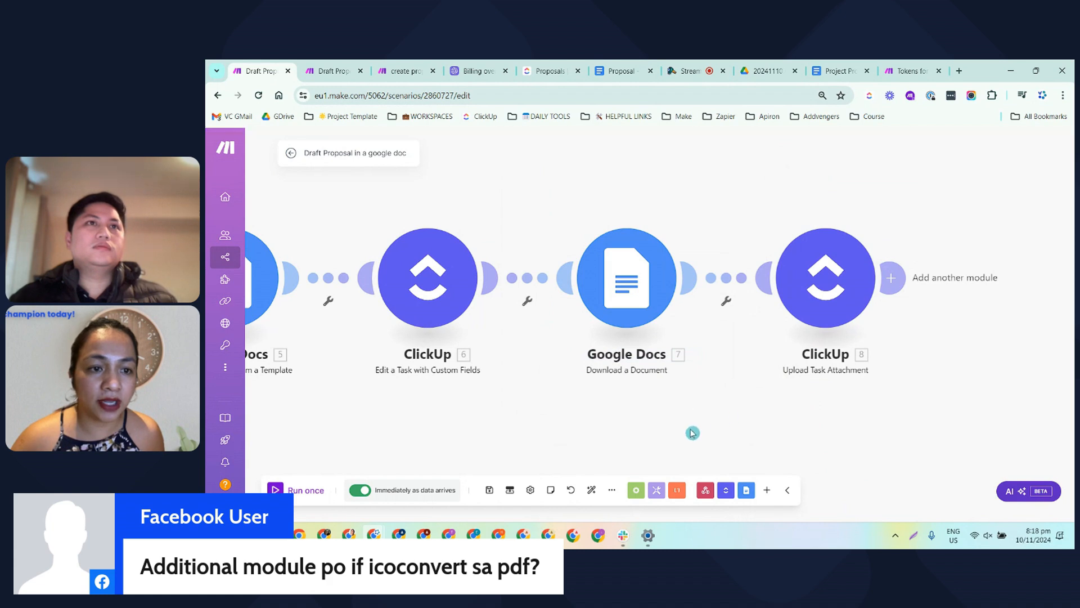
Save the scenario and review its full module chain
{"action": "left_click", "coordinate": [488, 490]}
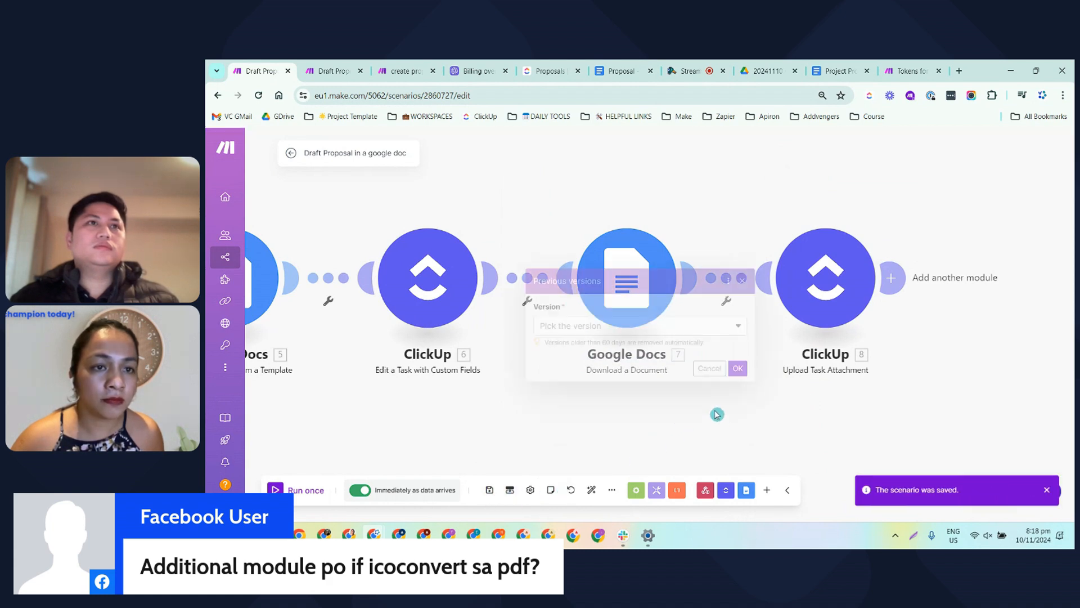
{"action": "scroll", "coordinate": [724, 392], "scroll_direction": "down", "scroll_amount": 3}
{"action": "left_click_drag", "start_coordinate": [482, 213], "coordinate": [676, 159]}
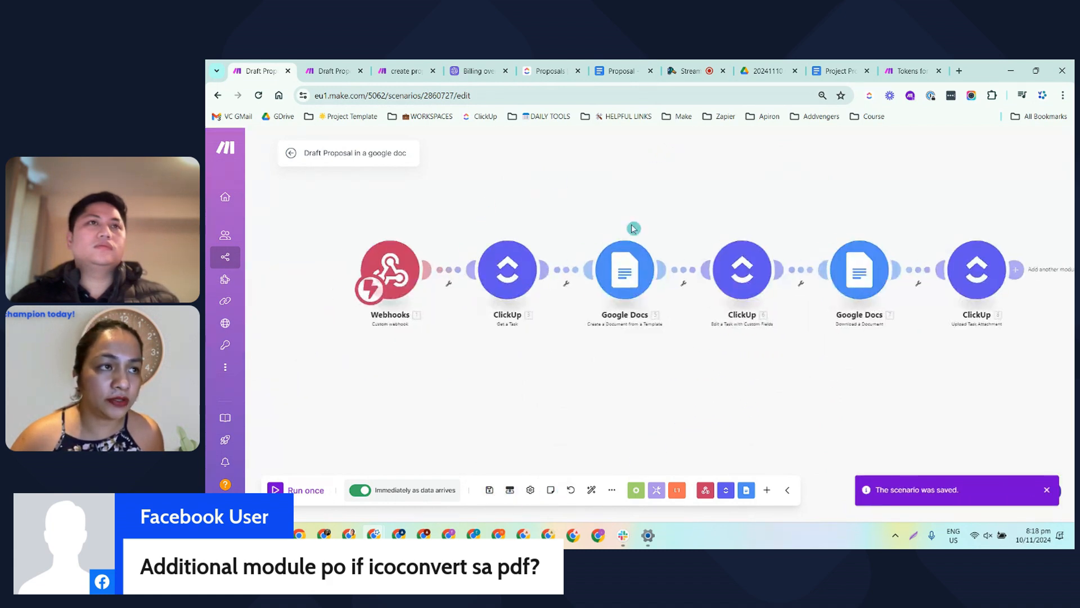
Switch to the ClickUp Proposals list and change the status of the task under PROPOSAL SENT to GENERATE DOC
{"action": "left_click", "coordinate": [546, 70]}
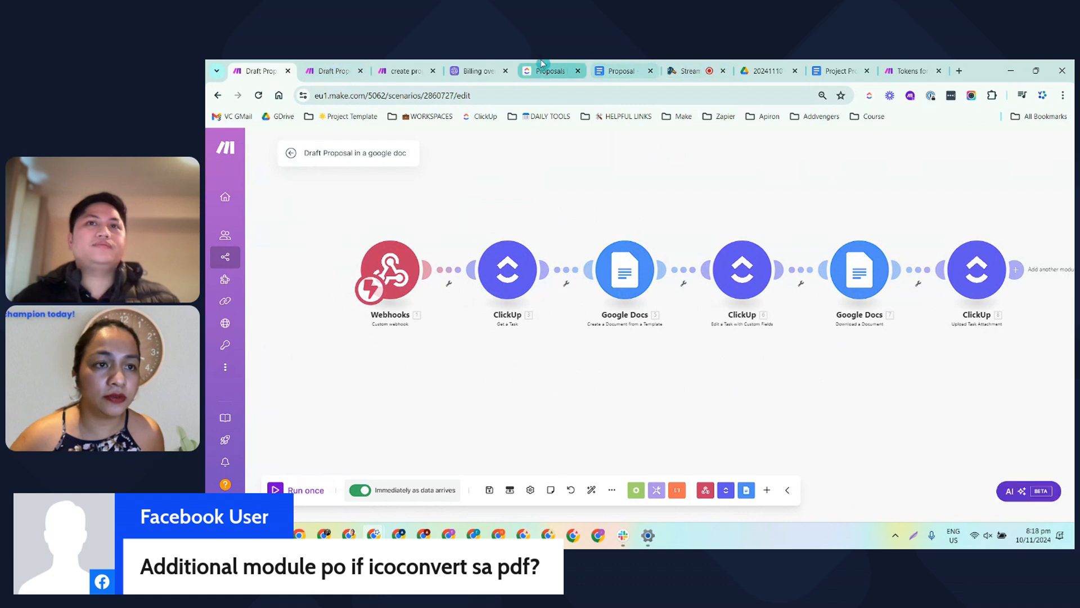
{"action": "left_click", "coordinate": [284, 300]}
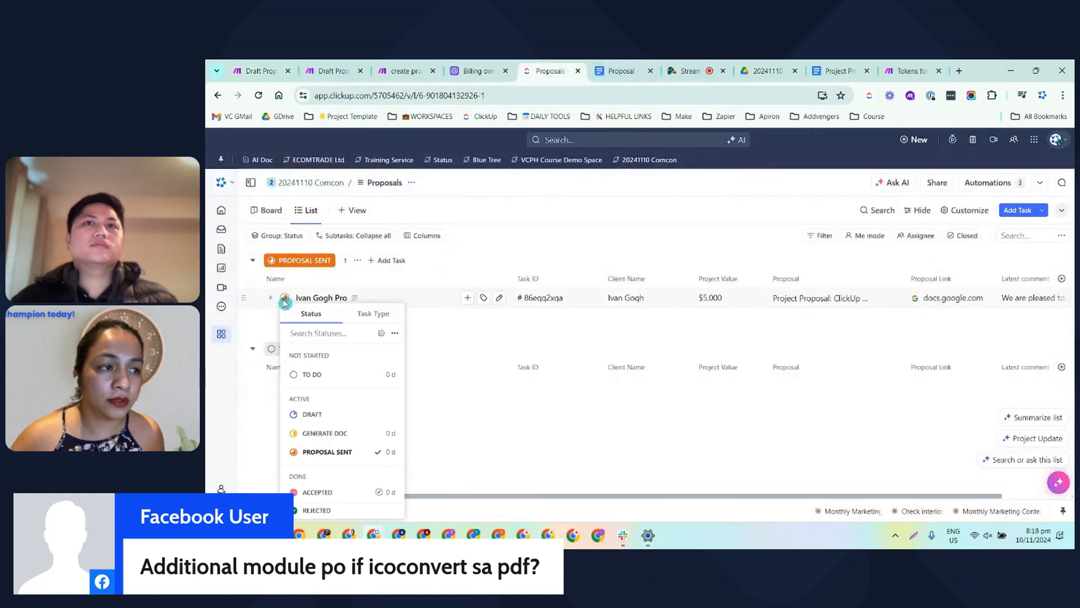
{"action": "left_click", "coordinate": [256, 70]}
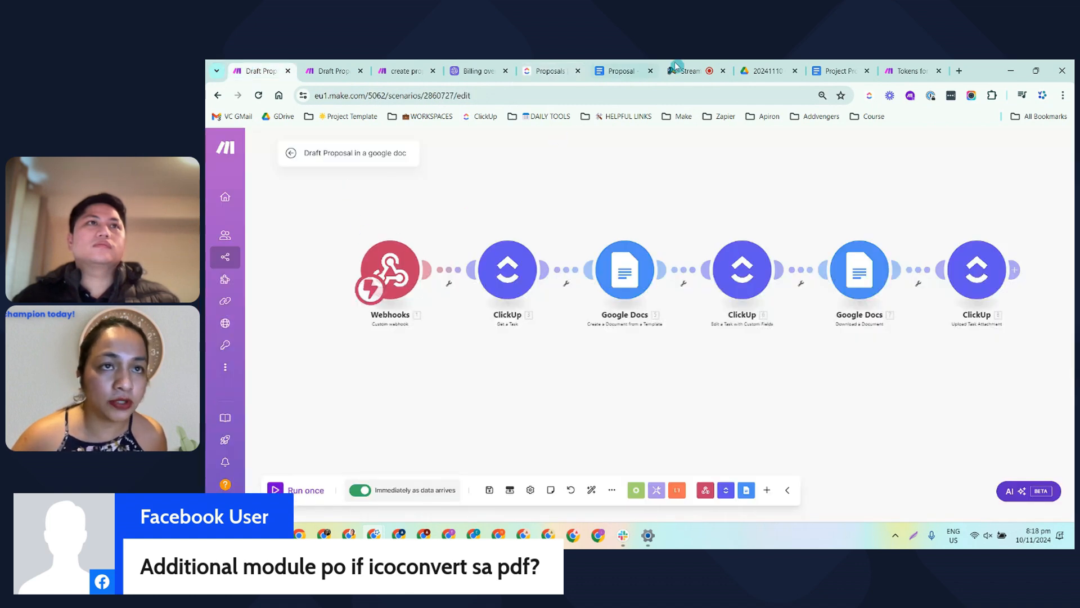
{"action": "left_click", "coordinate": [546, 70]}
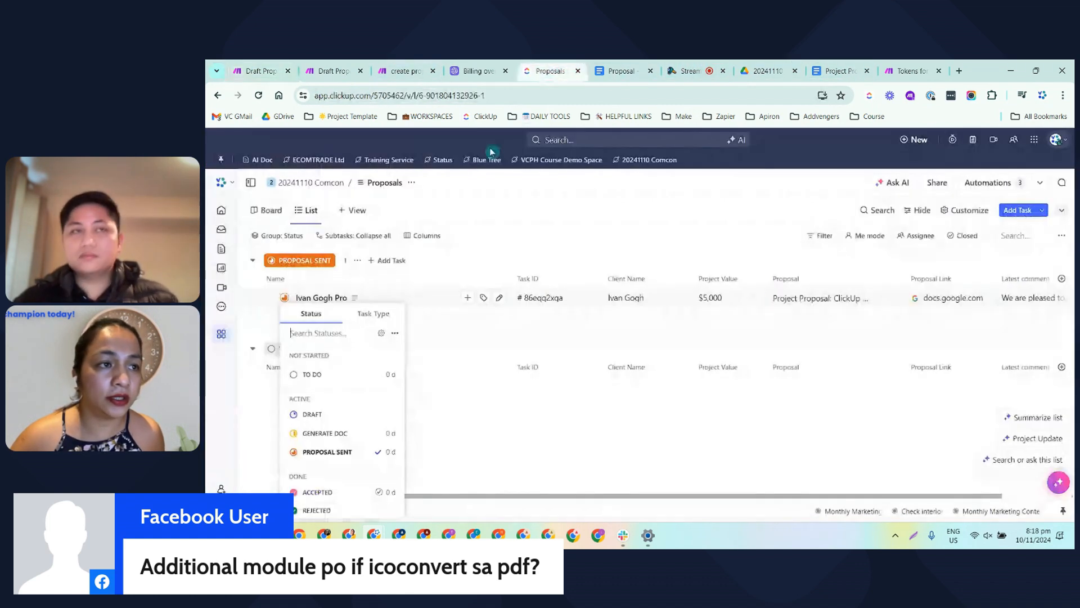
{"action": "left_click", "coordinate": [321, 433]}
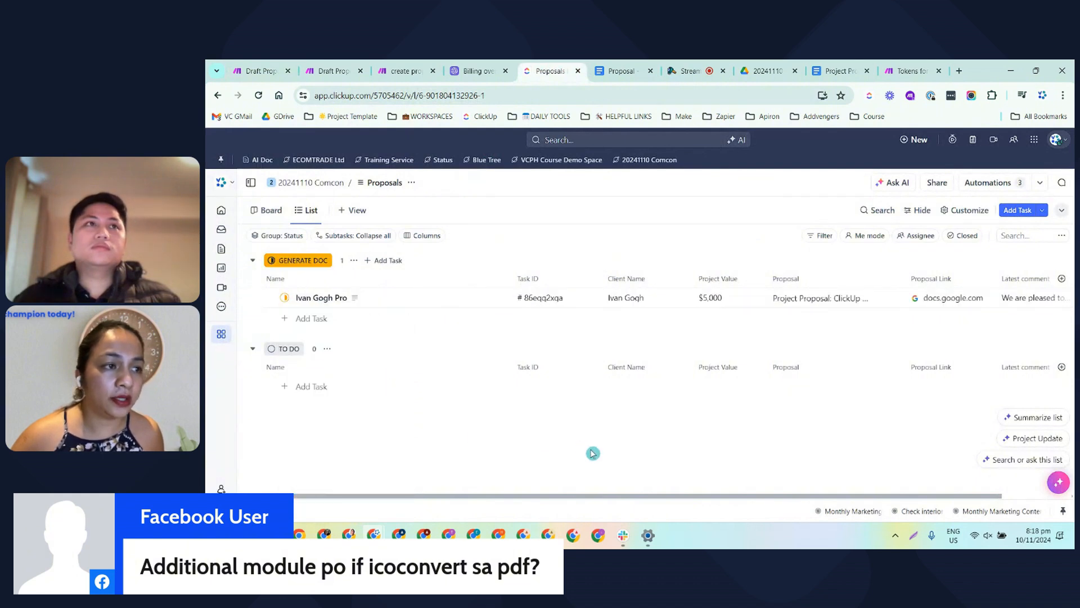